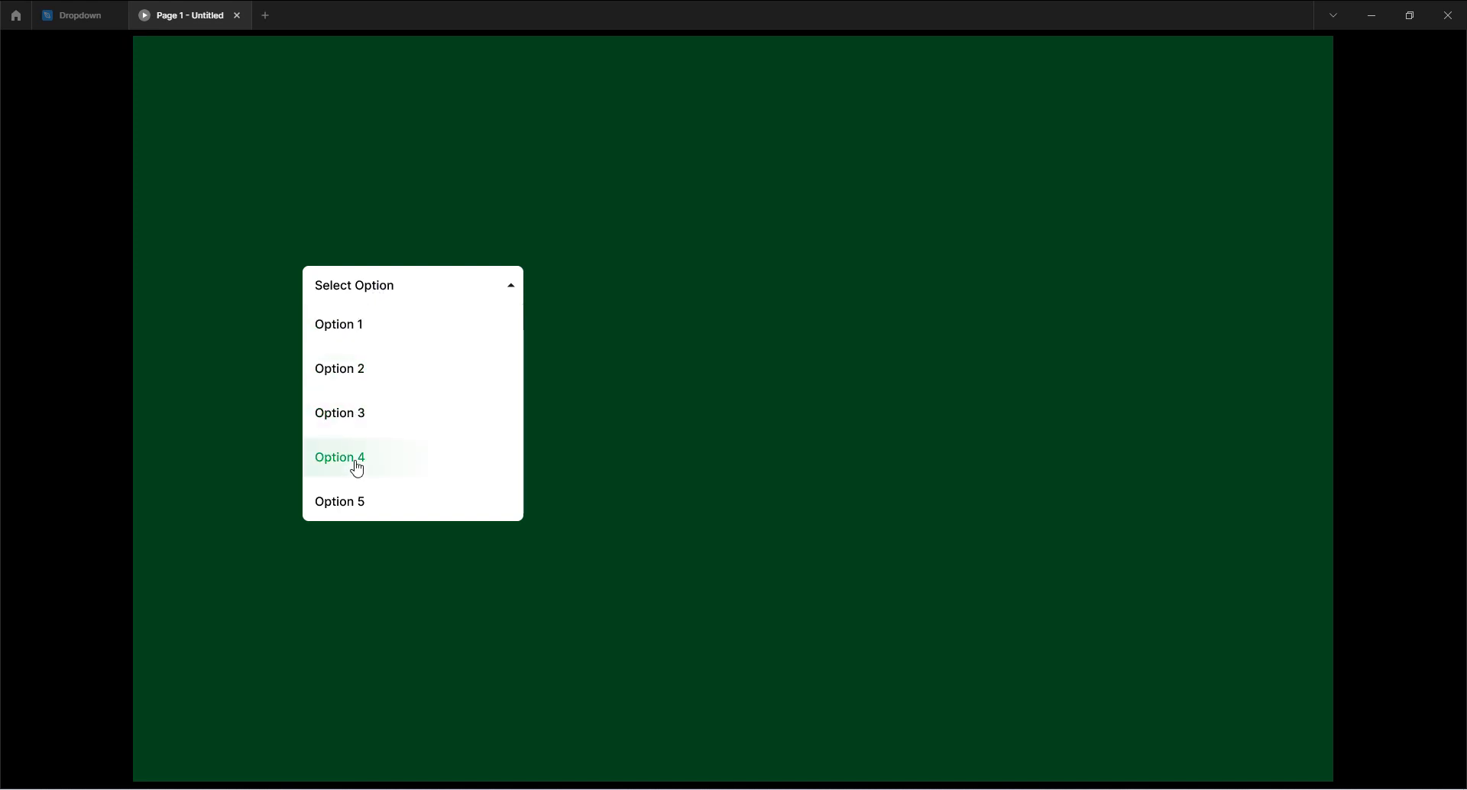
Try out the dropdown prototype by choosing Option 3, then reopening and closing the list.
{"action": "left_click", "coordinate": [348, 422]}
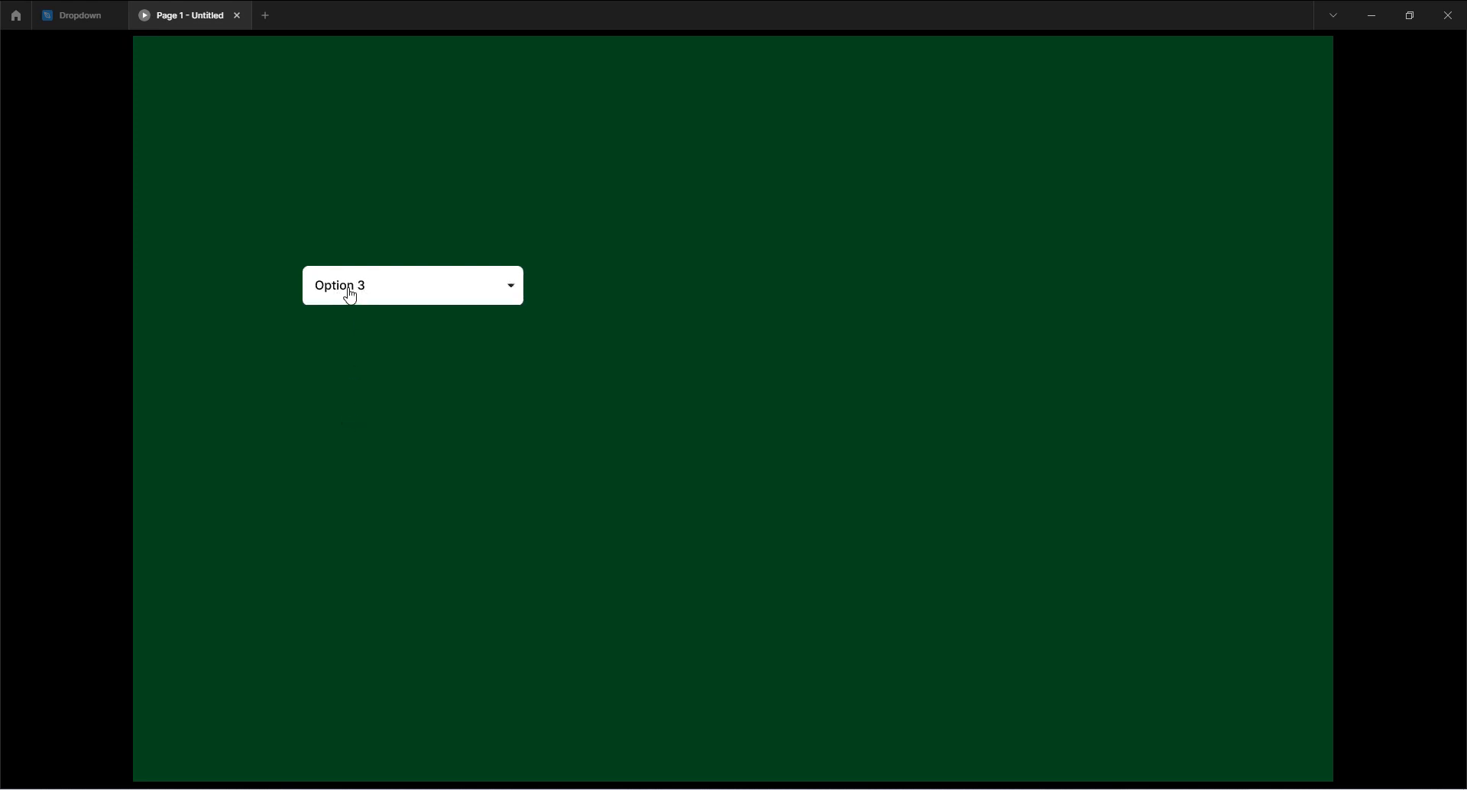
{"action": "left_click", "coordinate": [397, 298]}
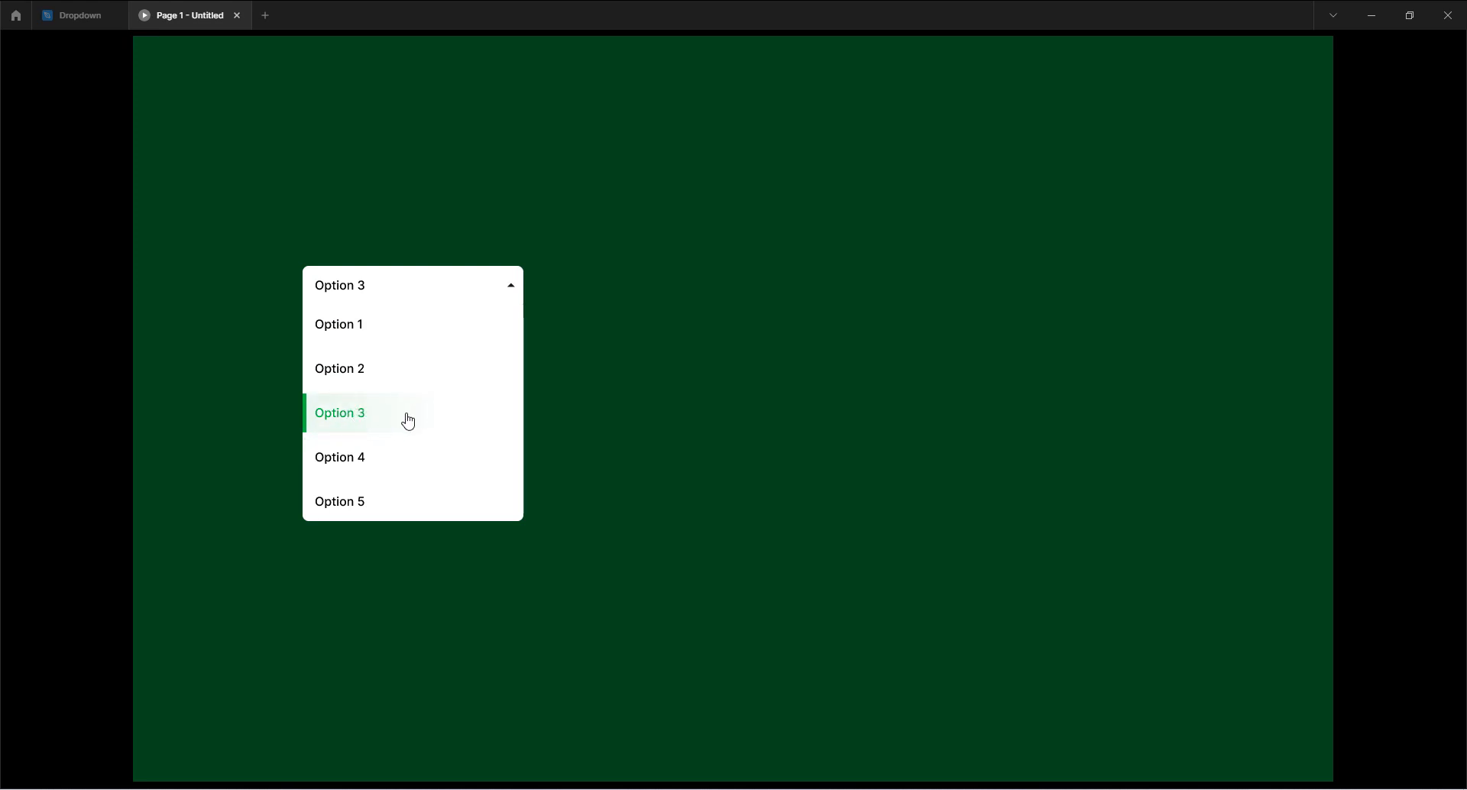
{"action": "left_click", "coordinate": [351, 291]}
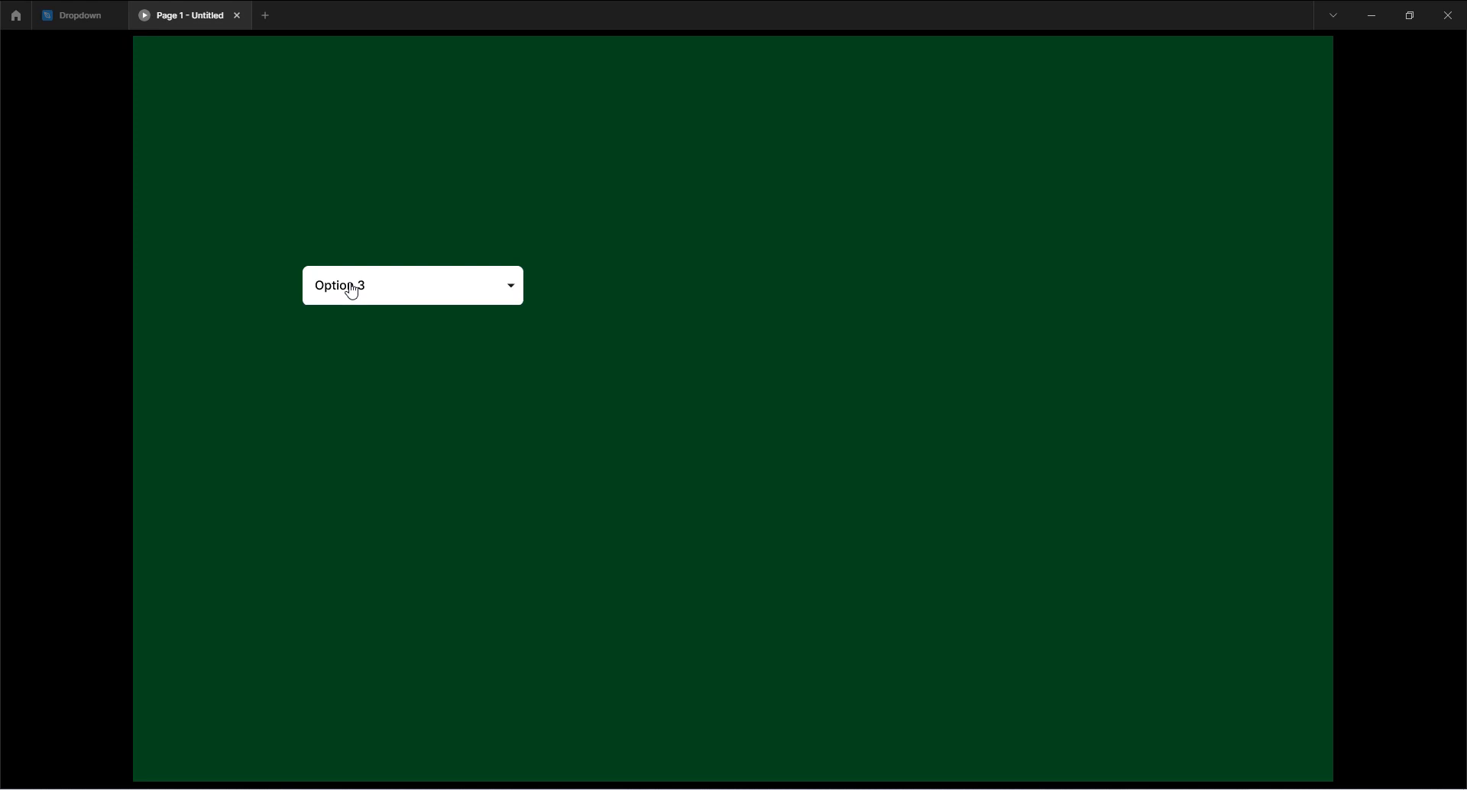
In the Dropdown file, add the text "Menu option" to the canvas and move it to about X -266, Y -86.
{"action": "left_click", "coordinate": [73, 21]}
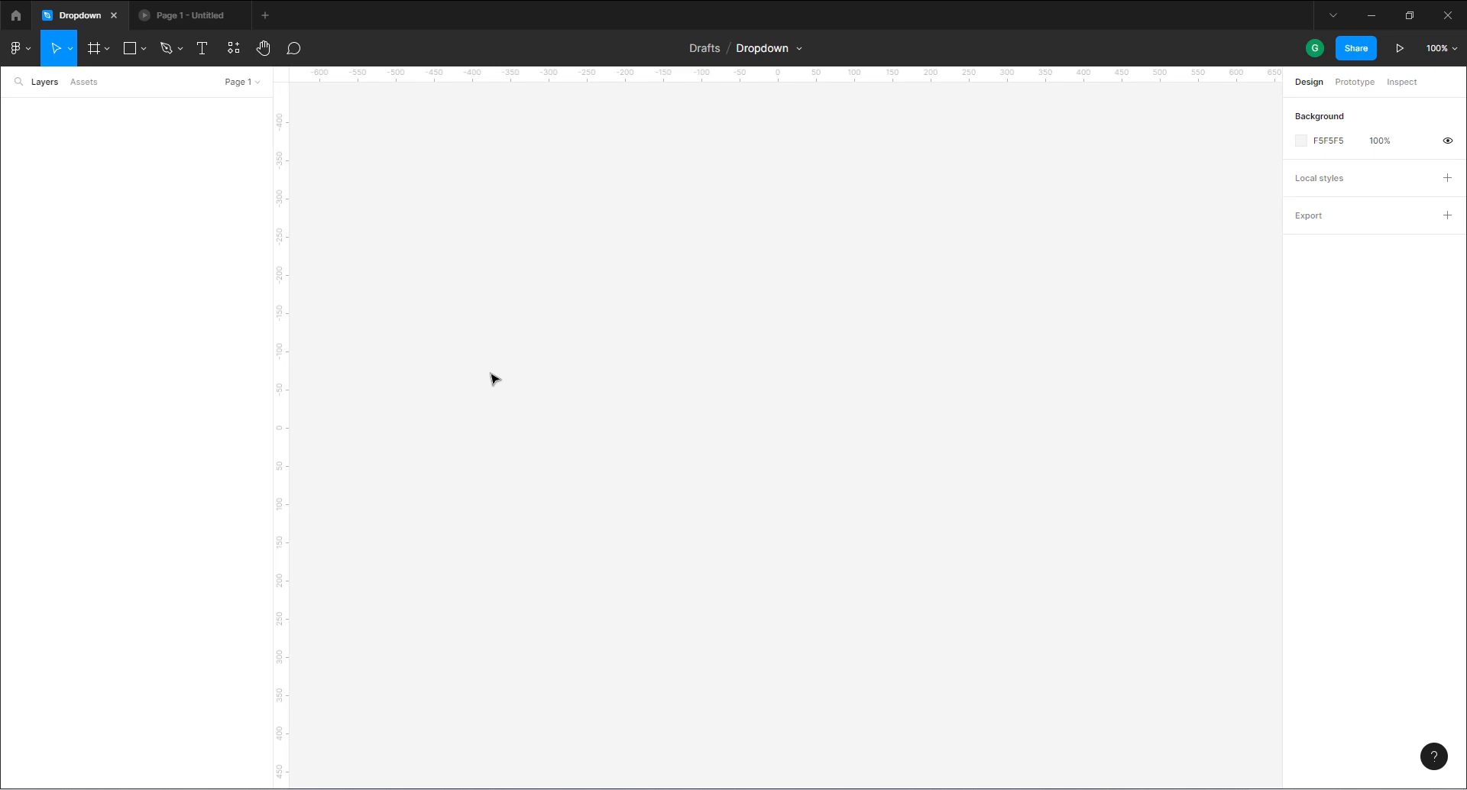
{"action": "left_click", "coordinate": [202, 51]}
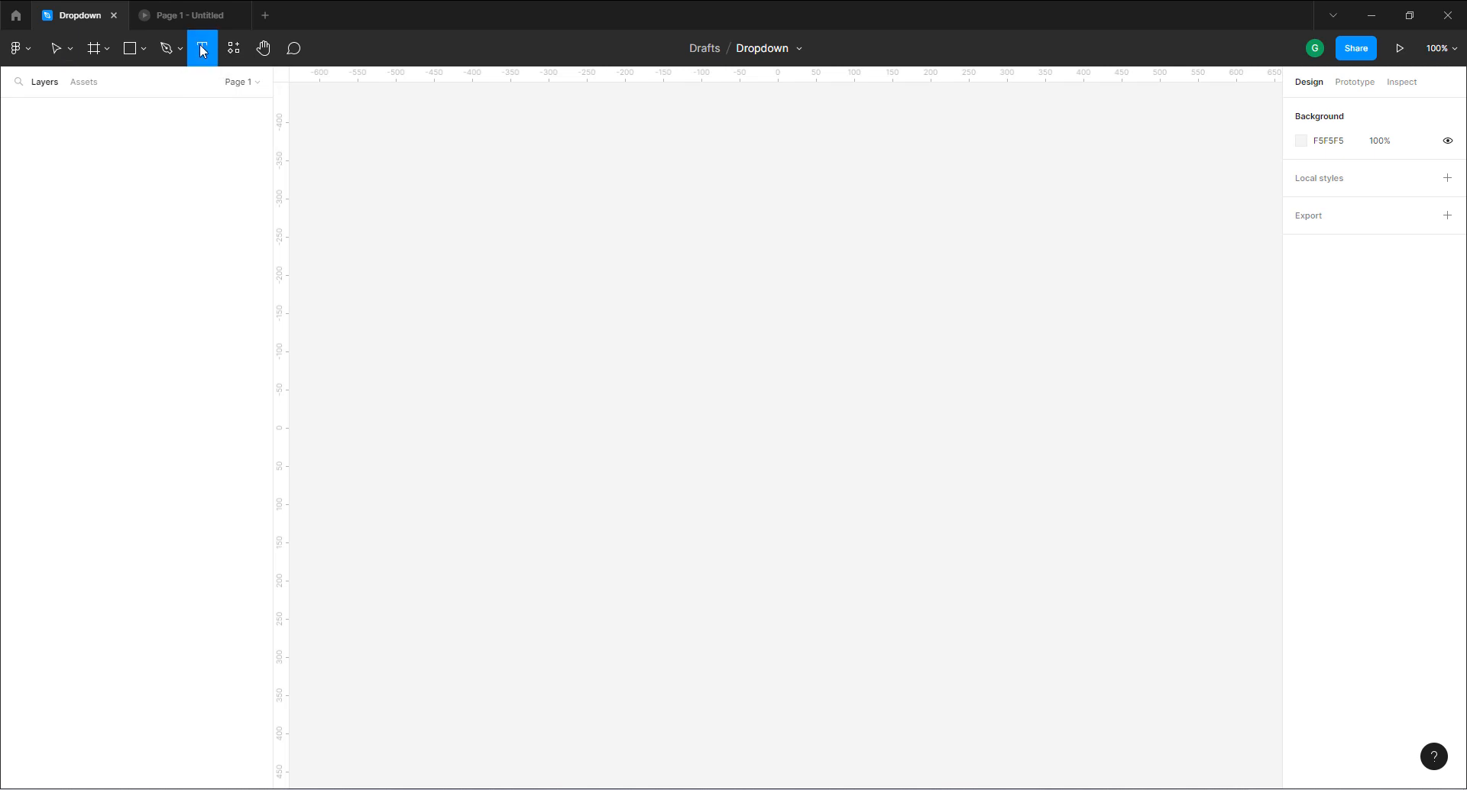
{"action": "left_click", "coordinate": [470, 341]}
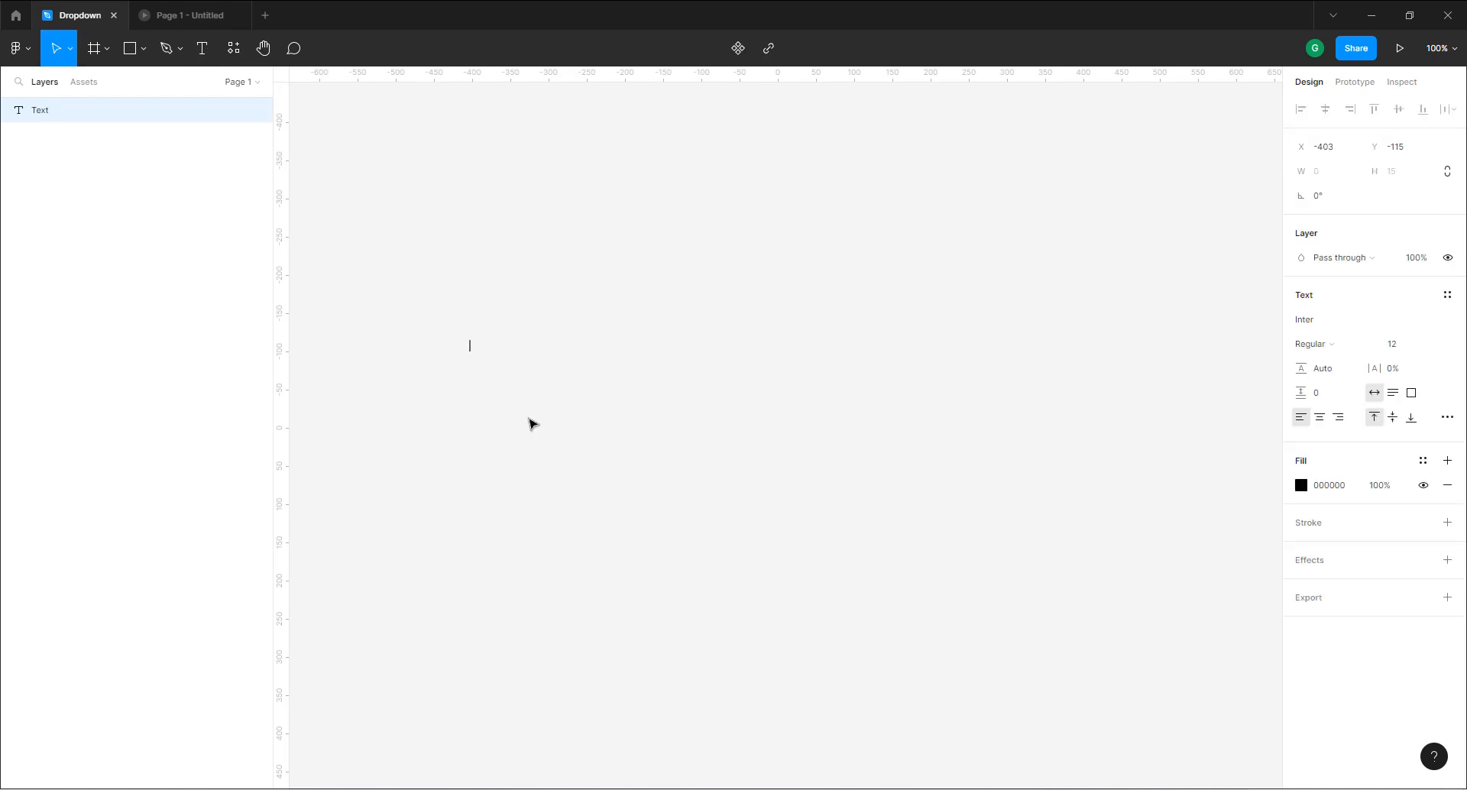
{"action": "type", "text": "Menu option"}
{"action": "key", "text": "Escape"}
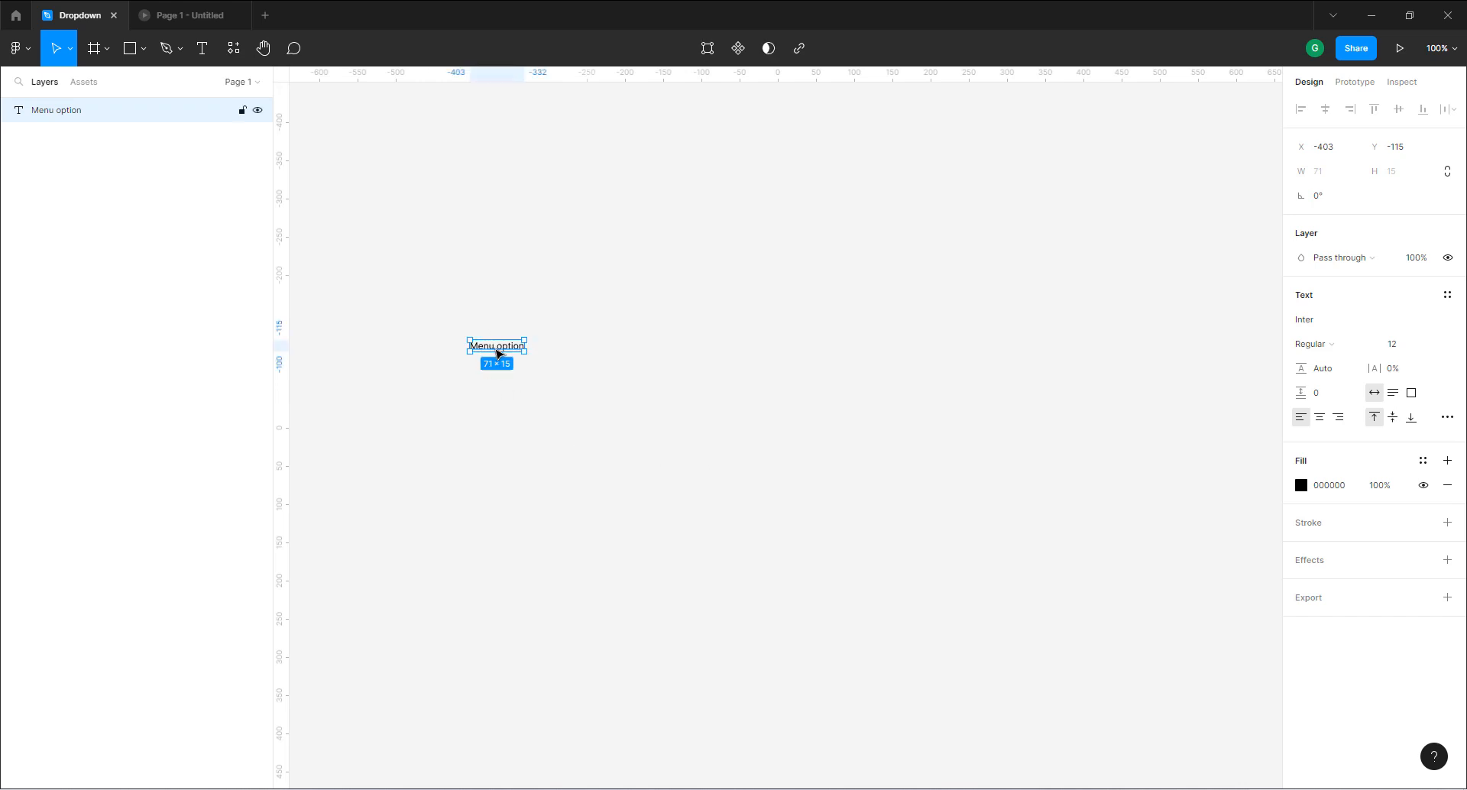
{"action": "left_click_drag", "start_coordinate": [500, 348], "coordinate": [507, 349]}
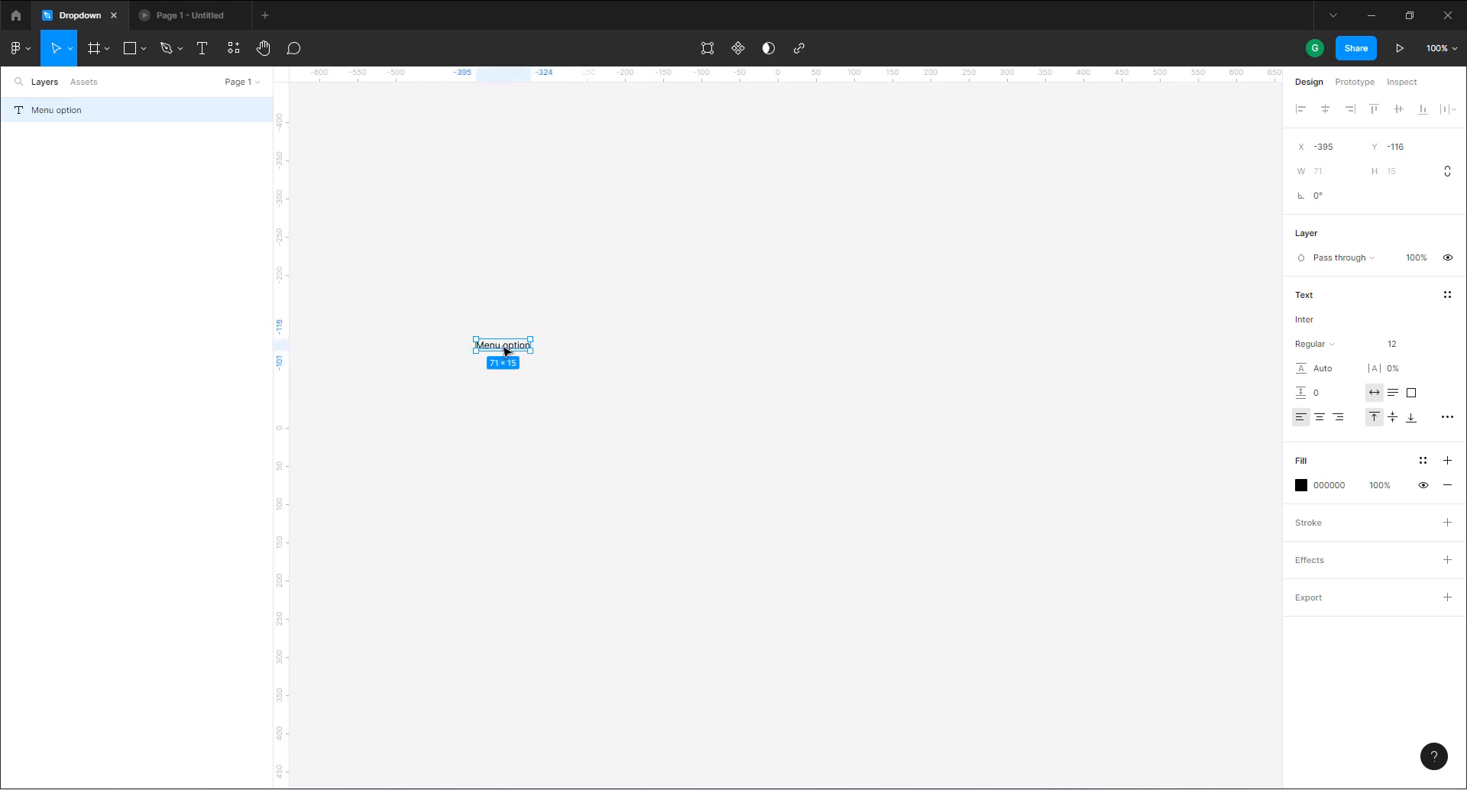
{"action": "left_click_drag", "start_coordinate": [506, 351], "coordinate": [605, 374]}
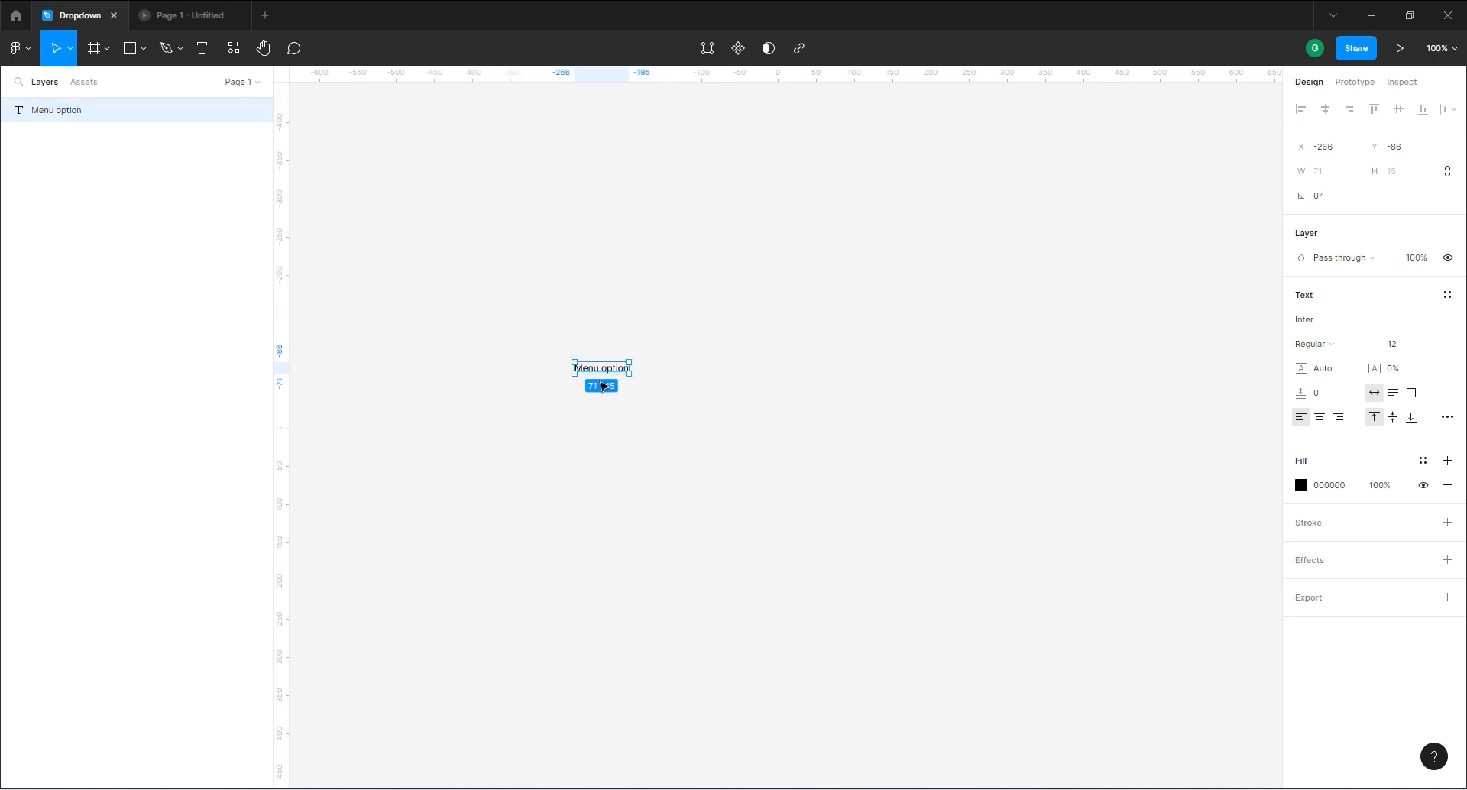
{"action": "scroll", "coordinate": [611, 390], "scroll_direction": "up", "scroll_amount": 5}
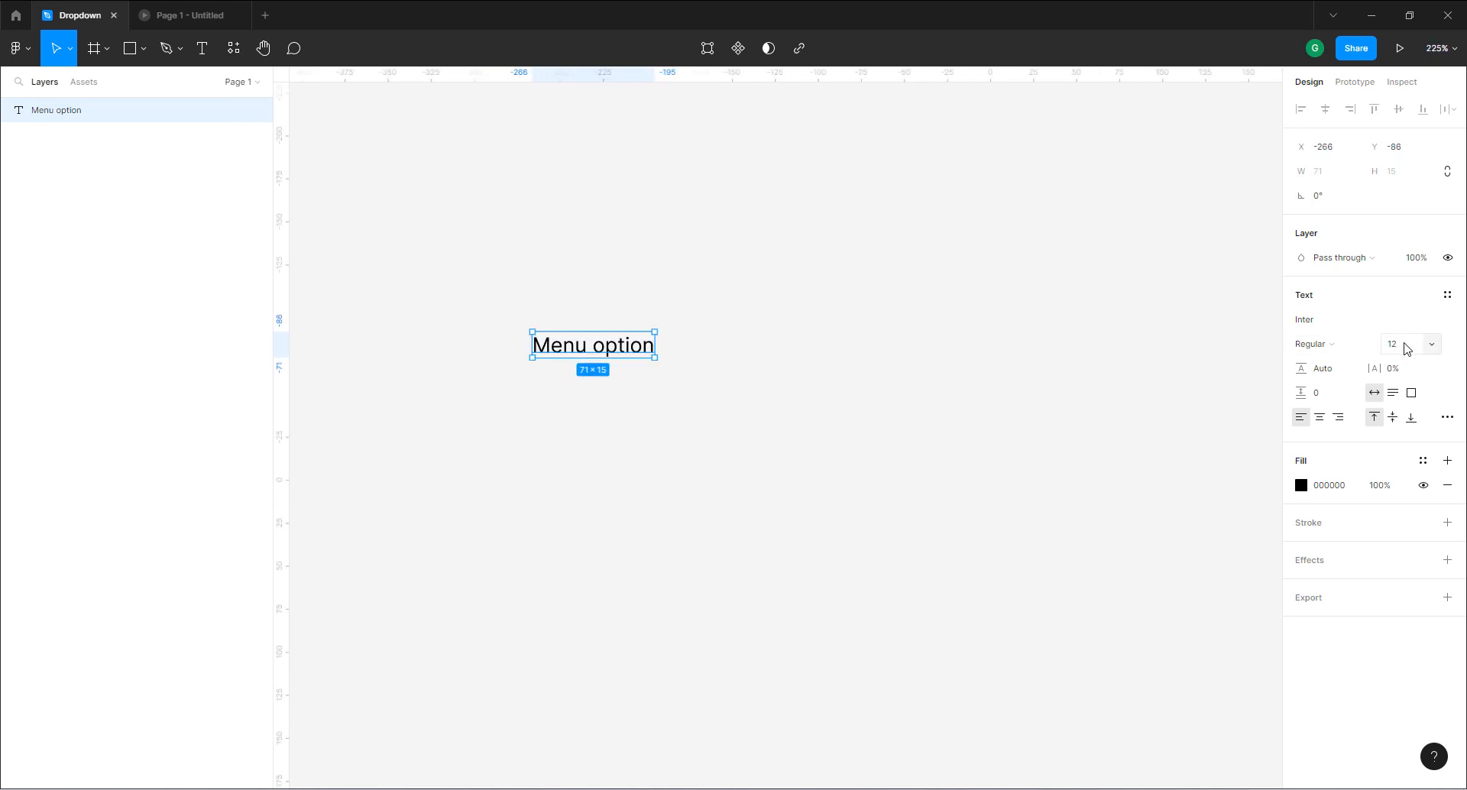
Set the Menu option text to size 16 and Medium weight, and move it to about X -252, Y -97.
{"action": "left_click", "coordinate": [1396, 345]}
{"action": "left_click", "coordinate": [879, 398]}
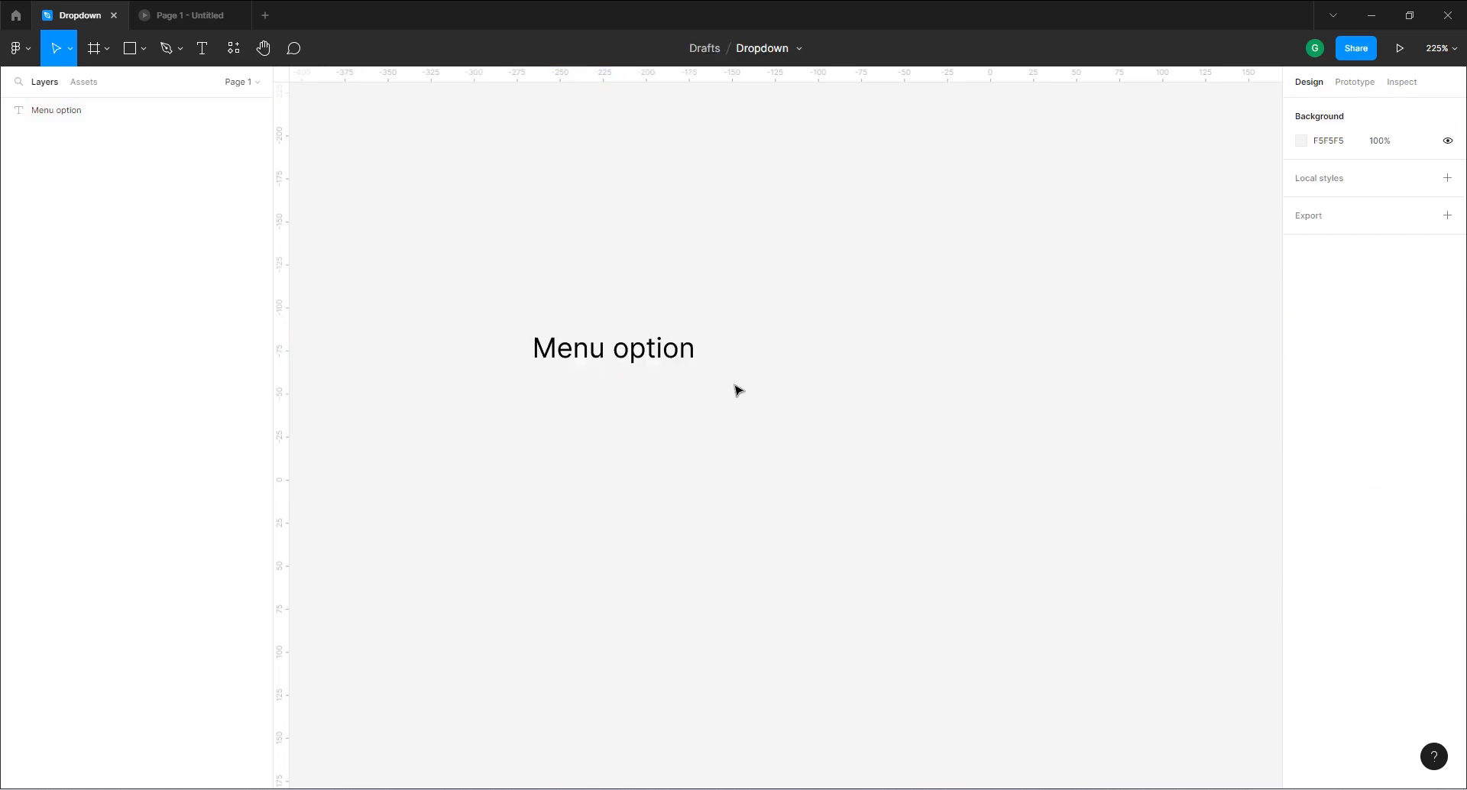
{"action": "left_click", "coordinate": [639, 354]}
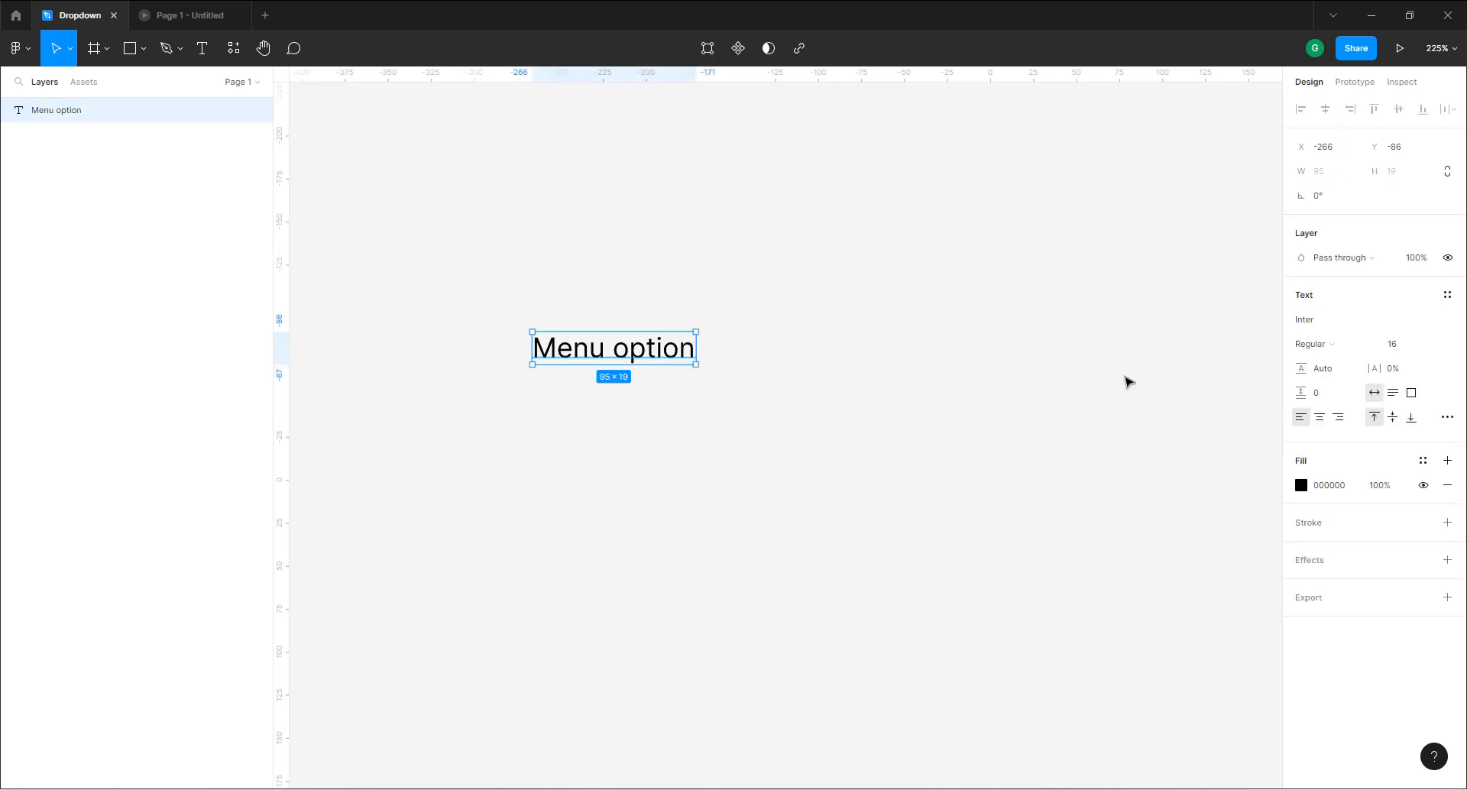
{"action": "left_click", "coordinate": [1327, 345]}
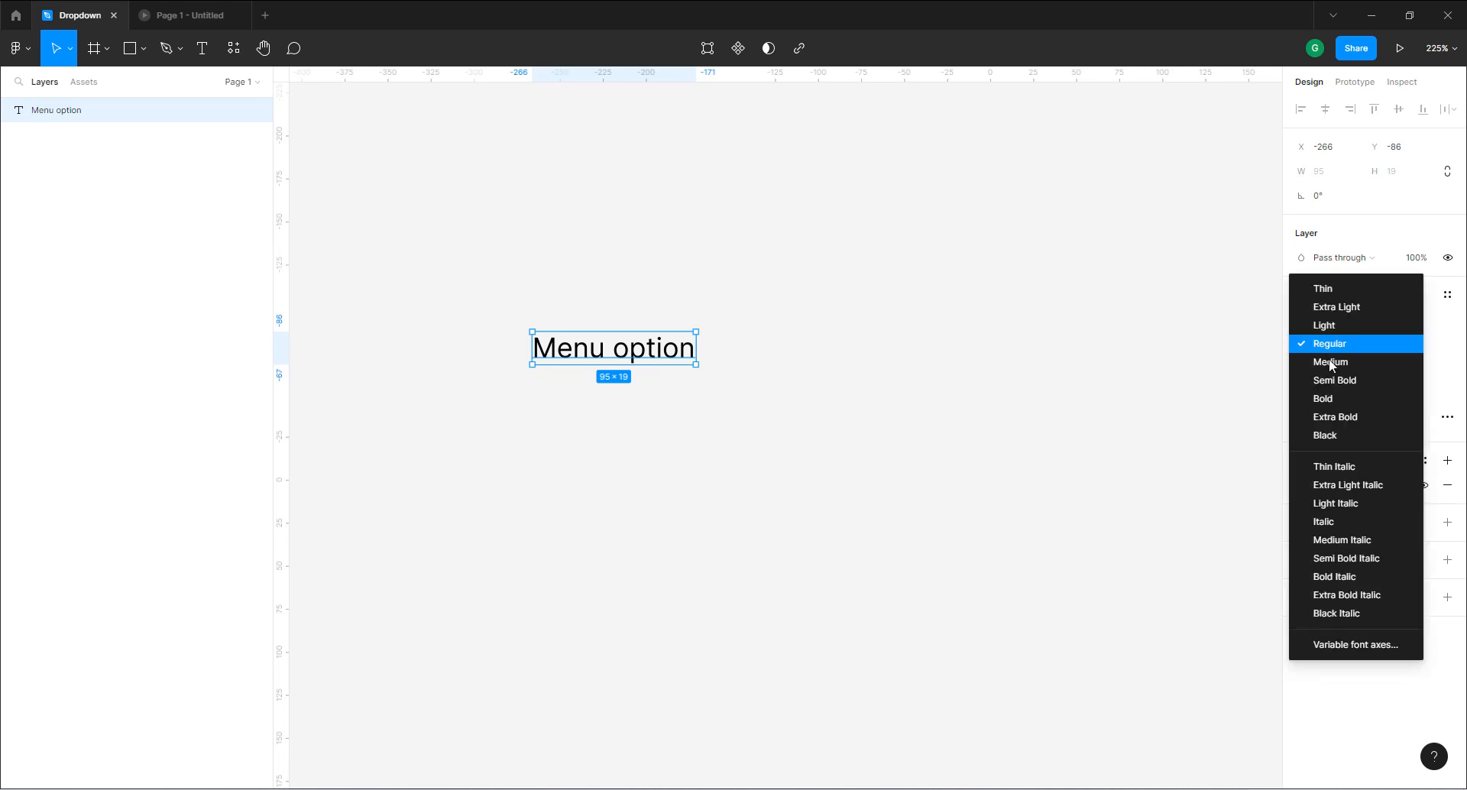
{"action": "left_click", "coordinate": [1331, 362]}
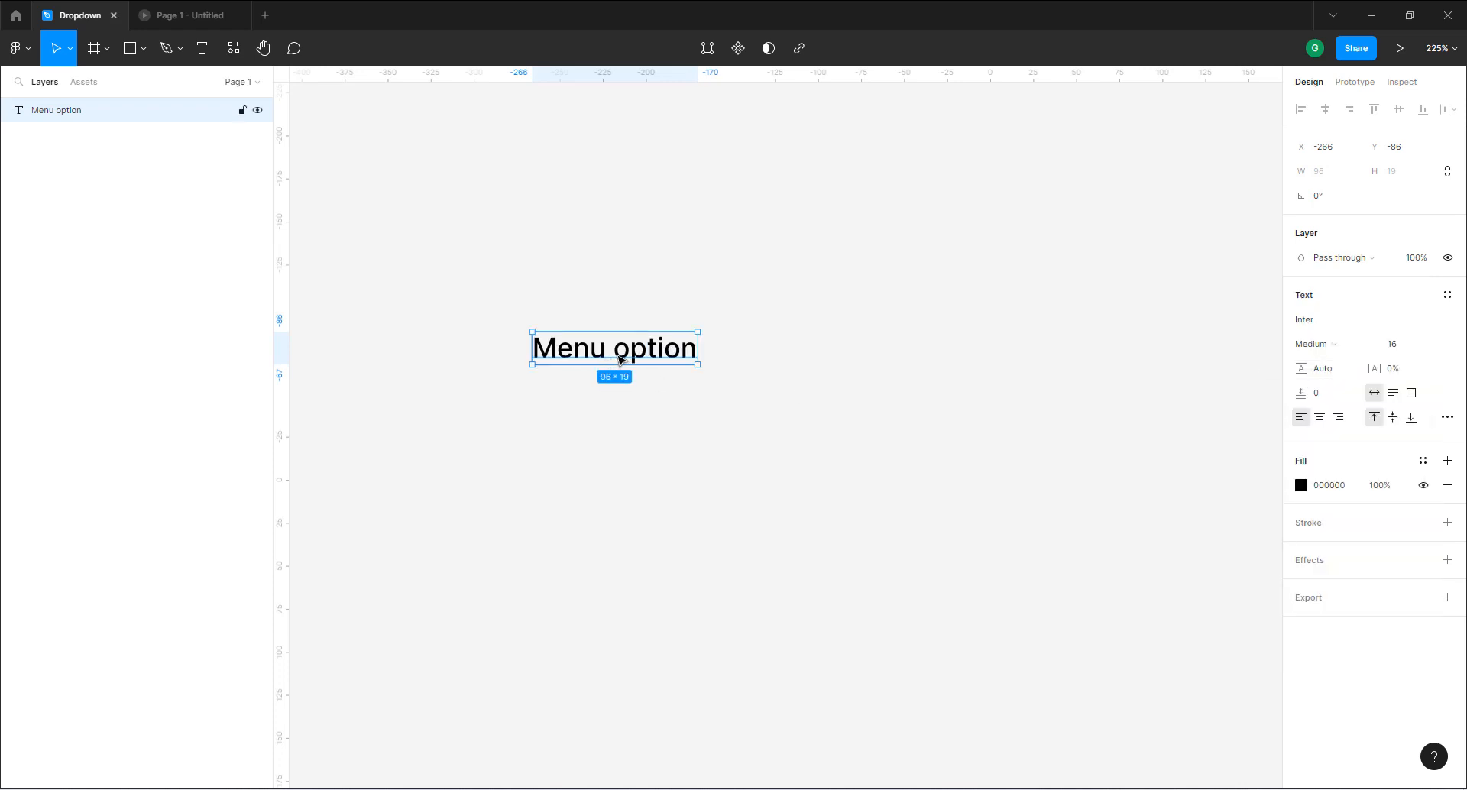
{"action": "mouse_move", "coordinate": [623, 359]}
{"action": "left_mouse_down"}
{"action": "mouse_move", "coordinate": [654, 355]}
{"action": "mouse_move", "coordinate": [625, 355]}
{"action": "left_mouse_up"}
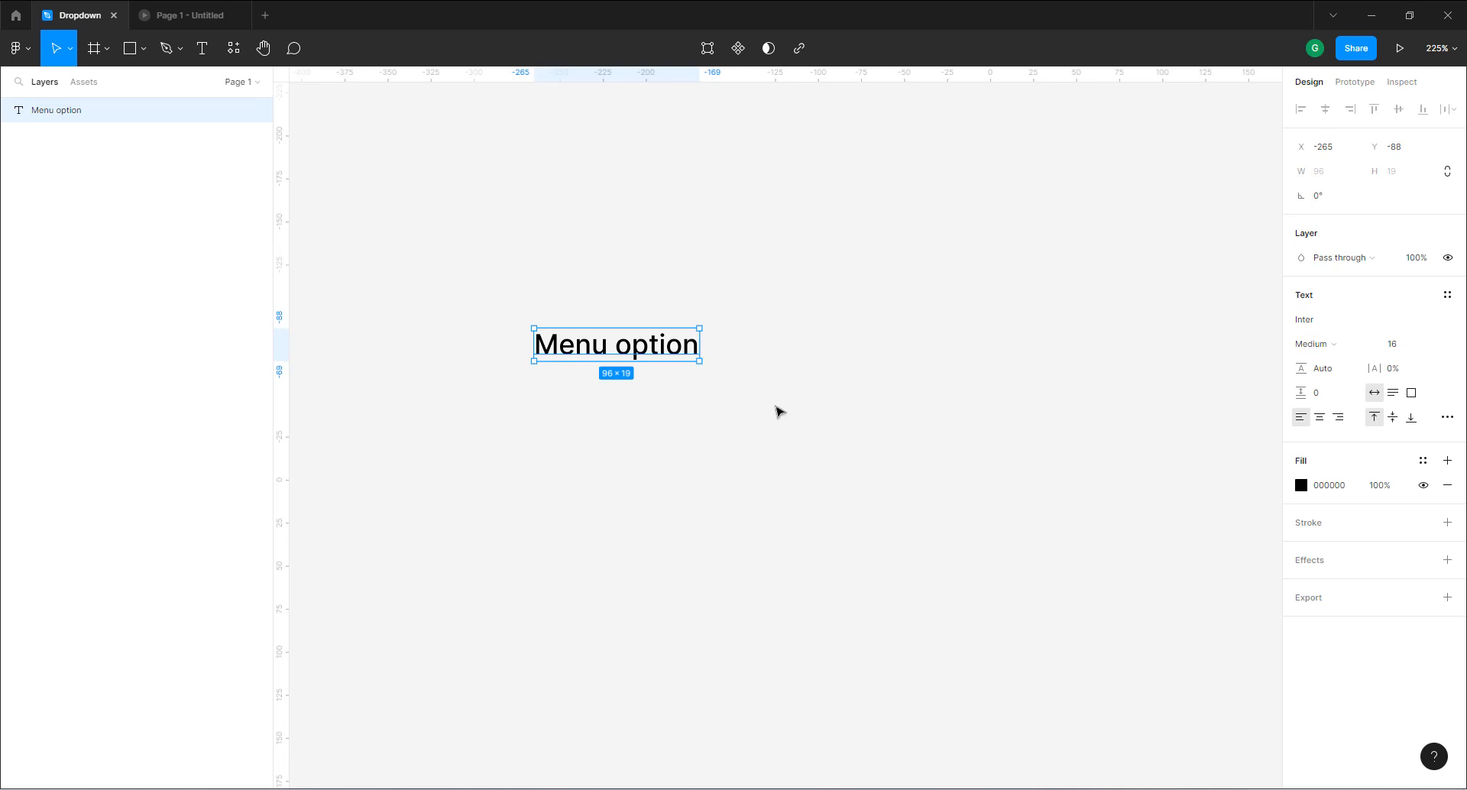
{"action": "left_click_drag", "start_coordinate": [598, 353], "coordinate": [620, 338]}
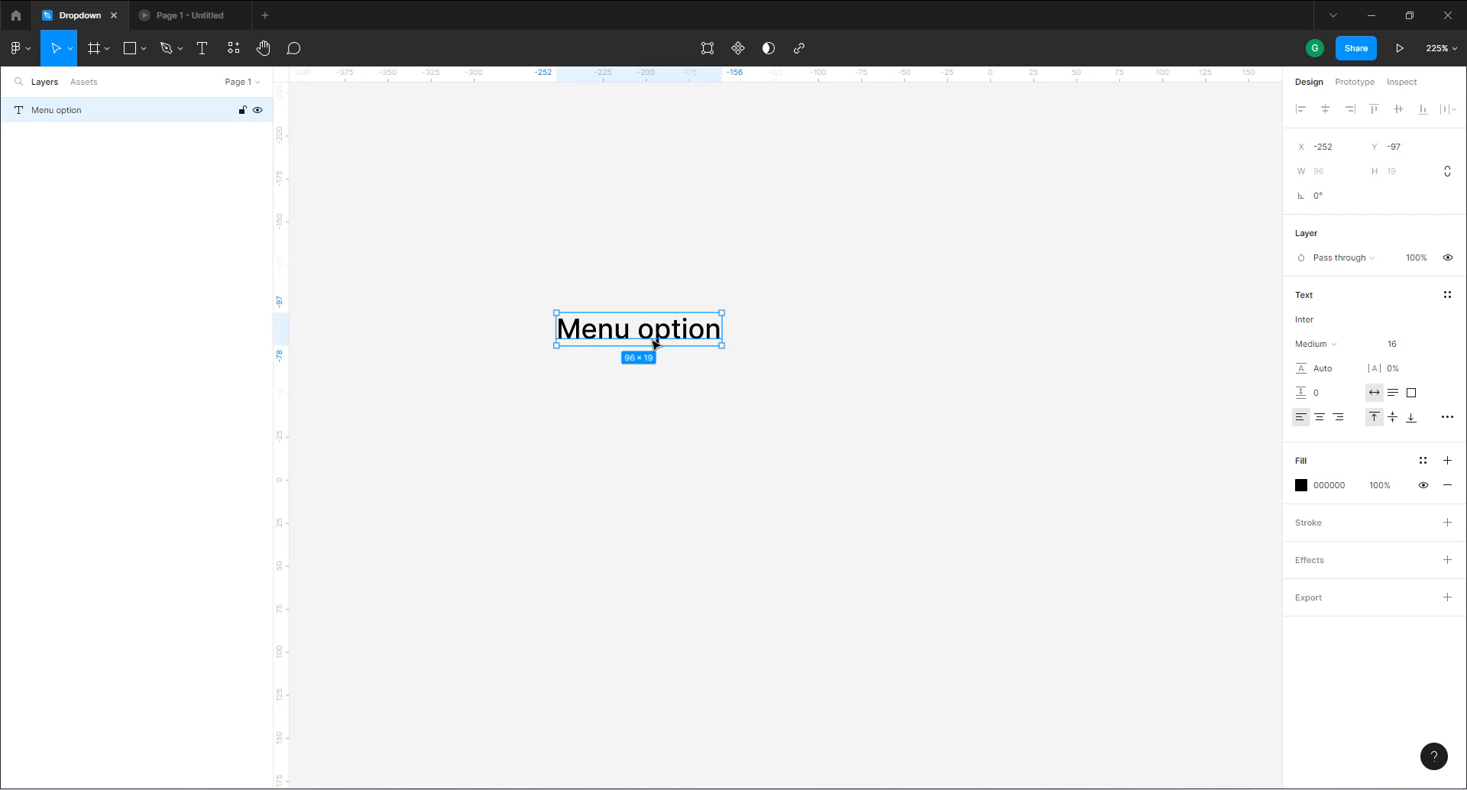
Wrap the Menu option text in an auto layout frame and rename the frame "Base_Menu option".
{"action": "key", "text": "shift+a"}
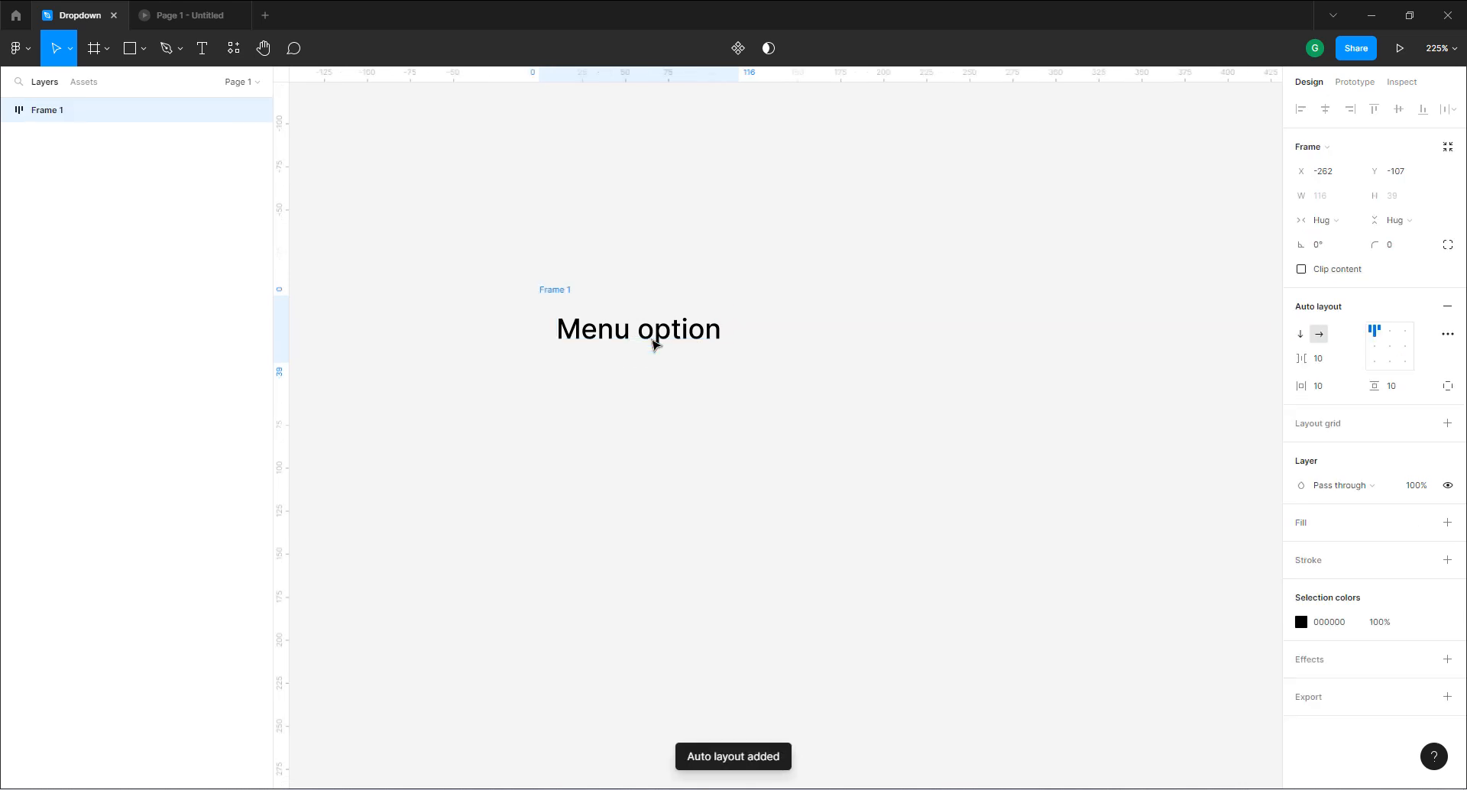
{"action": "double_click", "coordinate": [561, 291]}
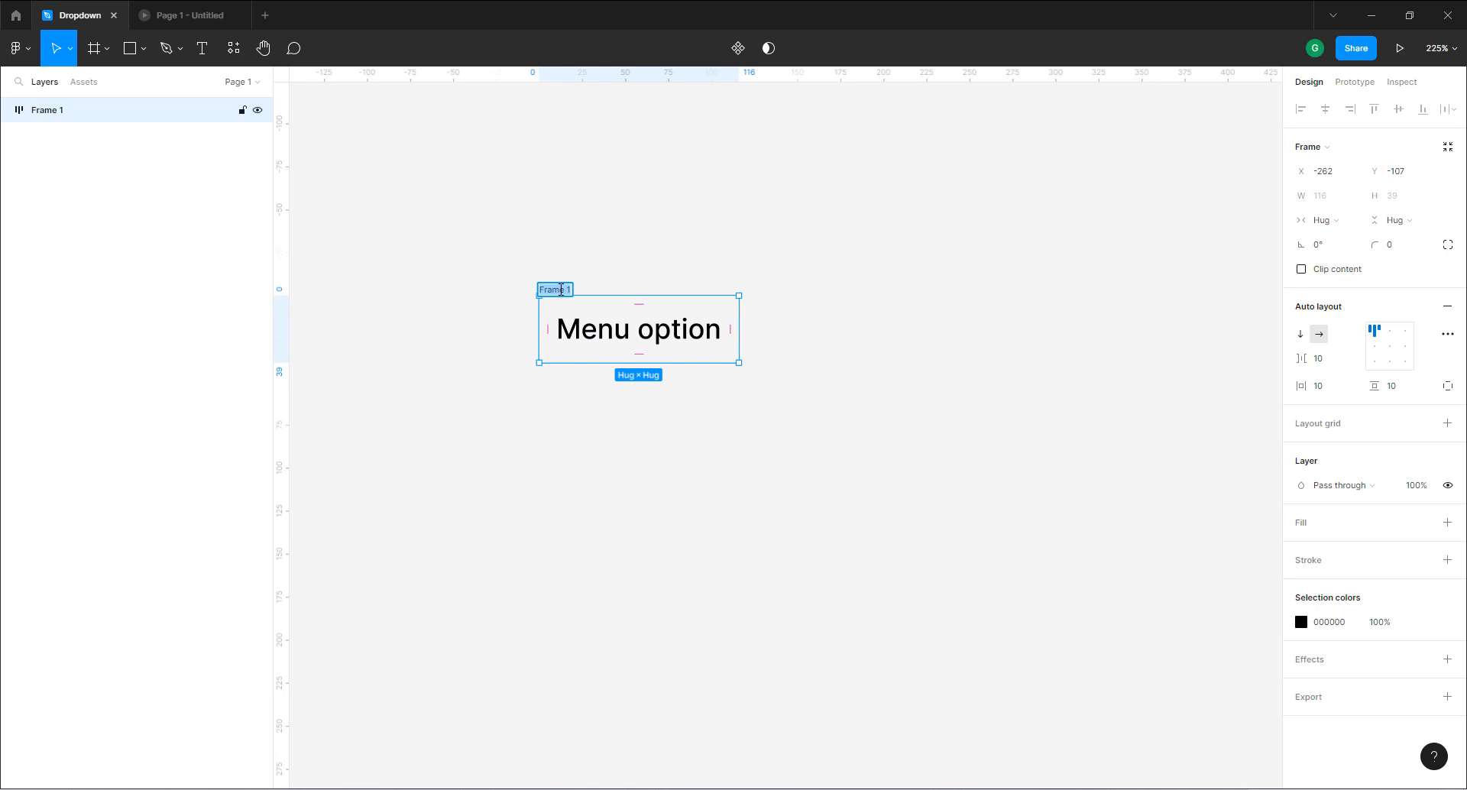
{"action": "type", "text": "Base_ Menu option"}
{"action": "key", "text": "Return"}
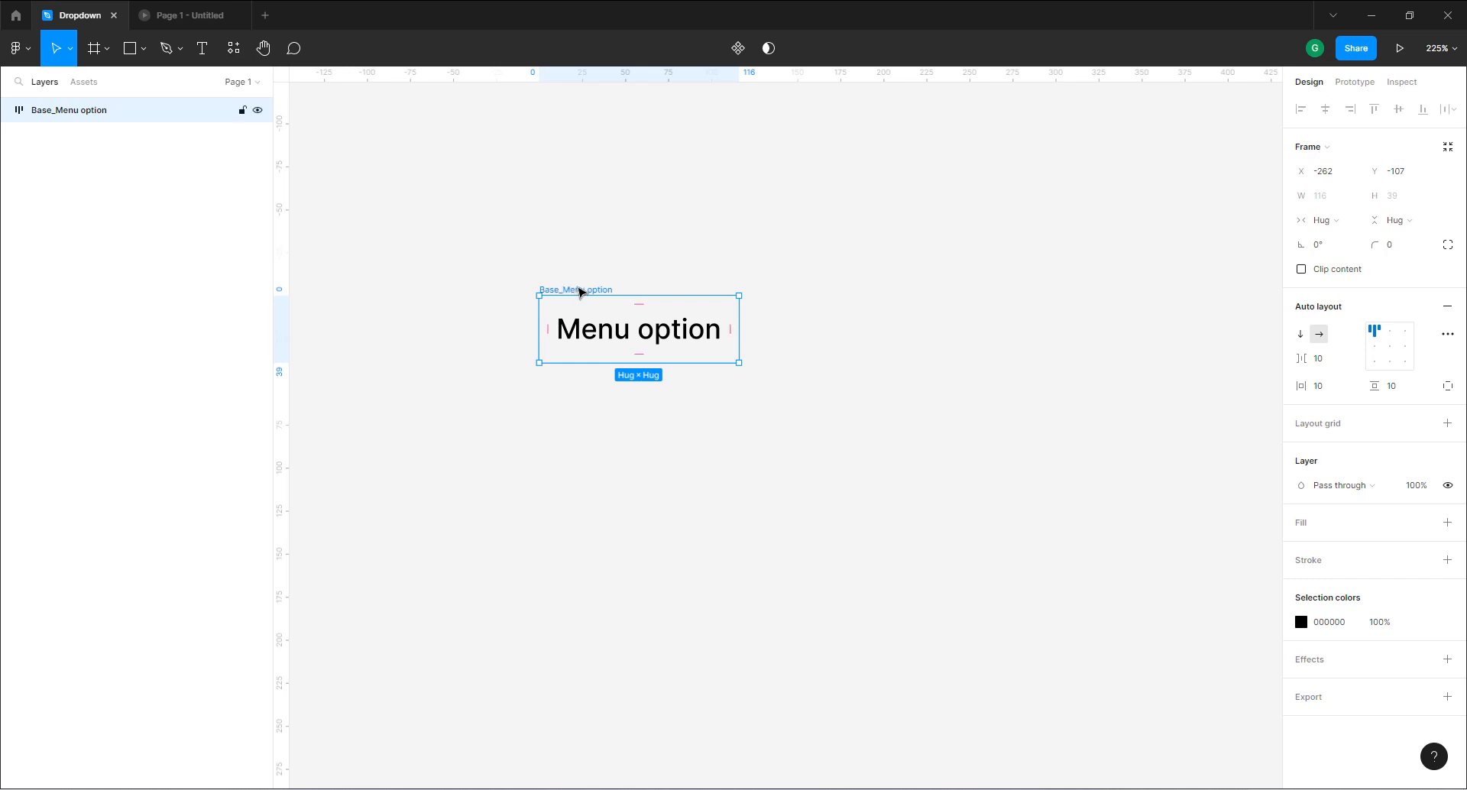
Set the Base_Menu option frame's item spacing to 0 and its horizontal and vertical padding to 16.
{"action": "left_click_drag", "start_coordinate": [559, 291], "coordinate": [519, 267]}
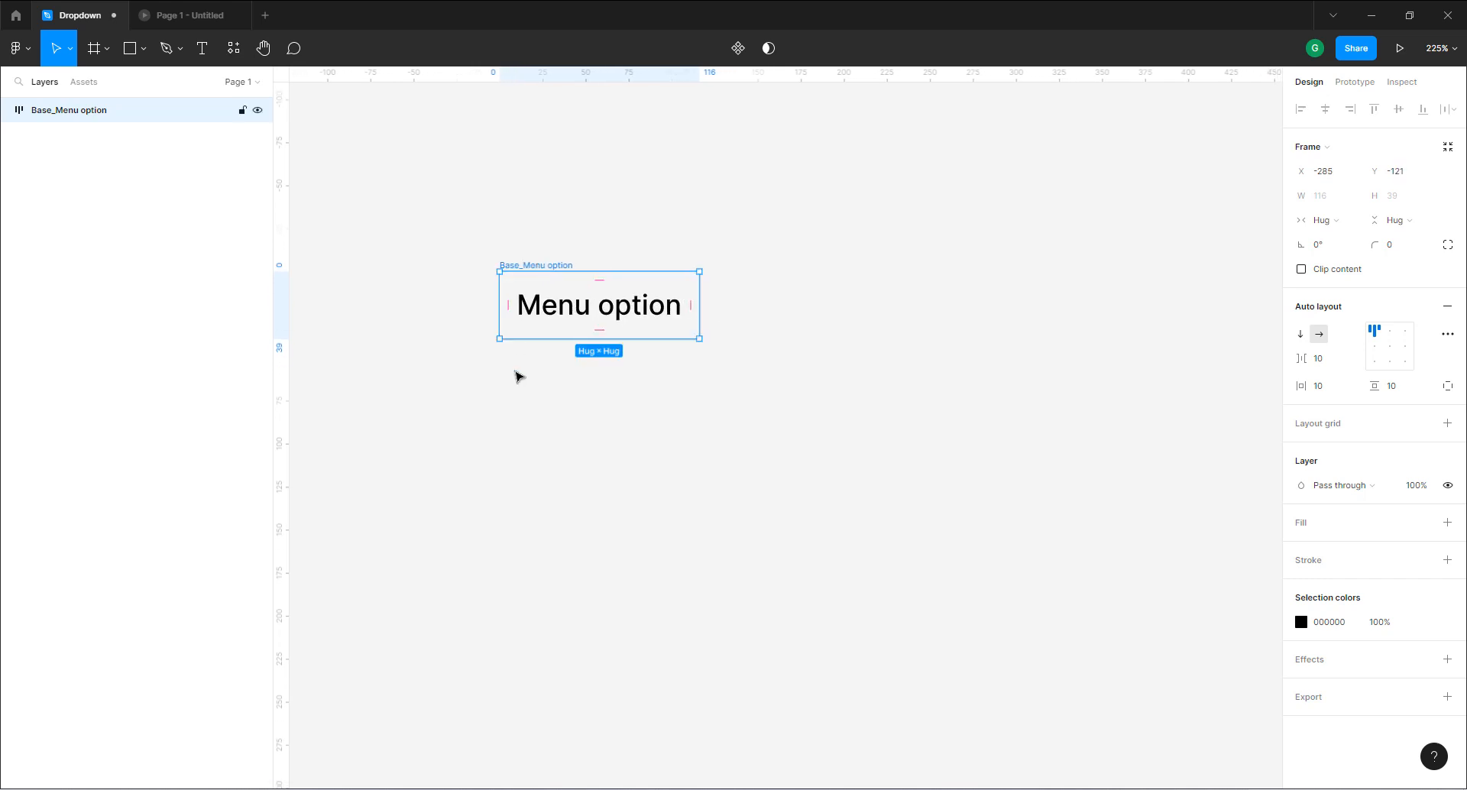
{"action": "left_click", "coordinate": [1325, 364]}
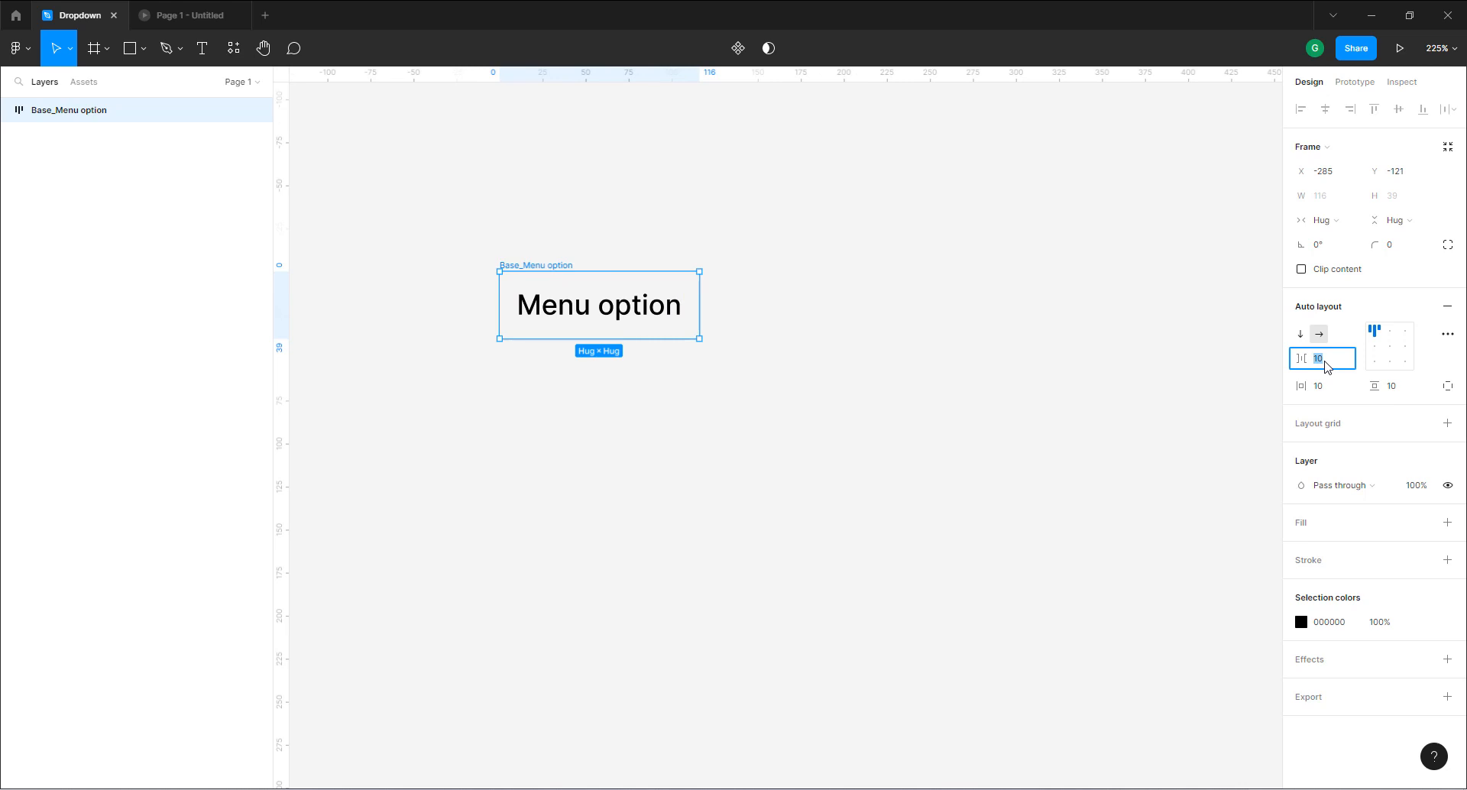
{"action": "key", "text": "Return"}
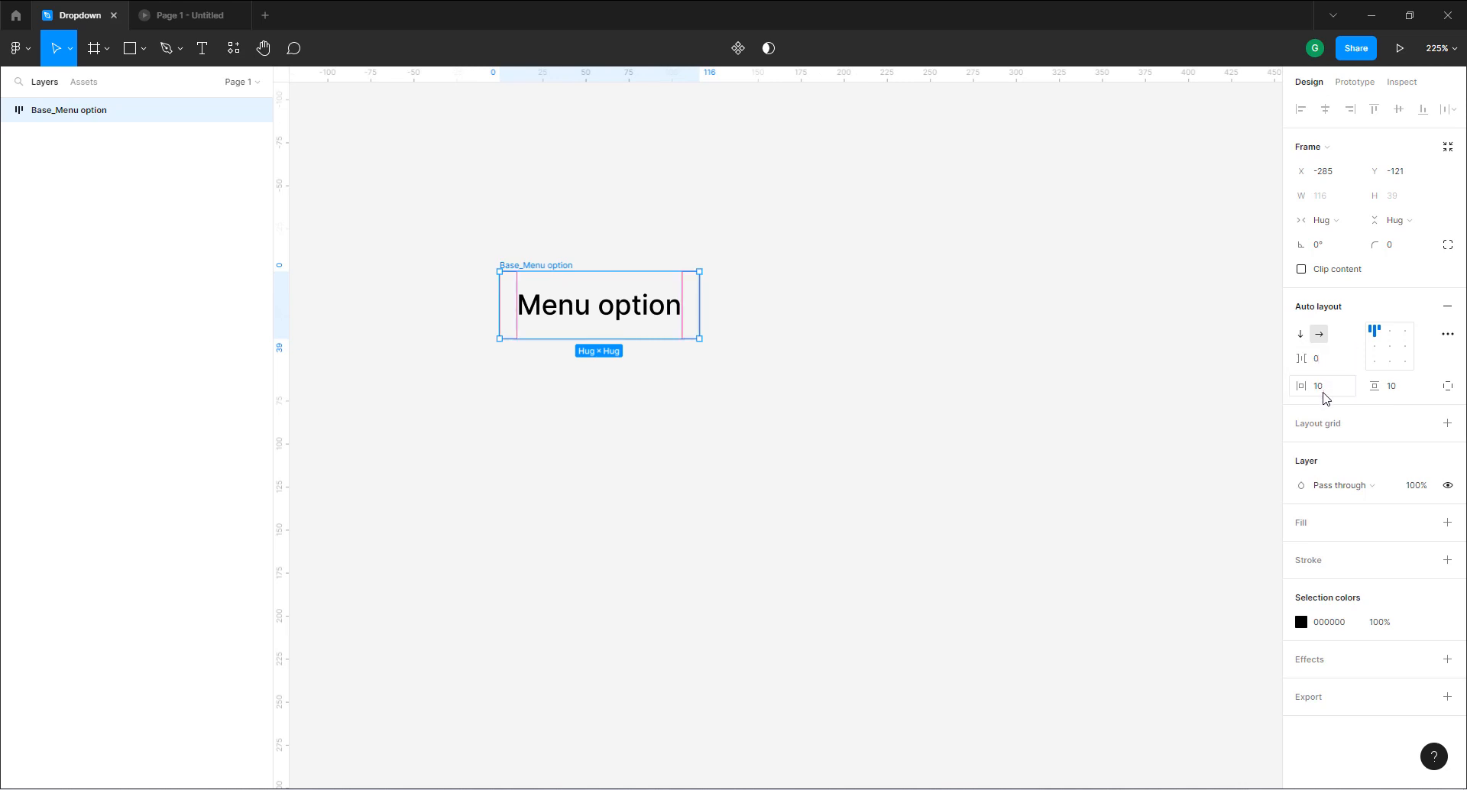
{"action": "left_click", "coordinate": [1324, 396]}
{"action": "left_click", "coordinate": [1401, 395]}
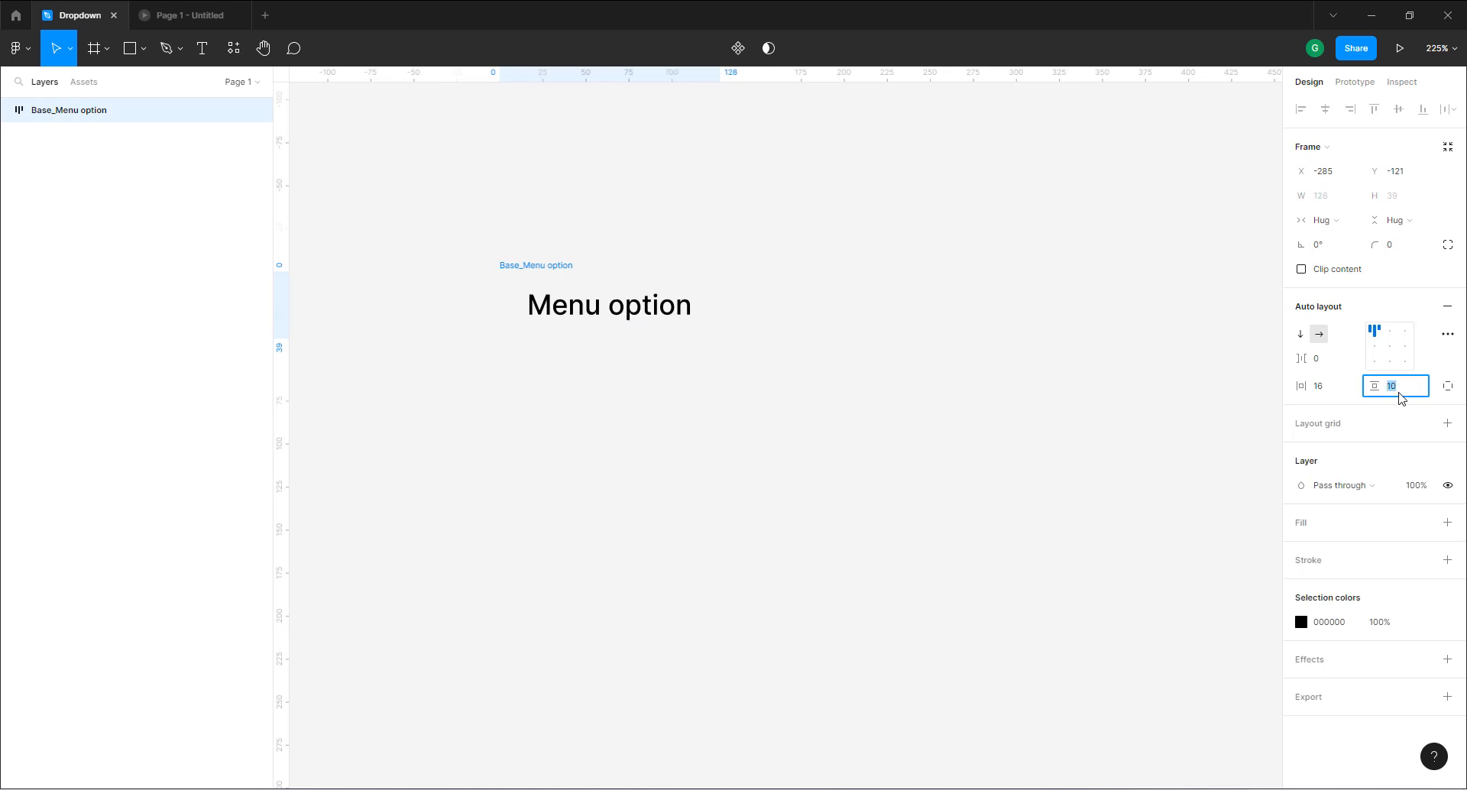
{"action": "key", "text": "Return"}
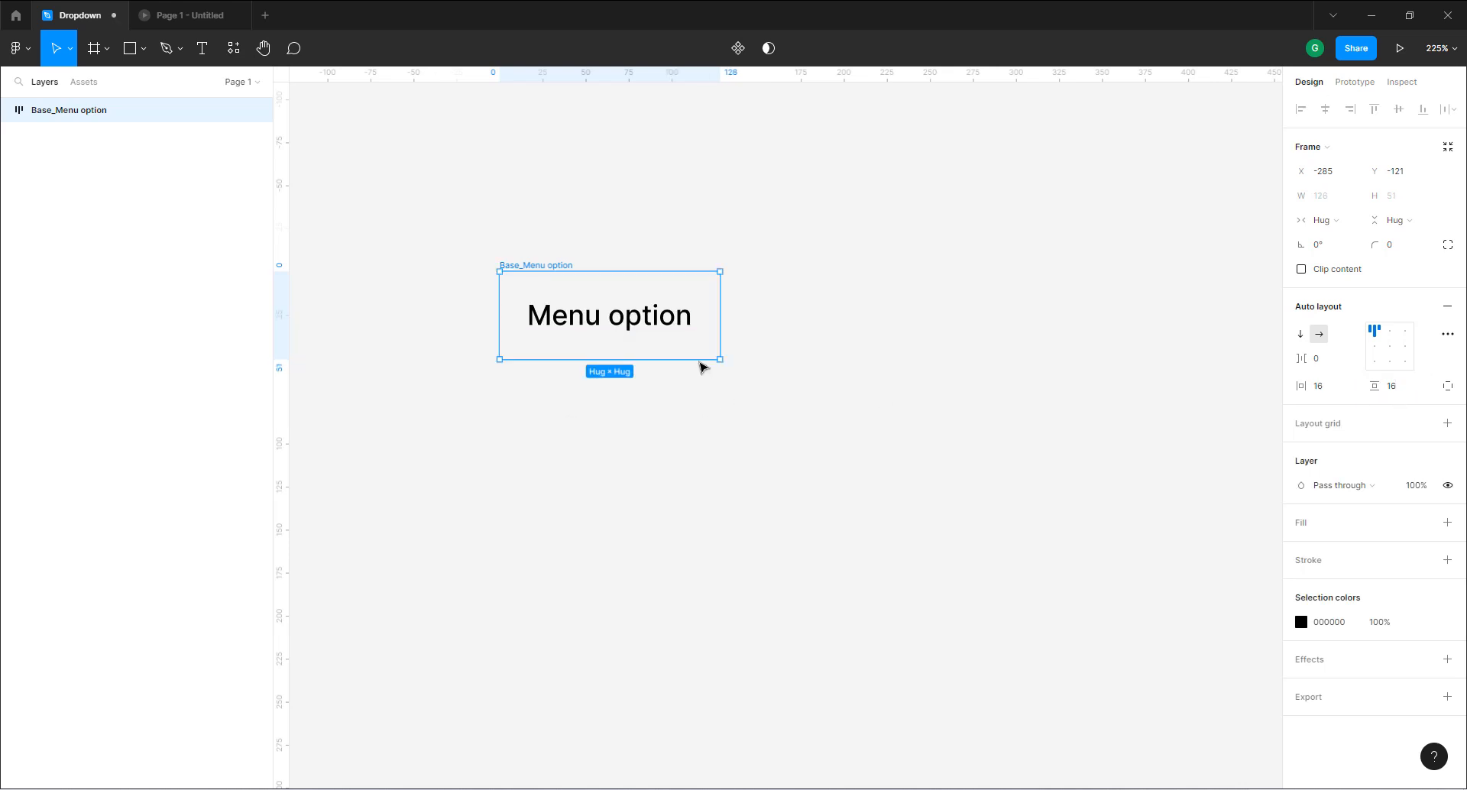
Set the width of the text inside the Base_Menu option frame to Fill container.
{"action": "left_click_drag", "start_coordinate": [594, 321], "coordinate": [569, 321]}
{"action": "left_click", "coordinate": [569, 325]}
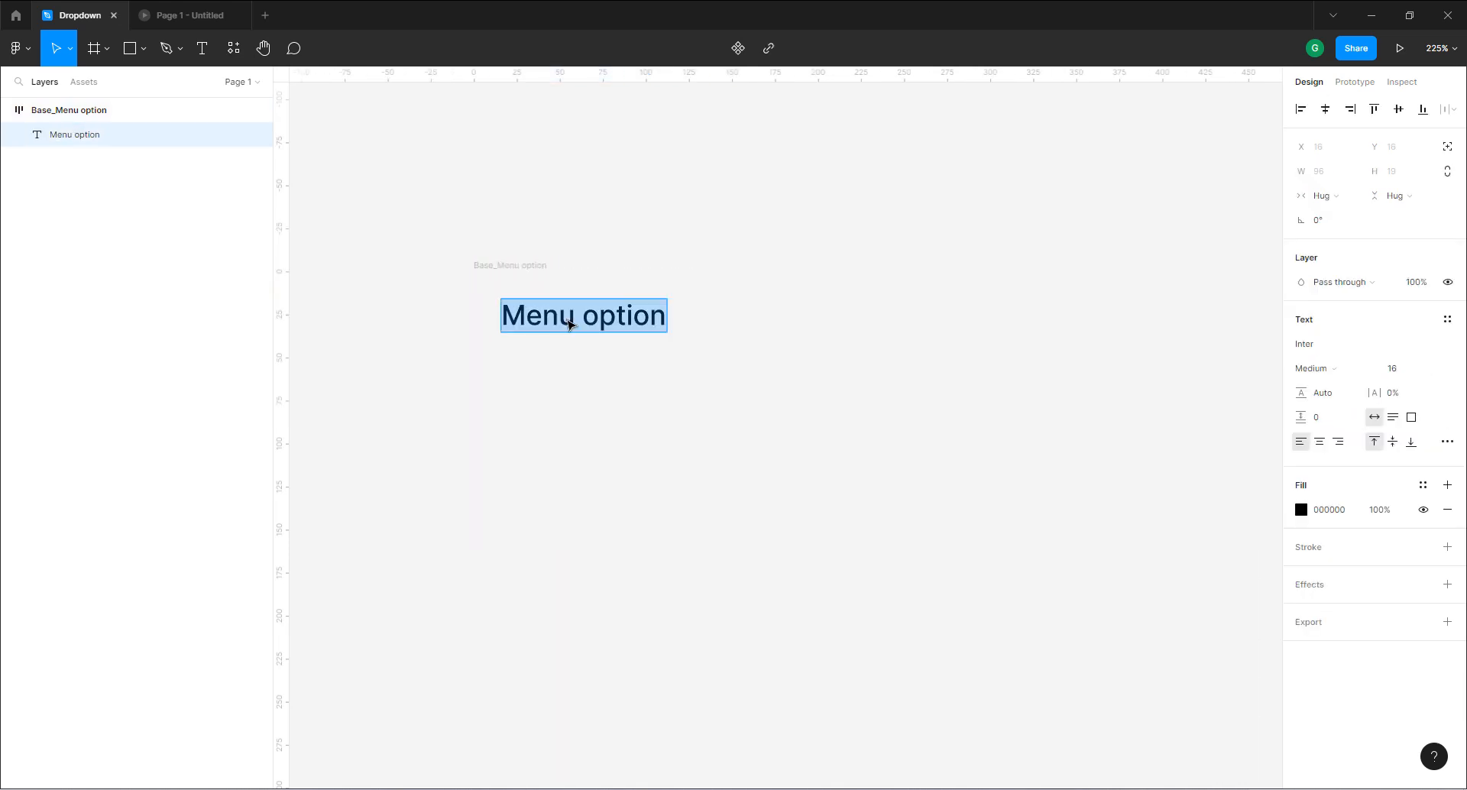
{"action": "left_click", "coordinate": [1320, 197]}
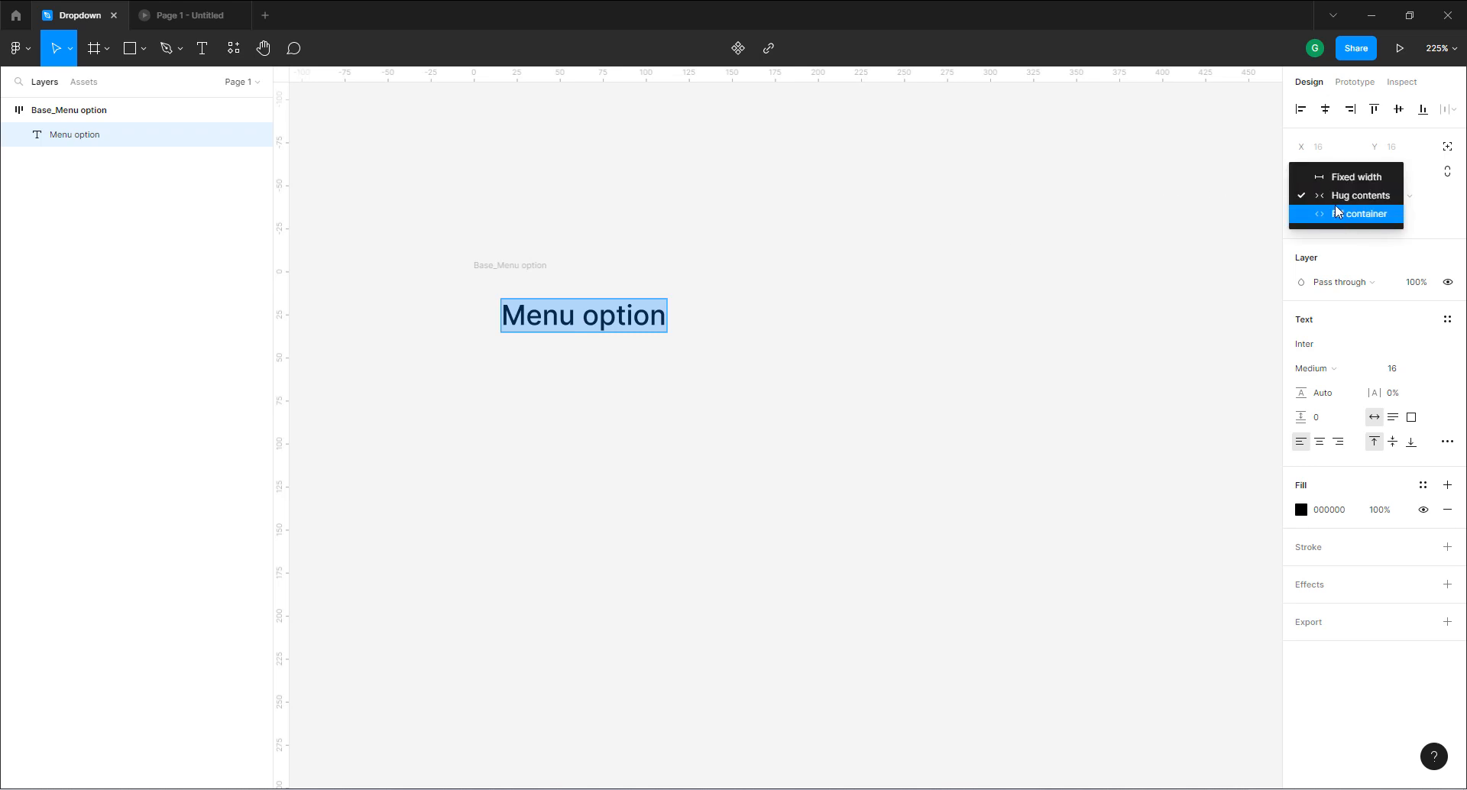
{"action": "left_click", "coordinate": [1336, 214]}
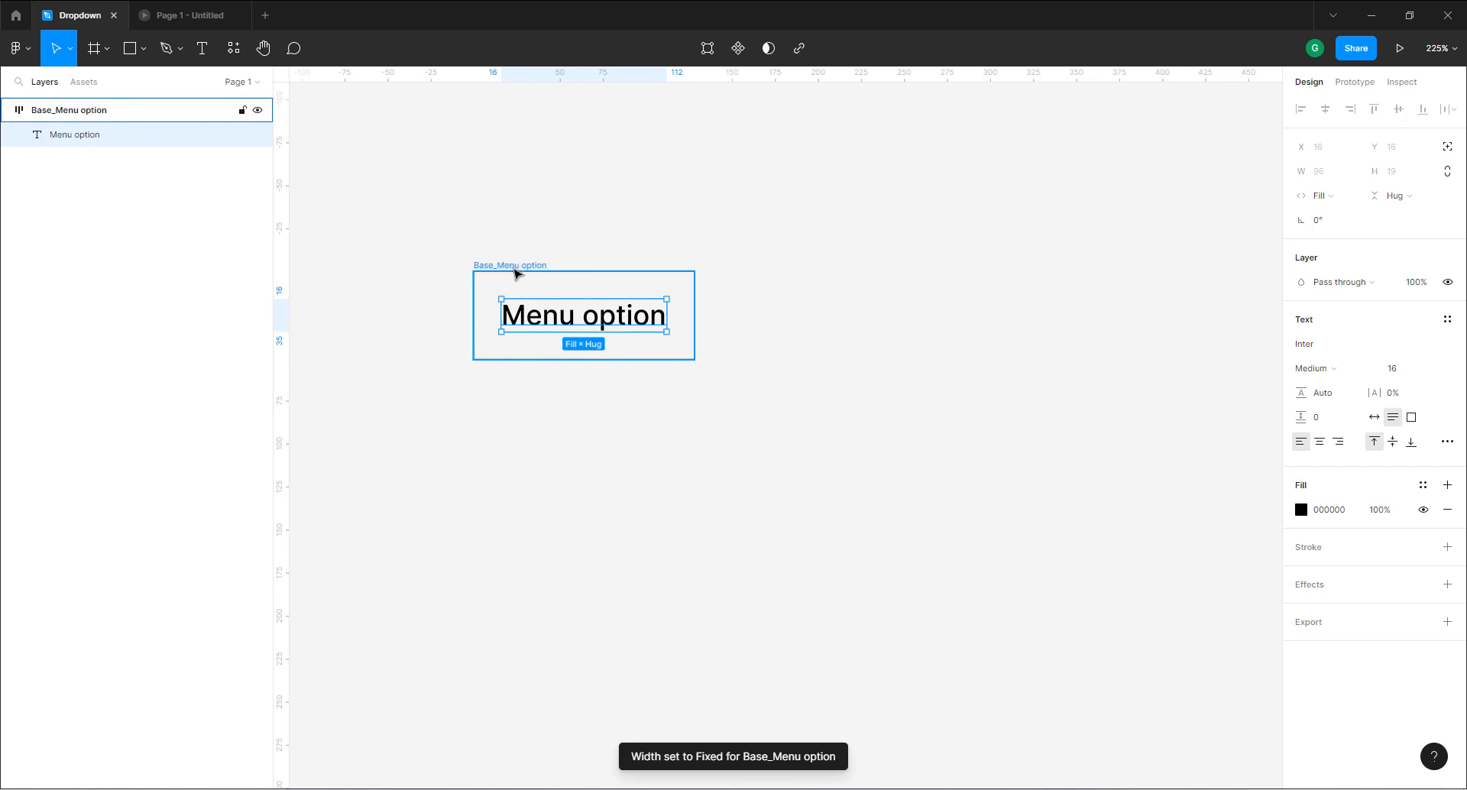
Move the Base_Menu option frame to about X -328, Y -135 and convert it into a component.
{"action": "left_click", "coordinate": [524, 268]}
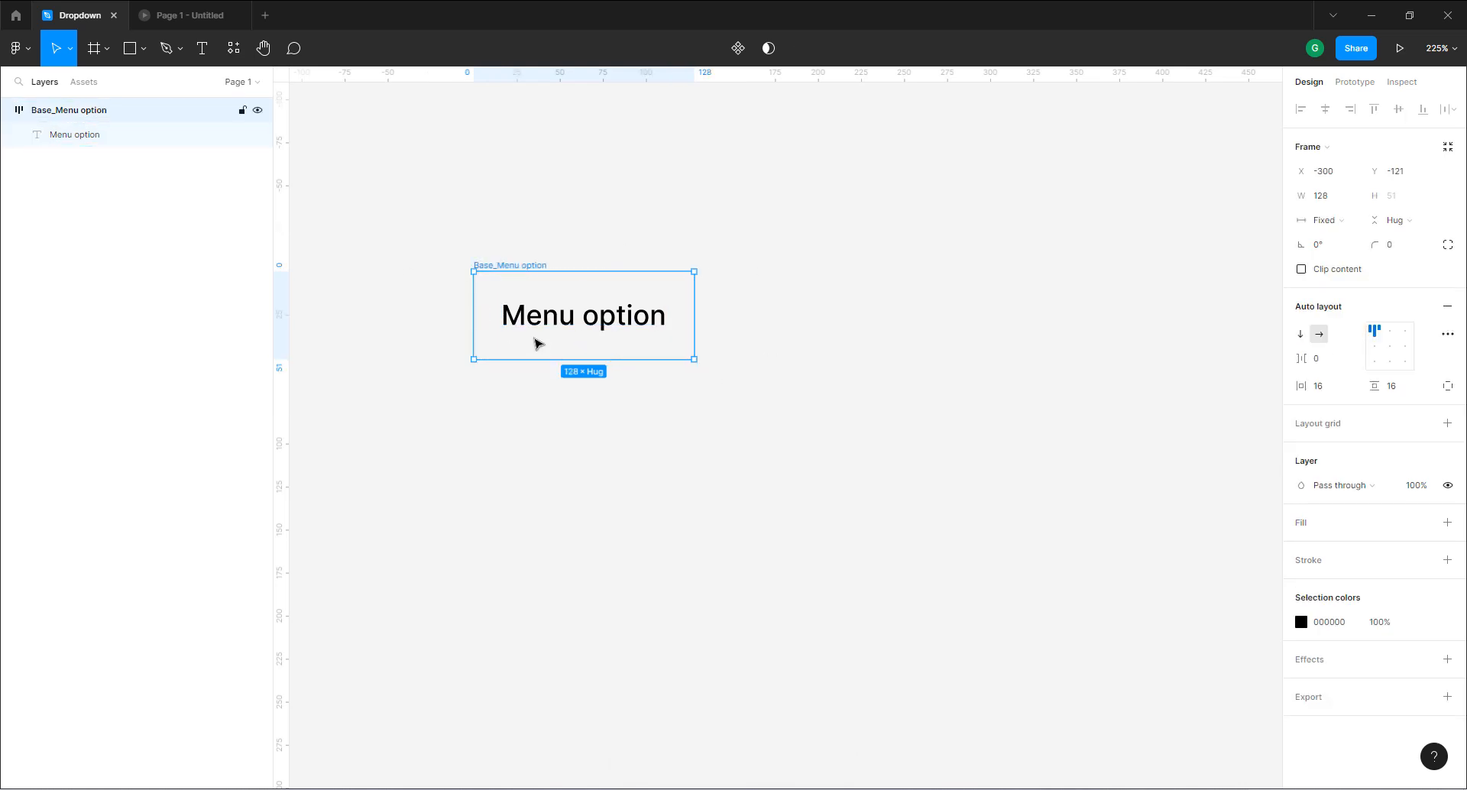
{"action": "left_click_drag", "start_coordinate": [558, 323], "coordinate": [517, 298]}
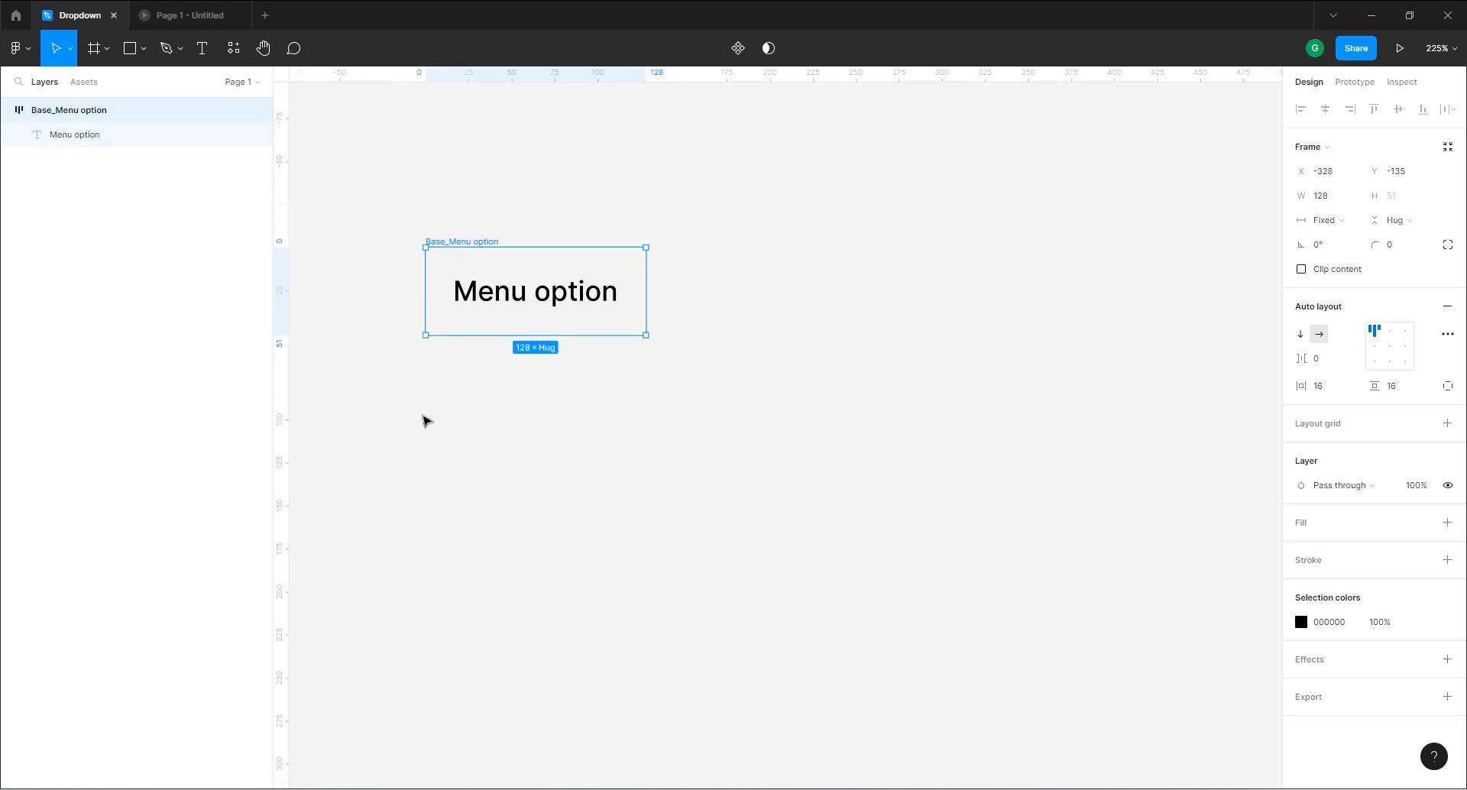
{"action": "left_click", "coordinate": [736, 48]}
{"action": "left_click", "coordinate": [787, 275]}
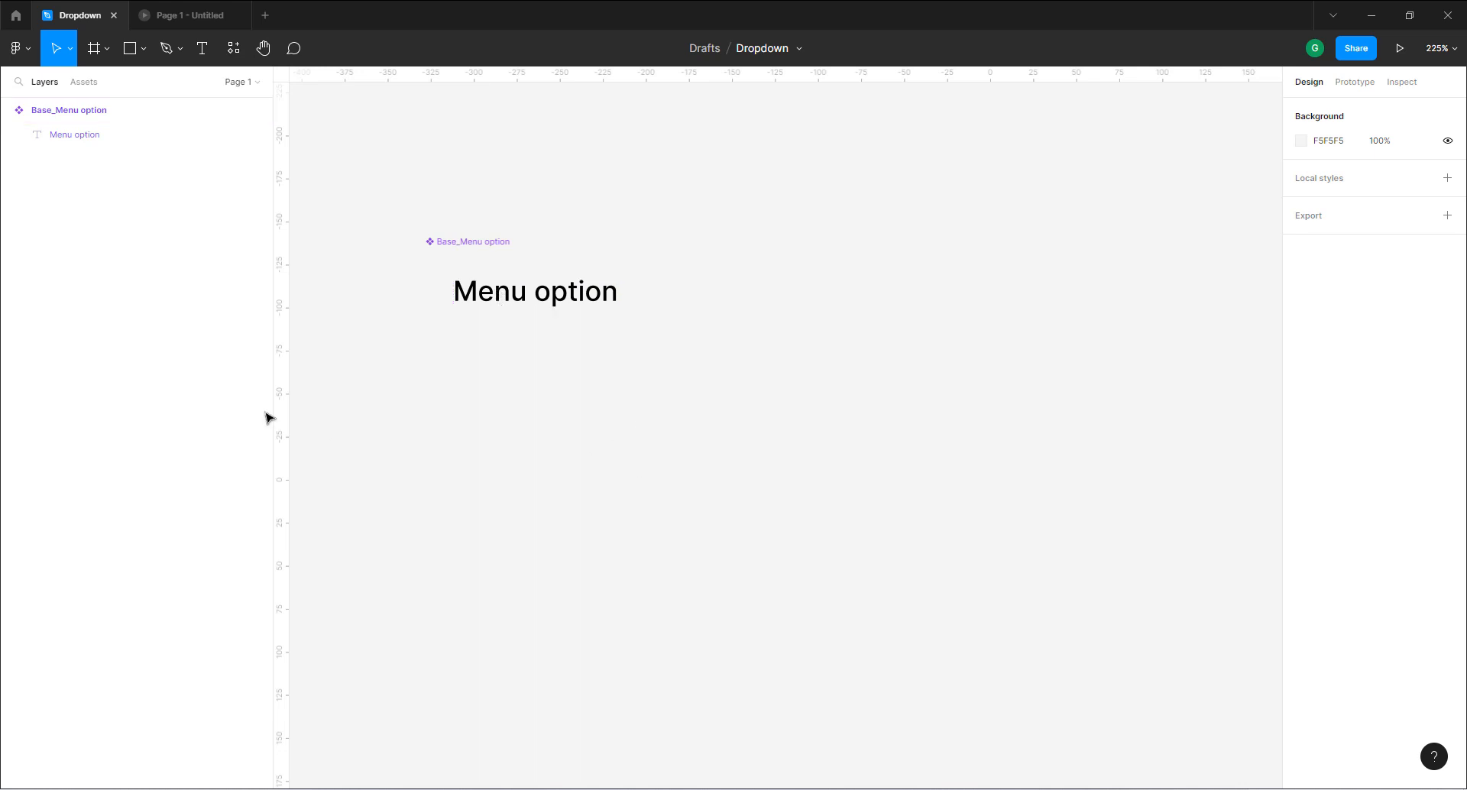
Place an instance of Base_Menu option at about X -189, Y -109 and create a new component from it.
{"action": "left_click", "coordinate": [81, 83]}
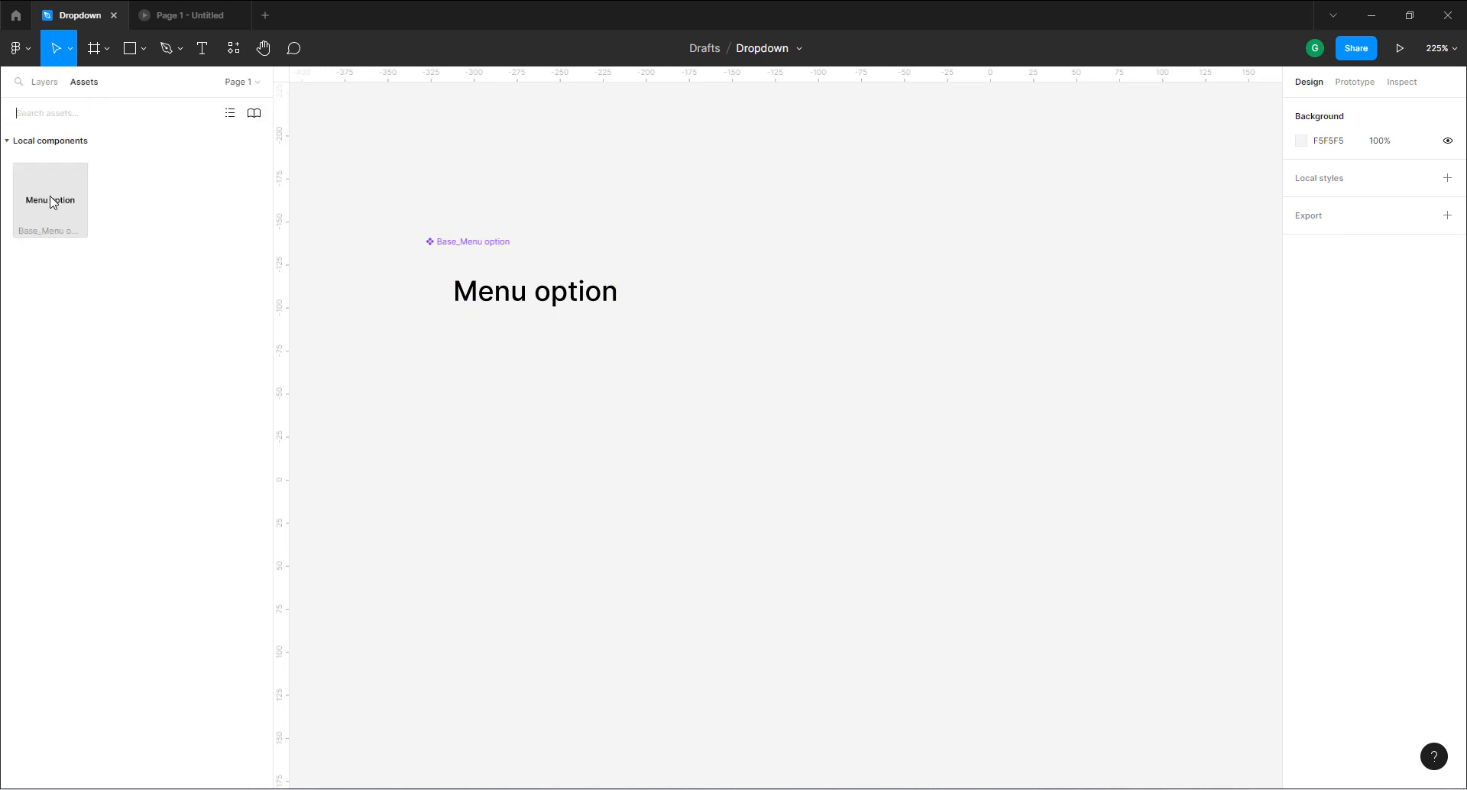
{"action": "left_click_drag", "start_coordinate": [52, 203], "coordinate": [674, 386]}
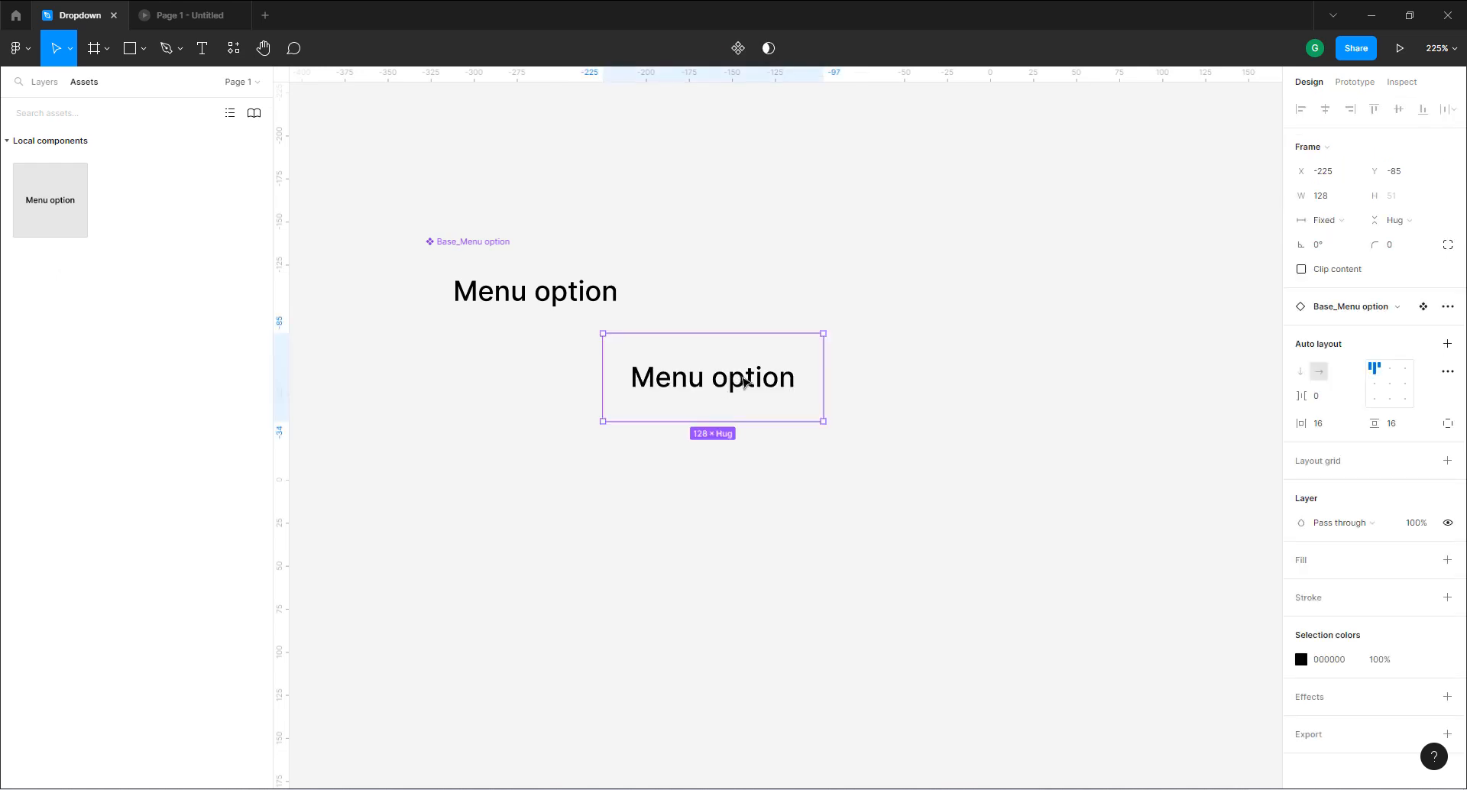
{"action": "left_click_drag", "start_coordinate": [753, 408], "coordinate": [798, 365]}
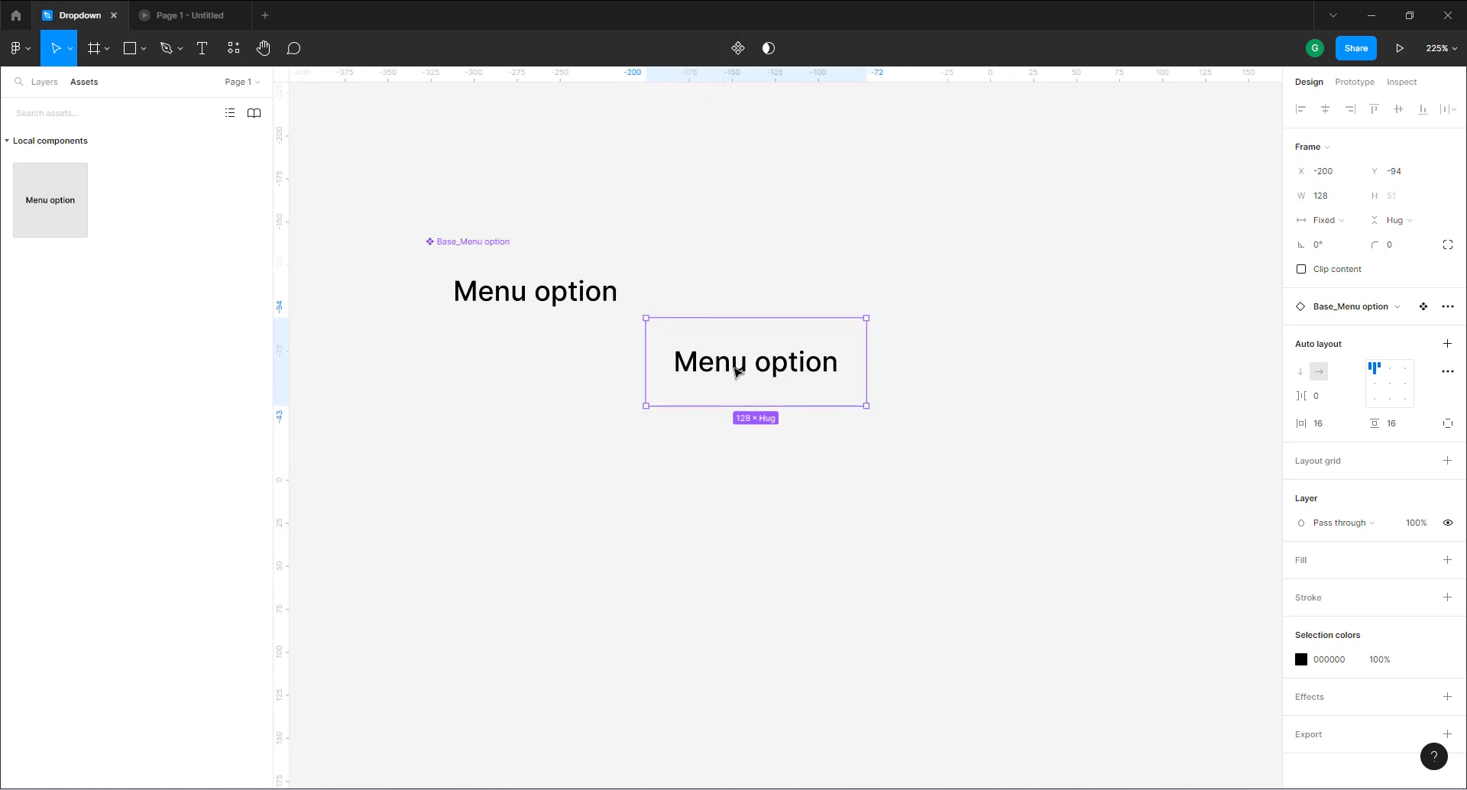
{"action": "left_click_drag", "start_coordinate": [734, 365], "coordinate": [753, 340]}
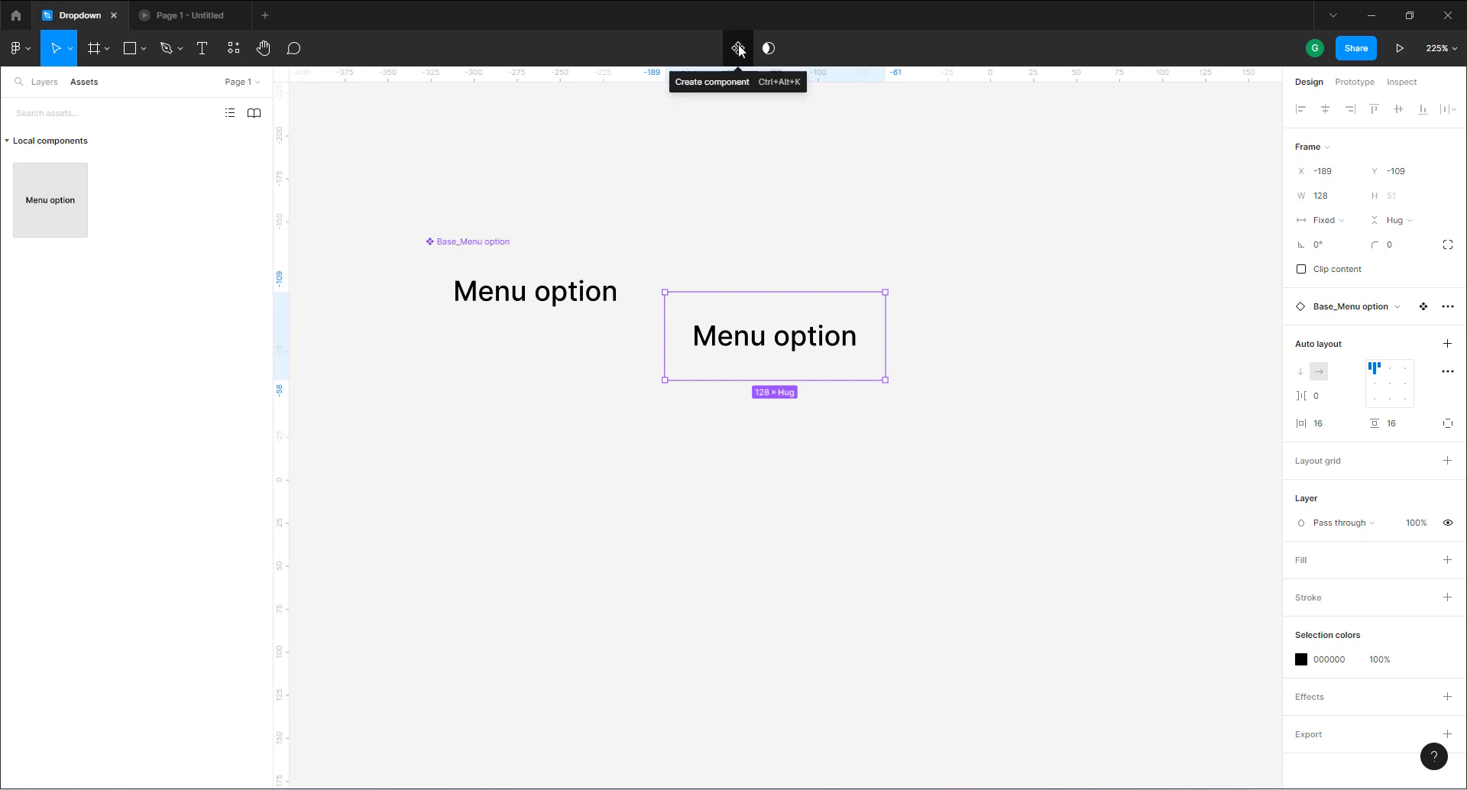
{"action": "left_click", "coordinate": [738, 50]}
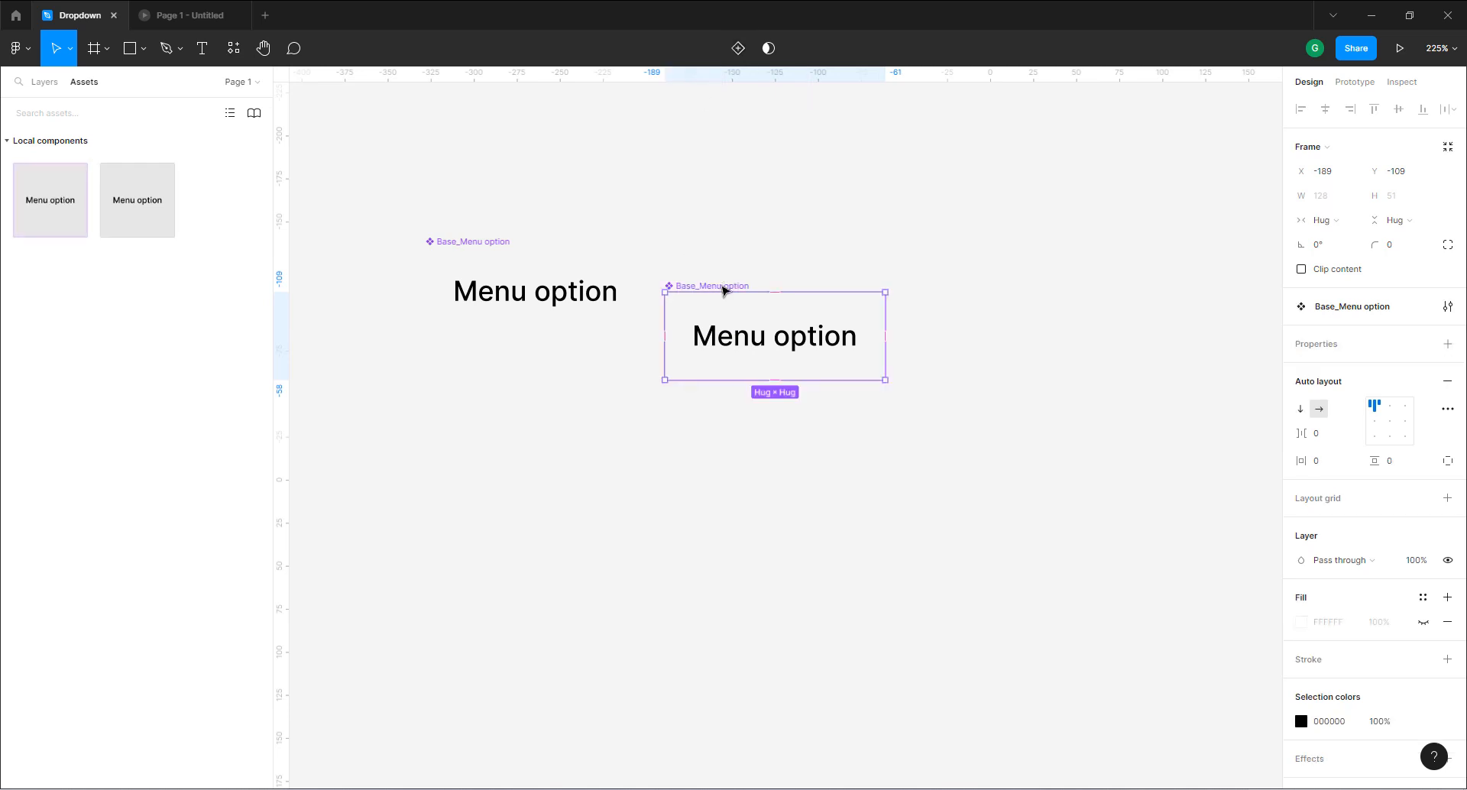
Rename the second component, nested from Base_Menu option, as Menu Option.
{"action": "double_click", "coordinate": [723, 287]}
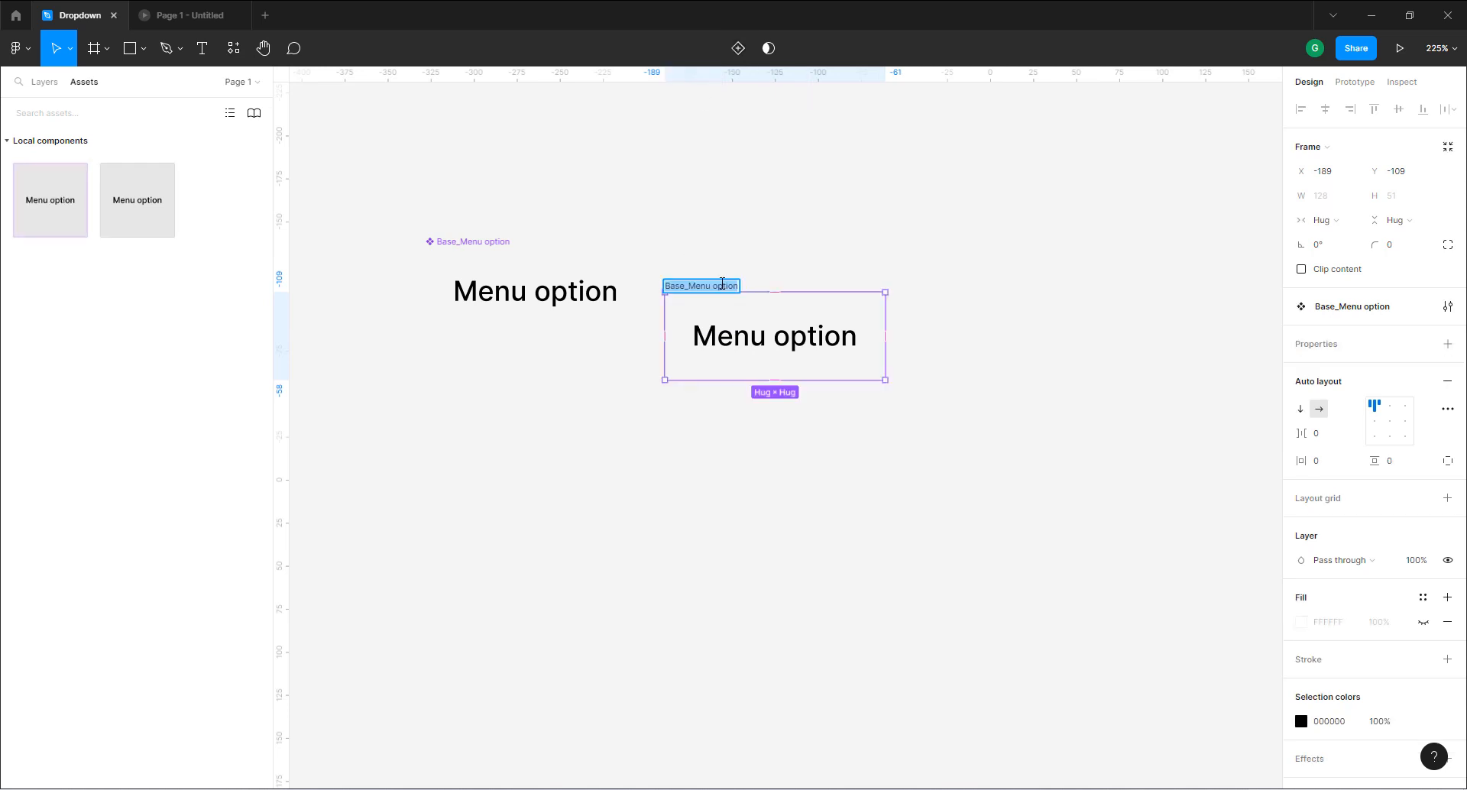
{"action": "type", "text": "Menu Op"}
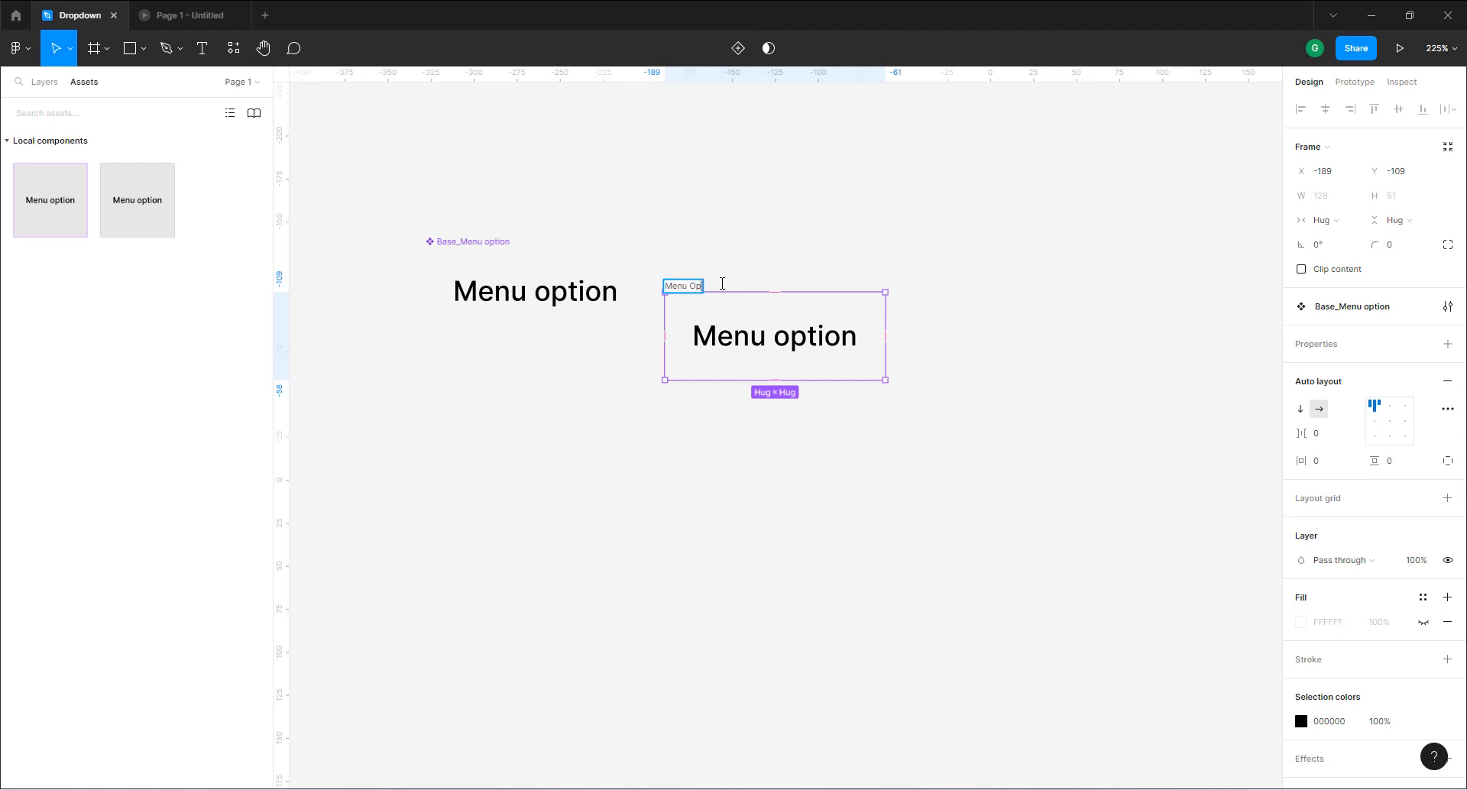
{"action": "type", "text": "tion"}
{"action": "key", "text": "Return"}
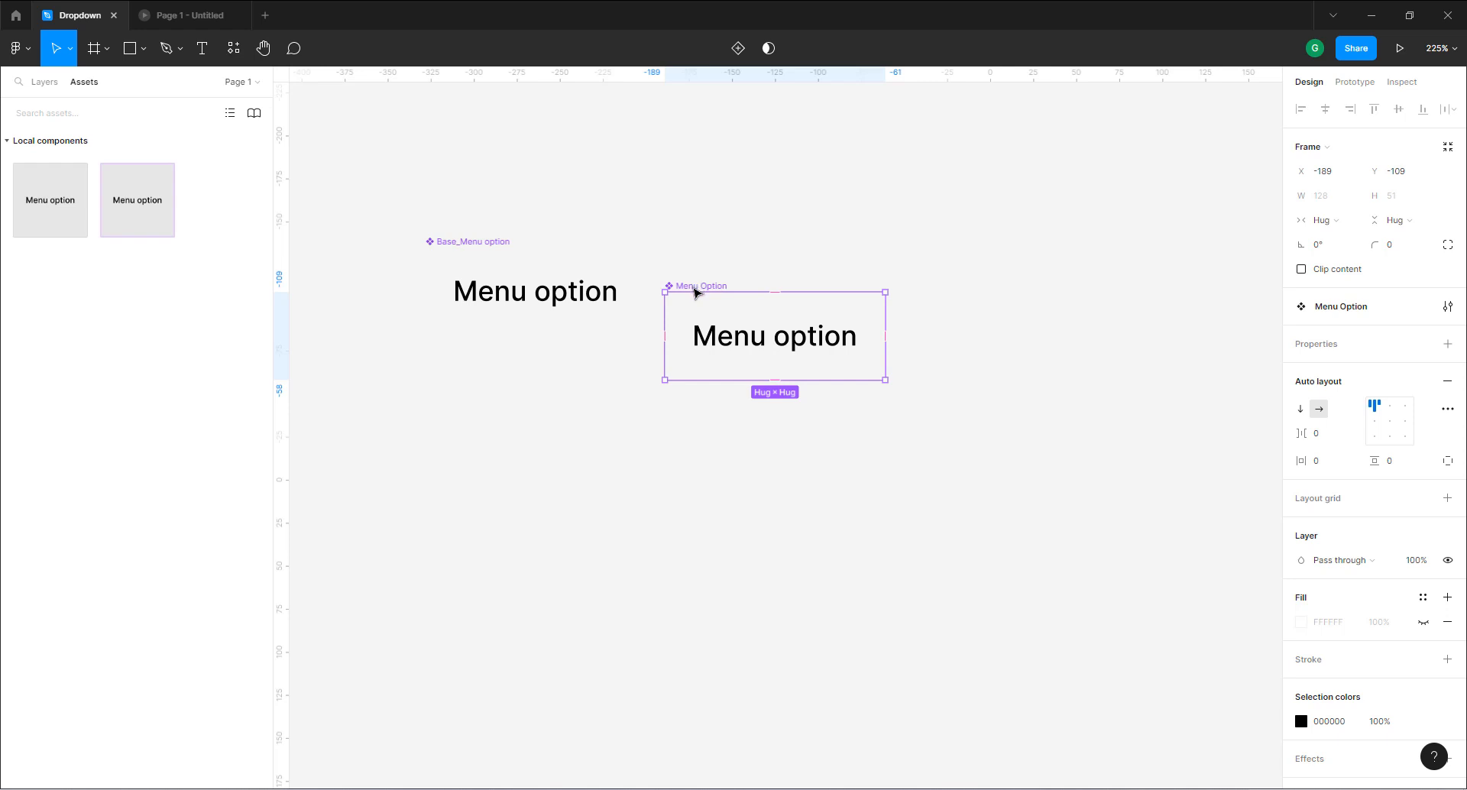
Move the Menu Option component level with Base_Menu option, at about X -183, Y -135, leaving a gap between them.
{"action": "left_click_drag", "start_coordinate": [692, 284], "coordinate": [683, 240]}
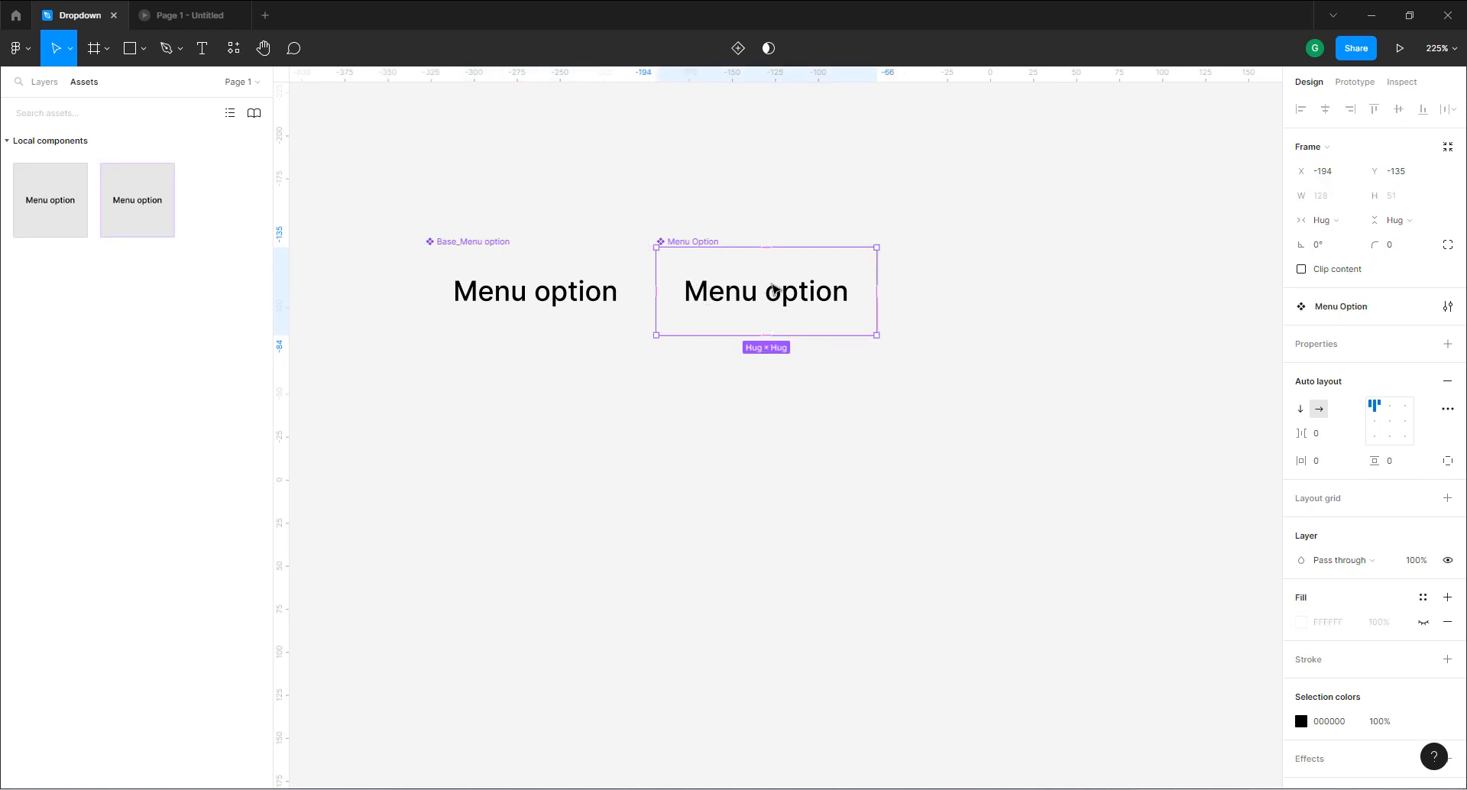
{"action": "left_click", "coordinate": [459, 265]}
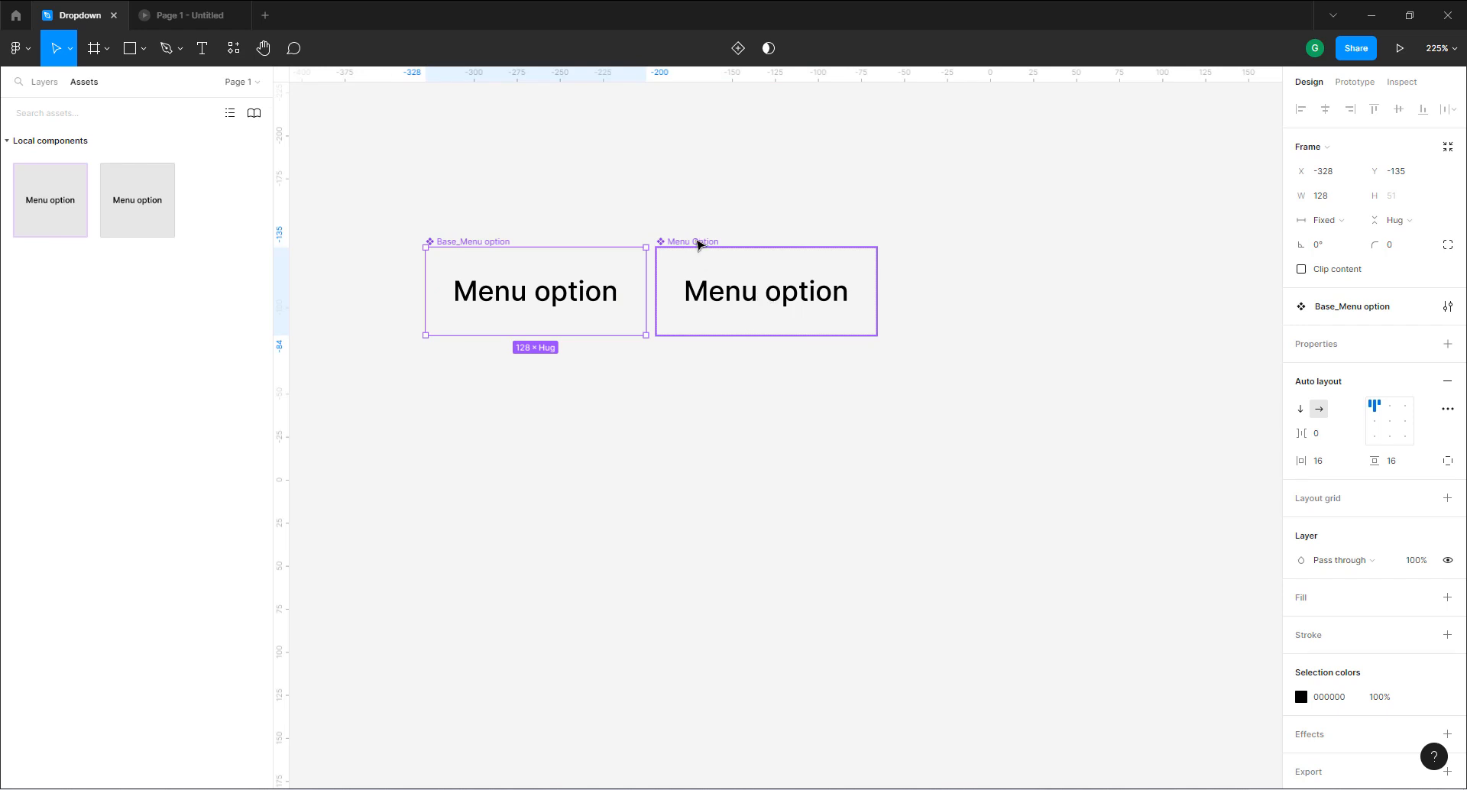
{"action": "left_click", "coordinate": [698, 243]}
{"action": "left_click_drag", "start_coordinate": [698, 245], "coordinate": [718, 243]}
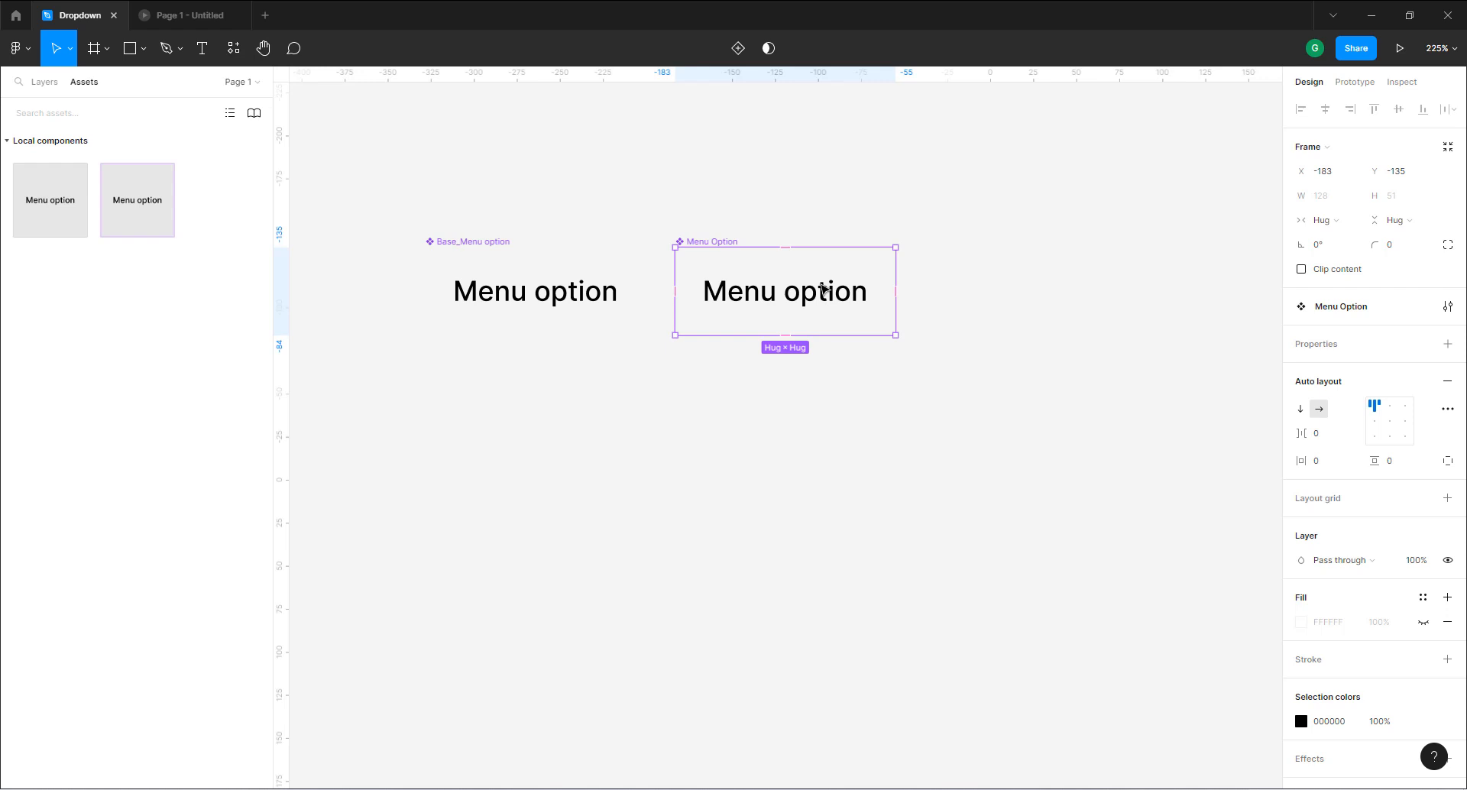
Add a second variant to the Menu Option component and rename the variant property as State.
{"action": "scroll", "coordinate": [620, 234], "scroll_direction": "down", "scroll_amount": 3}
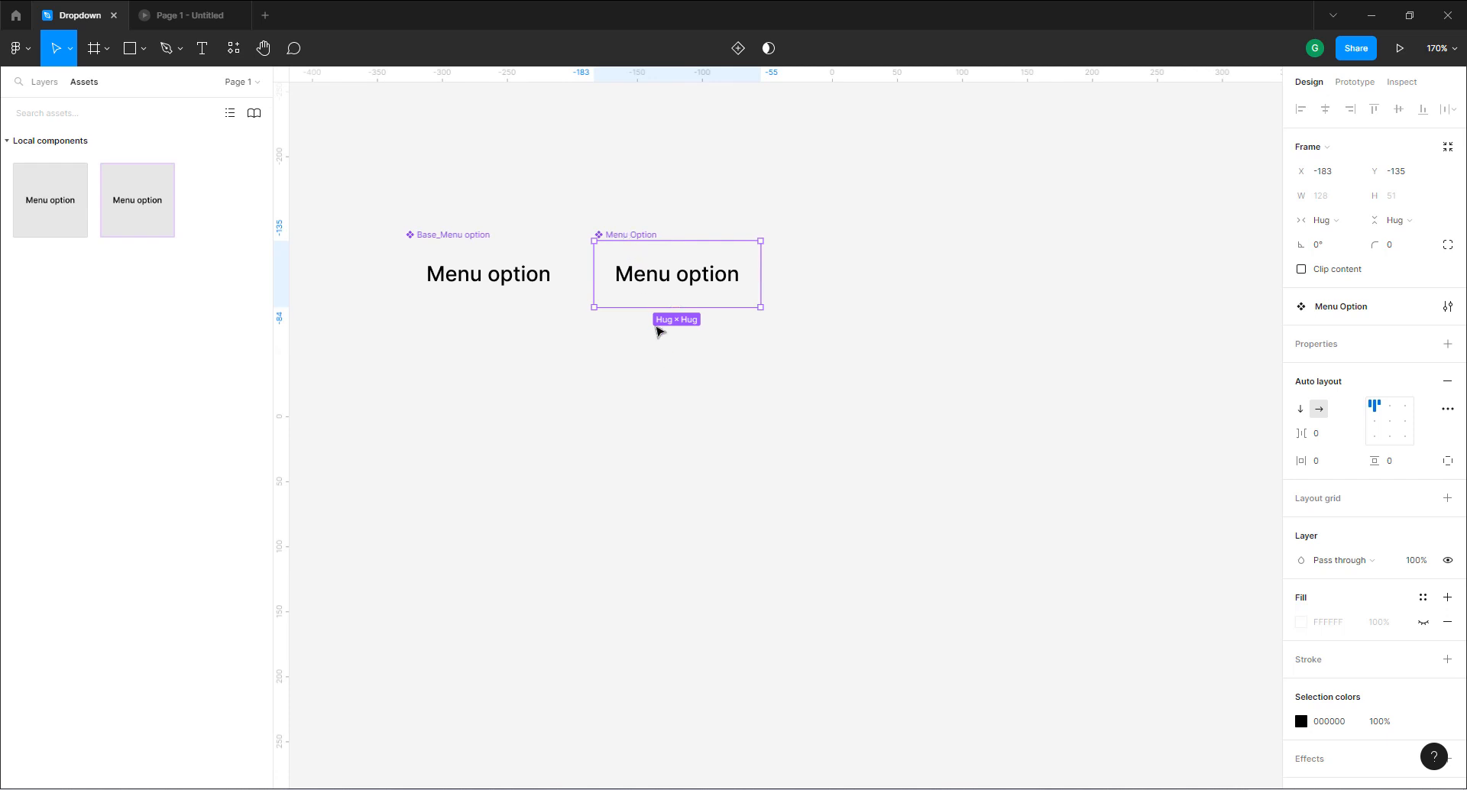
{"action": "left_click", "coordinate": [738, 51]}
{"action": "left_click", "coordinate": [1328, 394]}
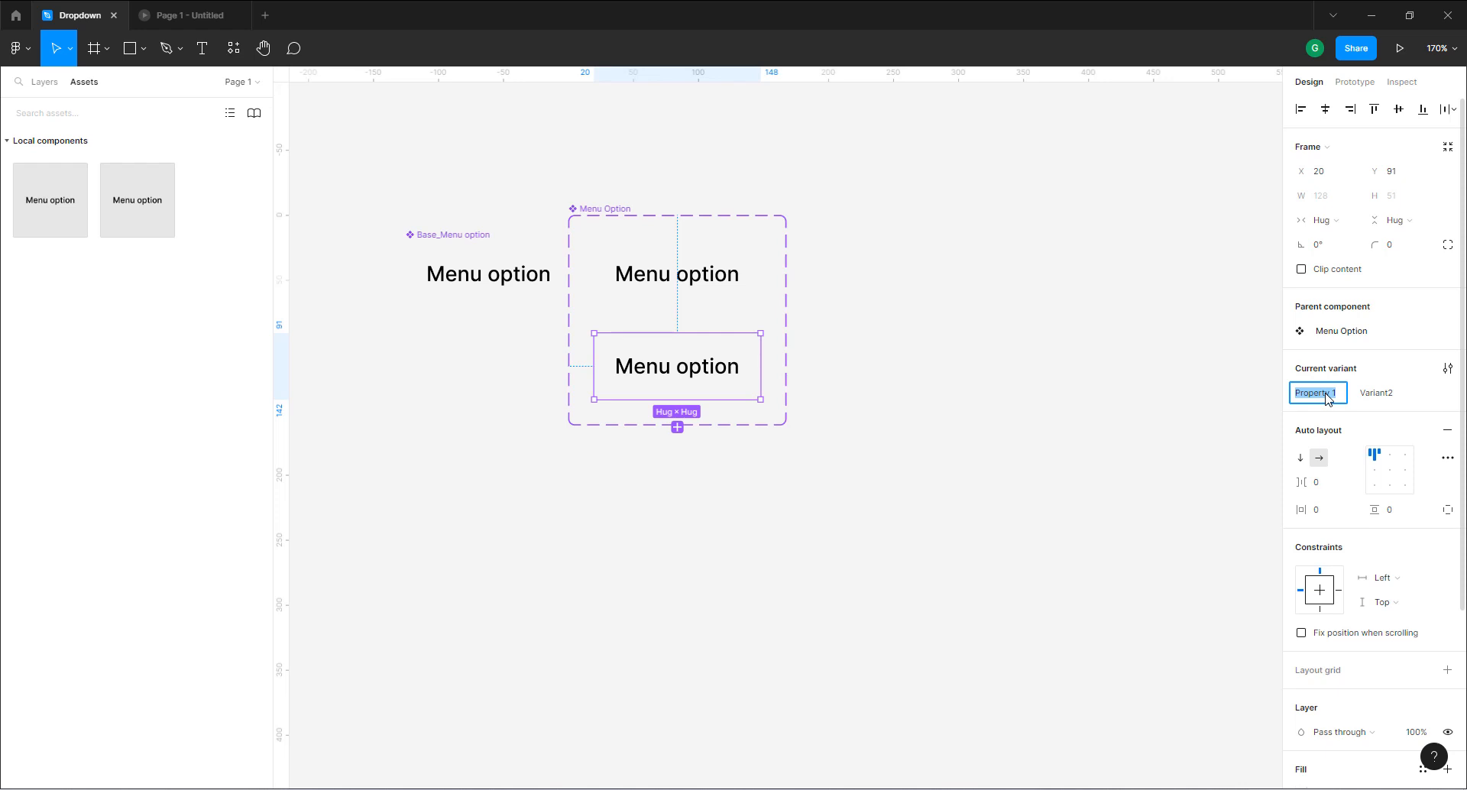
{"action": "type", "text": "State"}
{"action": "key", "text": "Return"}
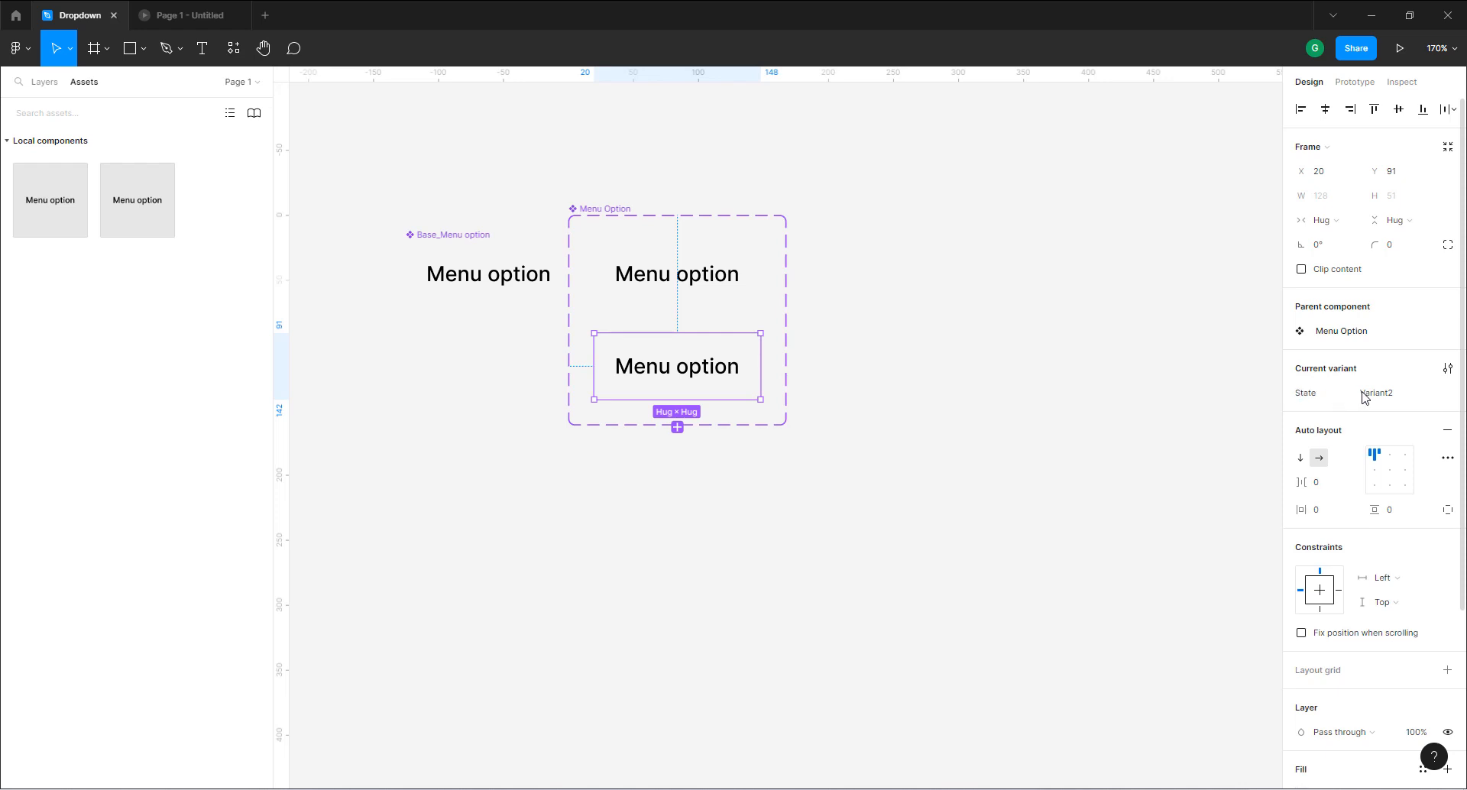
Set the second variant's State value to Hover.
{"action": "left_click", "coordinate": [1385, 398]}
{"action": "type", "text": "Hover"}
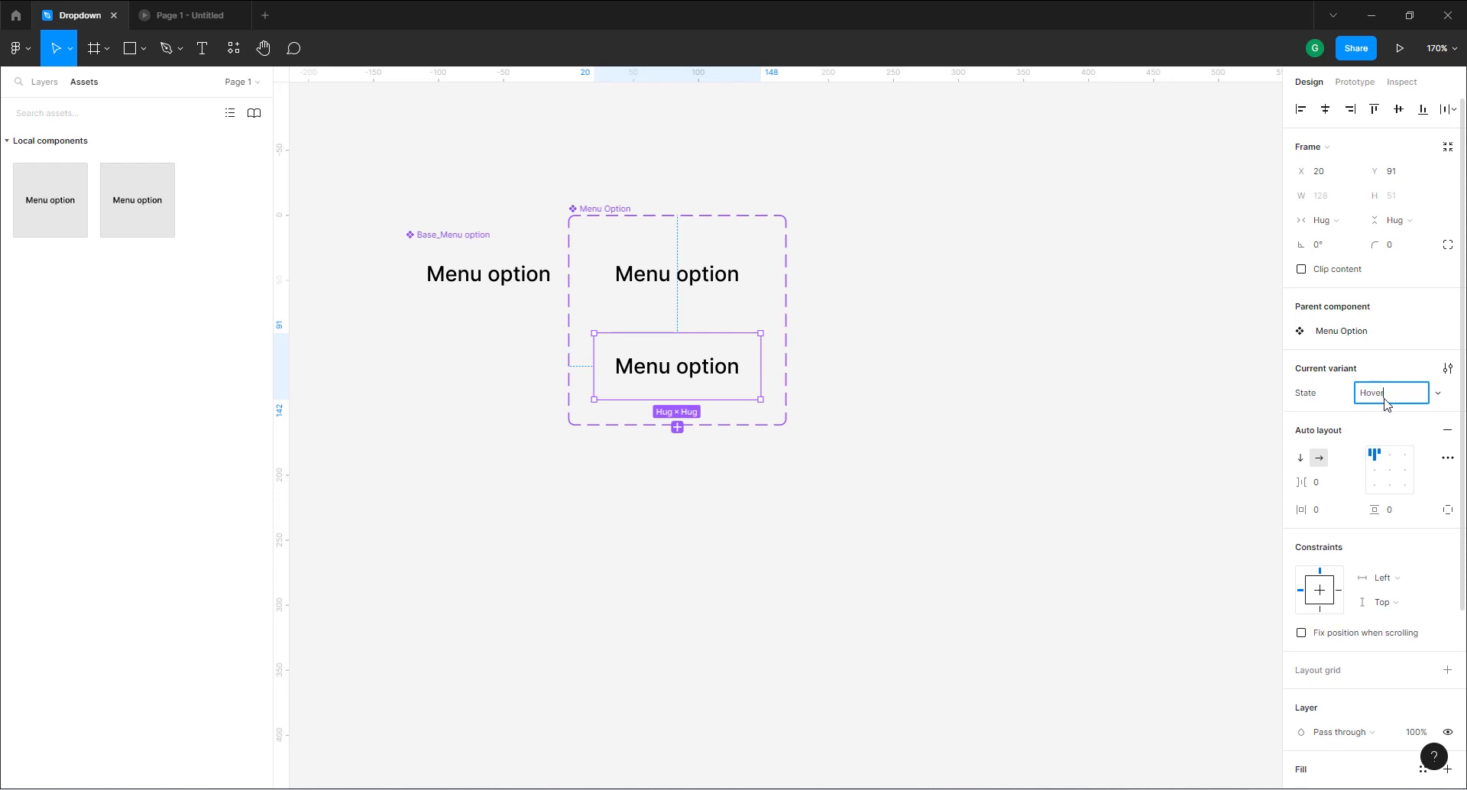
{"action": "key", "text": "Return"}
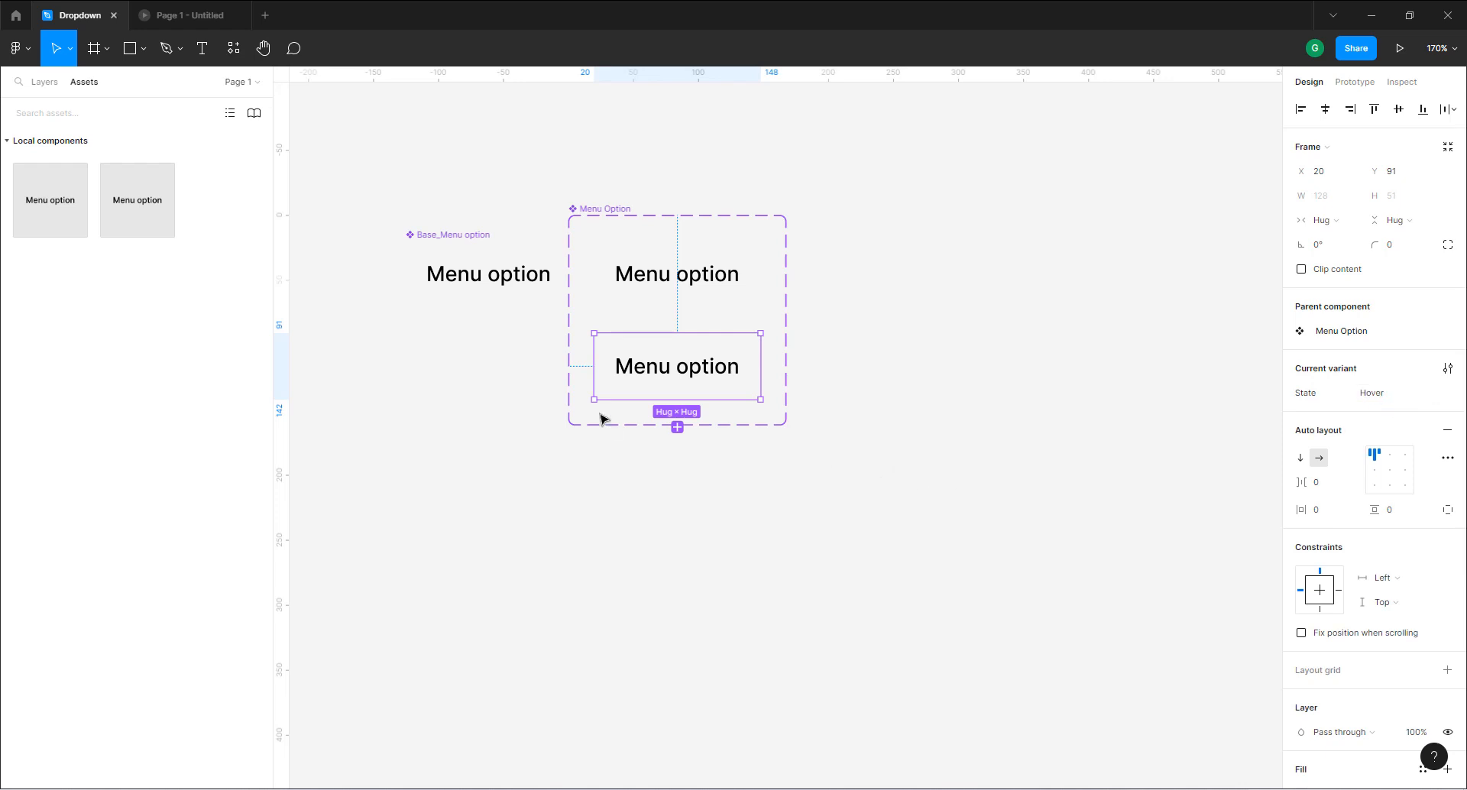
Change the fill of the text inside the Hover variant to green 00B912.
{"action": "double_click", "coordinate": [719, 377]}
{"action": "double_click", "coordinate": [718, 376]}
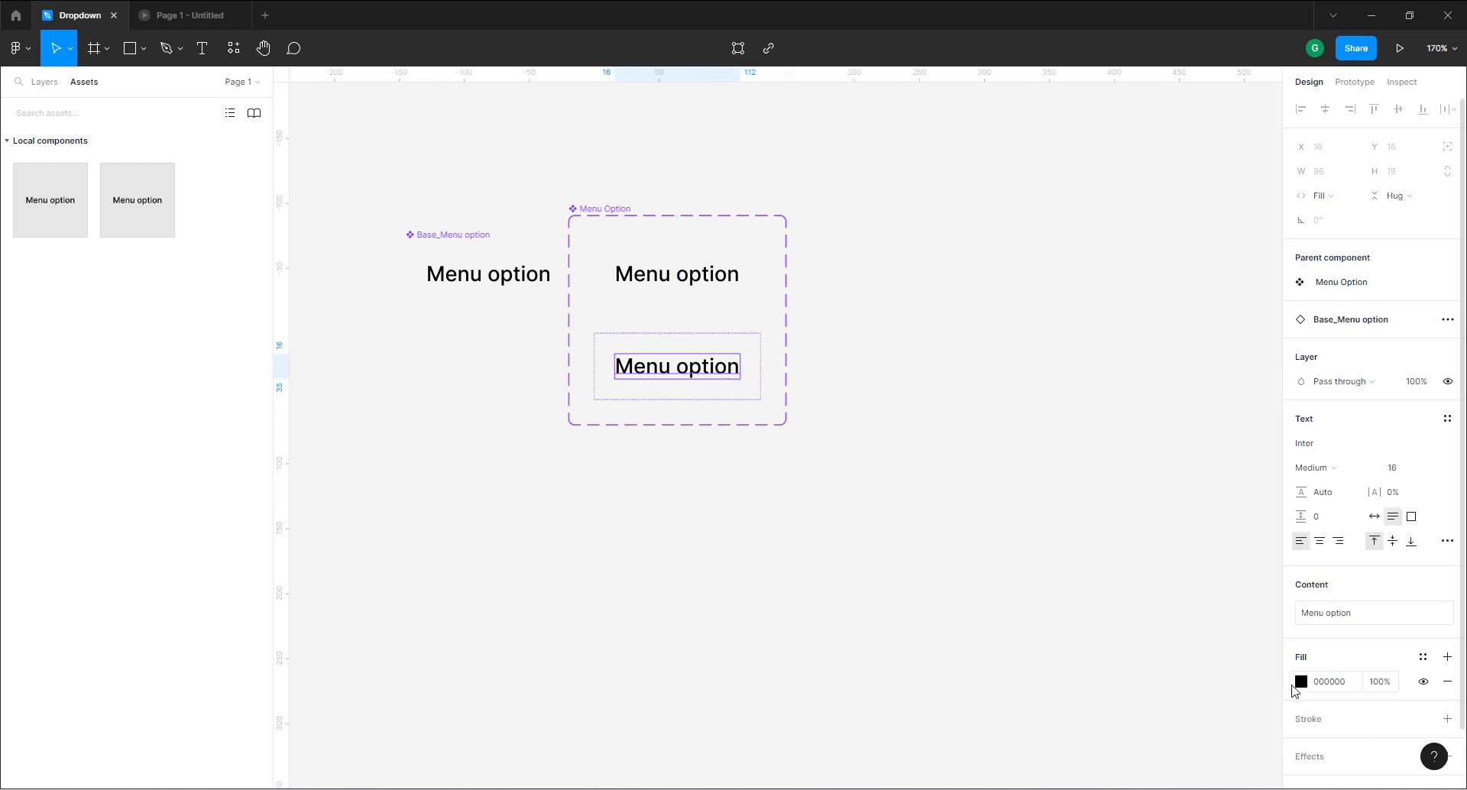
{"action": "left_click", "coordinate": [1302, 681]}
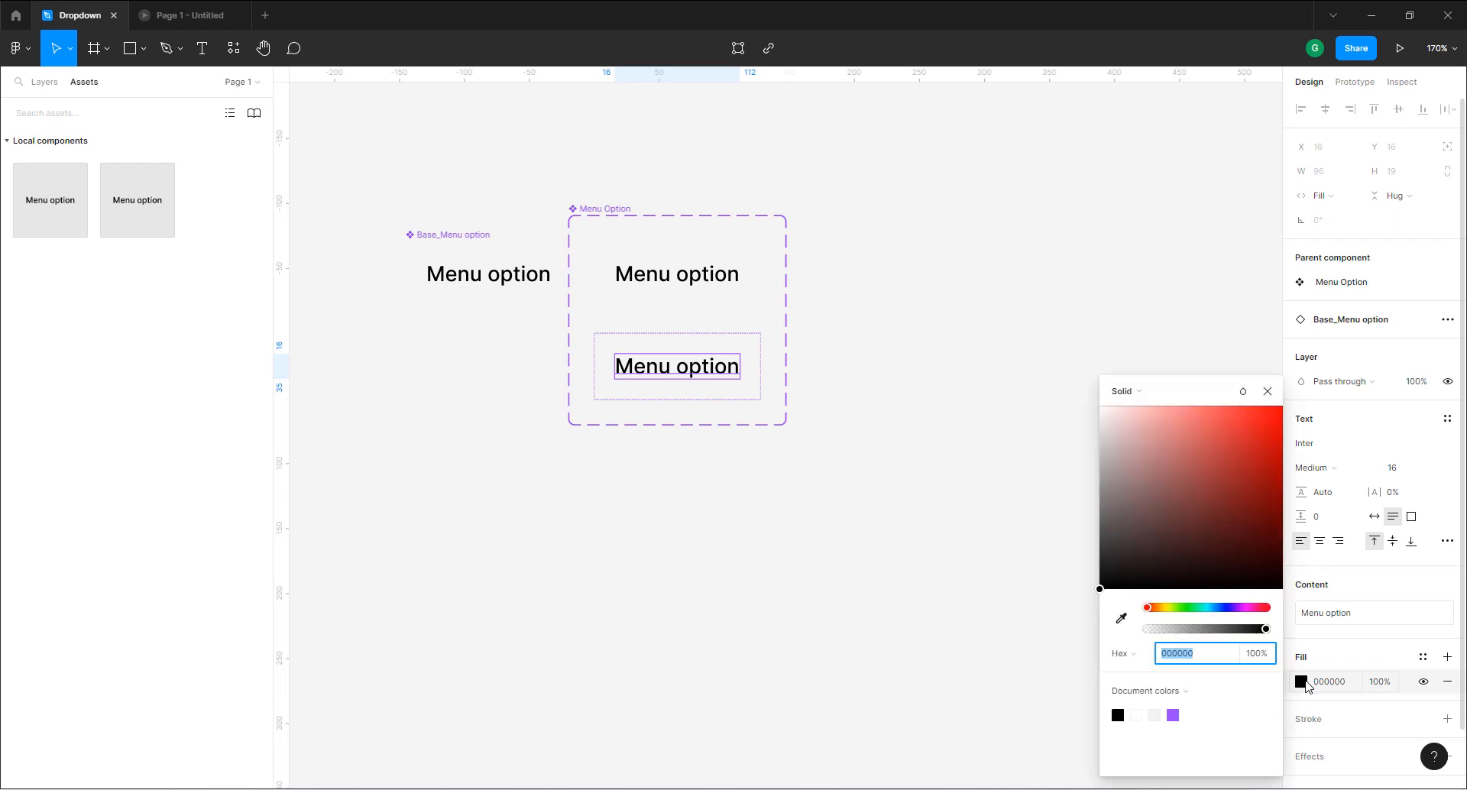
{"action": "left_click", "coordinate": [1189, 607]}
{"action": "left_click_drag", "start_coordinate": [1229, 549], "coordinate": [1287, 467]}
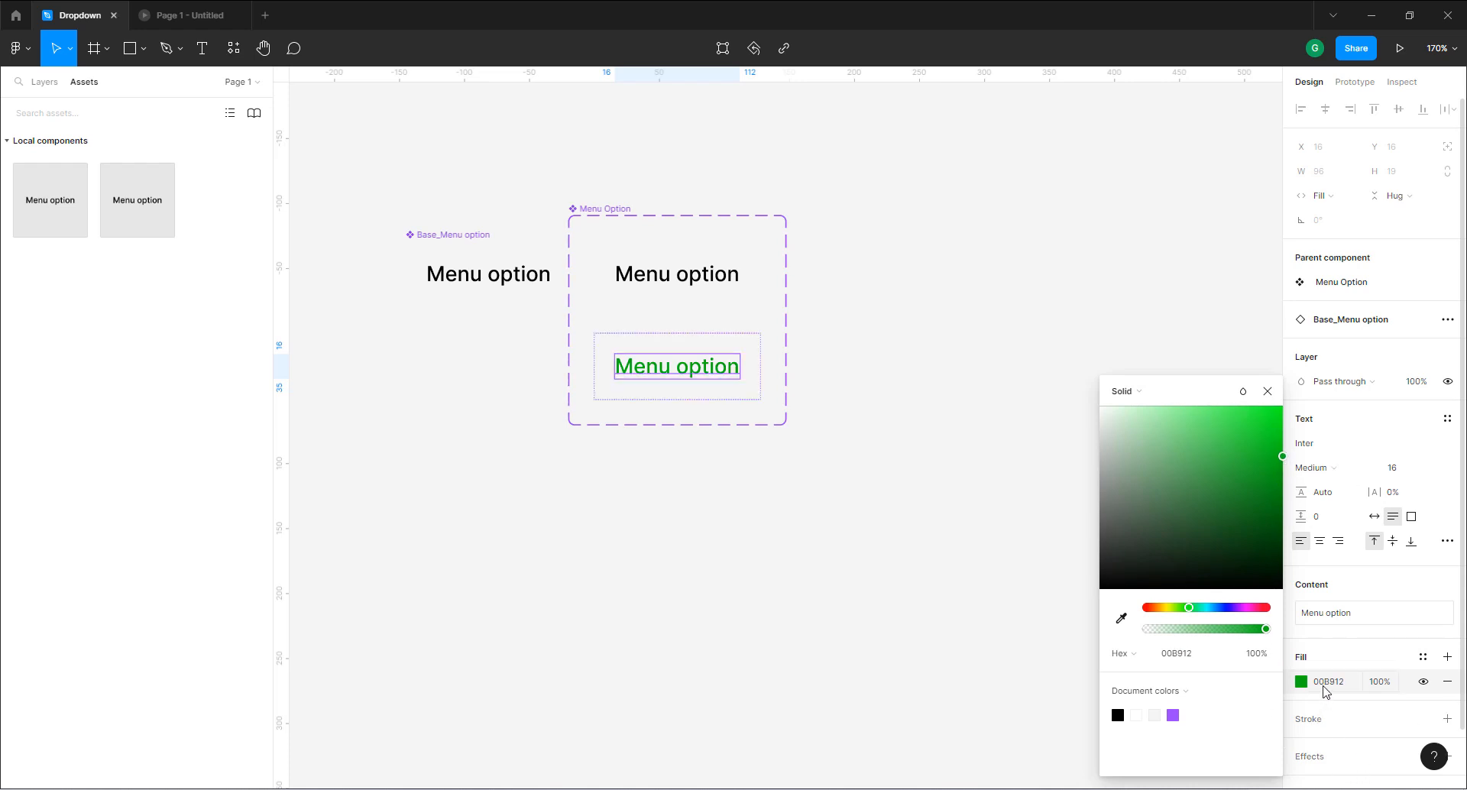
Copy the Hover text's hex color and apply it as an added 20% fill, 00B912, on the Hover variant's frame.
{"action": "left_click", "coordinate": [1325, 688]}
{"action": "key", "text": "ctrl+c"}
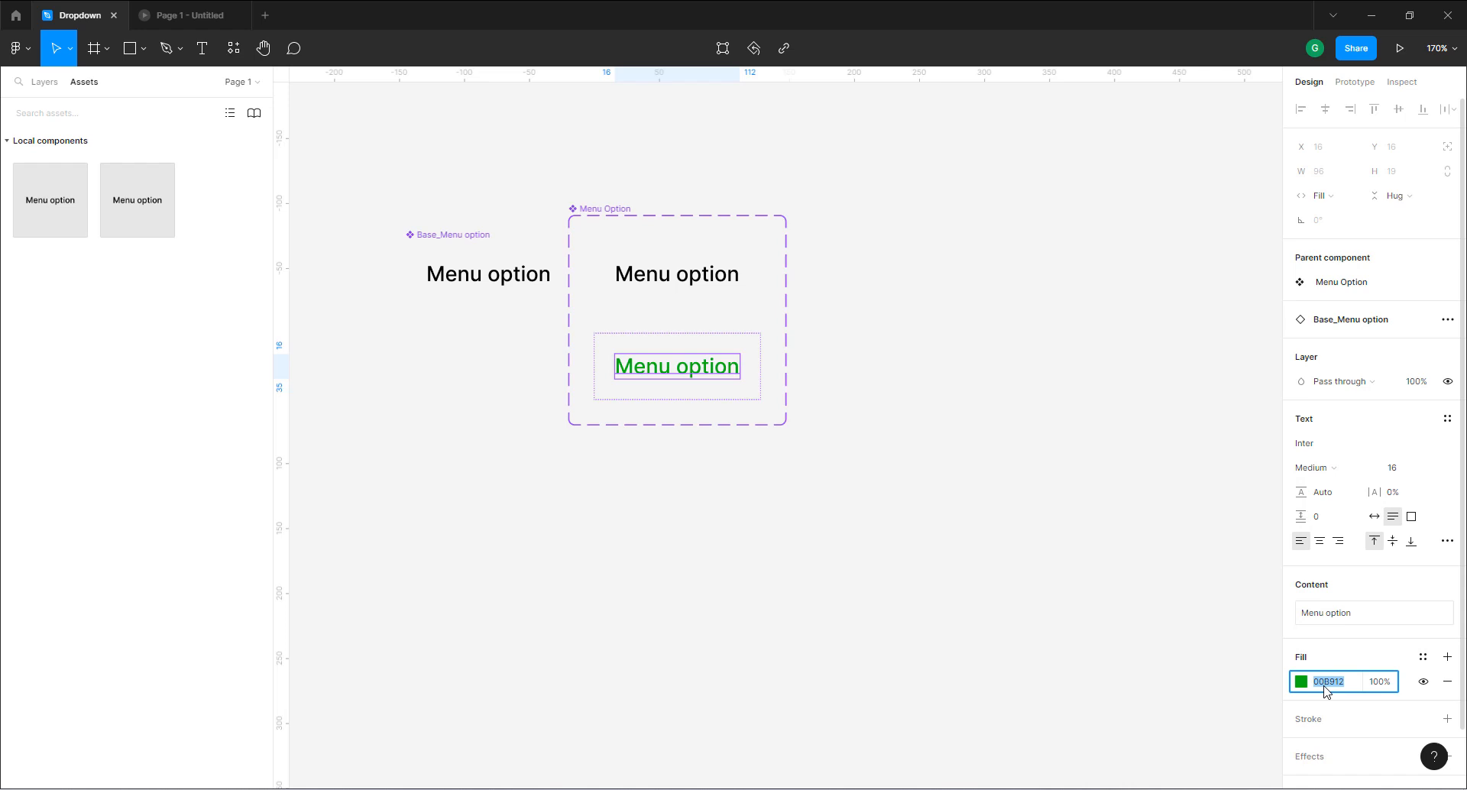
{"action": "left_click", "coordinate": [806, 528]}
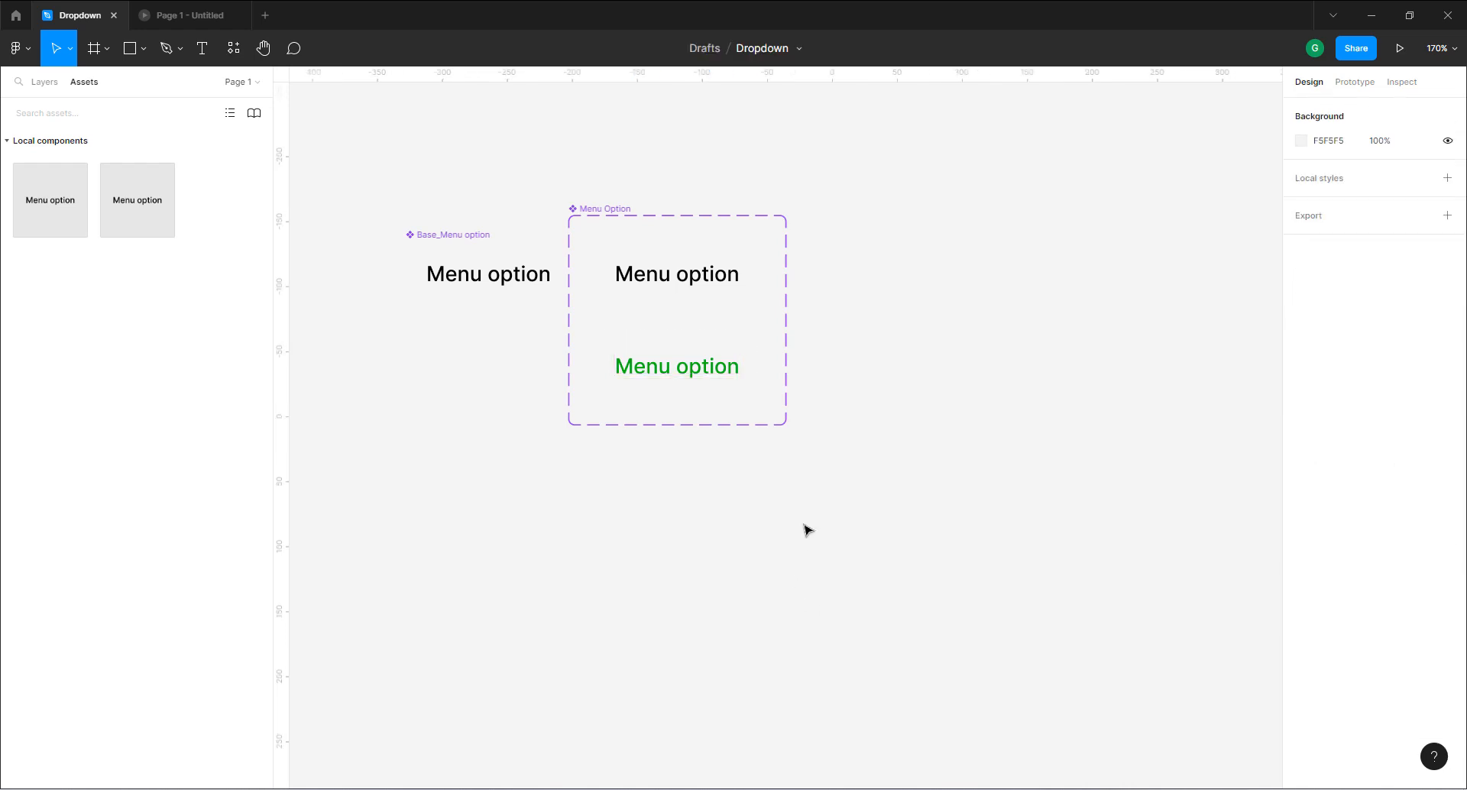
{"action": "left_click", "coordinate": [749, 394]}
{"action": "scroll", "coordinate": [1368, 543], "scroll_direction": "down", "scroll_amount": 3}
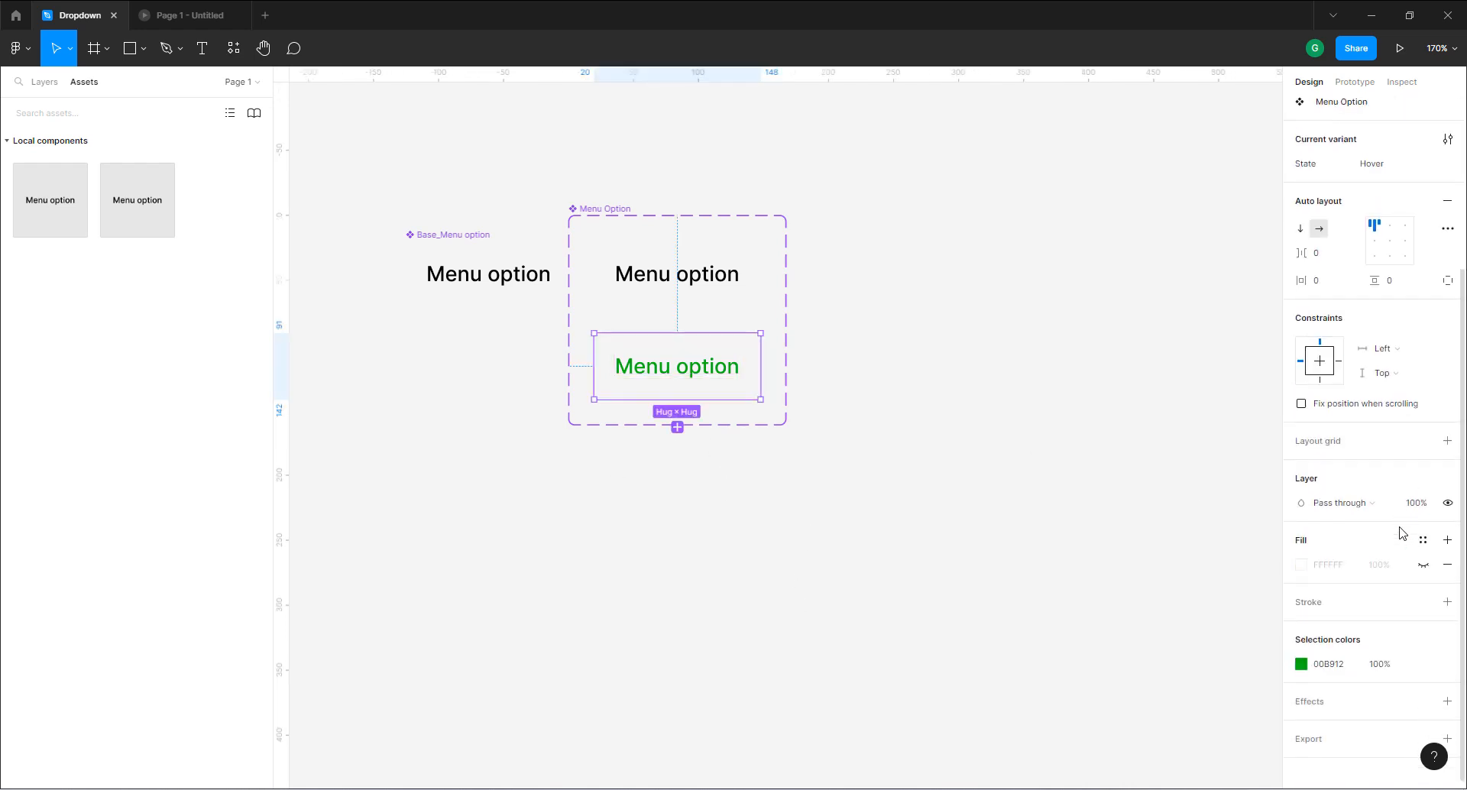
{"action": "left_click", "coordinate": [1449, 541]}
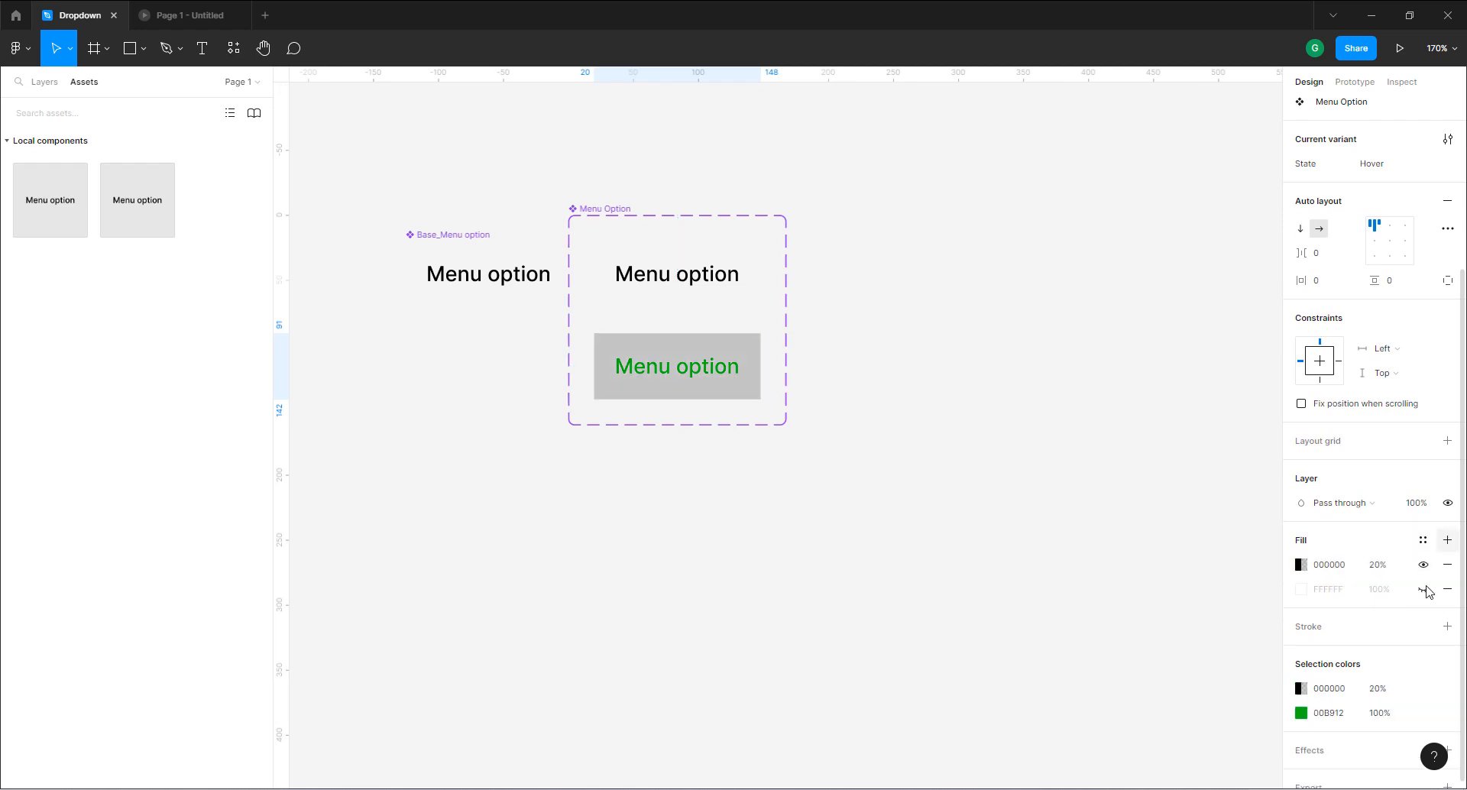
{"action": "left_click", "coordinate": [1336, 565]}
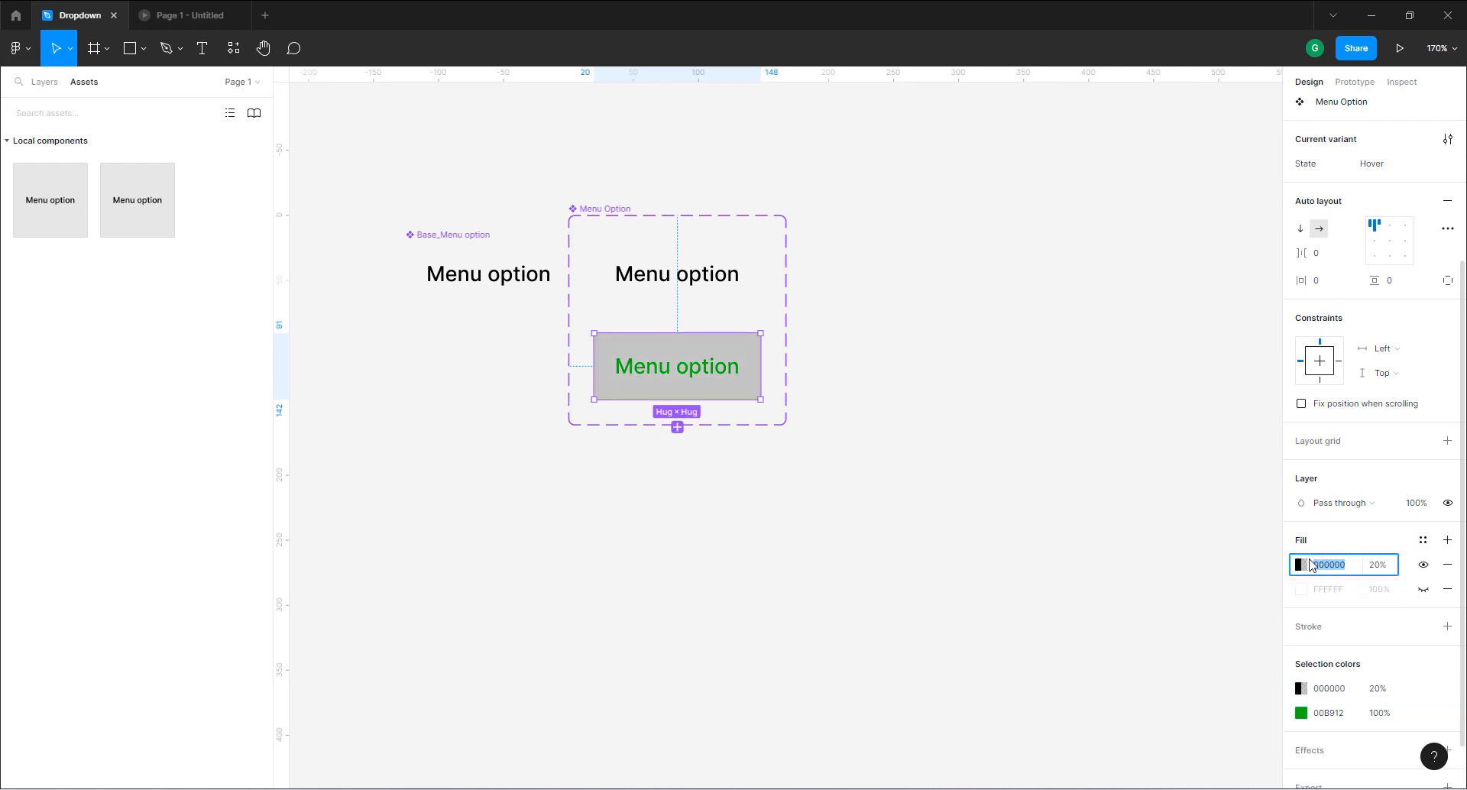
{"action": "key", "text": "ctrl+v"}
{"action": "key", "text": "Return"}
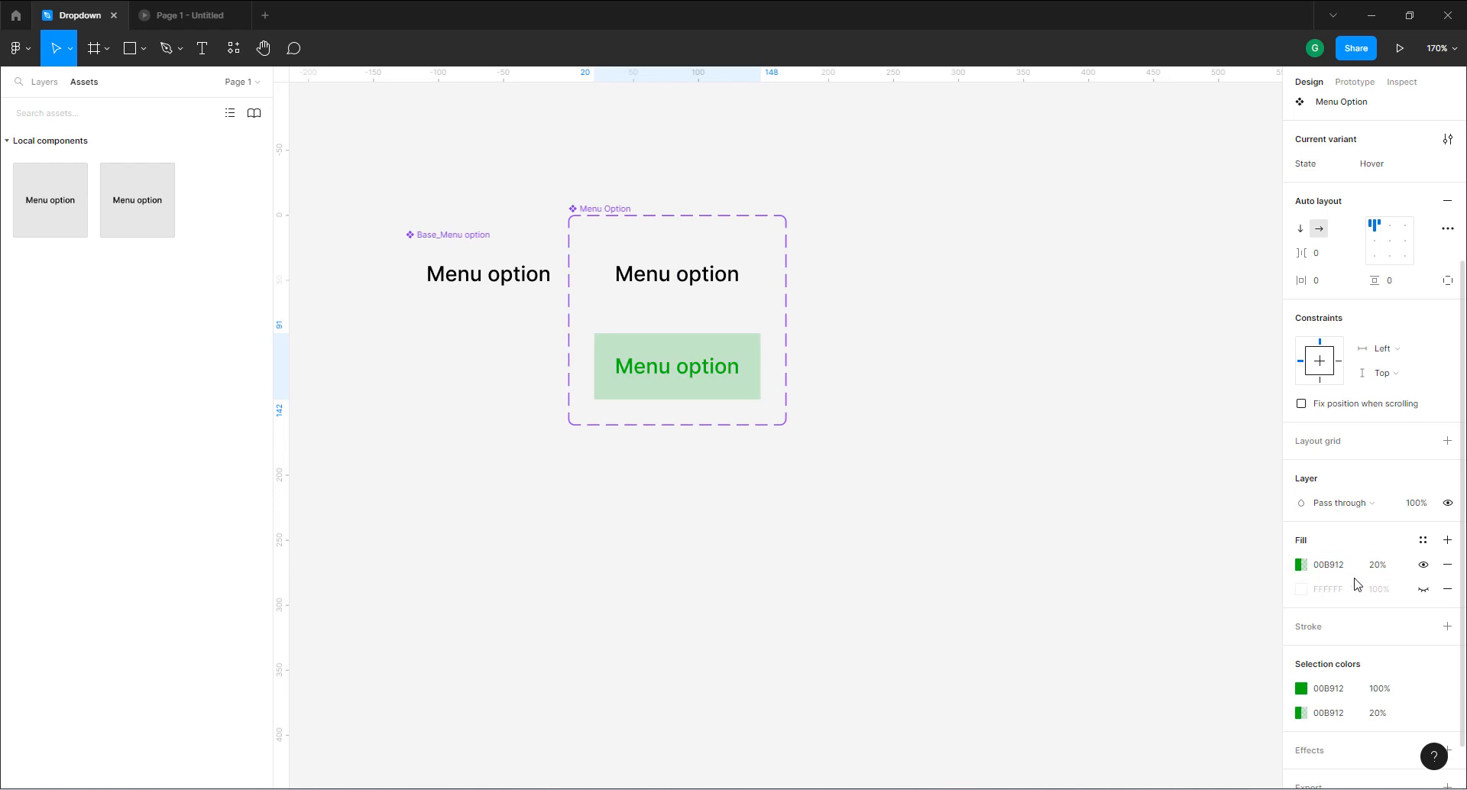
Turn the Hover variant's green fill into a linear gradient running left to right, fading out at about three quarters of the width.
{"action": "left_click", "coordinate": [1302, 566]}
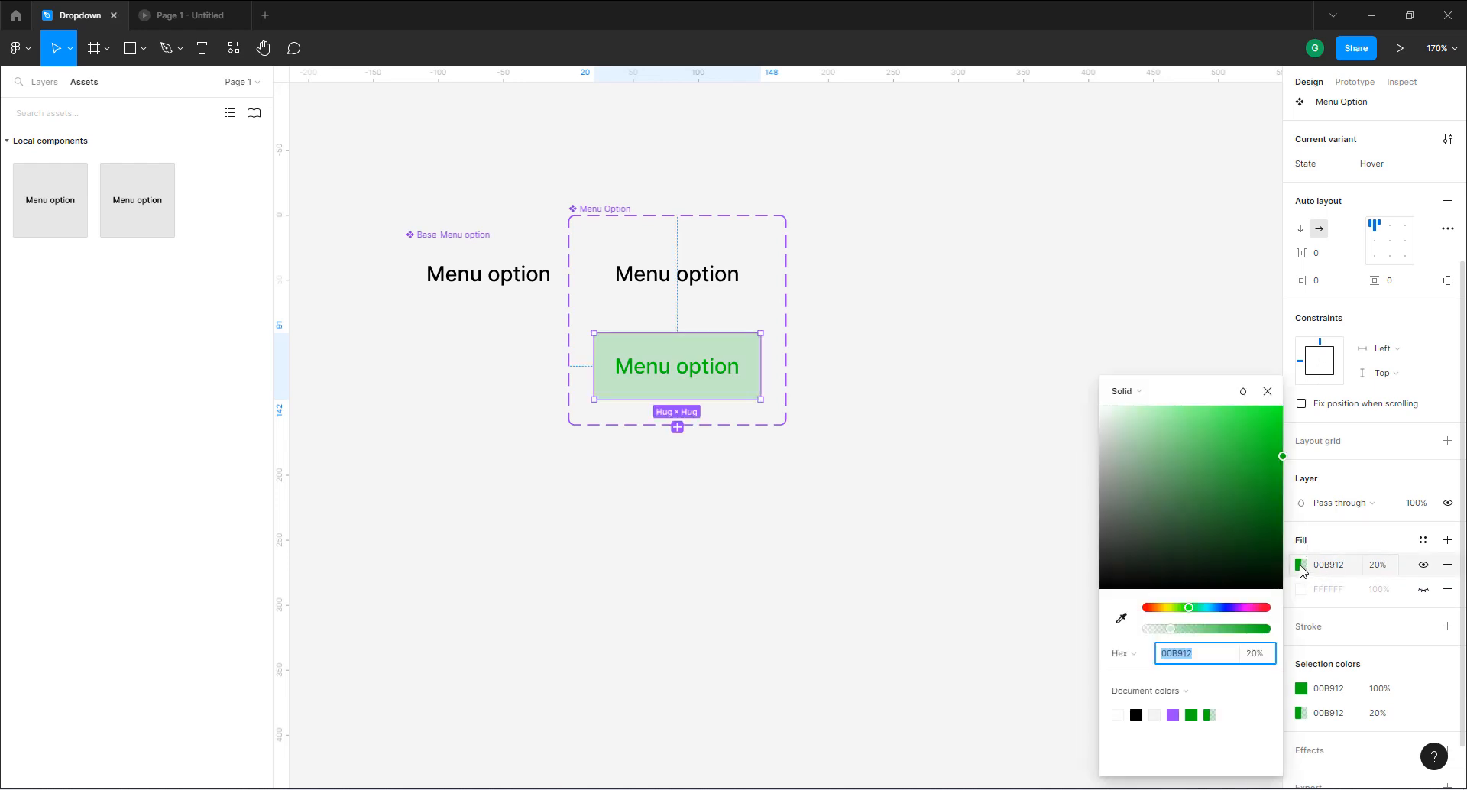
{"action": "left_click", "coordinate": [1134, 391]}
{"action": "left_click", "coordinate": [1142, 409]}
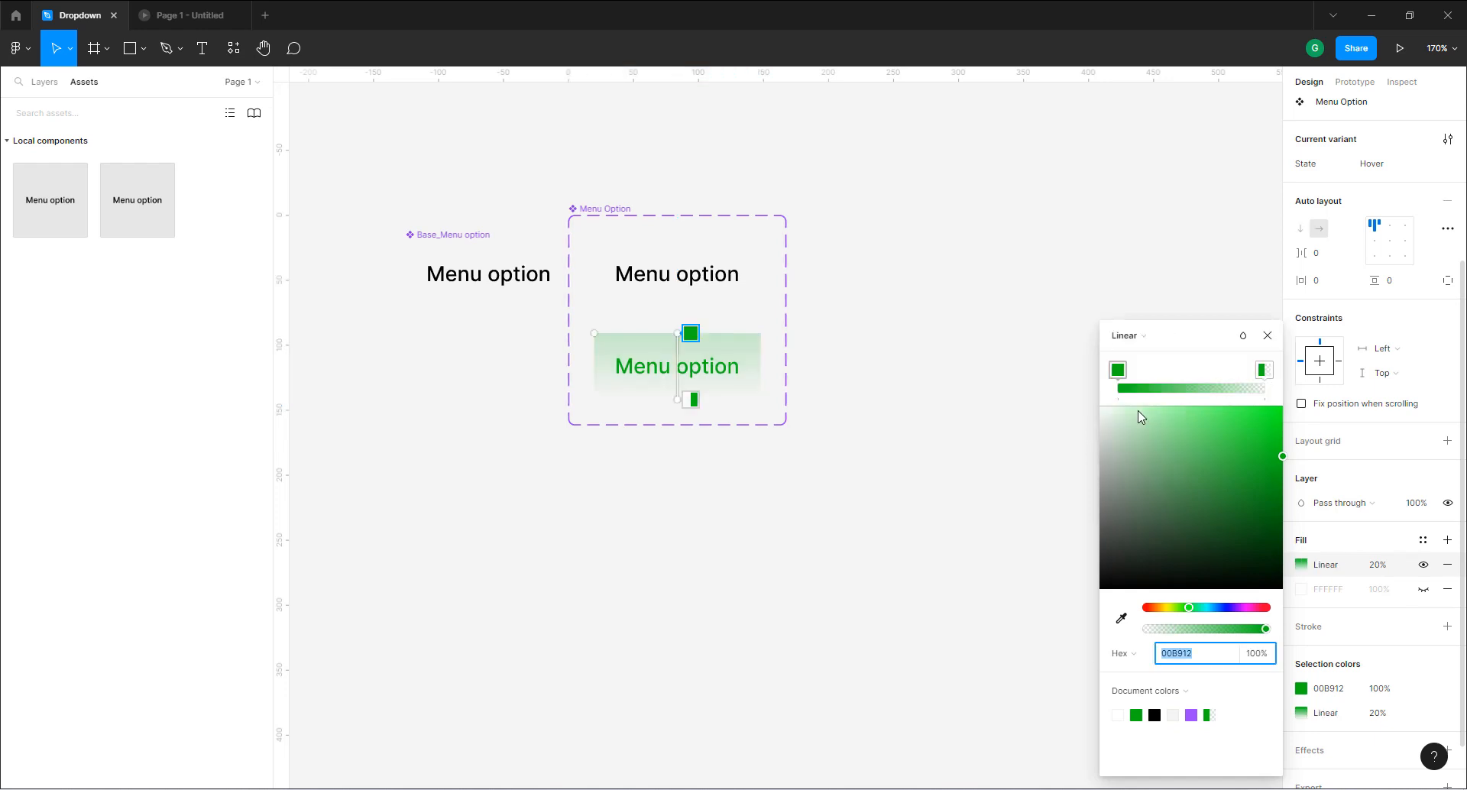
{"action": "scroll", "coordinate": [645, 397], "scroll_direction": "up", "scroll_amount": 5}
{"action": "scroll", "coordinate": [656, 369], "scroll_direction": "up", "scroll_amount": 1}
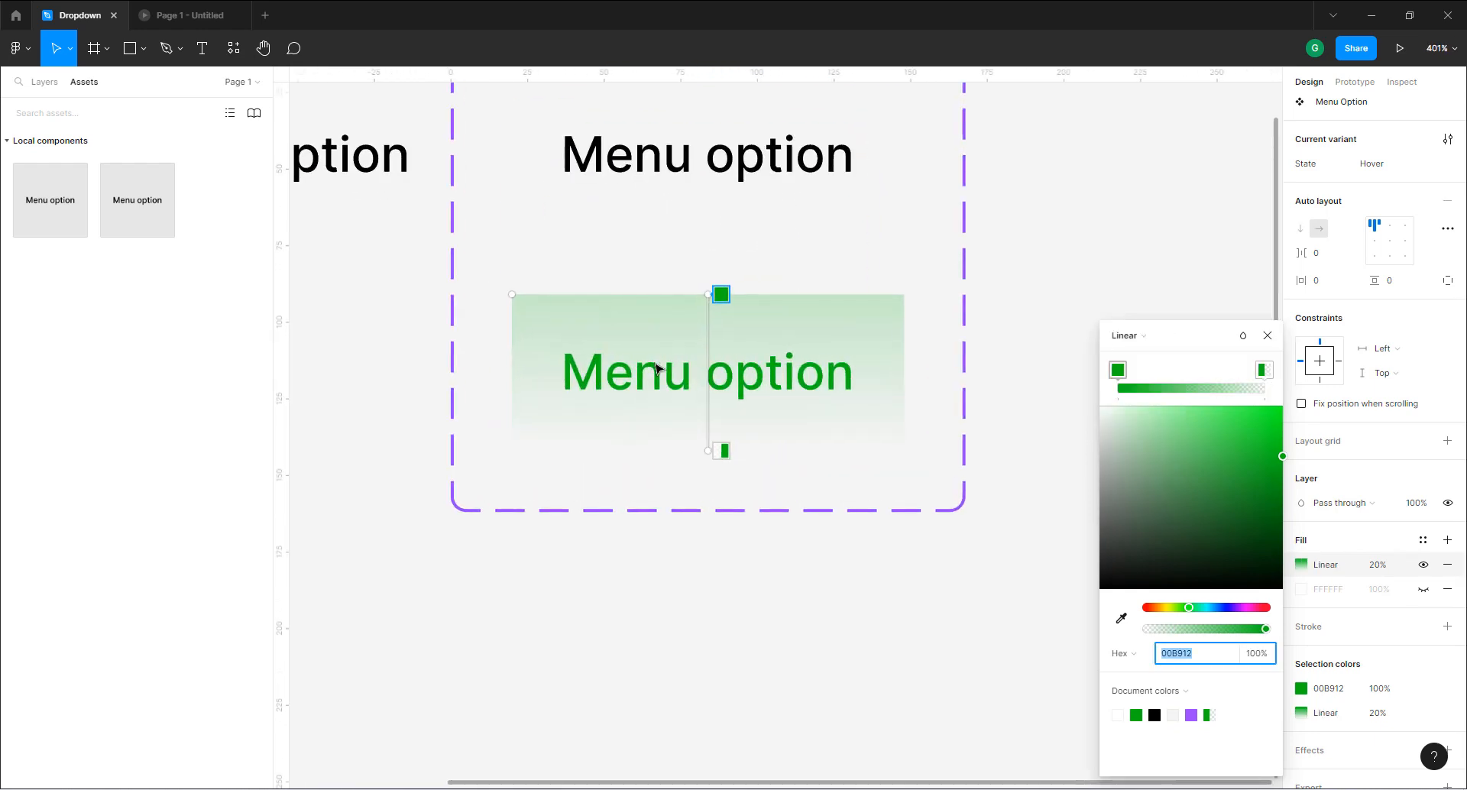
{"action": "left_click", "coordinate": [703, 292]}
{"action": "left_click_drag", "start_coordinate": [703, 292], "coordinate": [514, 373]}
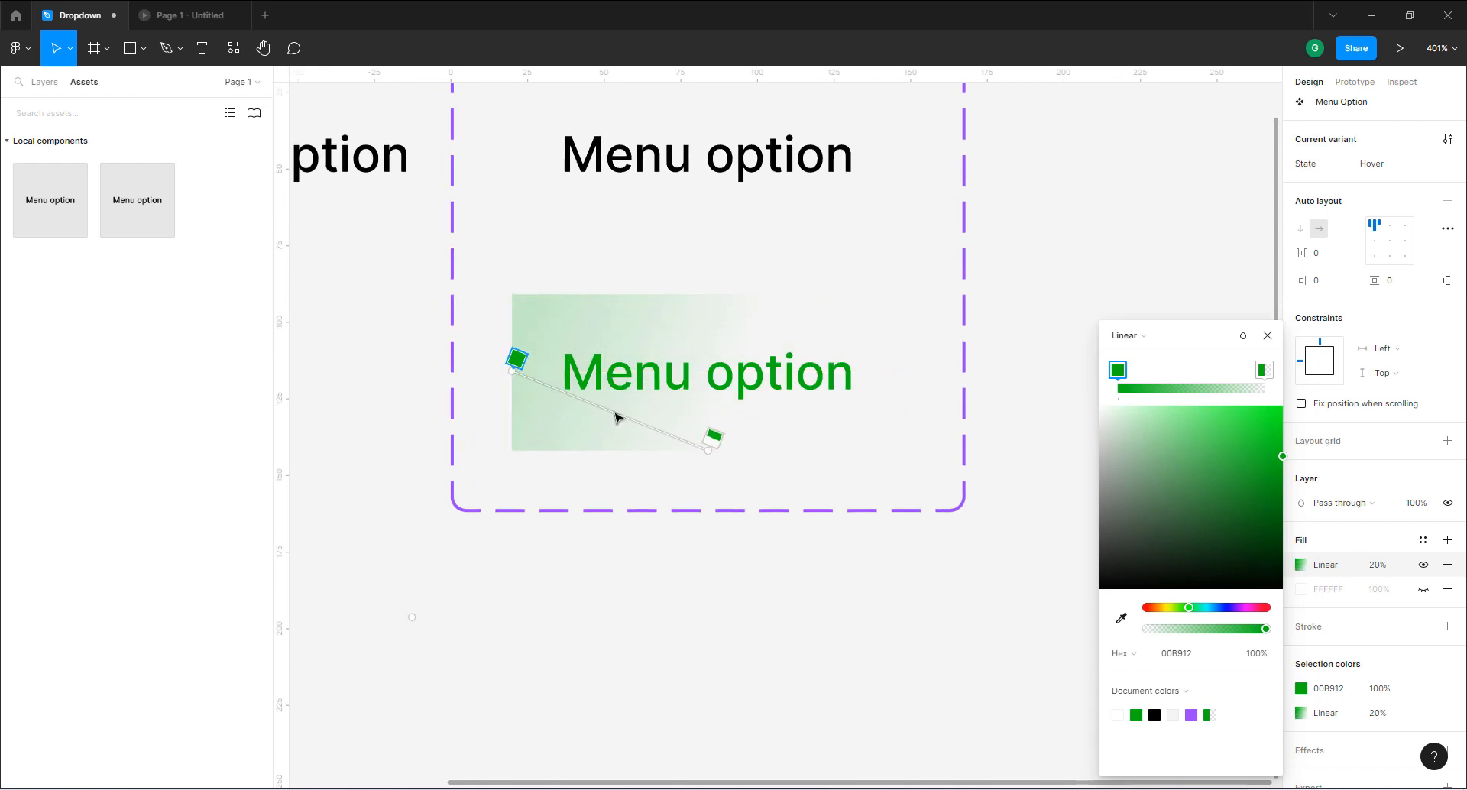
{"action": "left_click_drag", "start_coordinate": [707, 449], "coordinate": [905, 364]}
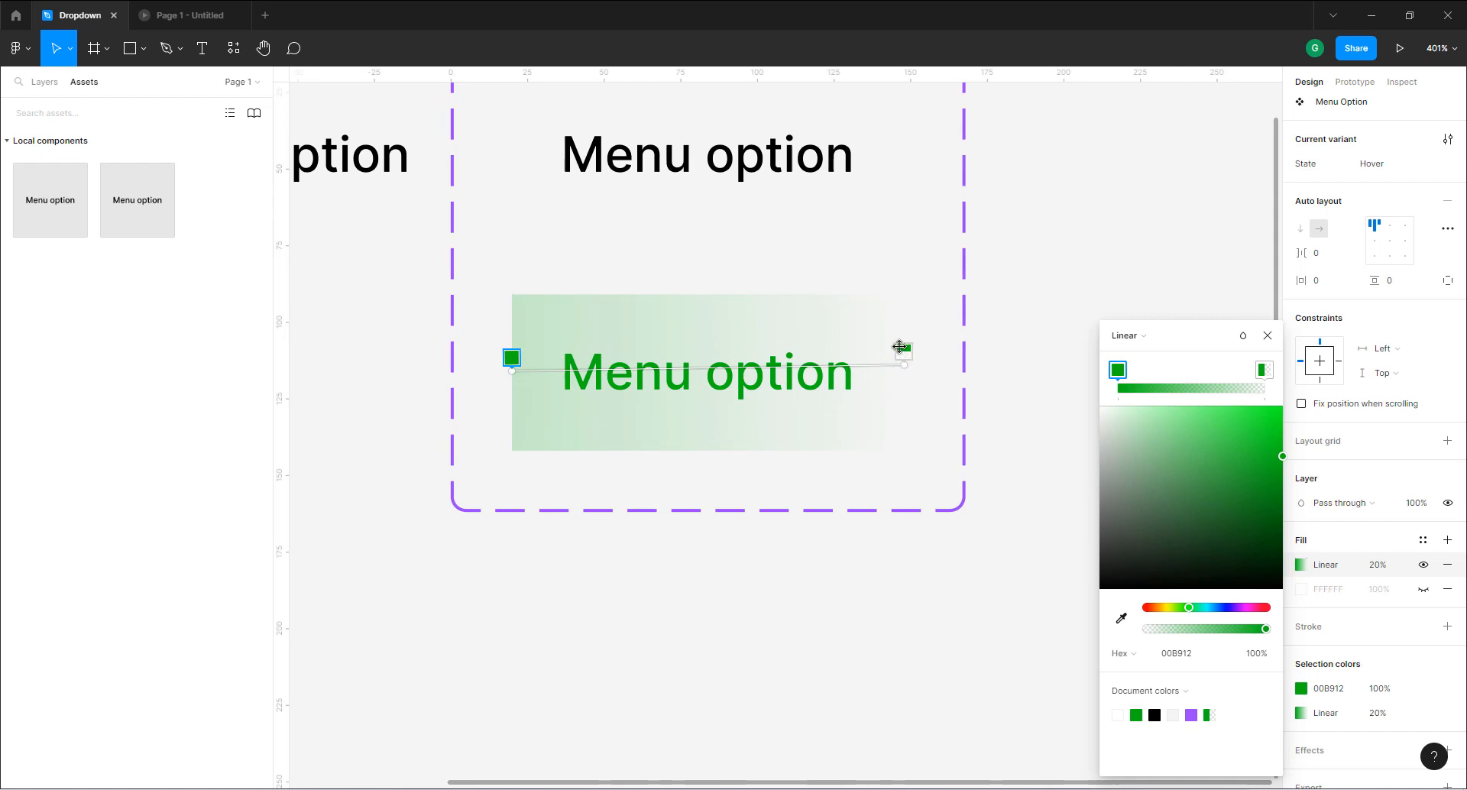
{"action": "left_click_drag", "start_coordinate": [900, 347], "coordinate": [801, 348]}
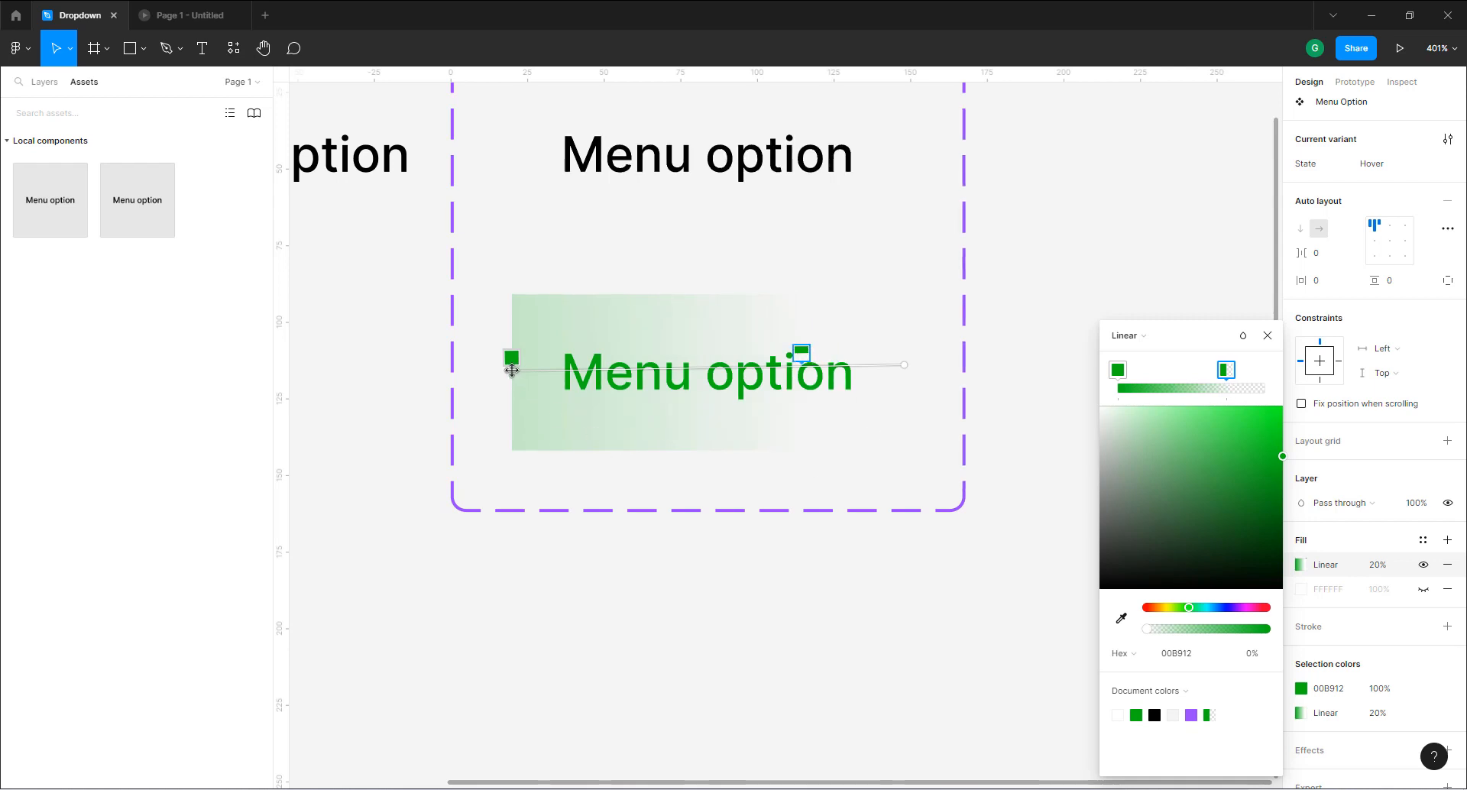
{"action": "left_click_drag", "start_coordinate": [512, 370], "coordinate": [510, 368]}
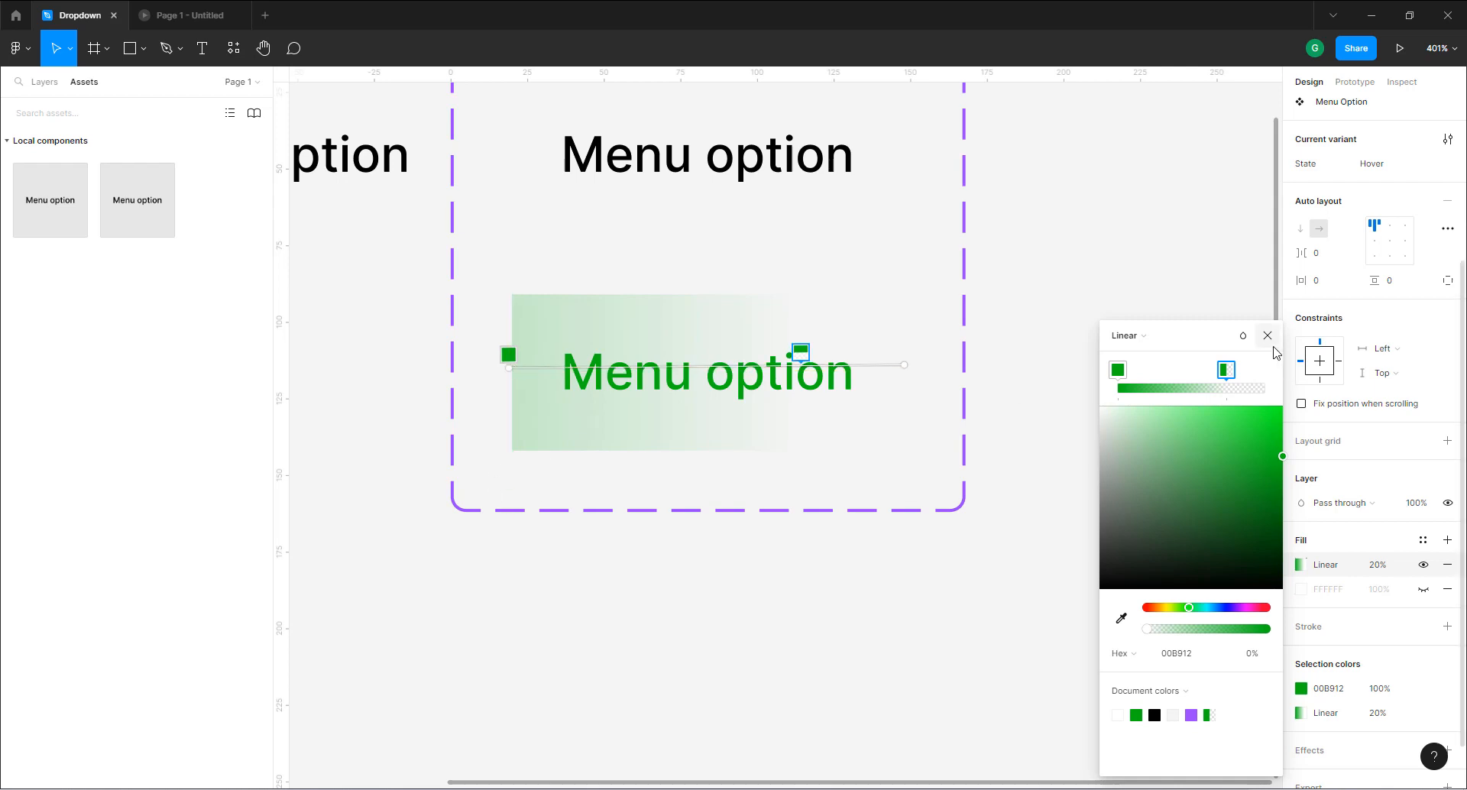
Set the opacity of the gradient's starting color stop to 50% after trying 25%.
{"action": "left_click", "coordinate": [1116, 371]}
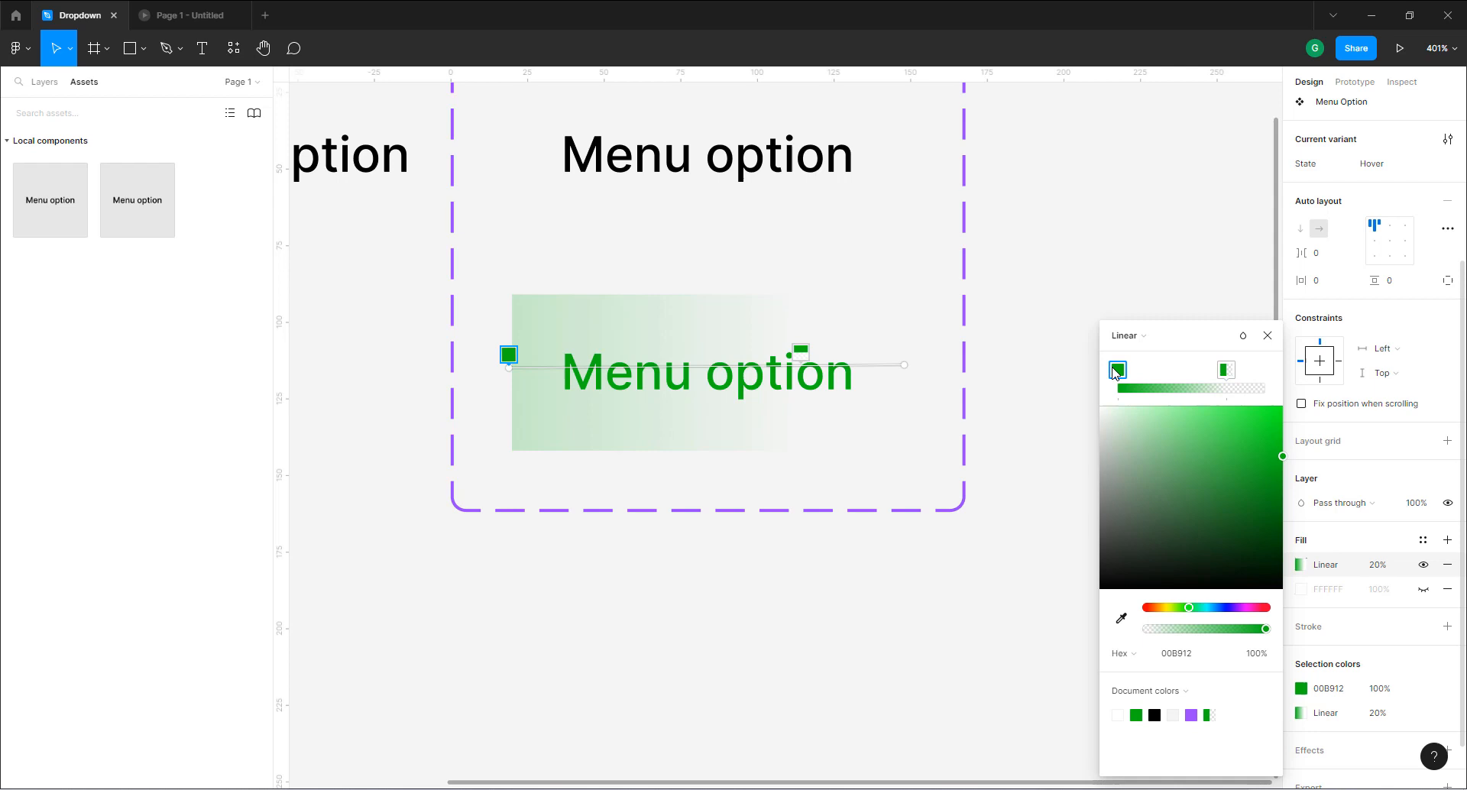
{"action": "left_click", "coordinate": [1252, 659]}
{"action": "type", "text": "25"}
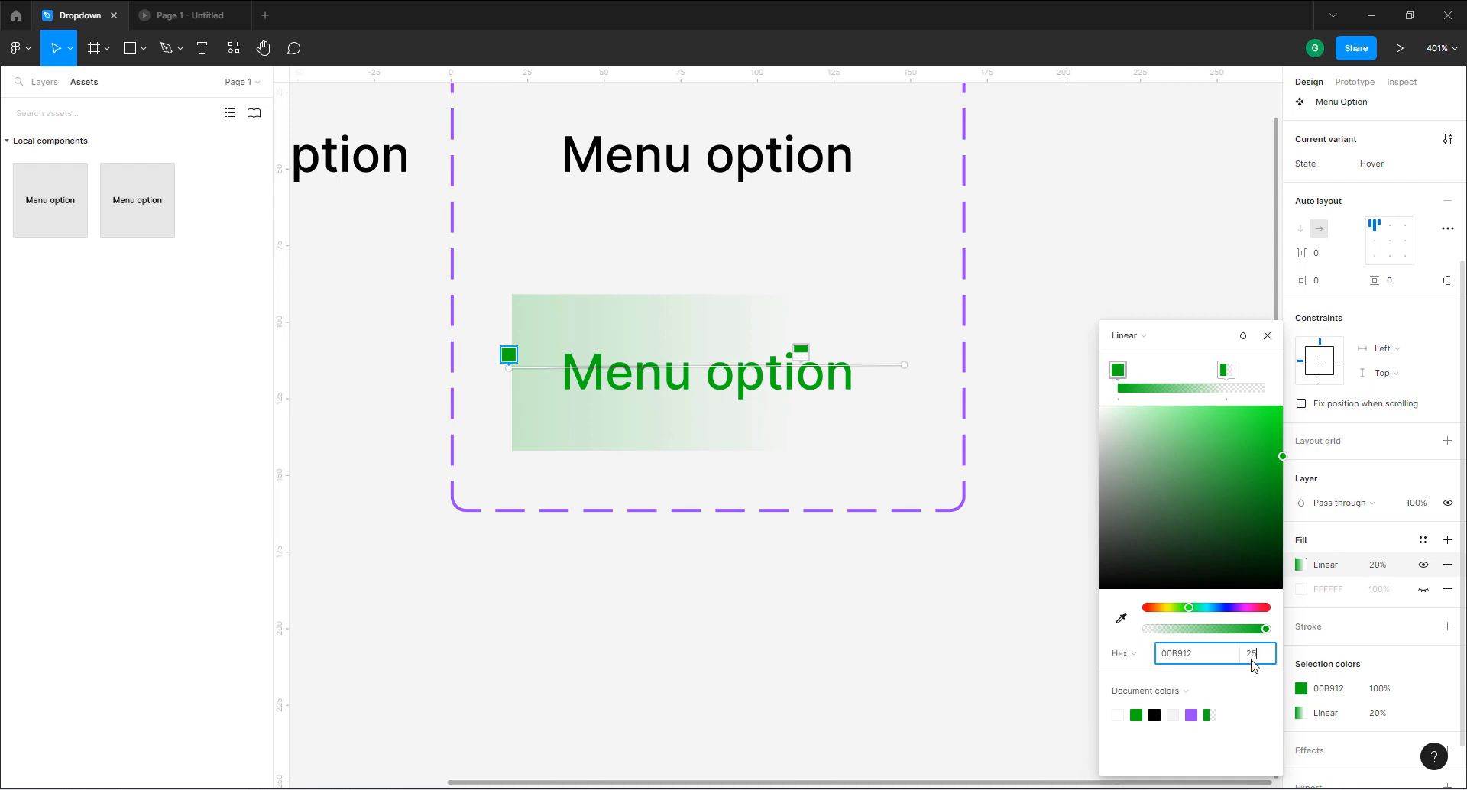
{"action": "key", "text": "Return"}
{"action": "left_click", "coordinate": [1252, 662]}
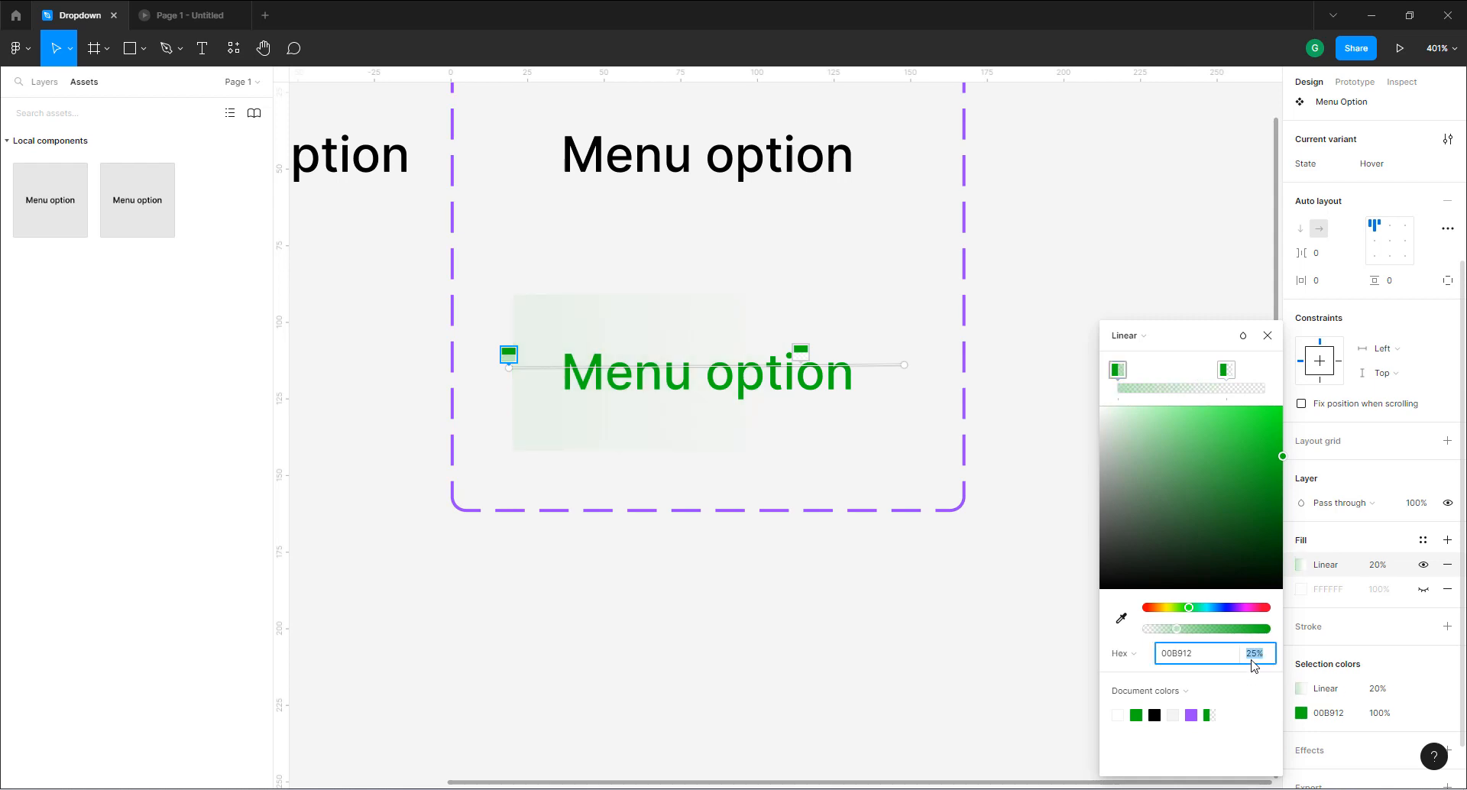
{"action": "type", "text": "50"}
{"action": "key", "text": "Return"}
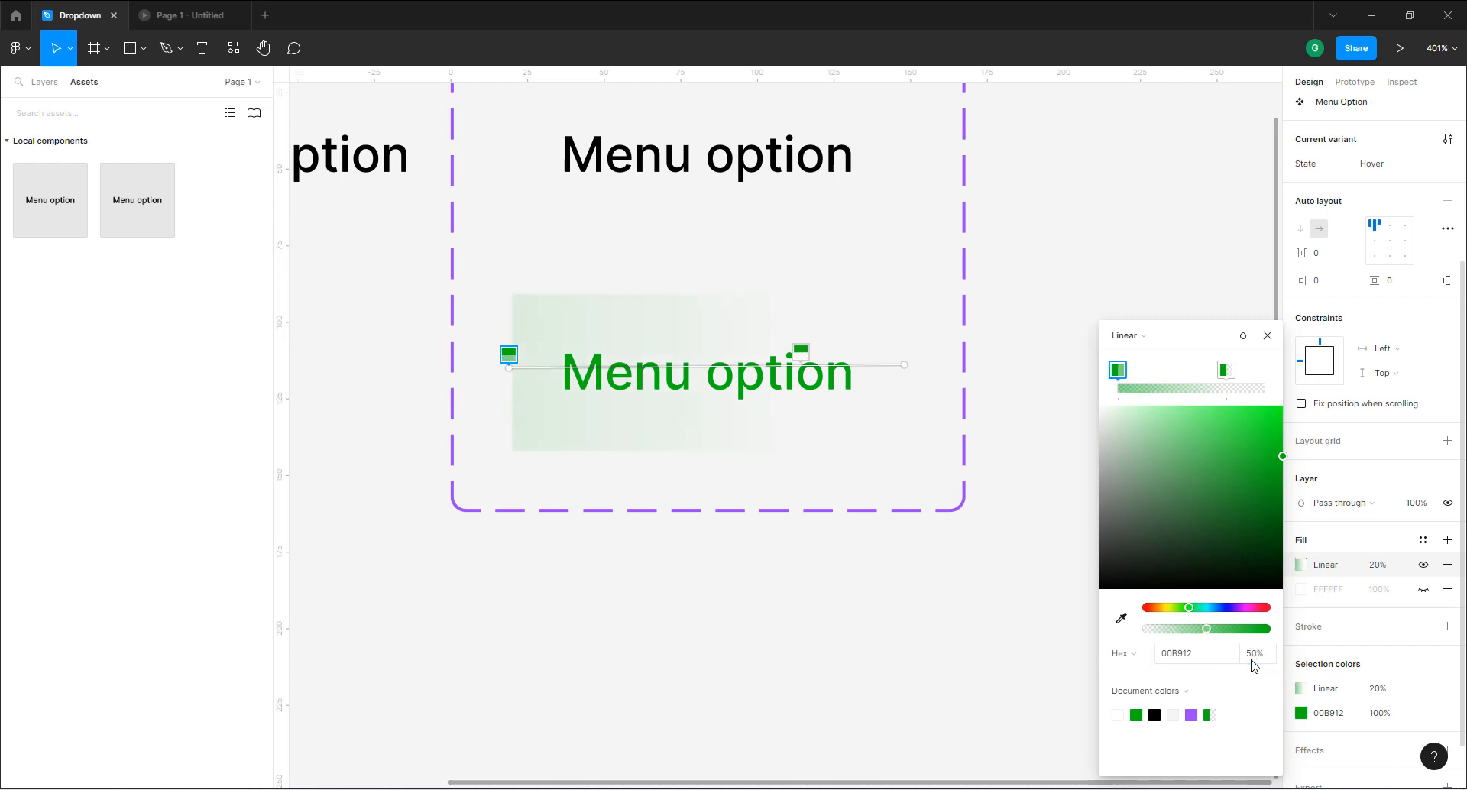
{"action": "left_click", "coordinate": [1272, 336]}
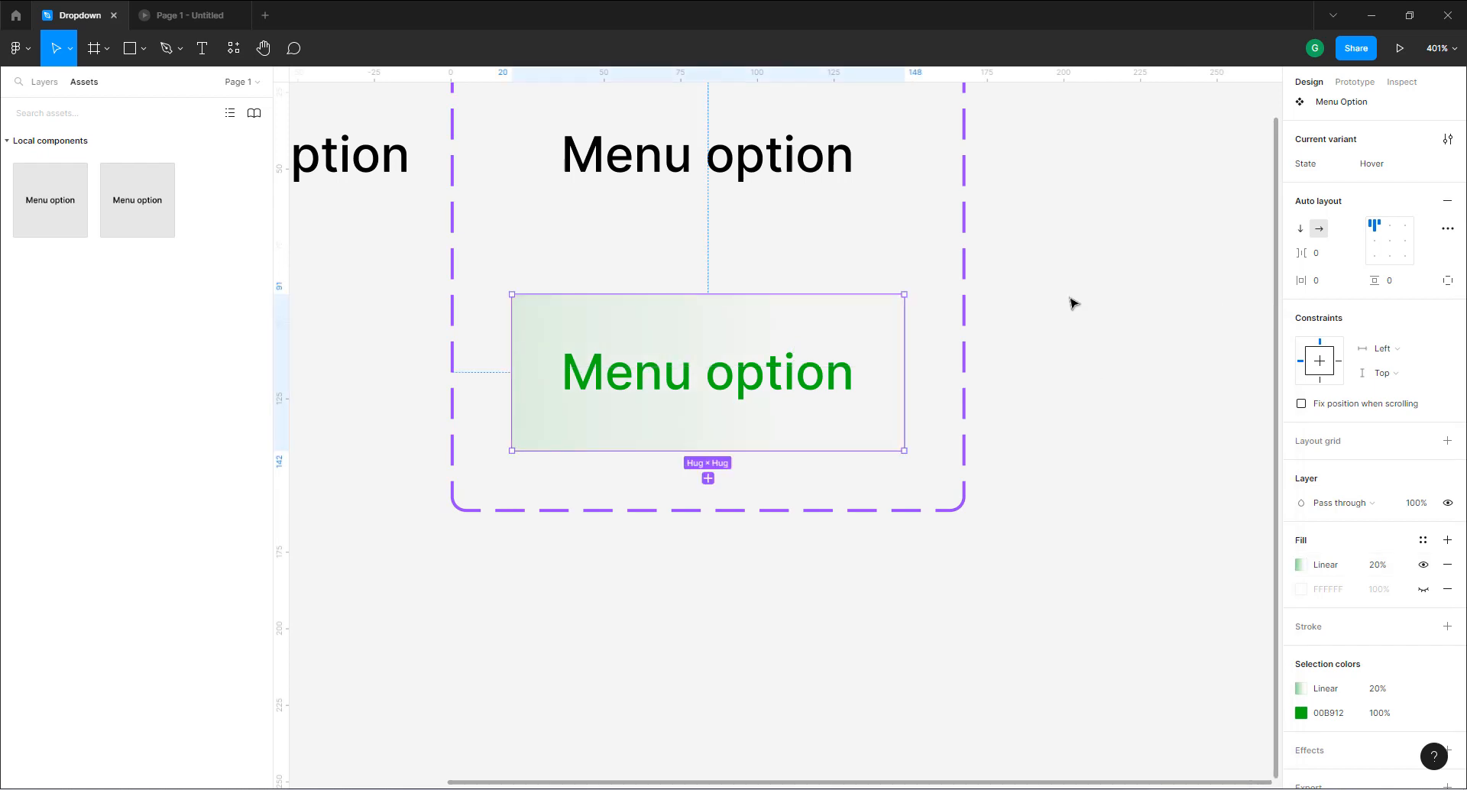
Add a third variant to the Menu Option component from the Hover variant and name its state Selected.
{"action": "left_click", "coordinate": [1067, 377]}
{"action": "scroll", "coordinate": [749, 446], "scroll_direction": "down", "scroll_amount": 3}
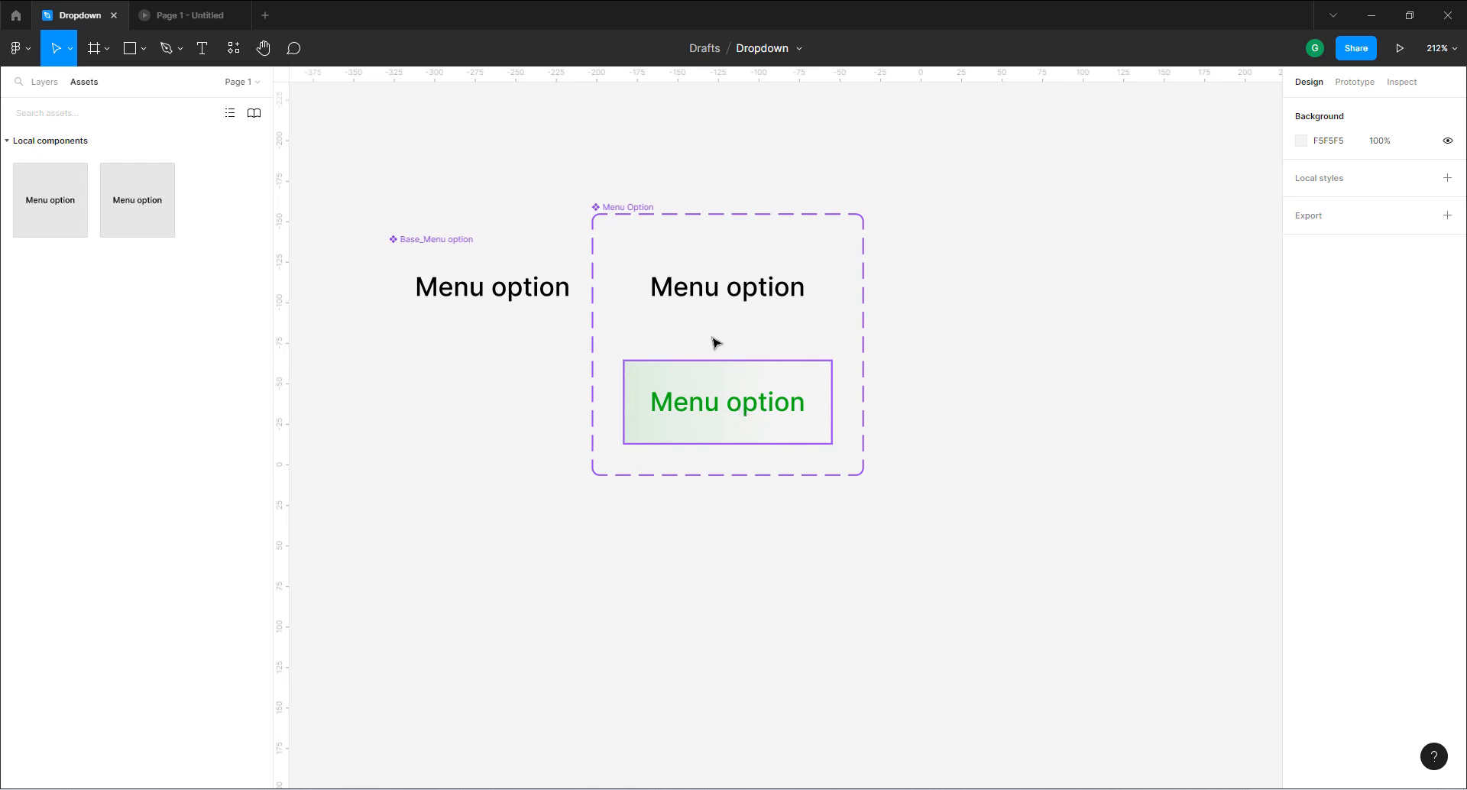
{"action": "scroll", "coordinate": [711, 403], "scroll_direction": "down", "scroll_amount": 3}
{"action": "left_click", "coordinate": [702, 398]}
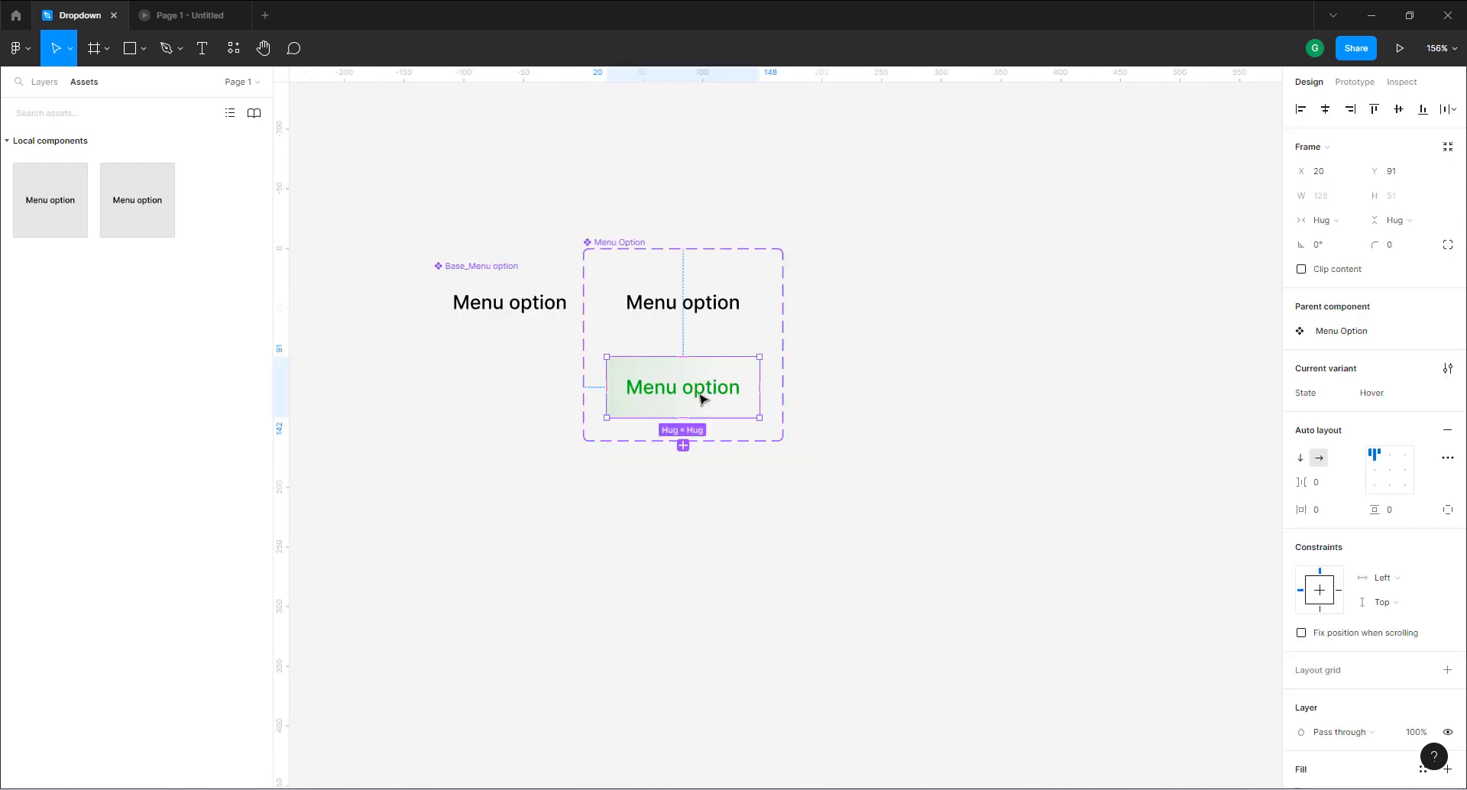
{"action": "left_click", "coordinate": [683, 445]}
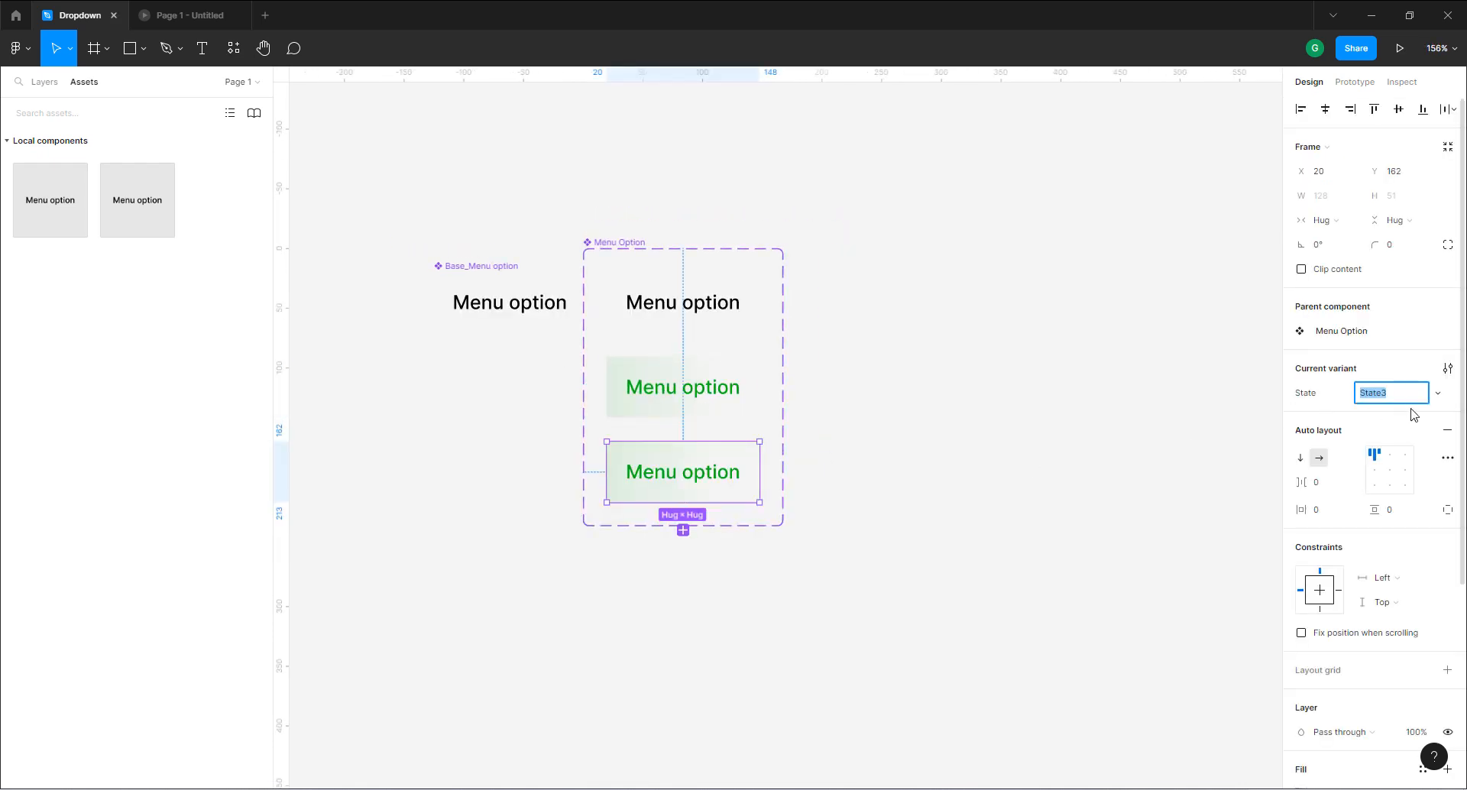
{"action": "type", "text": "Selected"}
{"action": "key", "text": "Return"}
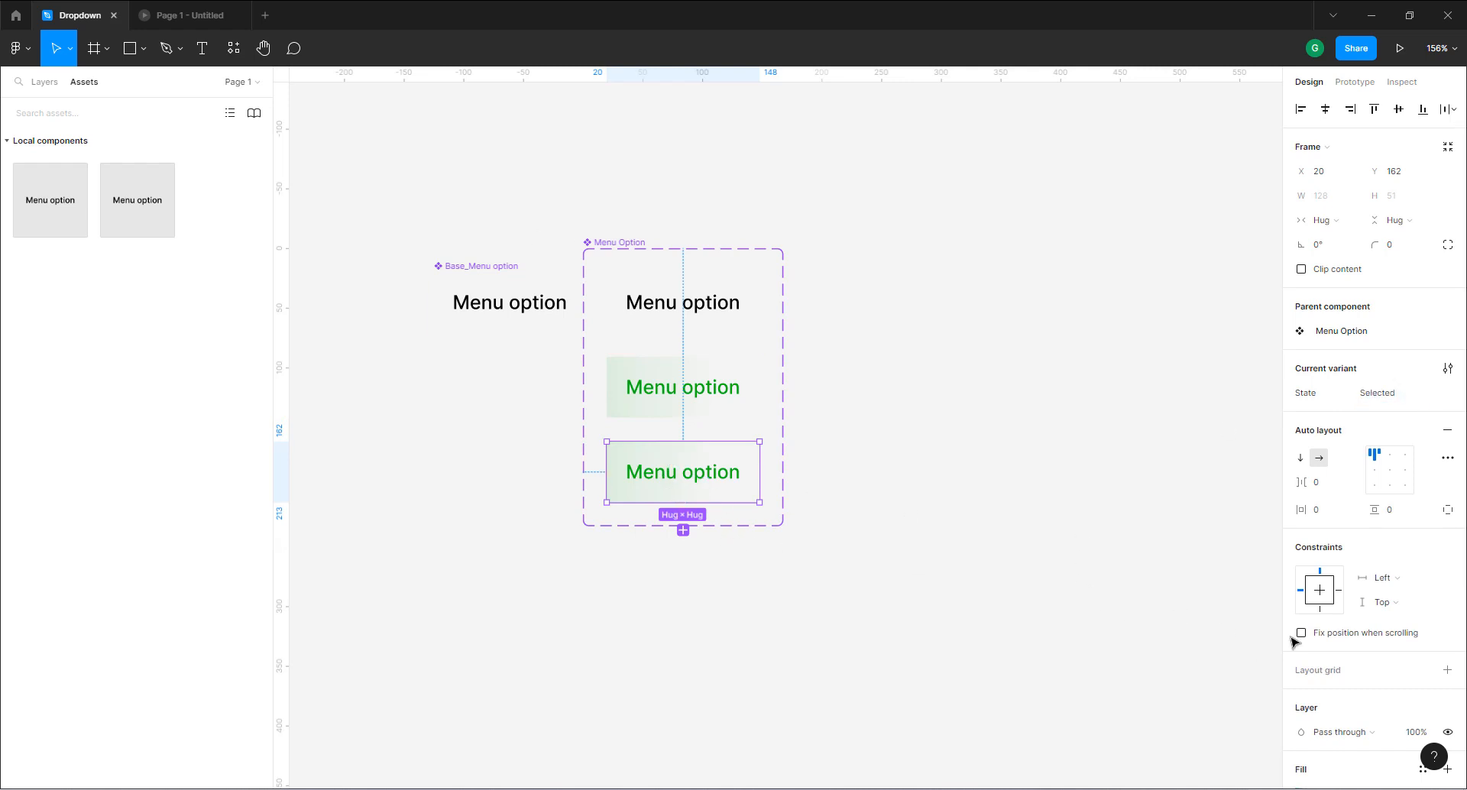
Hide the linear gradient fill on the Selected variant.
{"action": "scroll", "coordinate": [1383, 569], "scroll_direction": "down", "scroll_amount": 5}
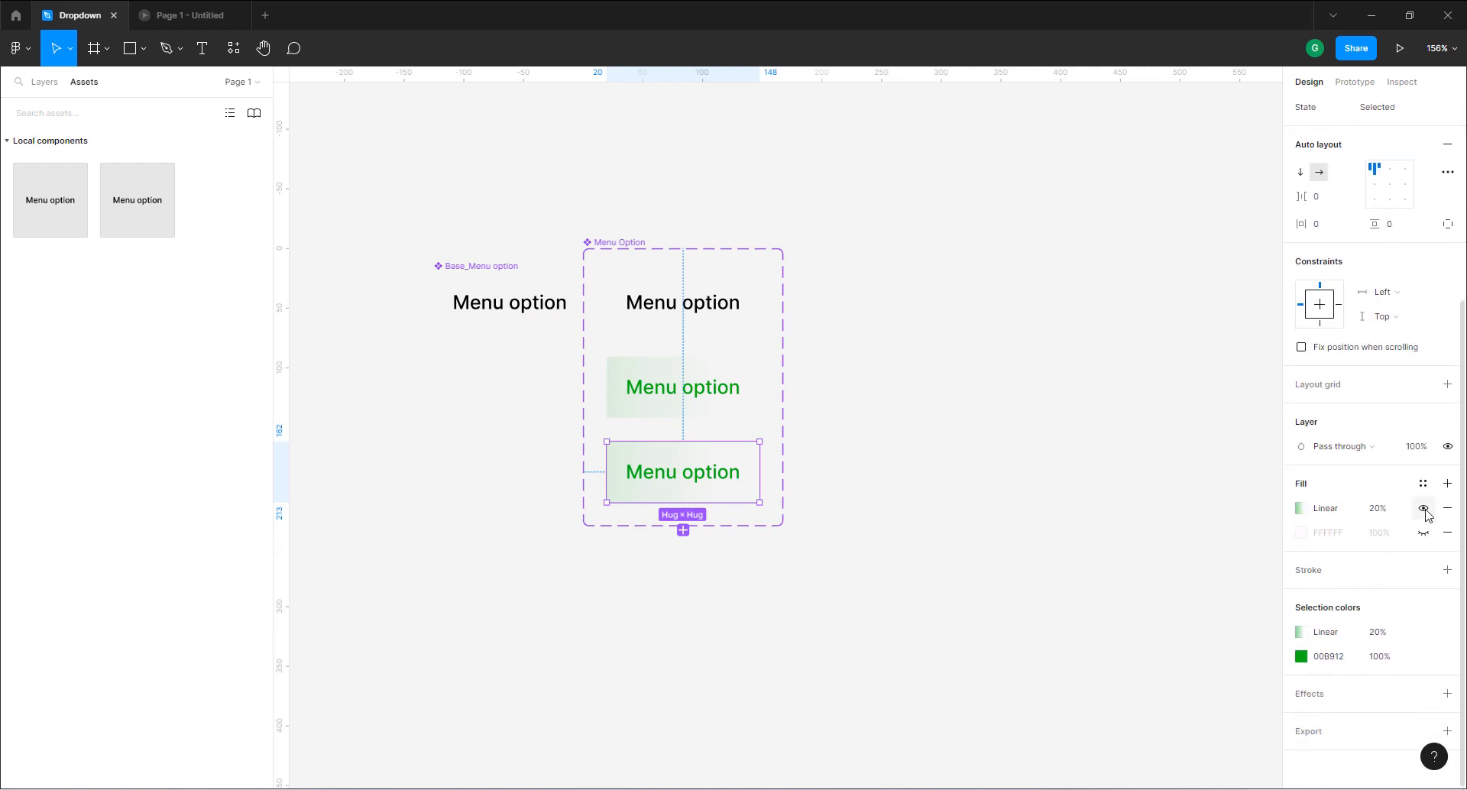
{"action": "left_click", "coordinate": [1423, 533]}
{"action": "left_click", "coordinate": [1423, 509]}
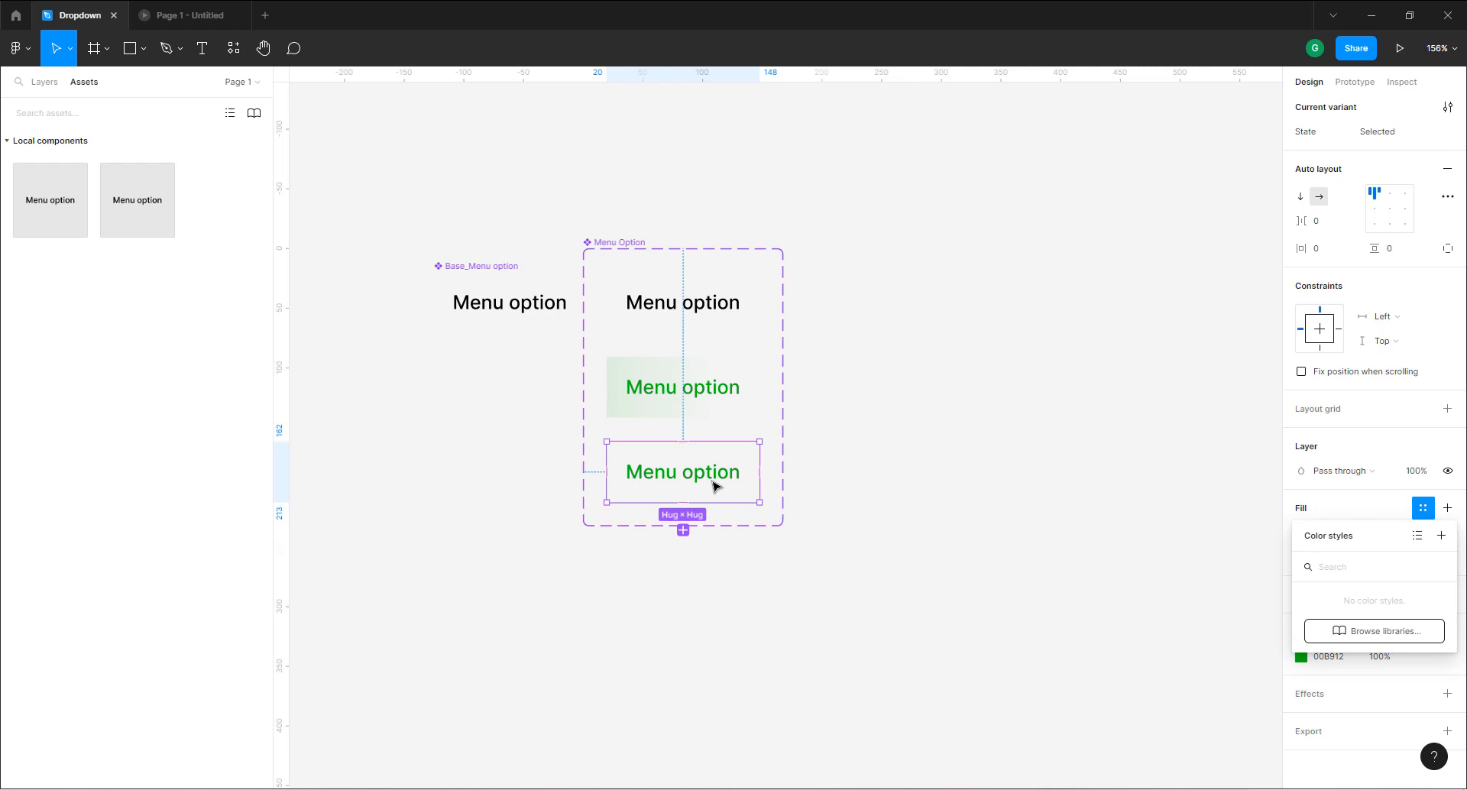
{"action": "left_click", "coordinate": [875, 475]}
Add an inside stroke to the Selected variant and set its weight to 4.
{"action": "left_click", "coordinate": [668, 474]}
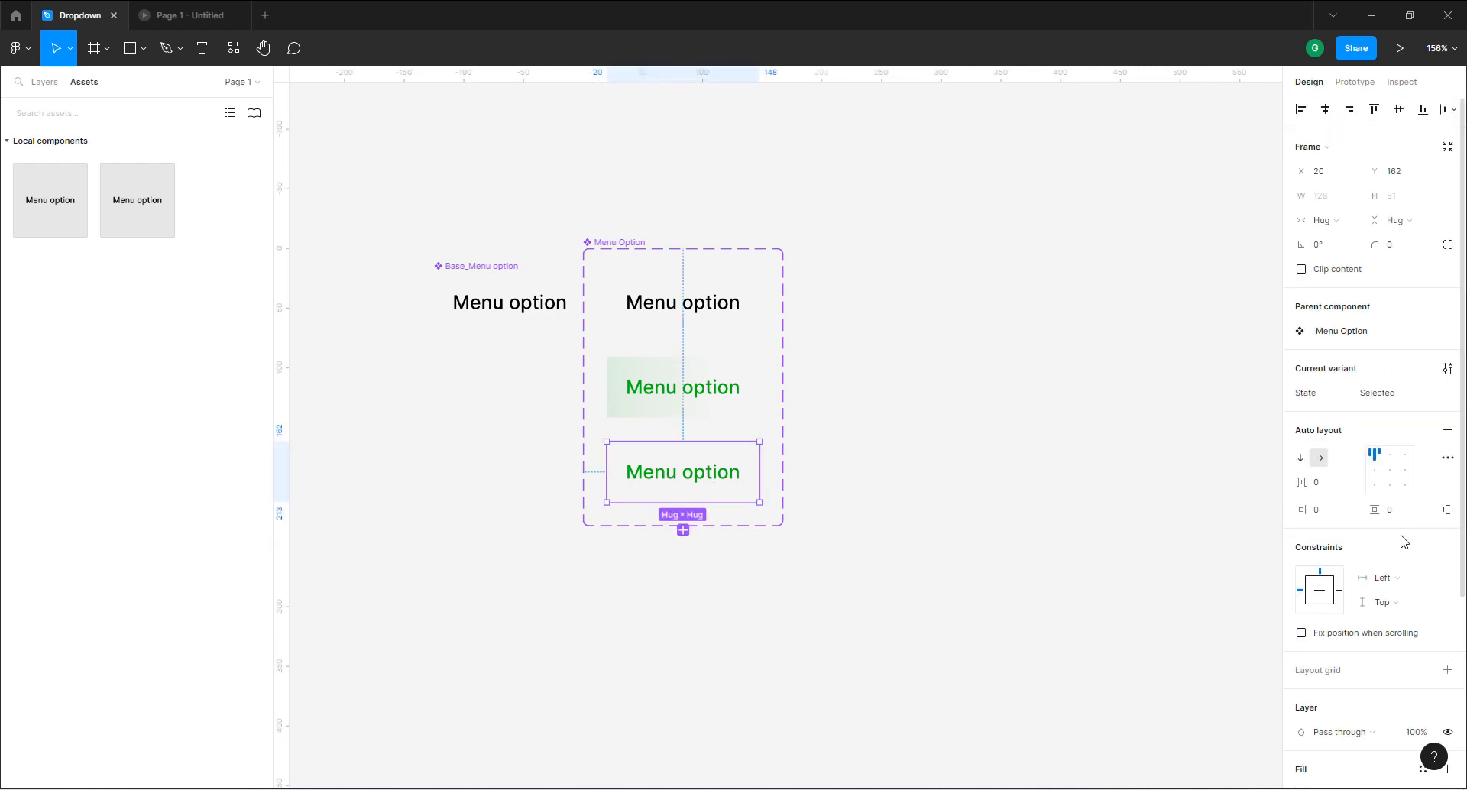
{"action": "scroll", "coordinate": [1404, 541], "scroll_direction": "down", "scroll_amount": 3}
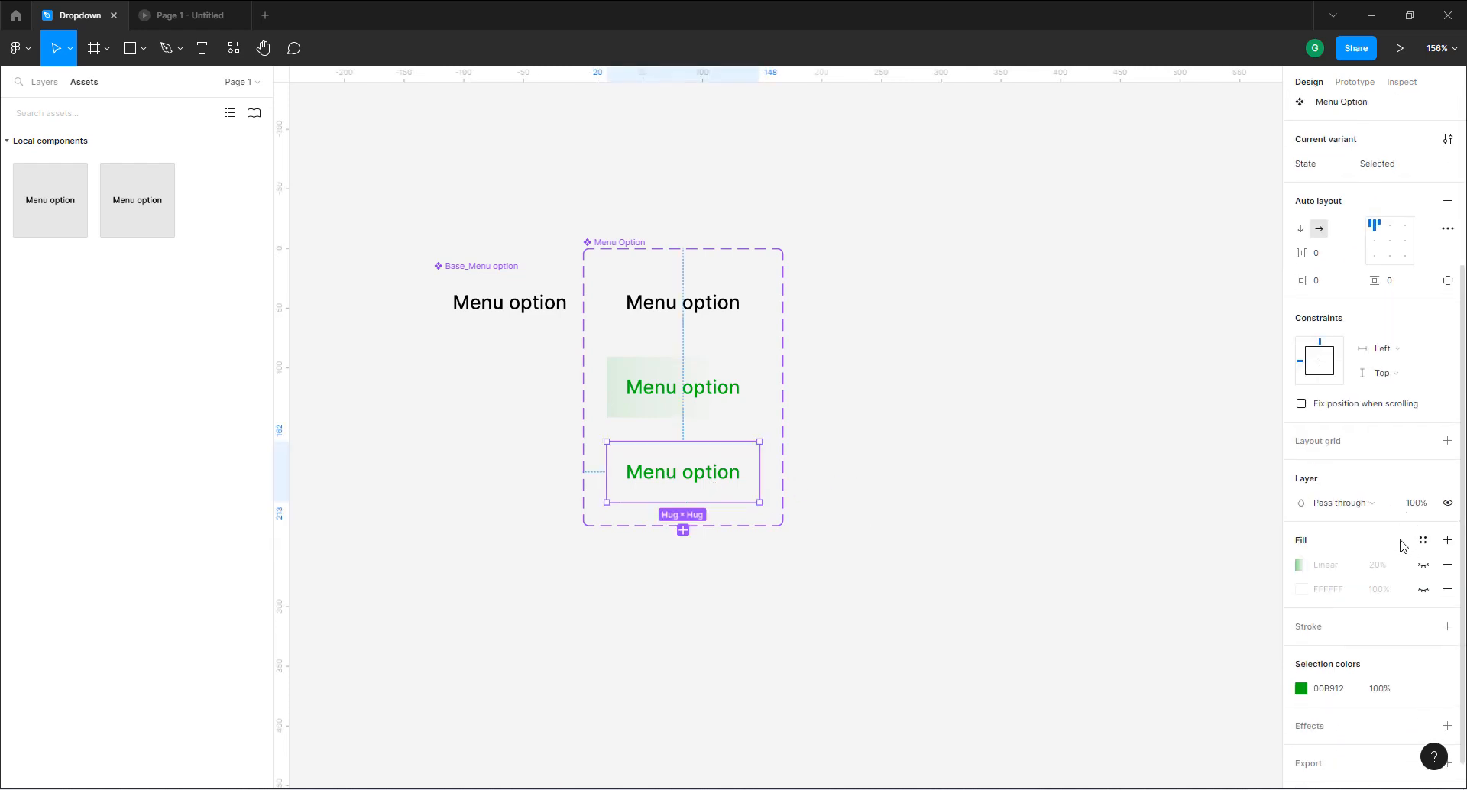
{"action": "left_click", "coordinate": [1447, 627]}
{"action": "scroll", "coordinate": [1387, 602], "scroll_direction": "down", "scroll_amount": 2}
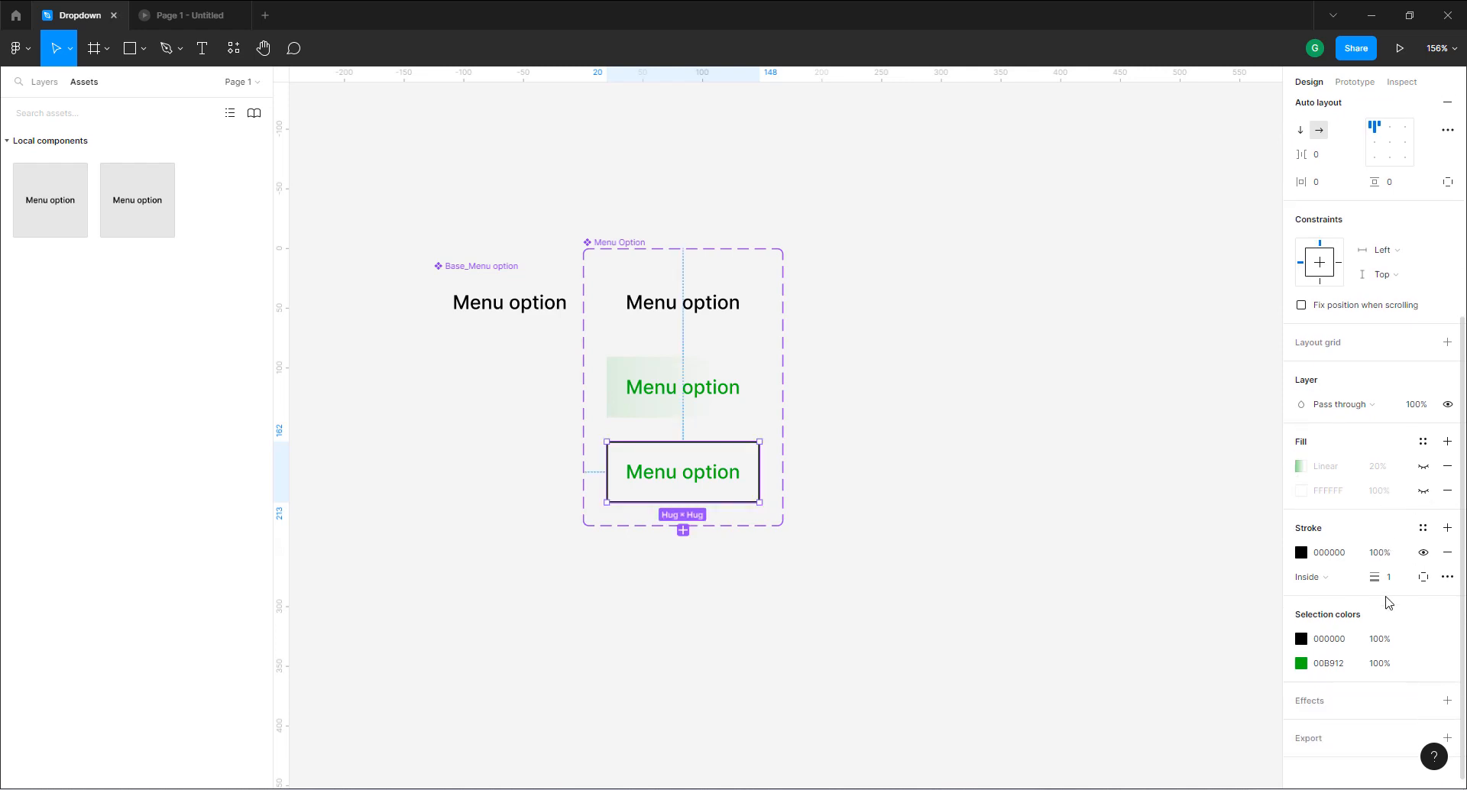
{"action": "left_click", "coordinate": [1394, 575]}
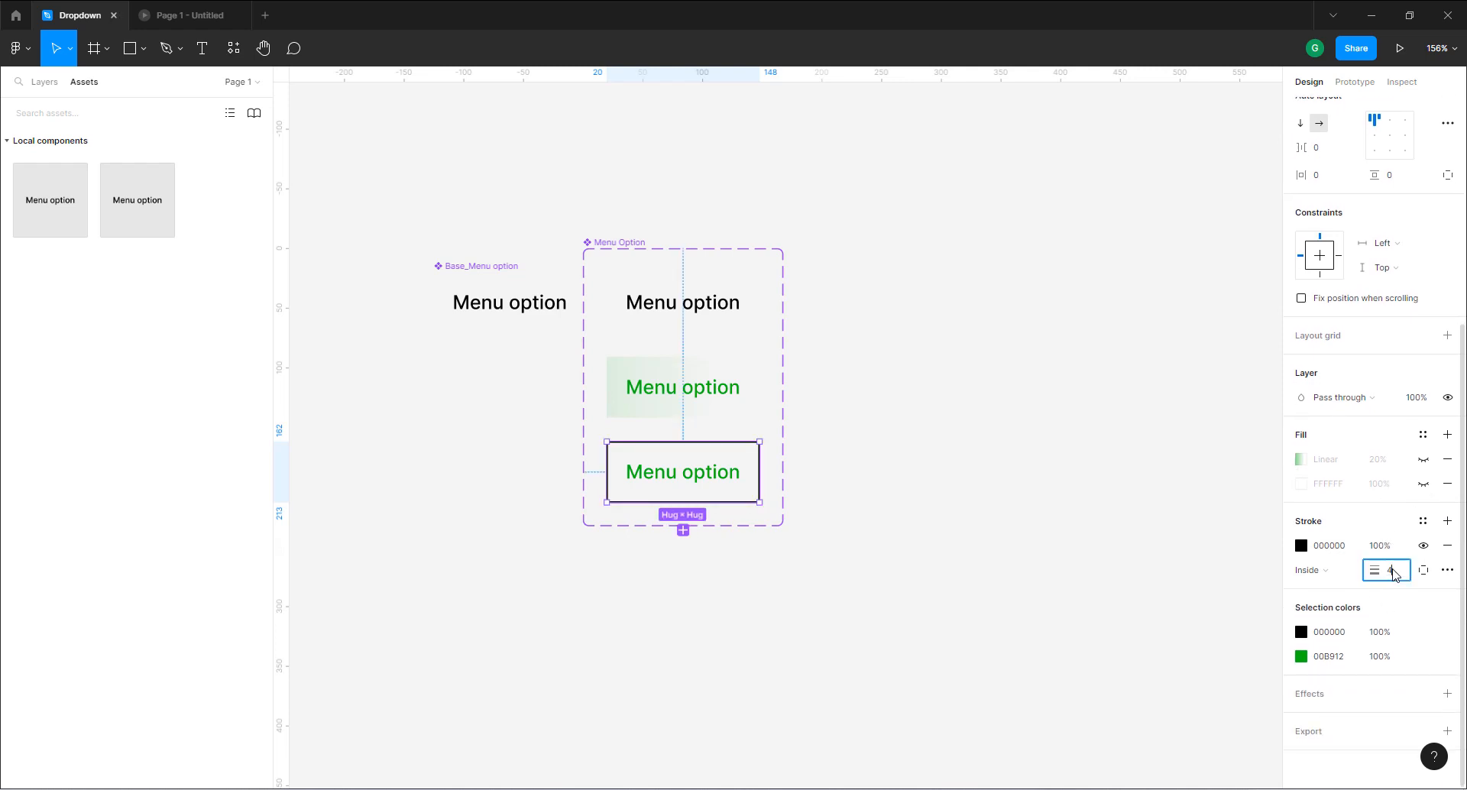
{"action": "type", "text": "4"}
{"action": "key", "text": "Return"}
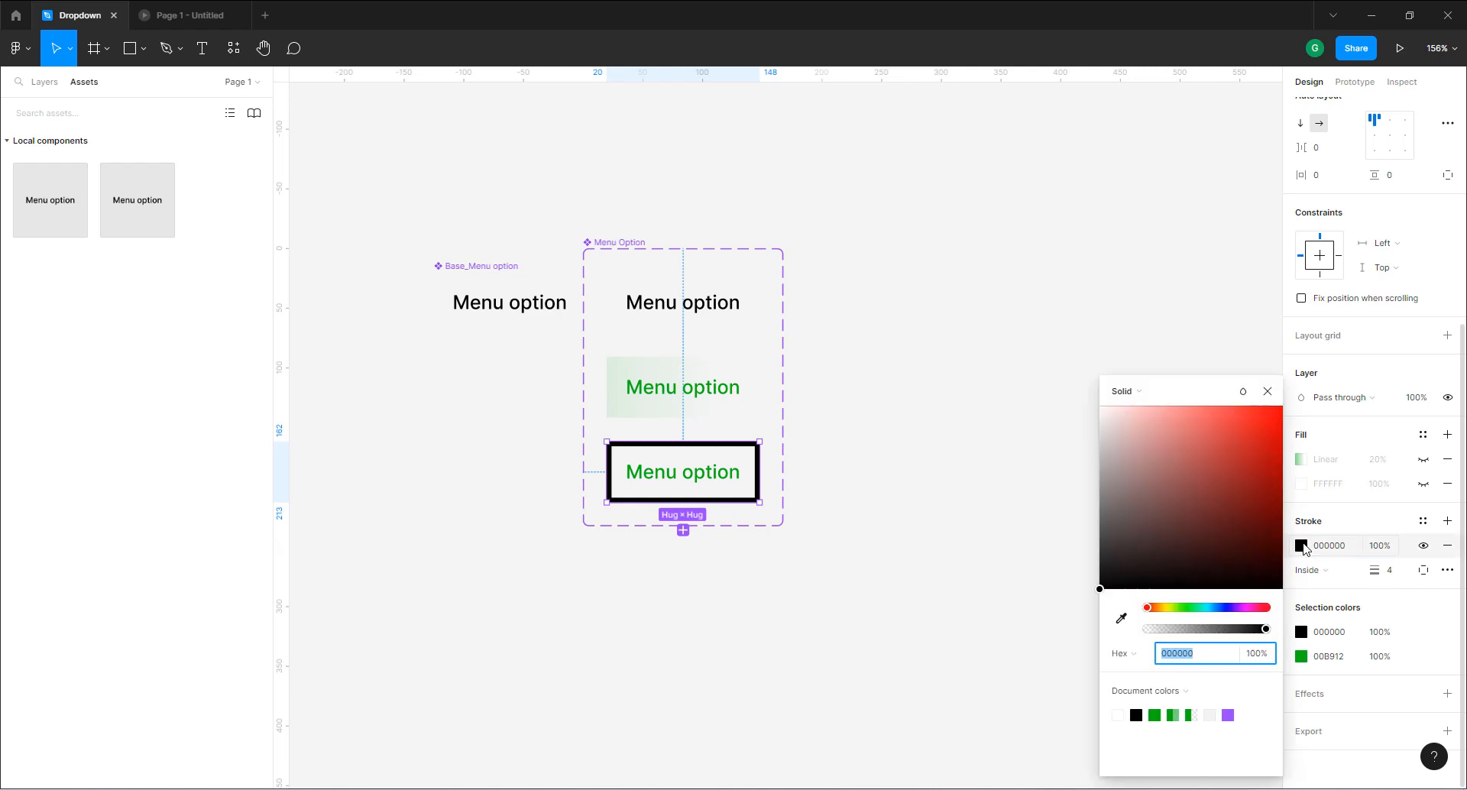
Recolor the Selected variant's stroke to green 00B912 and limit it to the left side.
{"action": "left_click", "coordinate": [1302, 546]}
{"action": "left_click", "coordinate": [1155, 716]}
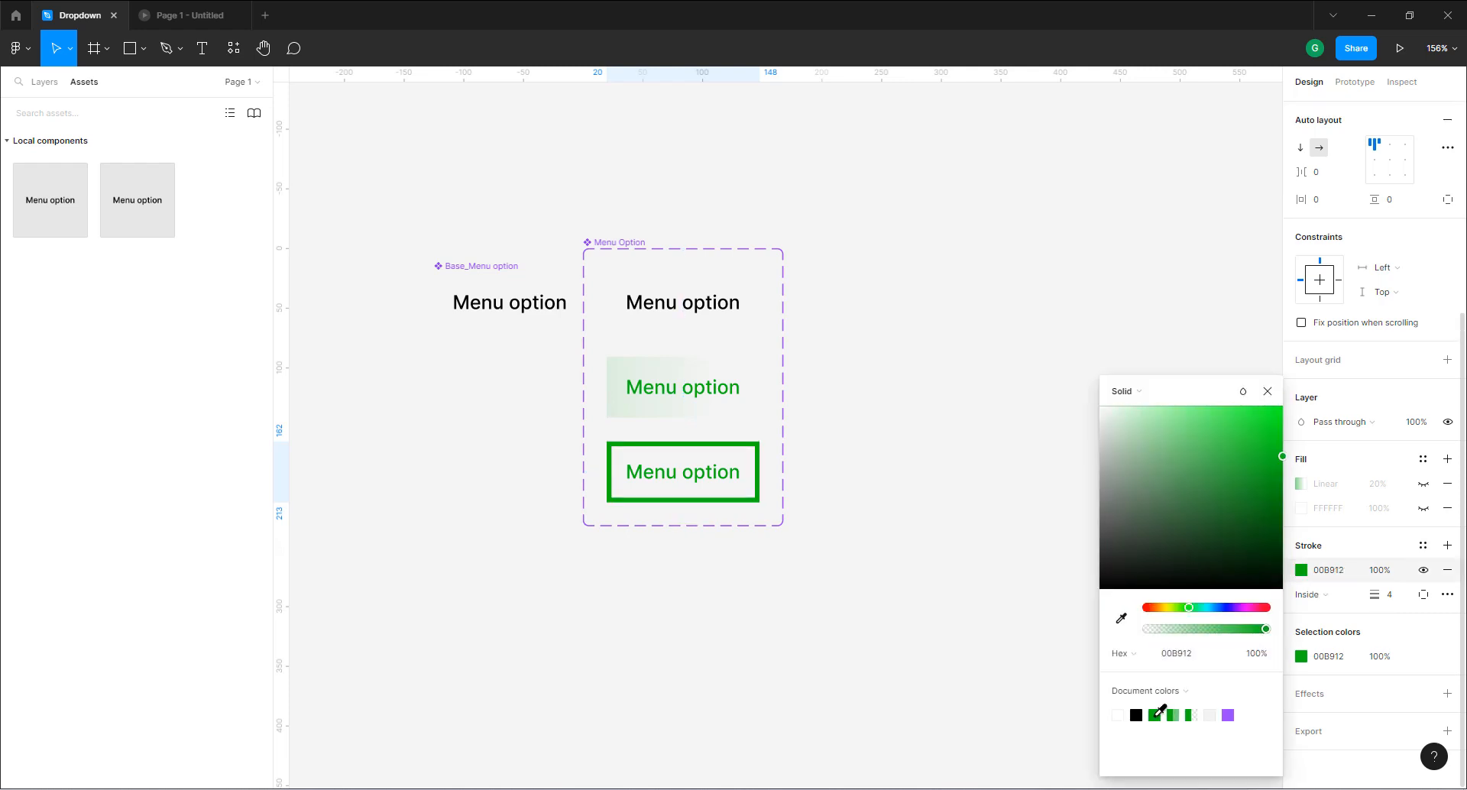
{"action": "left_click", "coordinate": [1423, 594]}
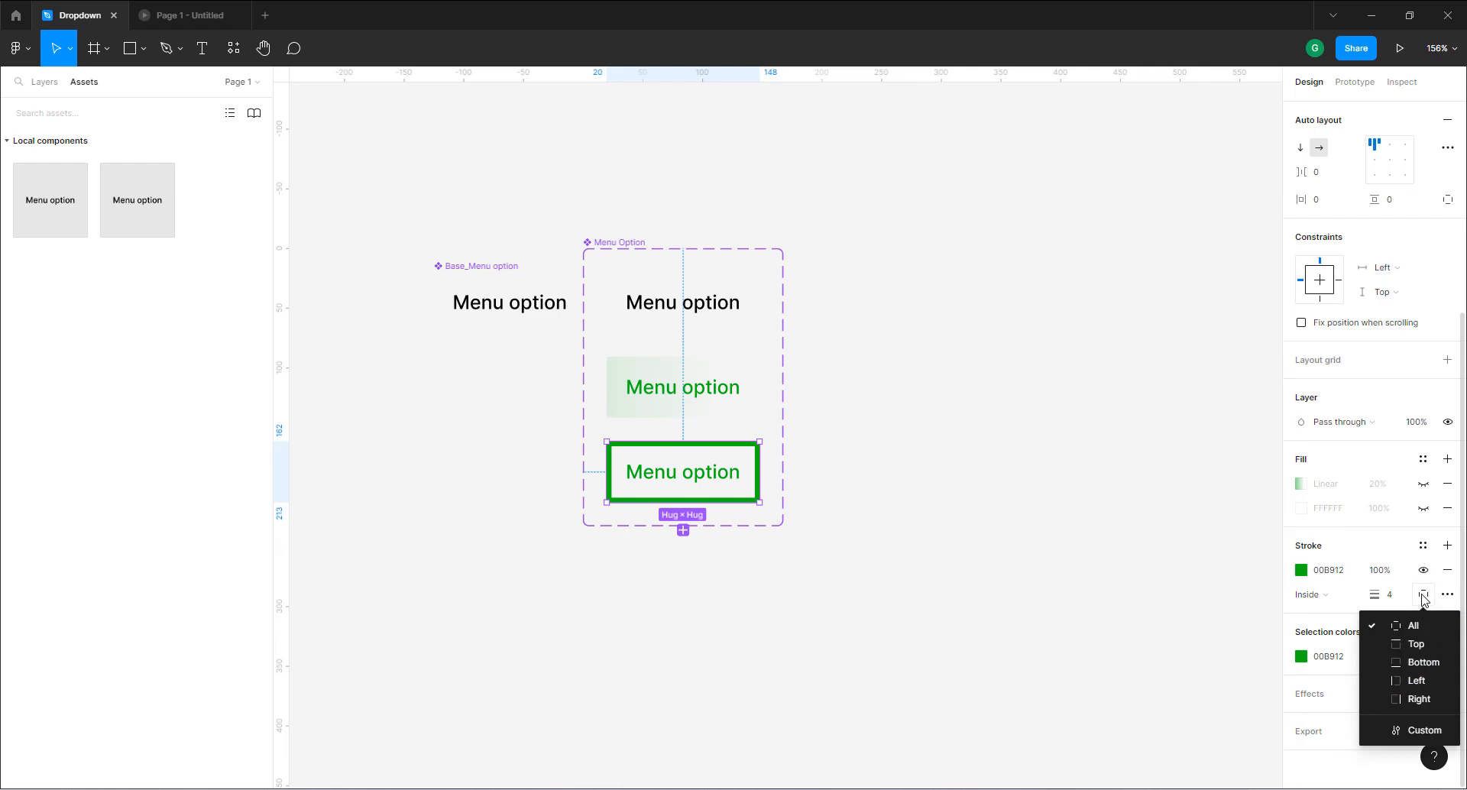
{"action": "left_click", "coordinate": [1423, 595]}
{"action": "left_click", "coordinate": [1423, 595]}
{"action": "left_click", "coordinate": [1412, 683]}
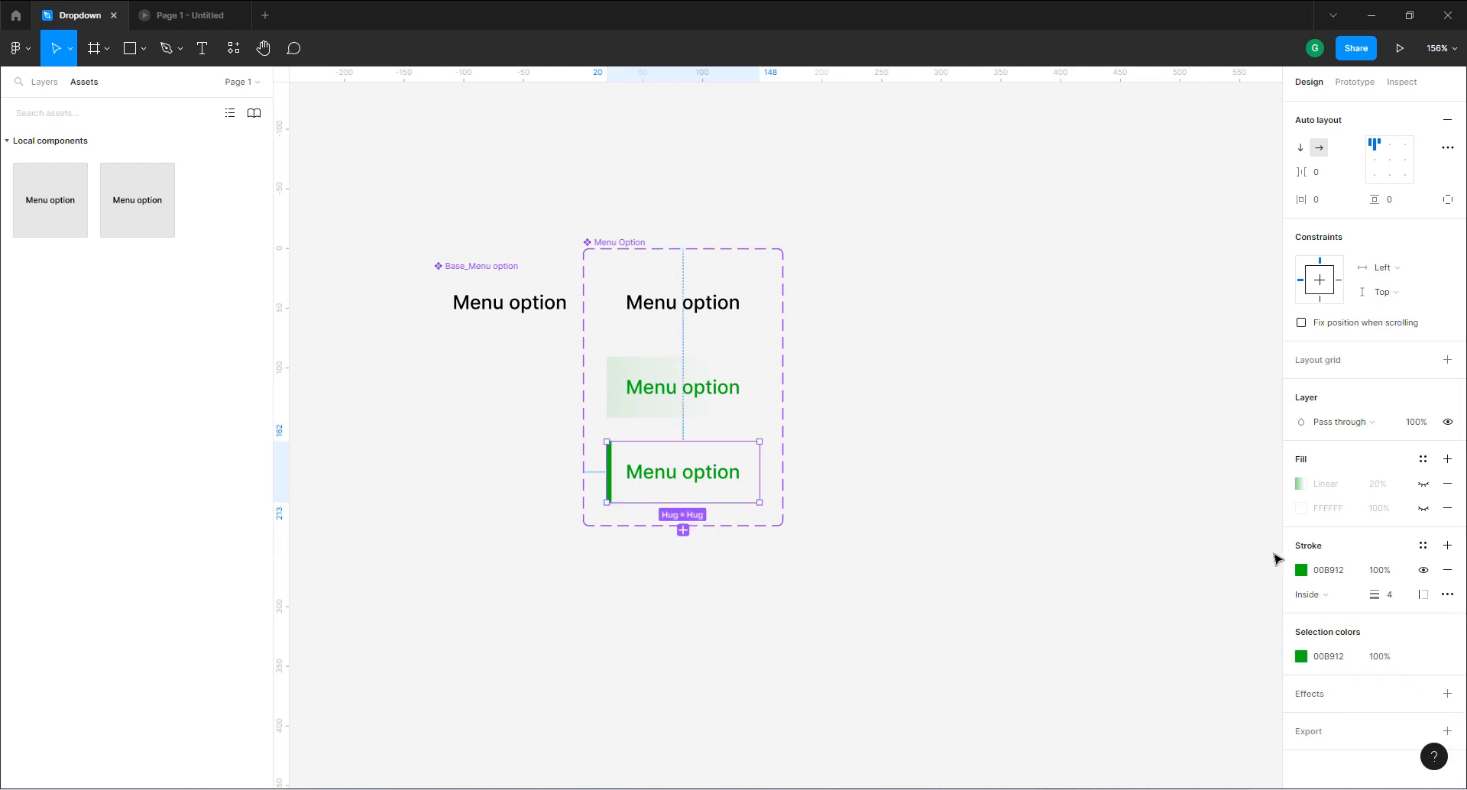
{"action": "left_click", "coordinate": [929, 515]}
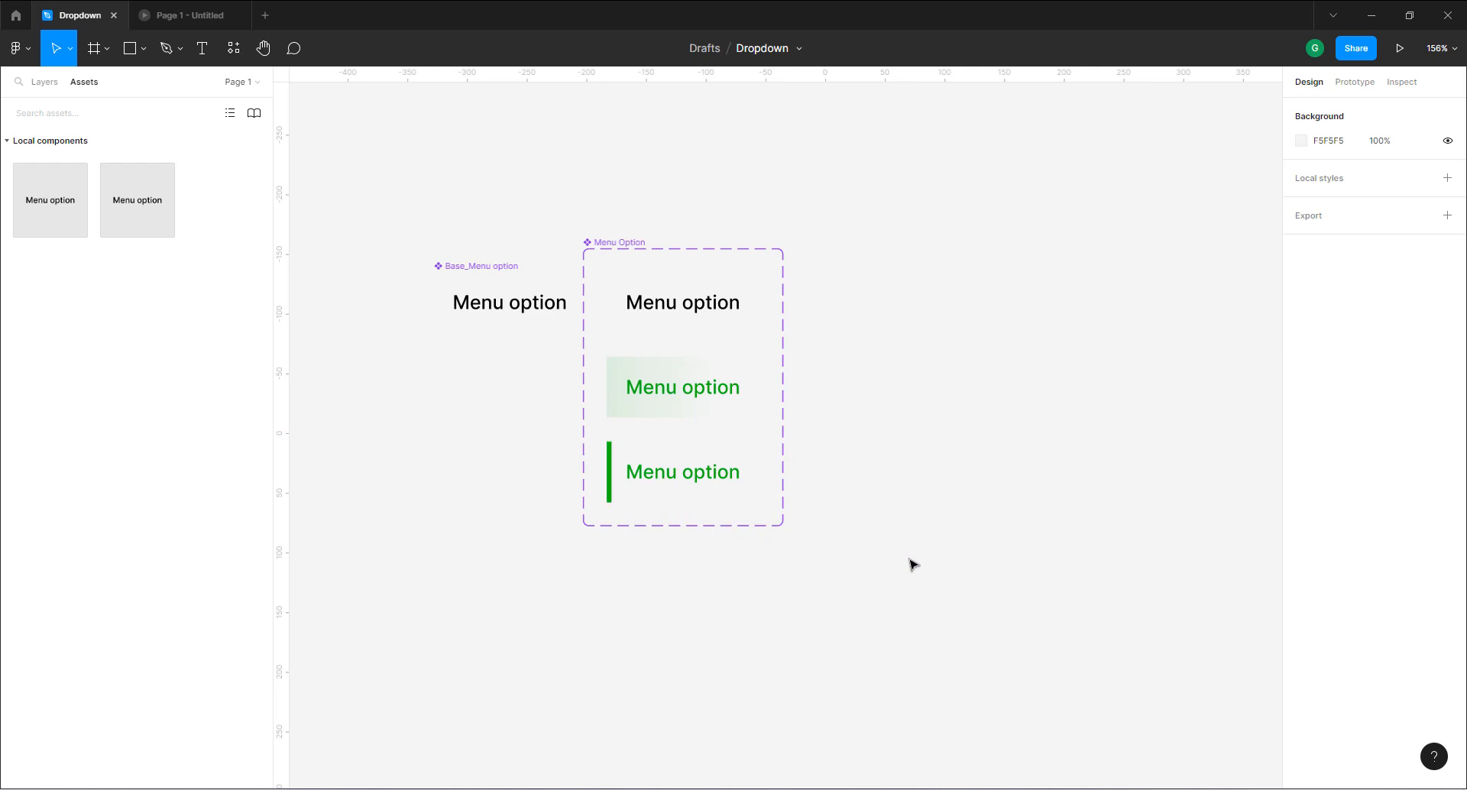
Add a fourth variant from the Selected variant and show its 20% linear gradient fill.
{"action": "left_click", "coordinate": [697, 399]}
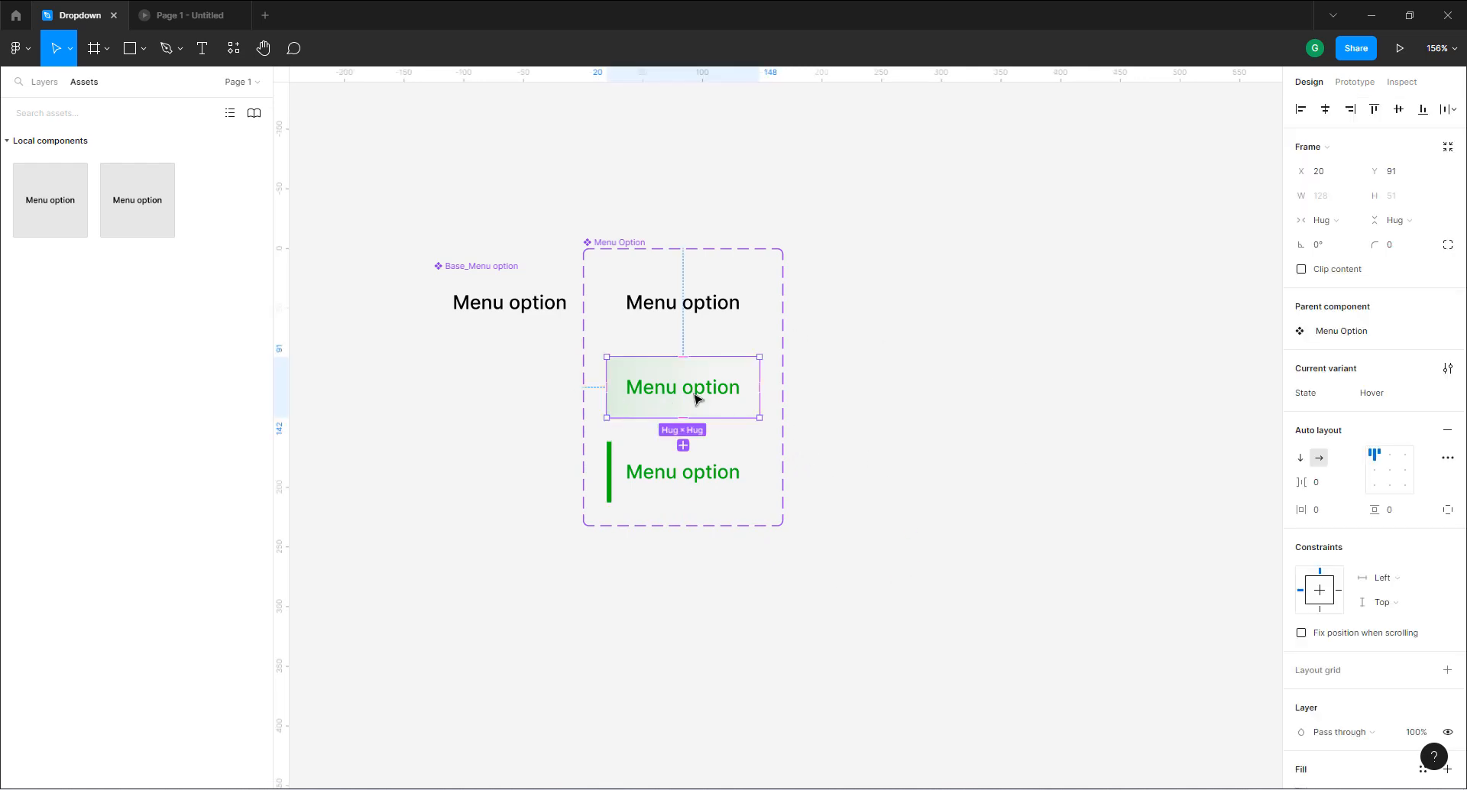
{"action": "left_click", "coordinate": [703, 478]}
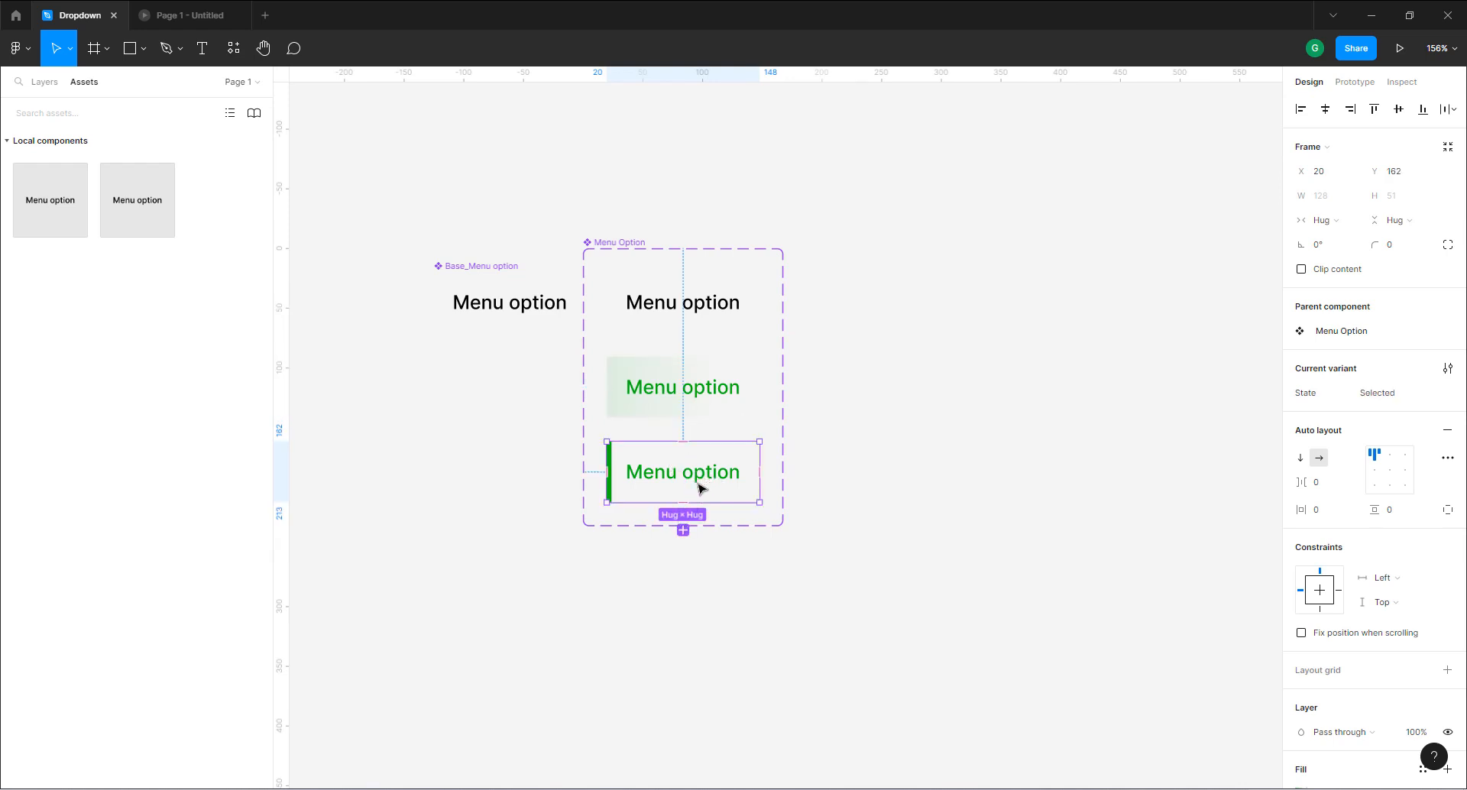
{"action": "scroll", "coordinate": [1339, 522], "scroll_direction": "down", "scroll_amount": 1}
{"action": "scroll", "coordinate": [1339, 522], "scroll_direction": "down", "scroll_amount": 3}
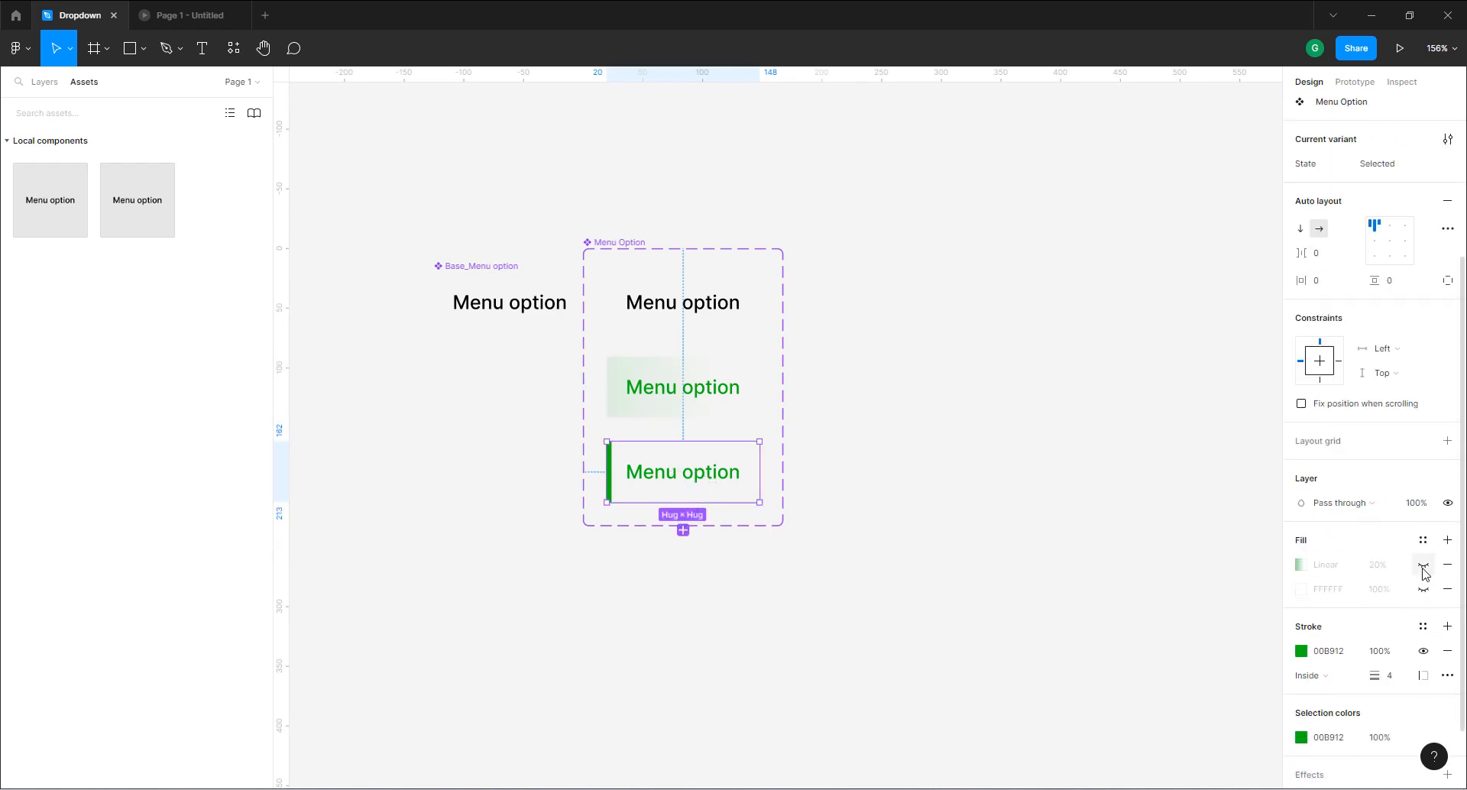
{"action": "left_click", "coordinate": [683, 530]}
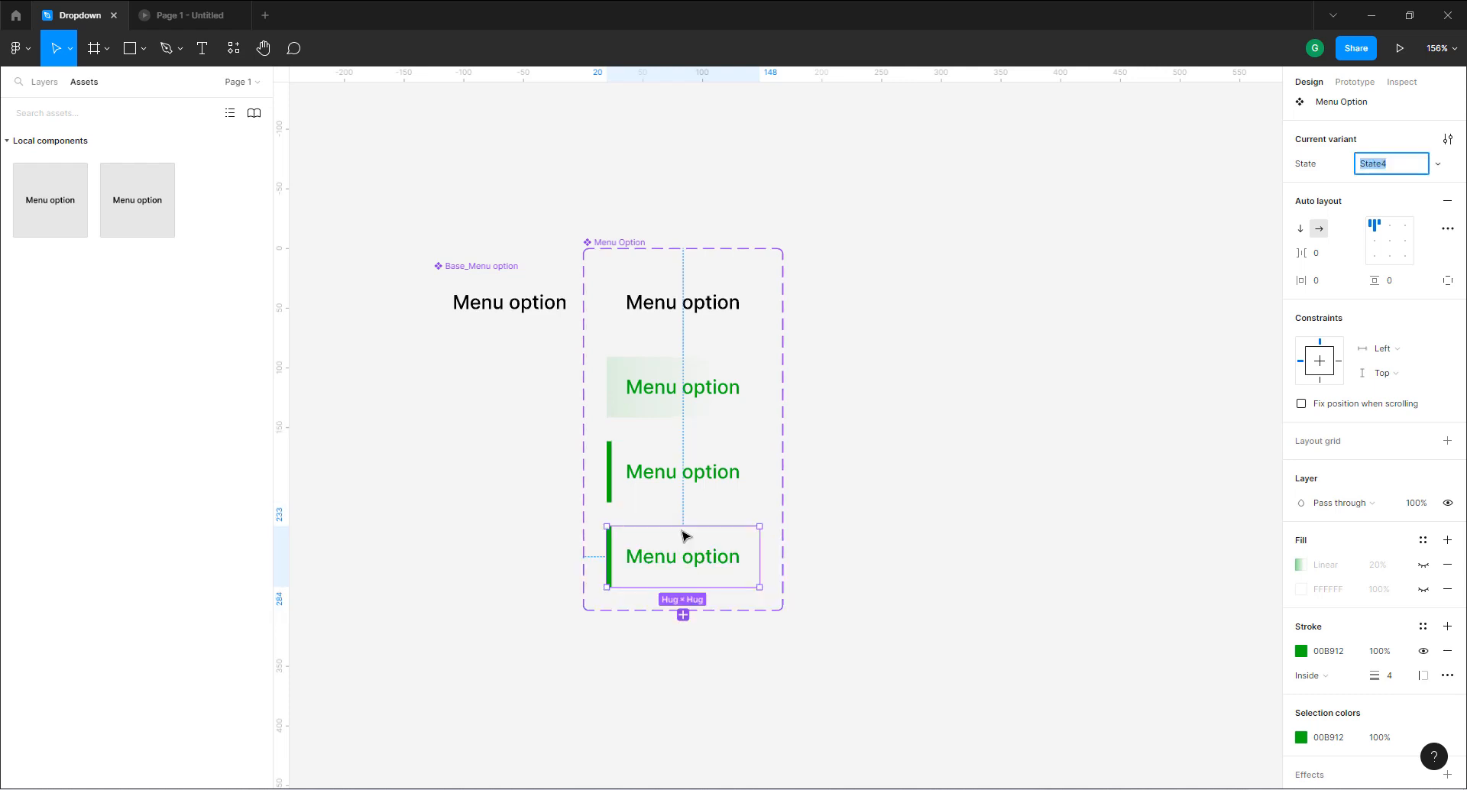
{"action": "left_click", "coordinate": [1423, 566]}
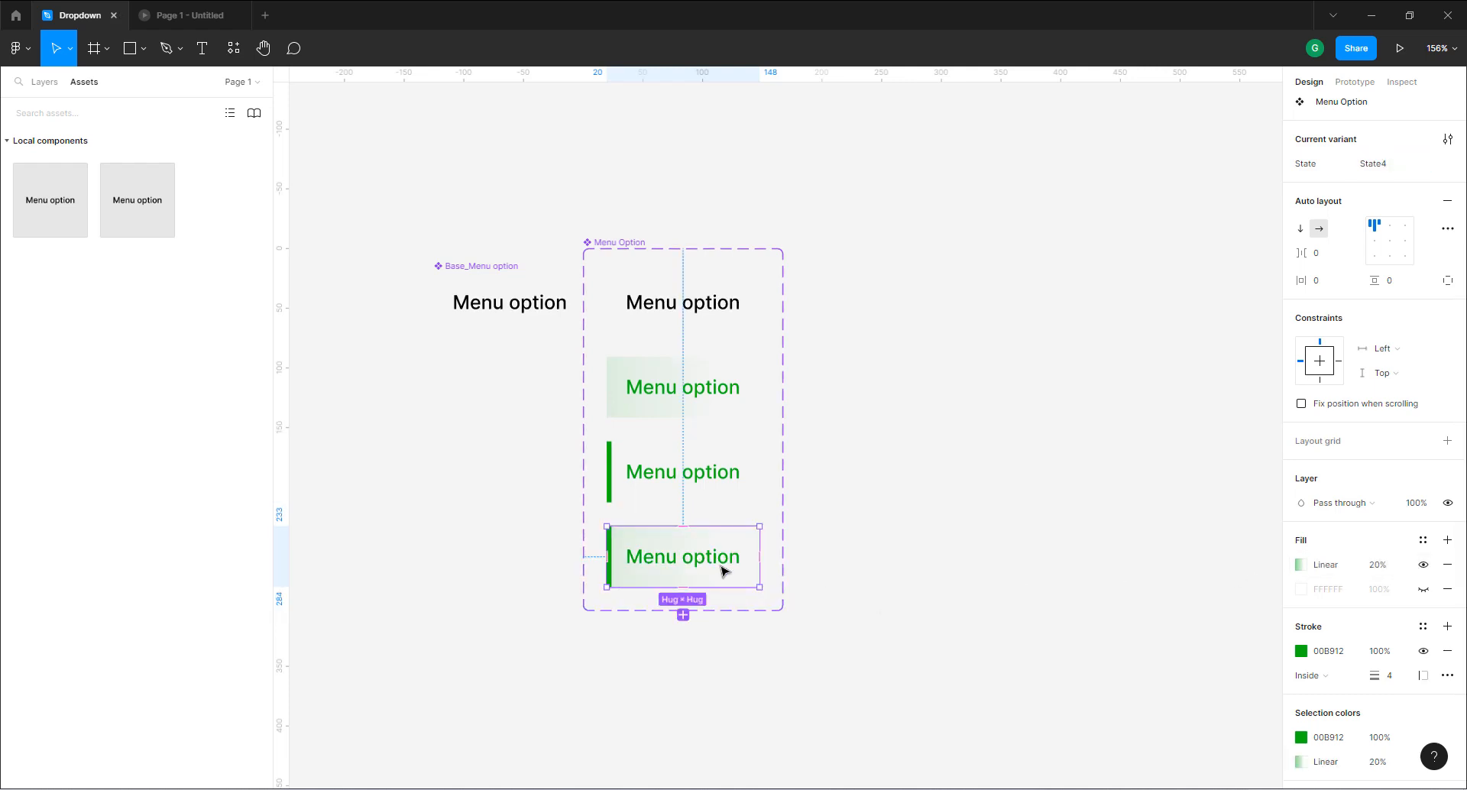
Name the state of the fourth Menu Option variant Selected Hover.
{"action": "scroll", "coordinate": [1380, 428], "scroll_direction": "up", "scroll_amount": 3}
{"action": "left_click", "coordinate": [1385, 393]}
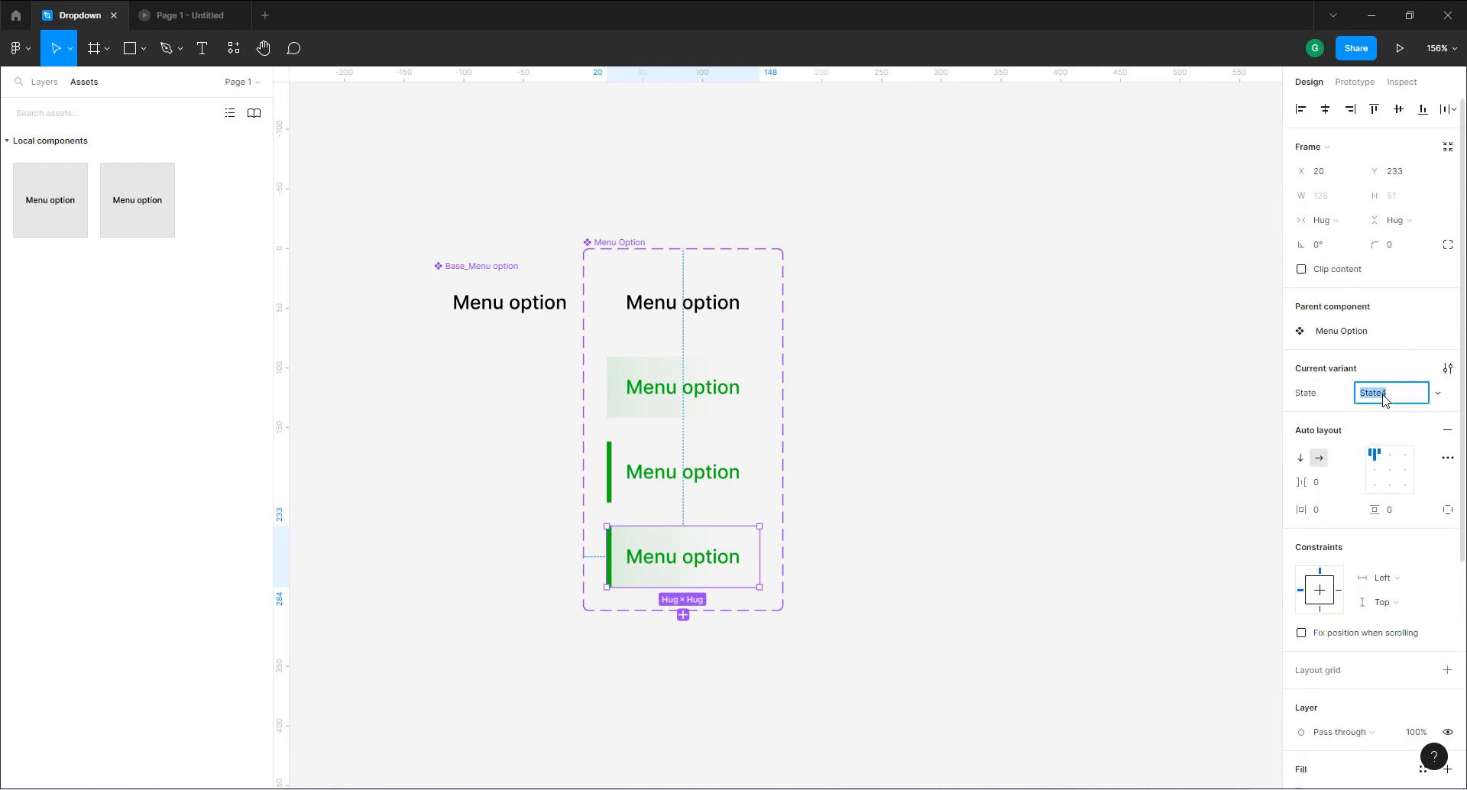
{"action": "type", "text": "Selected Hover"}
{"action": "key", "text": "Return"}
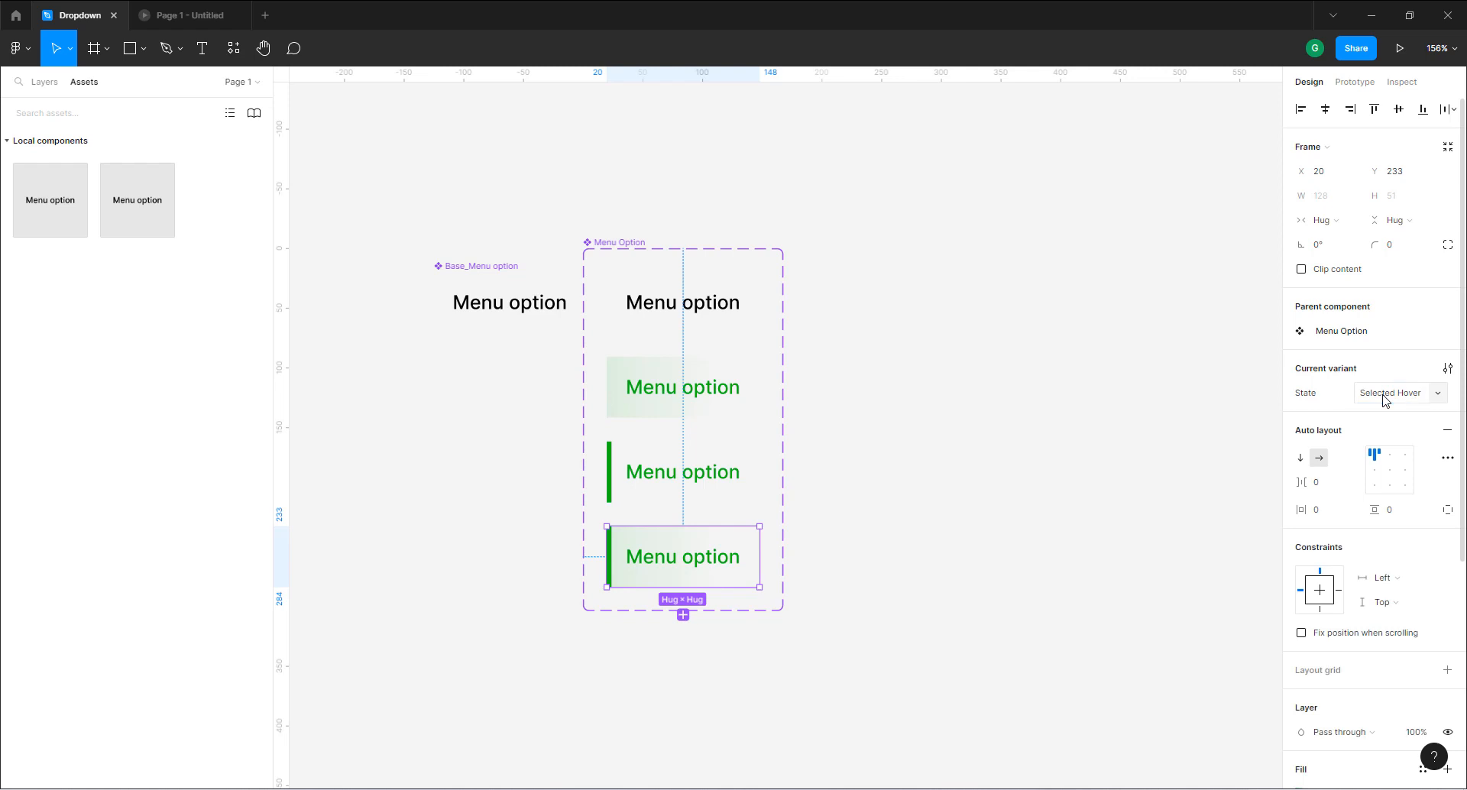
{"action": "left_click", "coordinate": [730, 485]}
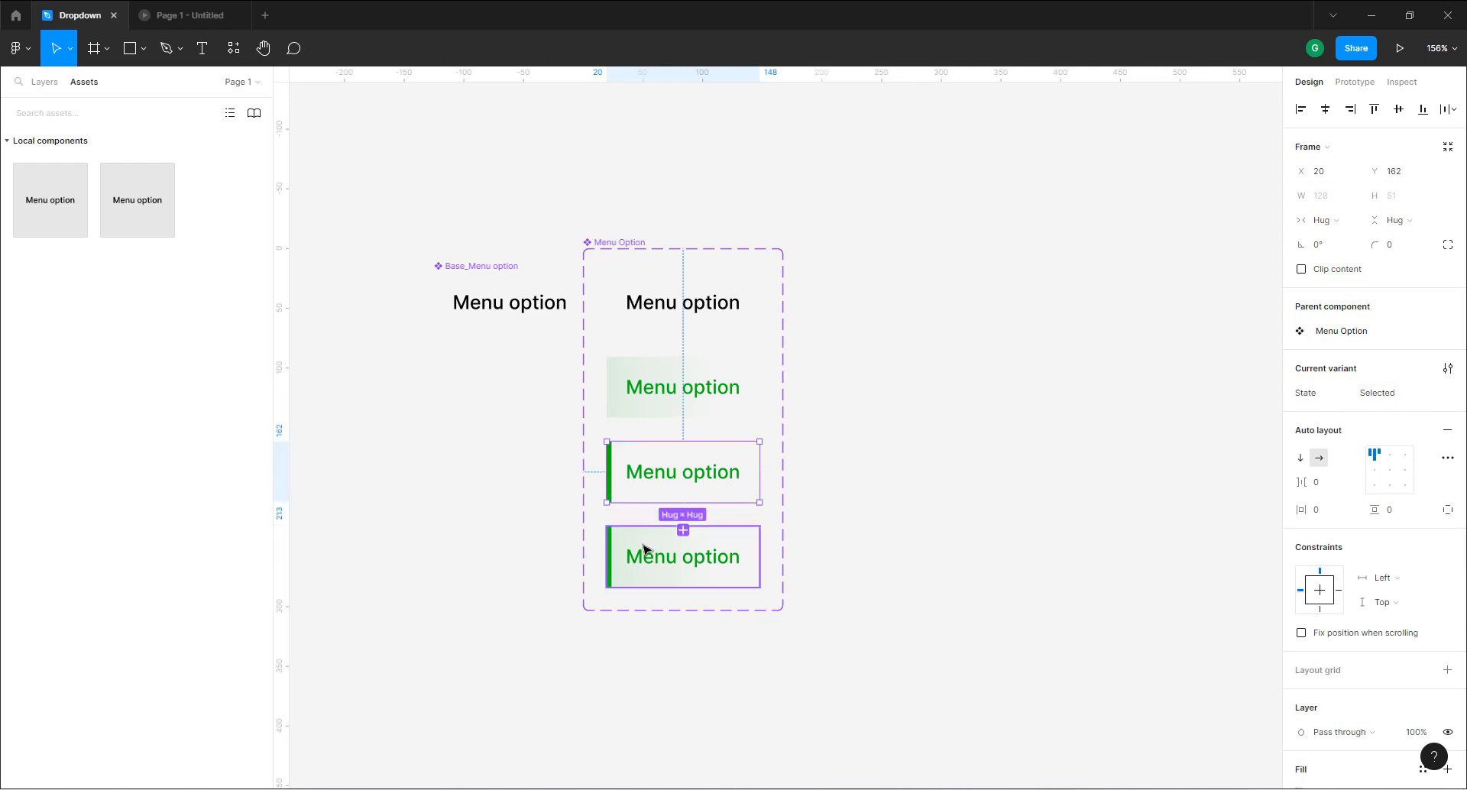
{"action": "left_click", "coordinate": [879, 434]}
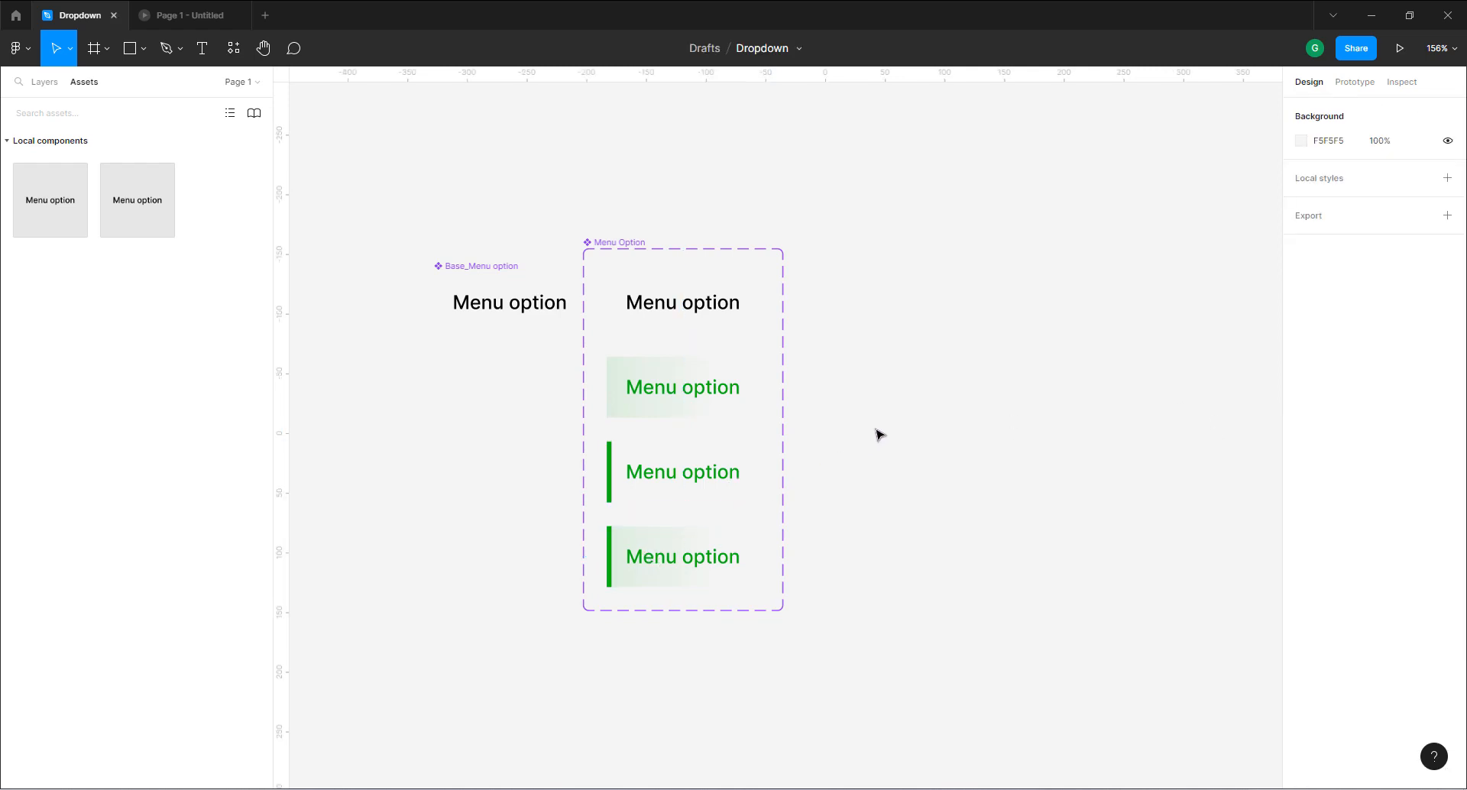
{"action": "left_click", "coordinate": [651, 309]}
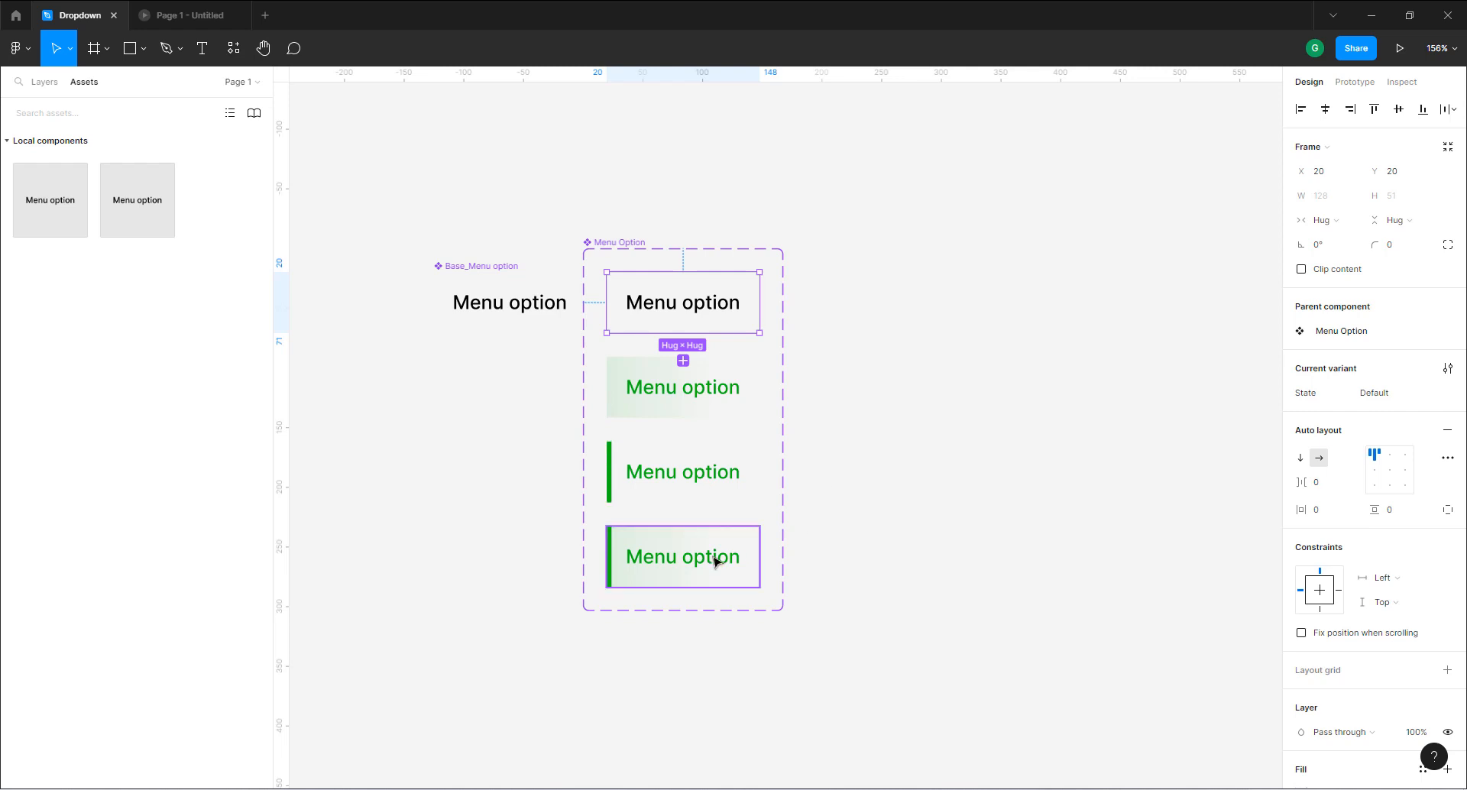
{"action": "left_click", "coordinate": [861, 357]}
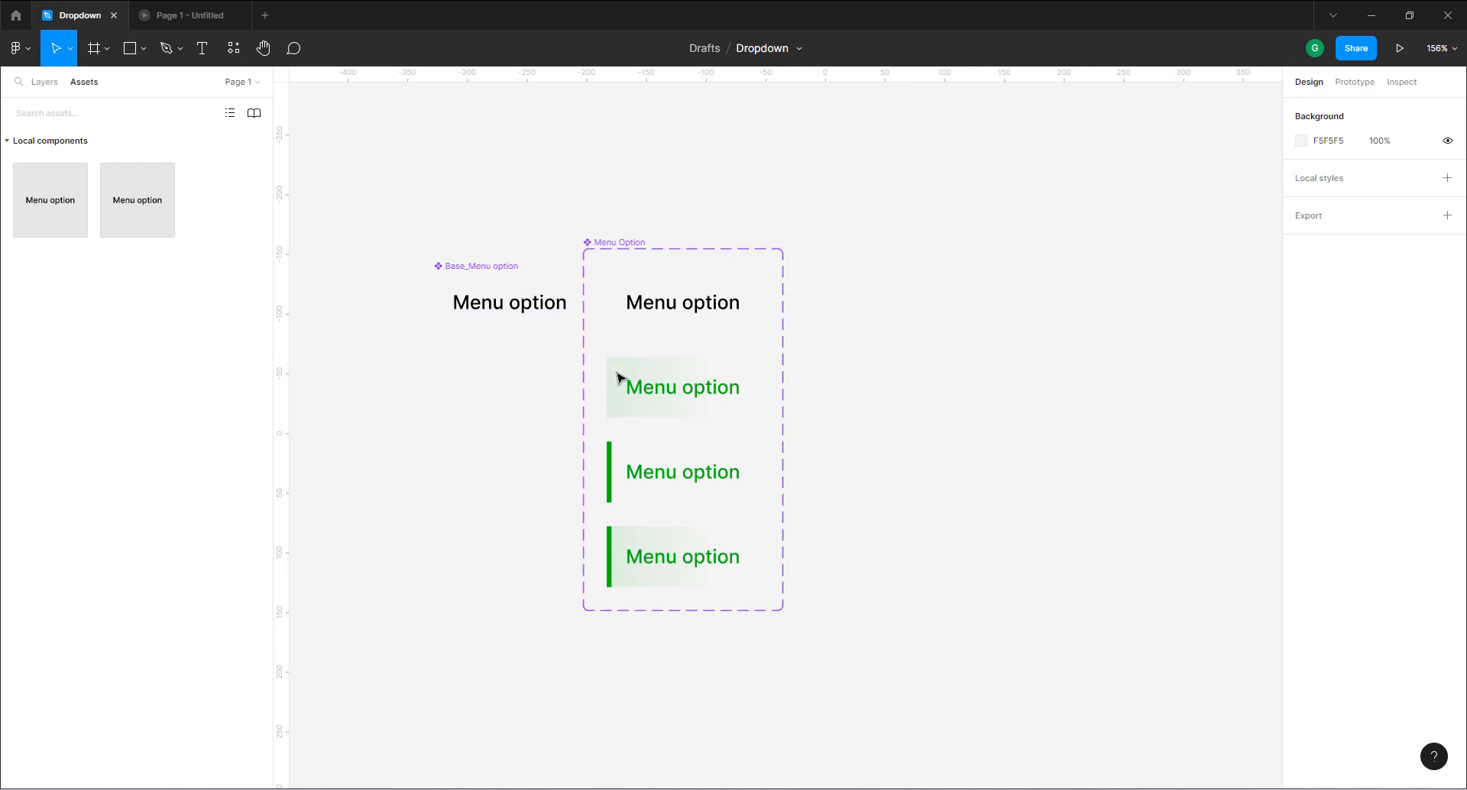
Create a prototype interaction on the Default variant that changes it to the Hover state while hovering.
{"action": "left_click", "coordinate": [625, 245]}
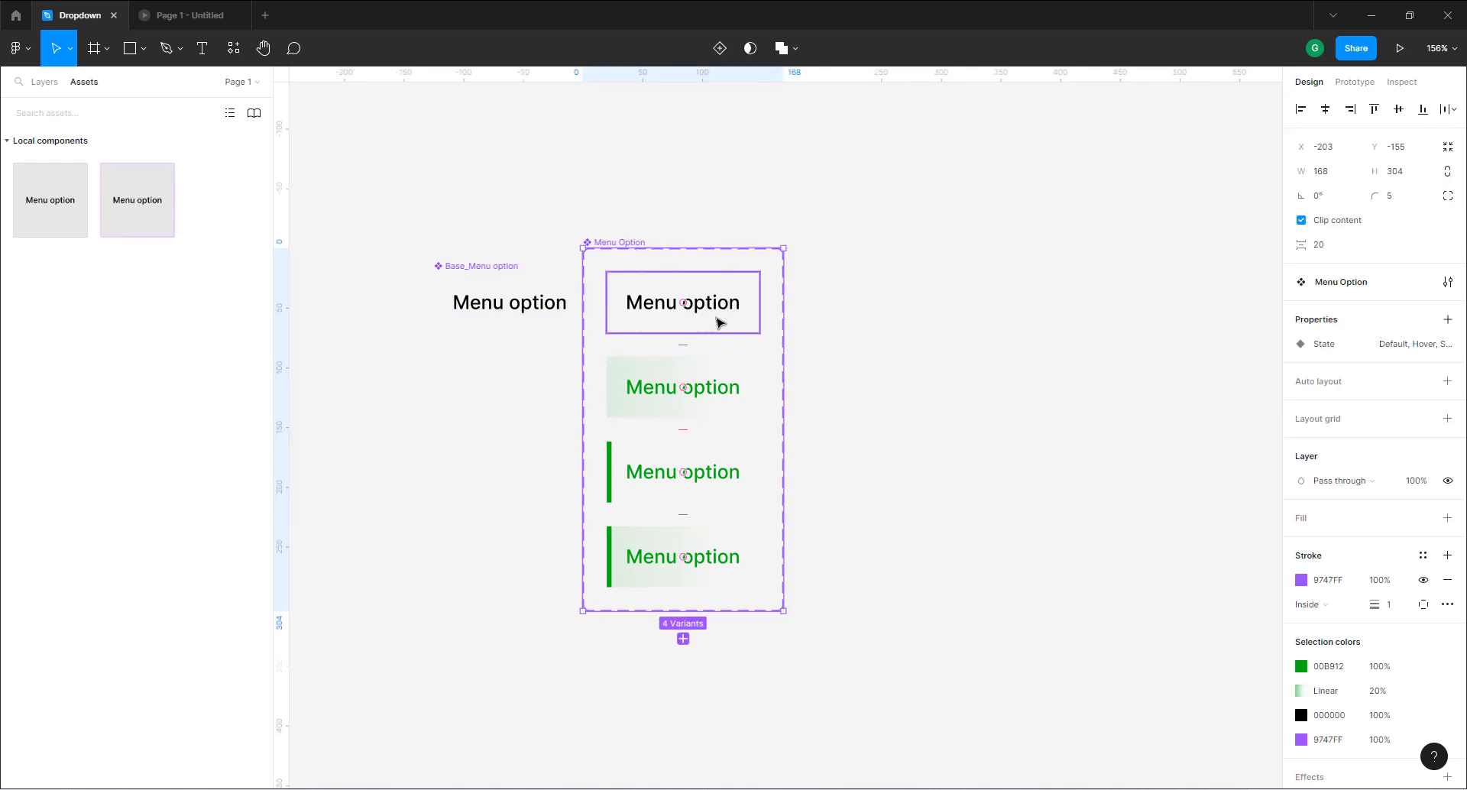
{"action": "left_click", "coordinate": [1357, 86]}
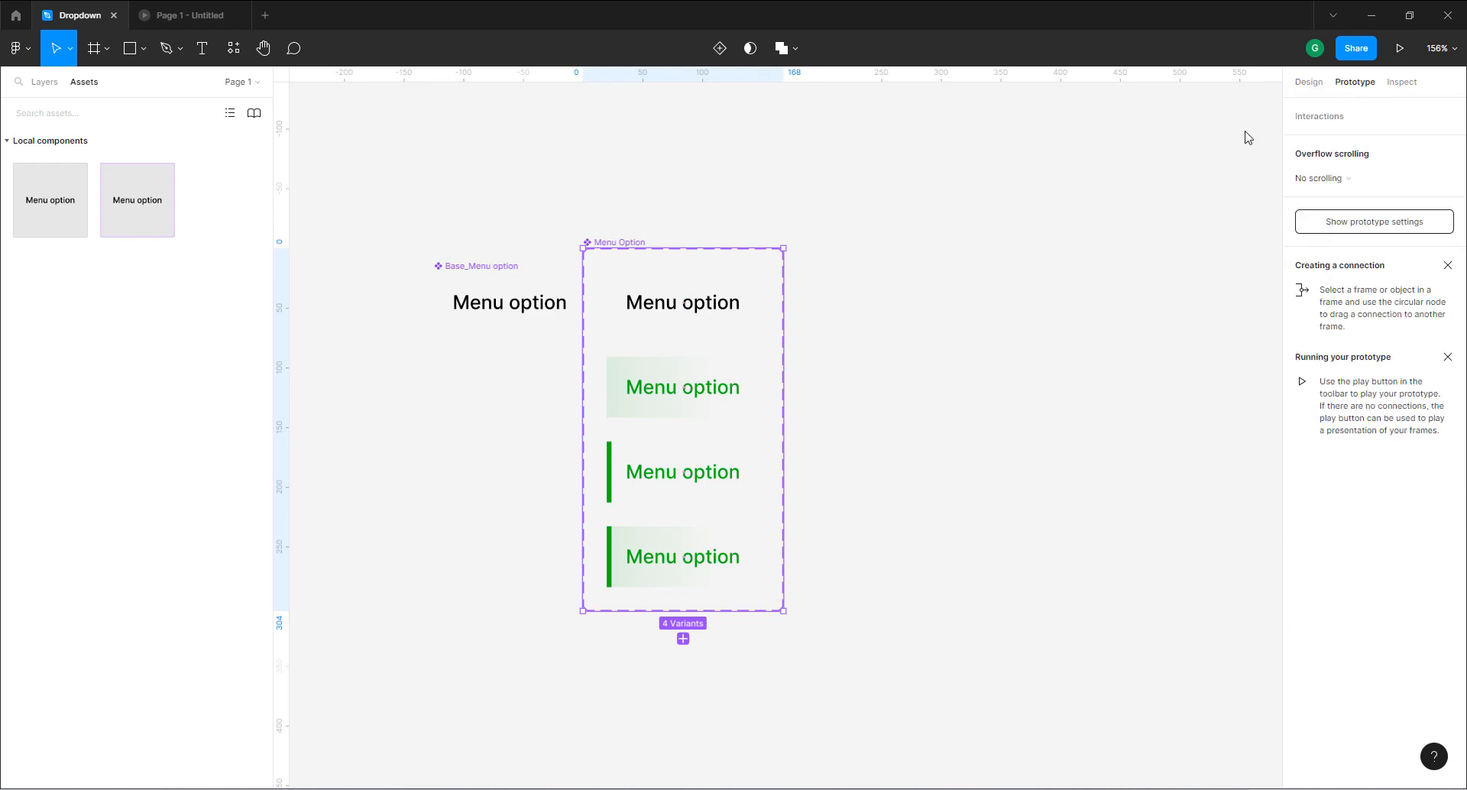
{"action": "scroll", "coordinate": [787, 569], "scroll_direction": "up", "scroll_amount": 5}
{"action": "scroll", "coordinate": [760, 534], "scroll_direction": "down", "scroll_amount": 3}
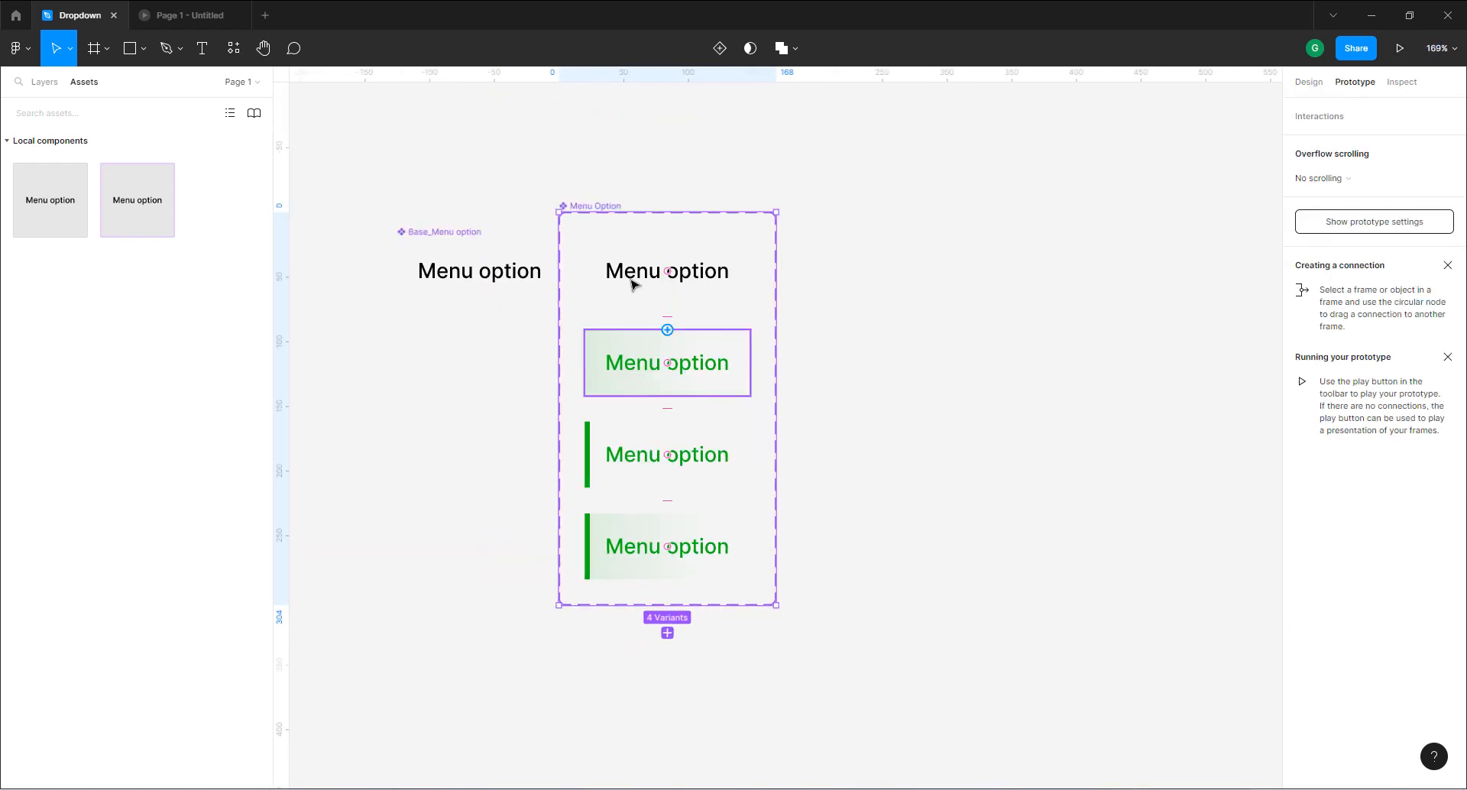
{"action": "left_click", "coordinate": [632, 287]}
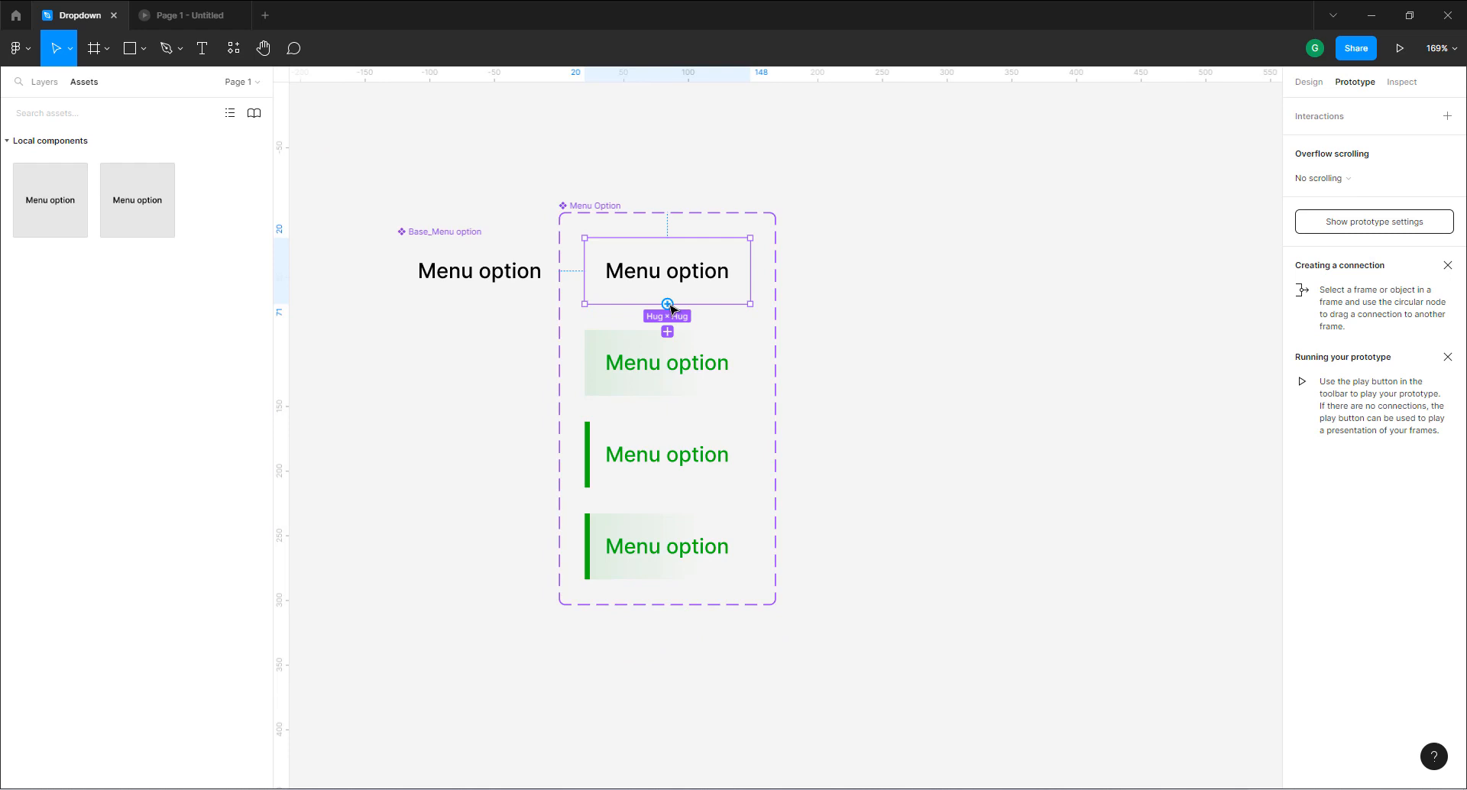
{"action": "left_click_drag", "start_coordinate": [668, 305], "coordinate": [669, 345]}
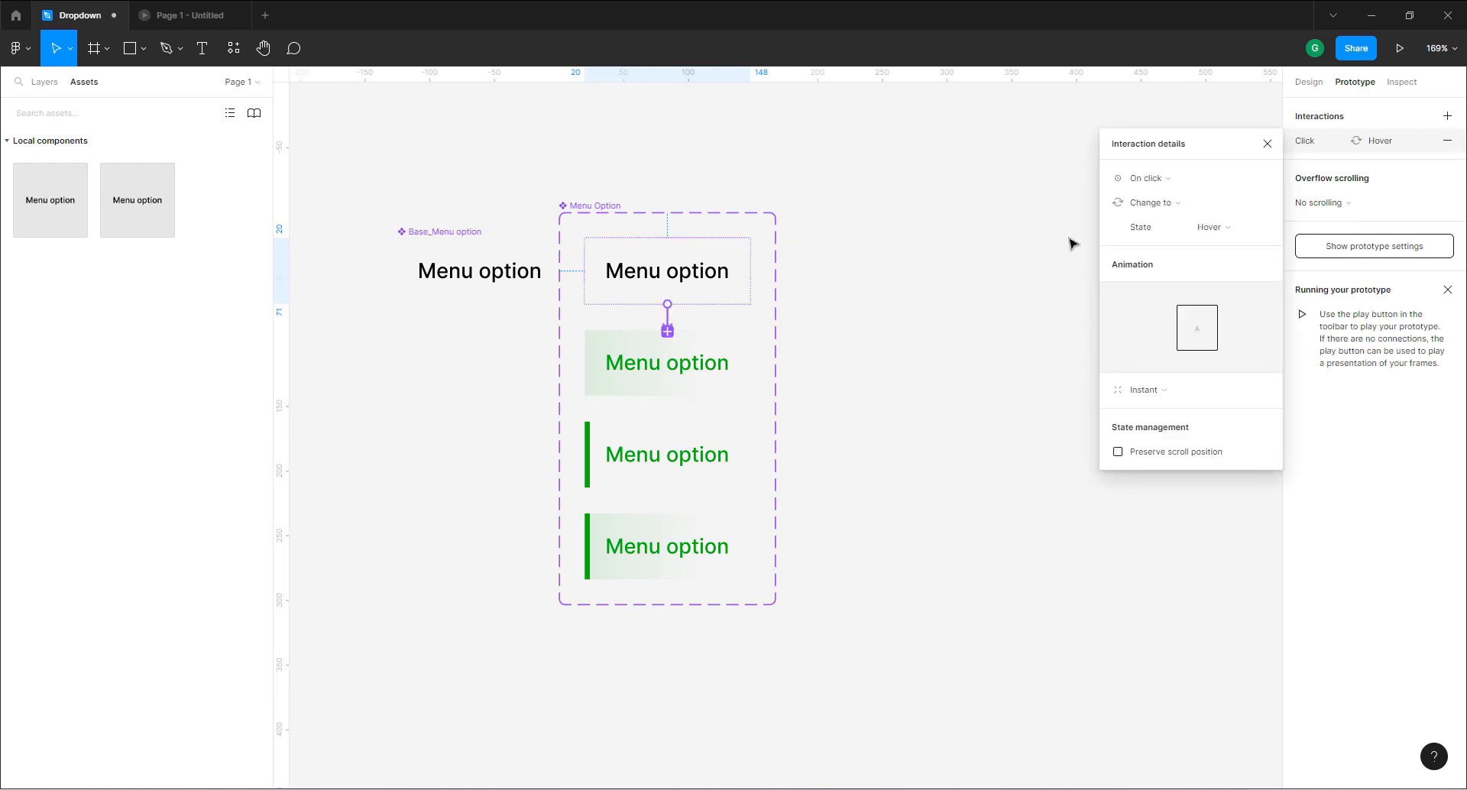
{"action": "left_click", "coordinate": [1148, 179]}
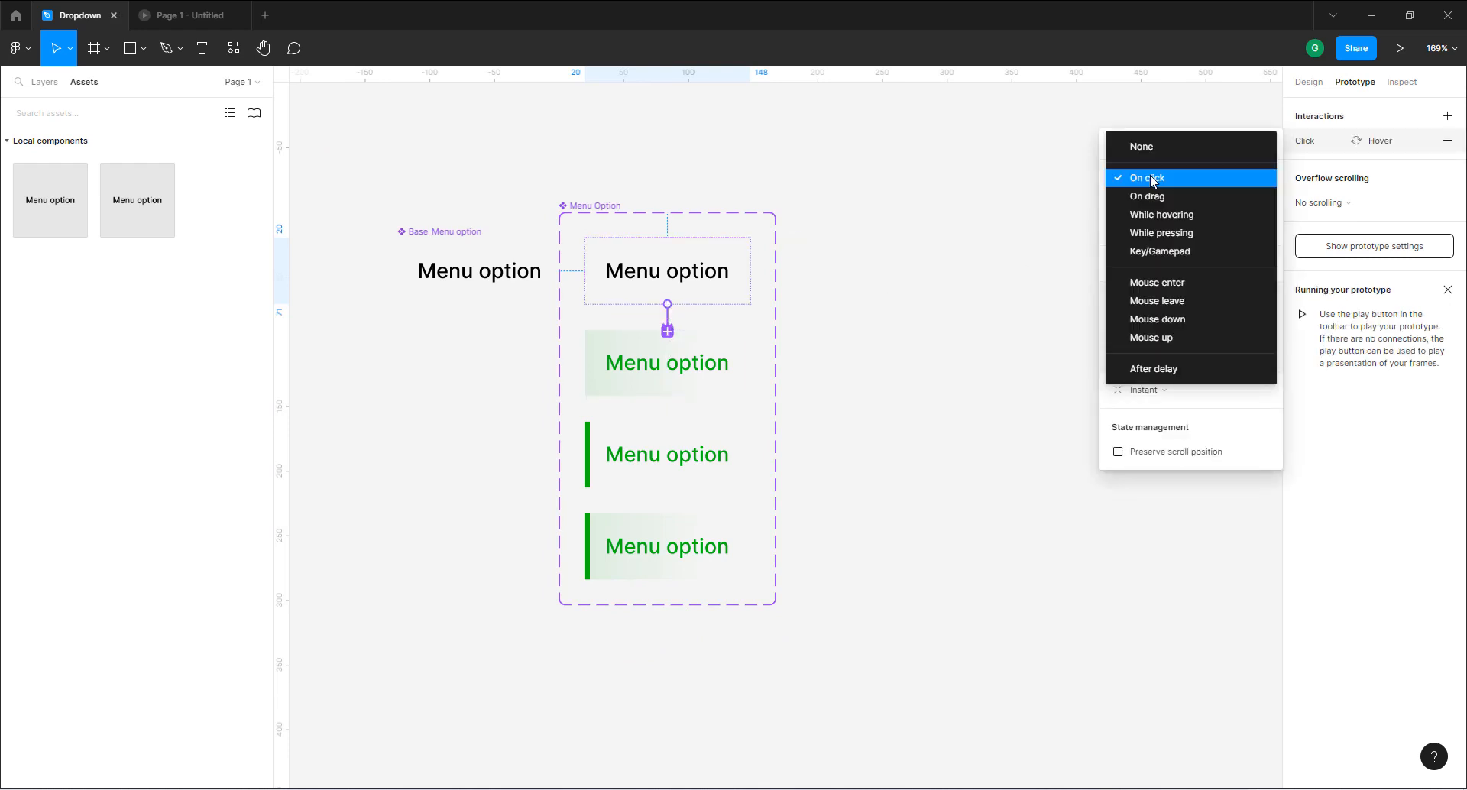
{"action": "left_click", "coordinate": [1167, 216]}
Set the Default-to-Hover interaction's animation to Smart animate with Ease in easing.
{"action": "left_click", "coordinate": [1152, 393]}
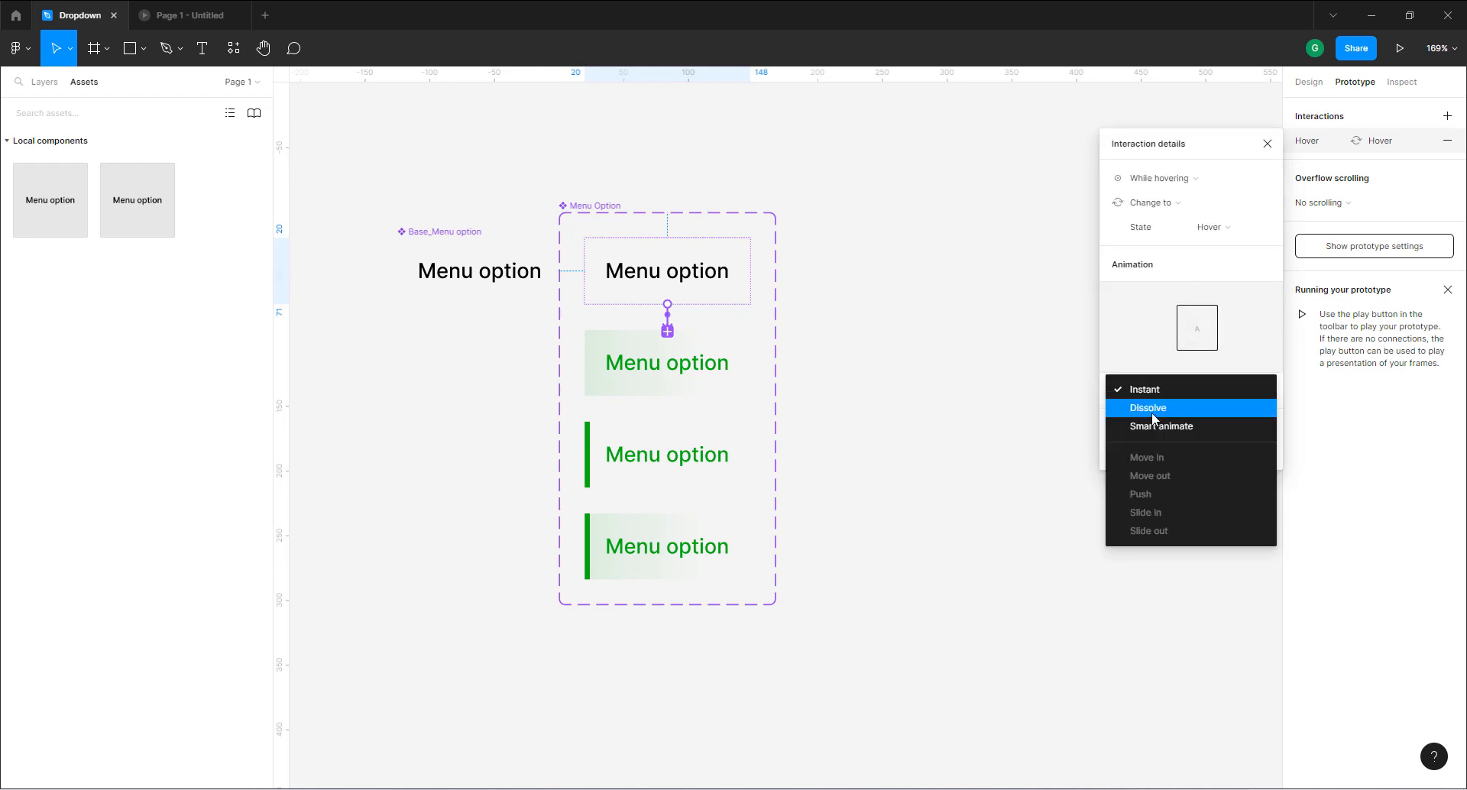
{"action": "left_click", "coordinate": [1152, 422]}
{"action": "left_click", "coordinate": [1152, 420]}
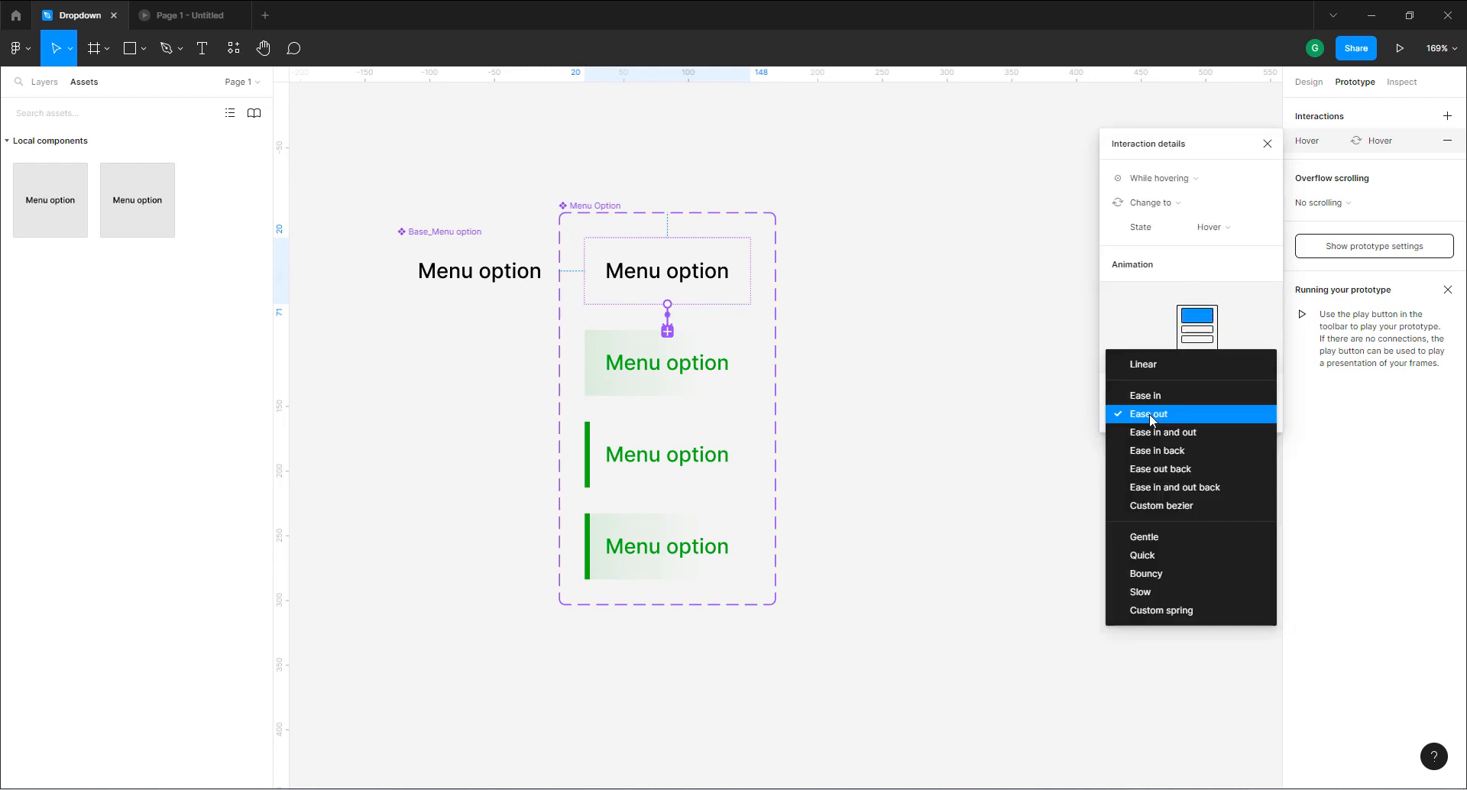
{"action": "left_click", "coordinate": [1154, 397]}
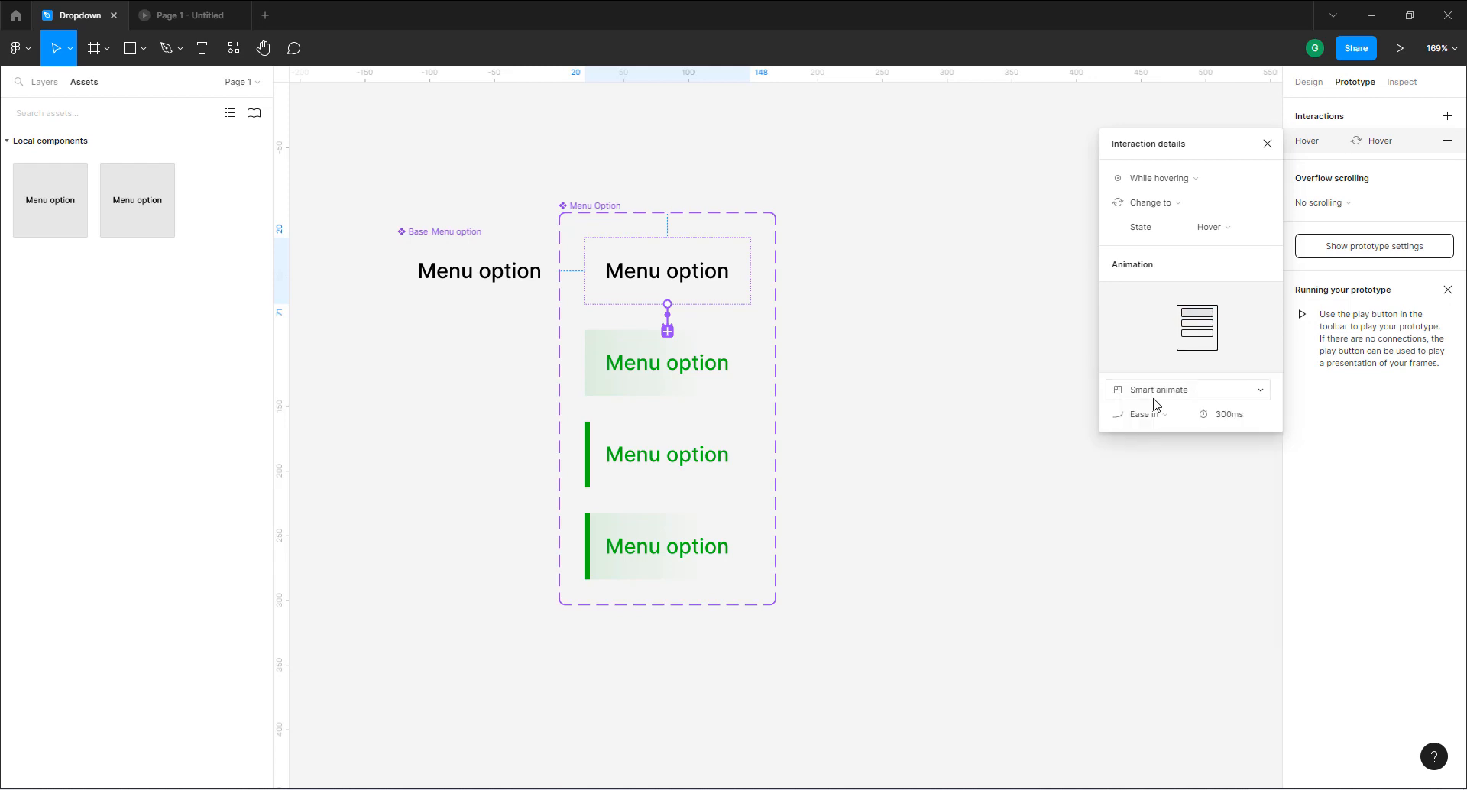
Set the duration of the Default-to-Hover animation to 150 ms.
{"action": "left_click", "coordinate": [1236, 420]}
{"action": "type", "text": "150"}
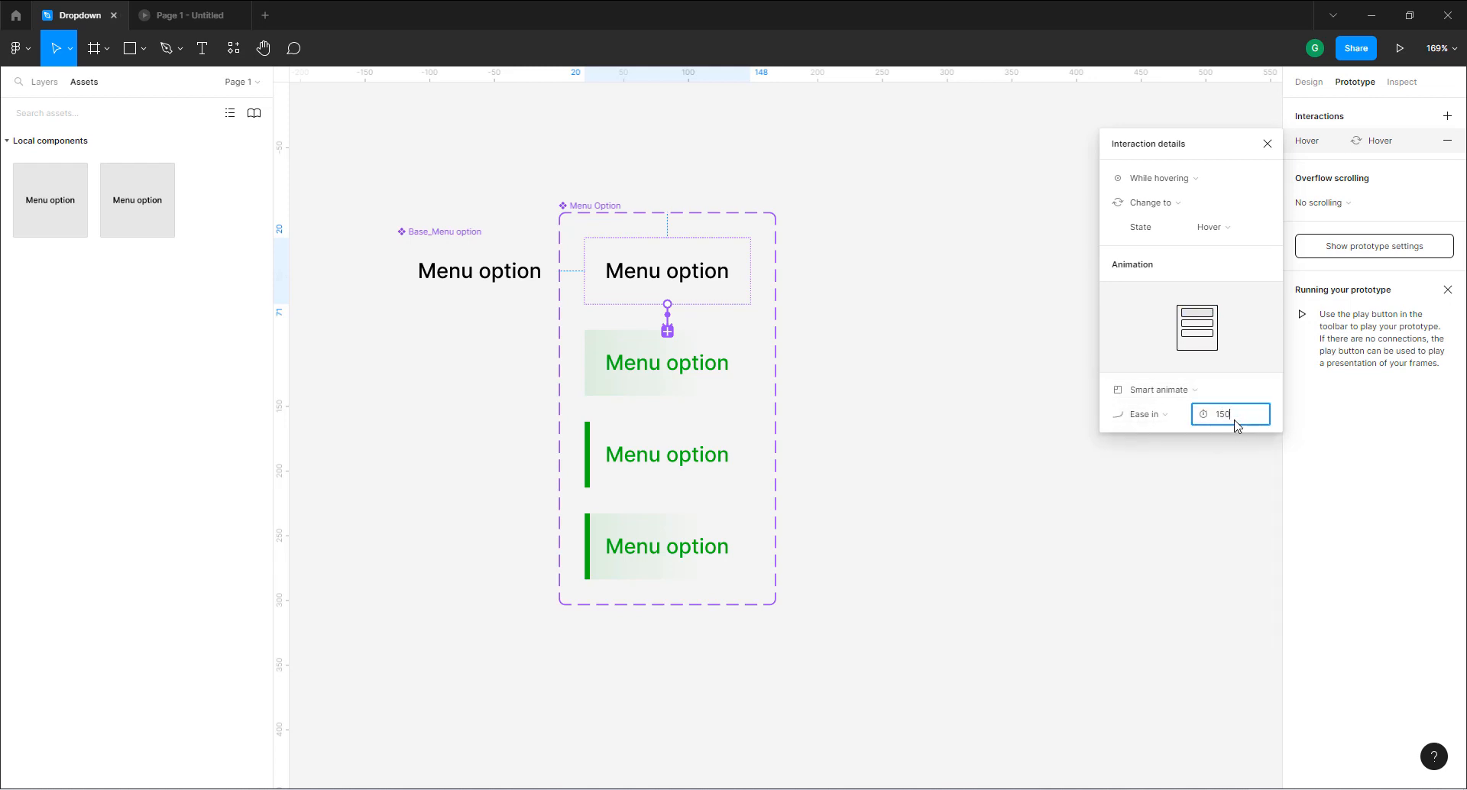
{"action": "key", "text": "Return"}
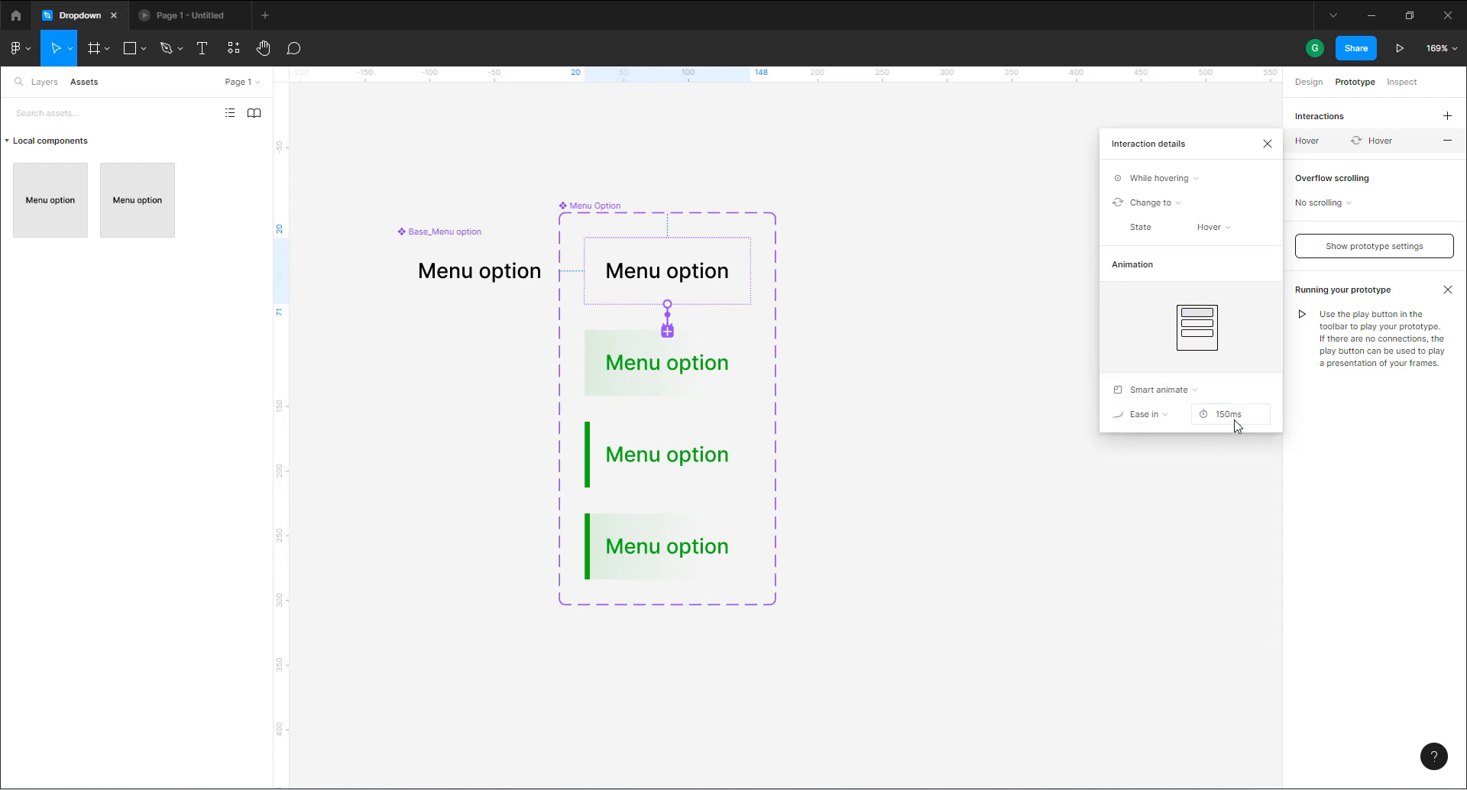
{"action": "left_click", "coordinate": [963, 307]}
Create a prototype interaction from the Hover variant that changes it to the Default state on Mouse enter.
{"action": "left_click", "coordinate": [663, 377]}
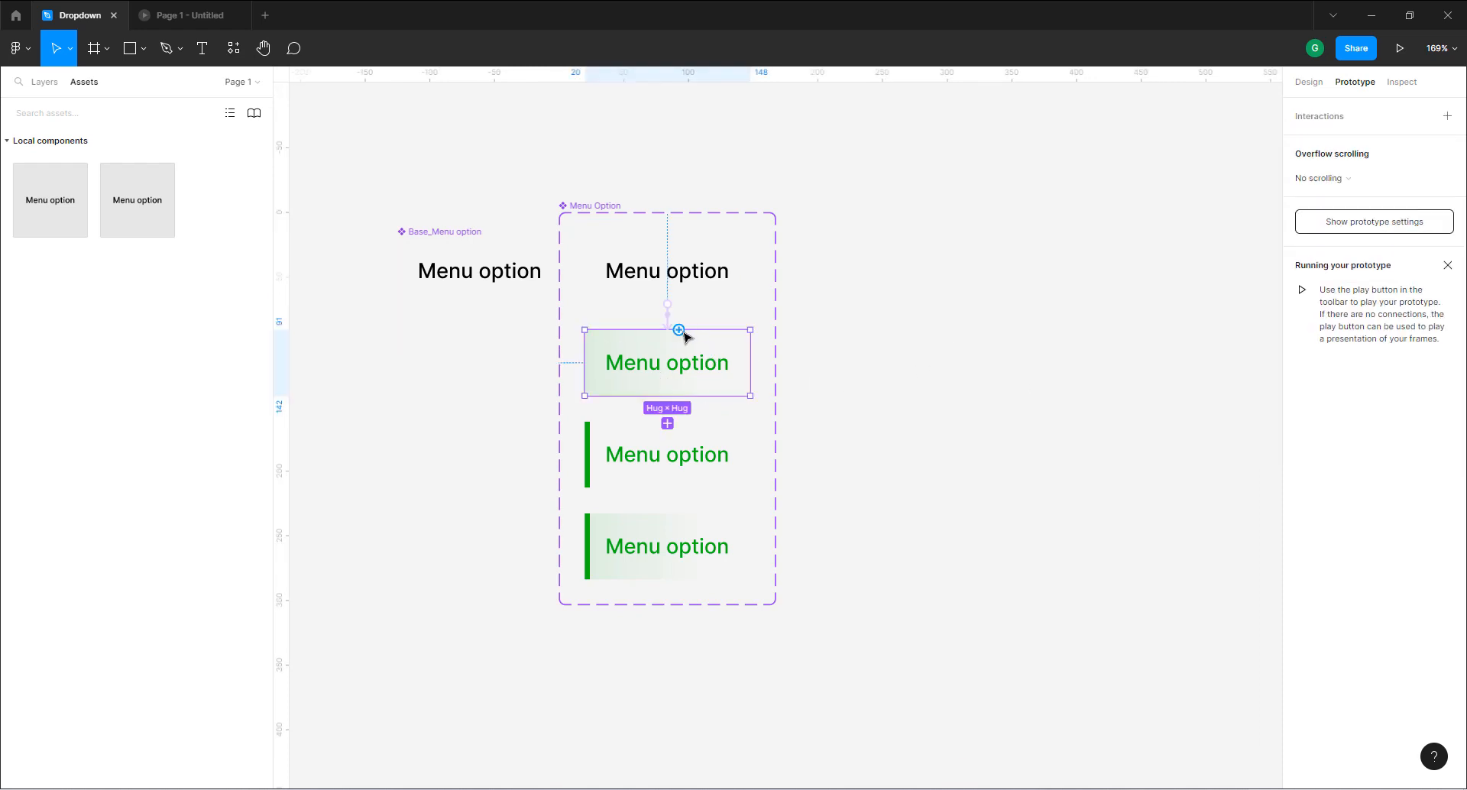
{"action": "left_click_drag", "start_coordinate": [679, 329], "coordinate": [710, 278]}
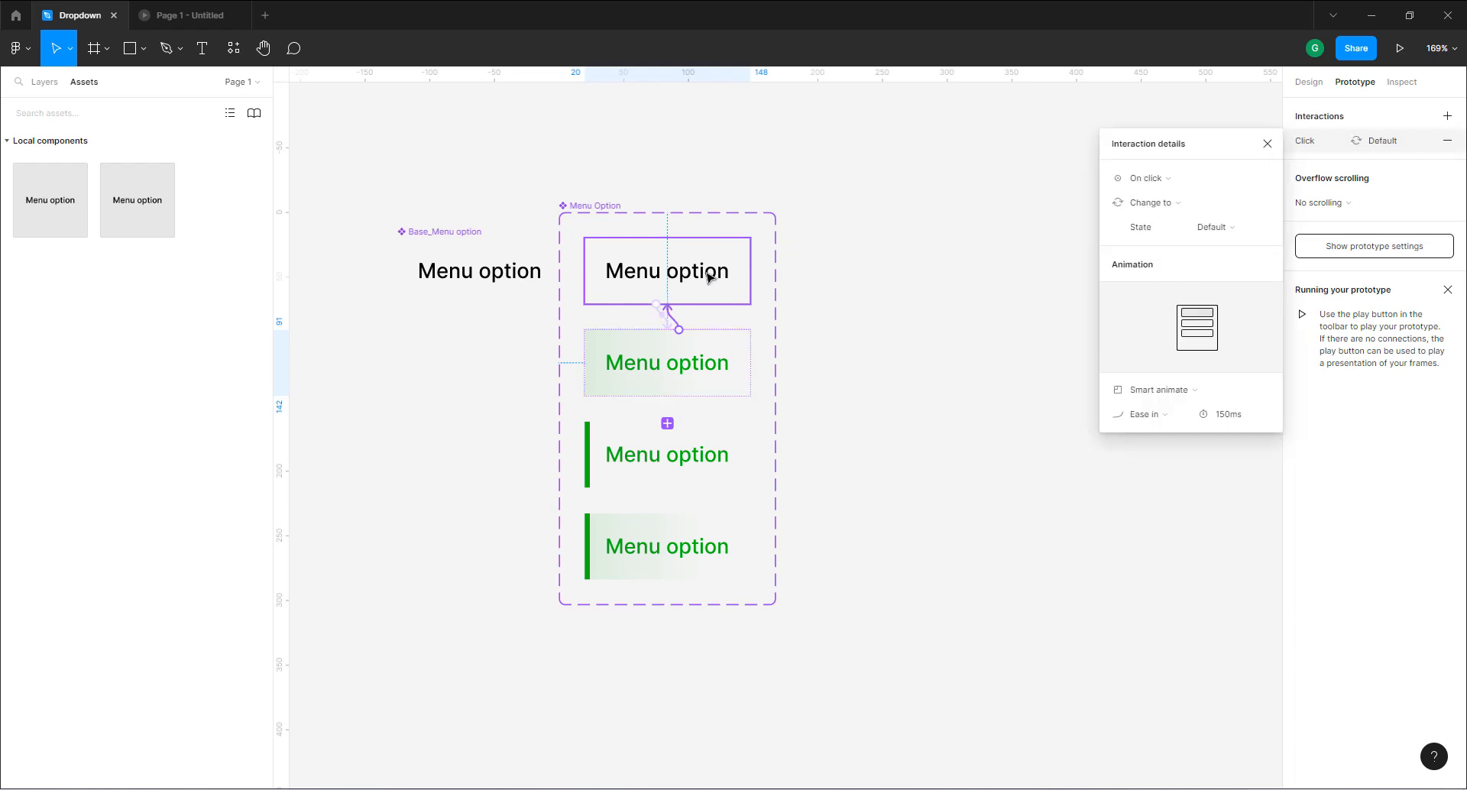
{"action": "left_click", "coordinate": [1144, 179]}
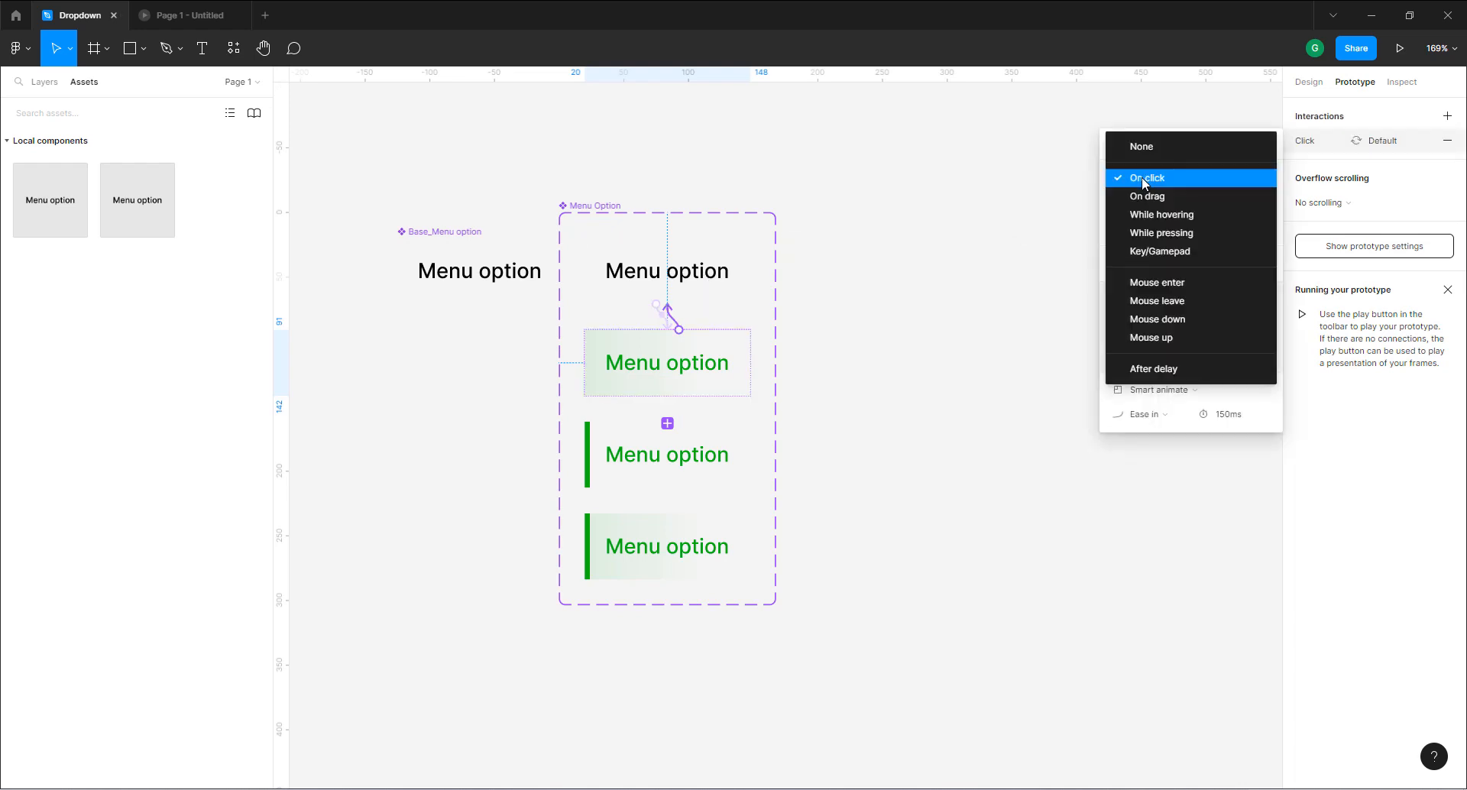
{"action": "left_click", "coordinate": [1160, 286]}
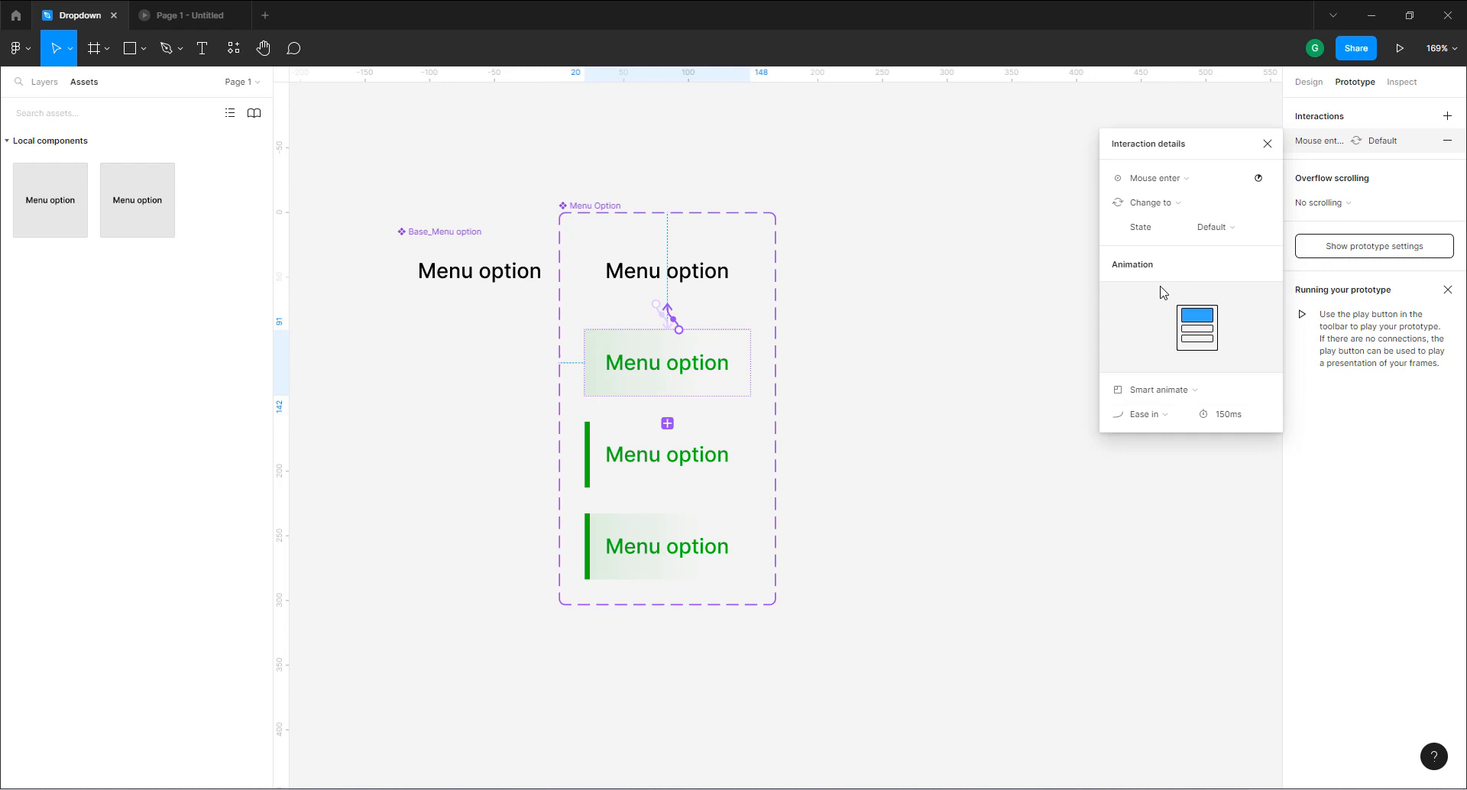
{"action": "left_click", "coordinate": [850, 348]}
Create a prototype interaction on the Selected variant that changes it to the Selected Hover state while hovering.
{"action": "left_click", "coordinate": [662, 455]}
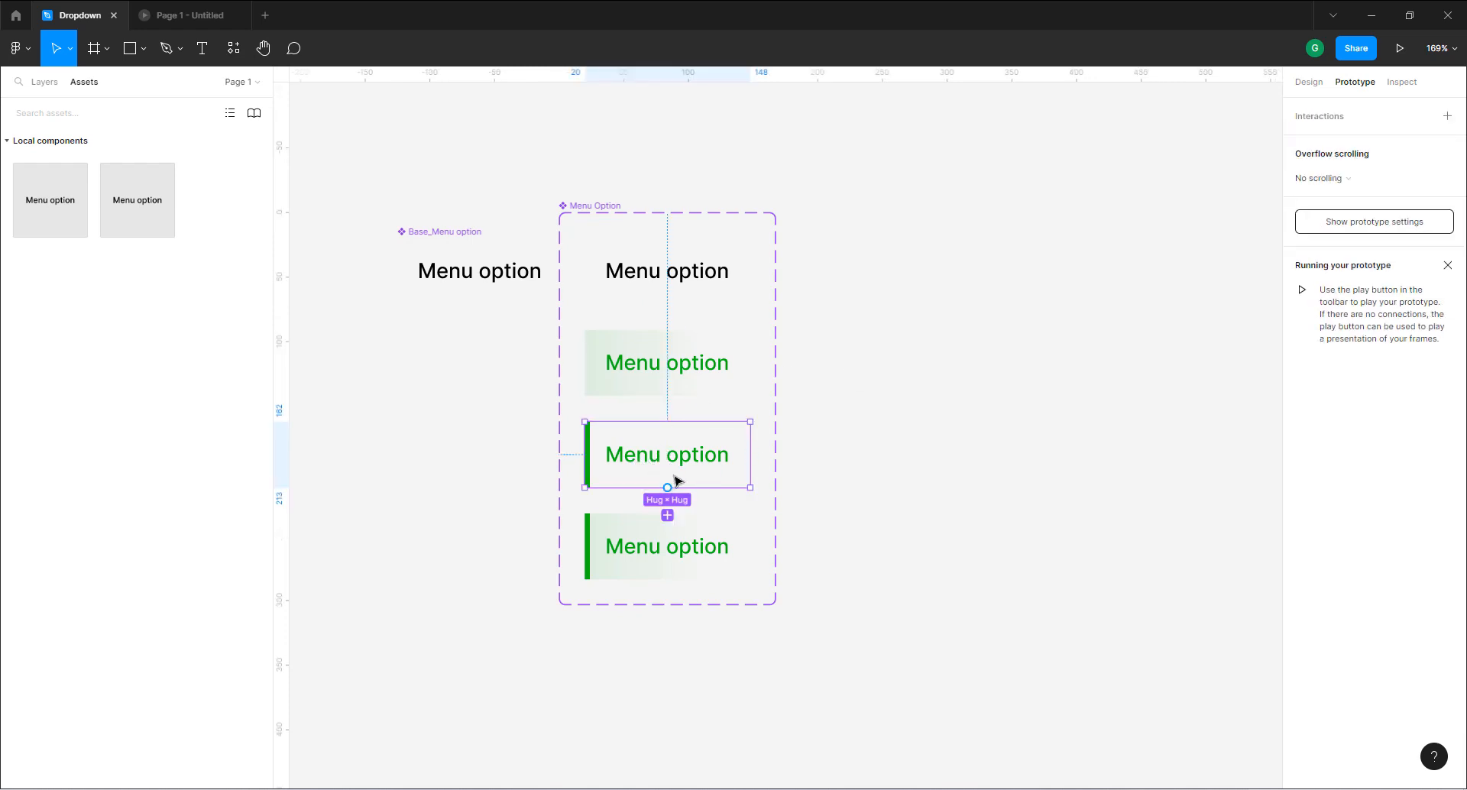
{"action": "left_click_drag", "start_coordinate": [667, 488], "coordinate": [632, 548]}
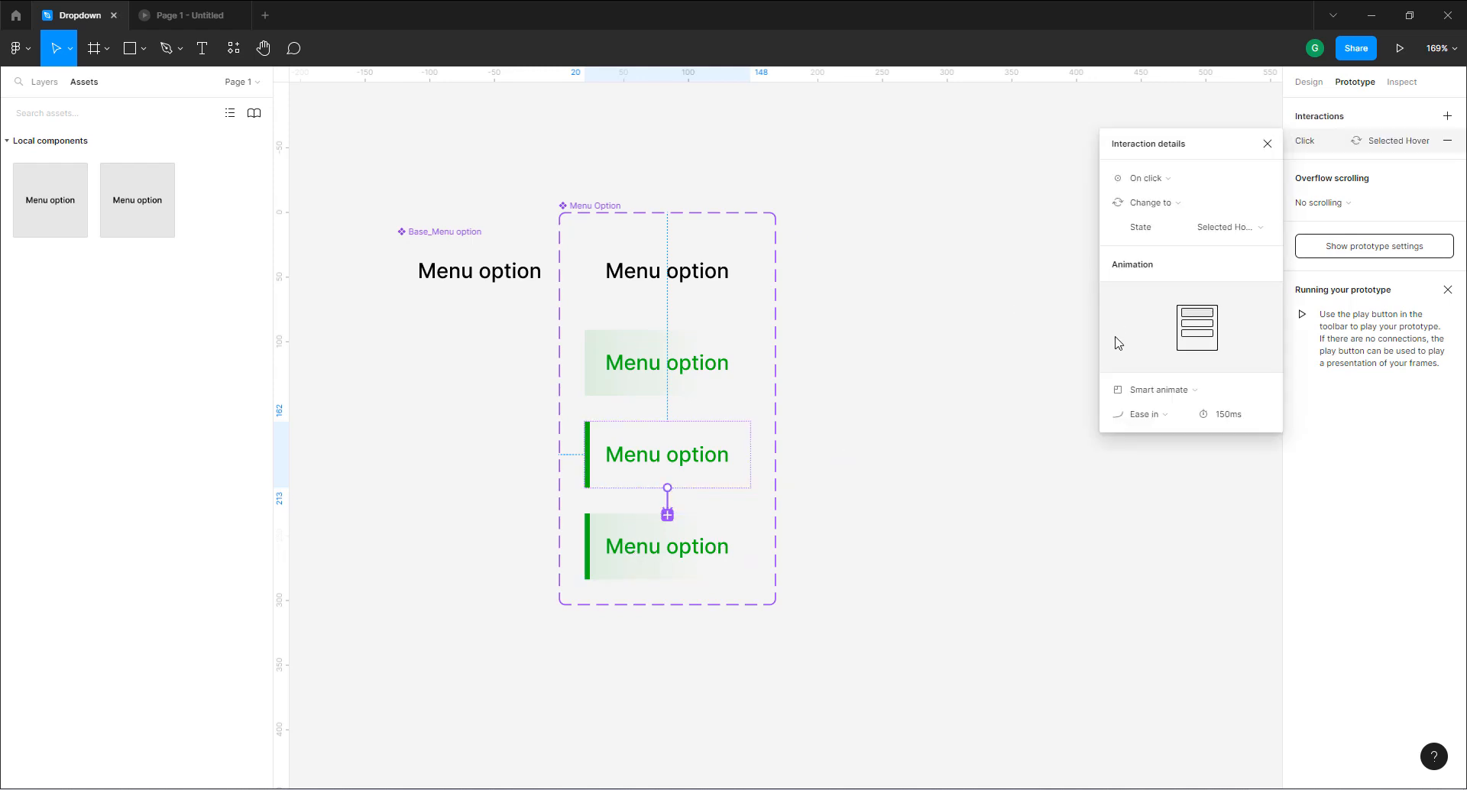
{"action": "left_click", "coordinate": [1151, 179]}
{"action": "left_click", "coordinate": [1180, 223]}
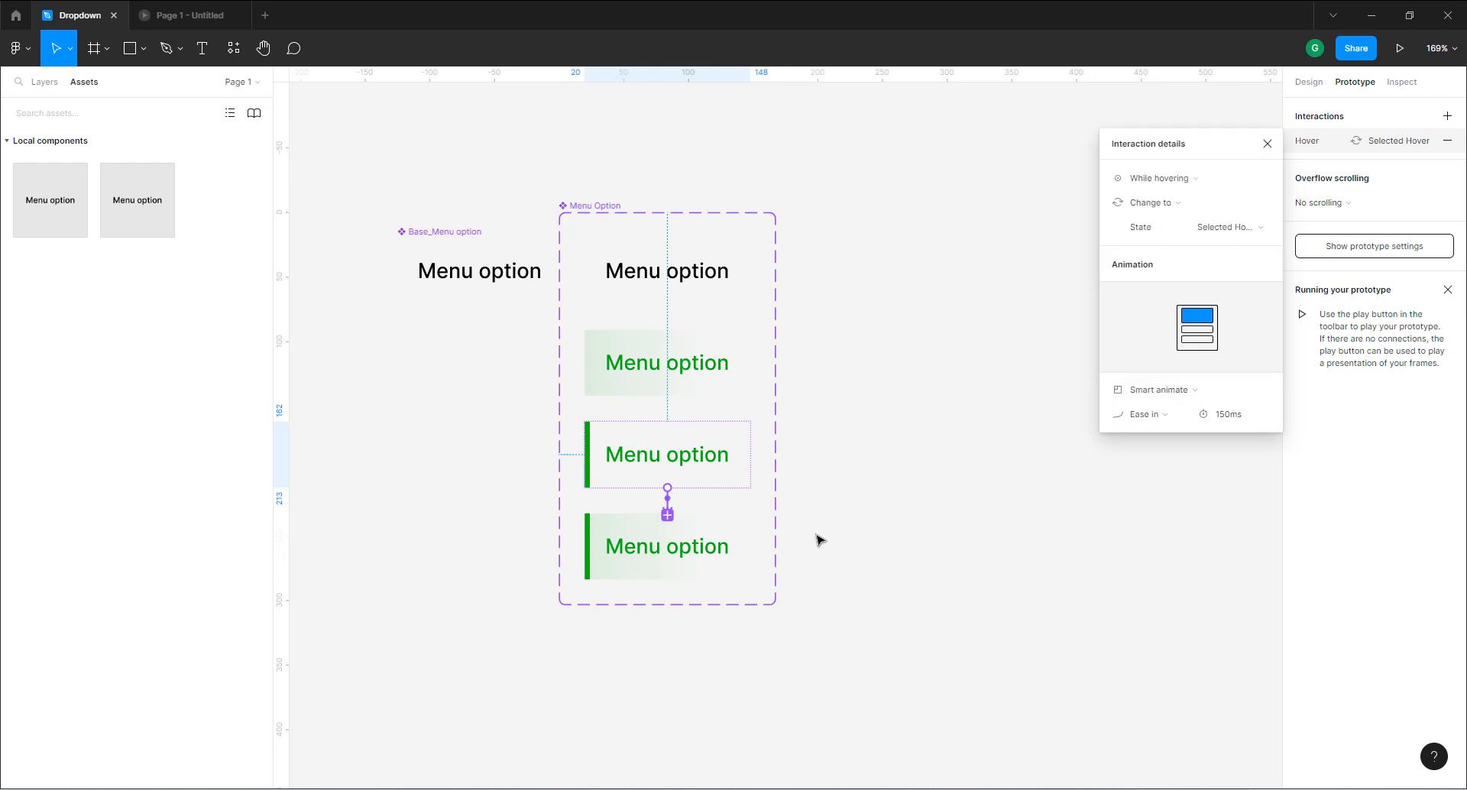
{"action": "left_click", "coordinate": [715, 543]}
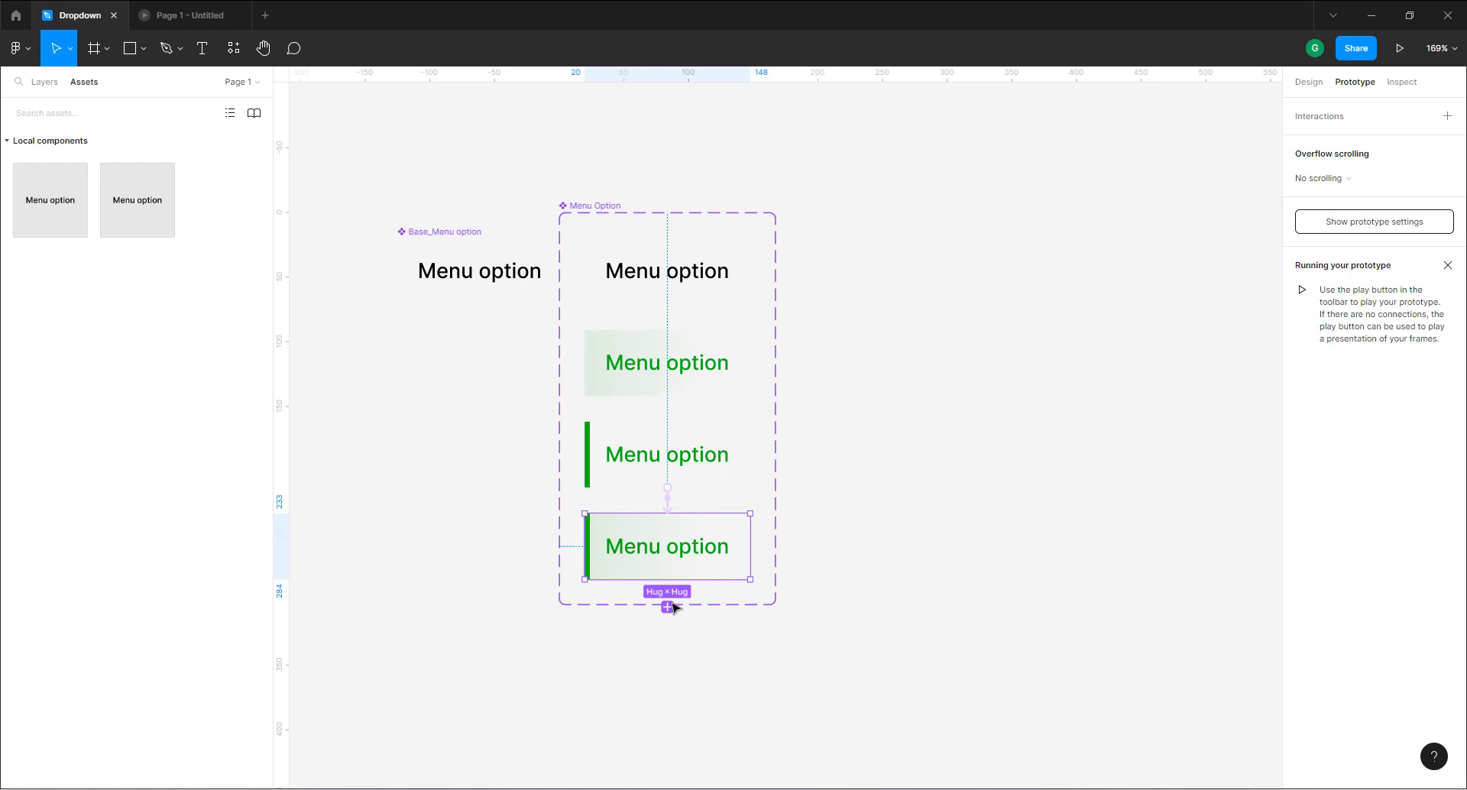
{"action": "left_click", "coordinate": [820, 567]}
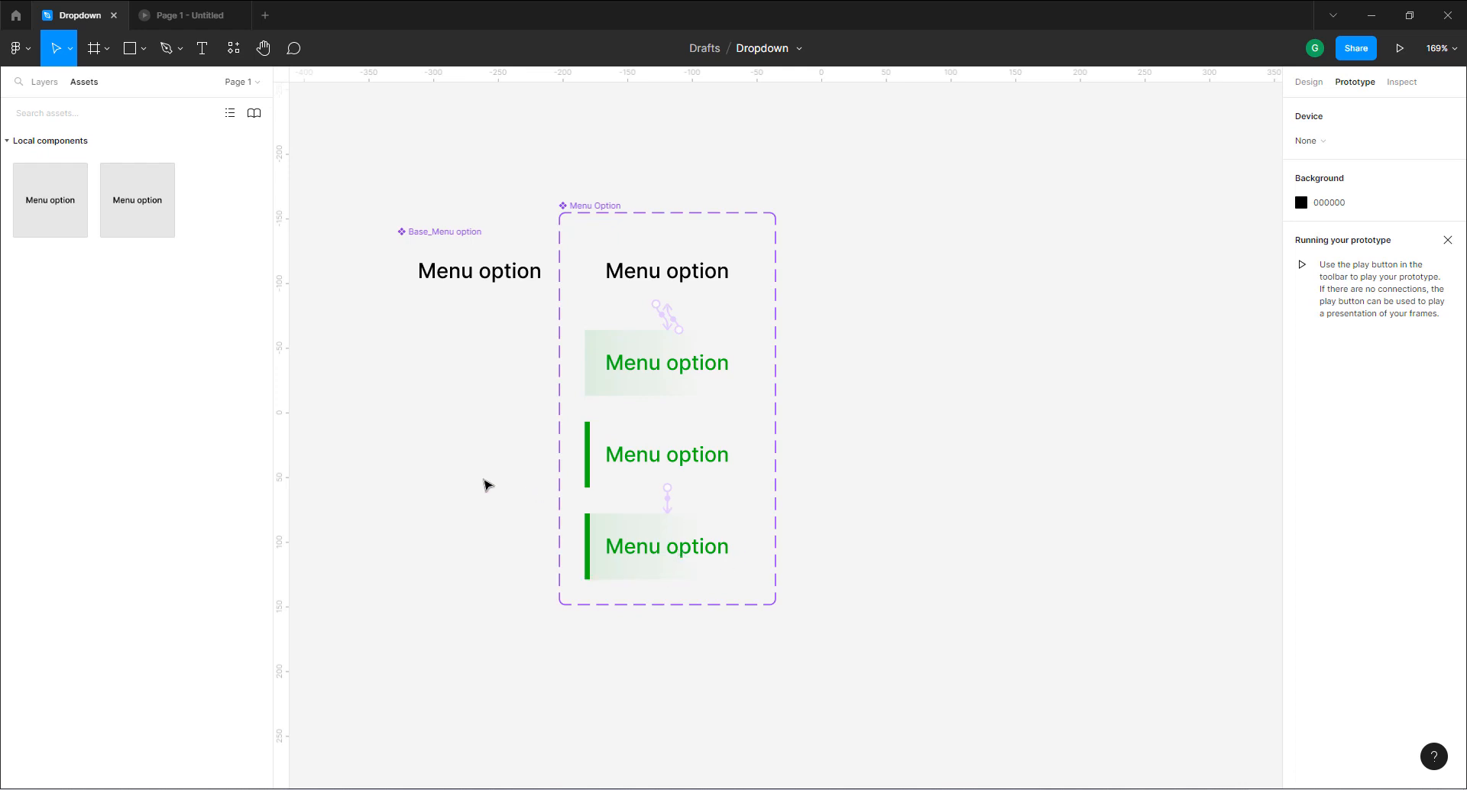
Draw a frame about 494 × 366 beside the Menu Option component set and name it Test Window.
{"action": "scroll", "coordinate": [401, 470], "scroll_direction": "down", "scroll_amount": 5}
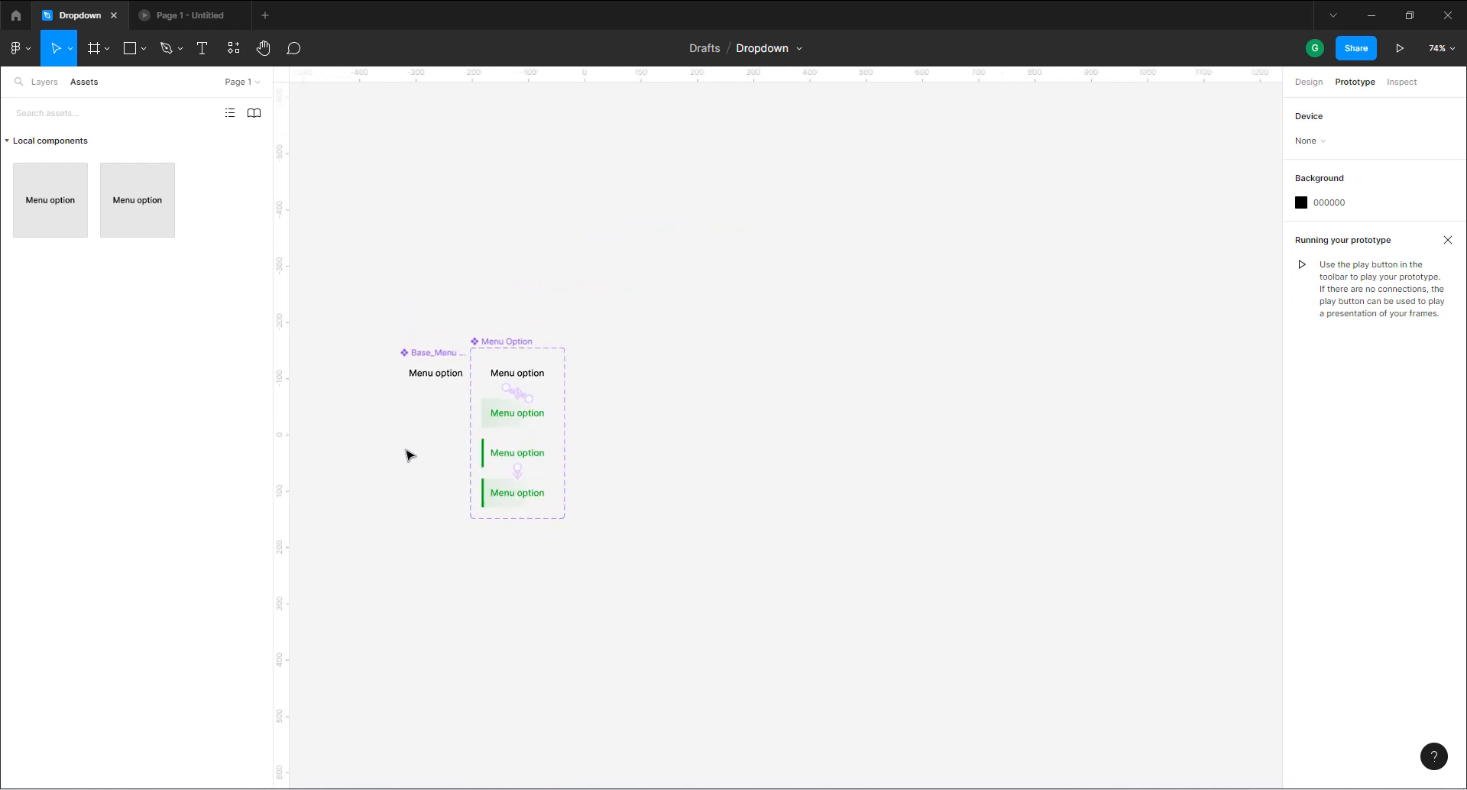
{"action": "scroll", "coordinate": [466, 491], "scroll_direction": "up", "scroll_amount": 3}
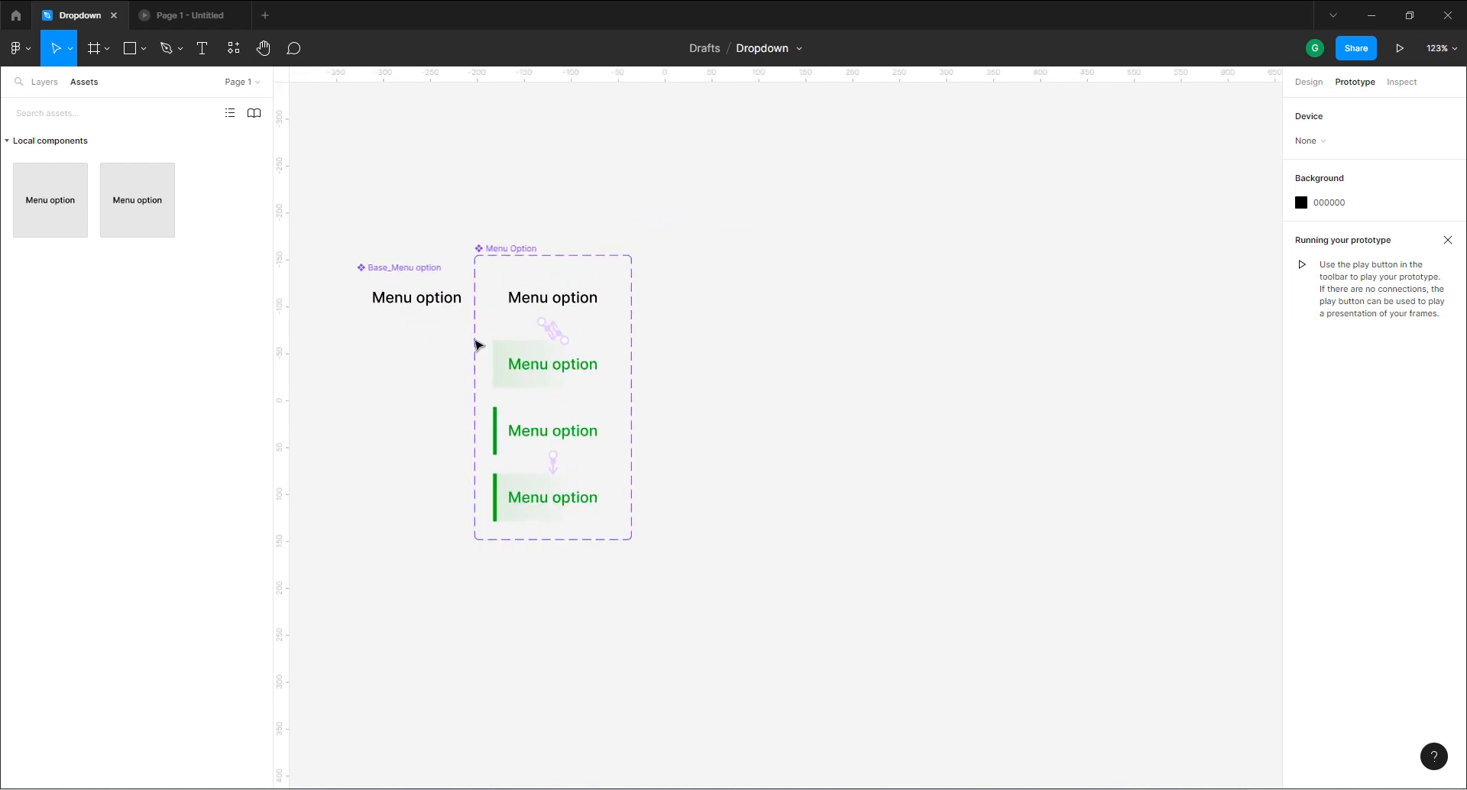
{"action": "left_click", "coordinate": [94, 51]}
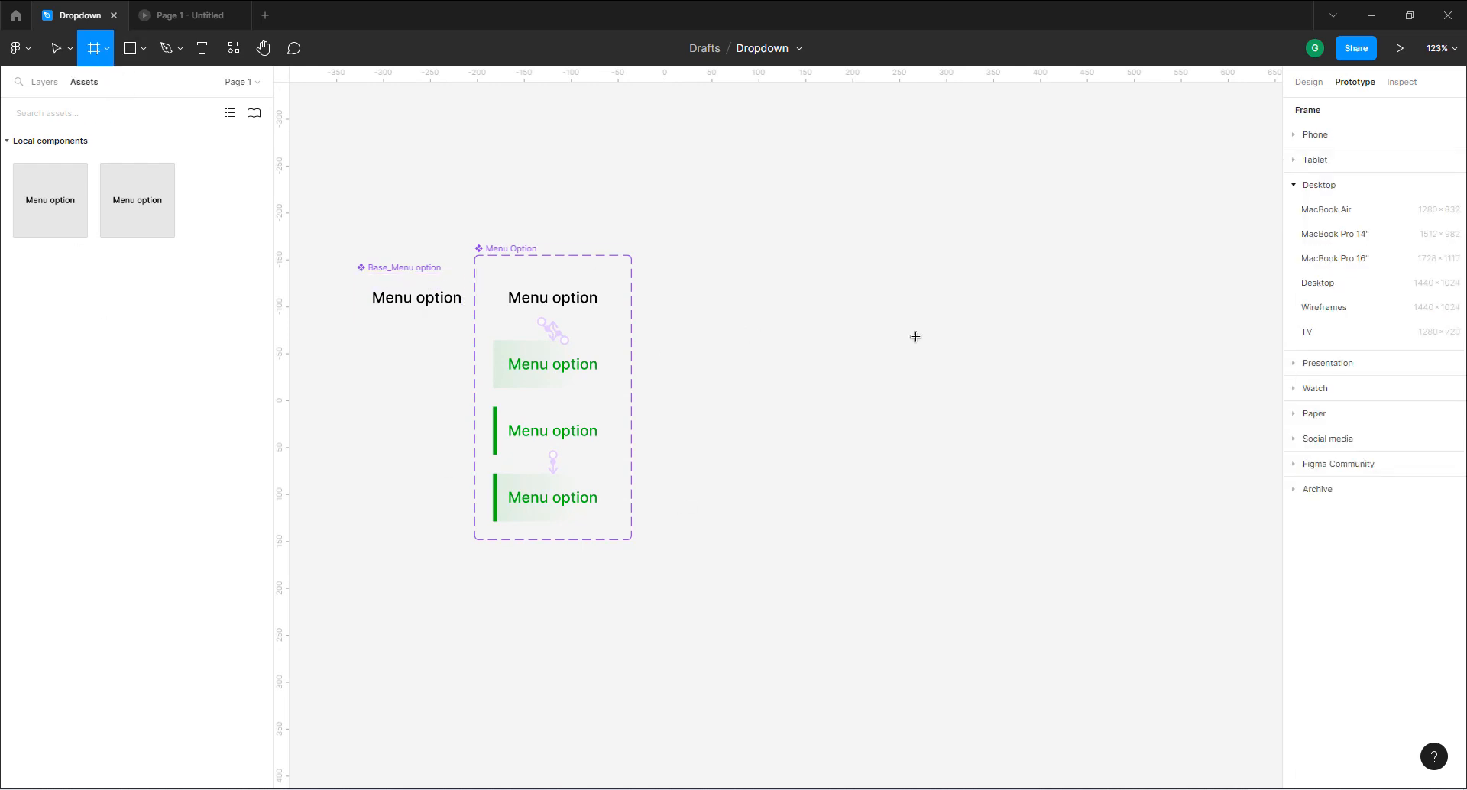
{"action": "left_click_drag", "start_coordinate": [804, 246], "coordinate": [1269, 594]}
{"action": "double_click", "coordinate": [824, 238]}
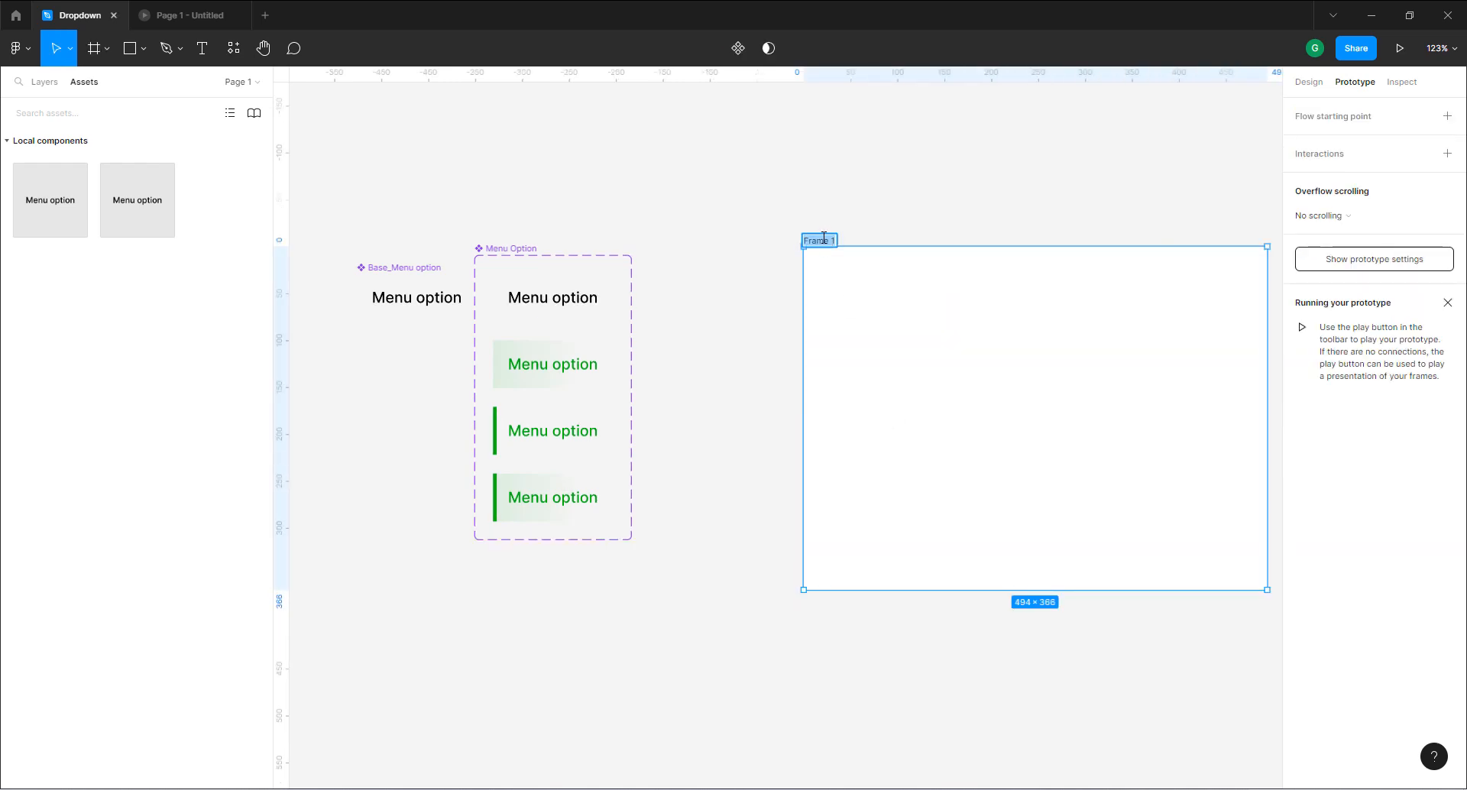
{"action": "type", "text": "Test Window"}
{"action": "key", "text": "Return"}
Place an instance of the Menu Option component near the middle of the Test Window frame.
{"action": "left_click", "coordinate": [46, 82]}
{"action": "left_click", "coordinate": [81, 84]}
{"action": "left_click_drag", "start_coordinate": [130, 205], "coordinate": [1010, 388]}
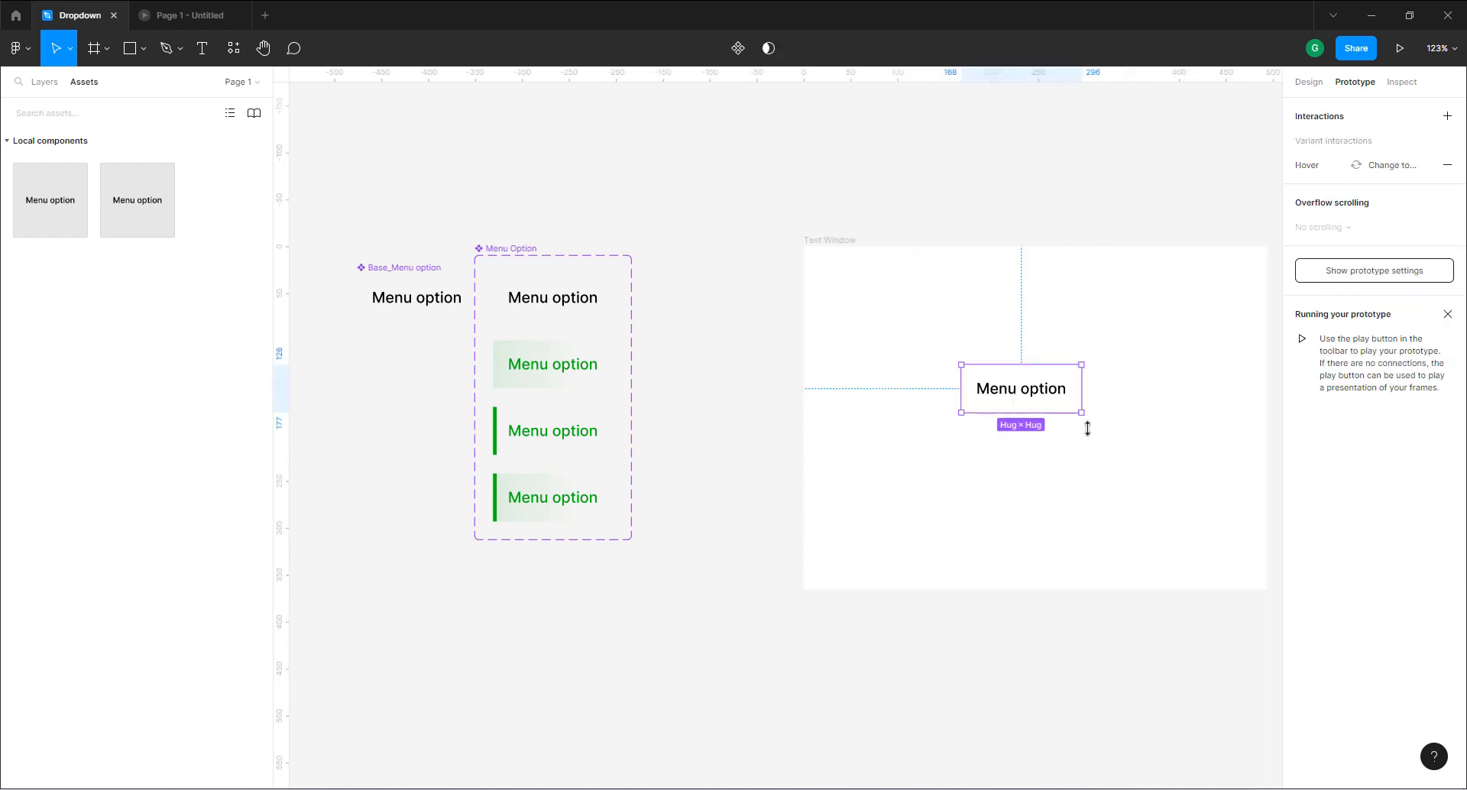
Run the Test Window prototype, scale it to fit the screen and test hovering over the menu option.
{"action": "left_click", "coordinate": [840, 239]}
{"action": "left_click", "coordinate": [1399, 49]}
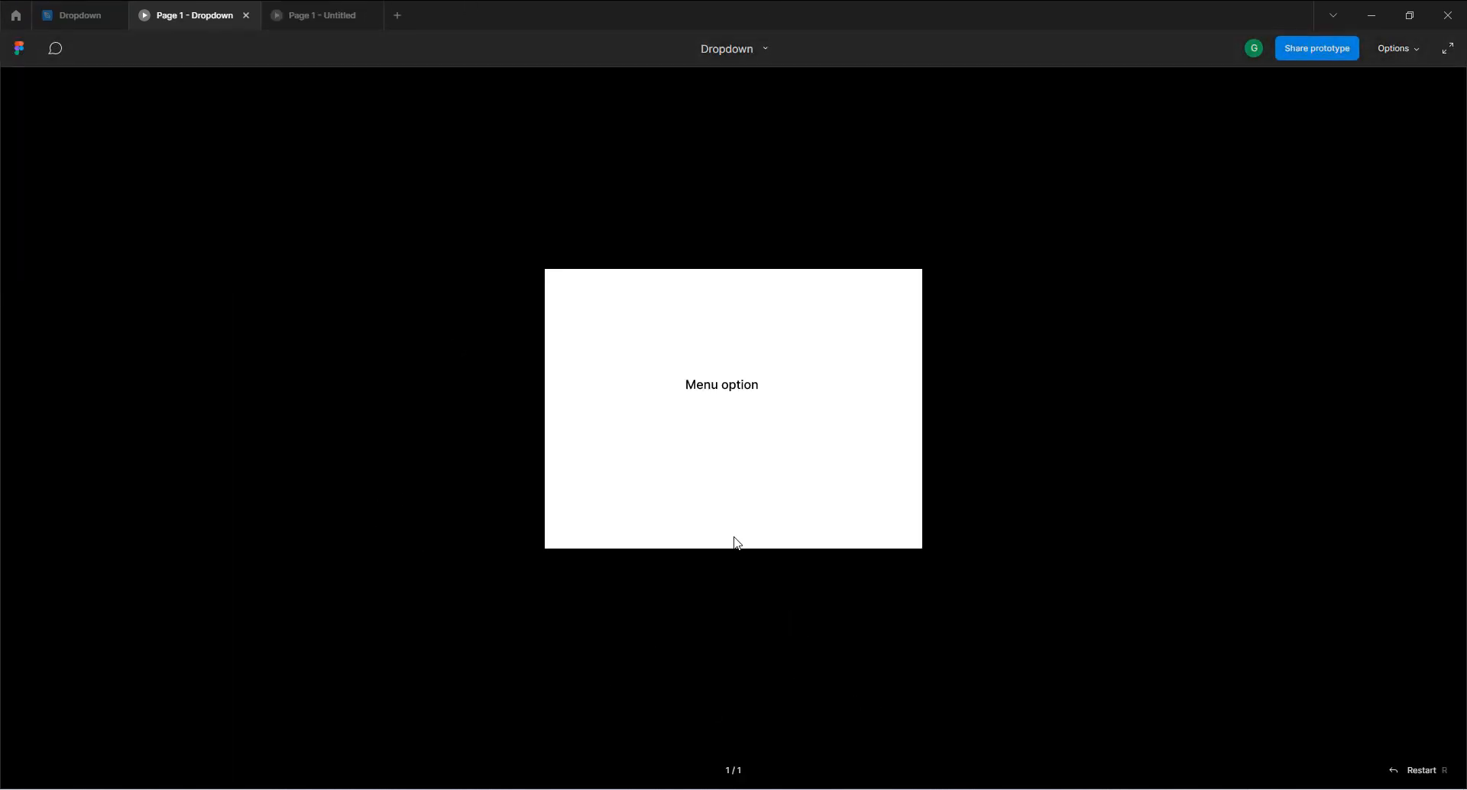
{"action": "key", "text": "z"}
{"action": "key", "text": "z"}
{"action": "key", "text": "z"}
{"action": "key", "text": "z"}
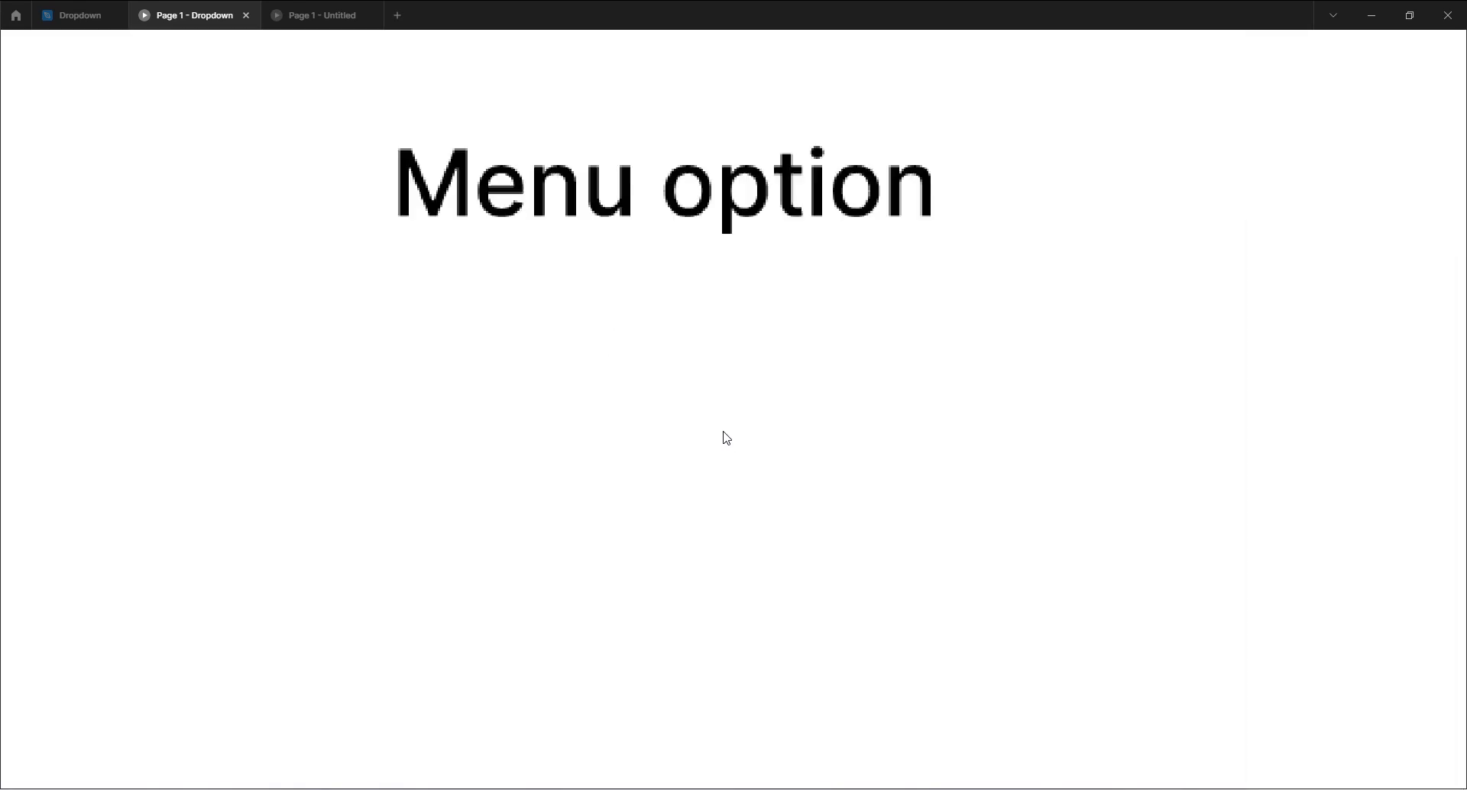
{"action": "key", "text": "z"}
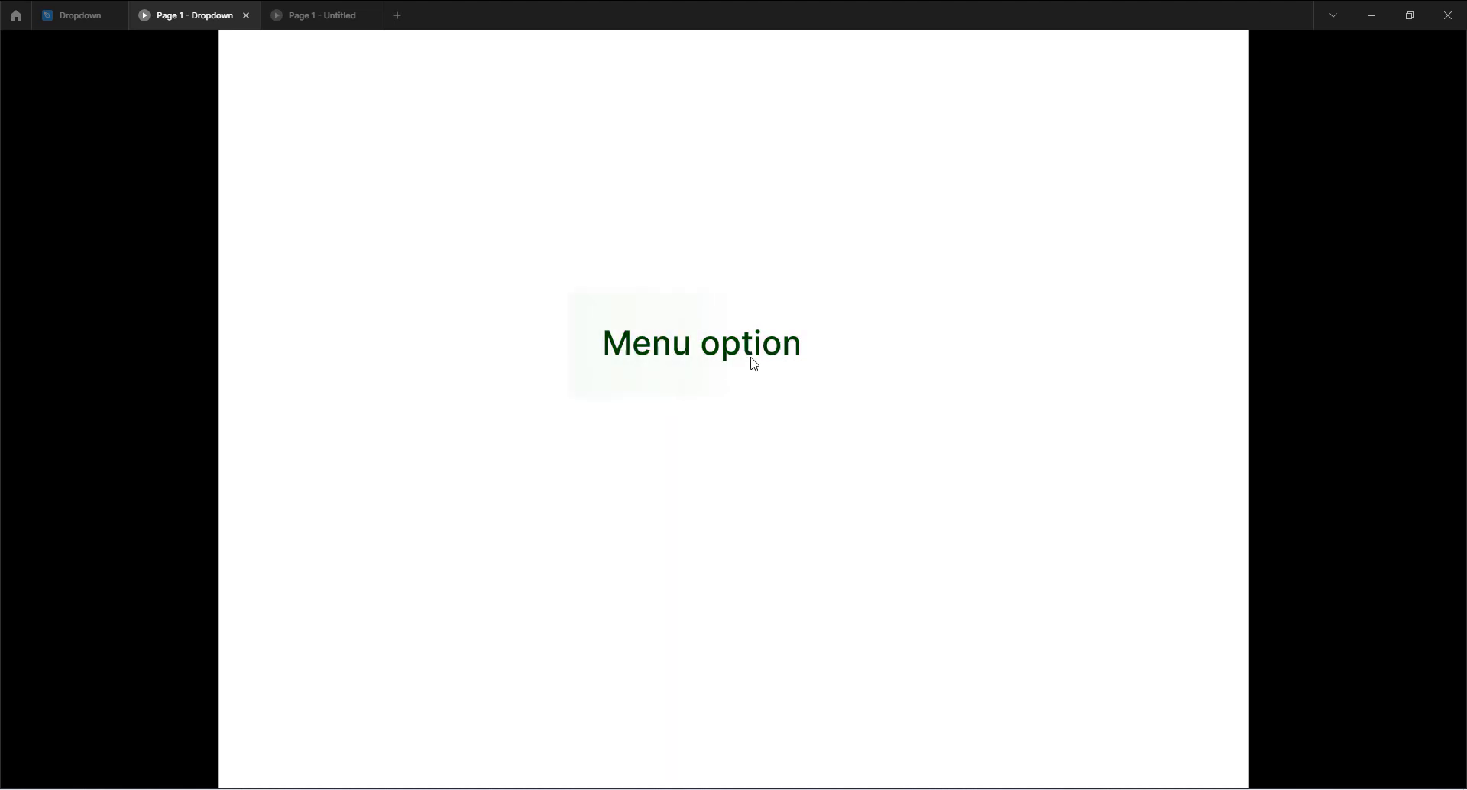
Back in the design file, change the trigger of the Hover-to-Default interaction to Mouse leave.
{"action": "left_click", "coordinate": [96, 16]}
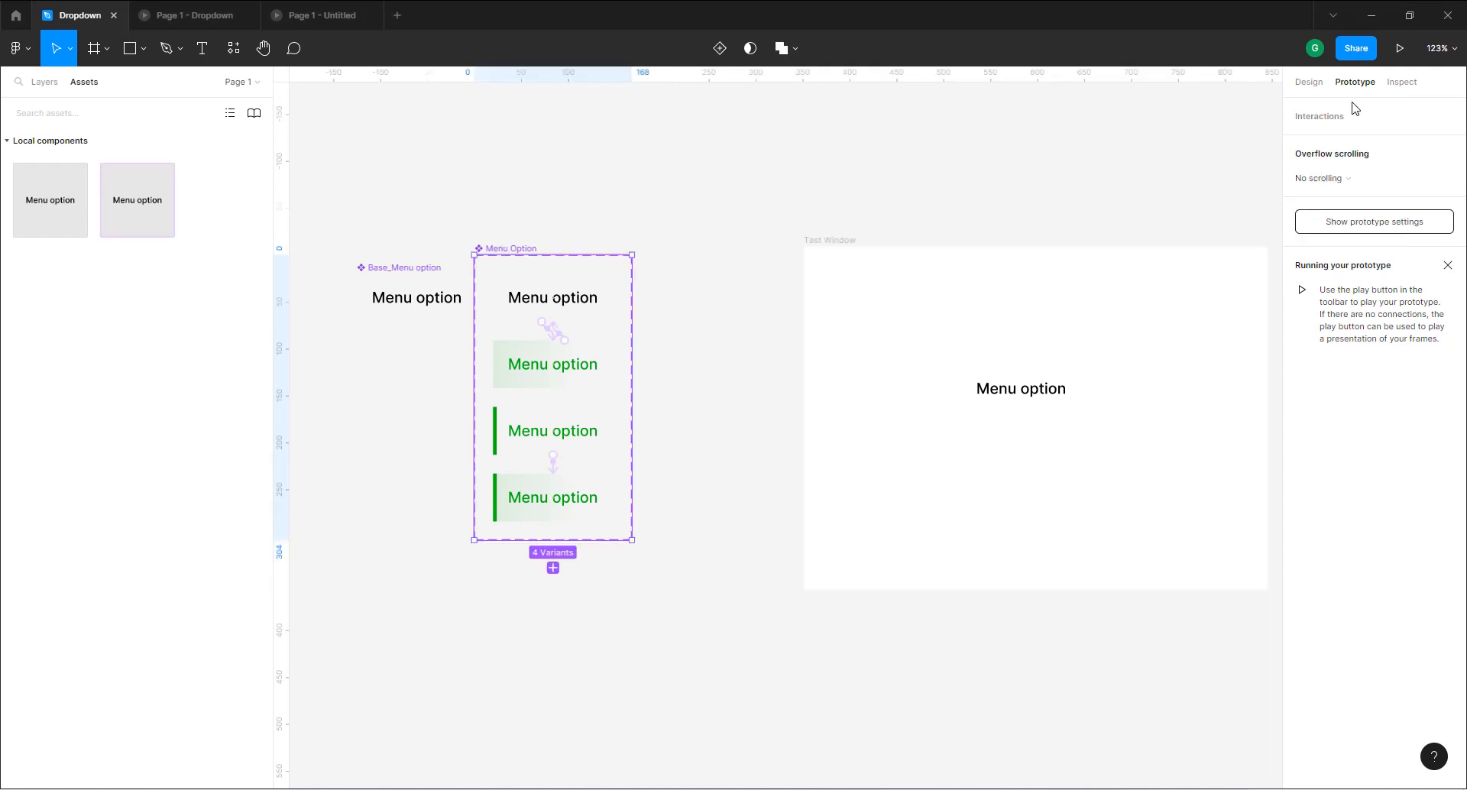
{"action": "scroll", "coordinate": [543, 337], "scroll_direction": "up", "scroll_amount": 3}
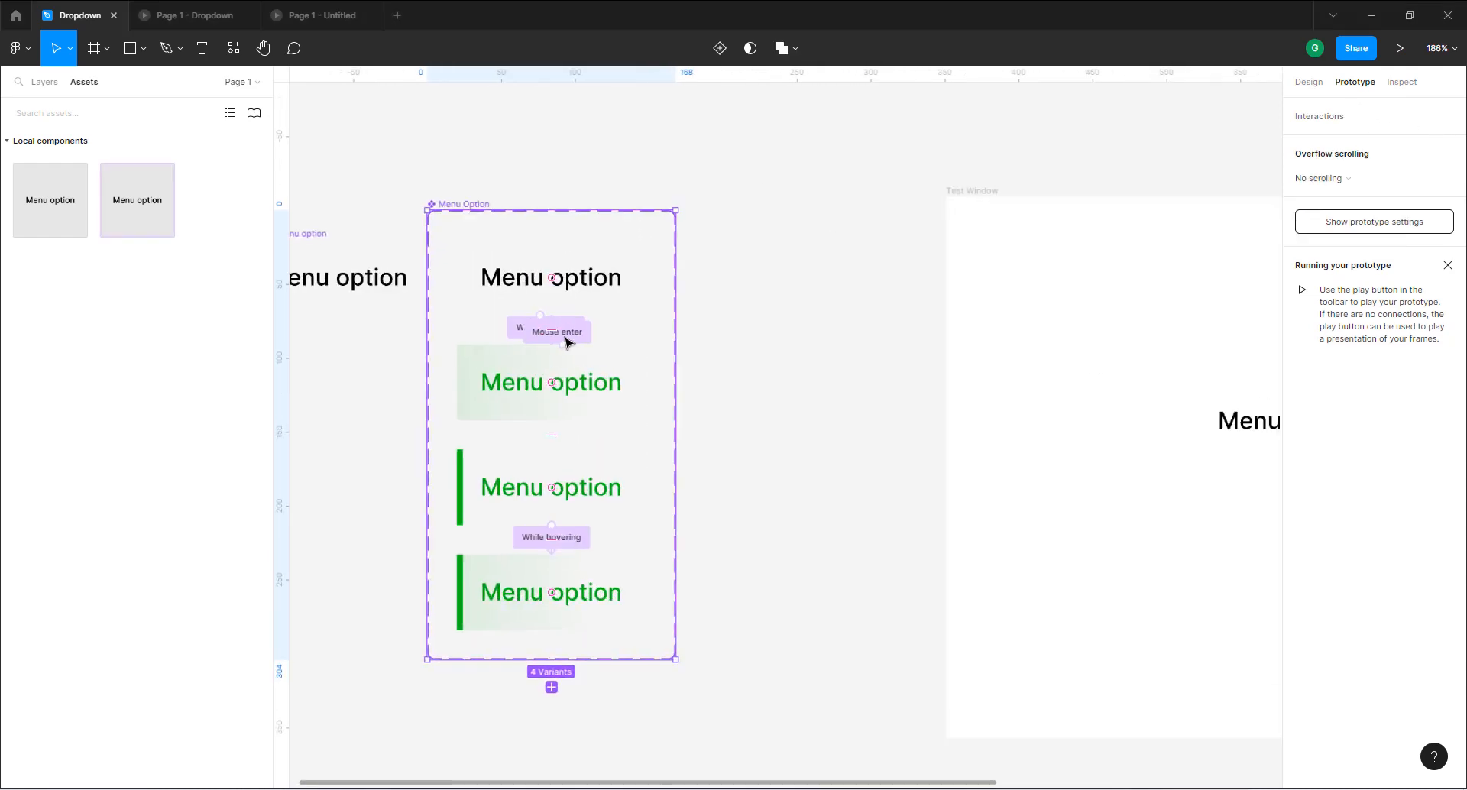
{"action": "scroll", "coordinate": [567, 341], "scroll_direction": "up", "scroll_amount": 10}
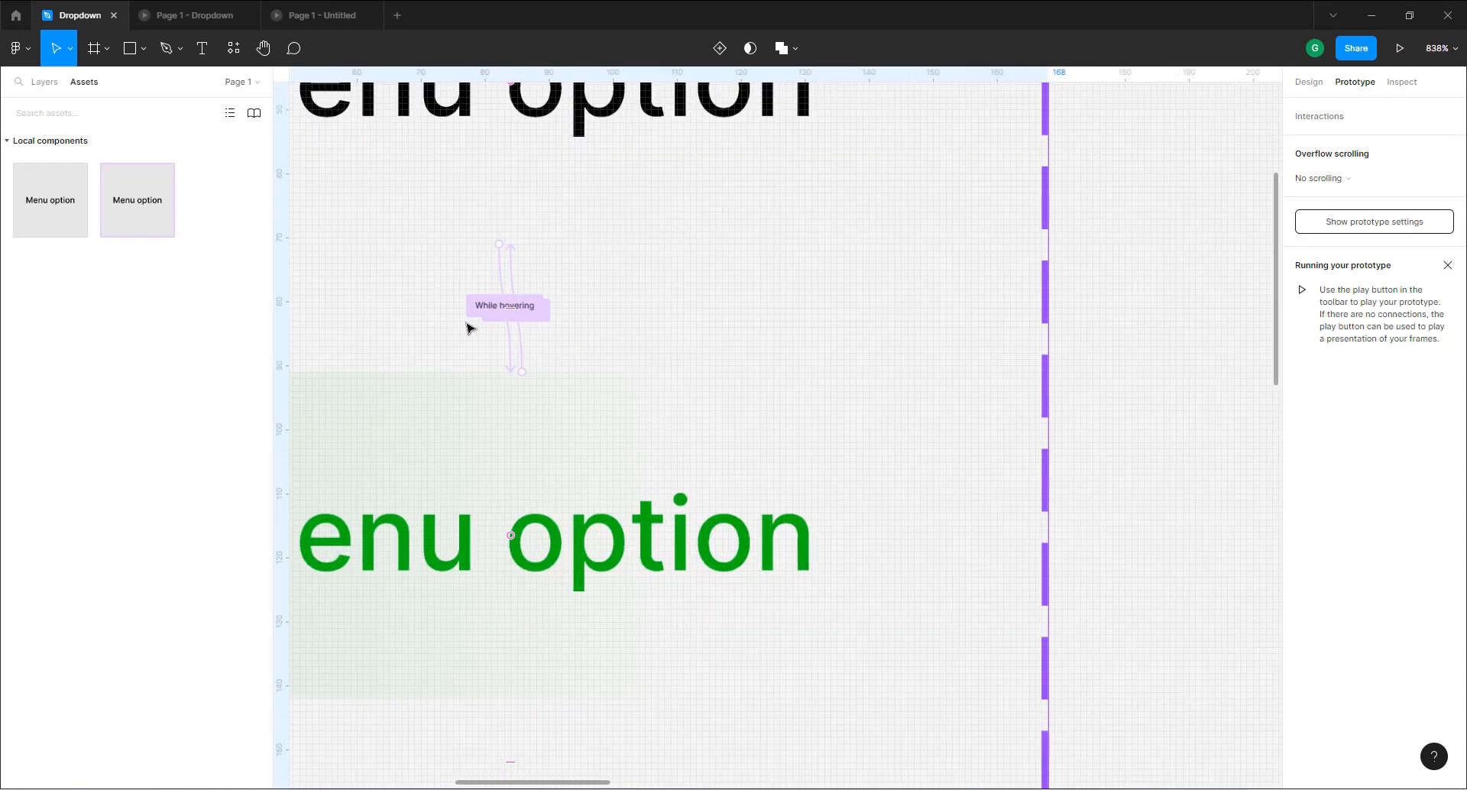
{"action": "left_click", "coordinate": [520, 340]}
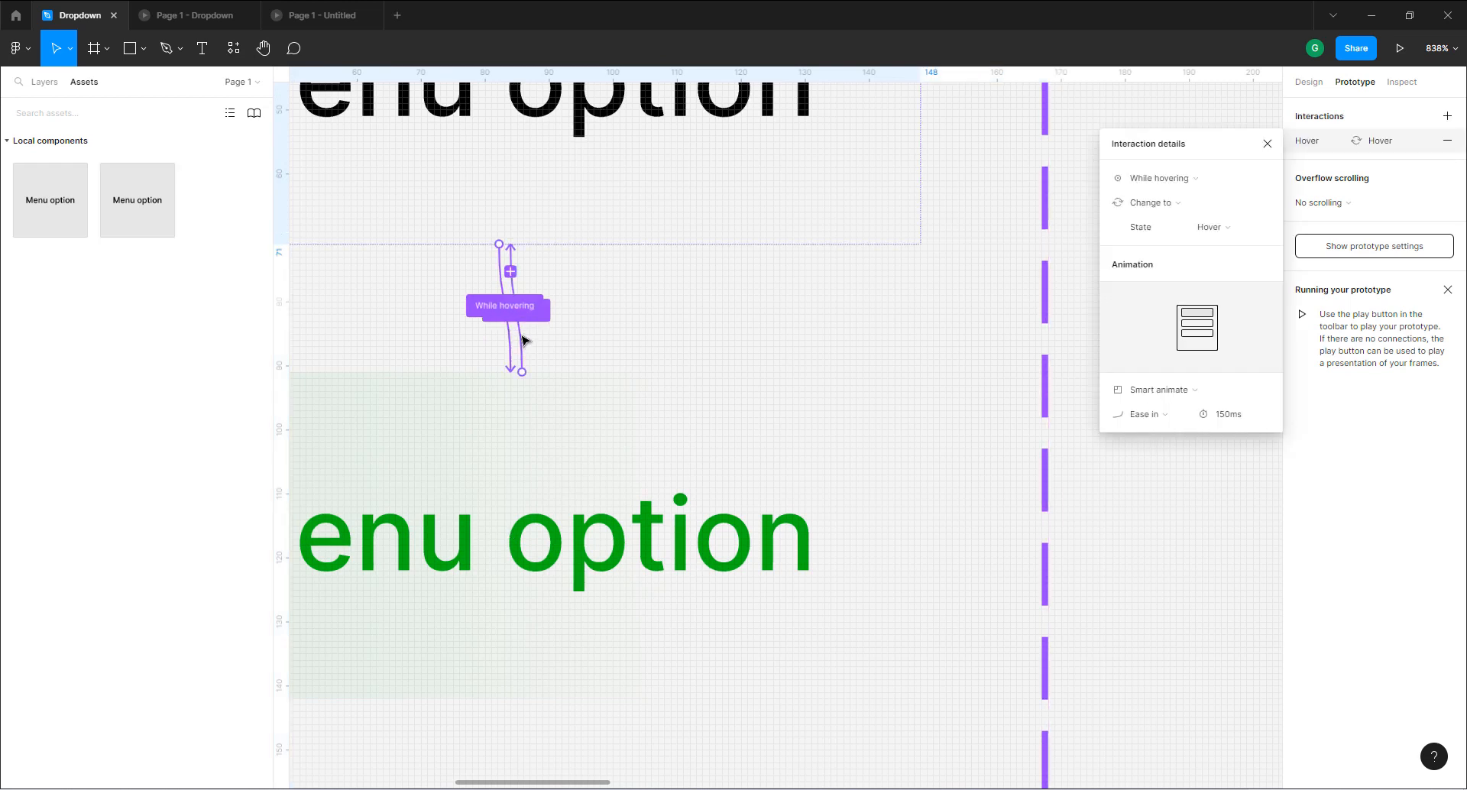
{"action": "left_click", "coordinate": [524, 340]}
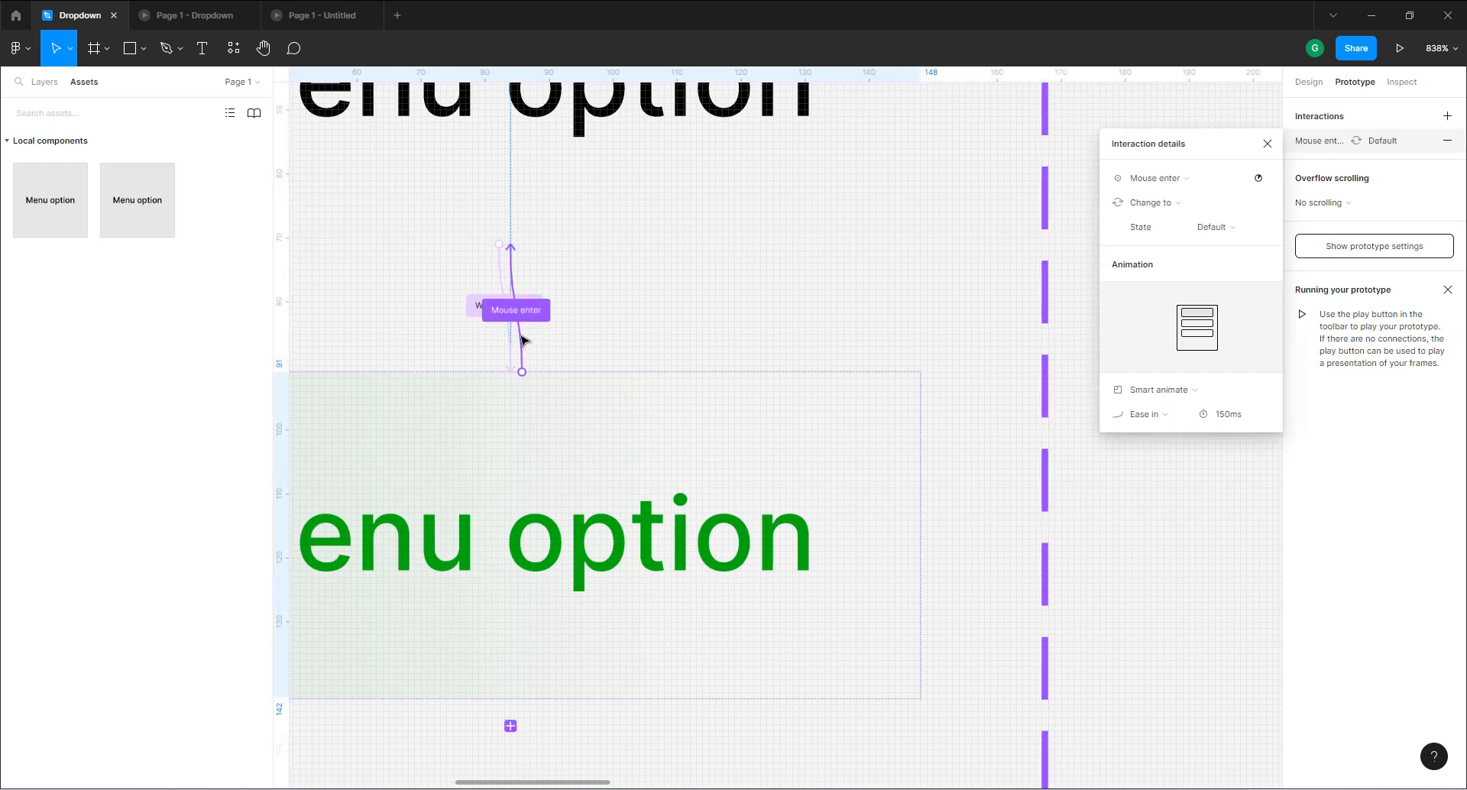
{"action": "left_click", "coordinate": [502, 279]}
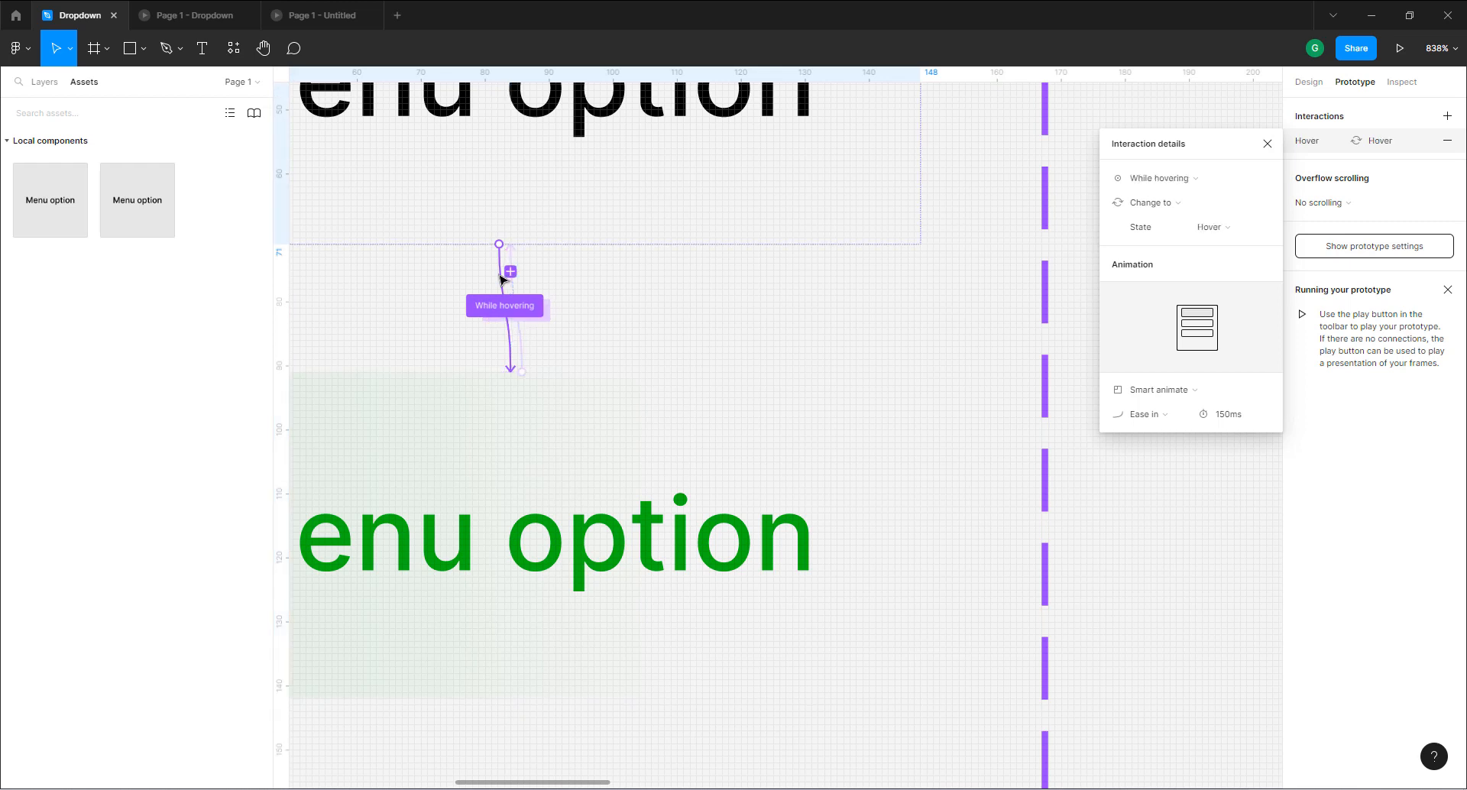
{"action": "left_click", "coordinate": [519, 302]}
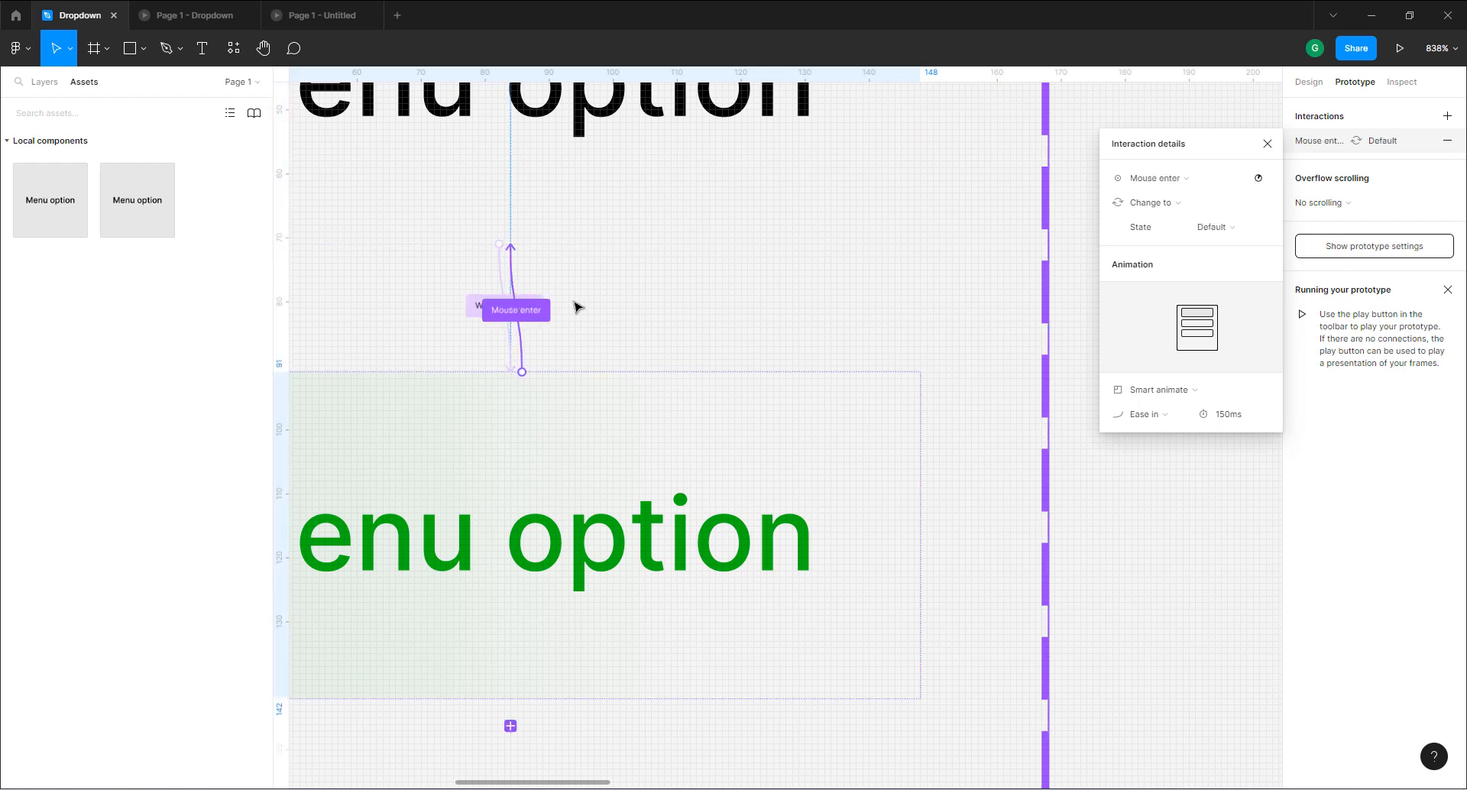
{"action": "left_click", "coordinate": [1156, 179]}
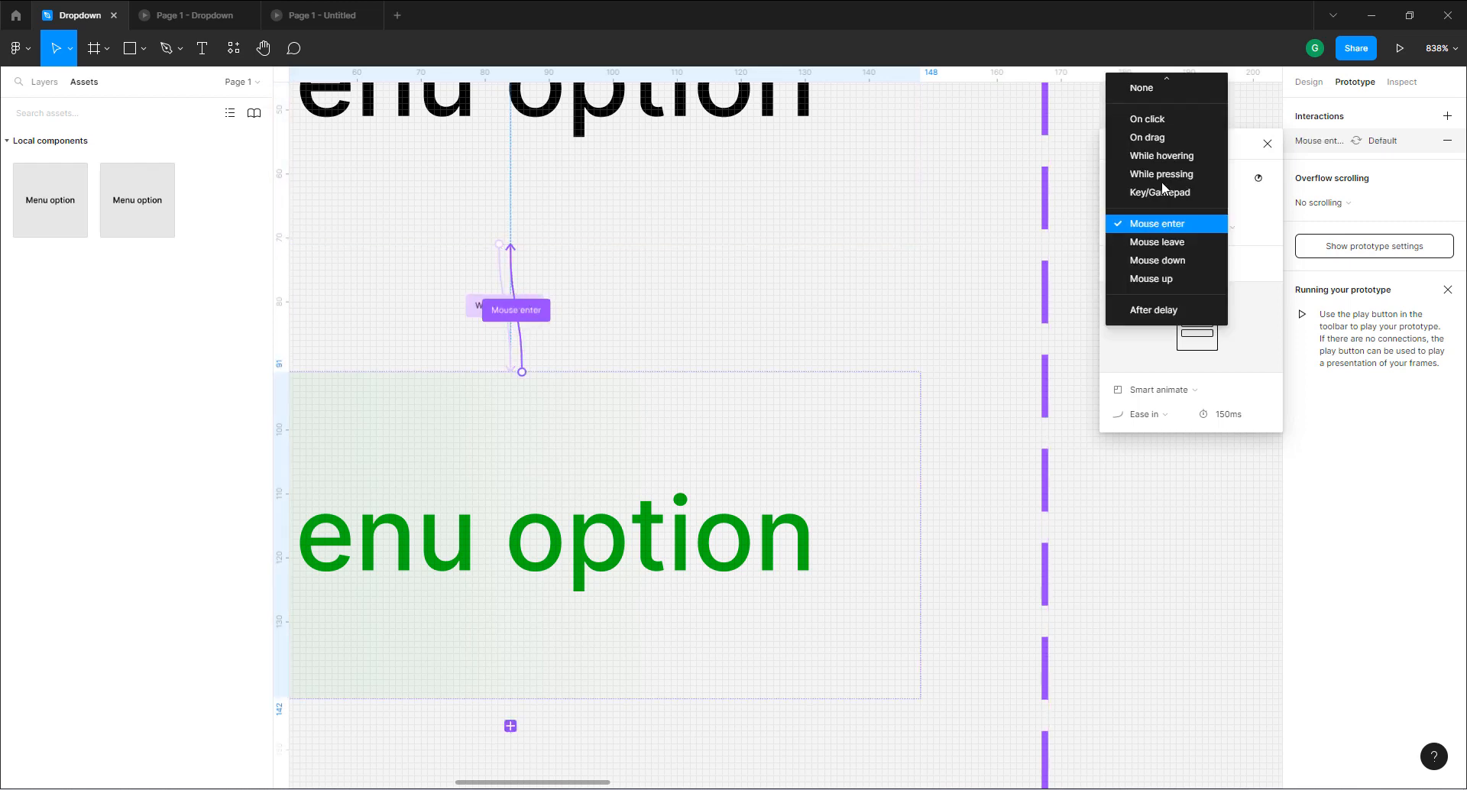
{"action": "left_click", "coordinate": [1157, 241]}
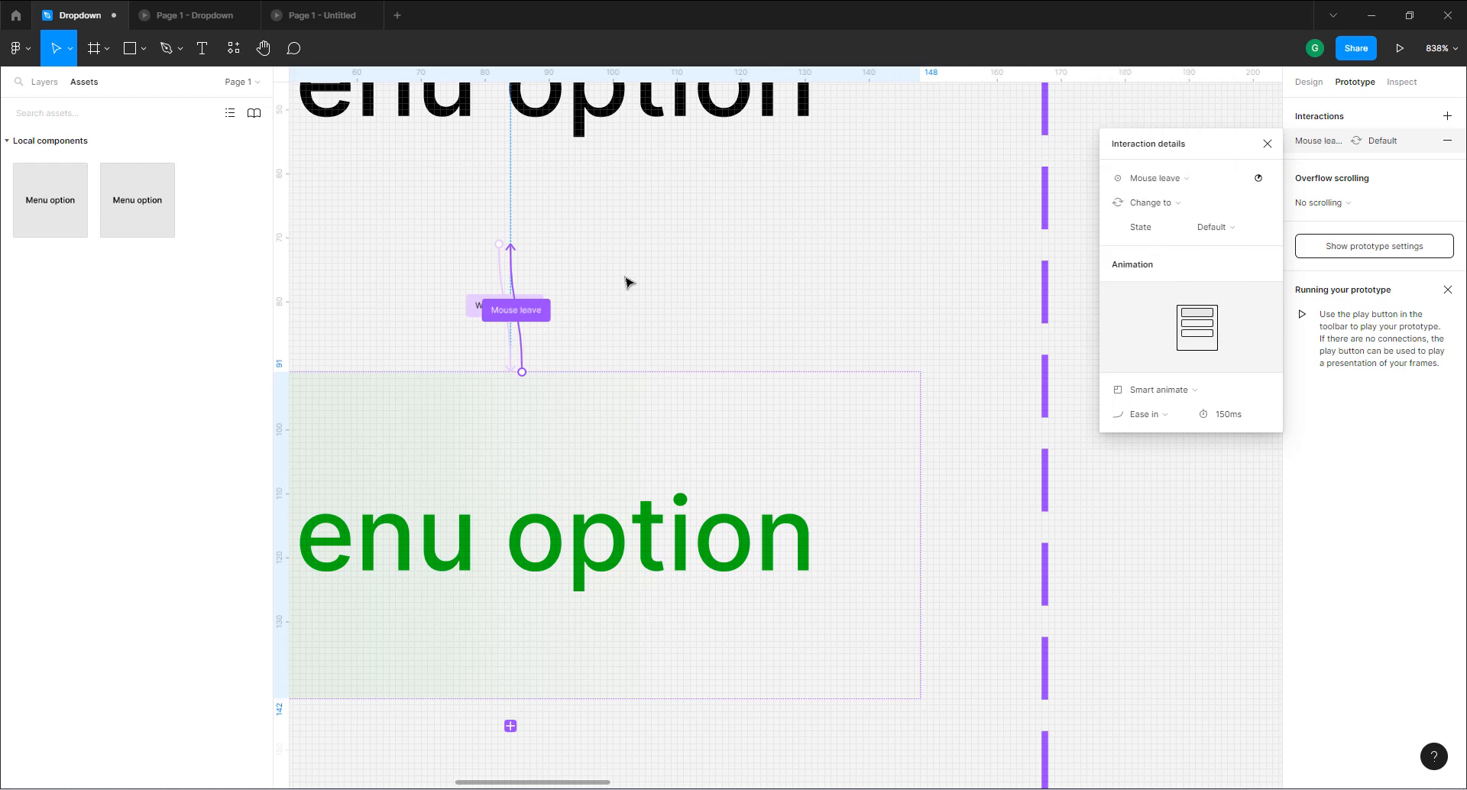
Return to the running prototype and check how the menu option reacts to entering and leaving it.
{"action": "scroll", "coordinate": [626, 283], "scroll_direction": "down", "scroll_amount": 10}
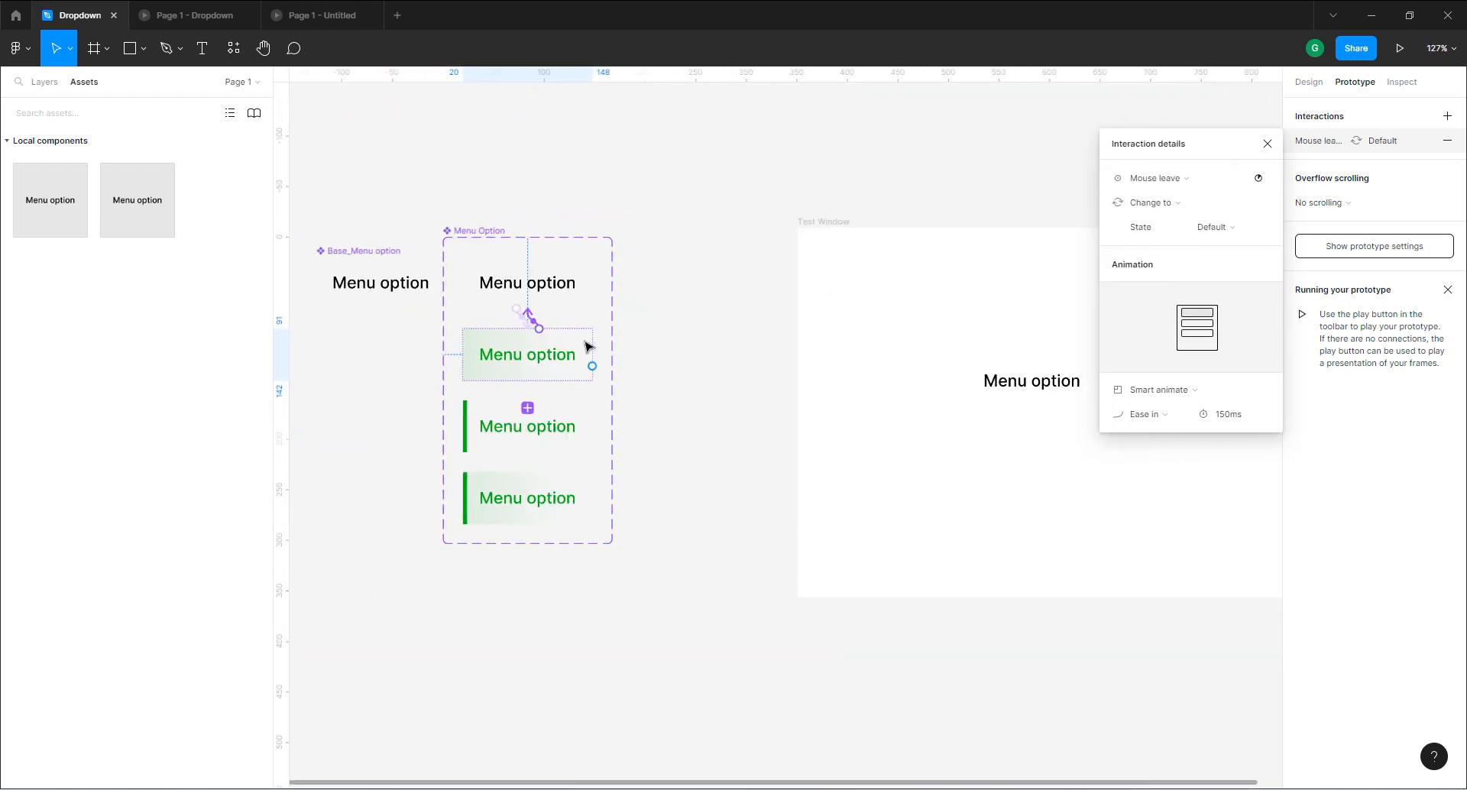
{"action": "scroll", "coordinate": [566, 340], "scroll_direction": "up", "scroll_amount": 4}
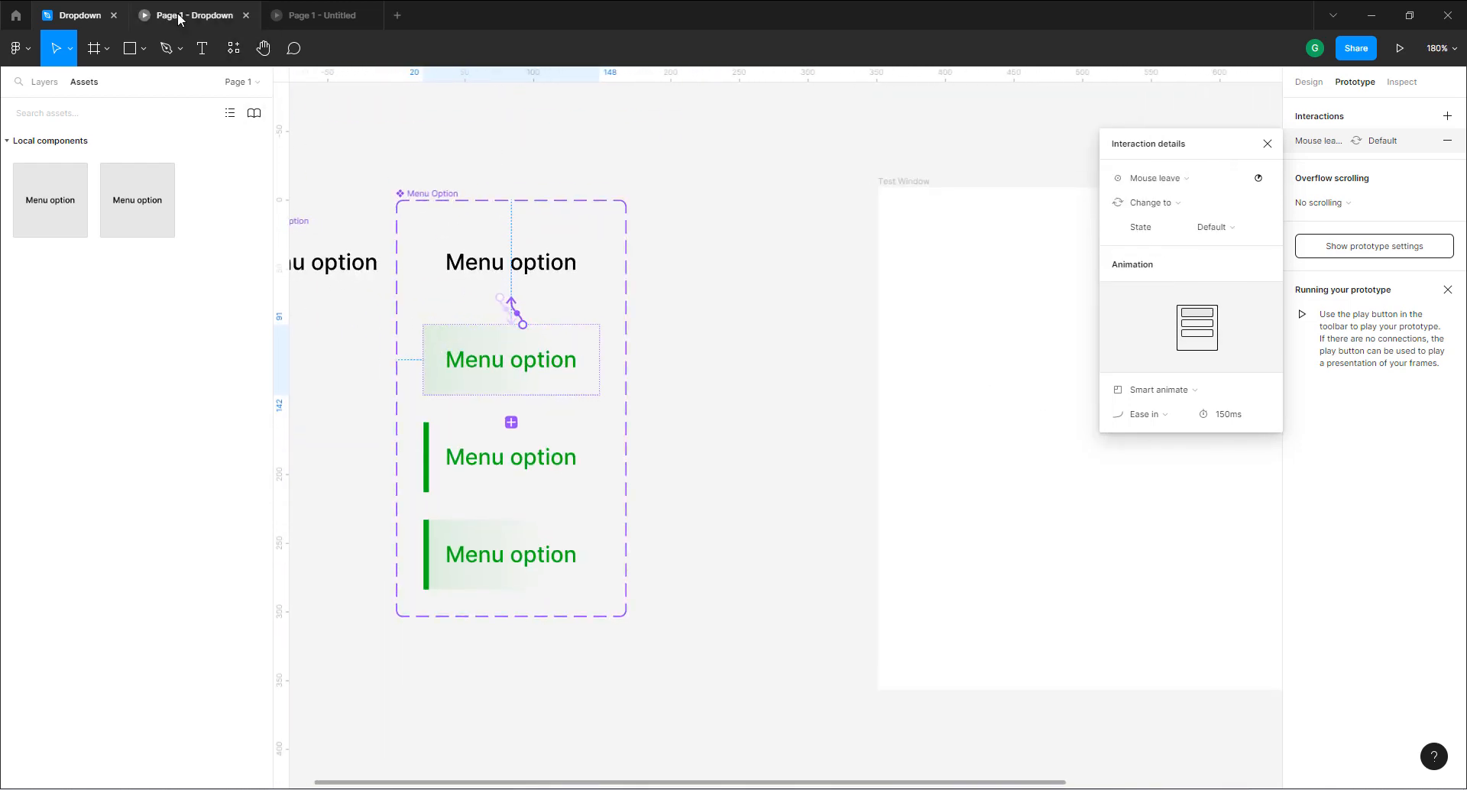
{"action": "left_click", "coordinate": [197, 18]}
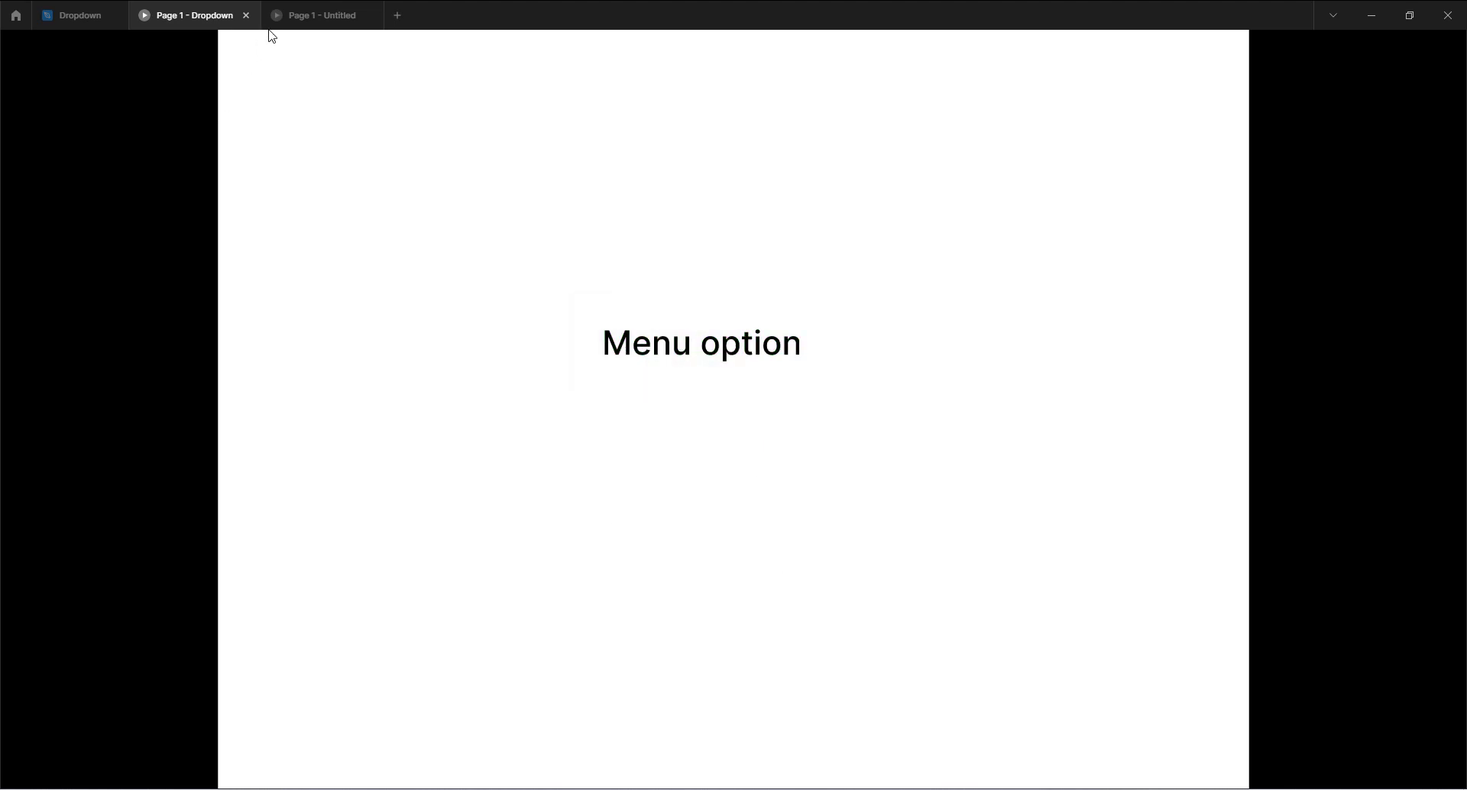
In the design file, move the Base_Menu option and Menu Option components up and place the Test Window frame below them.
{"action": "left_click", "coordinate": [81, 15]}
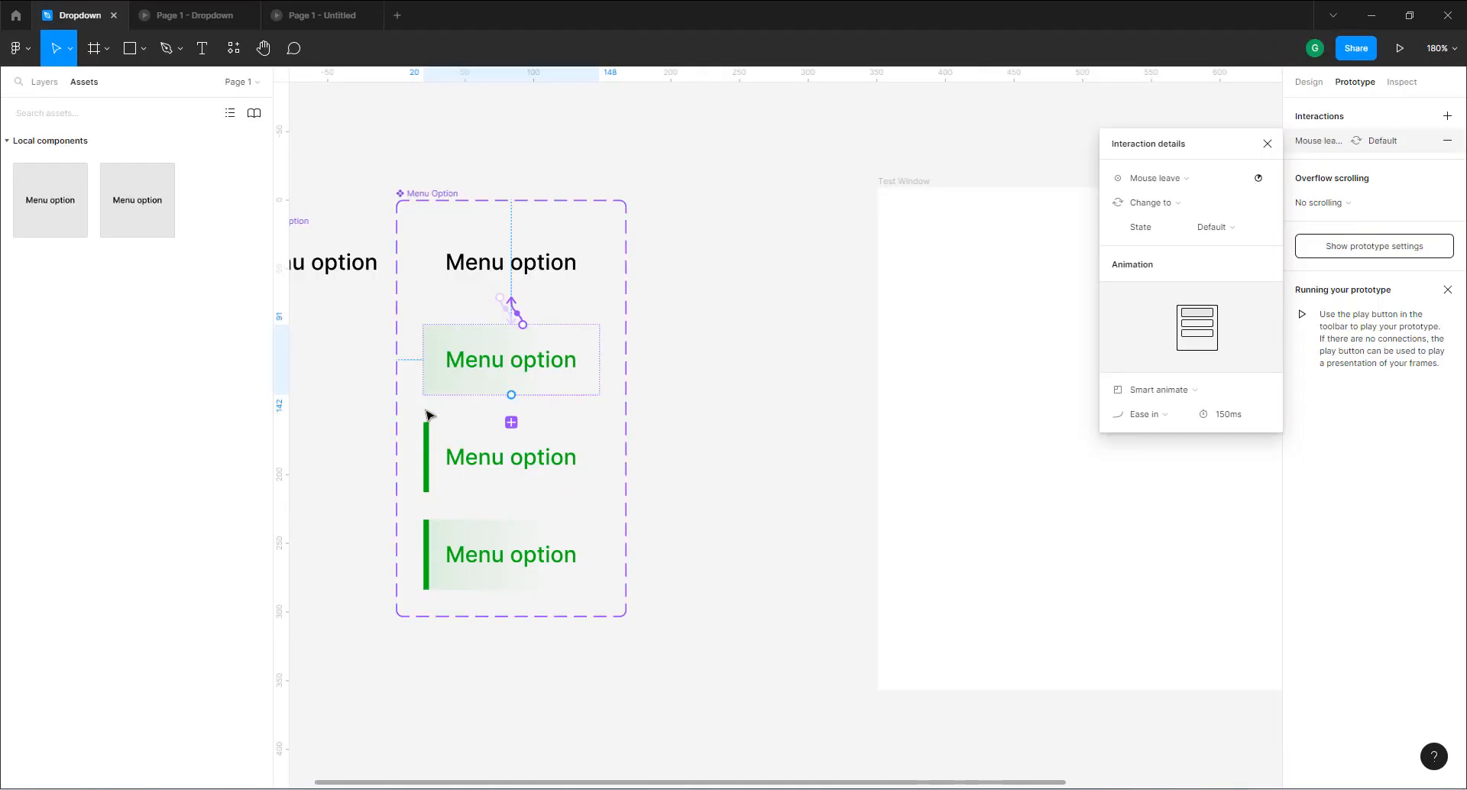
{"action": "scroll", "coordinate": [504, 421], "scroll_direction": "down", "scroll_amount": 3}
{"action": "scroll", "coordinate": [514, 422], "scroll_direction": "down", "scroll_amount": 3}
{"action": "left_click", "coordinate": [412, 349]}
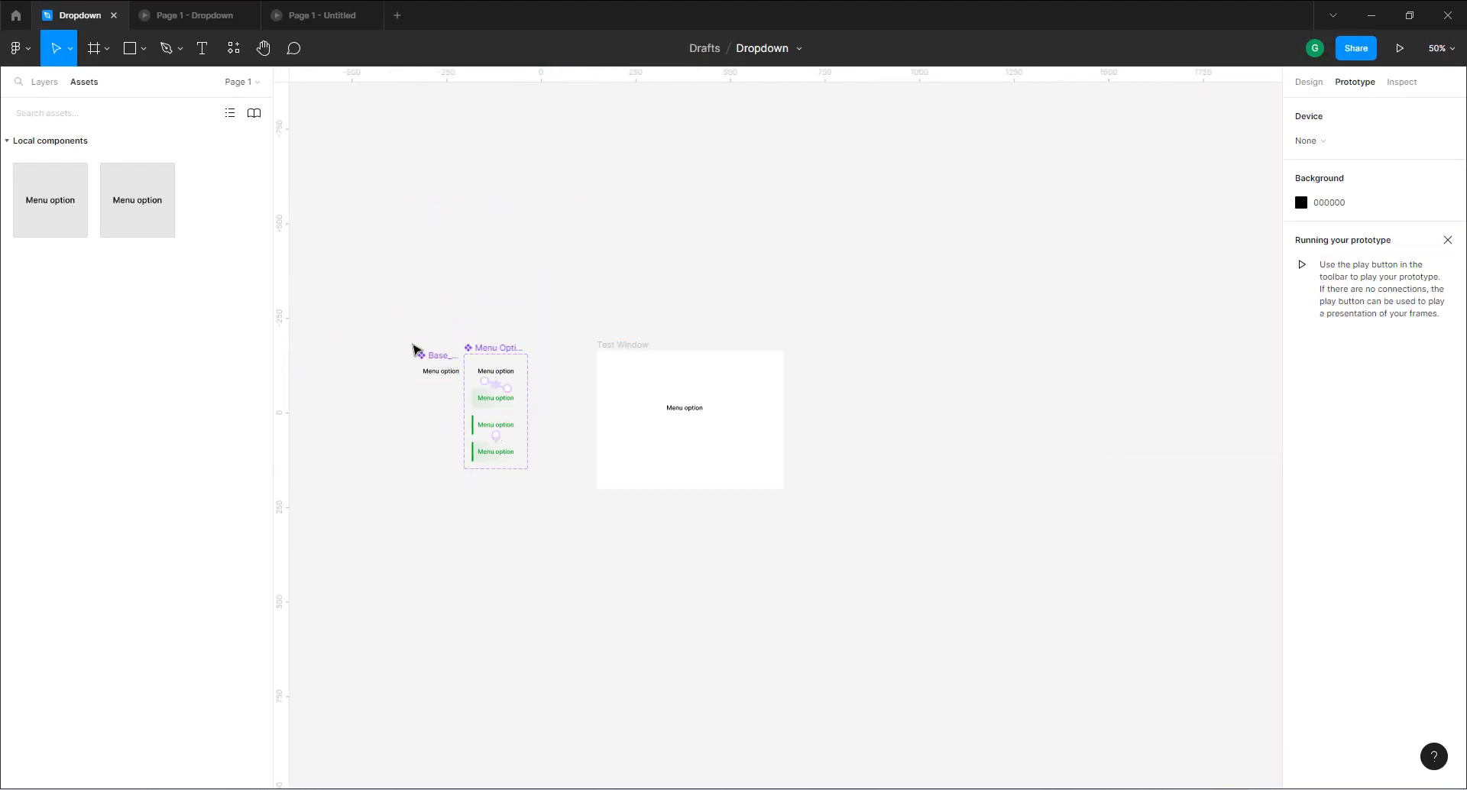
{"action": "left_click", "coordinate": [436, 361]}
{"action": "left_click_drag", "start_coordinate": [433, 358], "coordinate": [479, 224]}
{"action": "left_click", "coordinate": [491, 349], "text": "shift"}
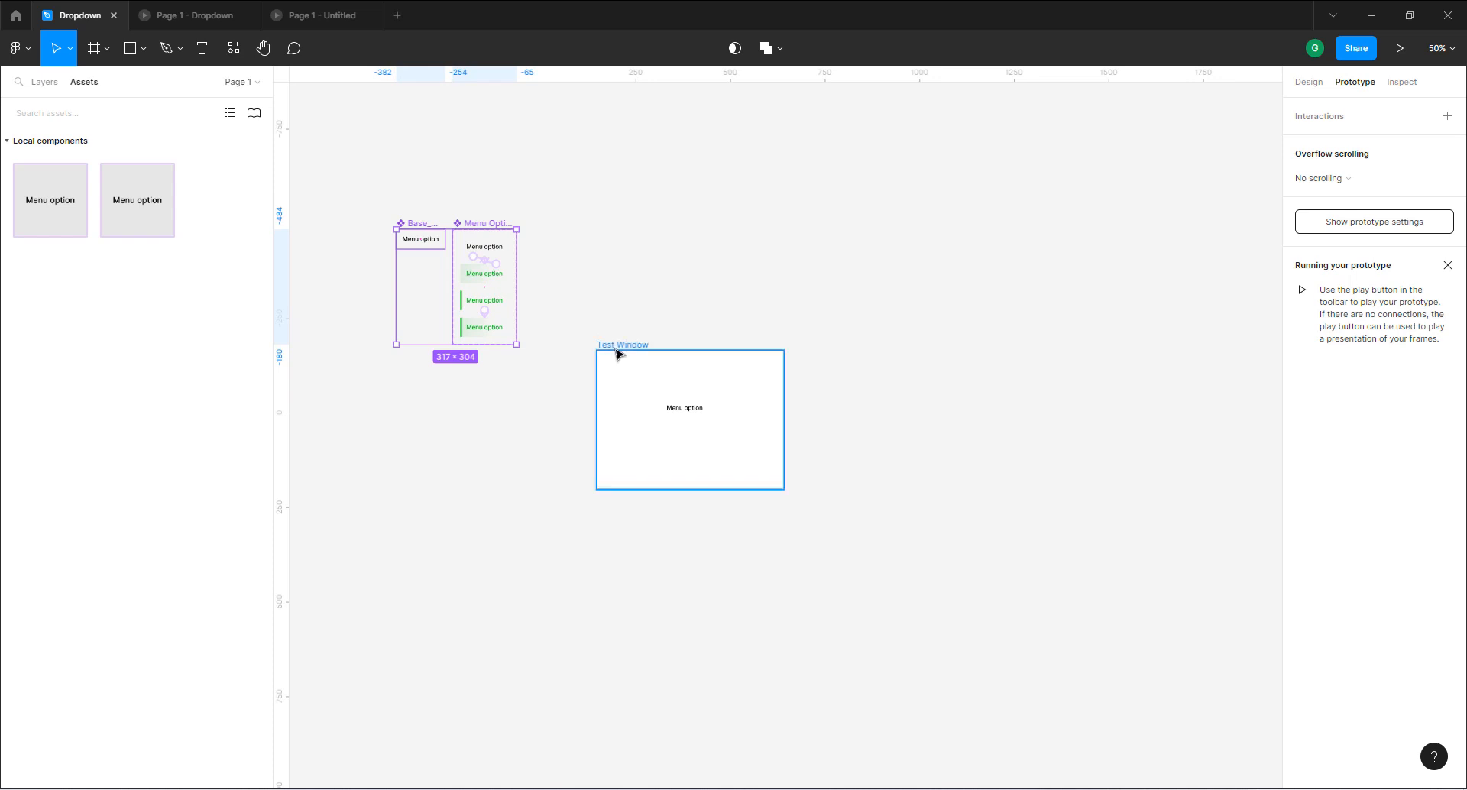
{"action": "left_click_drag", "start_coordinate": [636, 349], "coordinate": [429, 371]}
{"action": "scroll", "coordinate": [465, 206], "scroll_direction": "up", "scroll_amount": 5}
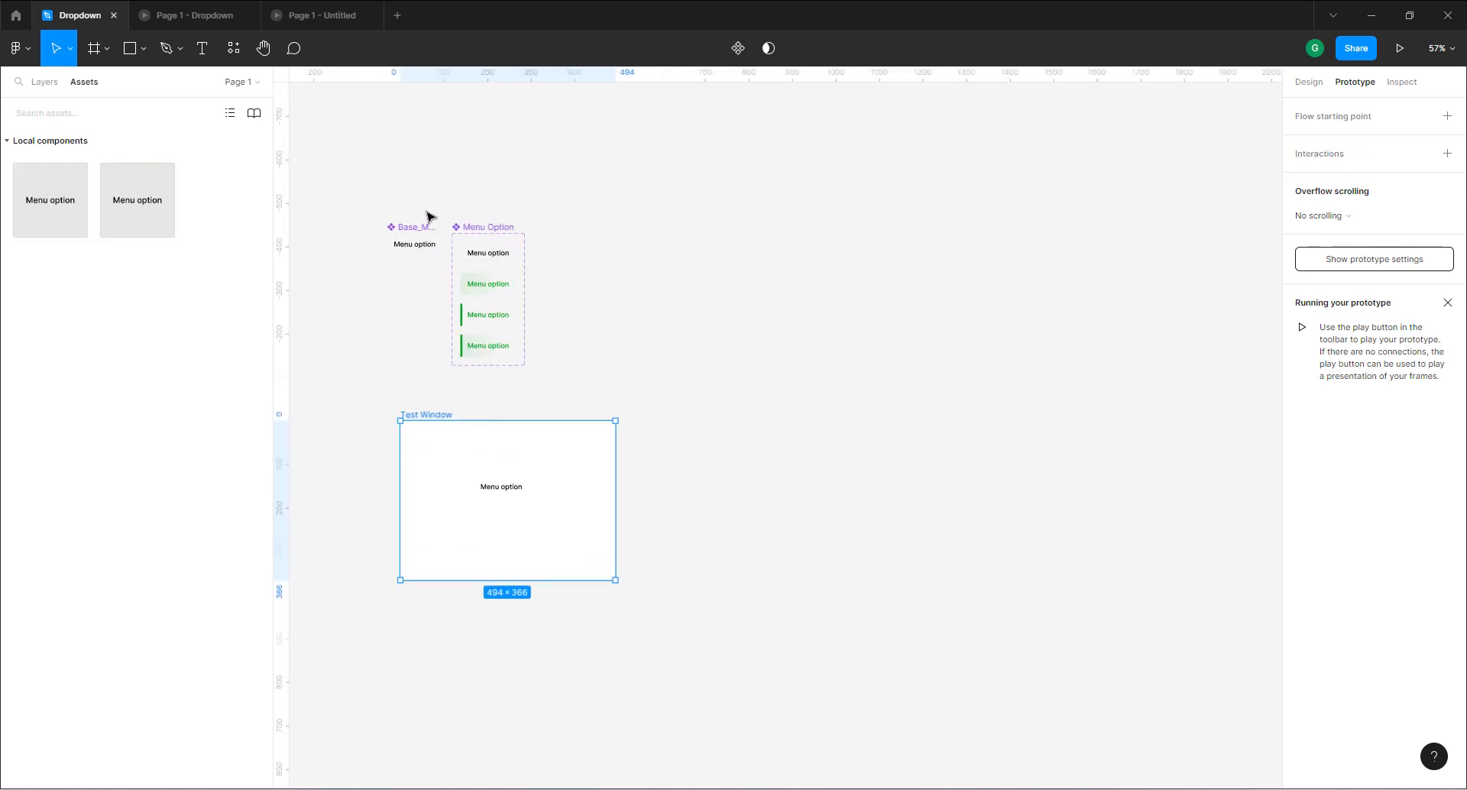
Place an instance of the Menu Option component beside the variant set and display its layers and design properties.
{"action": "scroll", "coordinate": [535, 267], "scroll_direction": "up", "scroll_amount": 3}
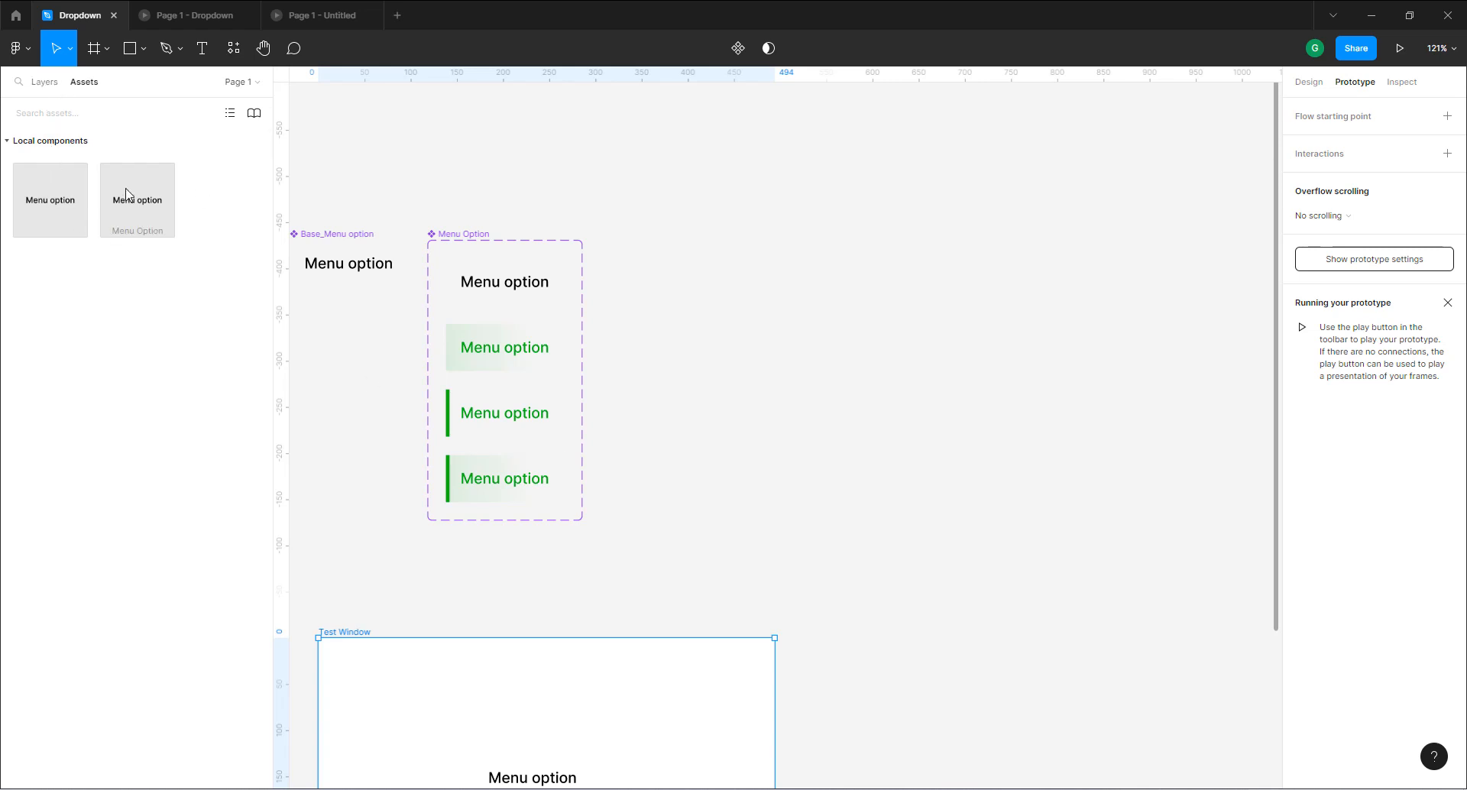
{"action": "left_click_drag", "start_coordinate": [153, 198], "coordinate": [718, 247]}
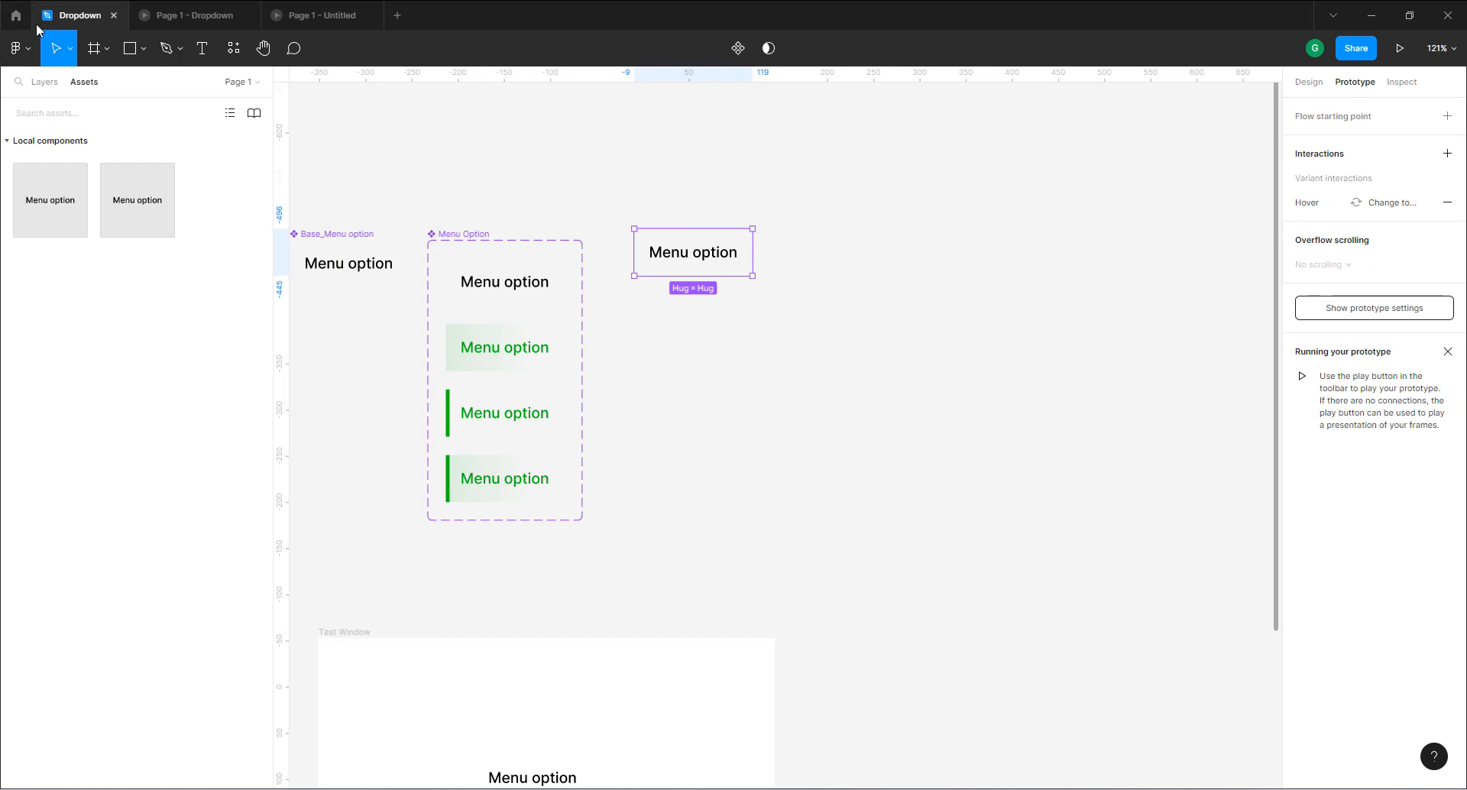
{"action": "left_click", "coordinate": [44, 81]}
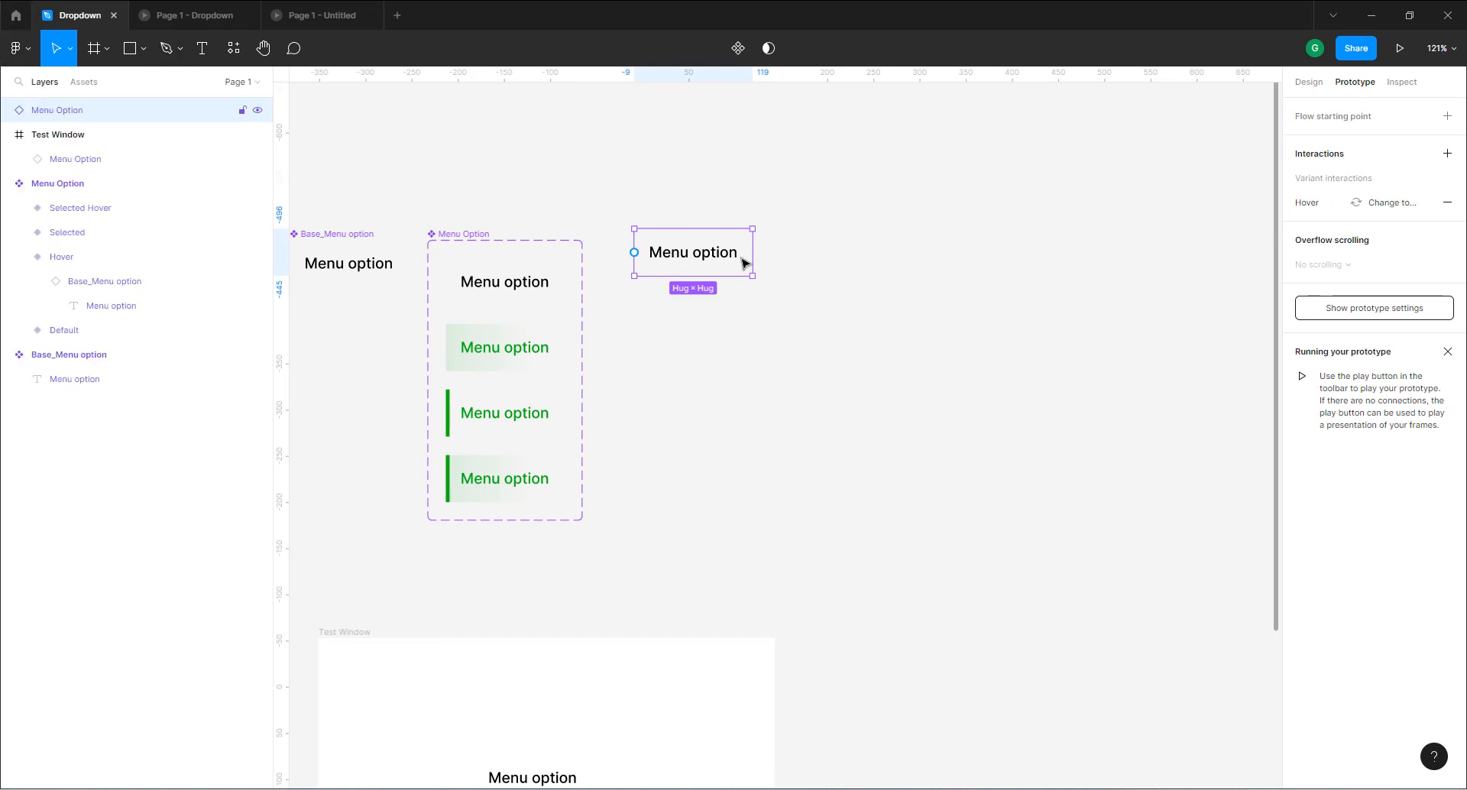
{"action": "left_click", "coordinate": [1313, 83]}
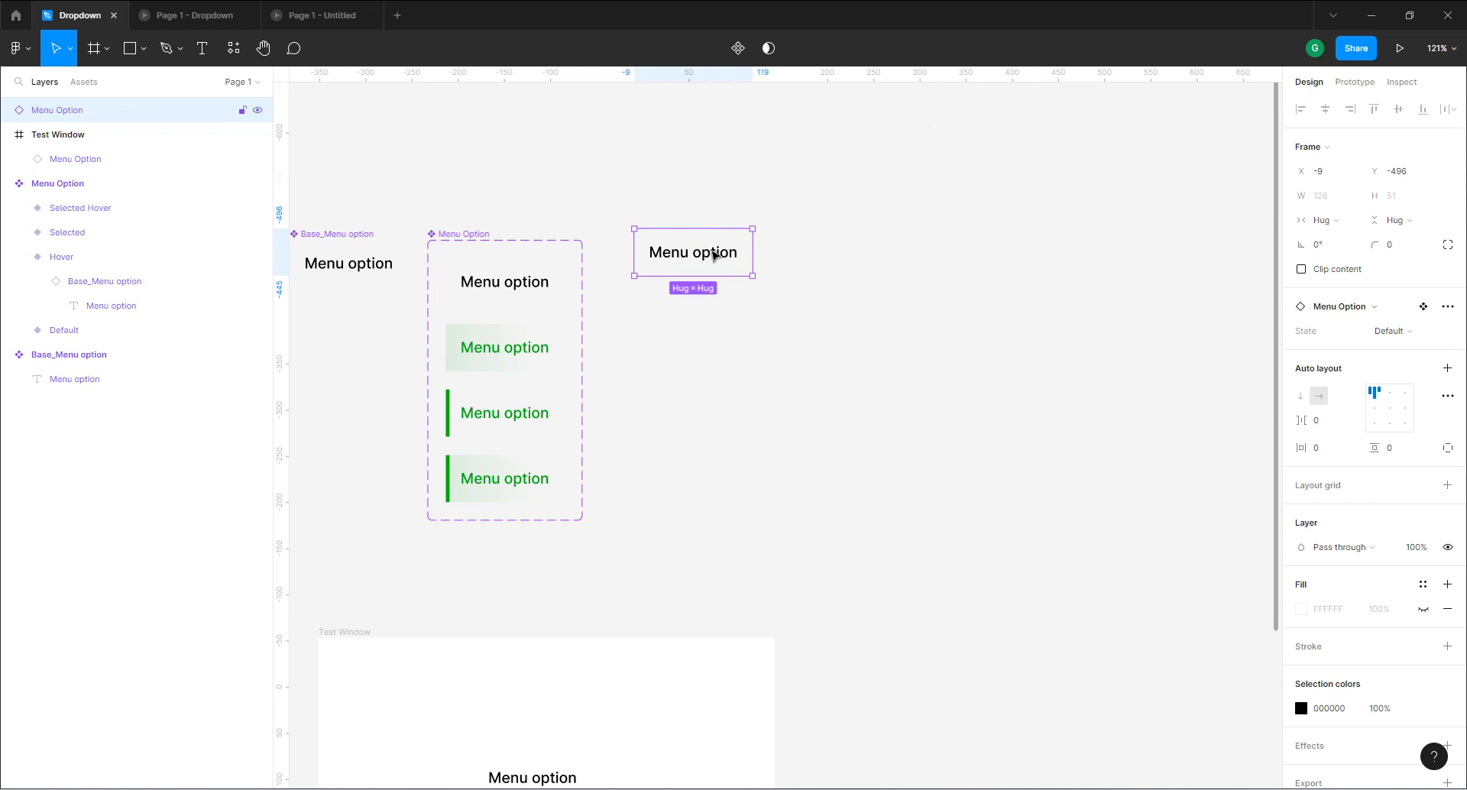
Duplicate the Menu Option instance directly below itself and change the copy's text to "Option 1".
{"action": "left_click_drag", "start_coordinate": [714, 252], "coordinate": [713, 315], "text": "alt"}
{"action": "double_click", "coordinate": [714, 315]}
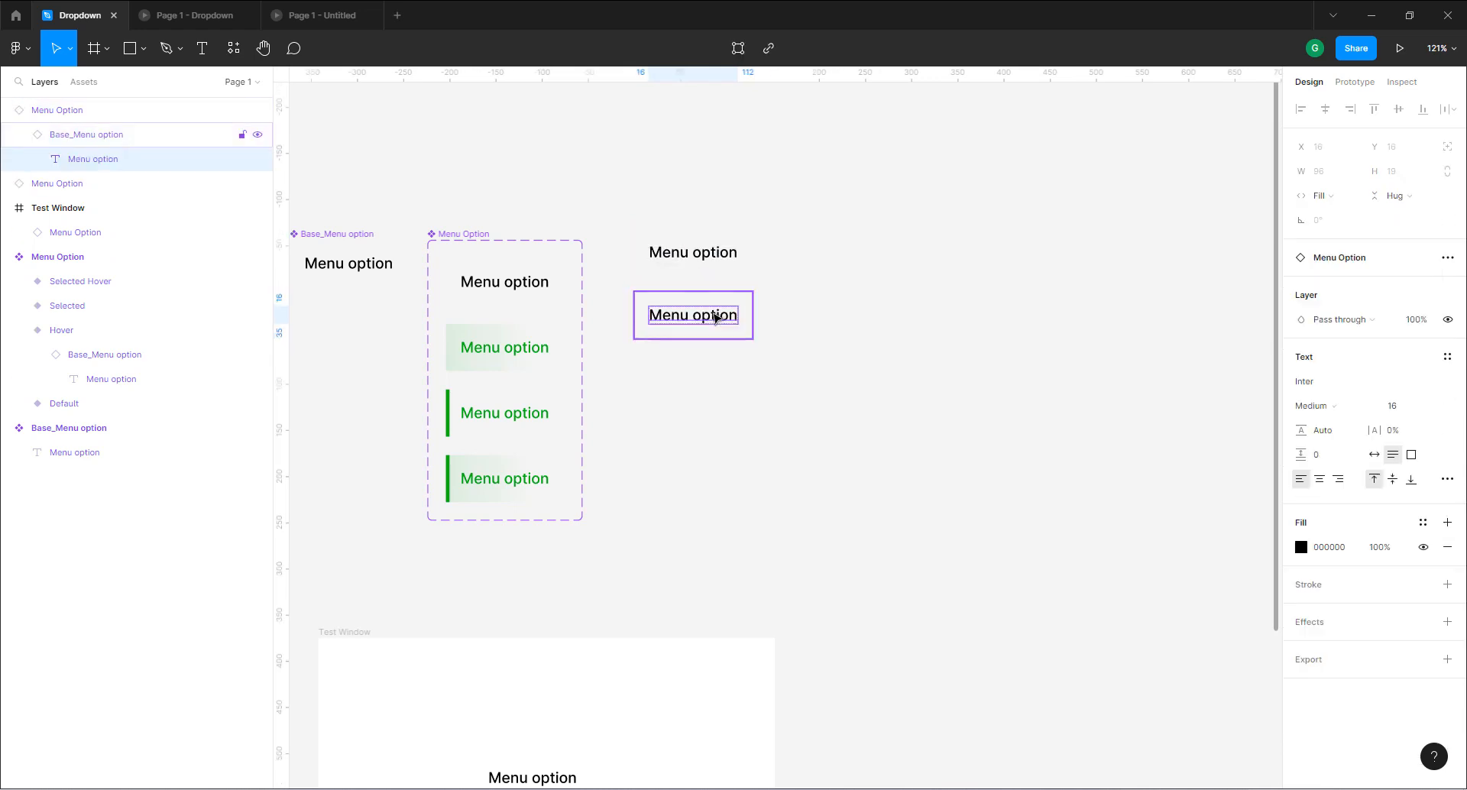
{"action": "double_click", "coordinate": [714, 314]}
{"action": "type", "text": "Option 1"}
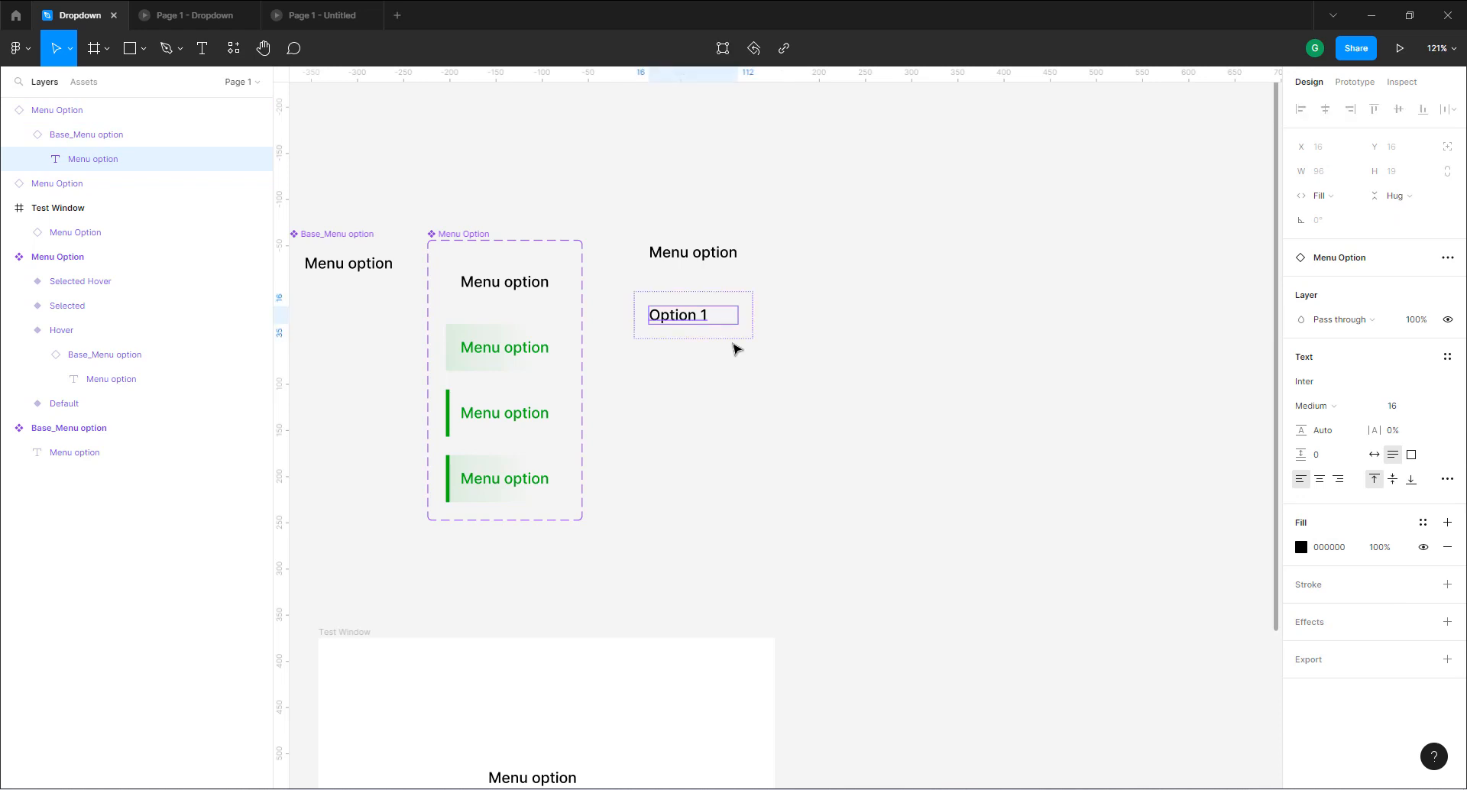
{"action": "left_click", "coordinate": [733, 332]}
Duplicate the Option 1 instance below itself and change the copy's text to "Option 2".
{"action": "left_click", "coordinate": [685, 315]}
{"action": "left_click_drag", "start_coordinate": [699, 314], "coordinate": [699, 370]}
{"action": "double_click", "coordinate": [699, 370]}
{"action": "double_click", "coordinate": [716, 370]}
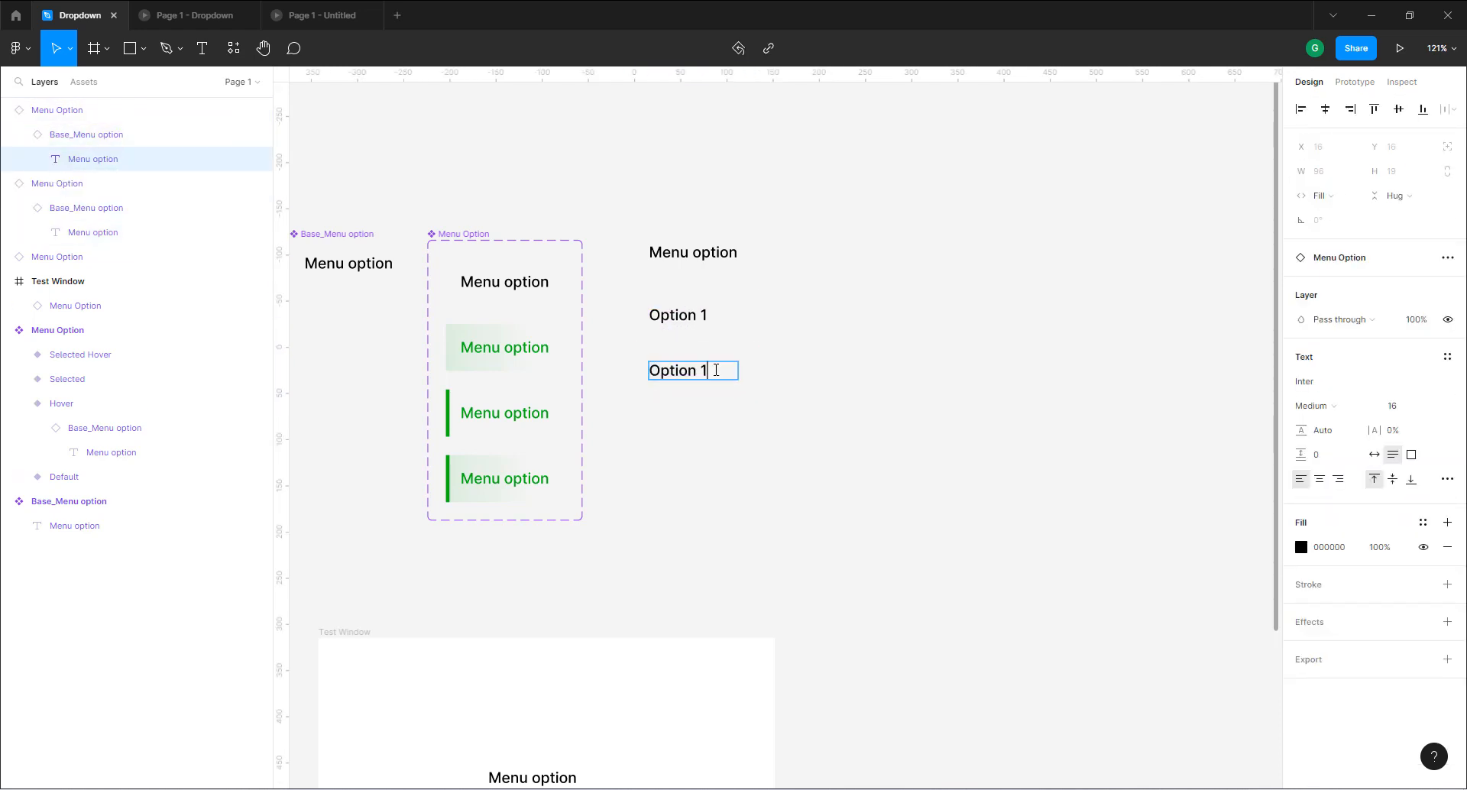
{"action": "type", "text": "2"}
{"action": "left_click", "coordinate": [687, 400]}
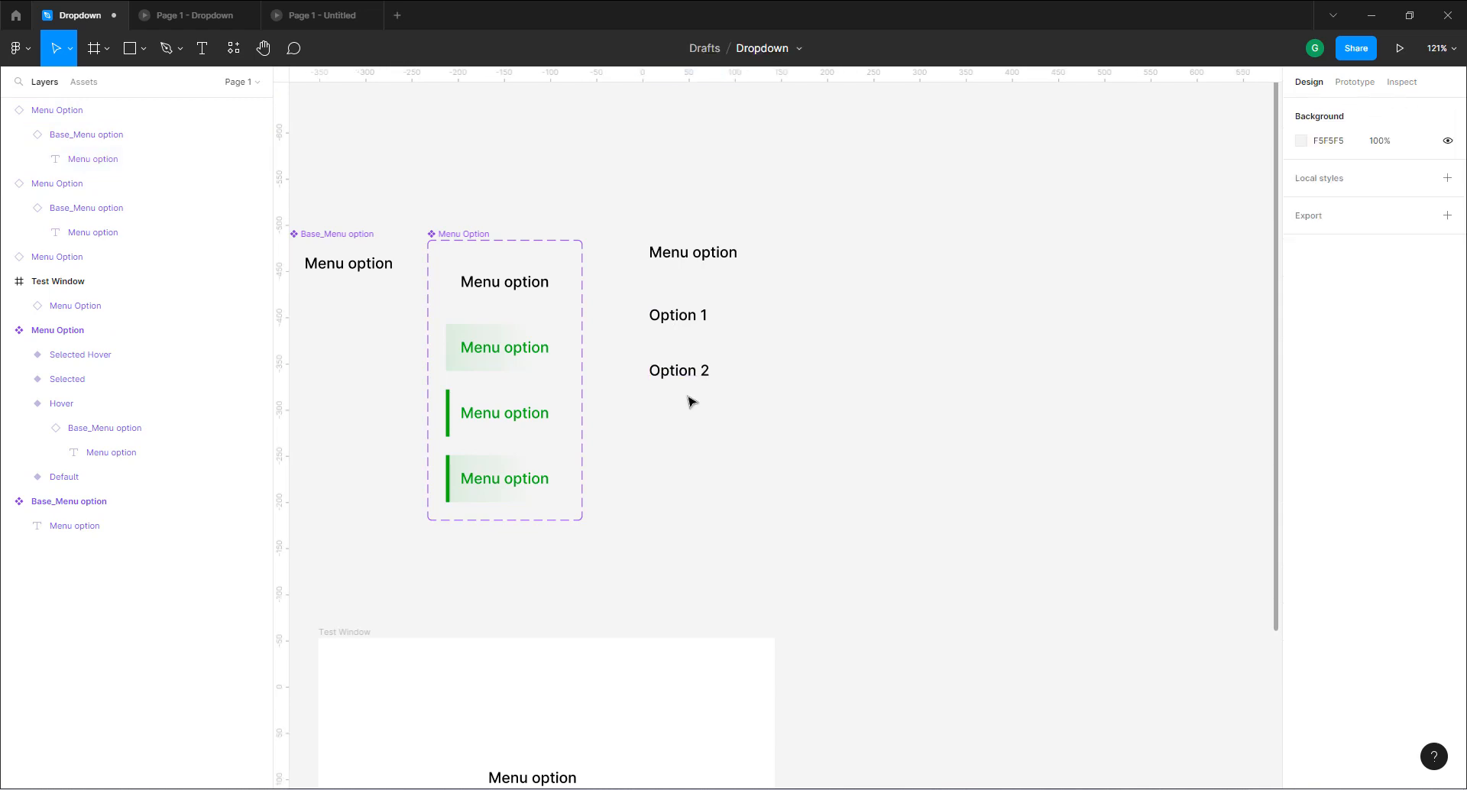
Duplicate the Option 2 instance below itself and change the copy's text to "Option 3".
{"action": "left_click", "coordinate": [703, 373]}
{"action": "left_click_drag", "start_coordinate": [705, 372], "coordinate": [704, 426]}
{"action": "double_click", "coordinate": [710, 430]}
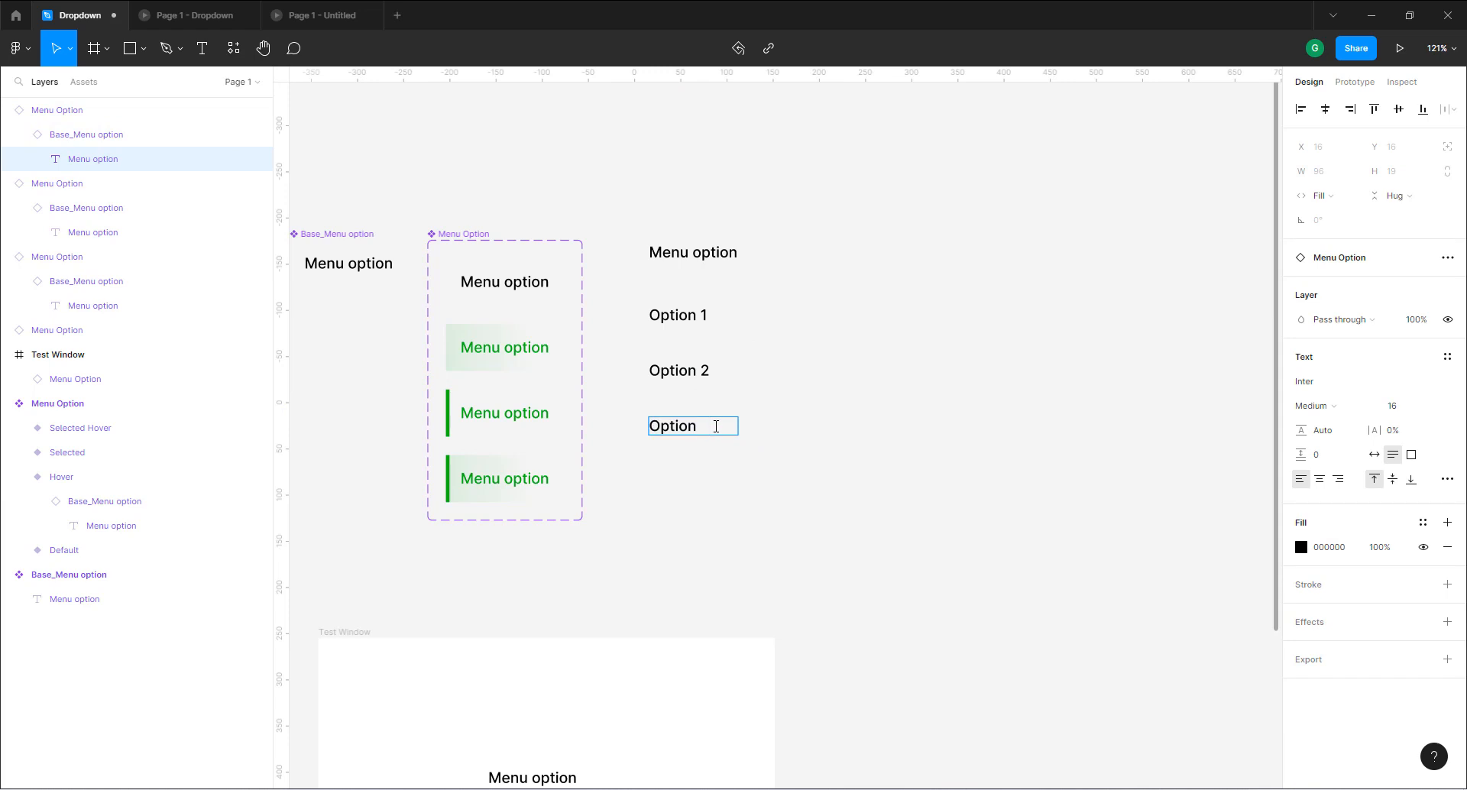
{"action": "type", "text": "3"}
{"action": "left_click", "coordinate": [811, 443]}
Duplicate the Option 3 instance below itself and change the copy's text to "Option 4".
{"action": "left_click", "coordinate": [707, 435]}
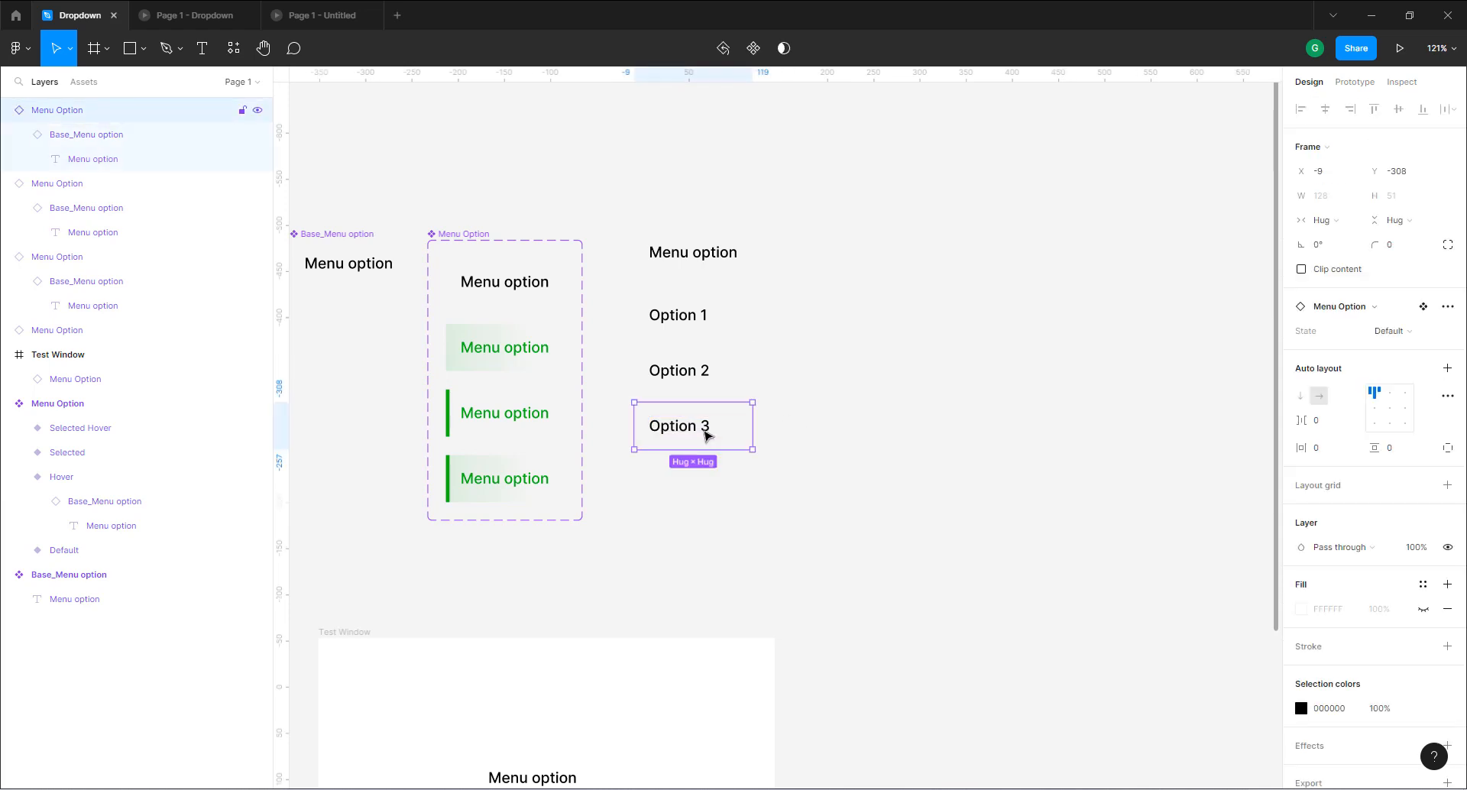
{"action": "left_click_drag", "start_coordinate": [704, 435], "coordinate": [711, 491]}
{"action": "double_click", "coordinate": [711, 493]}
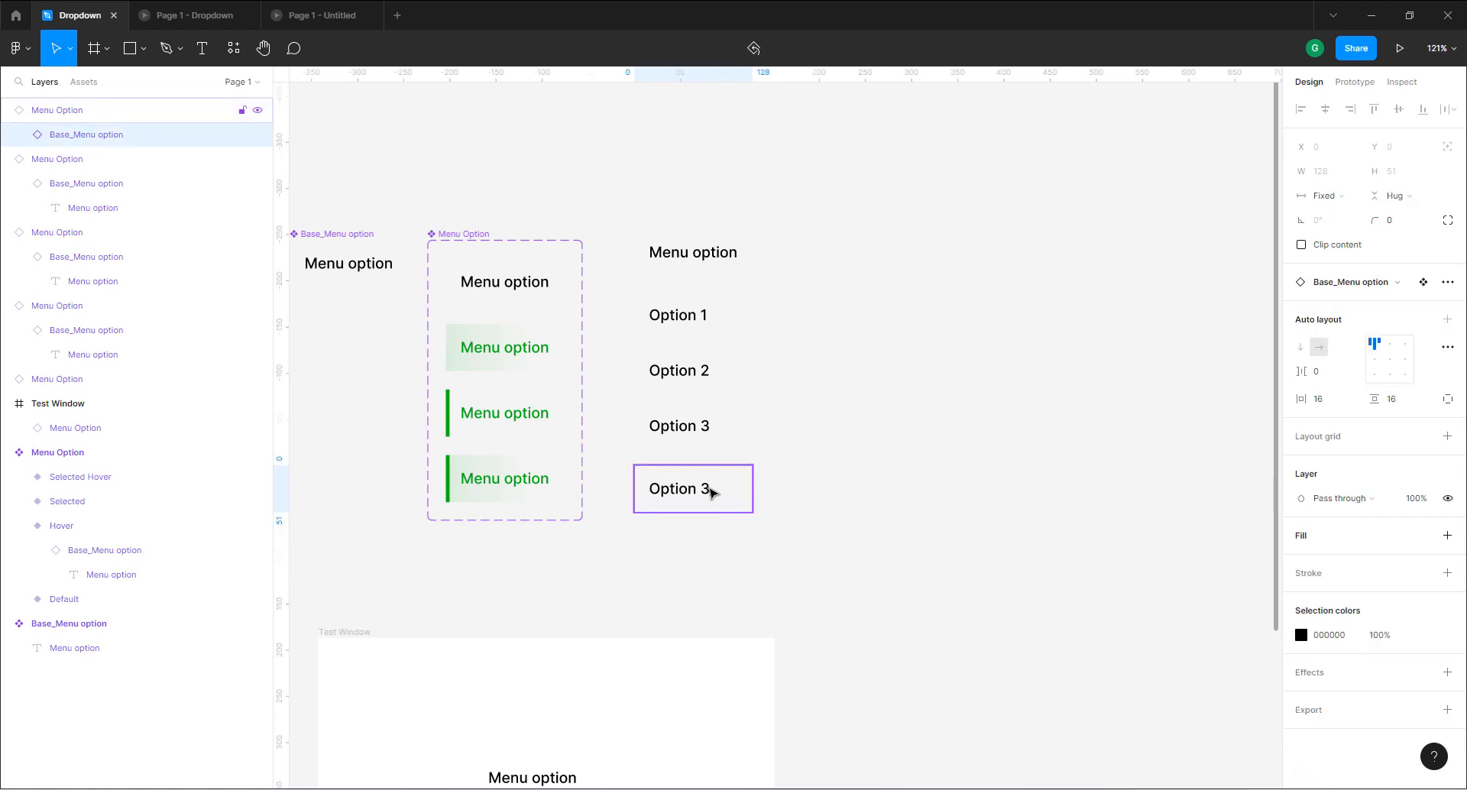
{"action": "double_click", "coordinate": [711, 491]}
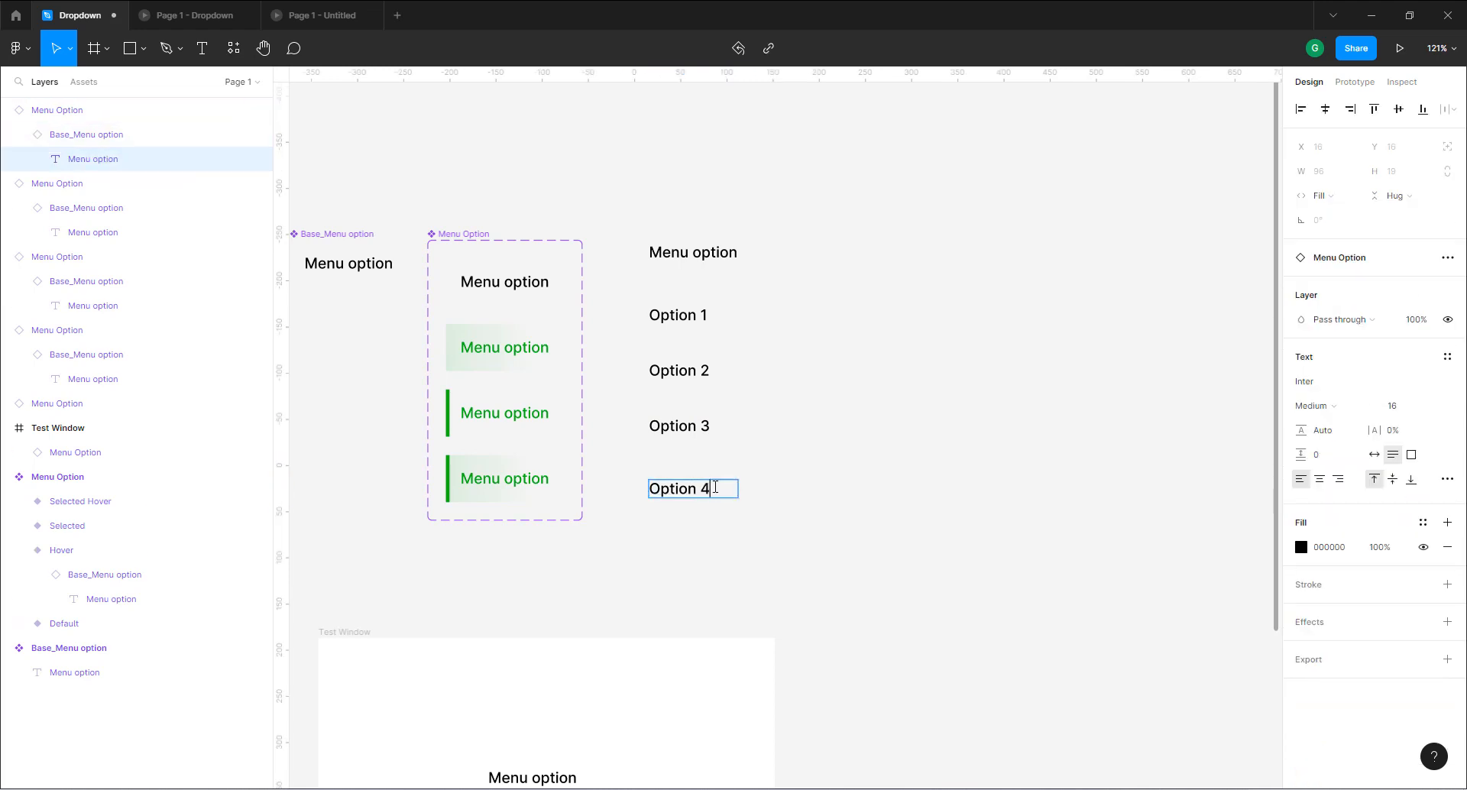
{"action": "key", "text": "Escape"}
Change the text of the instance above Option 1 to "Select option".
{"action": "left_click", "coordinate": [673, 252]}
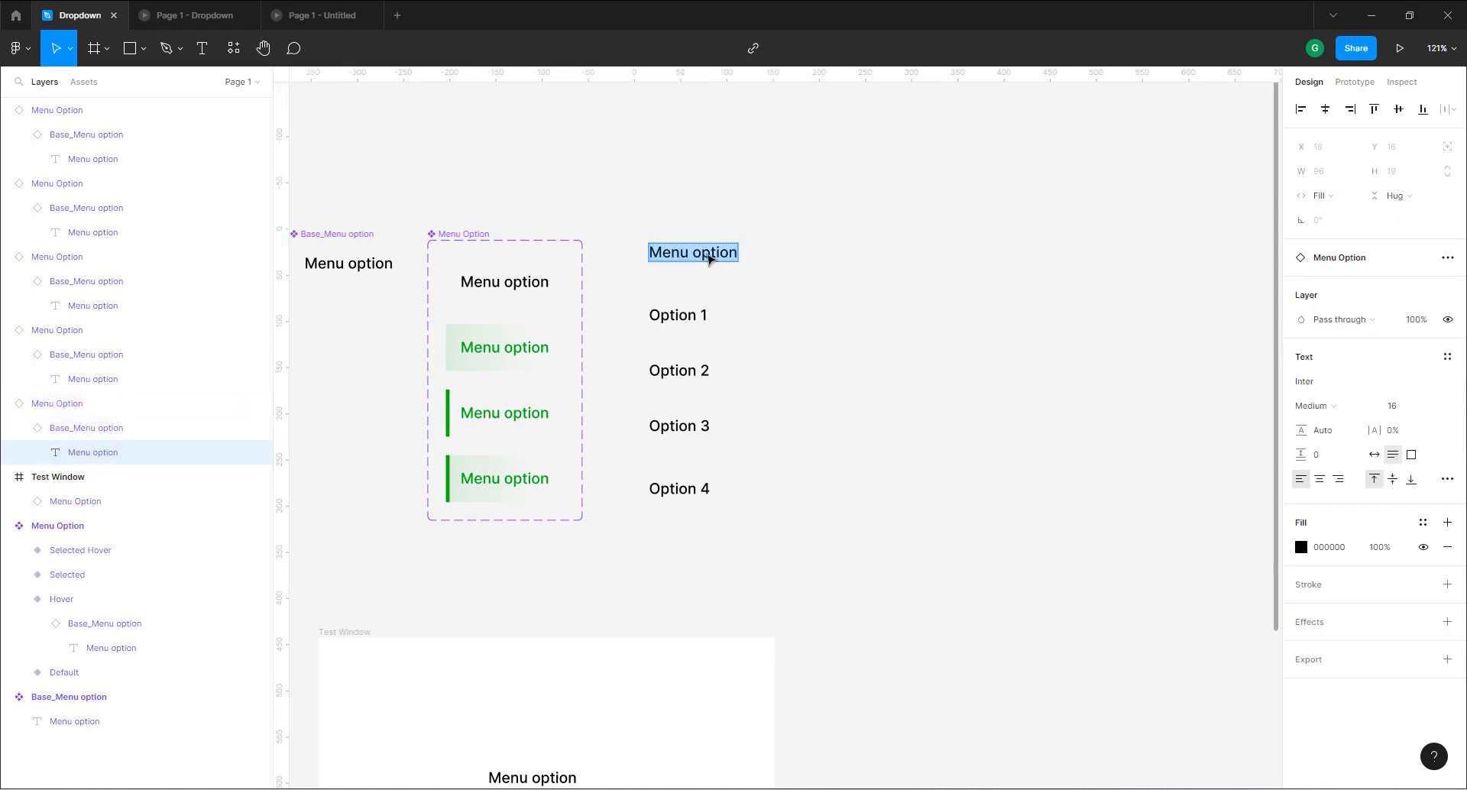
{"action": "type", "text": "Selctec"}
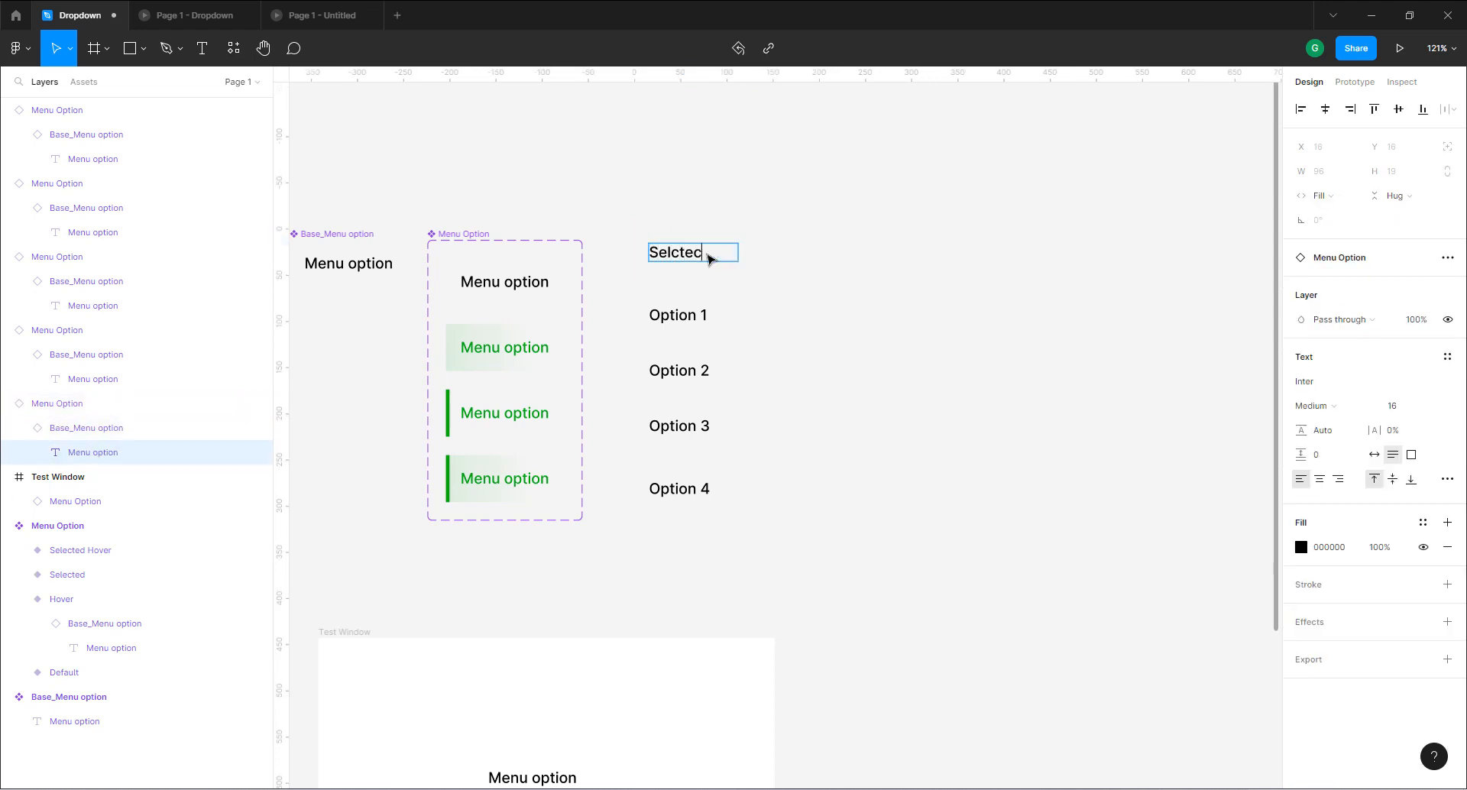
{"action": "key", "text": "BackSpace"}
{"action": "key", "text": "BackSpace"}
{"action": "key", "text": "BackSpace"}
{"action": "key", "text": "BackSpace"}
{"action": "type", "text": "ect option"}
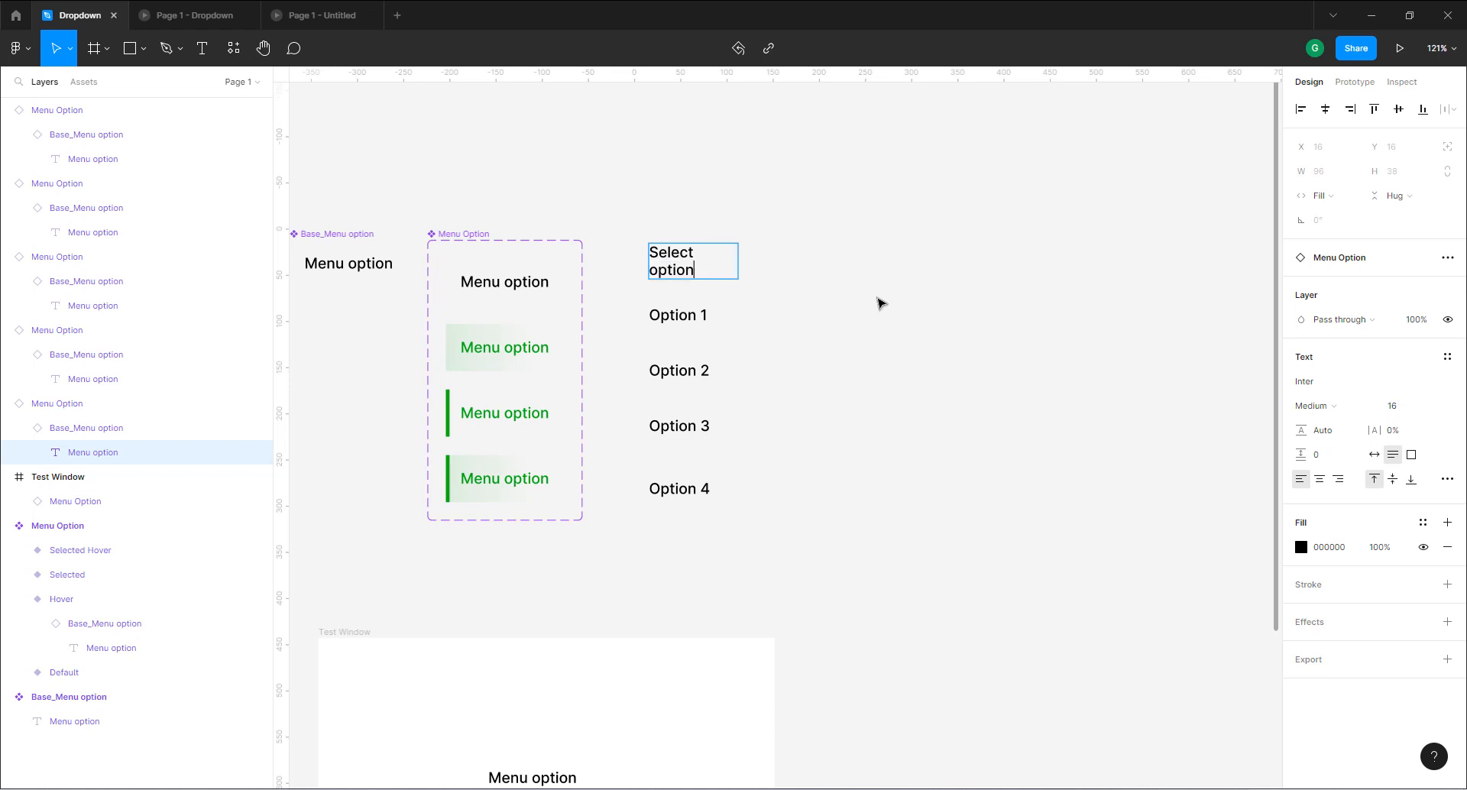
{"action": "key", "text": "Escape"}
Widen the Select option instance to about 205 px and set its nested Base_Menu option's width to Fill container.
{"action": "left_click", "coordinate": [722, 263]}
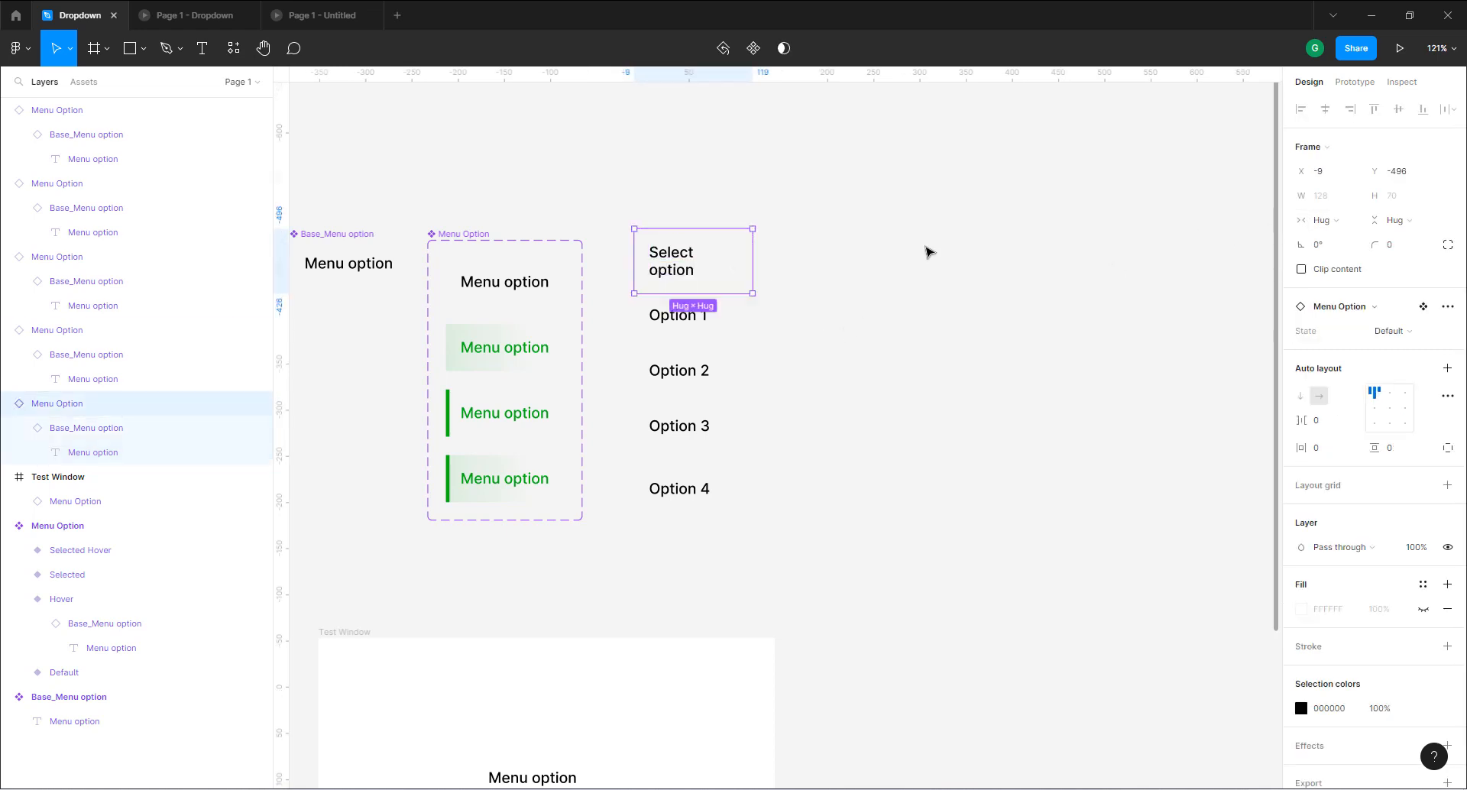
{"action": "double_click", "coordinate": [698, 272]}
{"action": "left_click", "coordinate": [811, 235]}
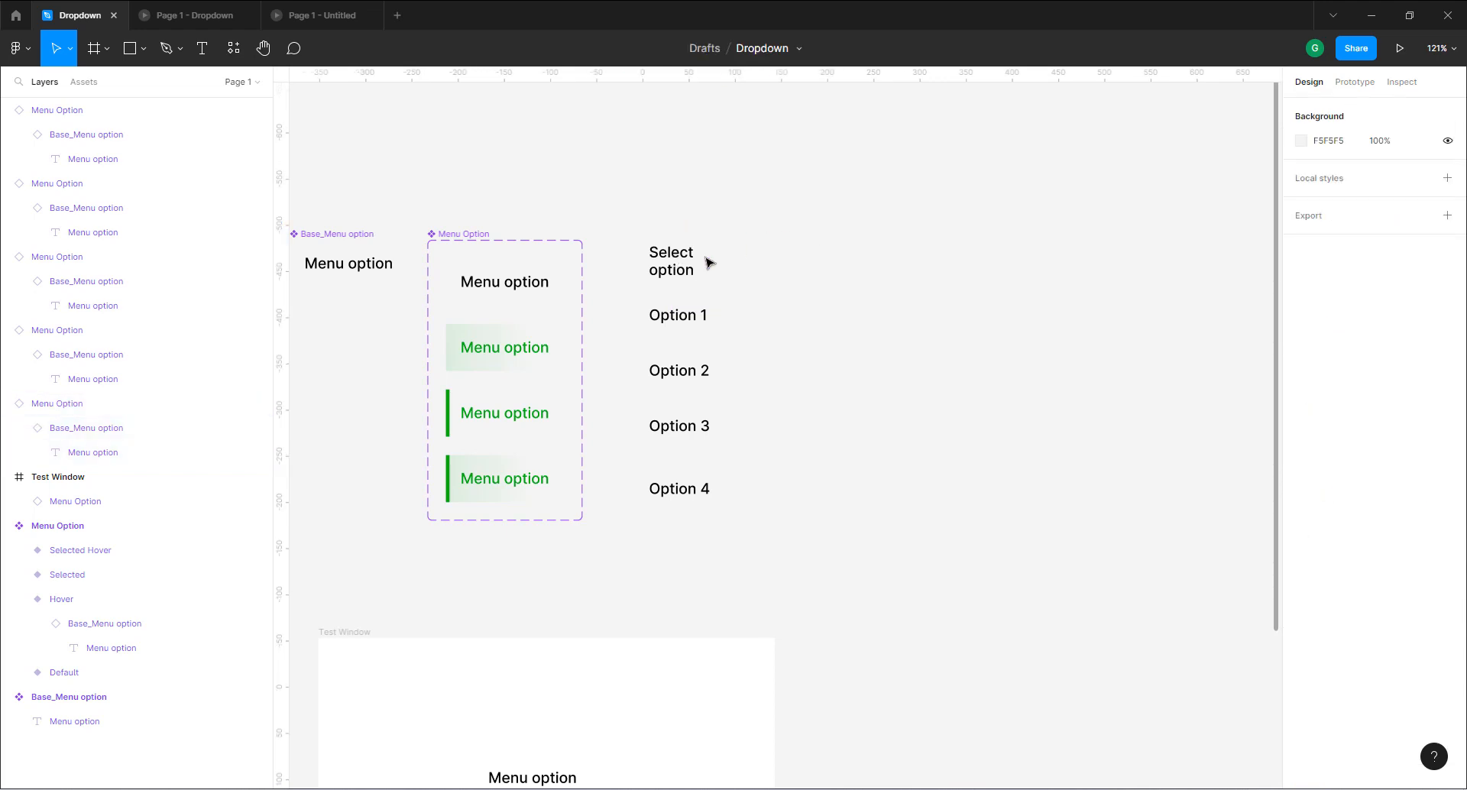
{"action": "left_click", "coordinate": [705, 257]}
{"action": "left_click_drag", "start_coordinate": [755, 250], "coordinate": [823, 247]}
{"action": "left_click", "coordinate": [690, 282]}
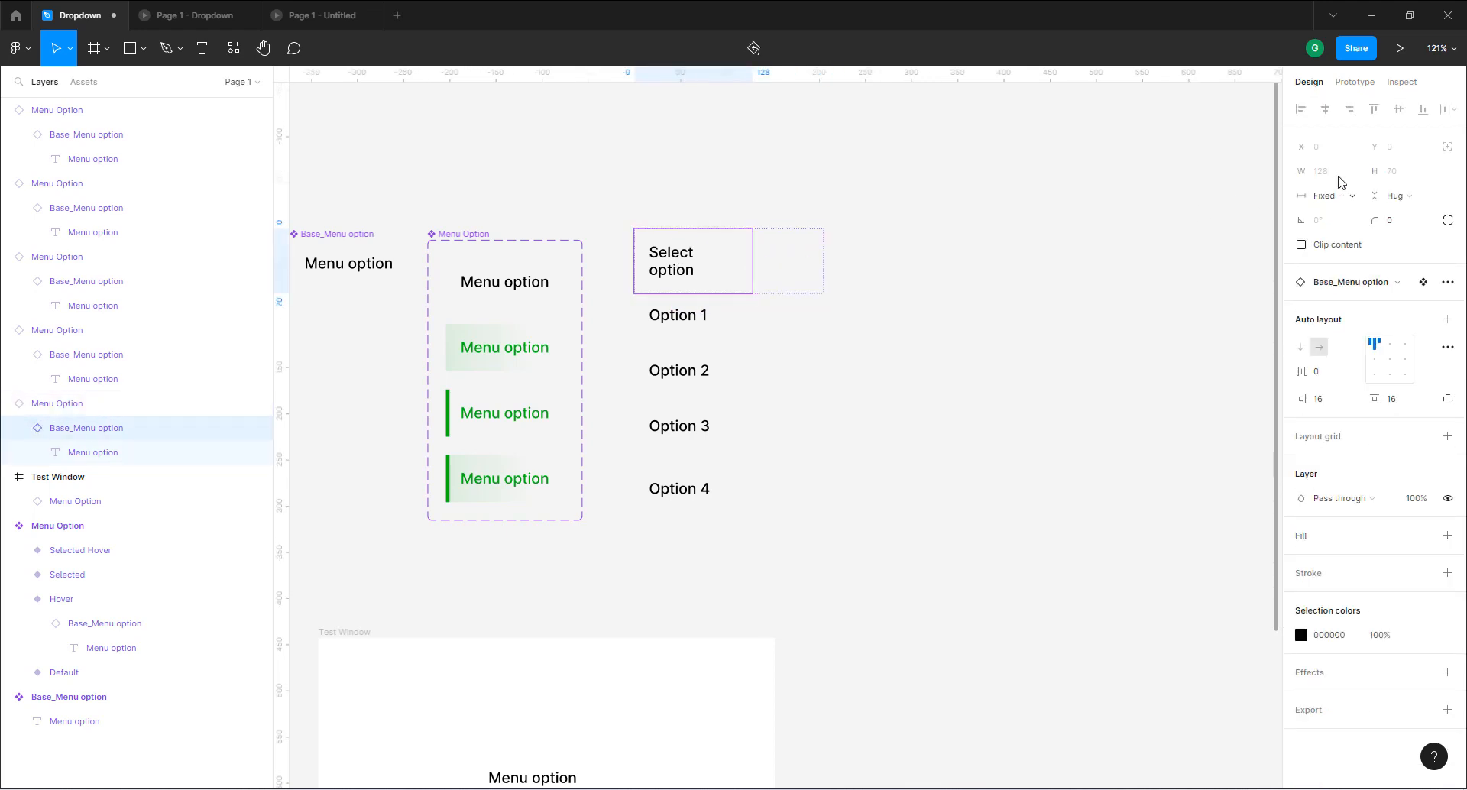
{"action": "left_click", "coordinate": [1328, 197]}
{"action": "left_click", "coordinate": [1343, 233]}
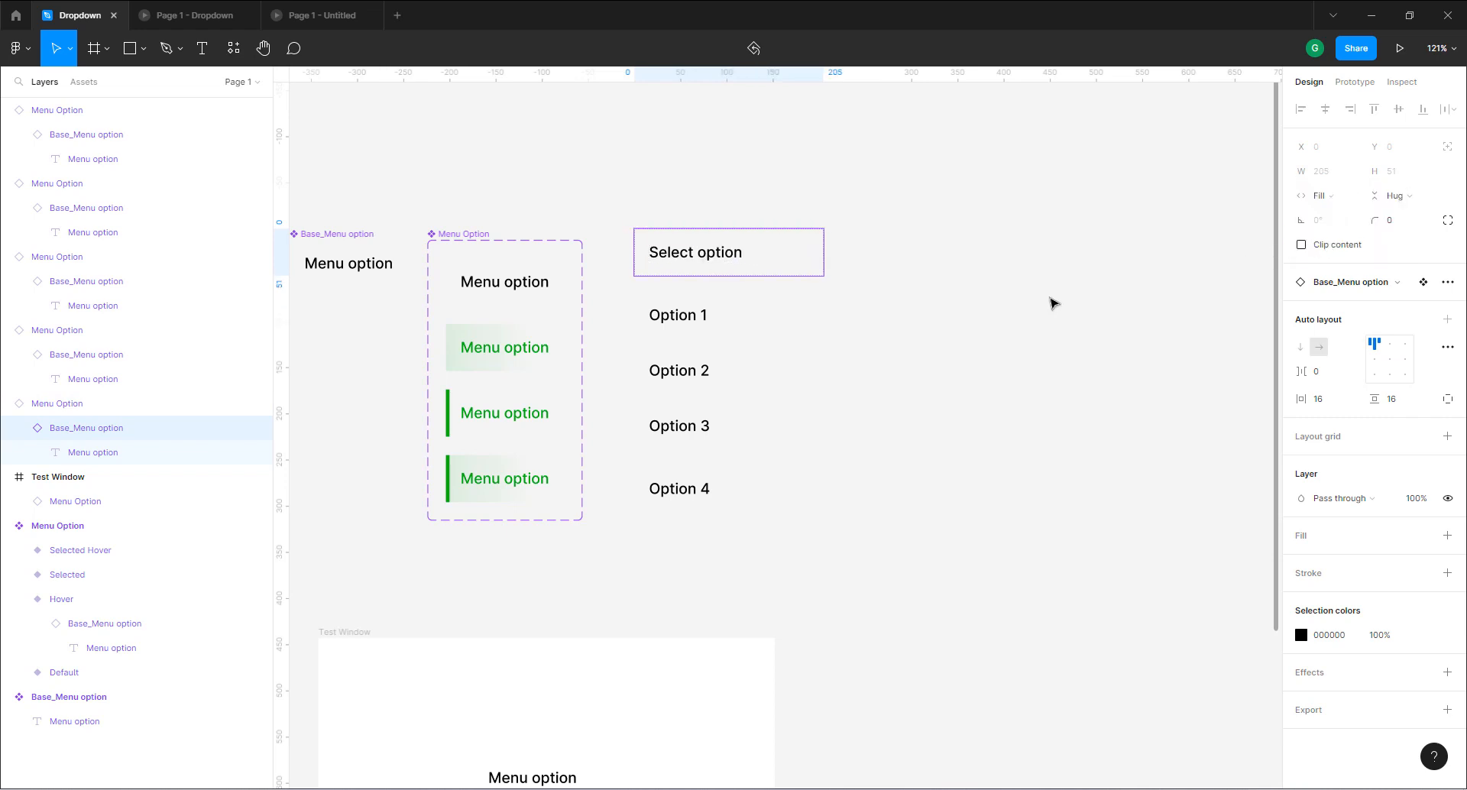
Set the width of the nested Base_Menu option in Option 1 and Option 2 to Fill container.
{"action": "left_click", "coordinate": [697, 320]}
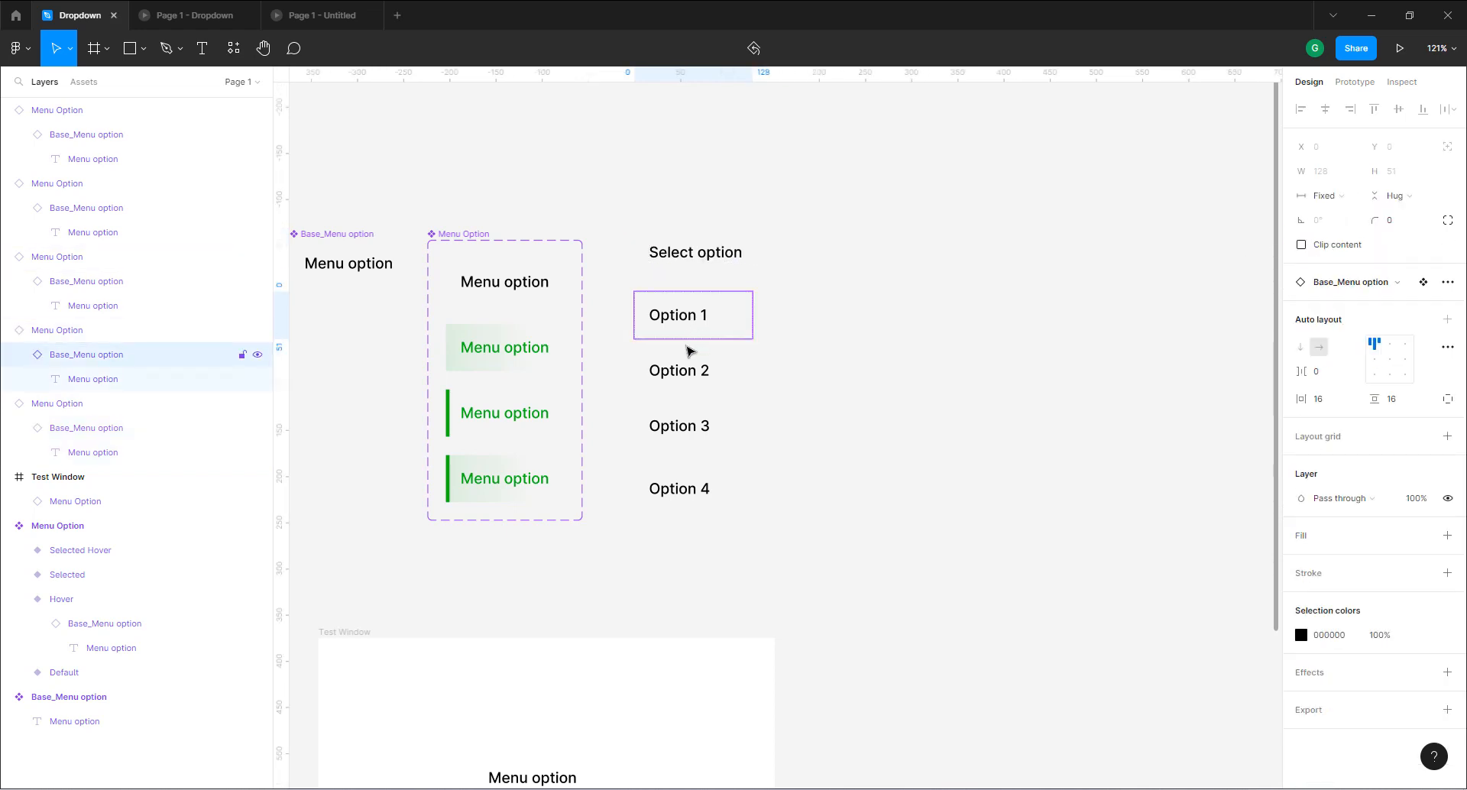
{"action": "left_click", "coordinate": [1324, 196]}
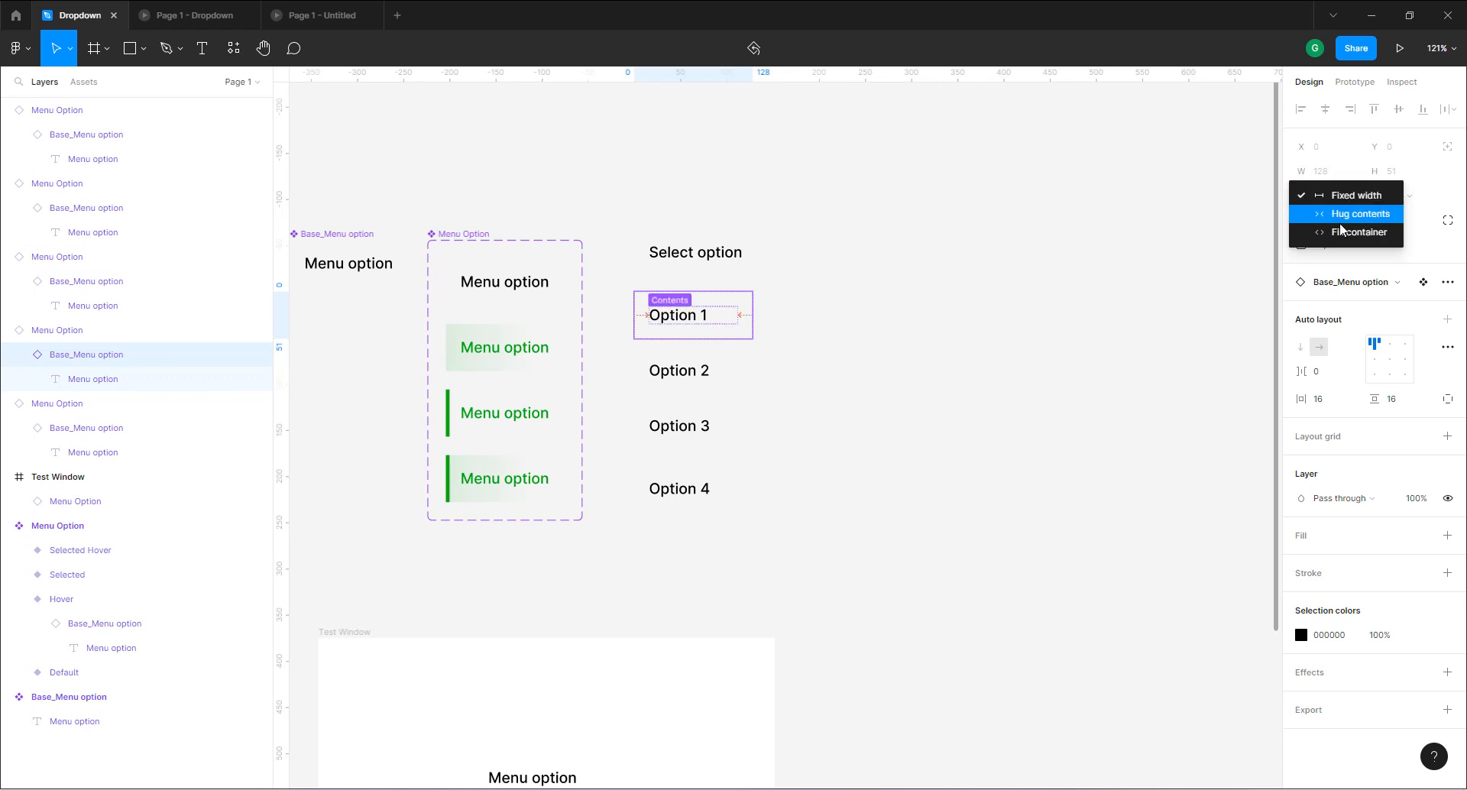
{"action": "left_click", "coordinate": [1342, 233]}
{"action": "double_click", "coordinate": [685, 377]}
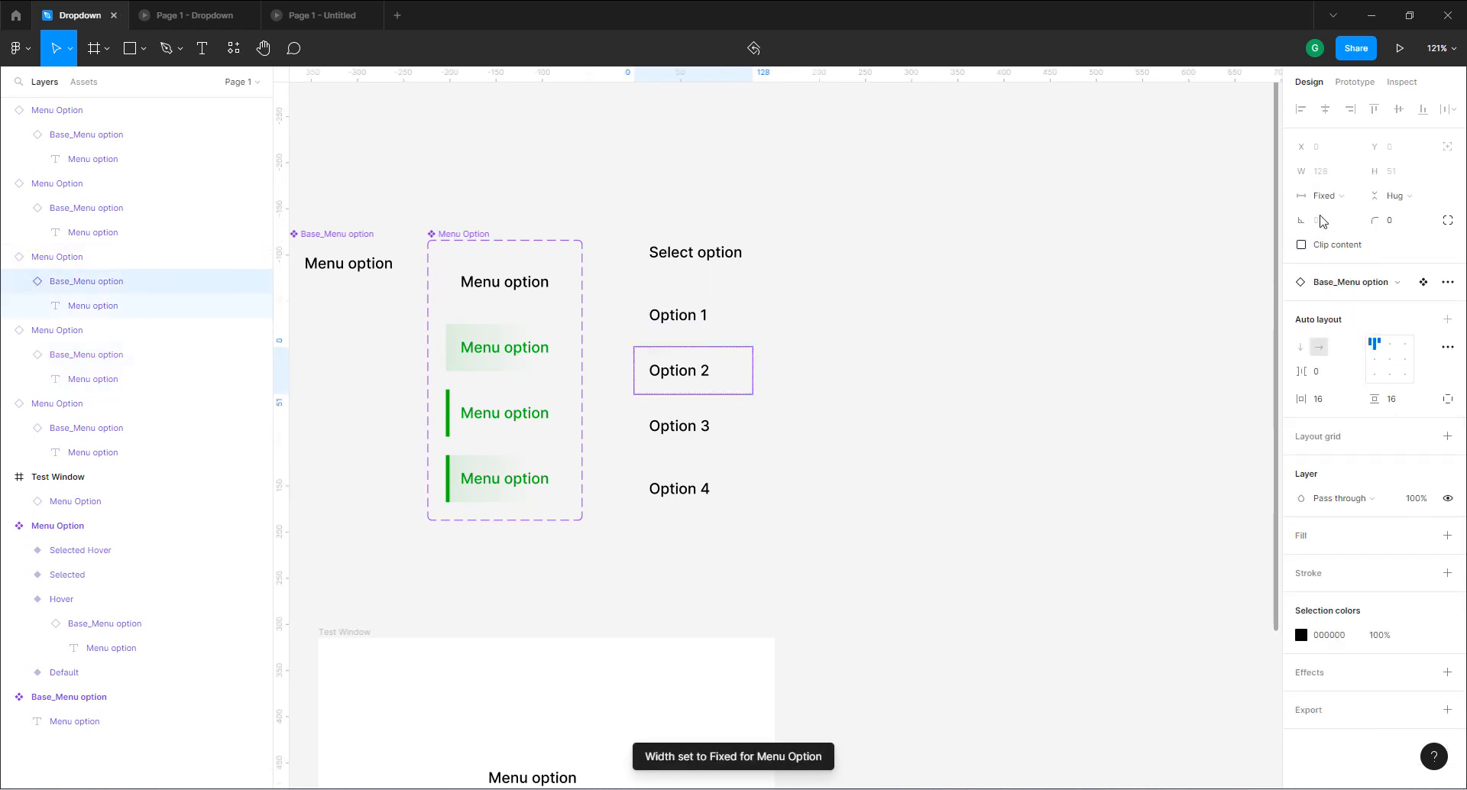
{"action": "left_click", "coordinate": [1324, 195]}
{"action": "left_click", "coordinate": [1341, 233]}
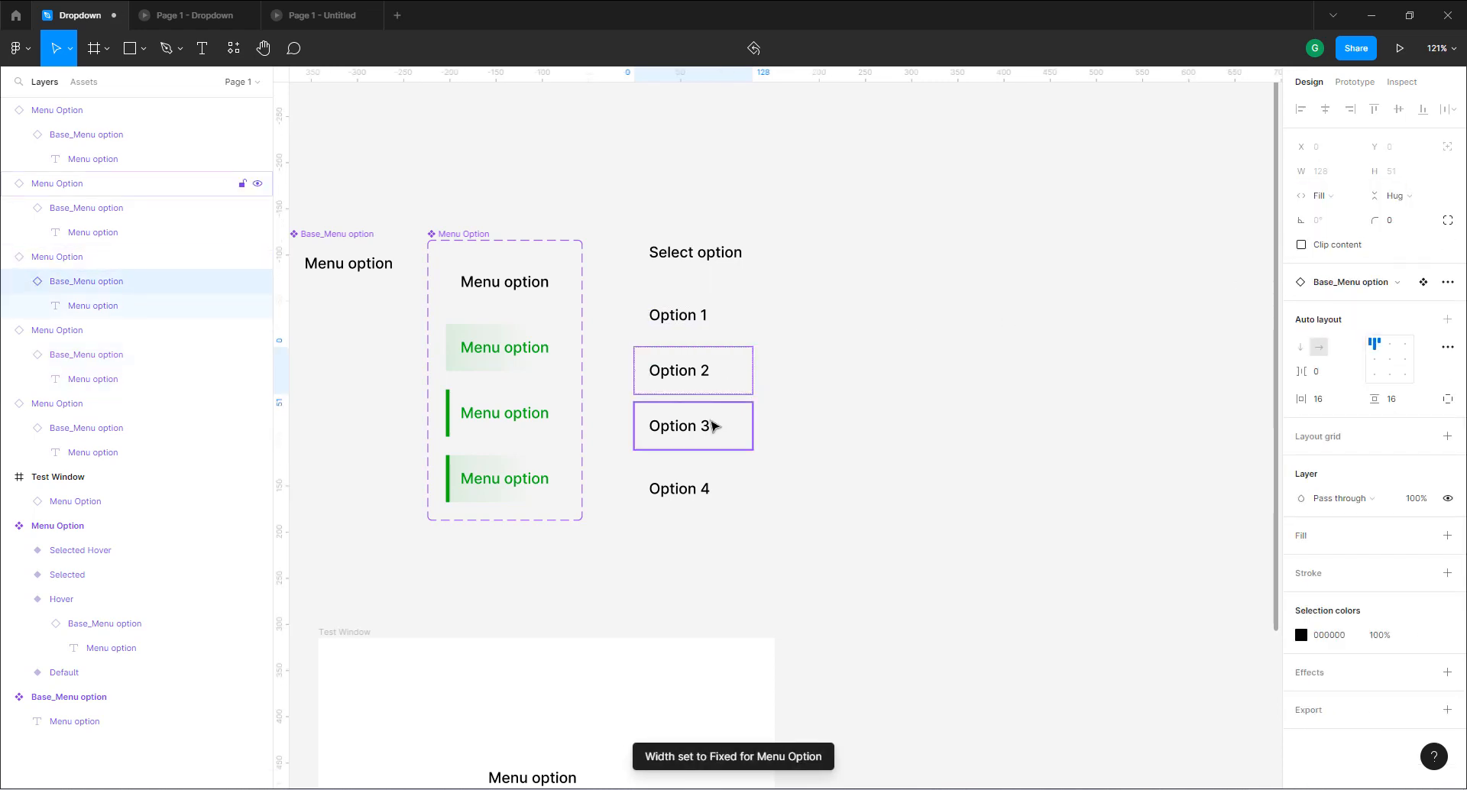
Set the width of the nested Base_Menu option in Option 3 and Option 4 to Fill container.
{"action": "left_click", "coordinate": [712, 425]}
{"action": "left_click", "coordinate": [1335, 200]}
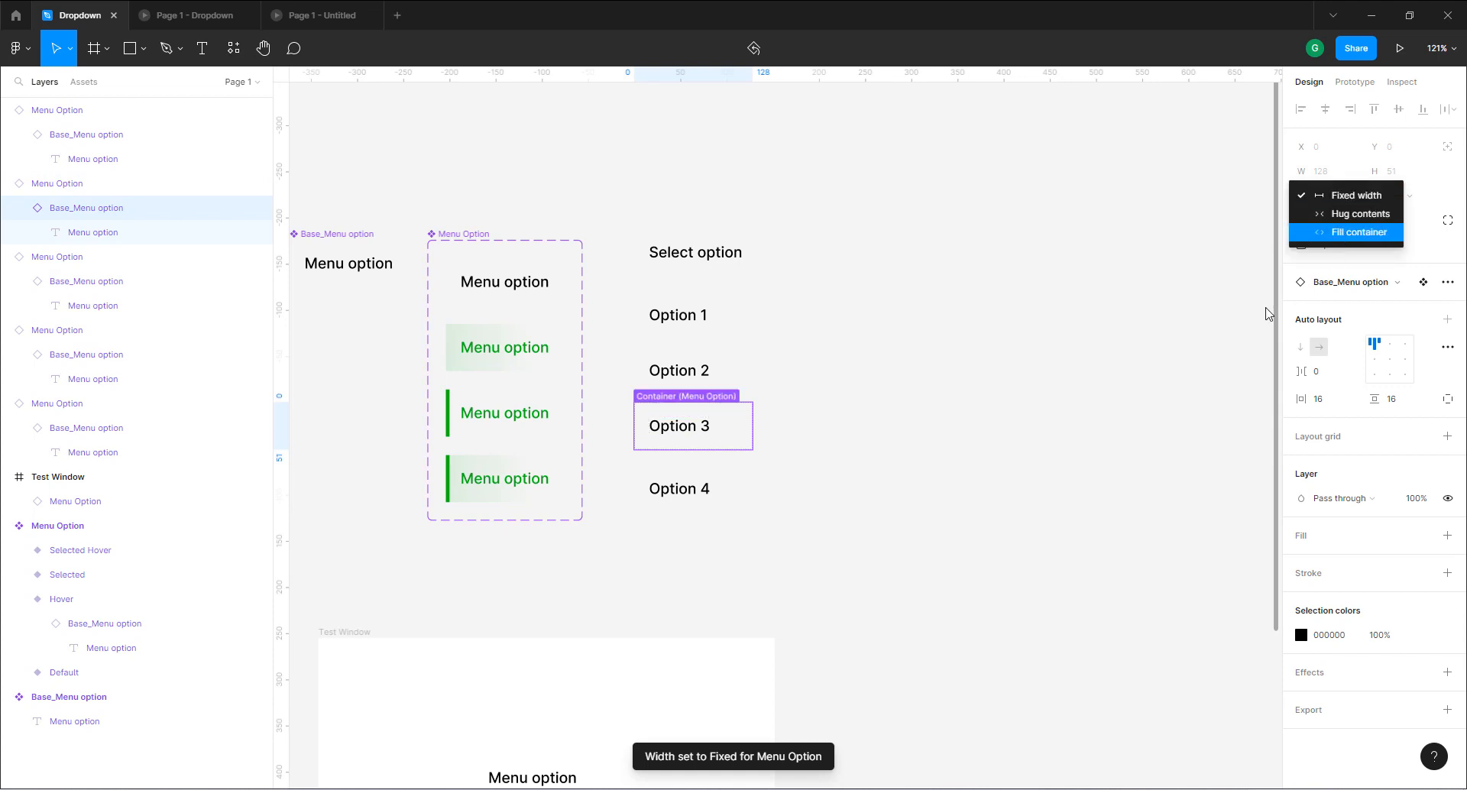
{"action": "left_click", "coordinate": [1344, 235]}
{"action": "left_click", "coordinate": [685, 488]}
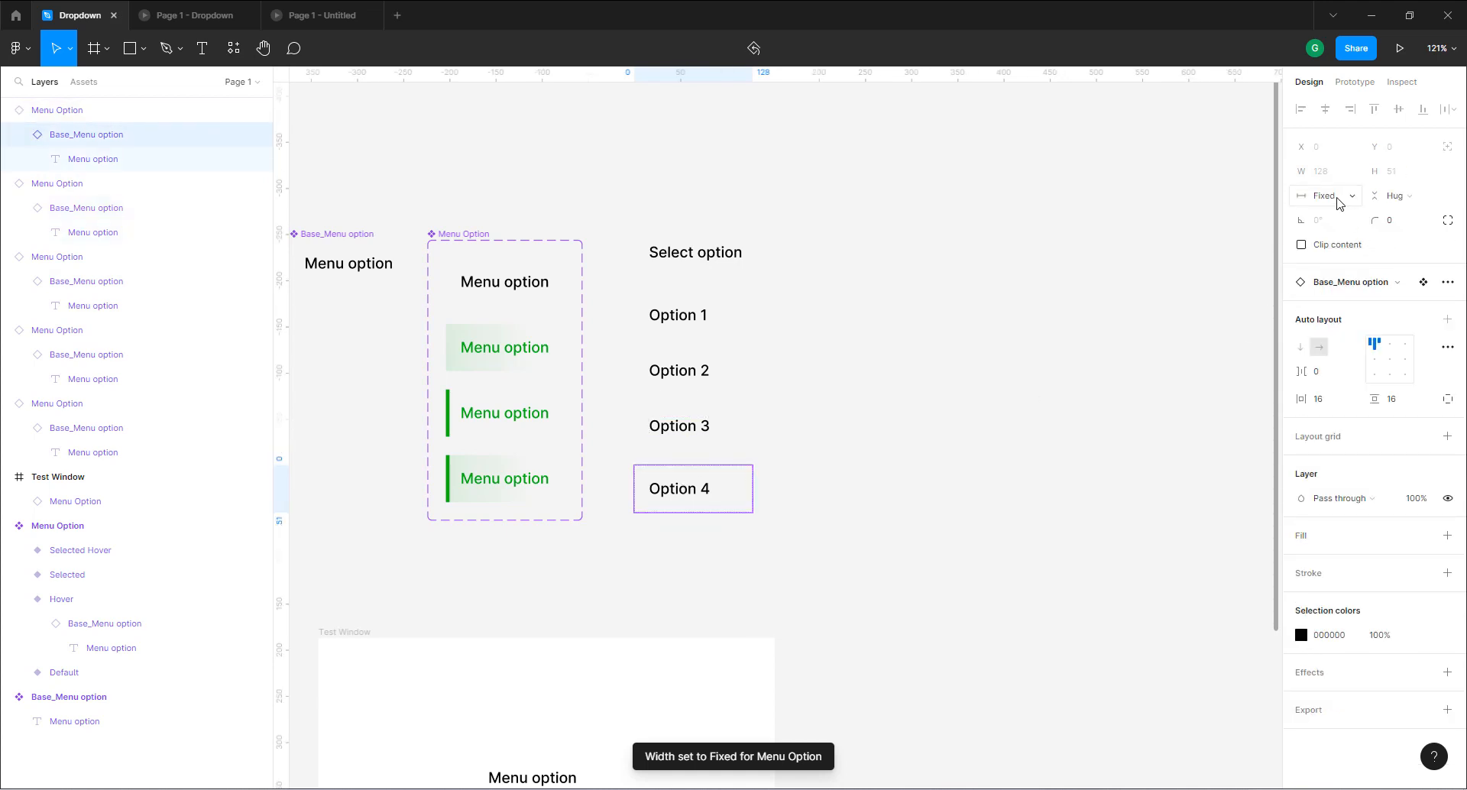
{"action": "left_click", "coordinate": [1338, 202]}
{"action": "left_click", "coordinate": [1358, 243]}
{"action": "left_click", "coordinate": [841, 326]}
Detach the Select option instance from its component and rename the resulting frame to "Header".
{"action": "left_click", "coordinate": [685, 256]}
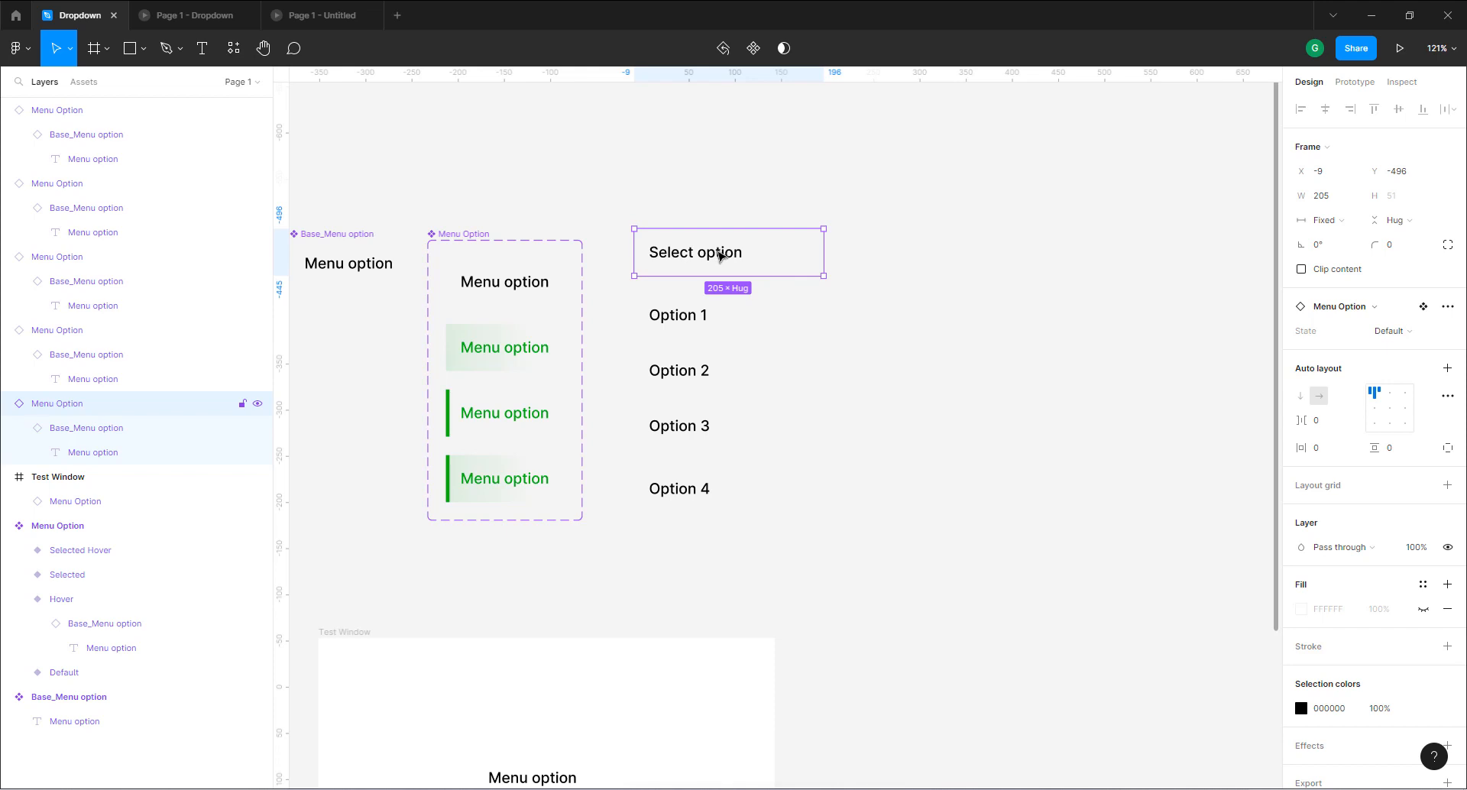
{"action": "right_click", "coordinate": [720, 258]}
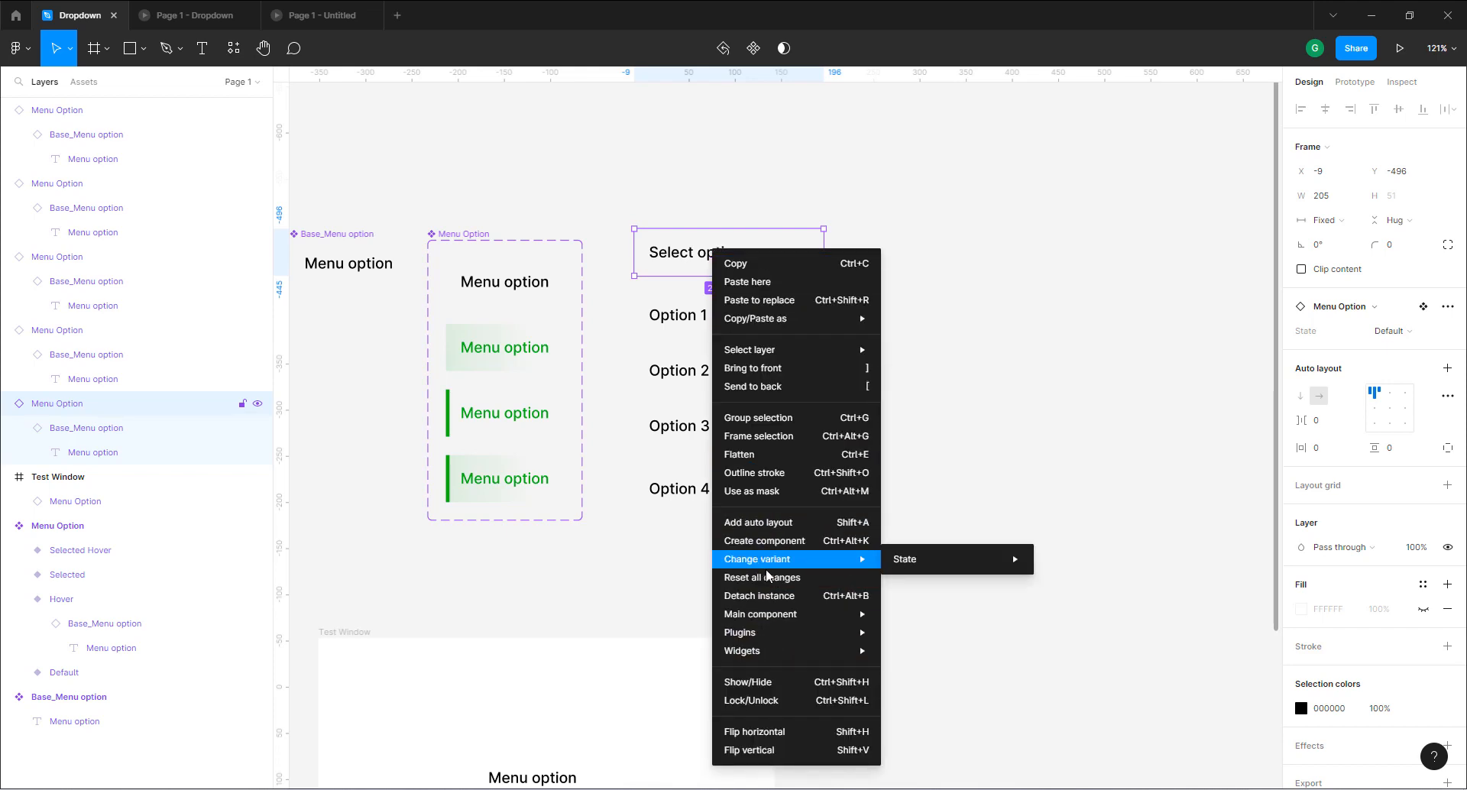
{"action": "left_click", "coordinate": [767, 597]}
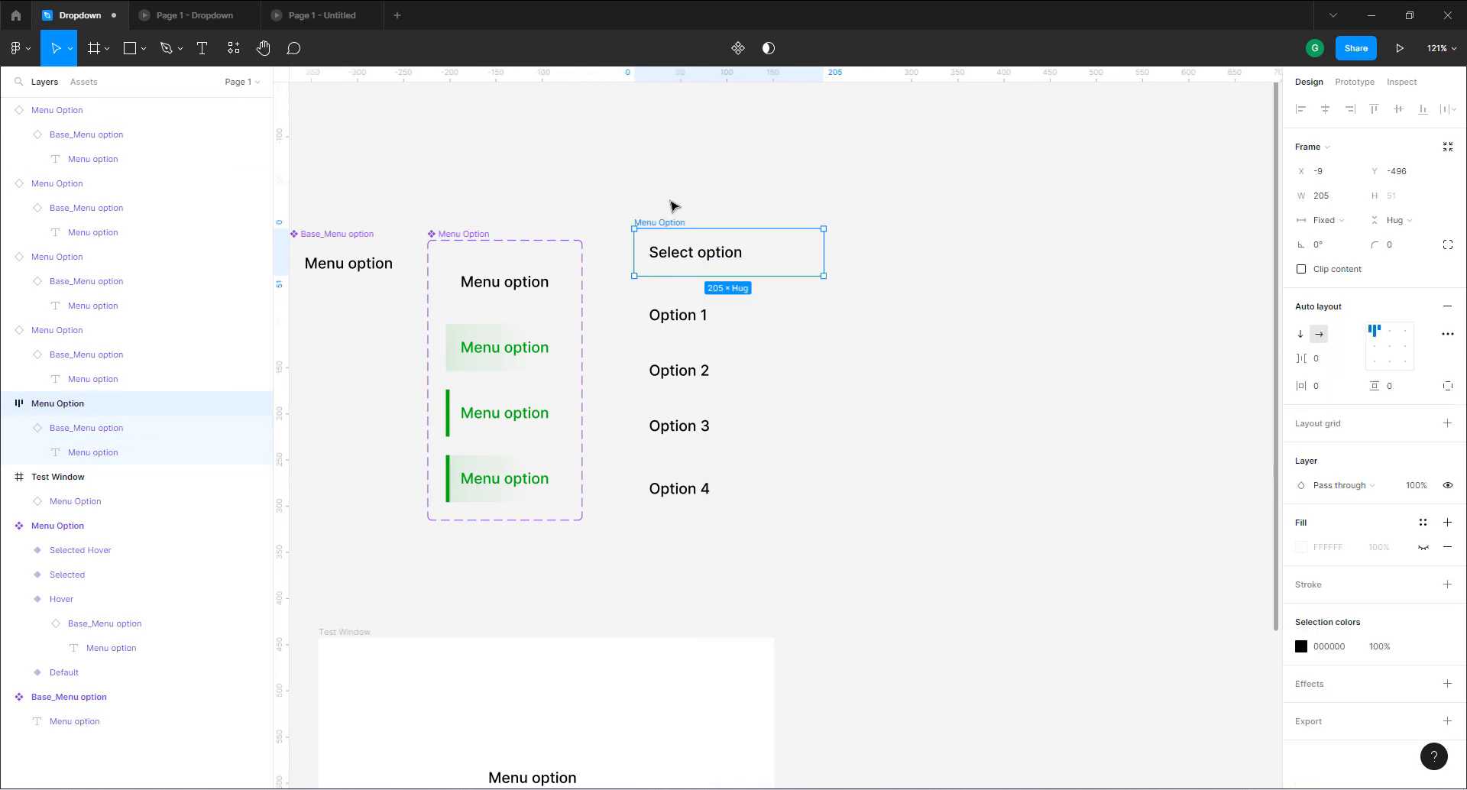
{"action": "double_click", "coordinate": [668, 223]}
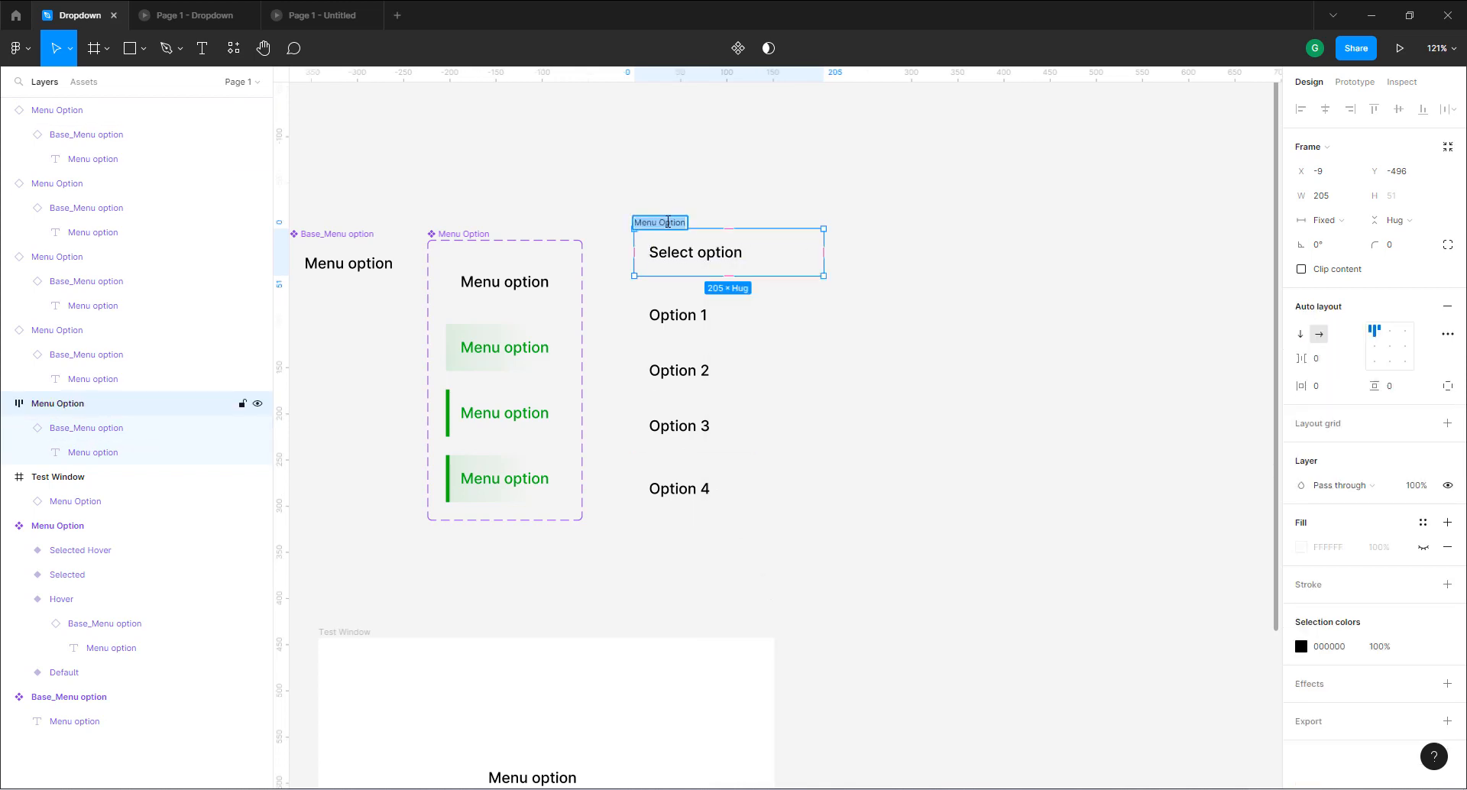
{"action": "type", "text": "Header"}
{"action": "key", "text": "Return"}
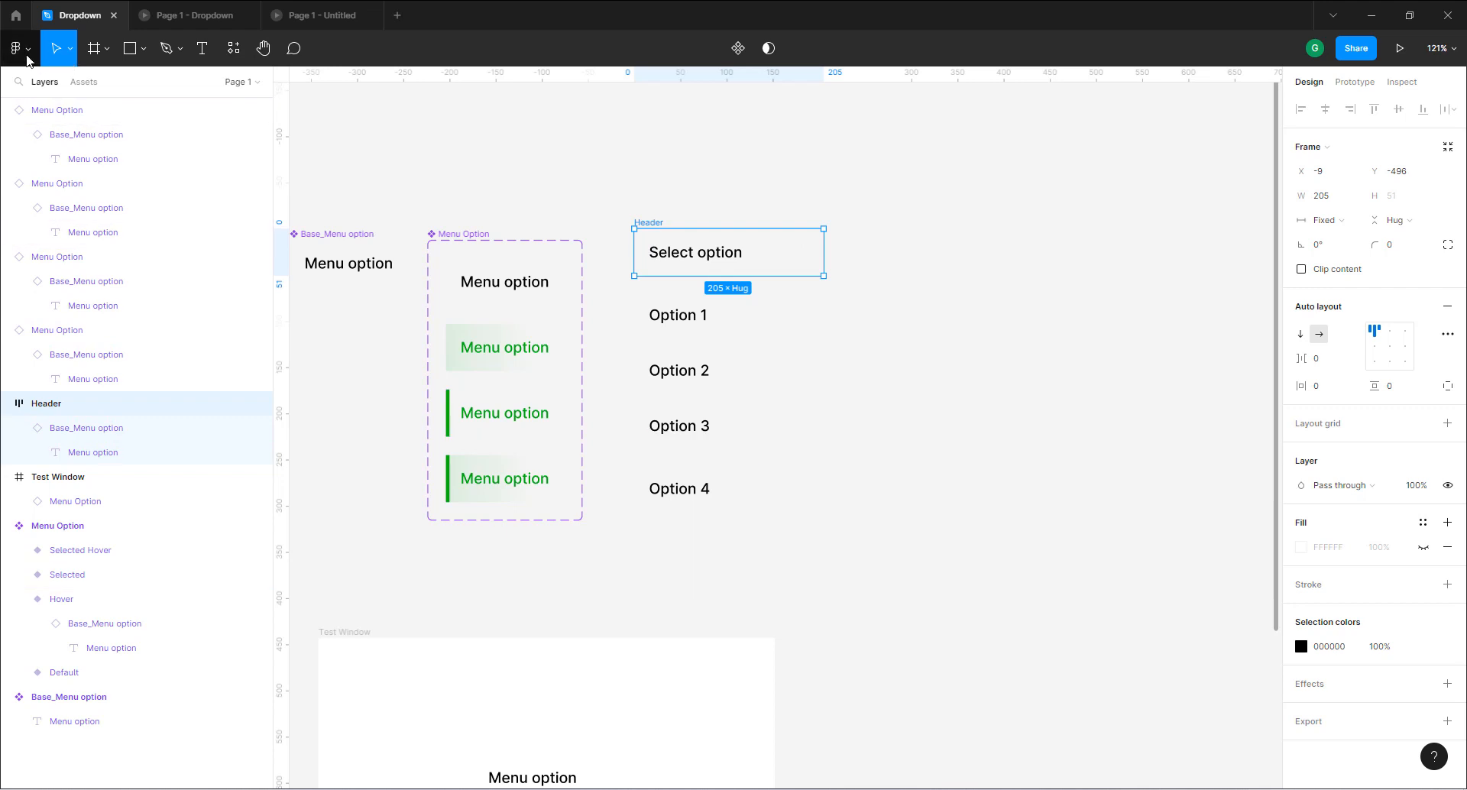
Insert the arrow_drop_down and arrow_drop_up icons from the Material Symbols plugin onto the canvas, outside the Header frame, and close the plugin.
{"action": "left_click", "coordinate": [27, 55]}
{"action": "mouse_move", "coordinate": [69, 260]}
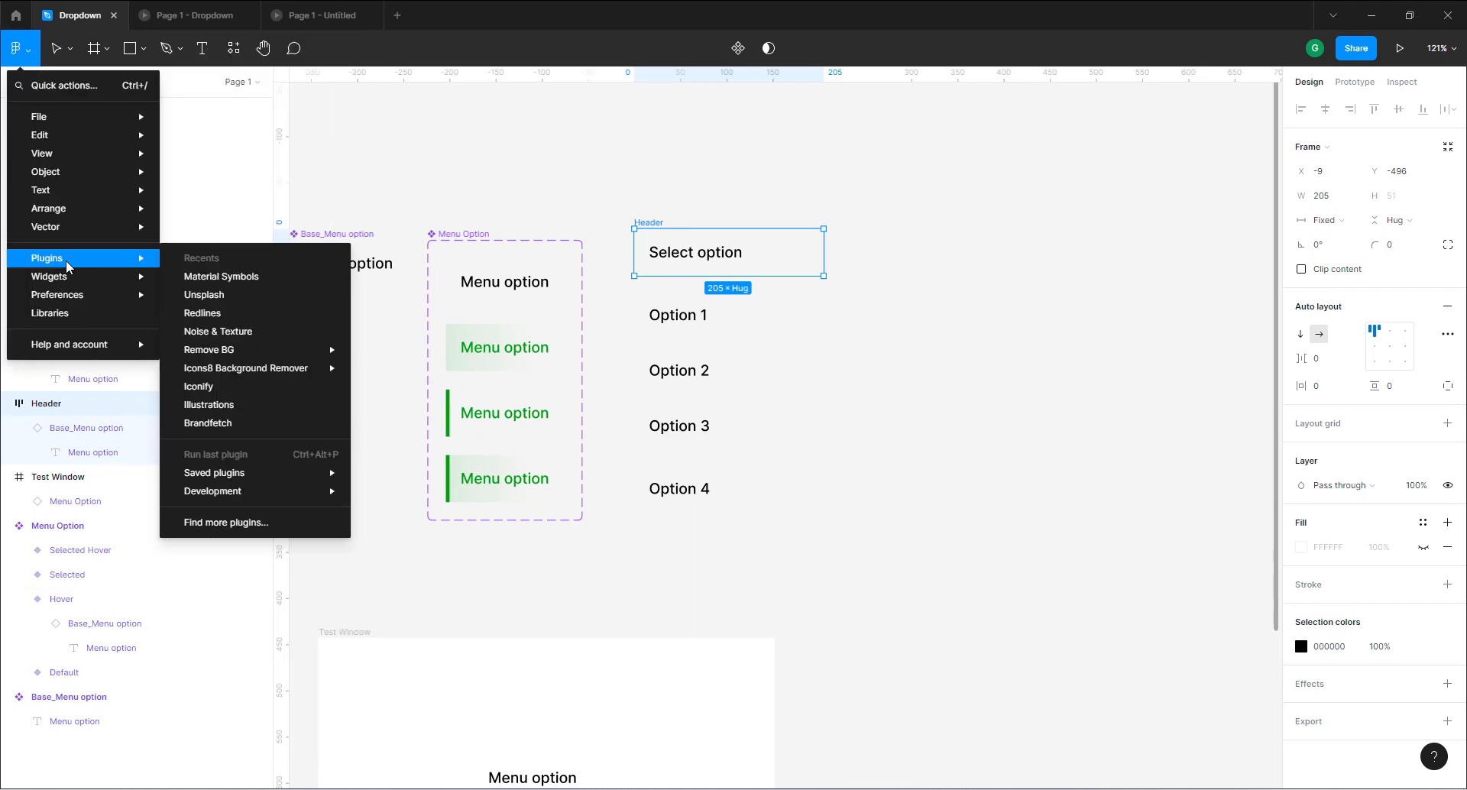
{"action": "left_click", "coordinate": [226, 276]}
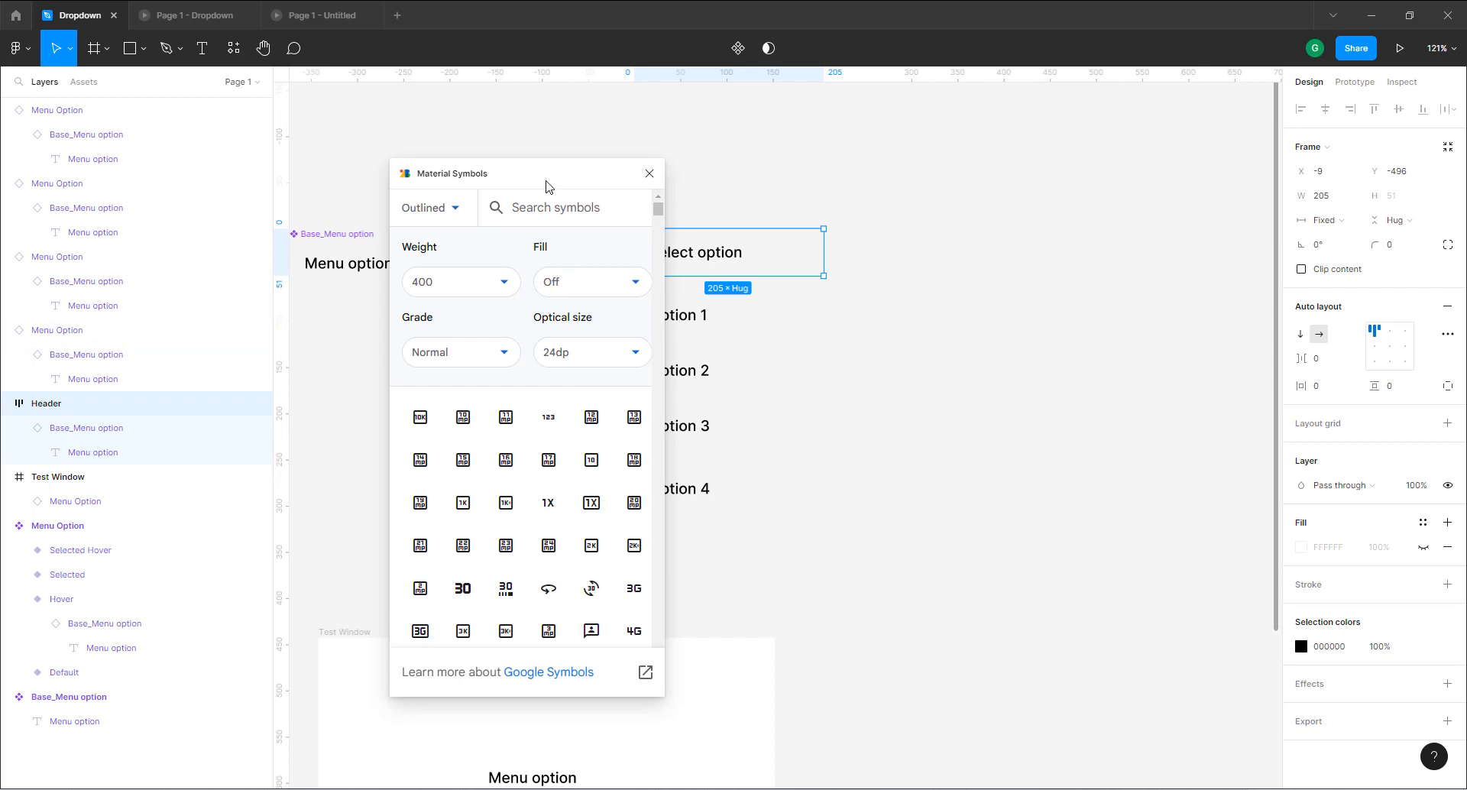
{"action": "left_click_drag", "start_coordinate": [547, 187], "coordinate": [397, 170]}
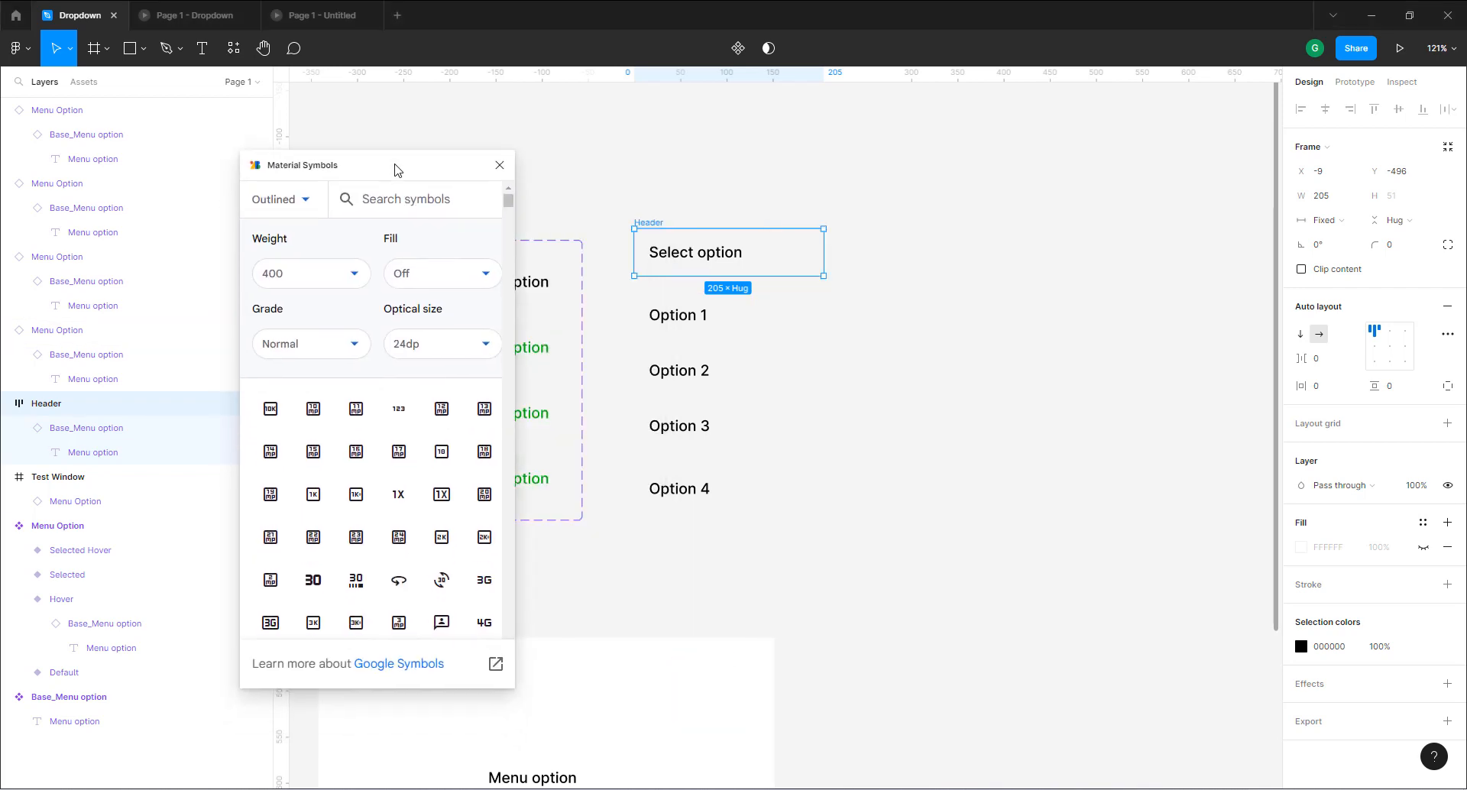
{"action": "scroll", "coordinate": [419, 444], "scroll_direction": "down", "scroll_amount": 10}
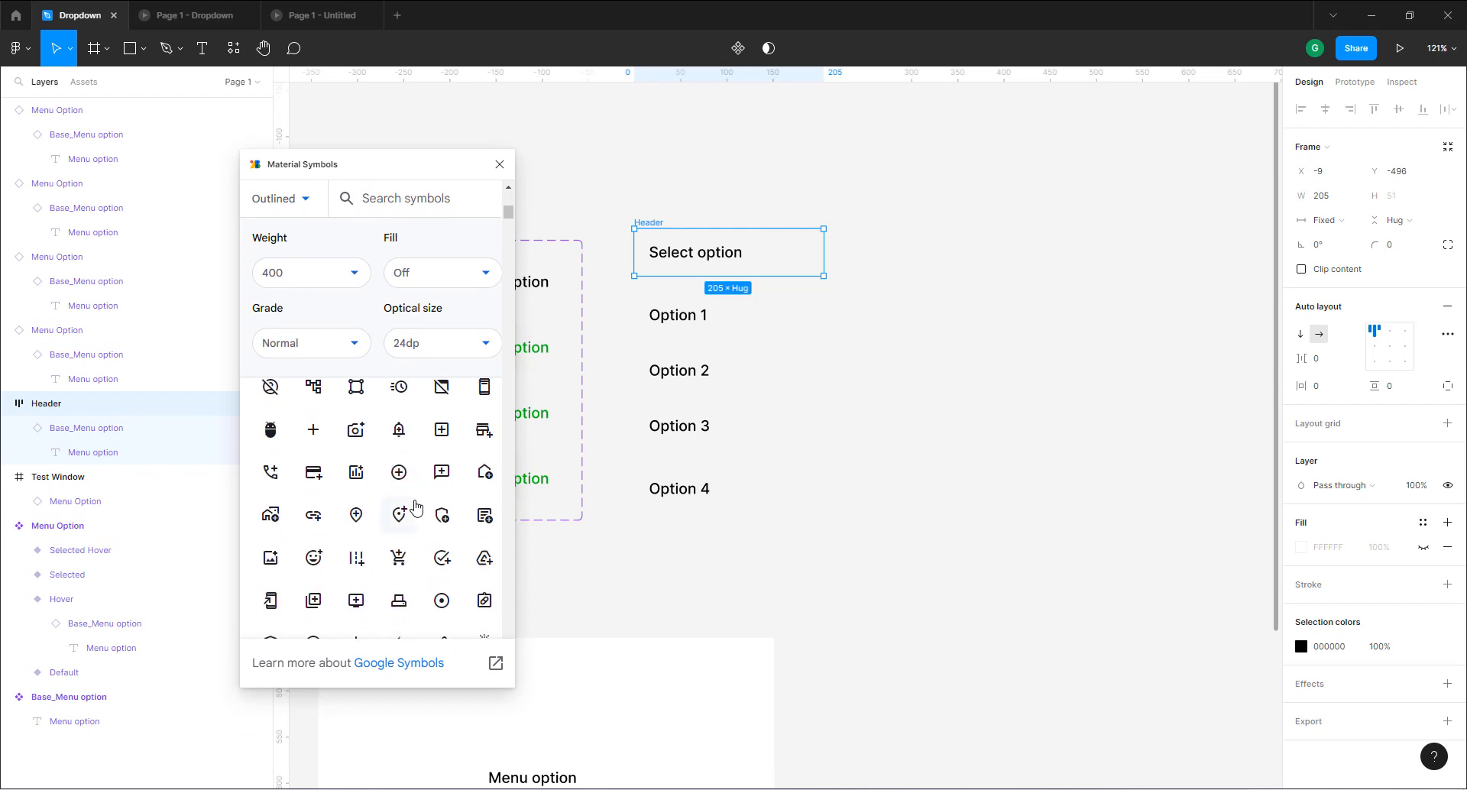
{"action": "scroll", "coordinate": [416, 507], "scroll_direction": "down", "scroll_amount": 10}
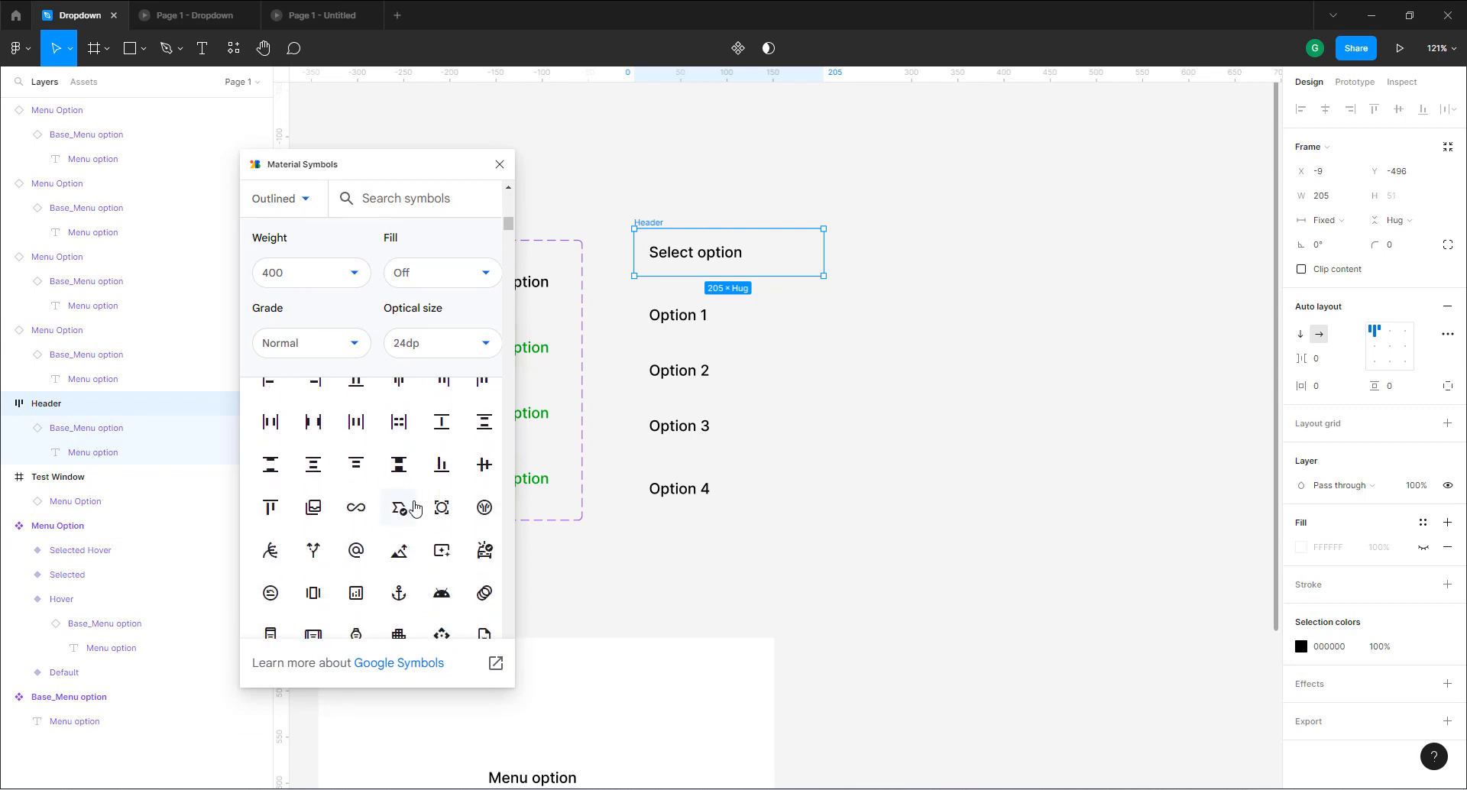
{"action": "scroll", "coordinate": [415, 508], "scroll_direction": "down", "scroll_amount": 10}
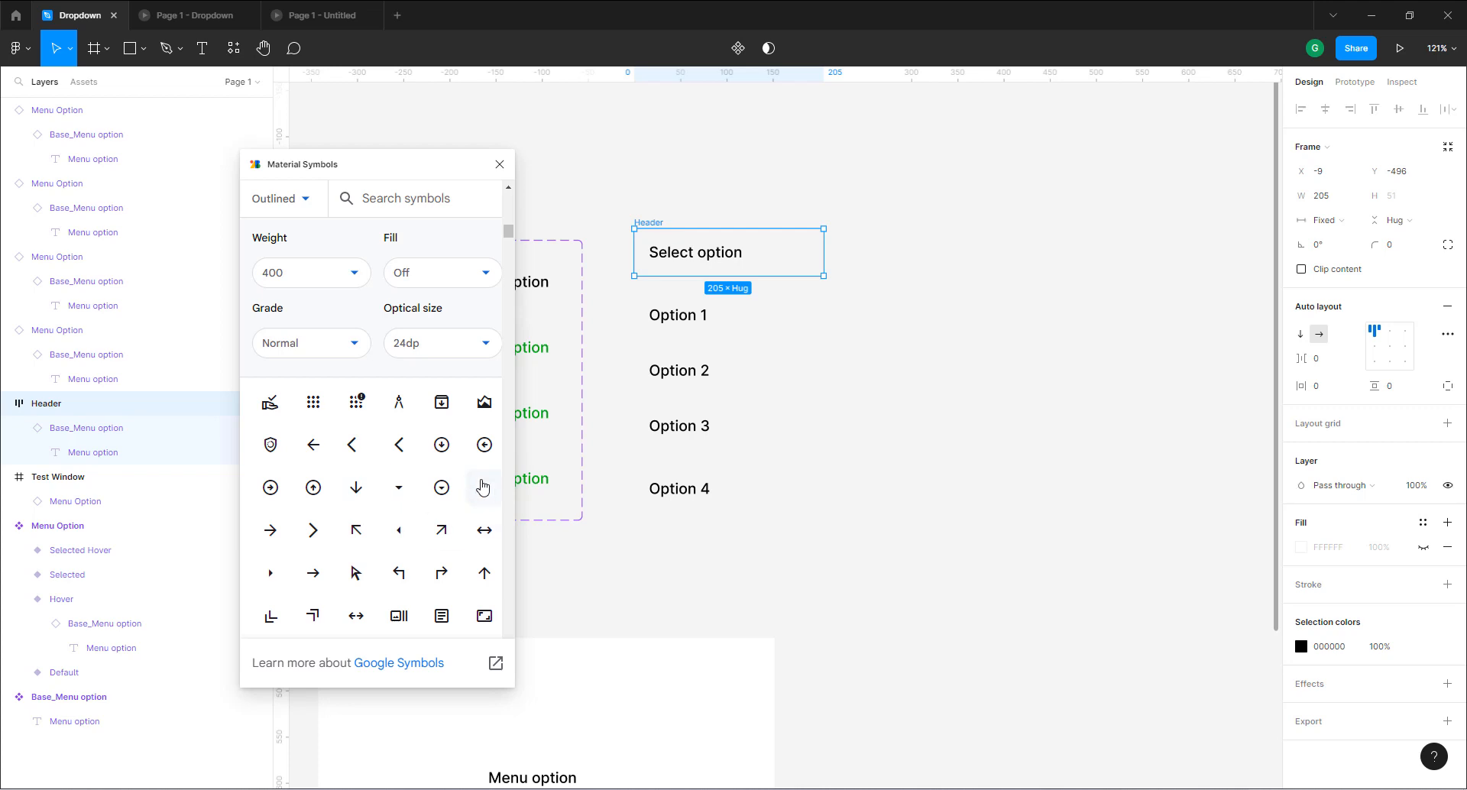
{"action": "left_click", "coordinate": [903, 362]}
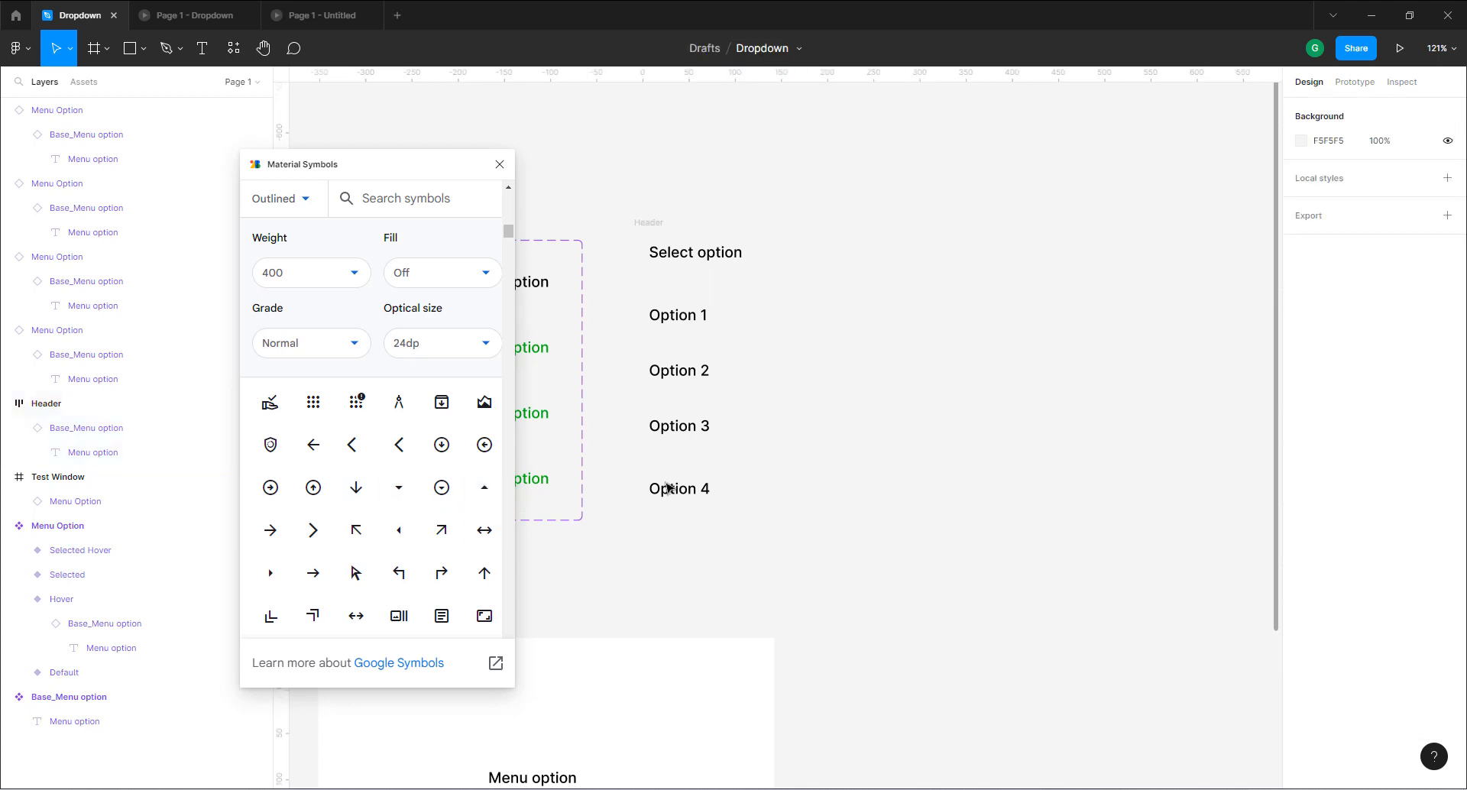
{"action": "left_click", "coordinate": [398, 487]}
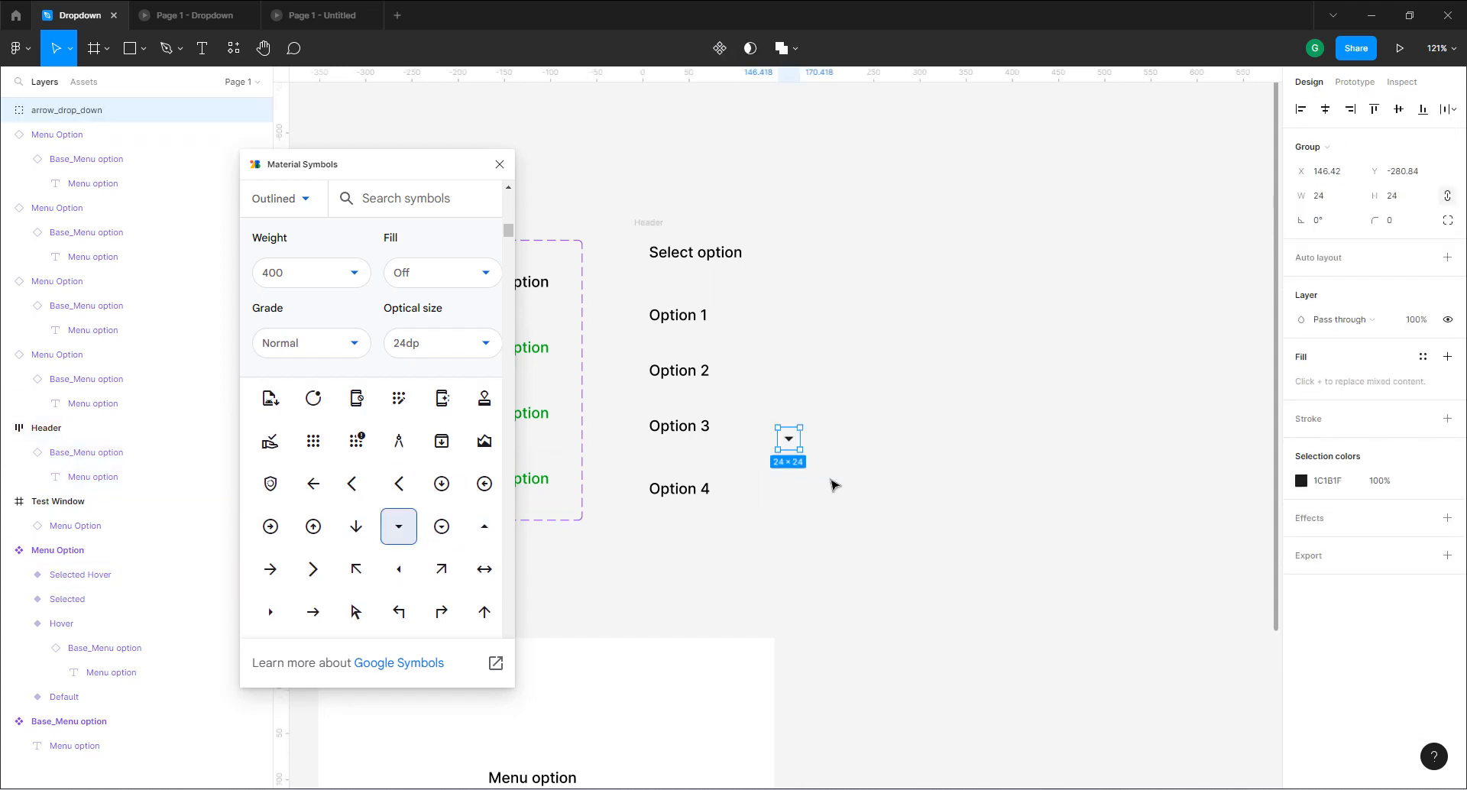
{"action": "left_click", "coordinate": [485, 527]}
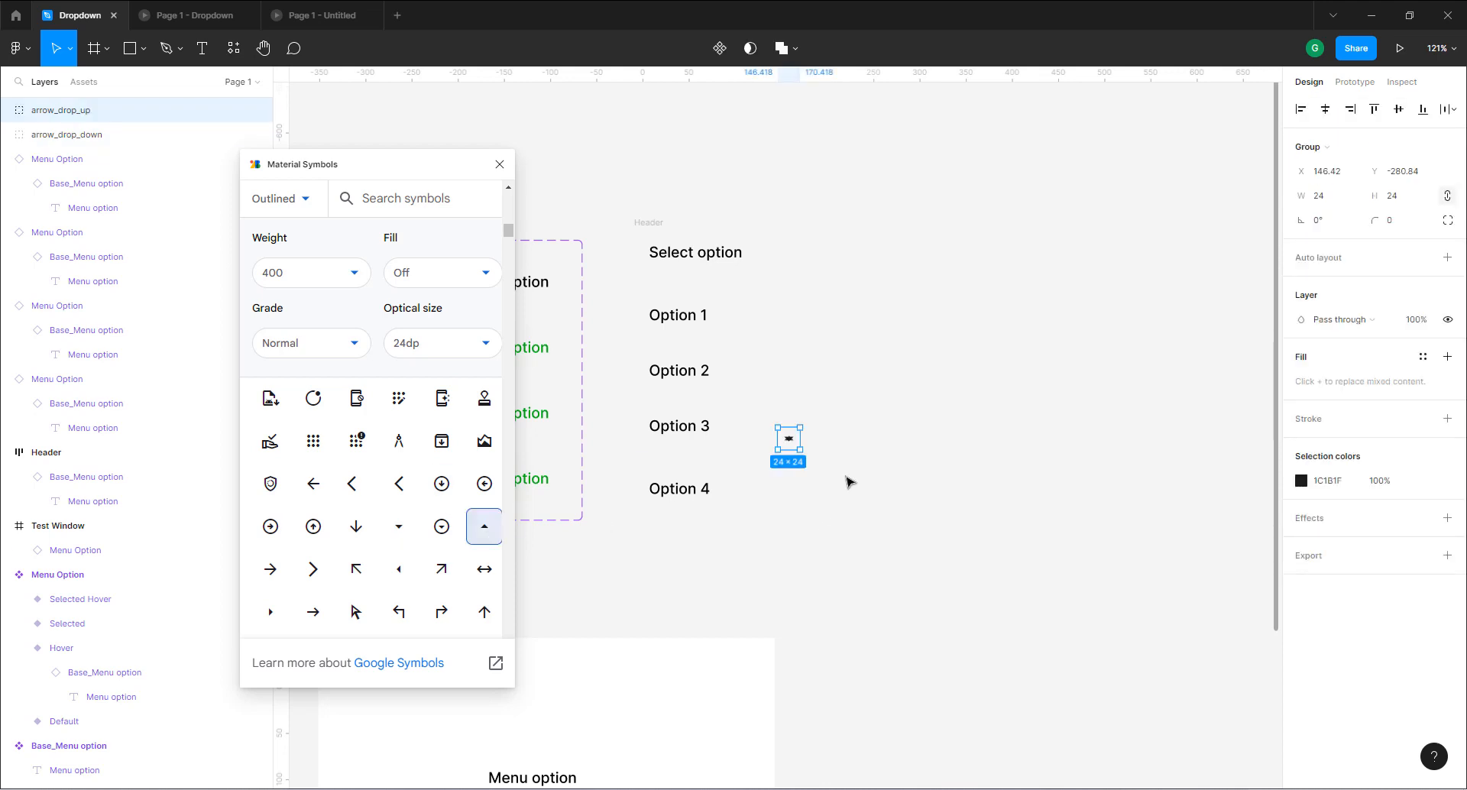
{"action": "left_click", "coordinate": [849, 481]}
{"action": "left_click", "coordinate": [500, 164]}
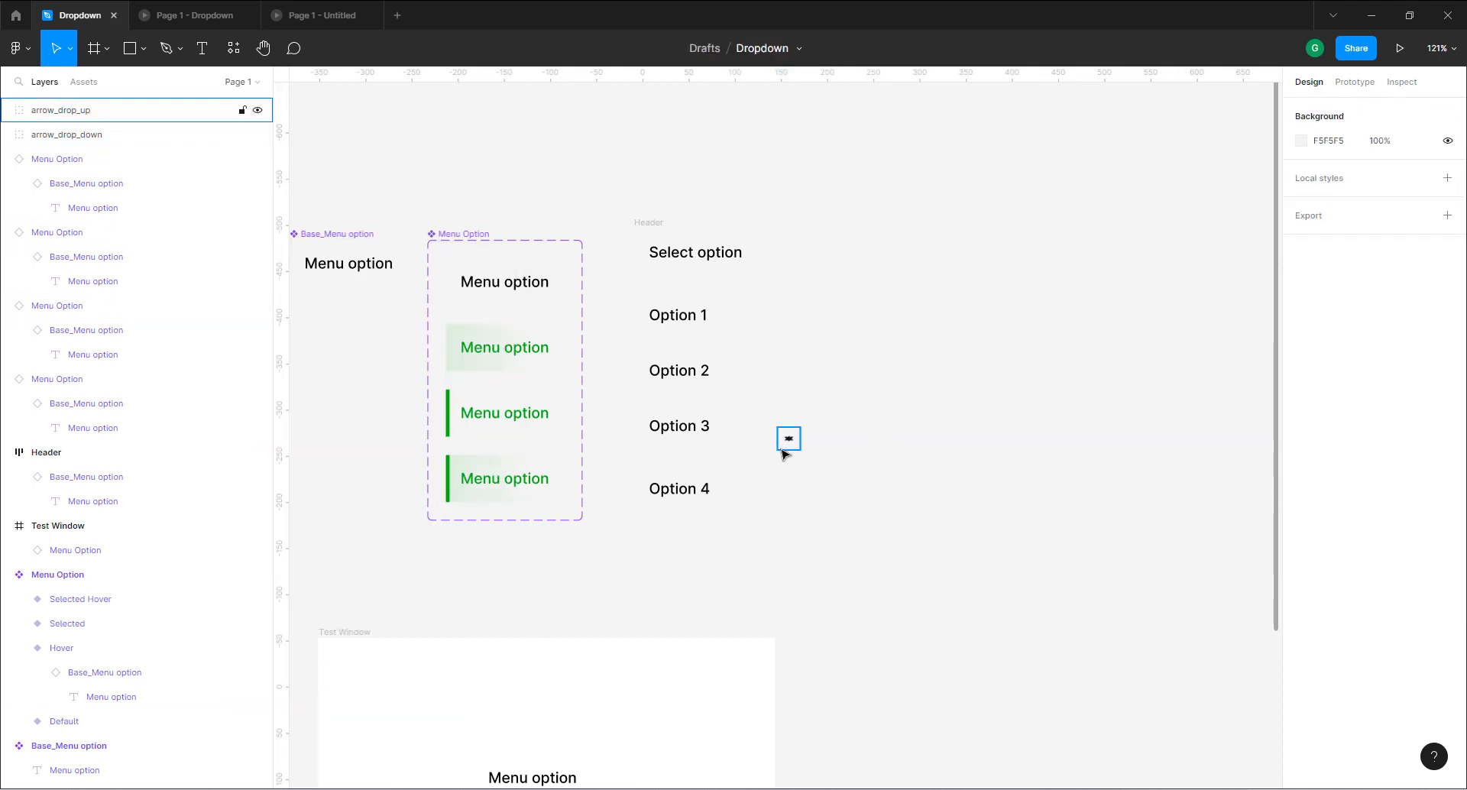
Separate the two overlapping arrow icons and place them side by side to the right of the Header frame.
{"action": "left_click_drag", "start_coordinate": [793, 439], "coordinate": [950, 237]}
{"action": "left_click", "coordinate": [790, 447]}
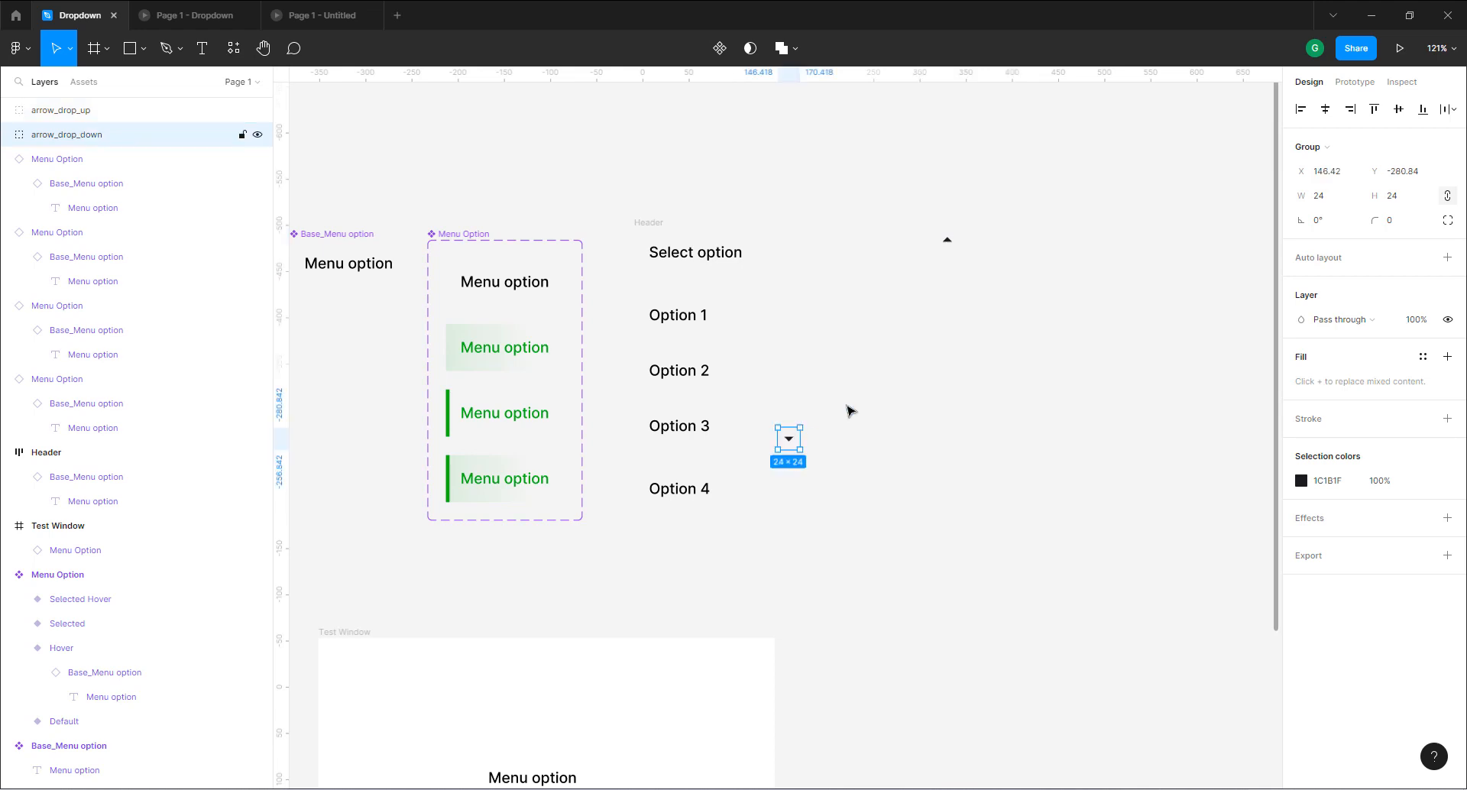
{"action": "left_click_drag", "start_coordinate": [789, 439], "coordinate": [994, 243]}
{"action": "left_click", "coordinate": [1086, 254]}
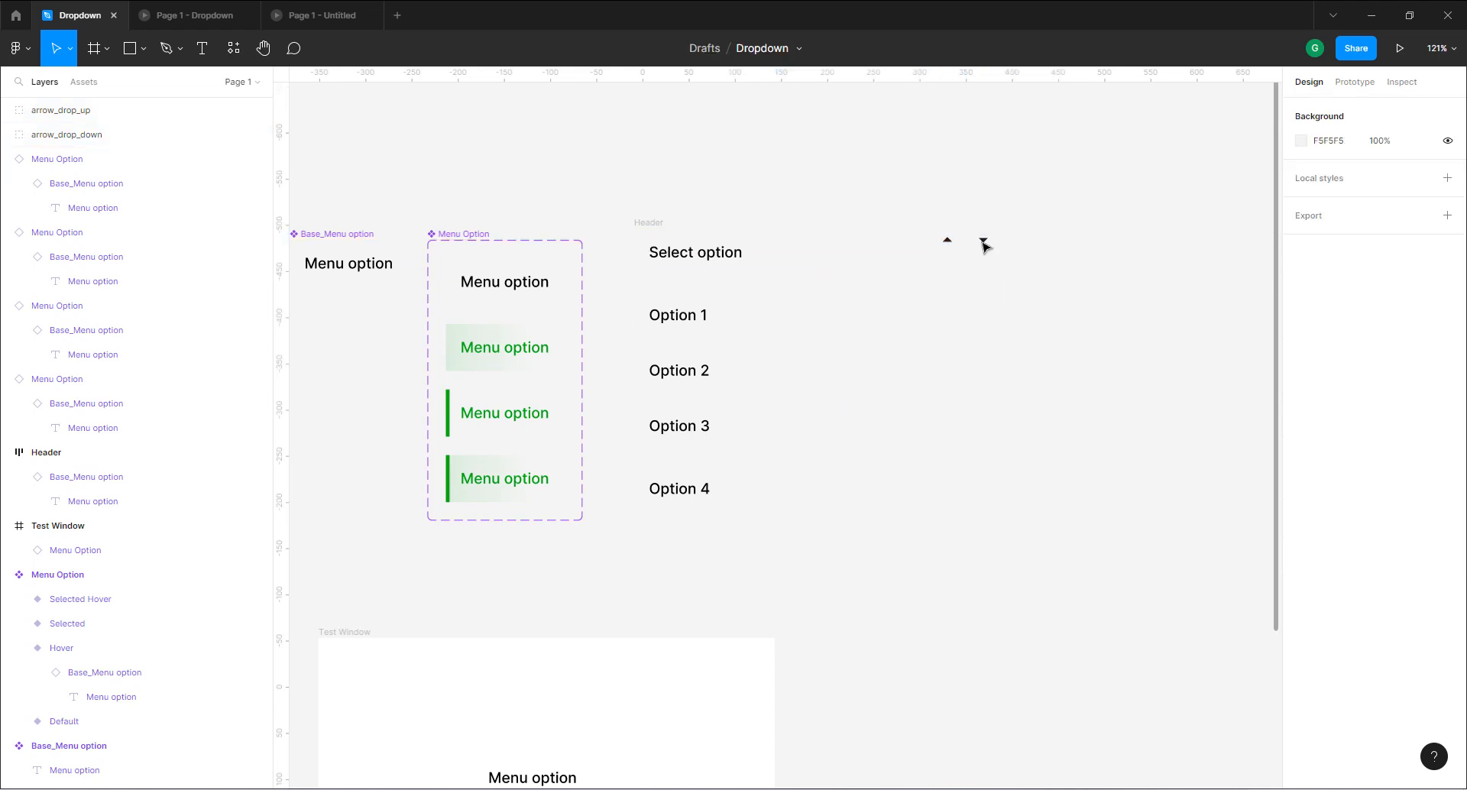
Turn the two arrow icons into separate components and move both up, away from the Header frame.
{"action": "left_click_drag", "start_coordinate": [905, 192], "coordinate": [1021, 277]}
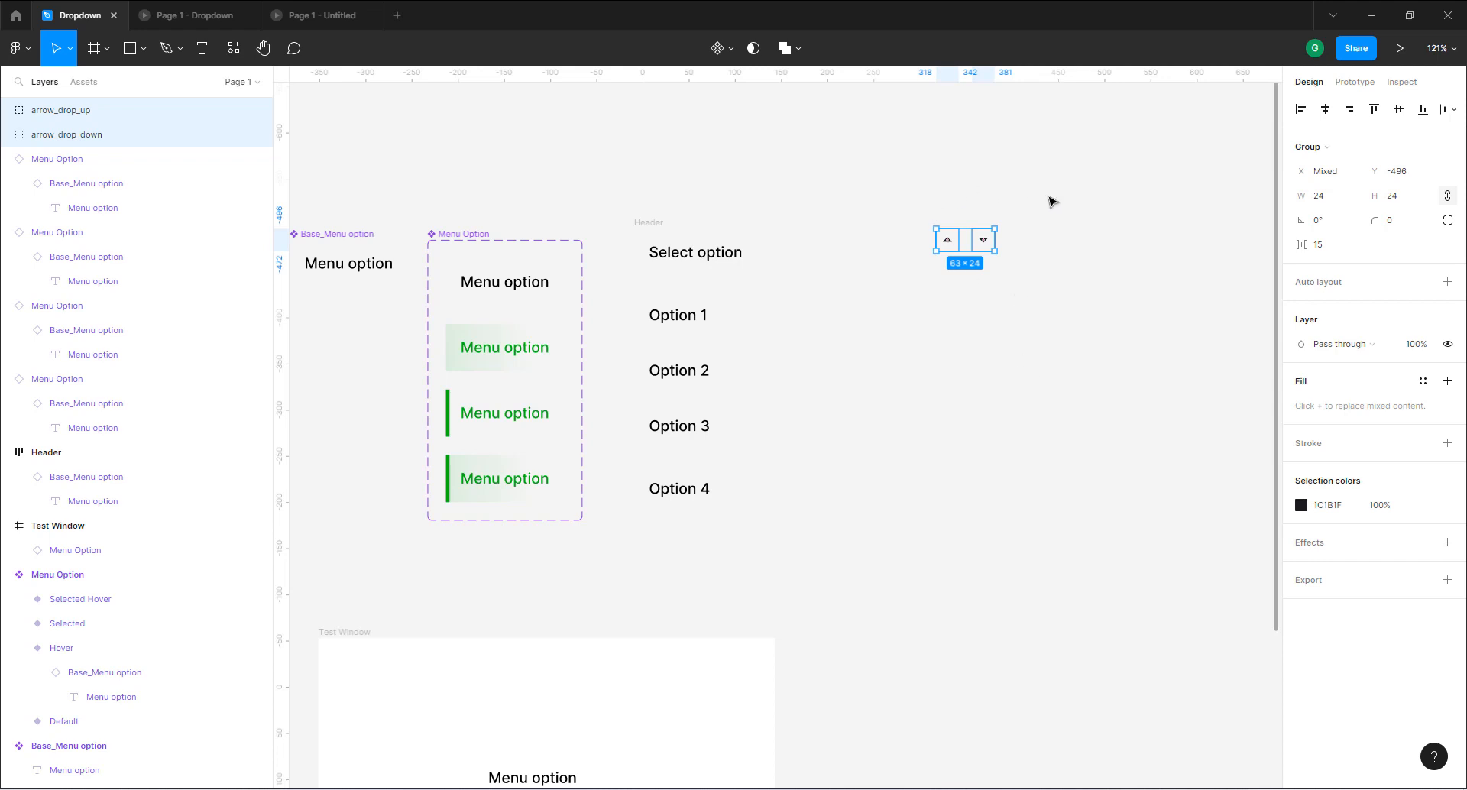
{"action": "left_click_drag", "start_coordinate": [1046, 217], "coordinate": [933, 257]}
{"action": "left_click", "coordinate": [731, 52]}
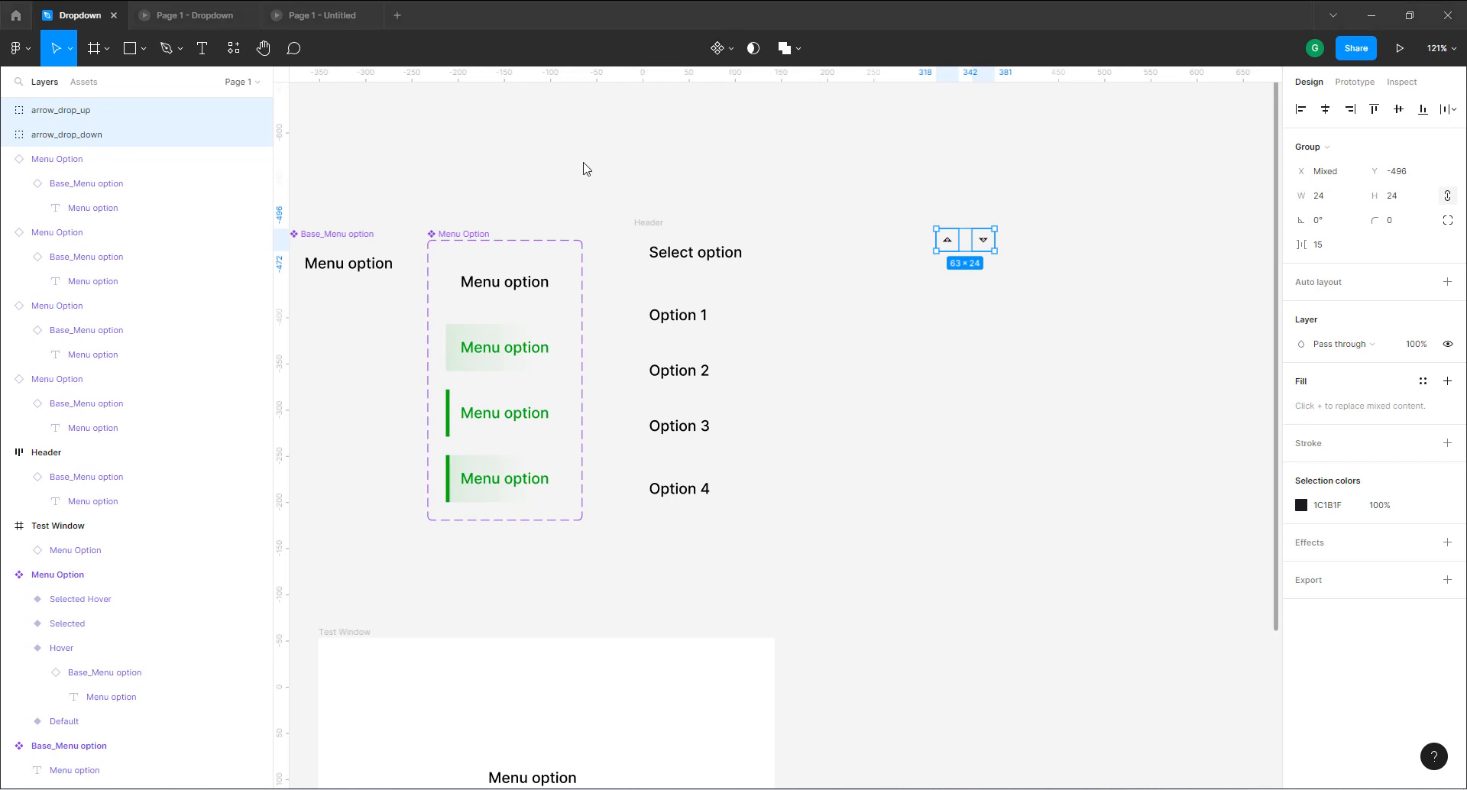
{"action": "left_click", "coordinate": [730, 54]}
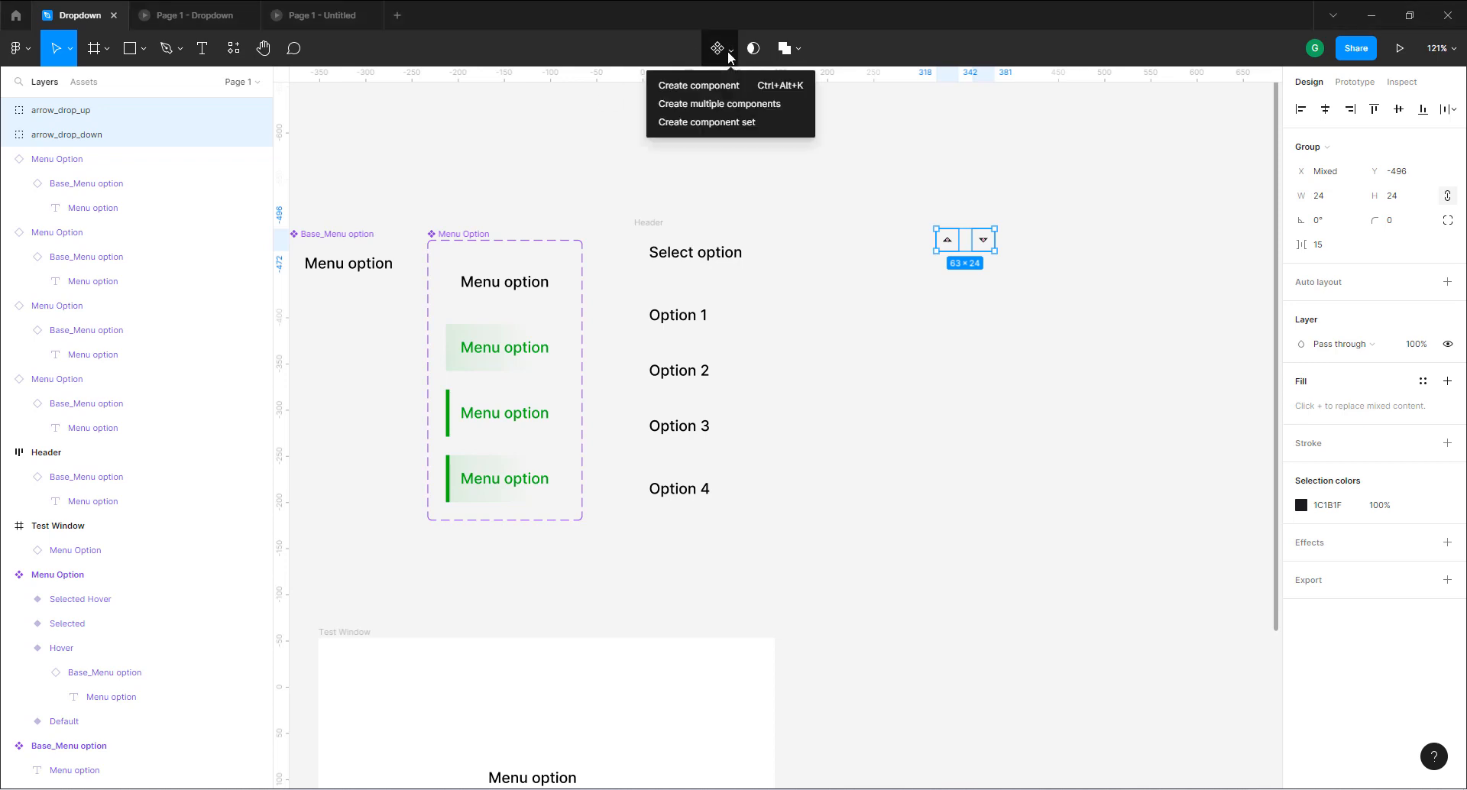
{"action": "left_click", "coordinate": [730, 105]}
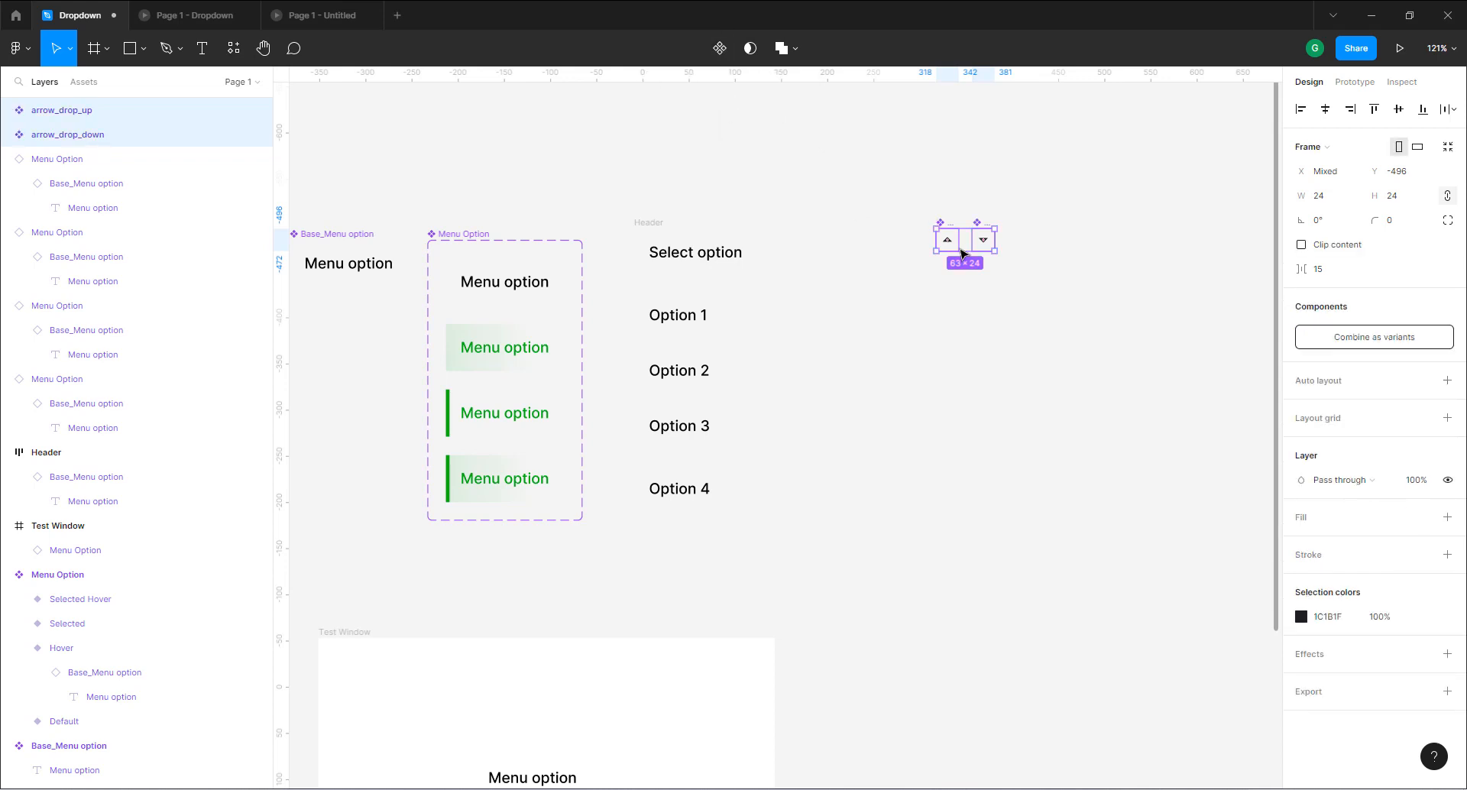
{"action": "left_click_drag", "start_coordinate": [962, 246], "coordinate": [1086, 146]}
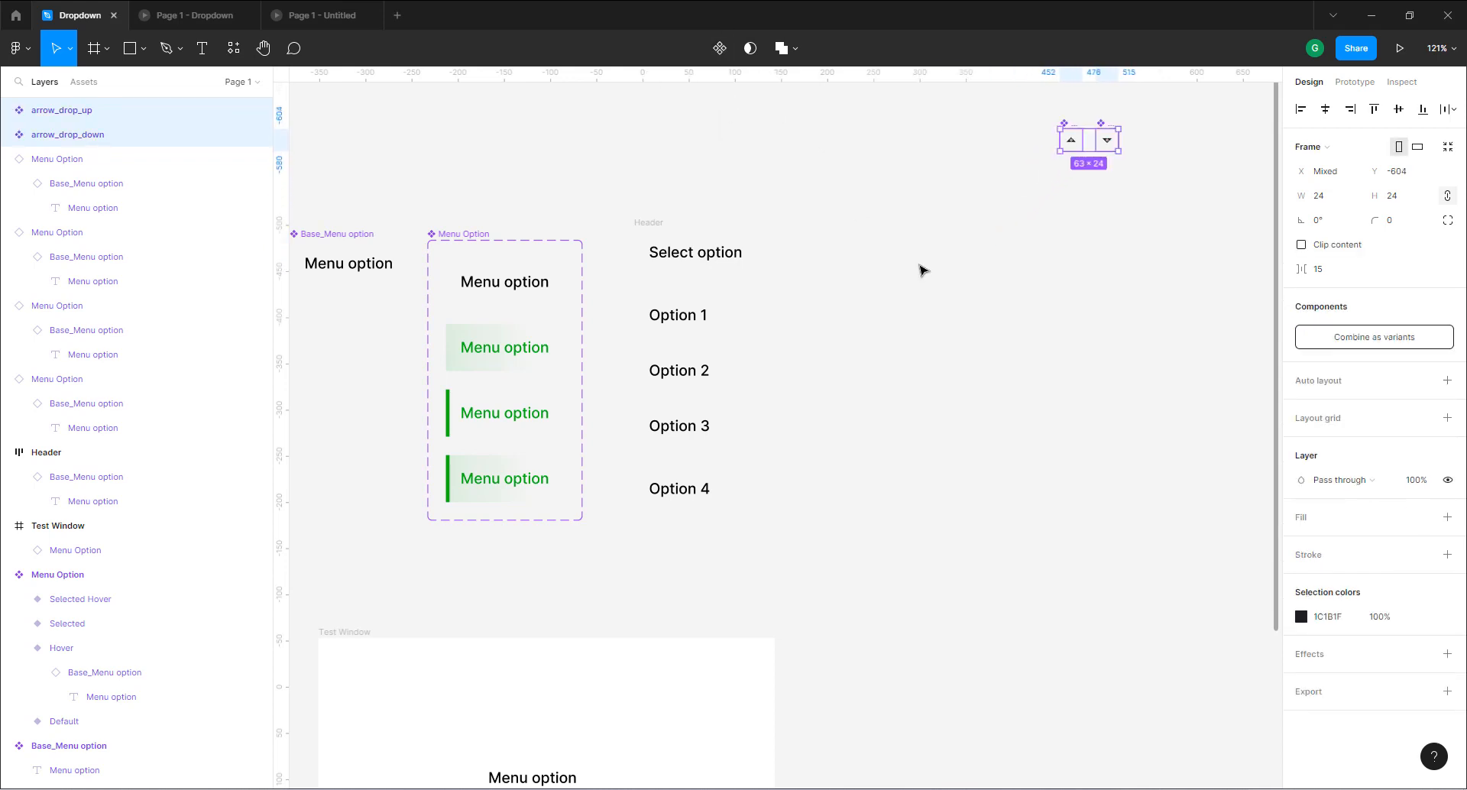
{"action": "left_click", "coordinate": [922, 271]}
Place an arrow_drop_down component instance after the text inside the Header frame and set the frame's alignment to left, vertically centred.
{"action": "left_click", "coordinate": [84, 81]}
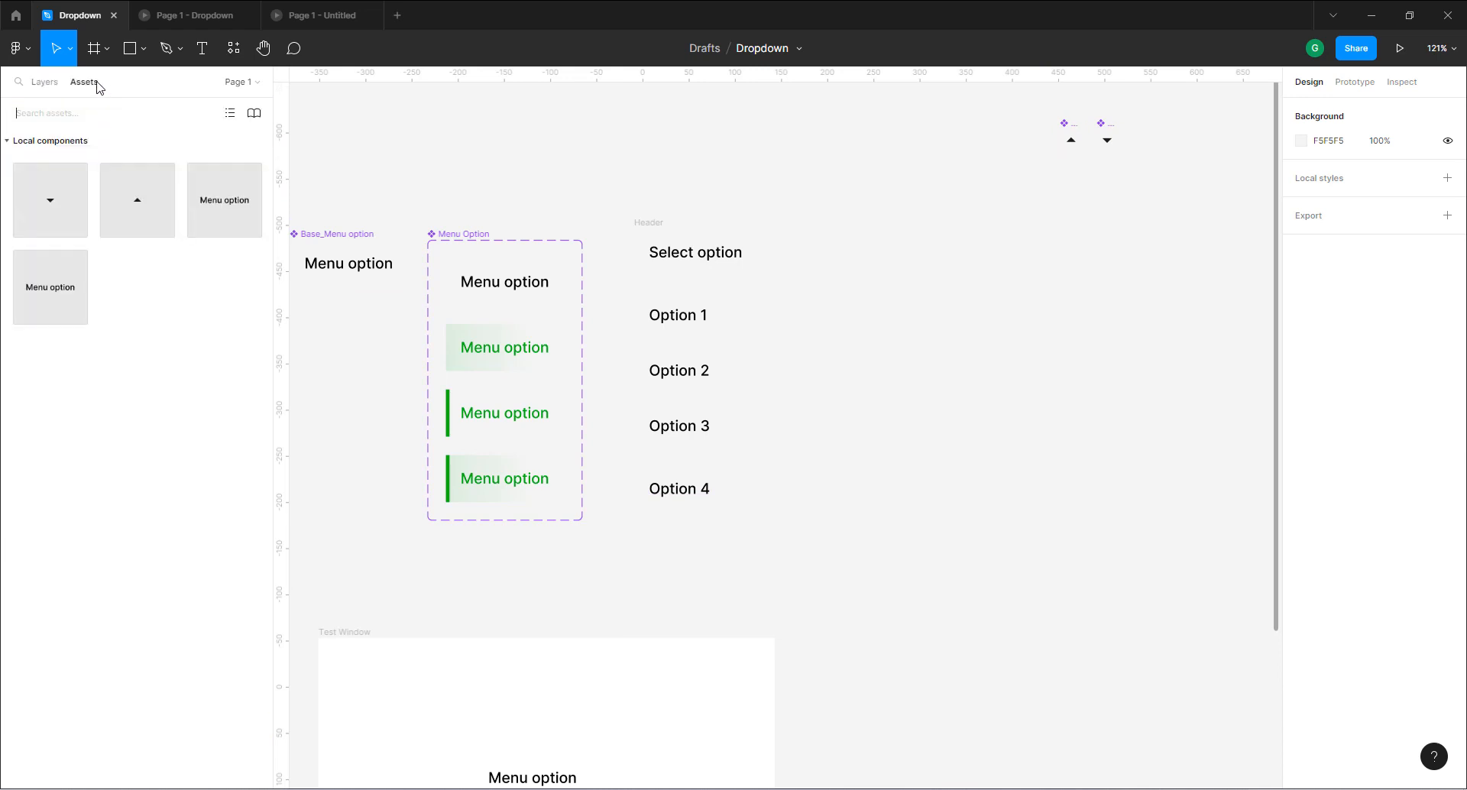
{"action": "left_click_drag", "start_coordinate": [52, 199], "coordinate": [734, 253]}
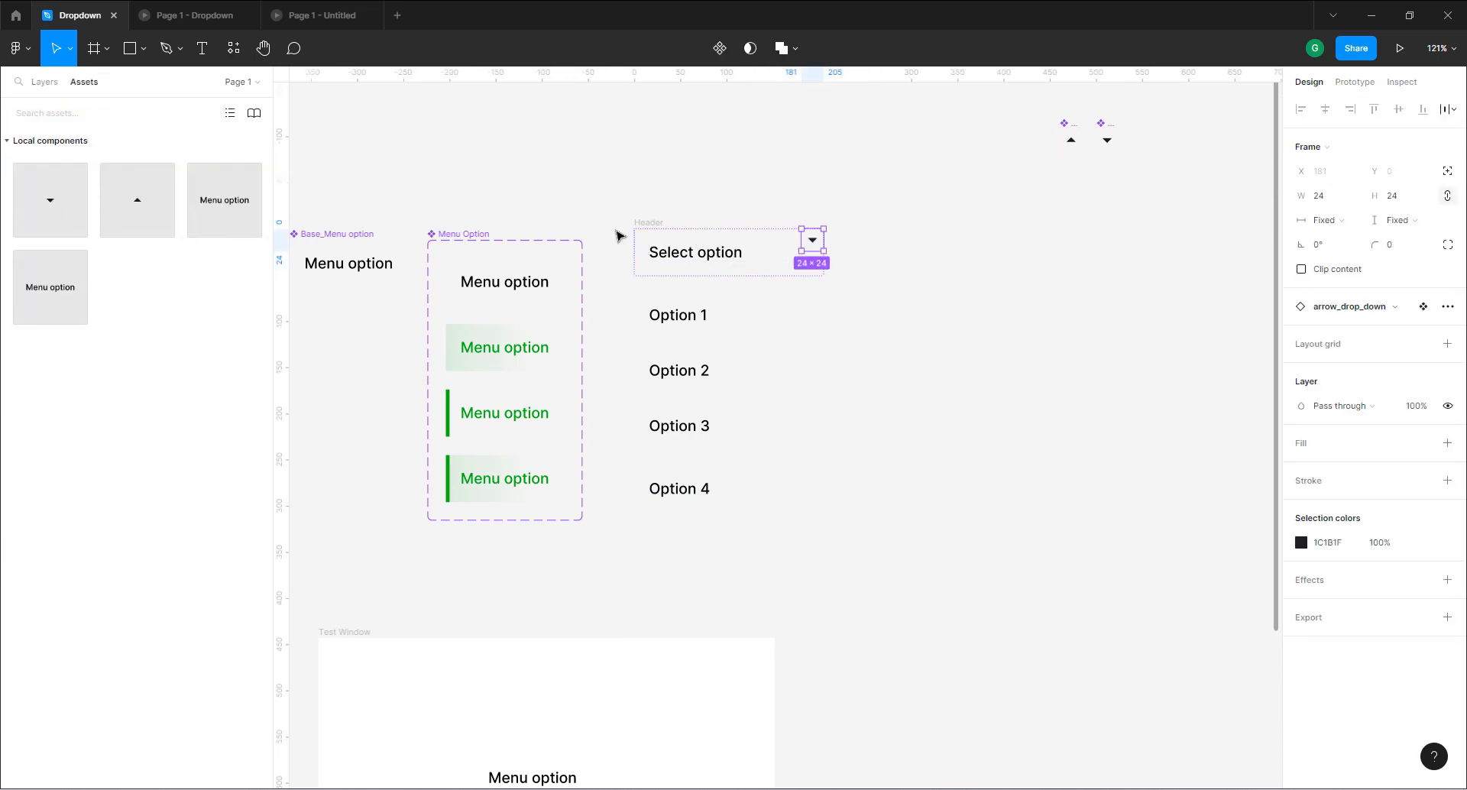
{"action": "left_click", "coordinate": [653, 224]}
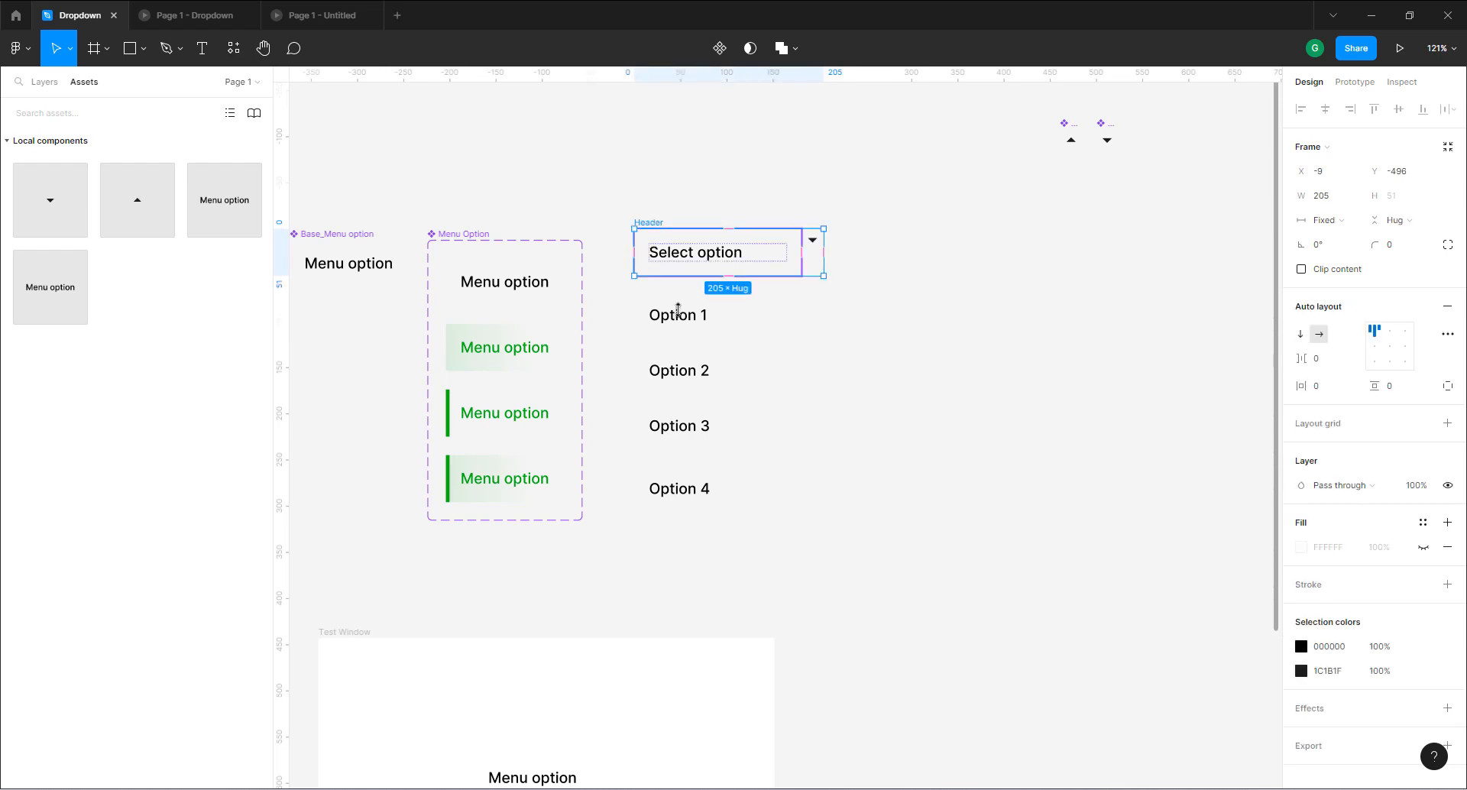
{"action": "left_click", "coordinate": [1375, 348]}
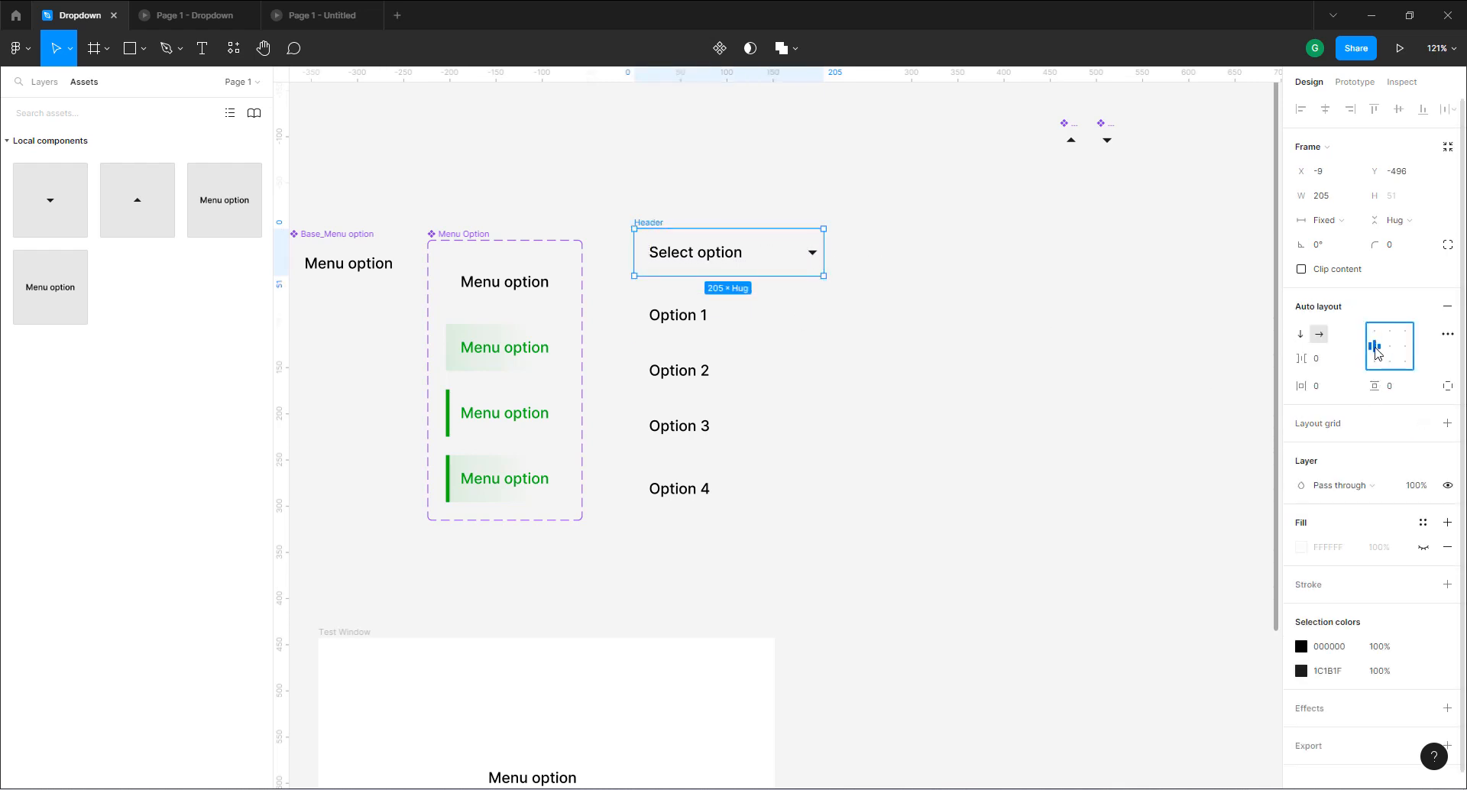
Wrap the Header's dropdown arrow in an auto layout frame with 0 item spacing and 4 horizontal padding.
{"action": "left_click", "coordinate": [813, 254]}
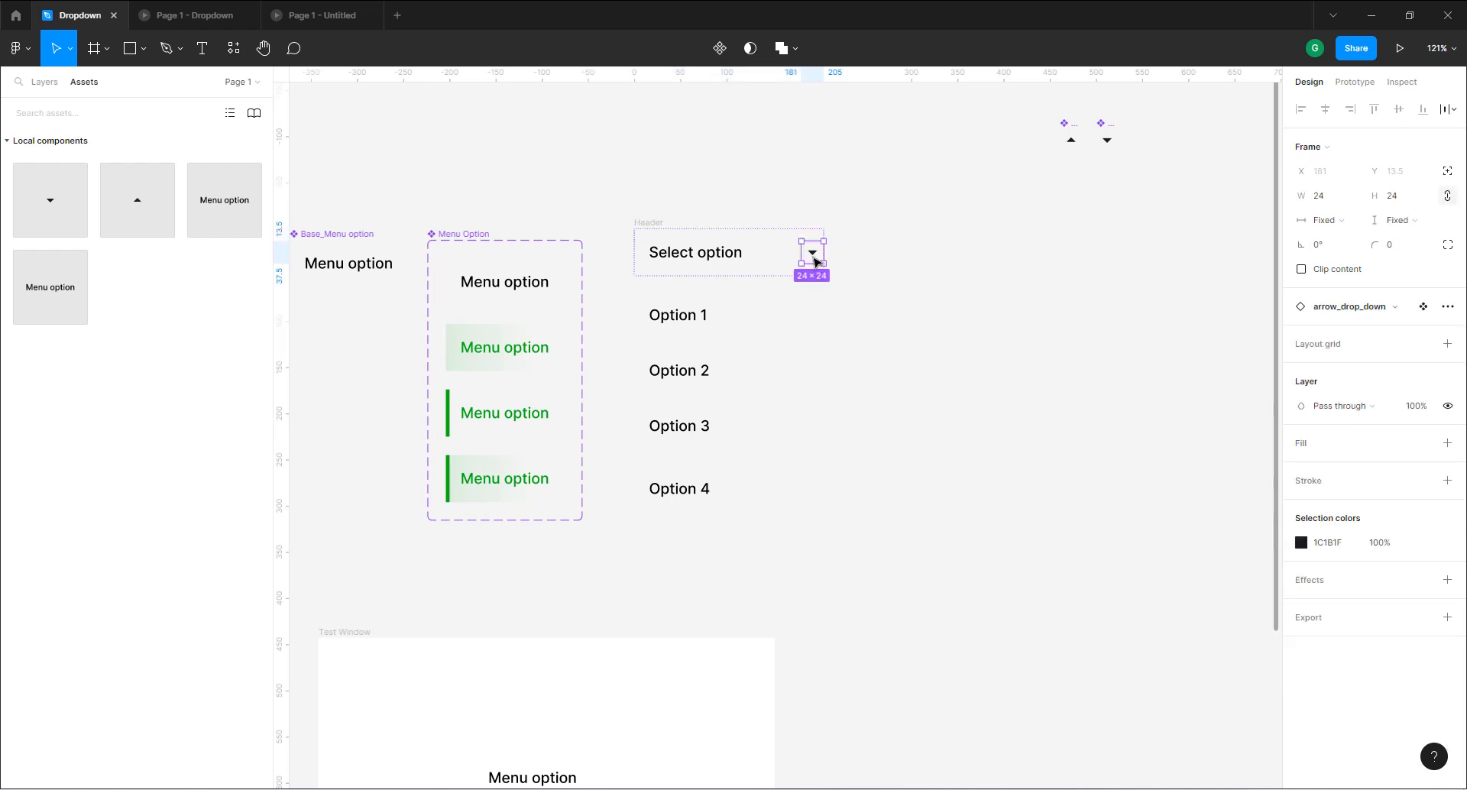
{"action": "key", "text": "shift+a"}
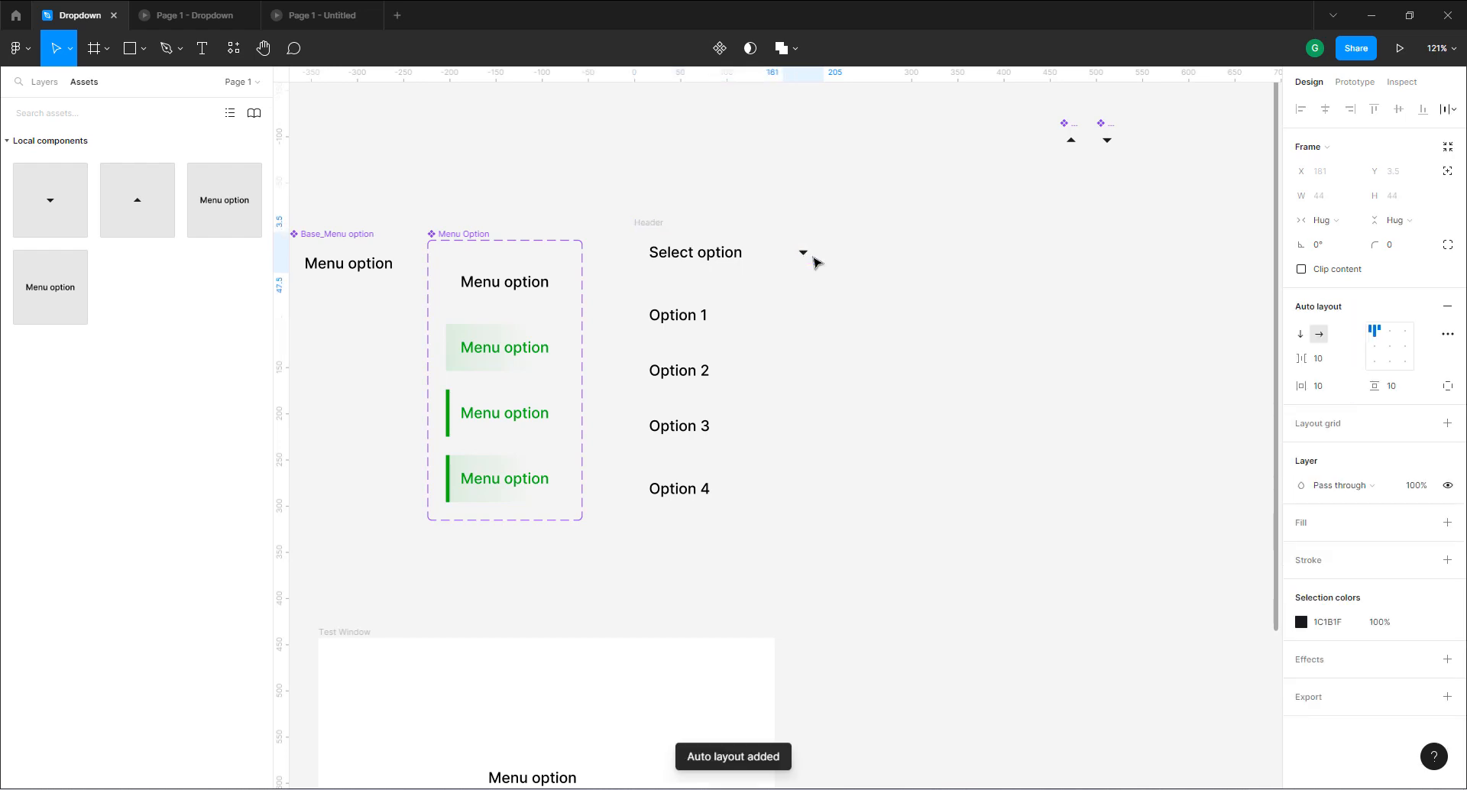
{"action": "left_click", "coordinate": [1322, 359]}
{"action": "type", "text": "0"}
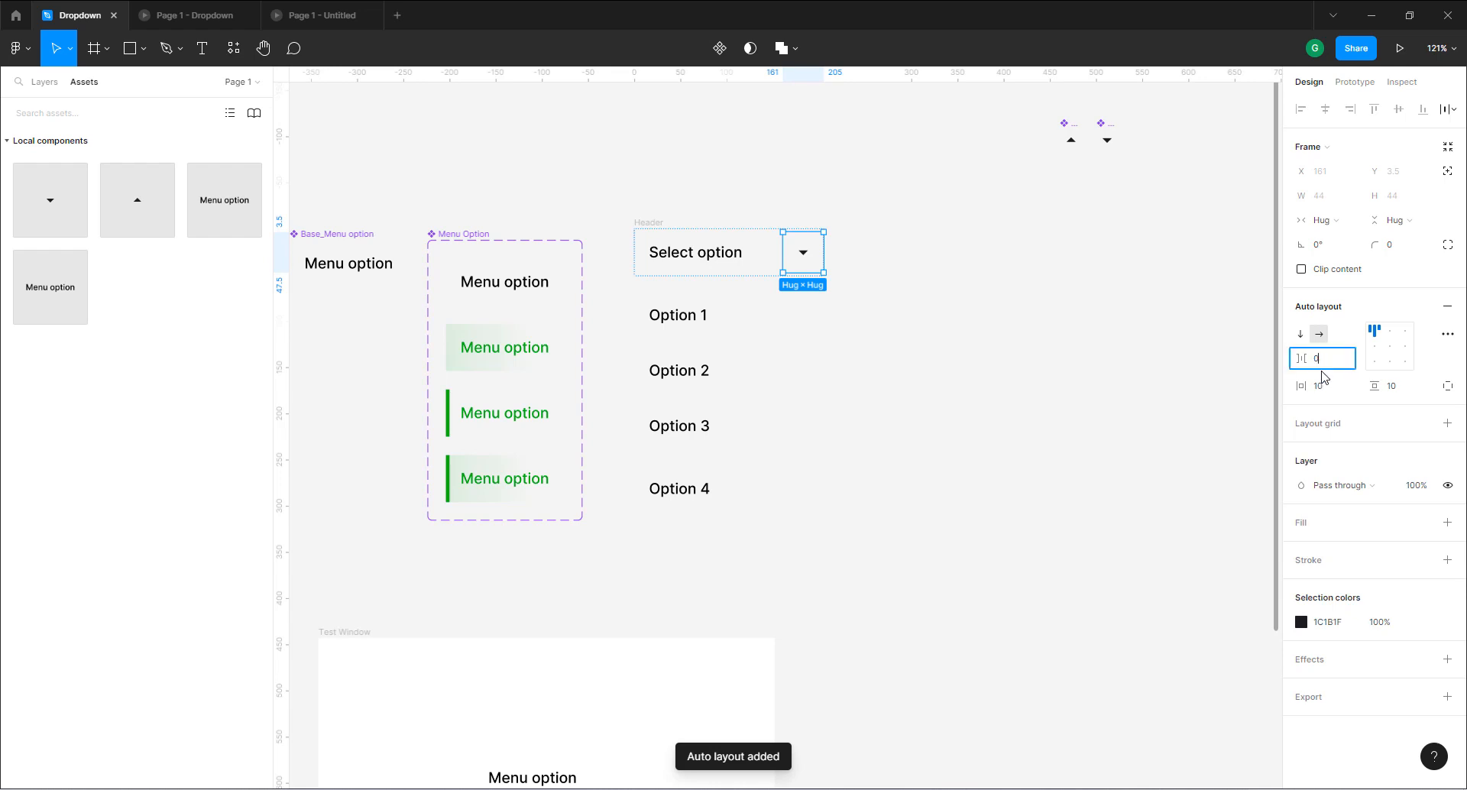
{"action": "left_click", "coordinate": [1322, 389]}
{"action": "type", "text": "4"}
{"action": "left_click", "coordinate": [1393, 389]}
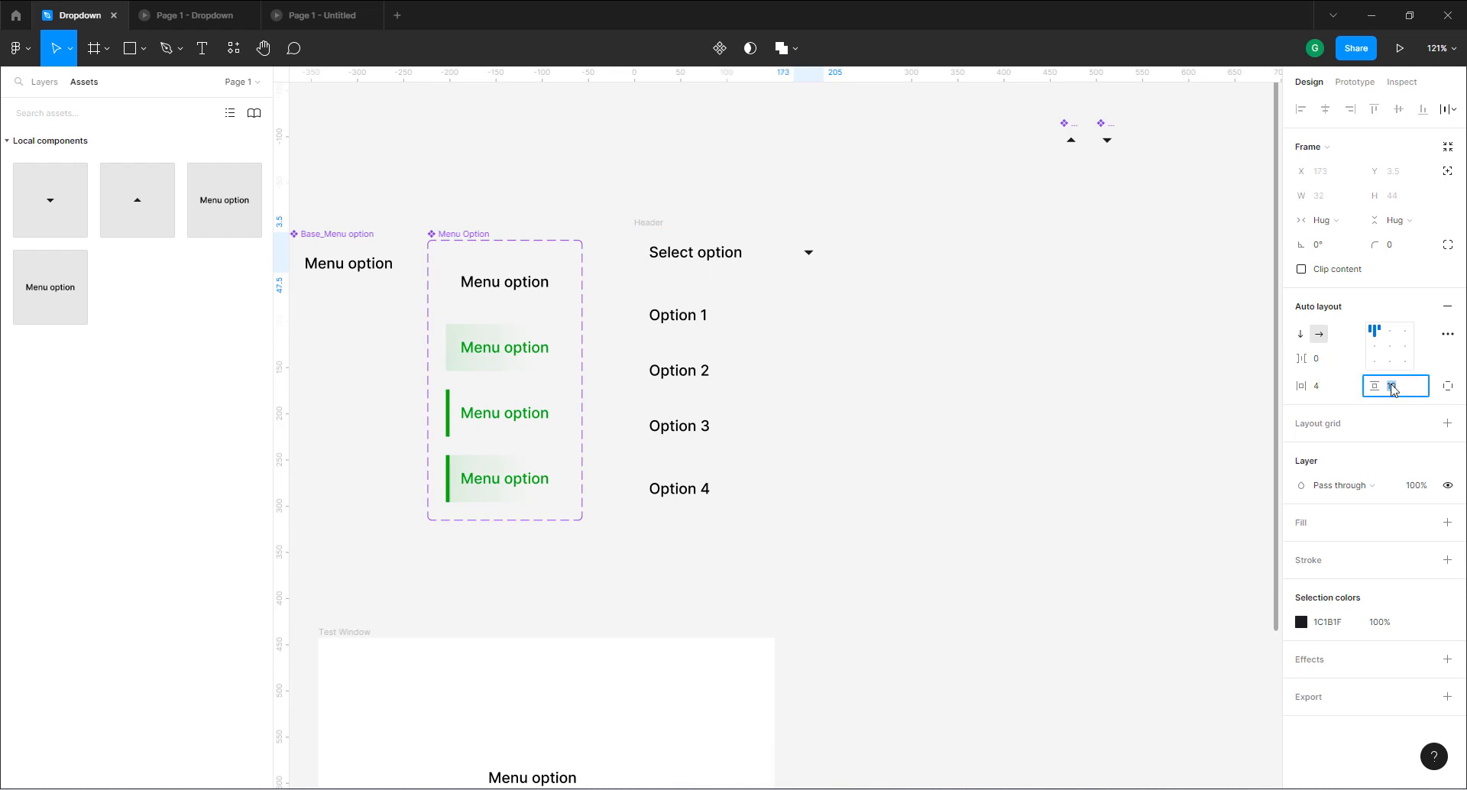
{"action": "key", "text": "Return"}
{"action": "left_click", "coordinate": [934, 292]}
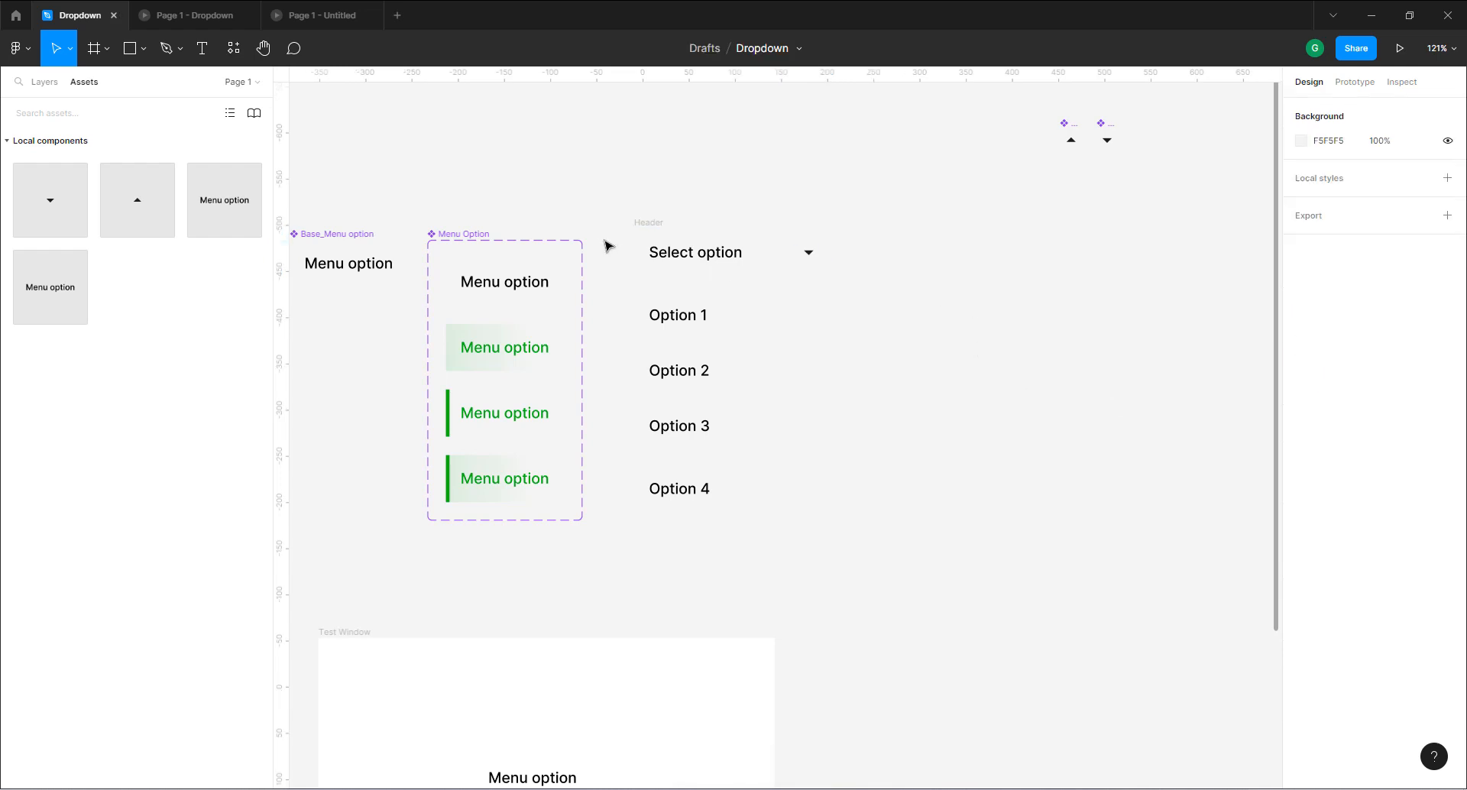
Set the Header frame's auto layout spacing mode to Space between.
{"action": "left_click", "coordinate": [648, 225]}
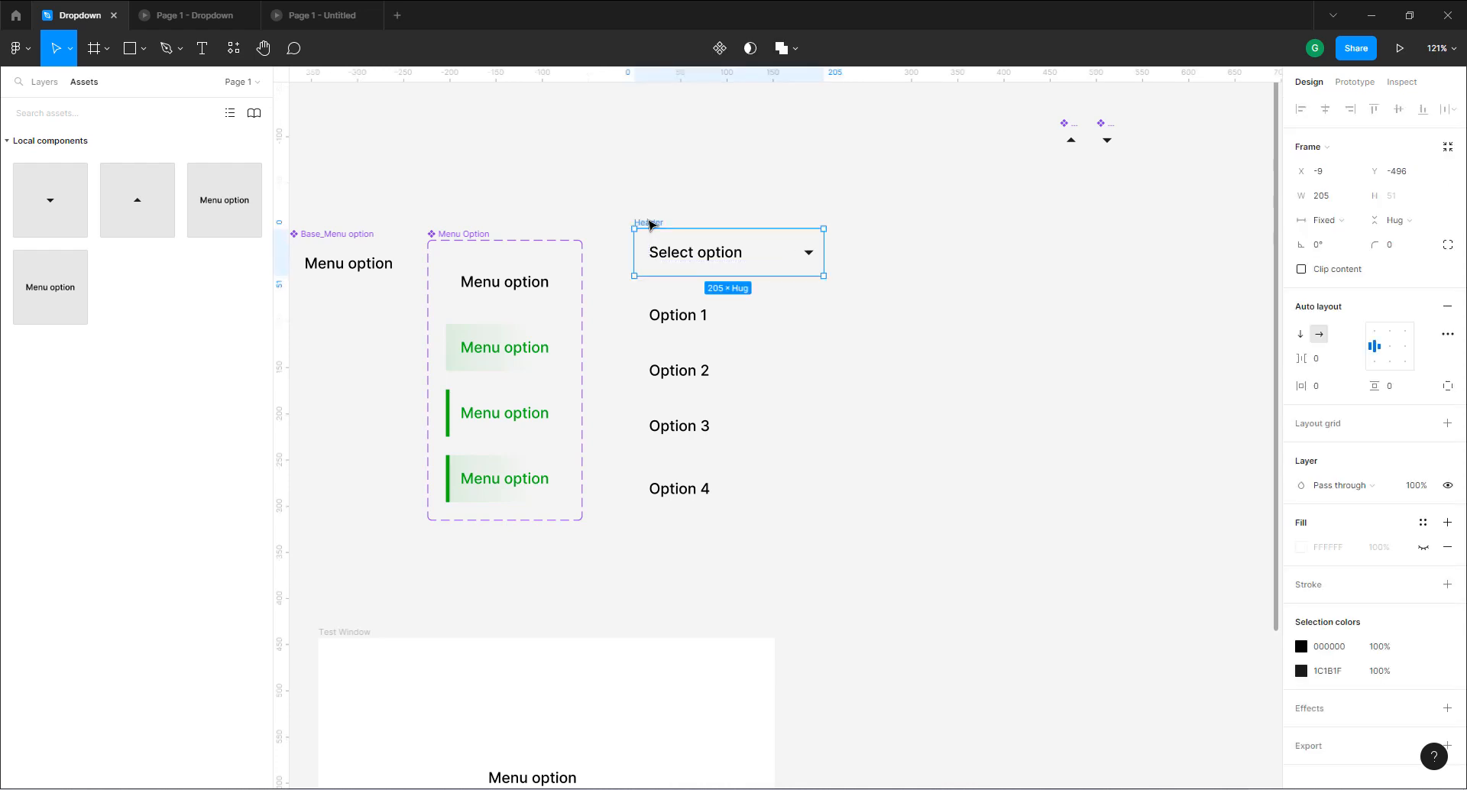
{"action": "left_click", "coordinate": [1448, 336]}
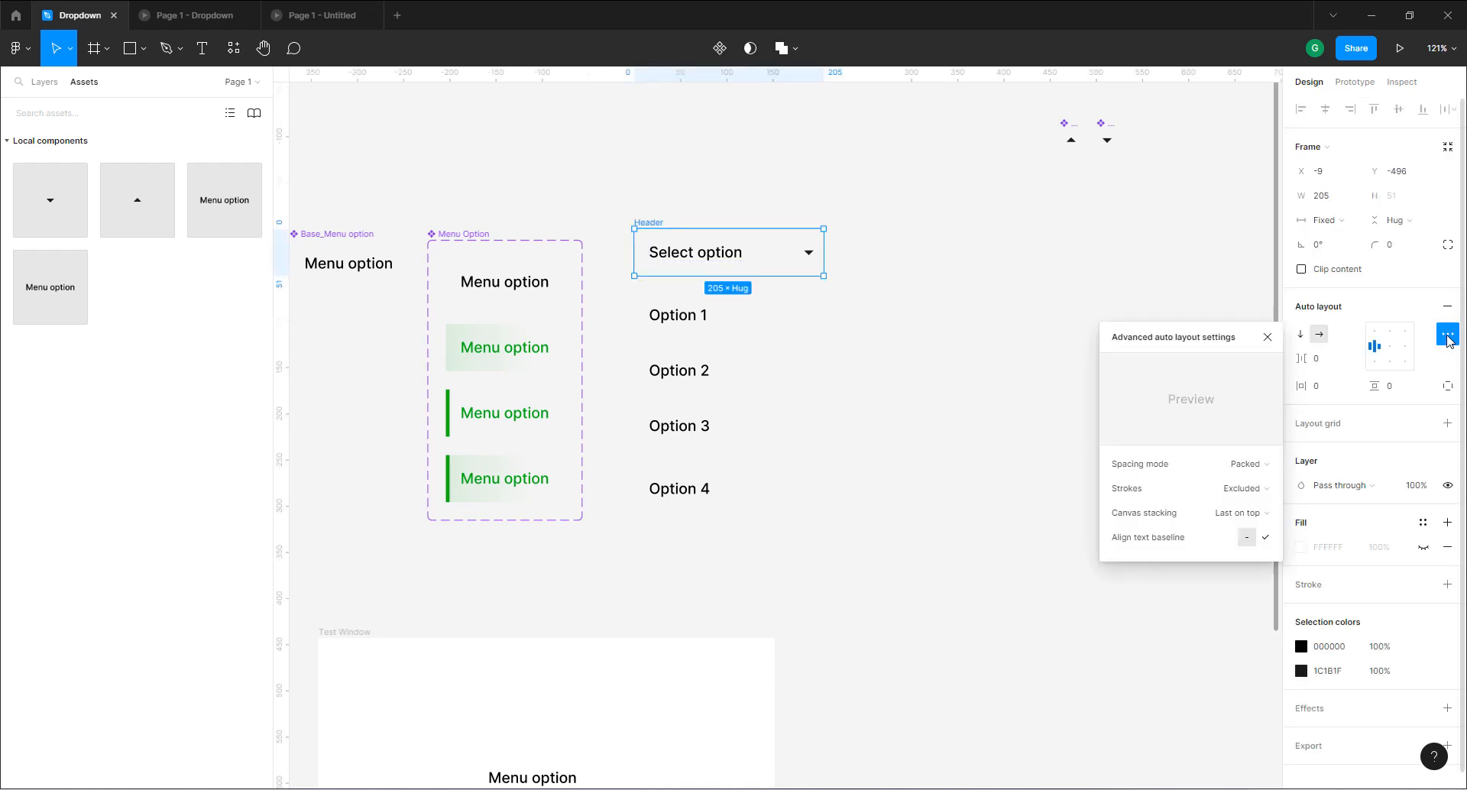
{"action": "left_click", "coordinate": [1250, 465]}
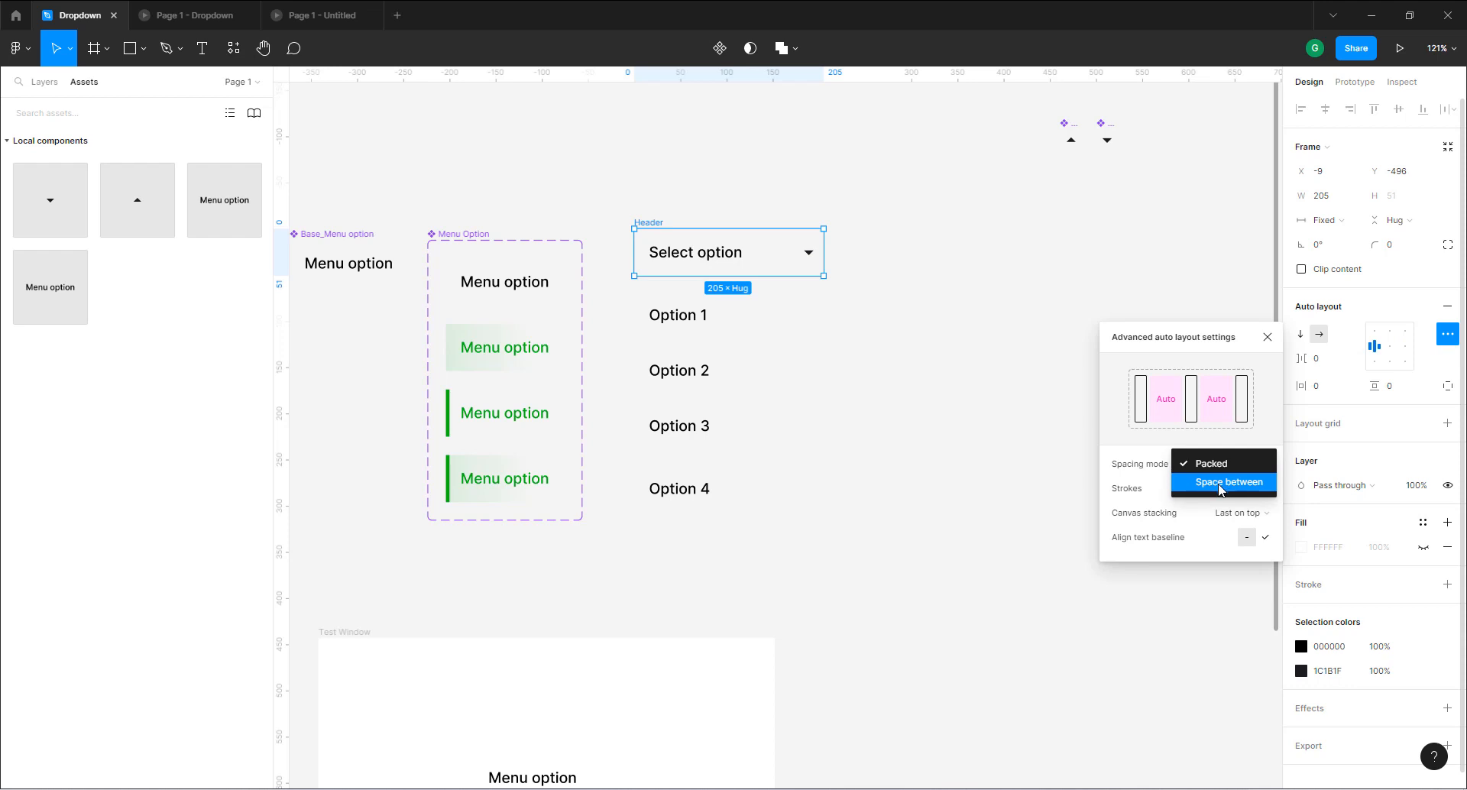
{"action": "left_click", "coordinate": [1223, 482]}
{"action": "left_click", "coordinate": [1268, 337]}
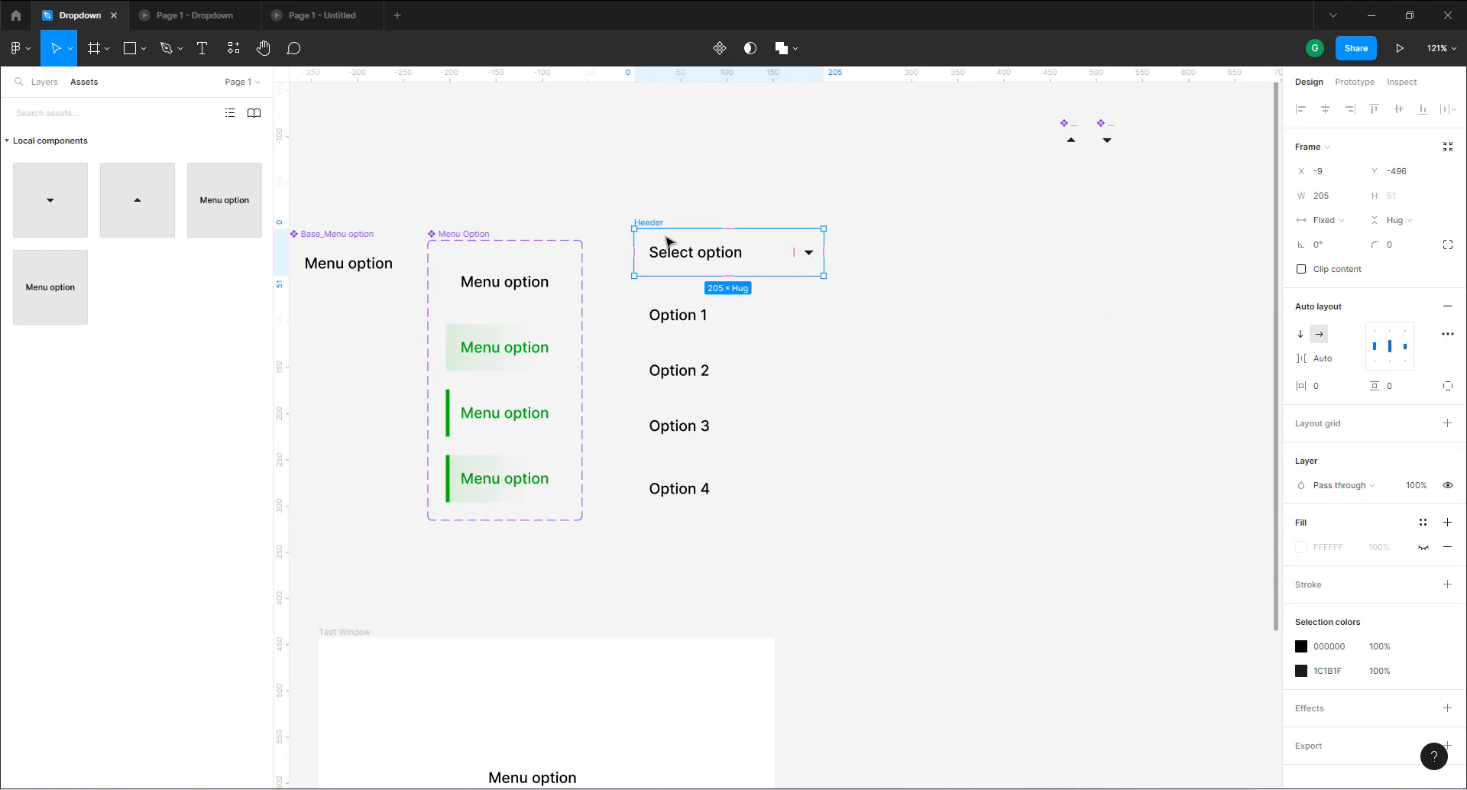
Test the Header's resizing behaviour by widening it to 553 px, and undo the resize.
{"action": "left_click_drag", "start_coordinate": [825, 242], "coordinate": [1147, 240]}
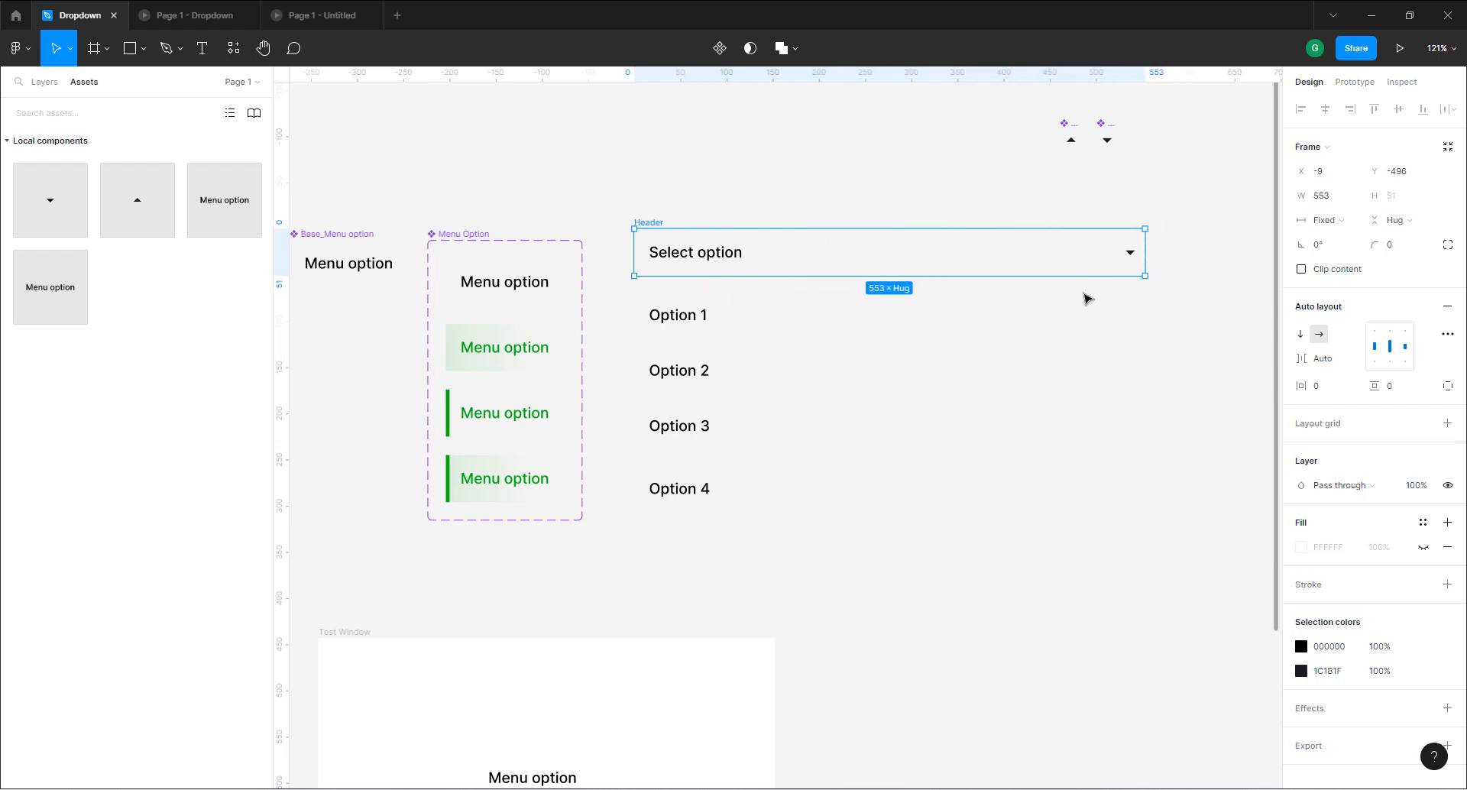
{"action": "key", "text": "ctrl+z"}
{"action": "left_click", "coordinate": [897, 372]}
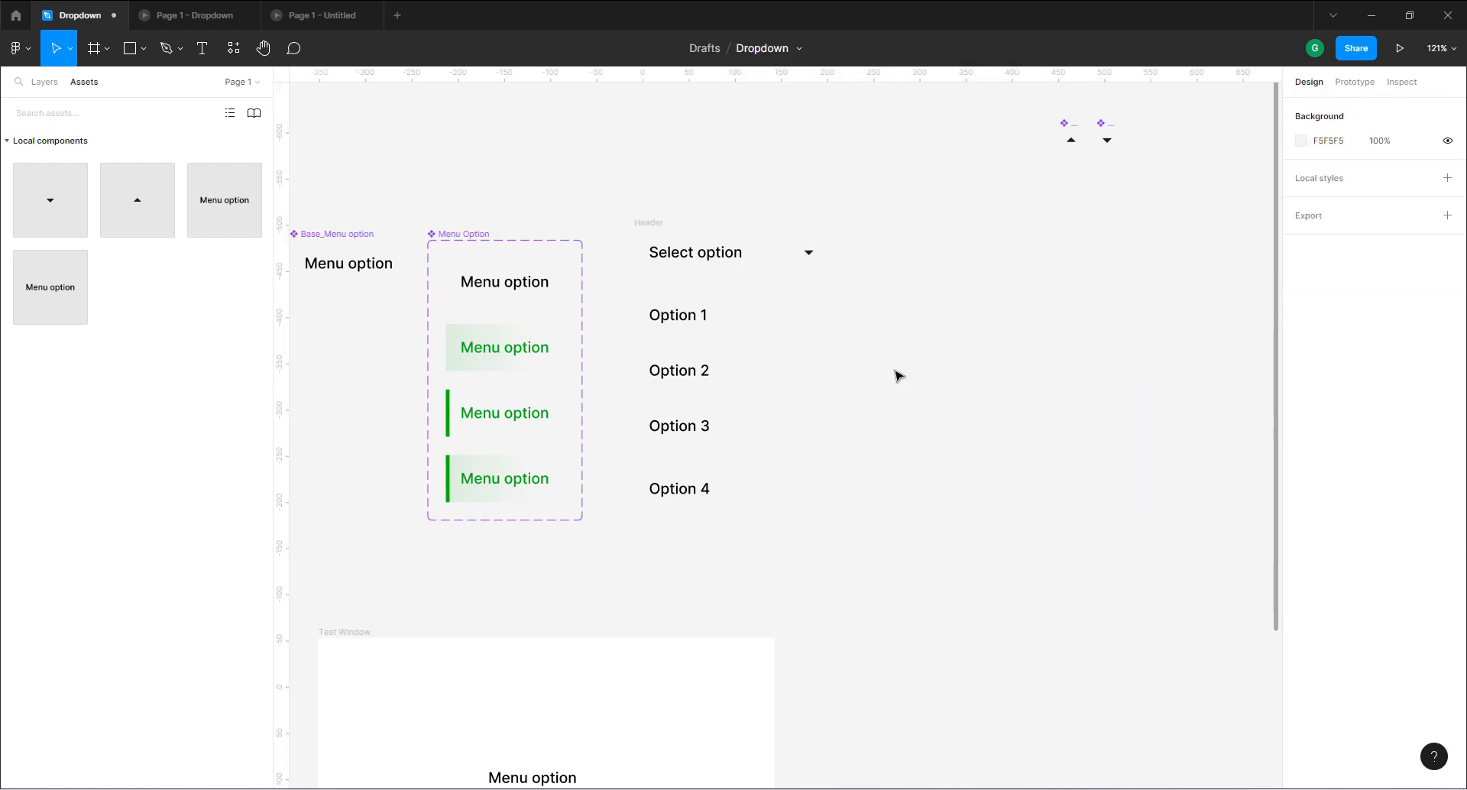
Group the Option 1, Option 2, Option 3 and Option 4 instances into one vertical auto layout frame.
{"action": "left_click", "coordinate": [707, 316]}
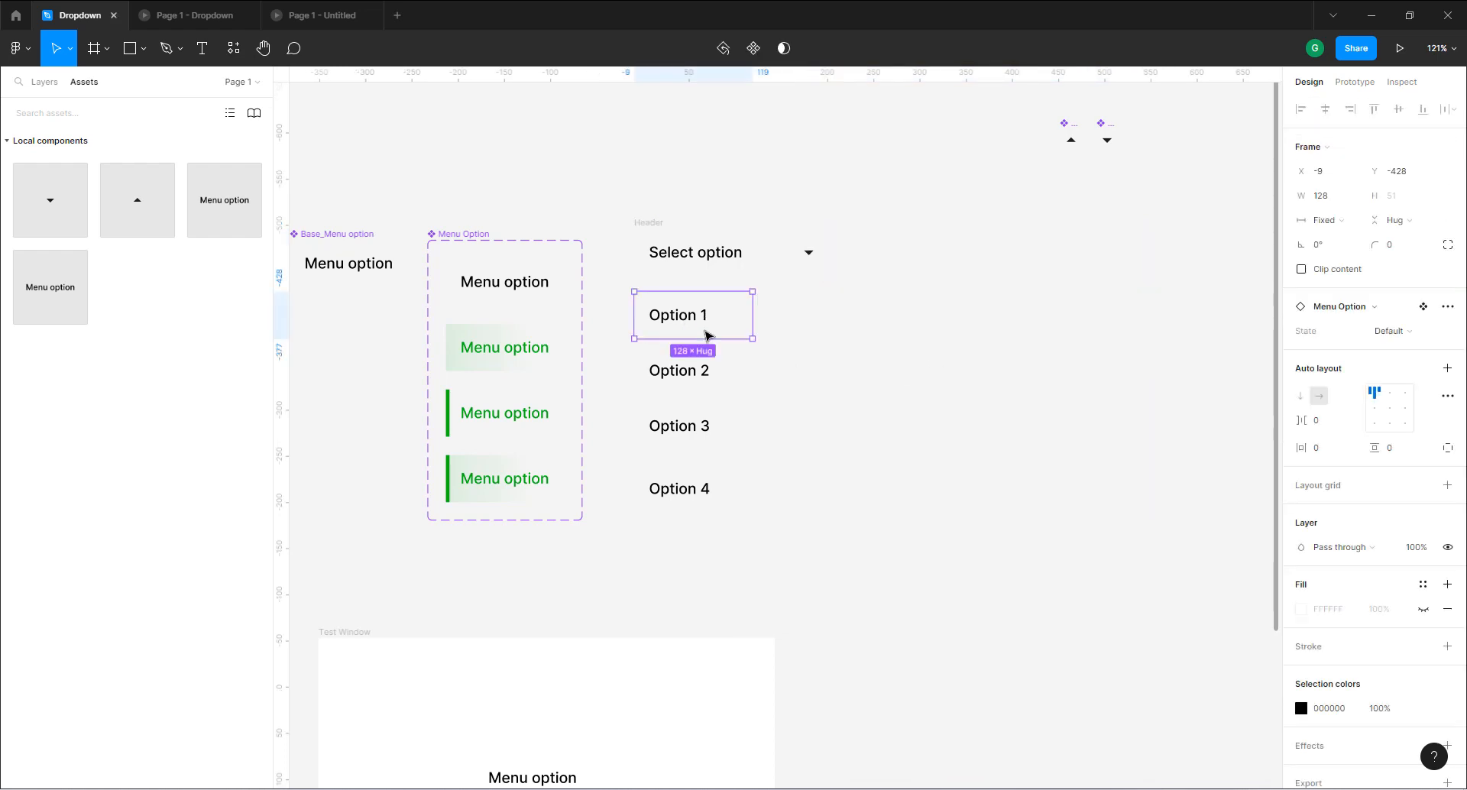
{"action": "left_click", "coordinate": [704, 365], "text": "shift"}
{"action": "left_click", "coordinate": [700, 426], "text": "shift"}
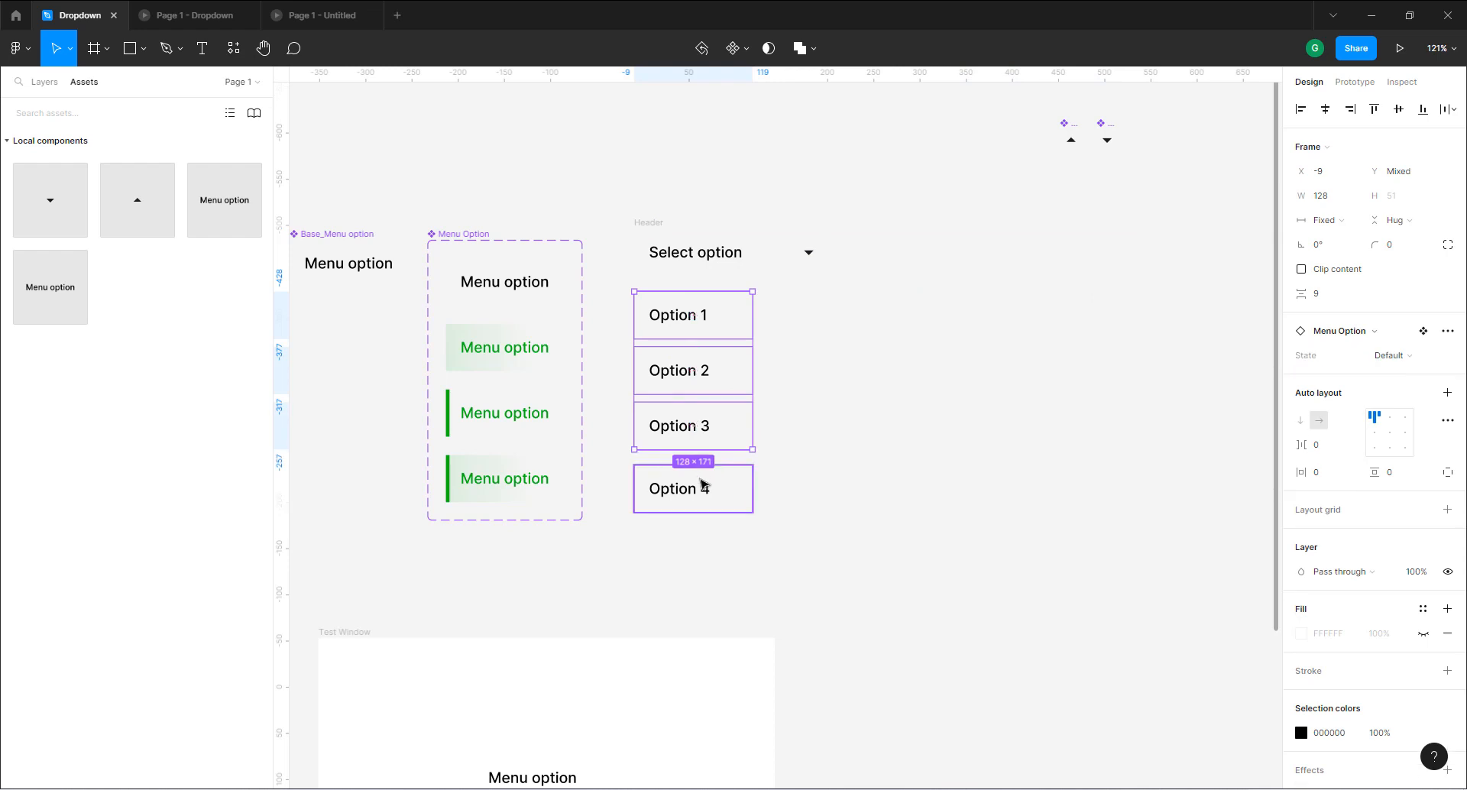
{"action": "left_click", "coordinate": [699, 482], "text": "shift"}
{"action": "key", "text": "shift+a"}
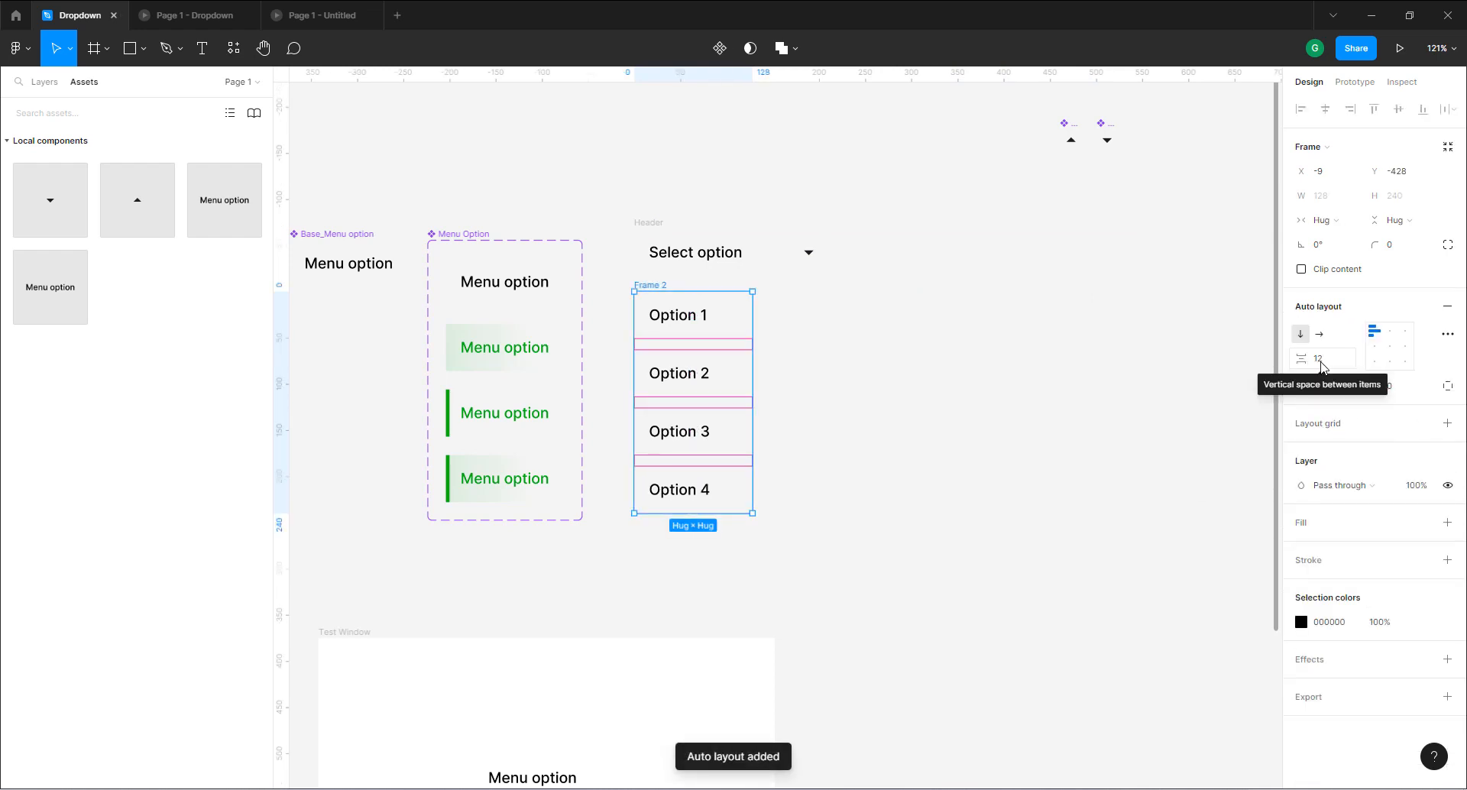
Set the option list frame's vertical item spacing to 8 and rename the frame as Options.
{"action": "left_click", "coordinate": [1323, 359]}
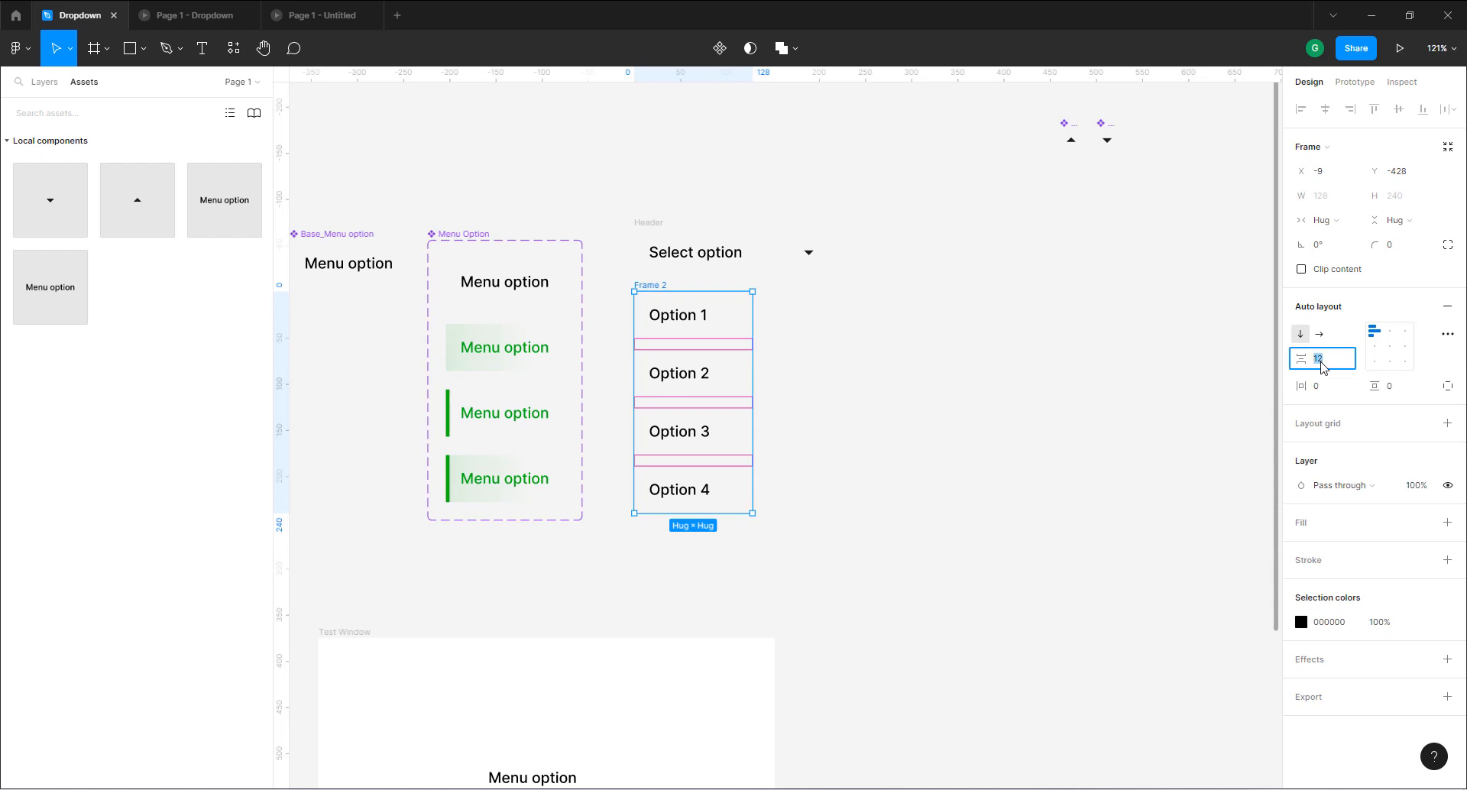
{"action": "key", "text": "Return"}
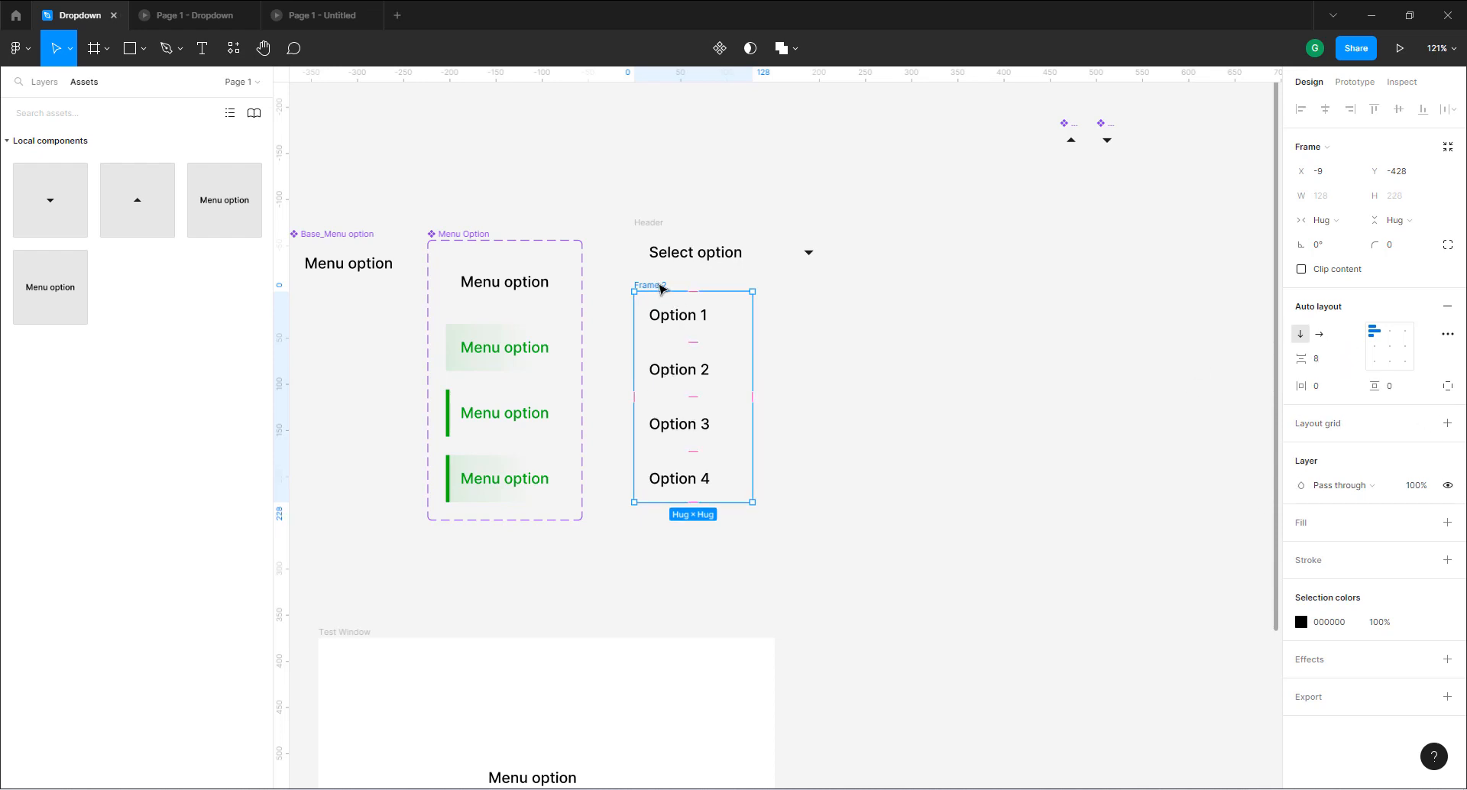
{"action": "double_click", "coordinate": [660, 286]}
{"action": "type", "text": "Options"}
{"action": "key", "text": "Return"}
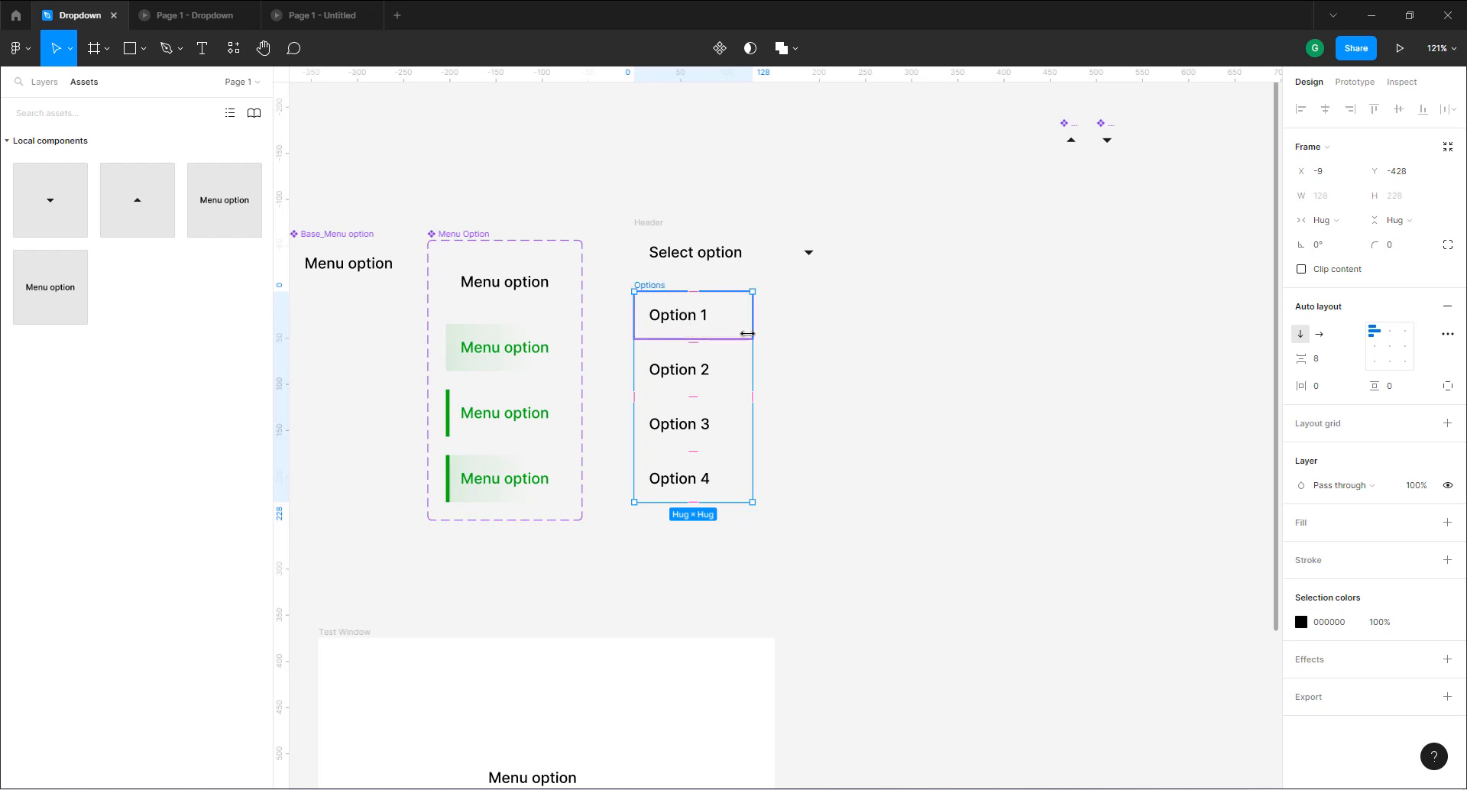
Set the width of the Option 1, Option 2, Option 3 and Option 4 instances to Fill container.
{"action": "left_click", "coordinate": [707, 321]}
{"action": "left_click", "coordinate": [711, 375], "text": "shift"}
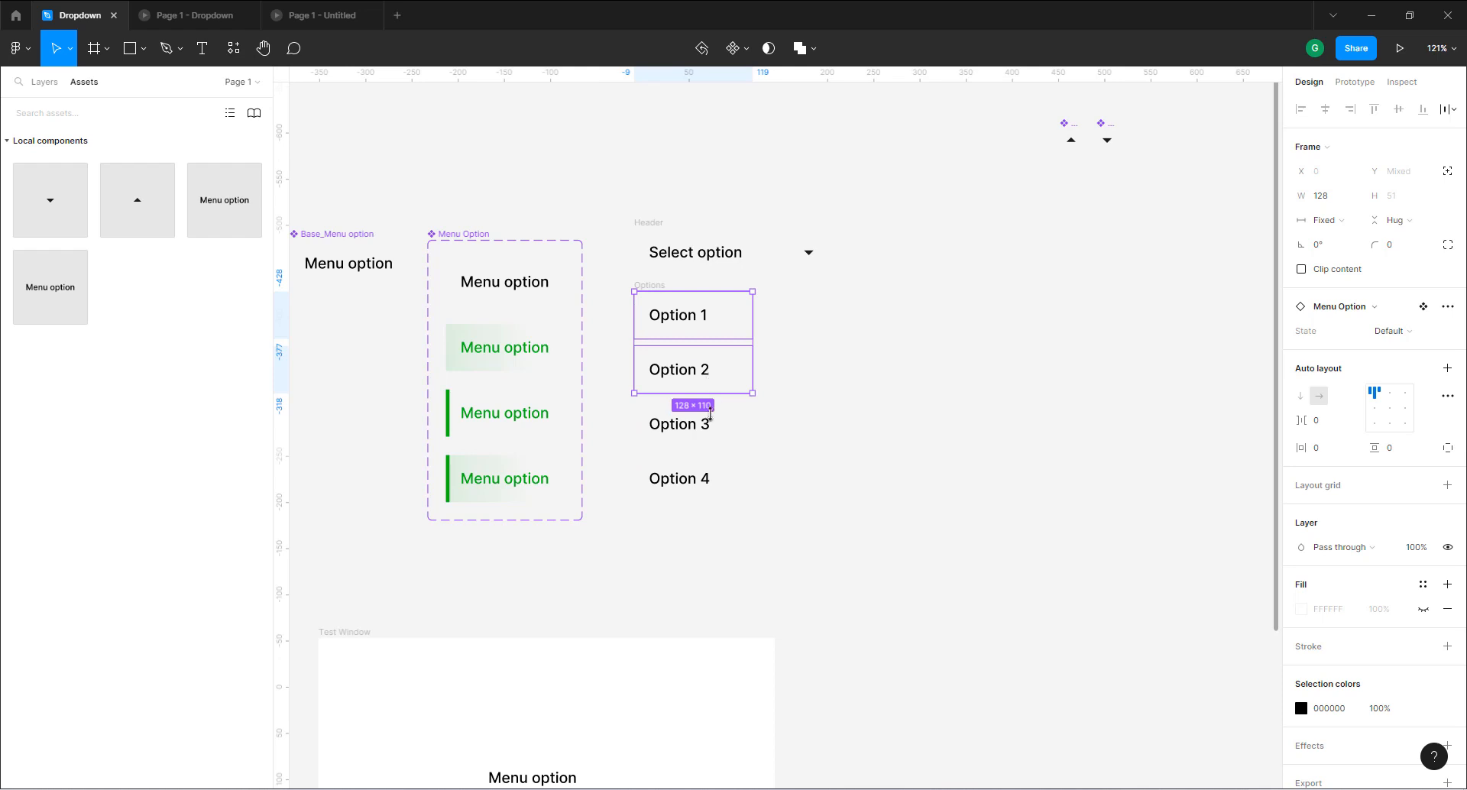
{"action": "left_click", "coordinate": [709, 422], "text": "shift"}
{"action": "left_click", "coordinate": [708, 478], "text": "shift"}
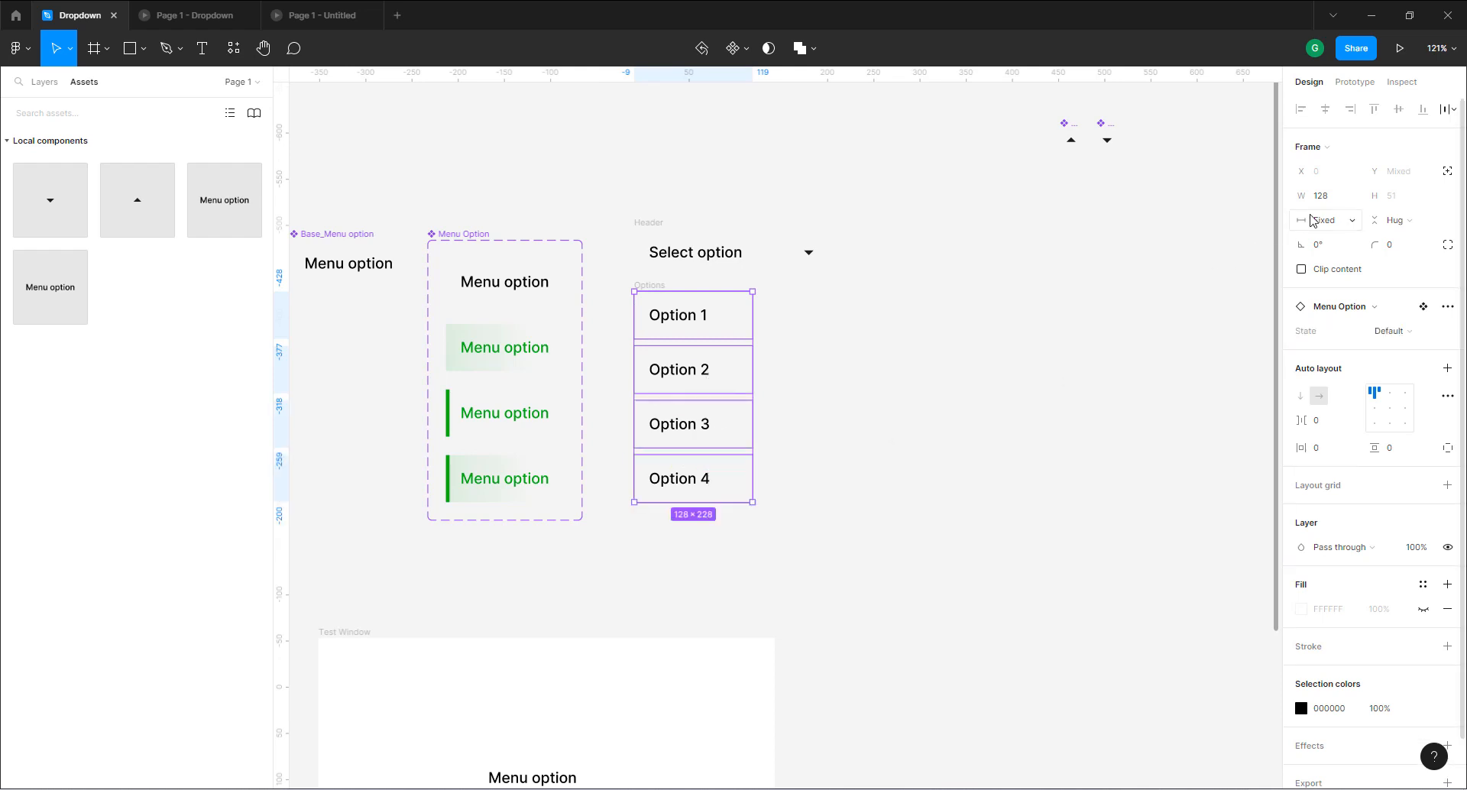
{"action": "left_click", "coordinate": [1312, 220]}
{"action": "left_click", "coordinate": [1339, 253]}
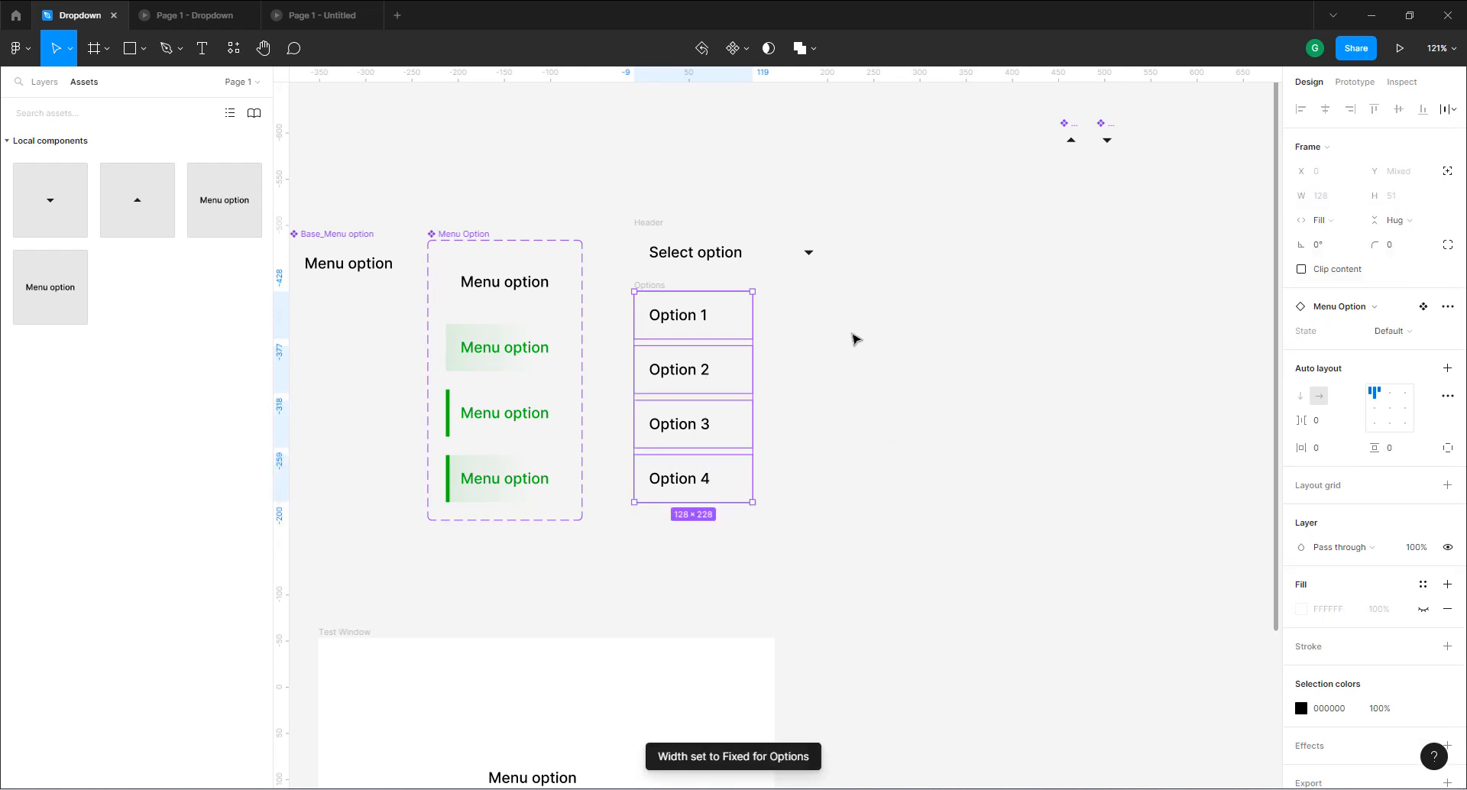
{"action": "left_click", "coordinate": [854, 339]}
Wrap the Header and Options frames together in one vertical auto layout frame.
{"action": "left_click", "coordinate": [649, 226]}
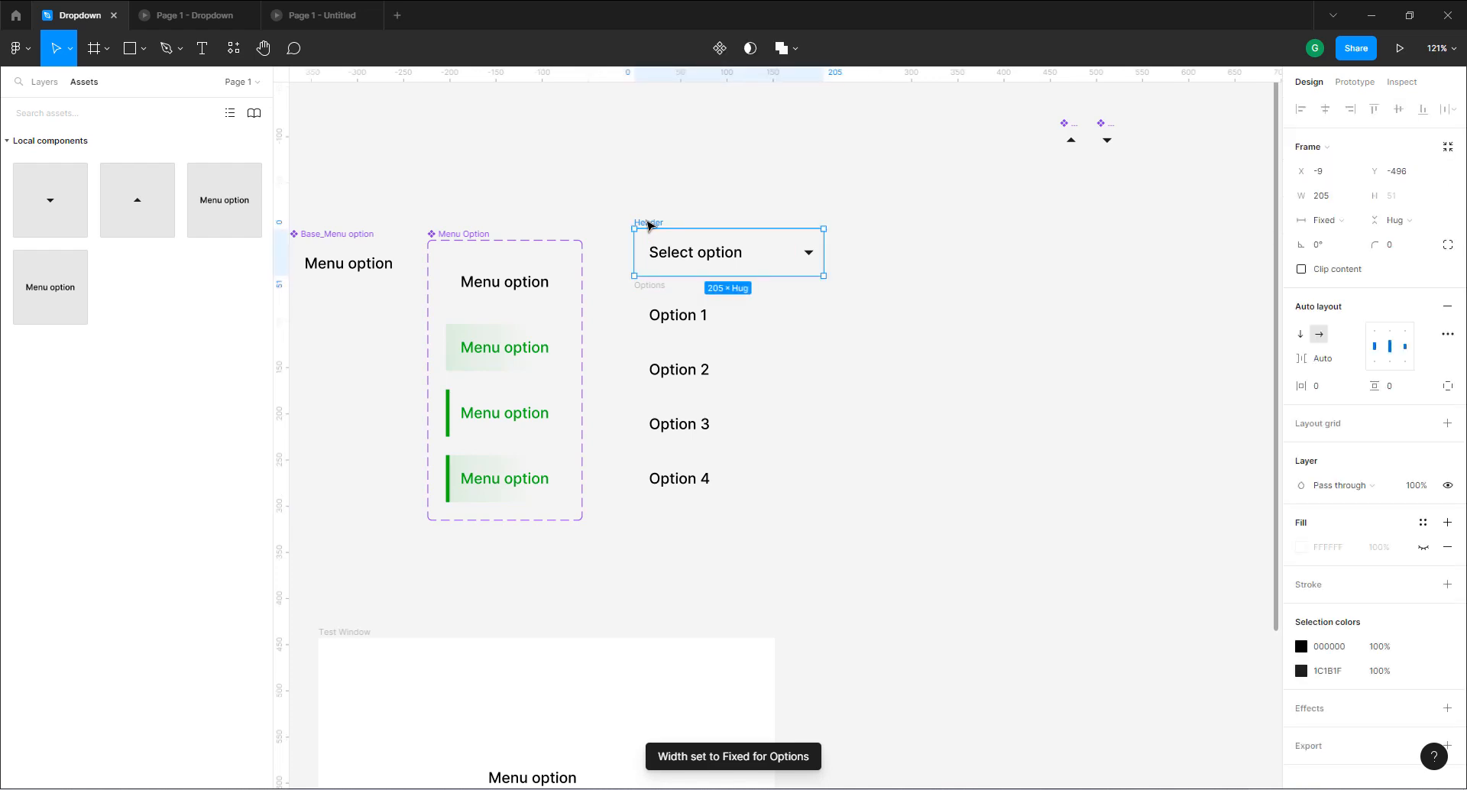
{"action": "left_click", "coordinate": [653, 290], "text": "shift"}
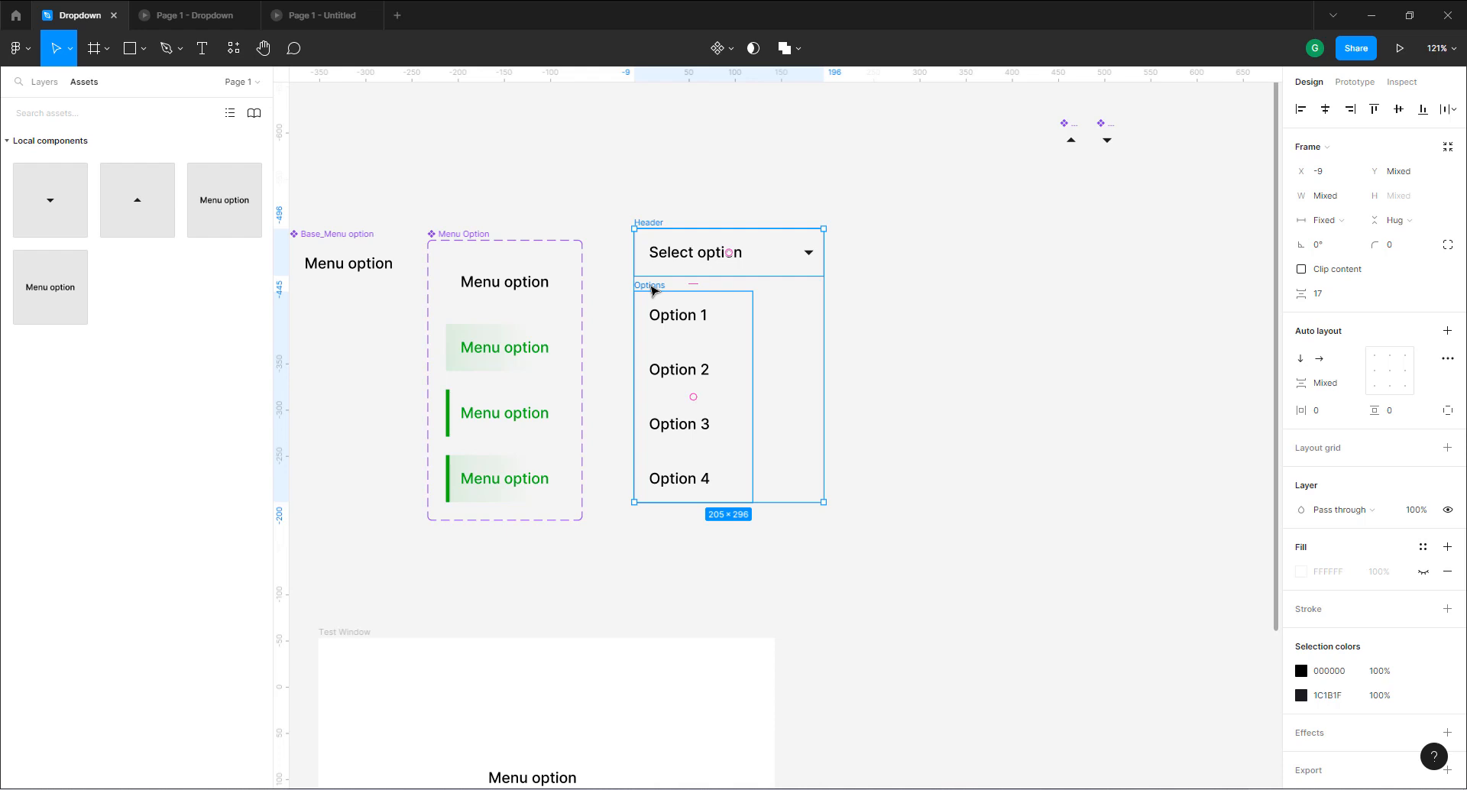
{"action": "key", "text": "shift+a"}
Name the new auto layout frame around the Header and Options Drop down_Base.
{"action": "double_click", "coordinate": [650, 221]}
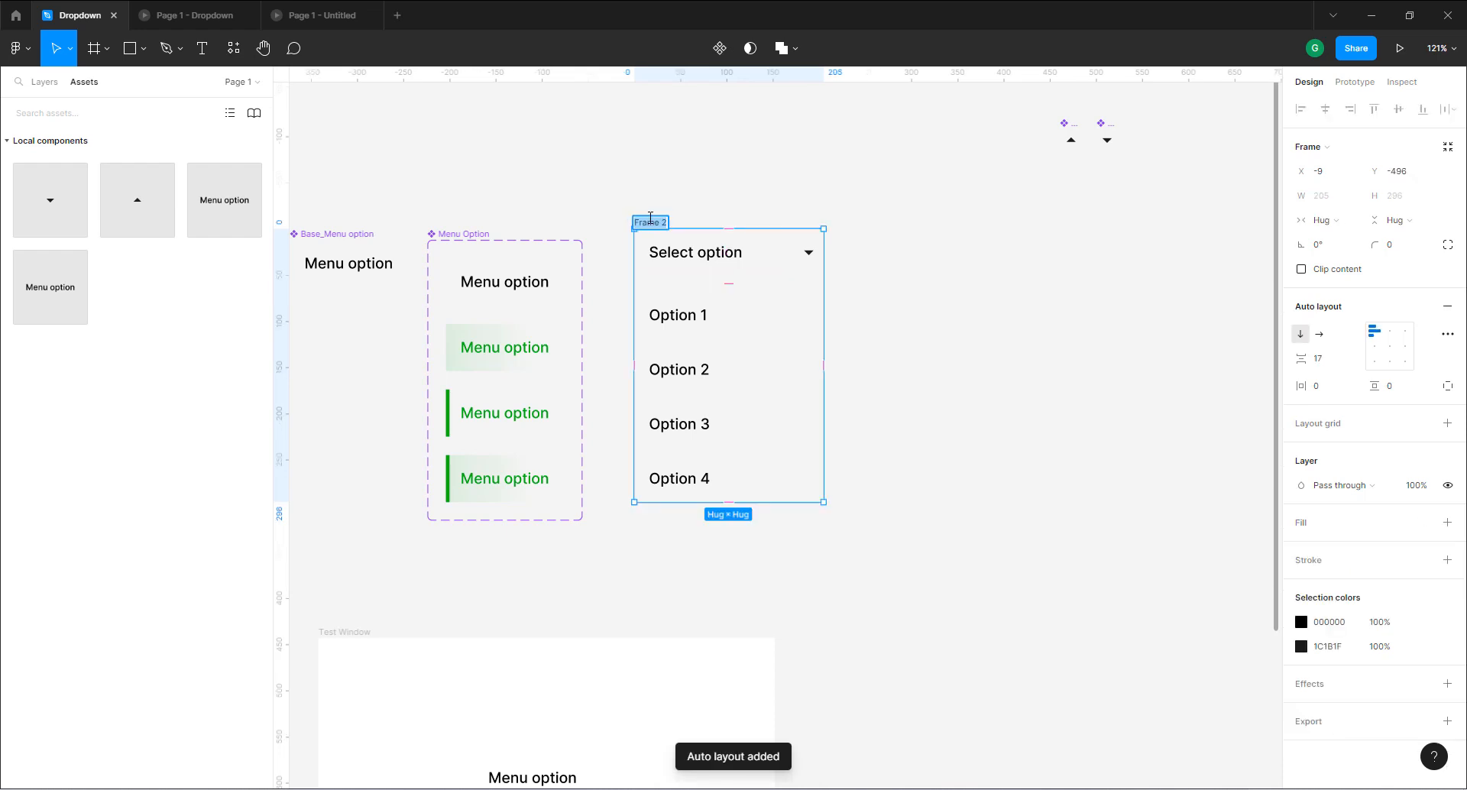
{"action": "key", "text": "BackSpace"}
{"action": "type", "text": "Drop d"}
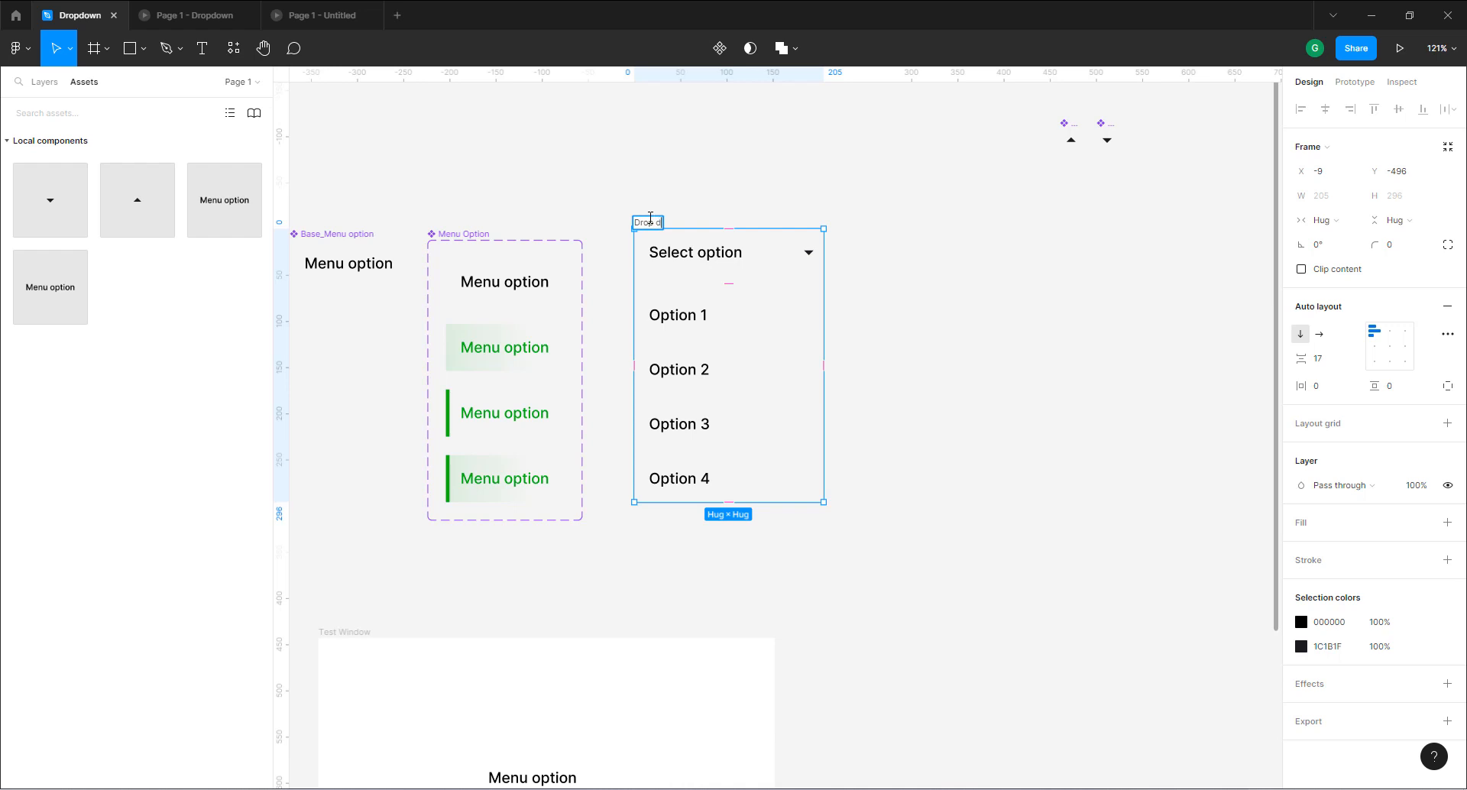
{"action": "type", "text": "own_Base"}
{"action": "key", "text": "Return"}
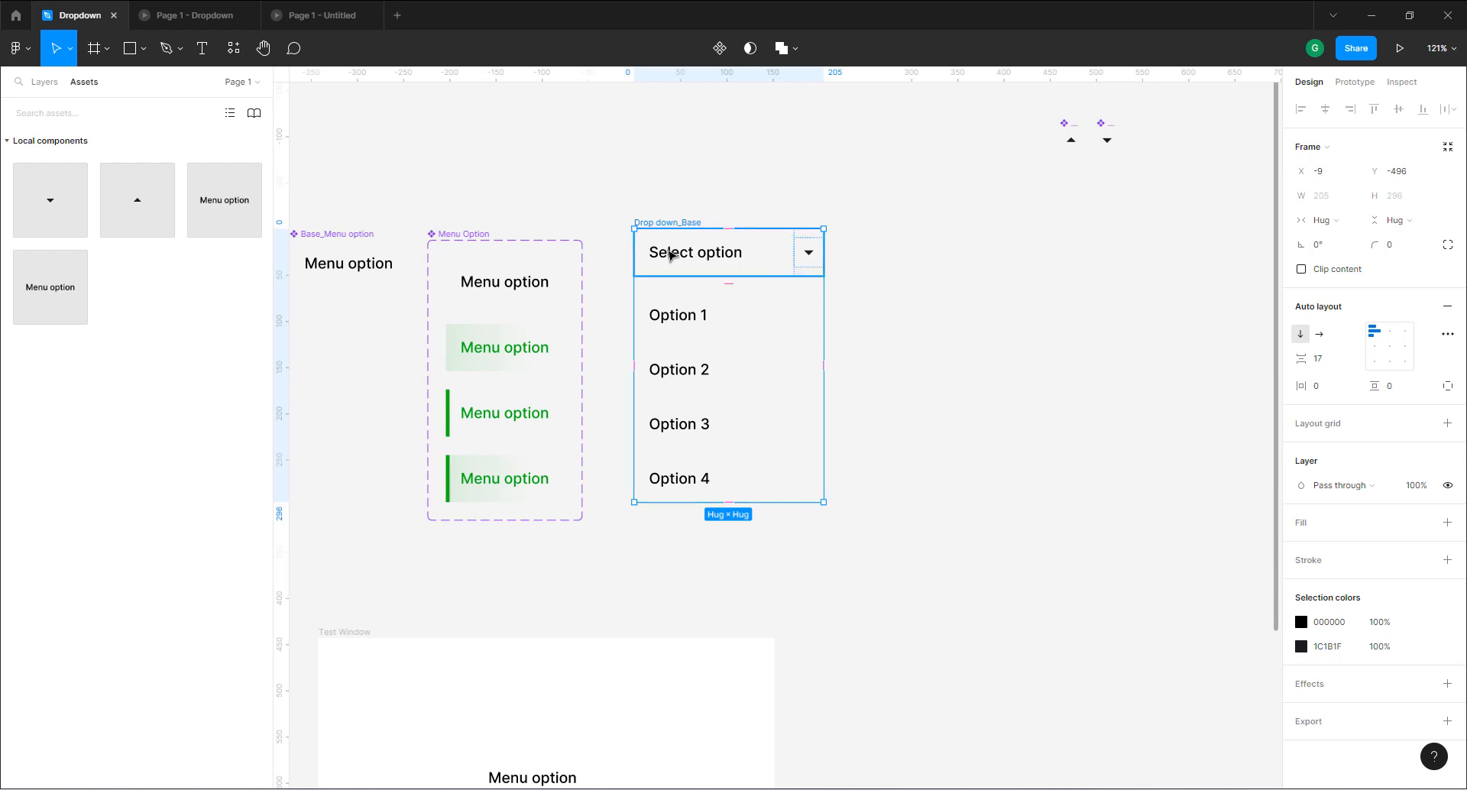
Rename the frame containing the Header and Options as Drop down Open.
{"action": "double_click", "coordinate": [690, 222]}
{"action": "left_click", "coordinate": [684, 223]}
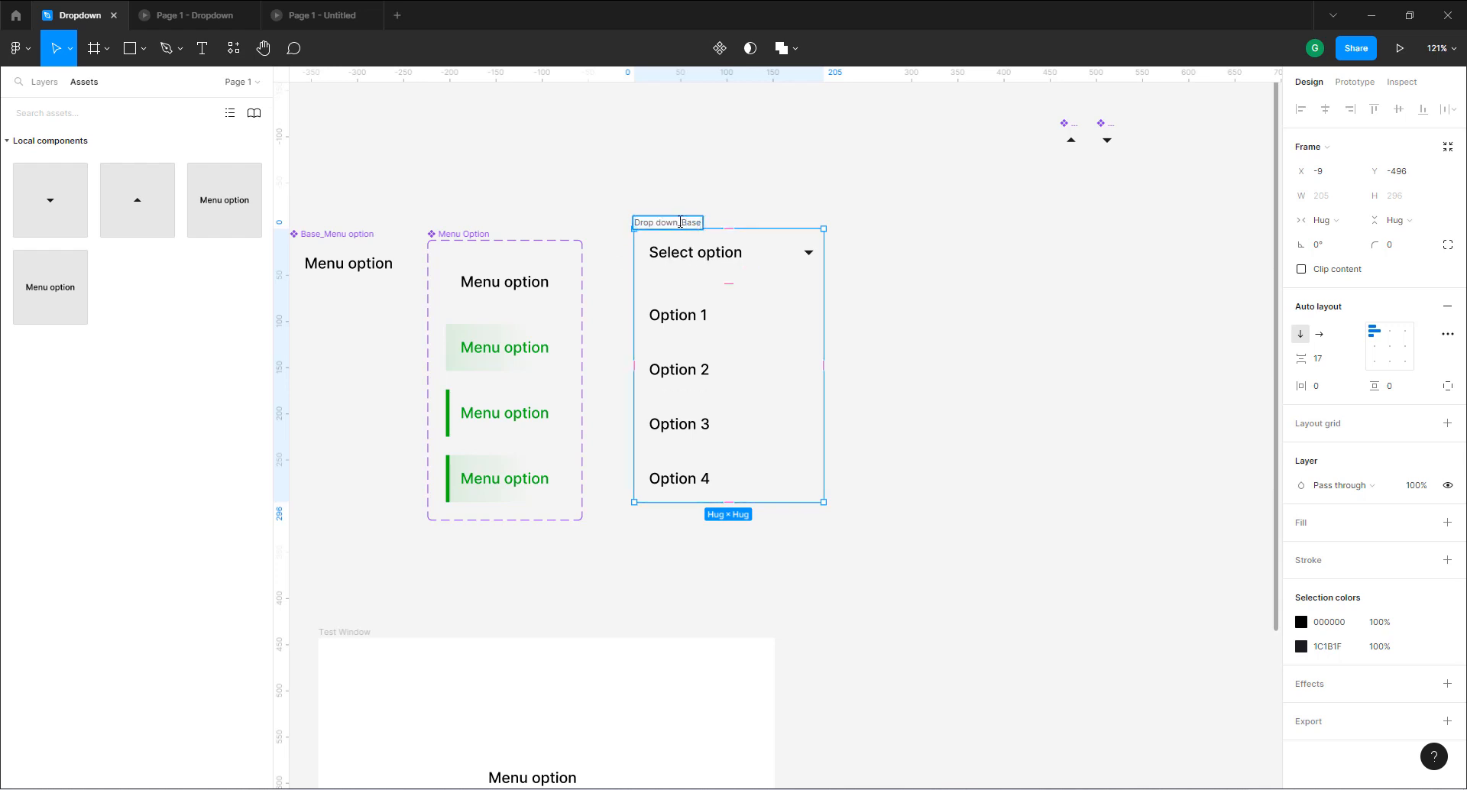
{"action": "left_click_drag", "start_coordinate": [676, 222], "coordinate": [702, 222]}
{"action": "key", "text": "BackSpace"}
{"action": "type", "text": "n Open"}
{"action": "key", "text": "Return"}
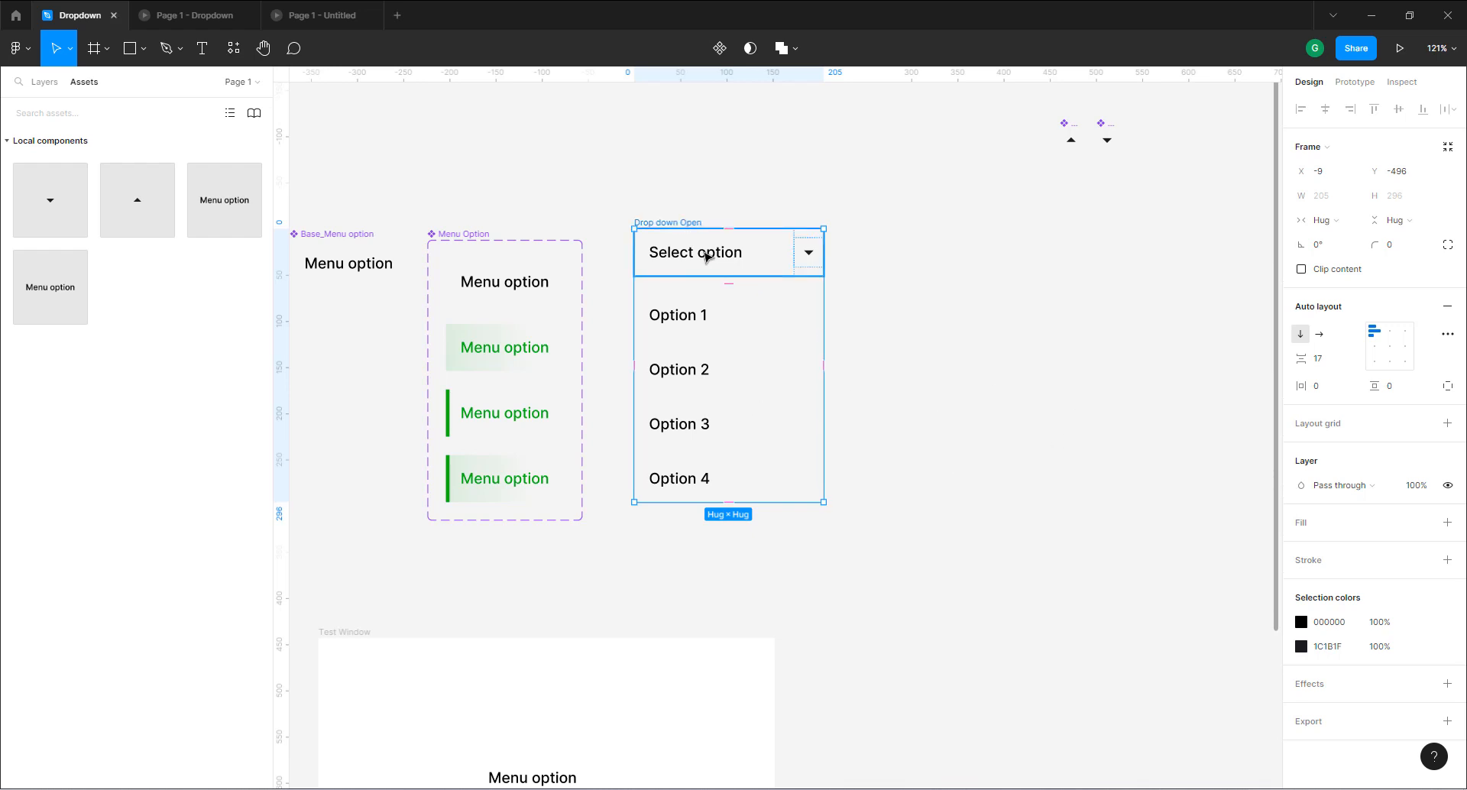
Set the width of both the Header and the Options frames to Fill container.
{"action": "left_click", "coordinate": [740, 314], "text": "shift"}
{"action": "left_click", "coordinate": [1353, 220]}
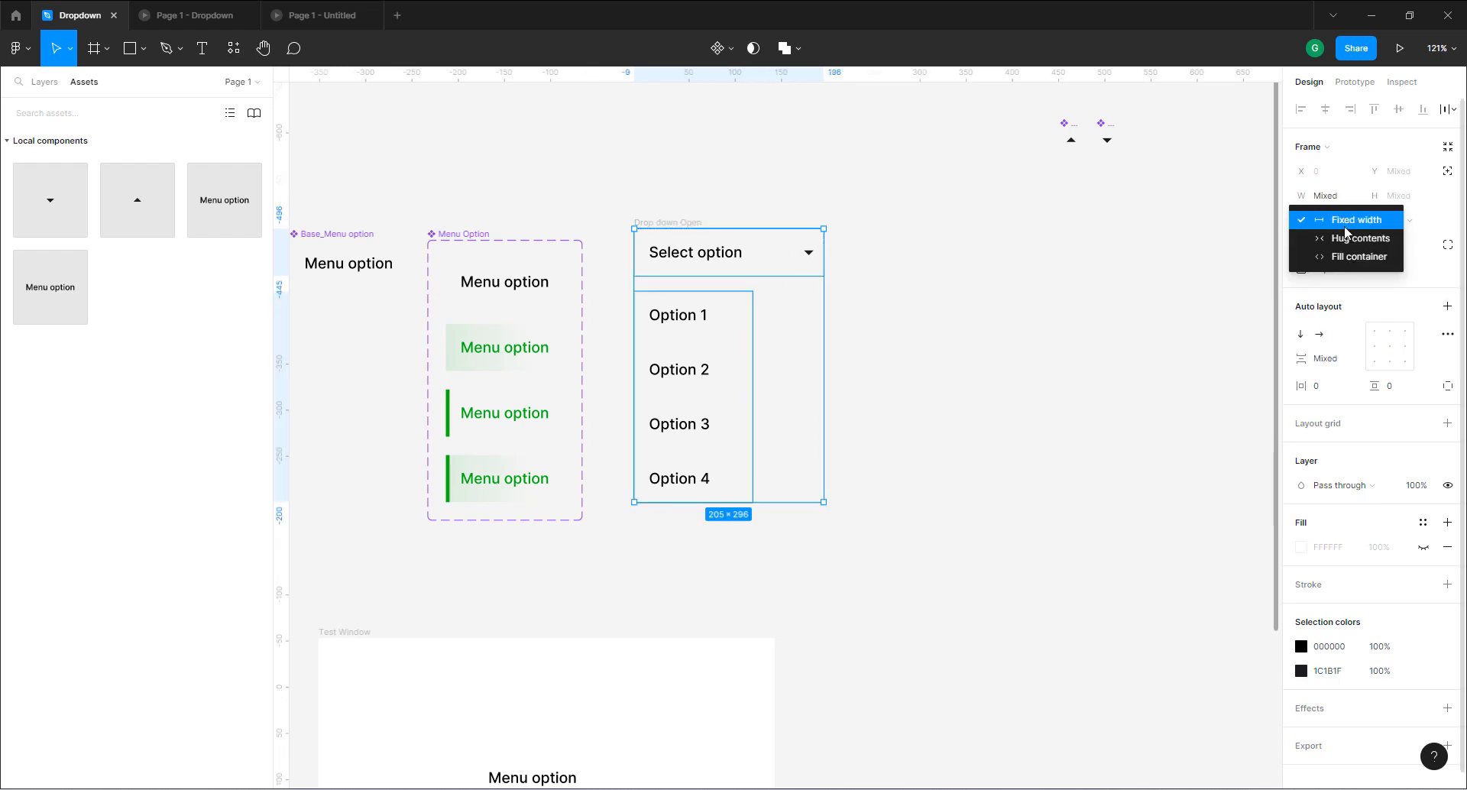
{"action": "left_click", "coordinate": [1345, 256]}
{"action": "left_click", "coordinate": [819, 342]}
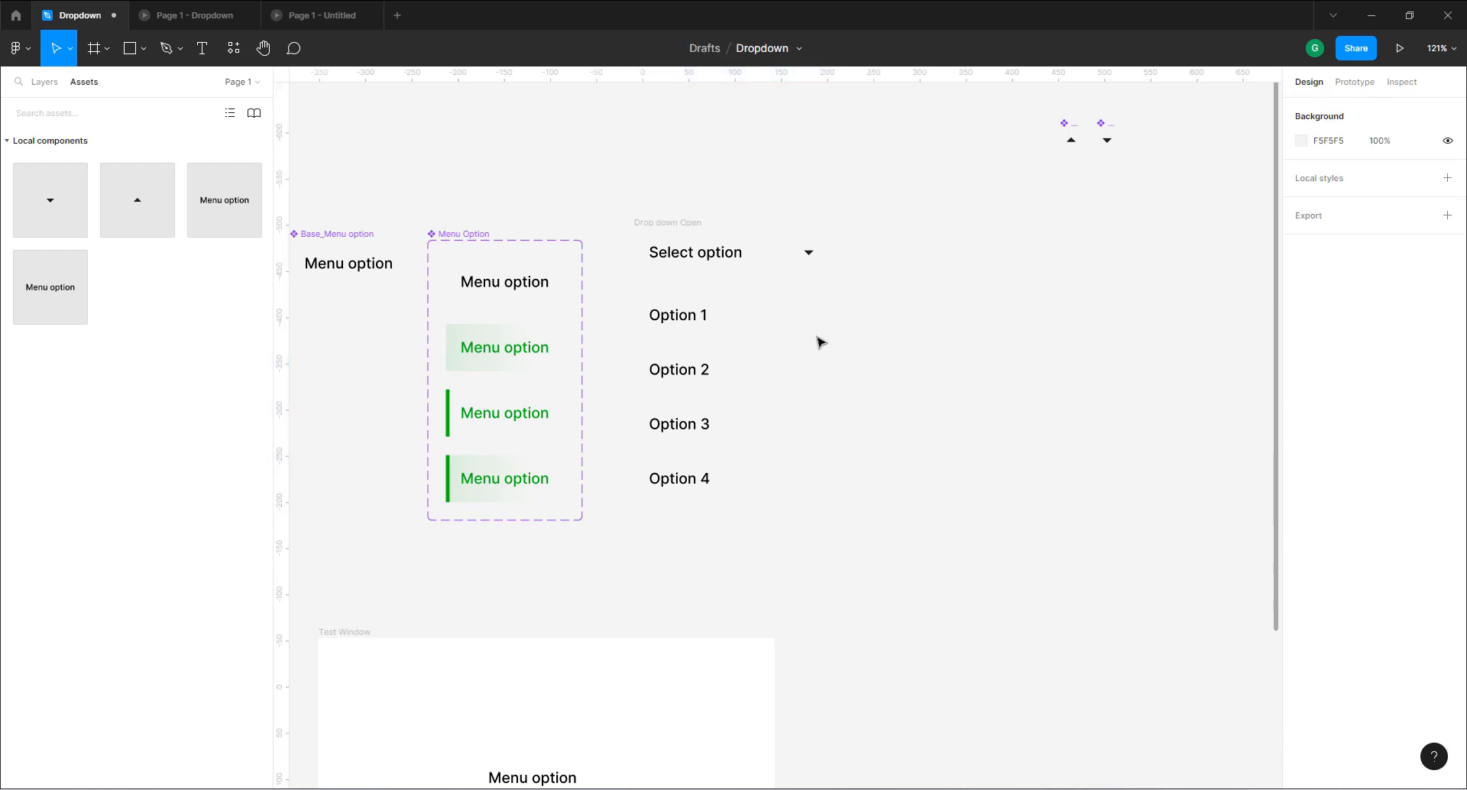
Set the Drop down Open frame's vertical item spacing to 0 and move the frame to about X 17, Y -492.
{"action": "left_click", "coordinate": [679, 222]}
{"action": "left_click", "coordinate": [1334, 365]}
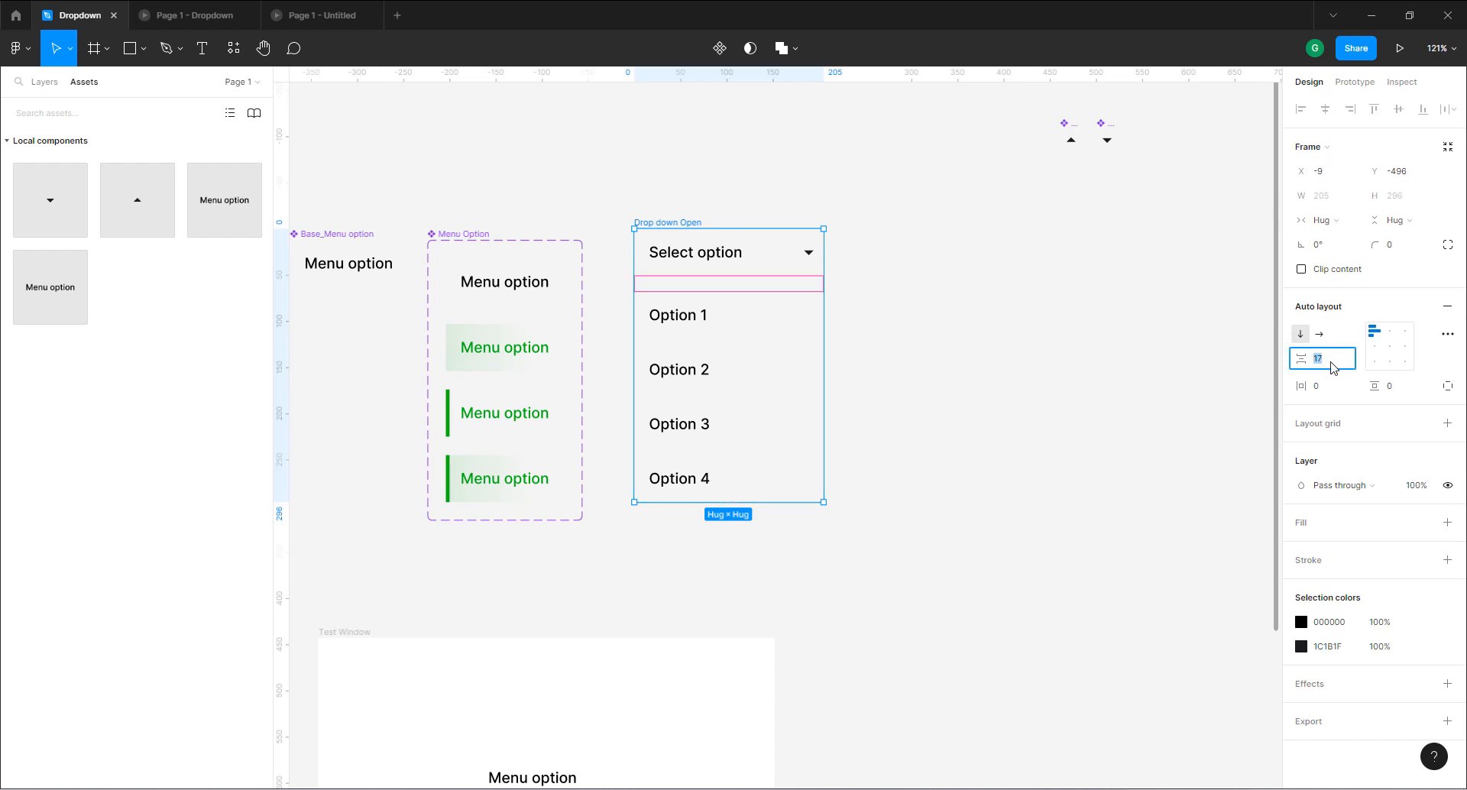
{"action": "type", "text": "0"}
{"action": "left_click", "coordinate": [1032, 333]}
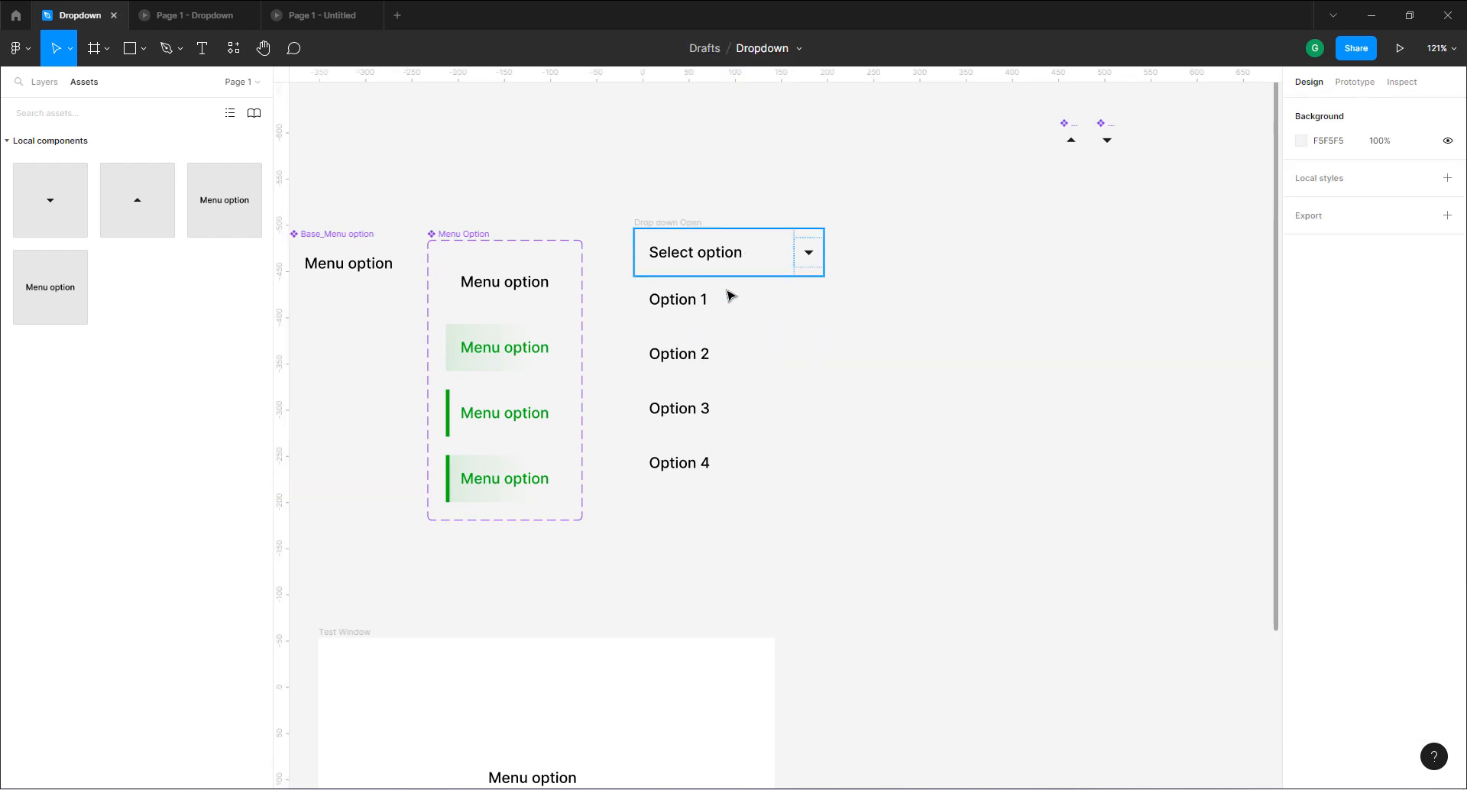
{"action": "left_click_drag", "start_coordinate": [677, 225], "coordinate": [700, 230]}
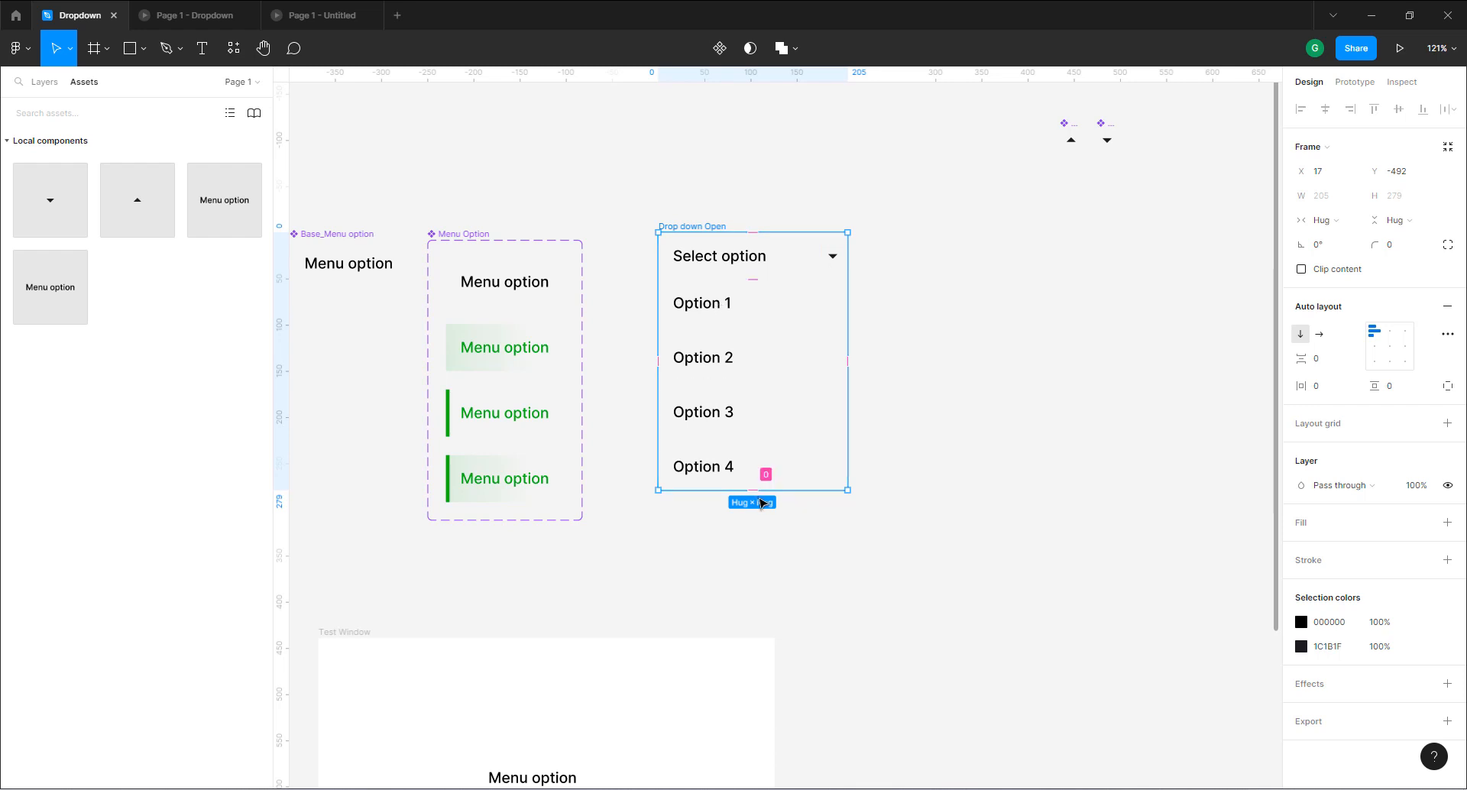
Add a white FFFFFF fill to the Options frame and to the Header frame.
{"action": "left_click", "coordinate": [728, 329]}
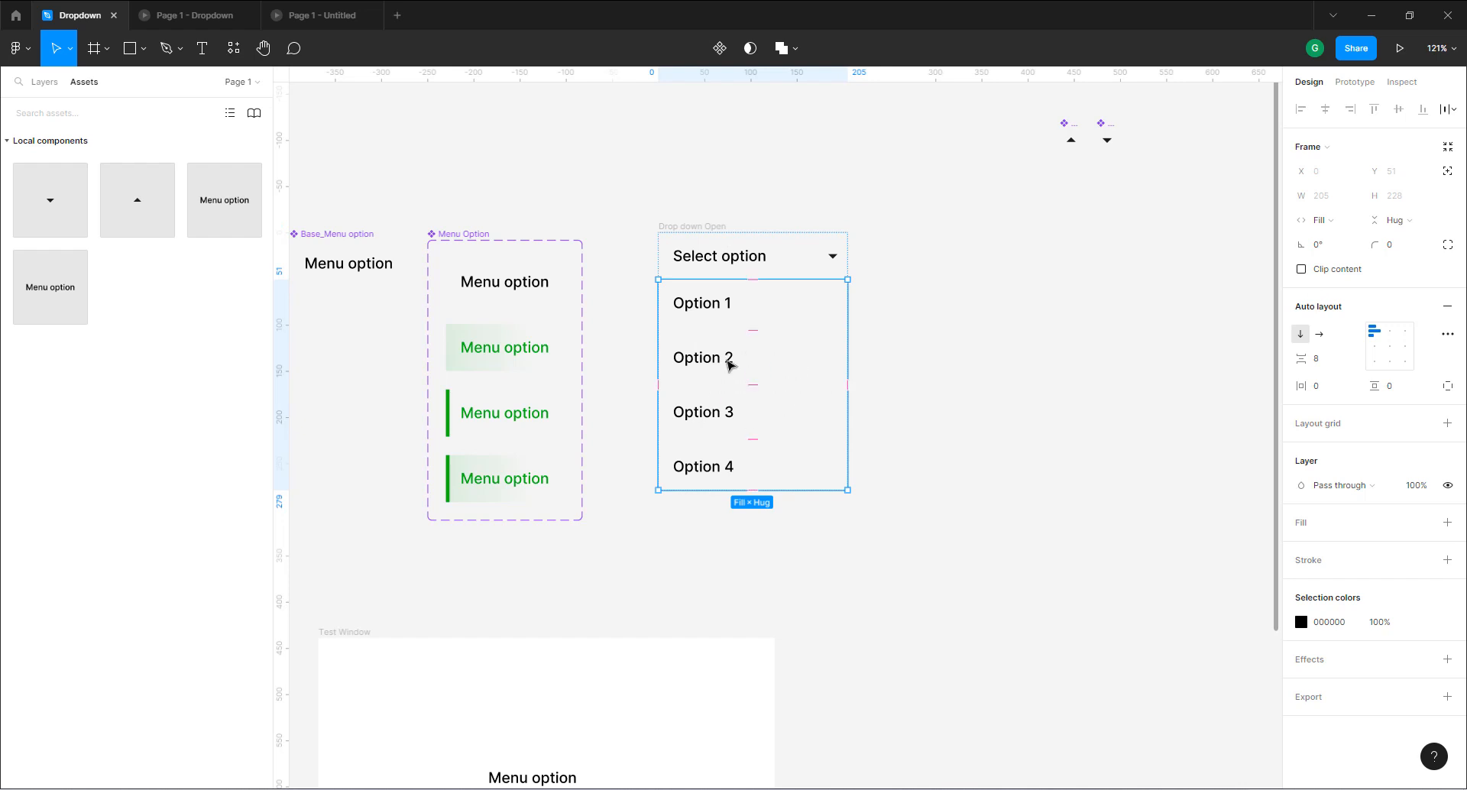
{"action": "left_click", "coordinate": [46, 82]}
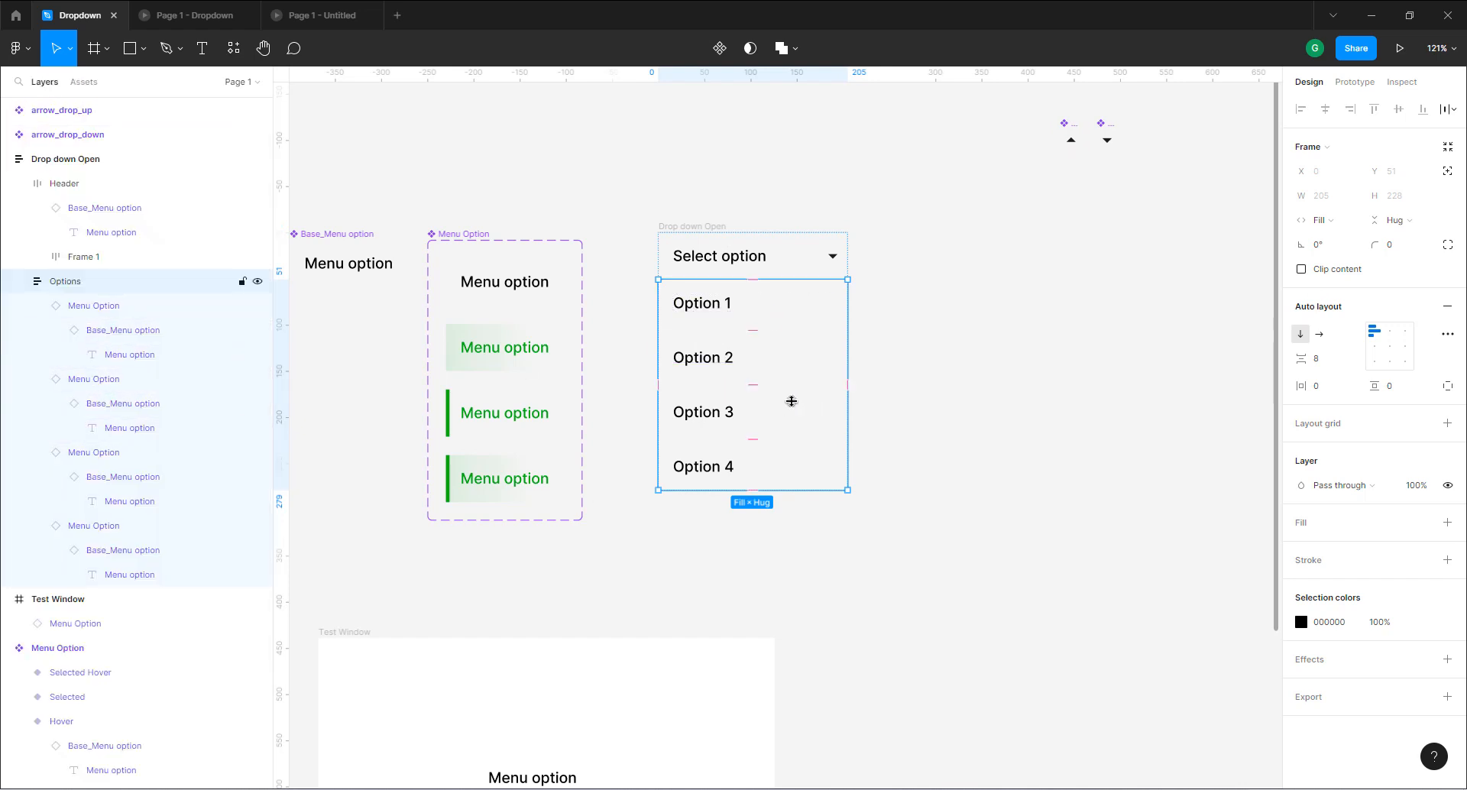
{"action": "left_click", "coordinate": [1447, 523]}
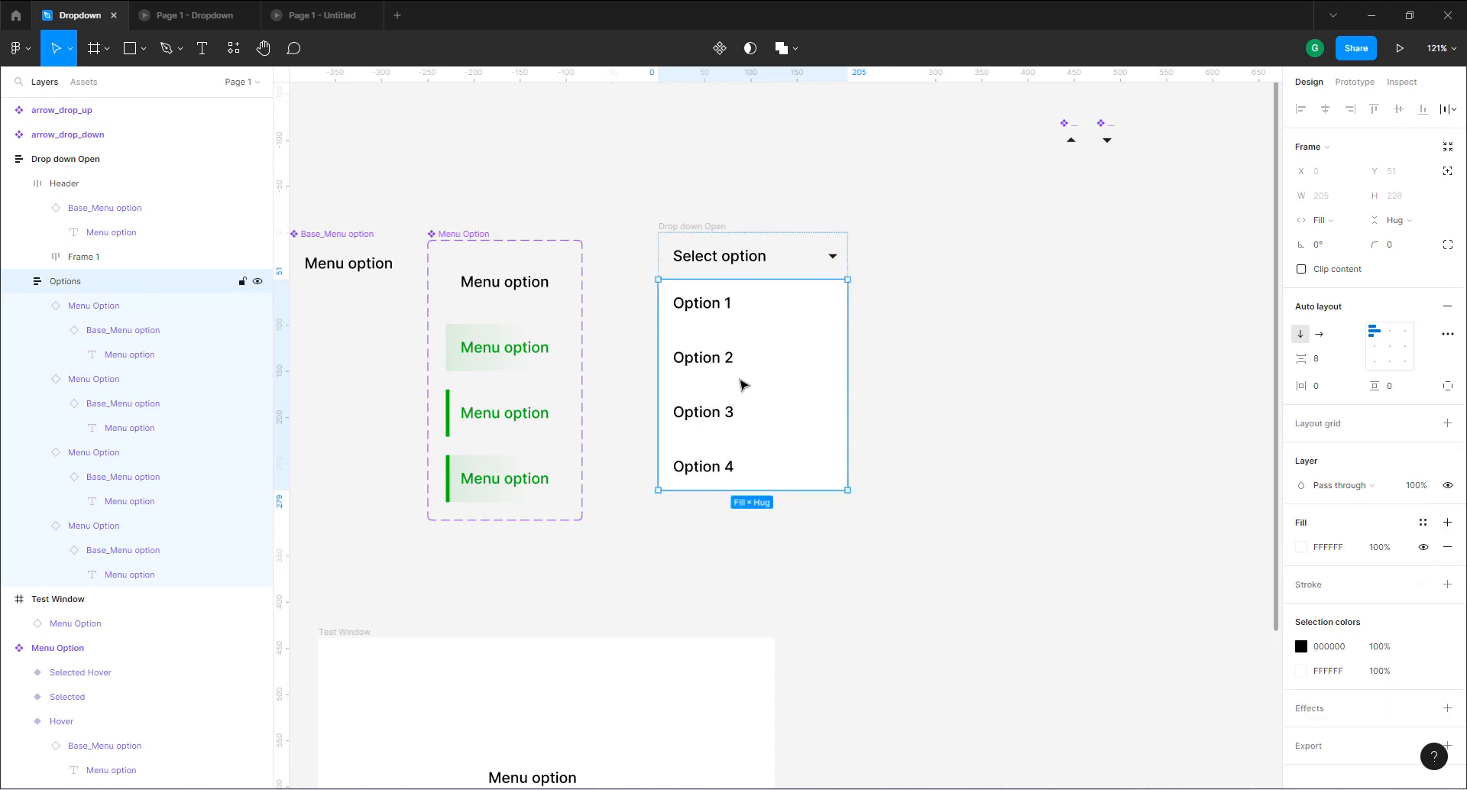
{"action": "left_click", "coordinate": [790, 265]}
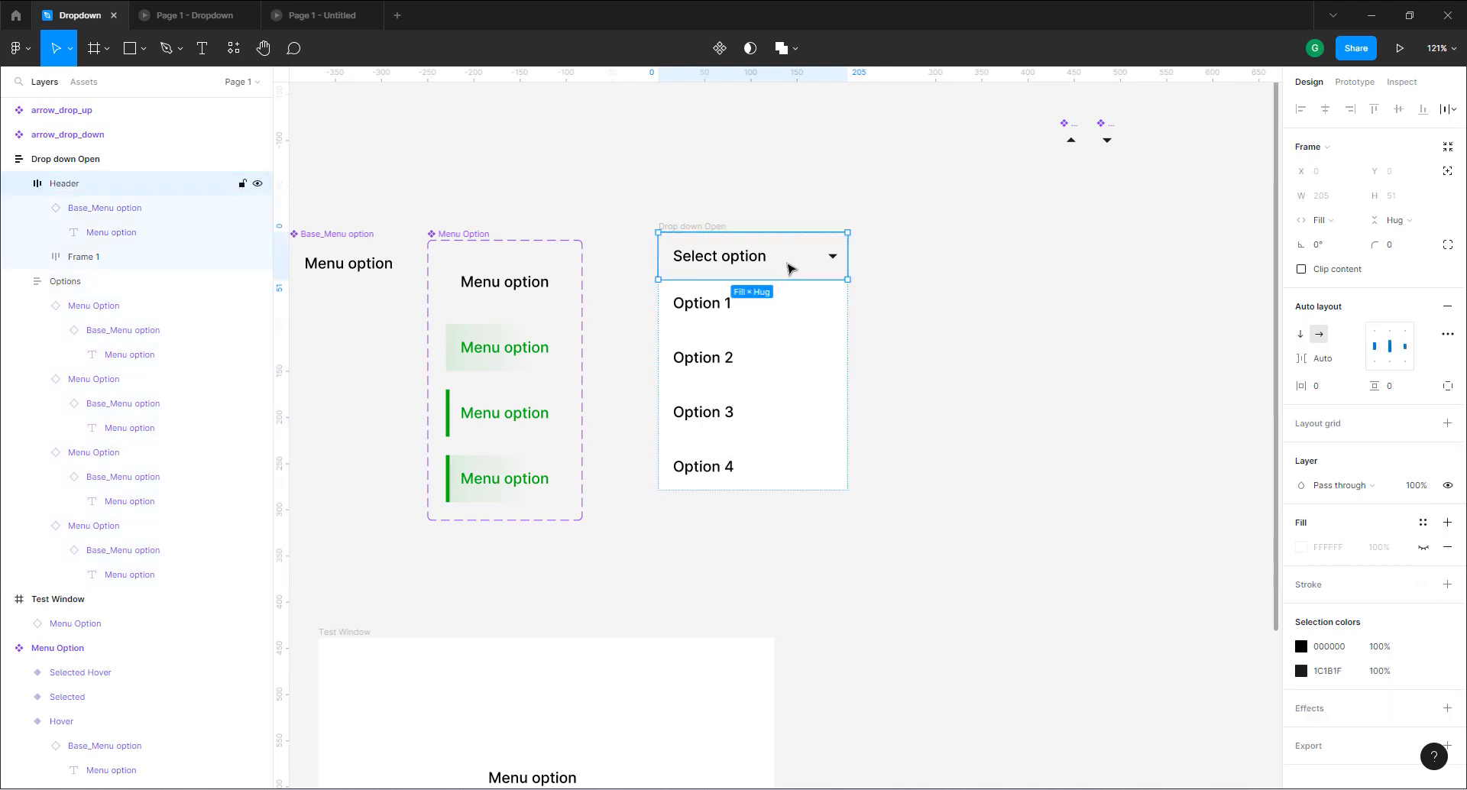
{"action": "left_click", "coordinate": [1448, 523]}
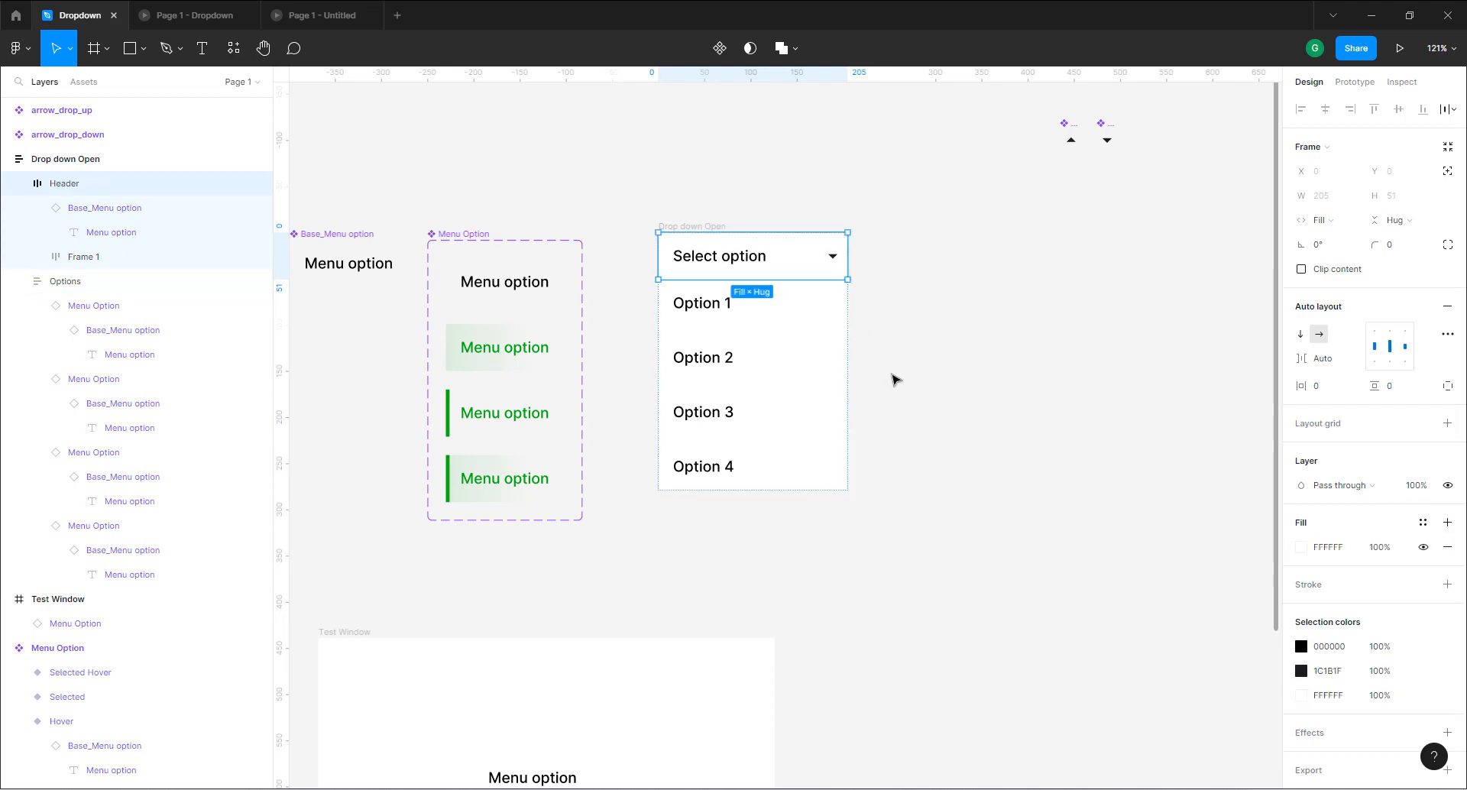
{"action": "left_click", "coordinate": [972, 344]}
Enable Clip content on the Drop down Open frame and set its corner radius to 8.
{"action": "left_click", "coordinate": [690, 227]}
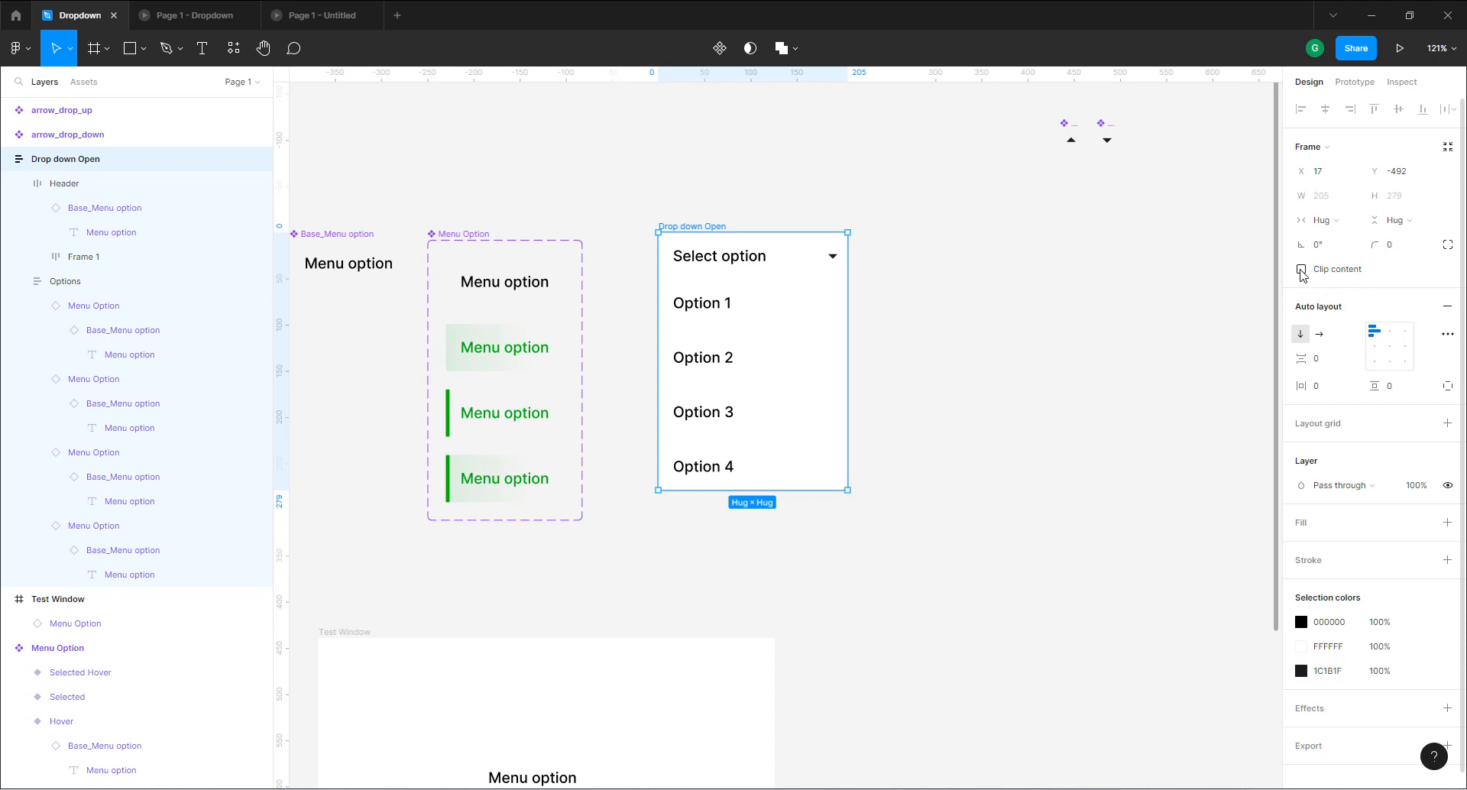
{"action": "left_click", "coordinate": [952, 324]}
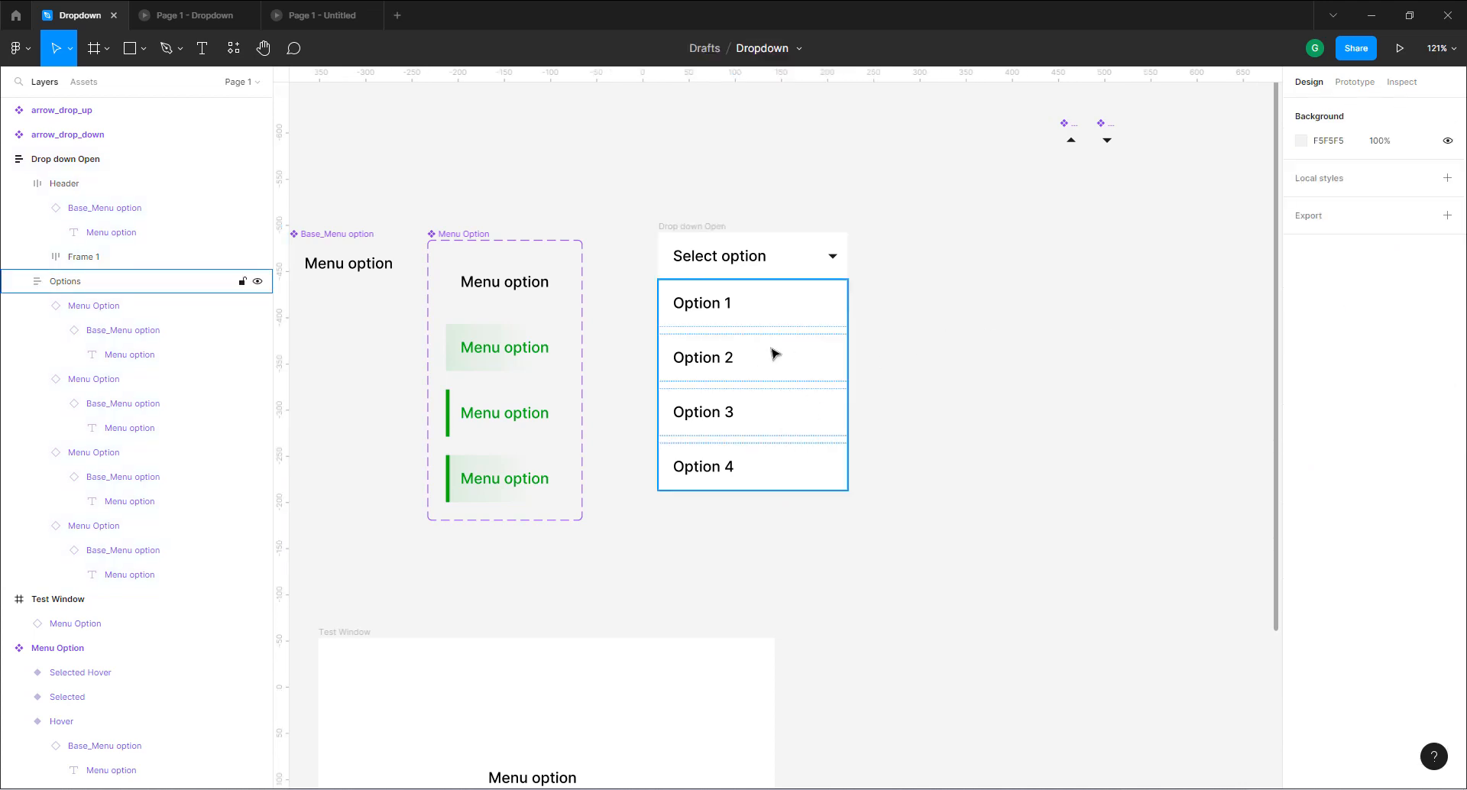
{"action": "left_click", "coordinate": [693, 226]}
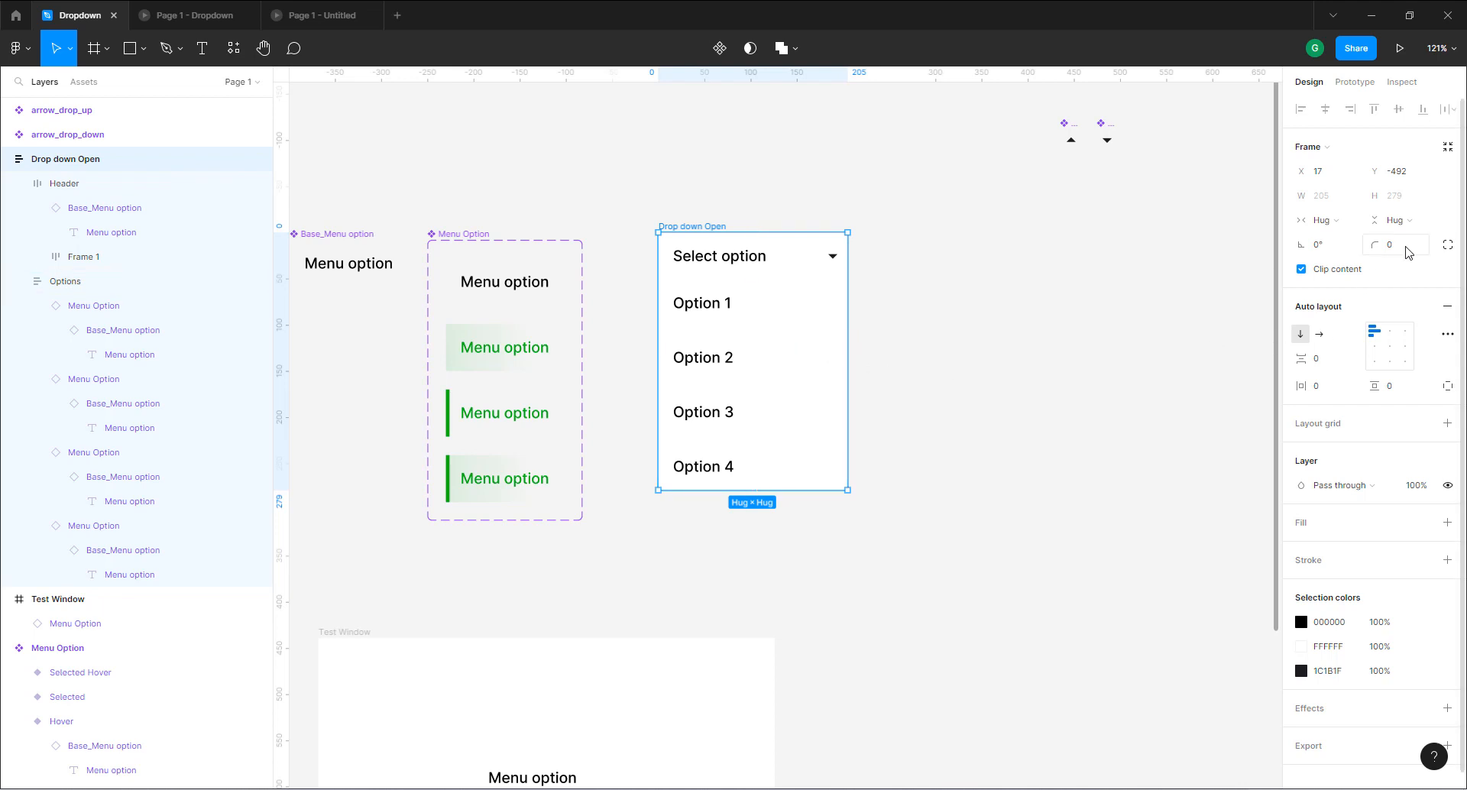
{"action": "left_click", "coordinate": [1396, 253]}
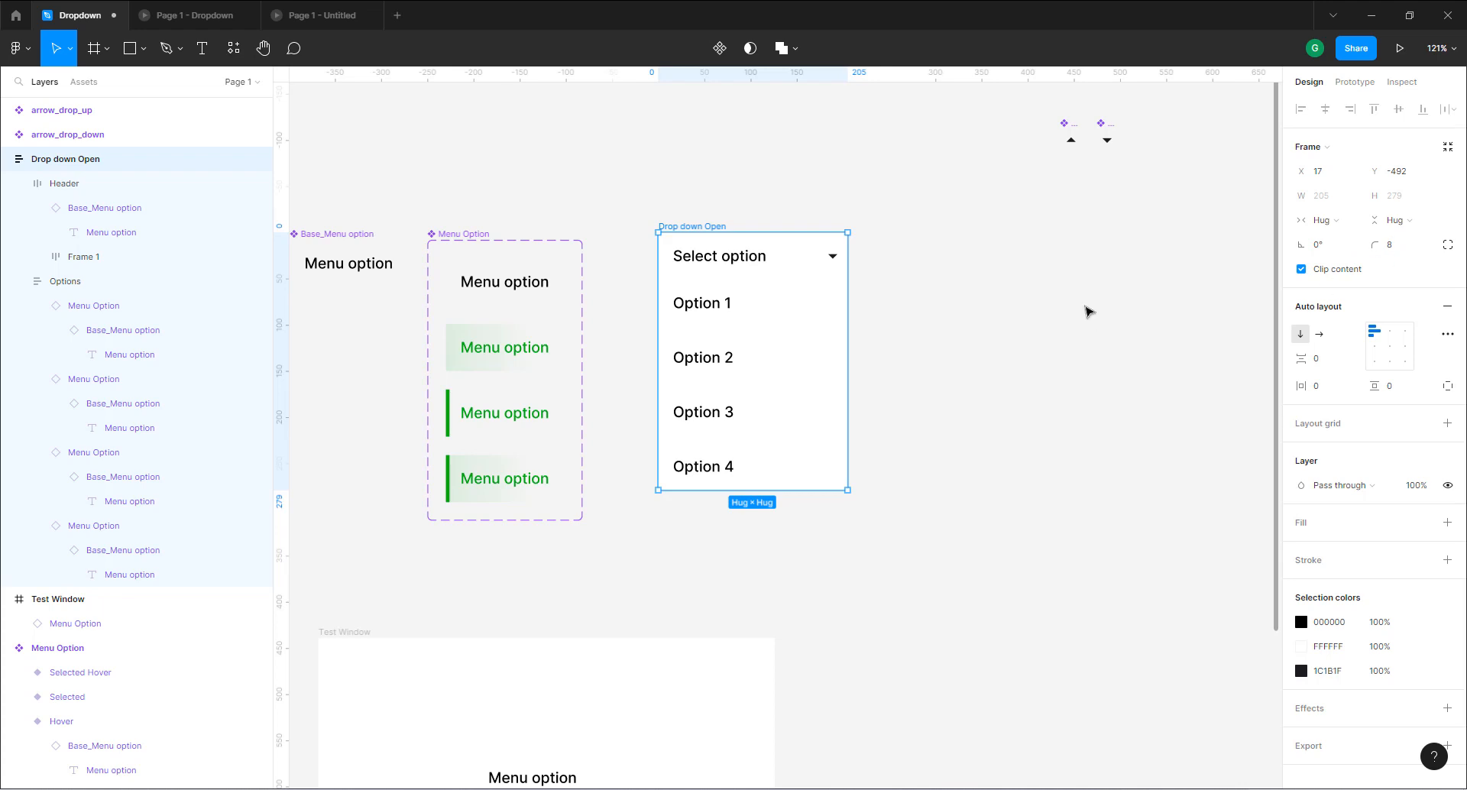
{"action": "left_click", "coordinate": [1088, 312]}
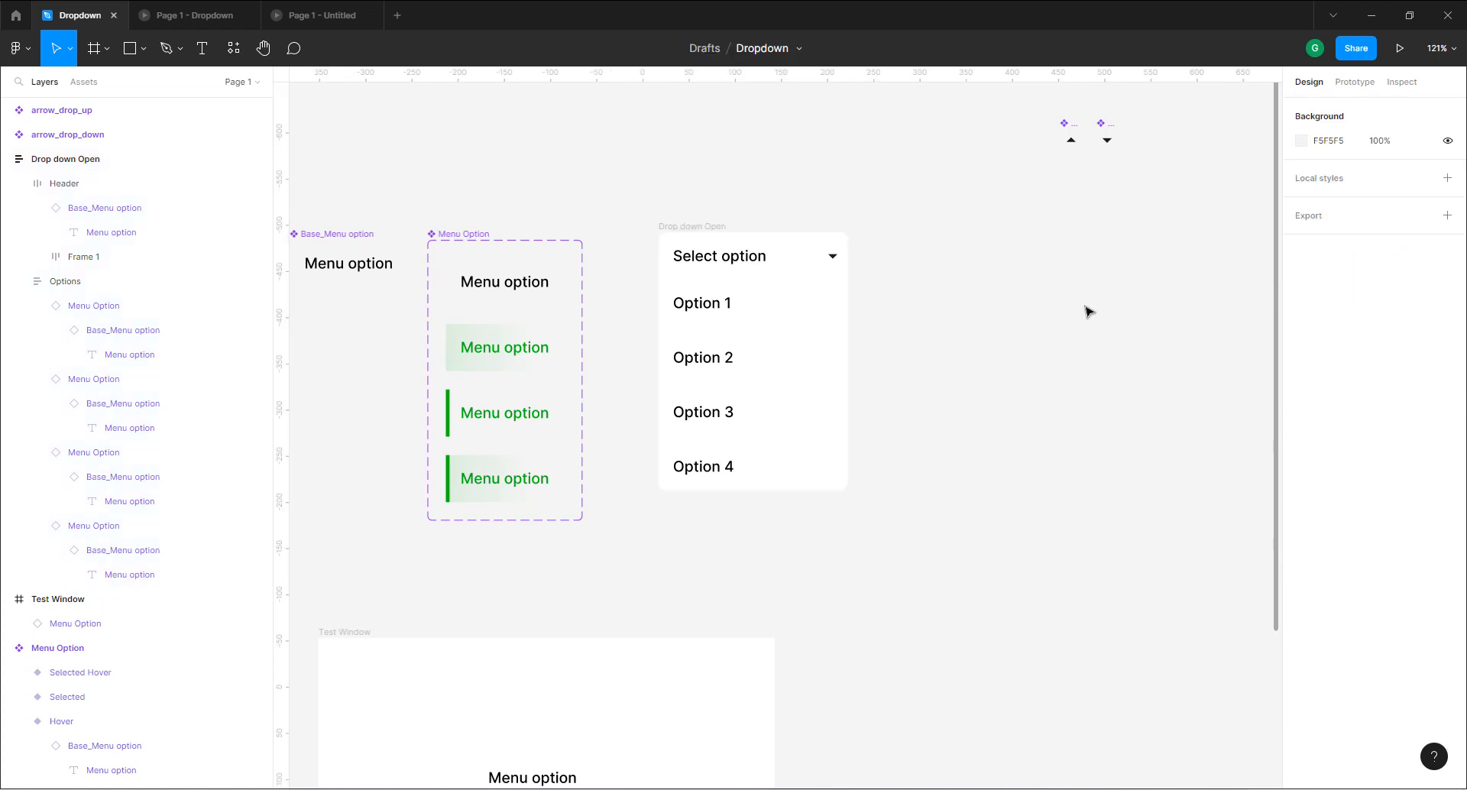
Move the Drop down Open frame to X 247, Y -484, level with the top of the Menu Option component set.
{"action": "left_click", "coordinate": [690, 226]}
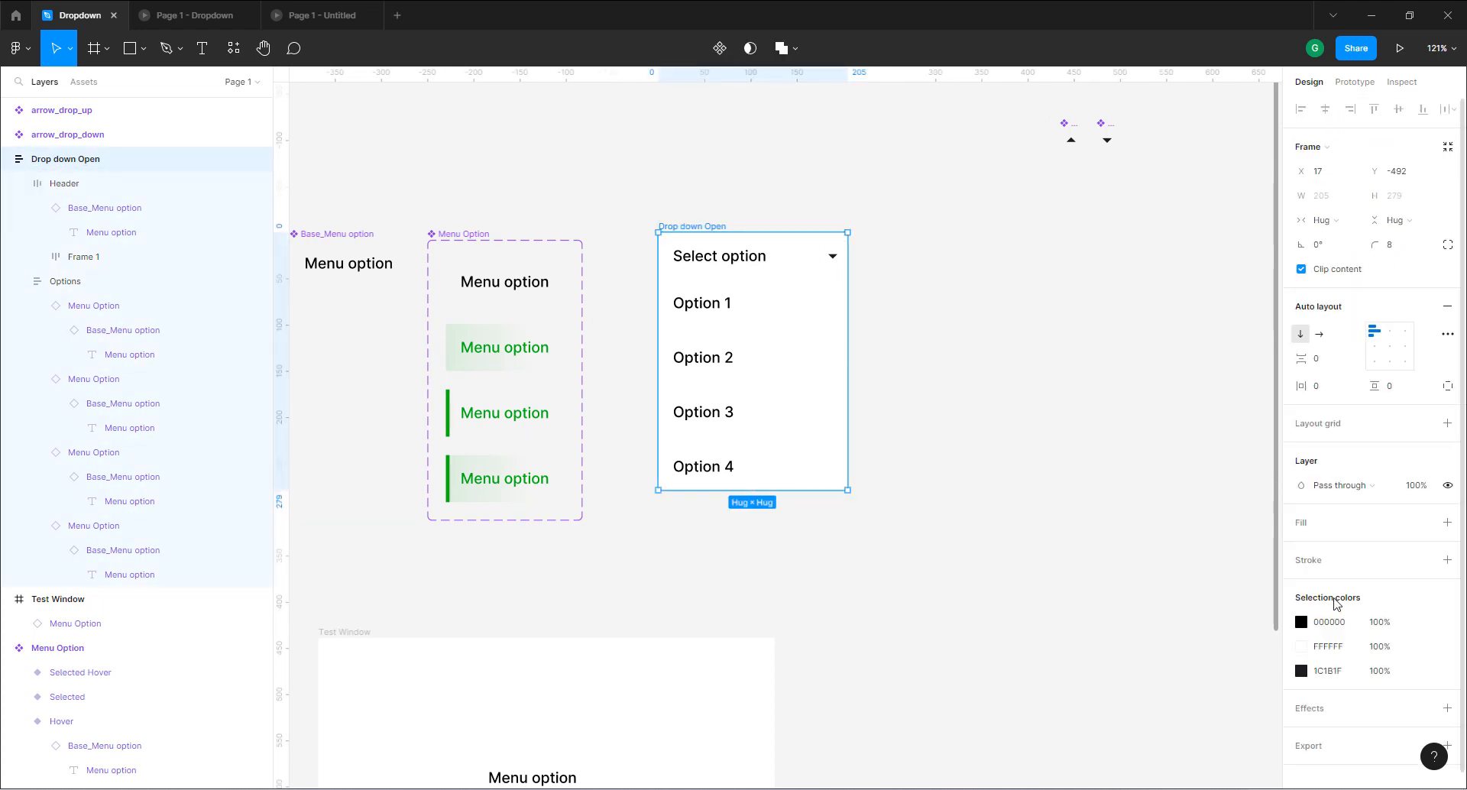
{"action": "scroll", "coordinate": [634, 474], "scroll_direction": "down", "scroll_amount": 1, "text": "ctrl"}
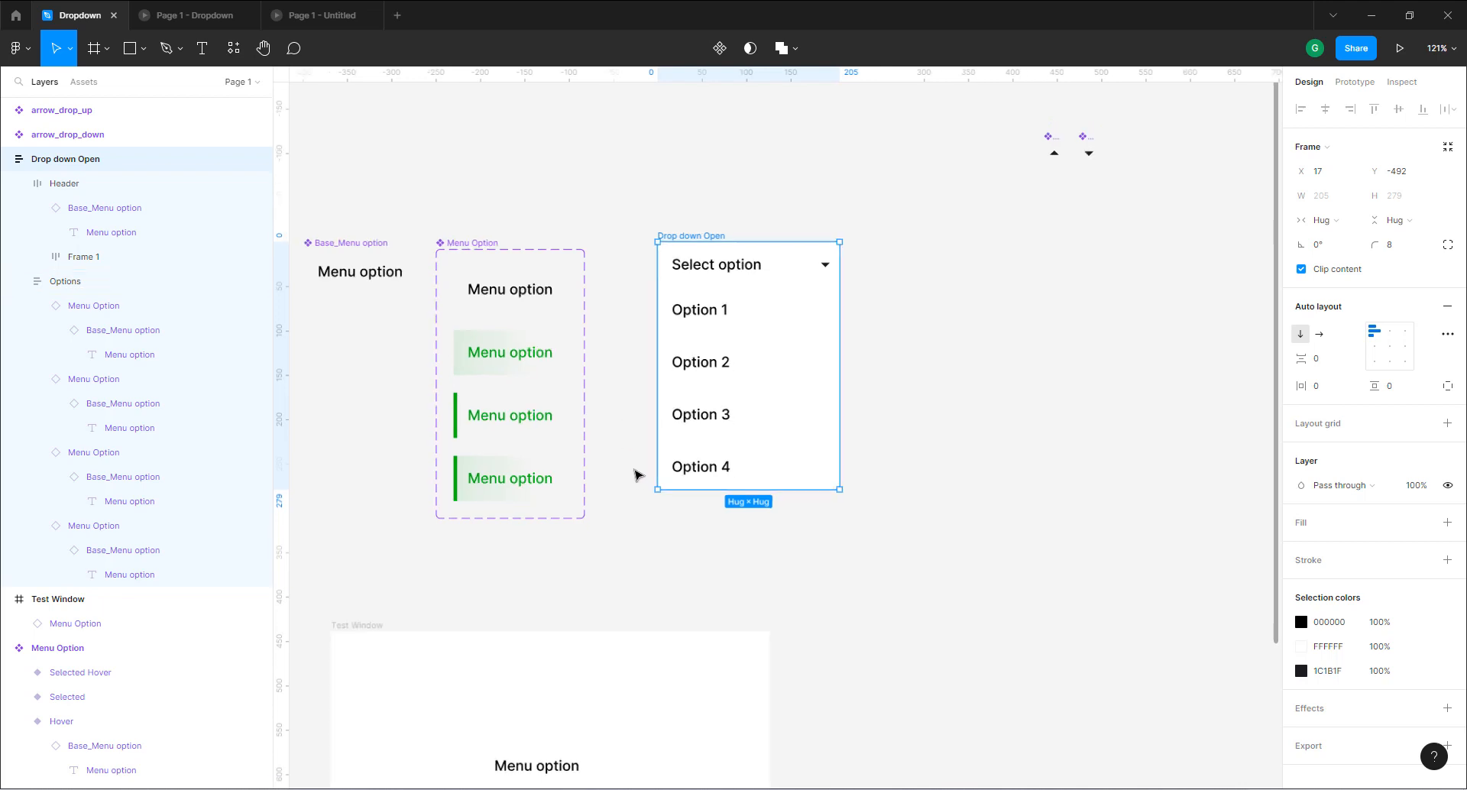
{"action": "scroll", "coordinate": [640, 474], "scroll_direction": "down", "scroll_amount": 1, "text": "ctrl"}
{"action": "scroll", "coordinate": [849, 466], "scroll_direction": "up", "scroll_amount": 2, "text": "ctrl"}
{"action": "scroll", "coordinate": [761, 486], "scroll_direction": "down", "scroll_amount": 2, "text": "ctrl"}
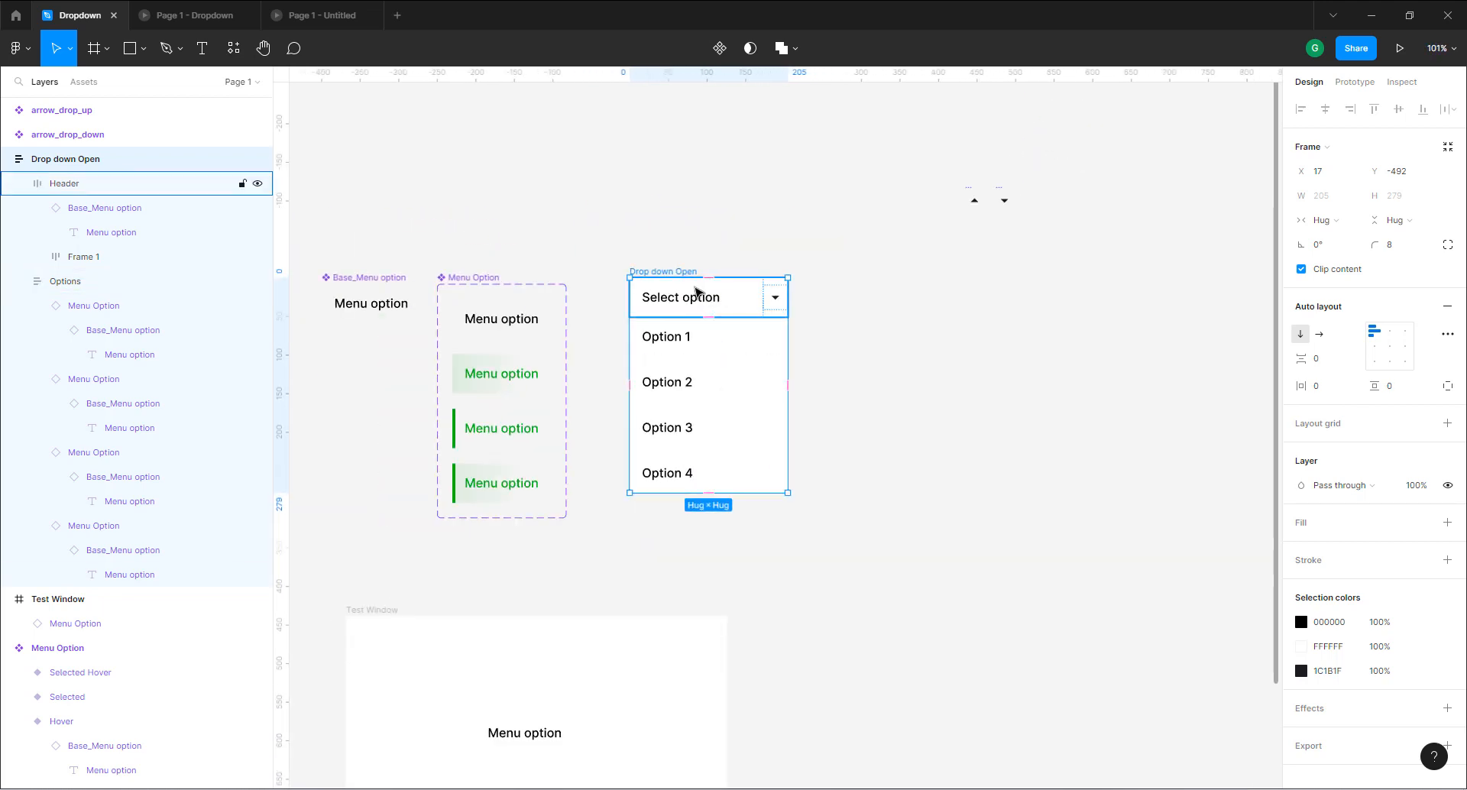
{"action": "left_click_drag", "start_coordinate": [674, 278], "coordinate": [851, 284]}
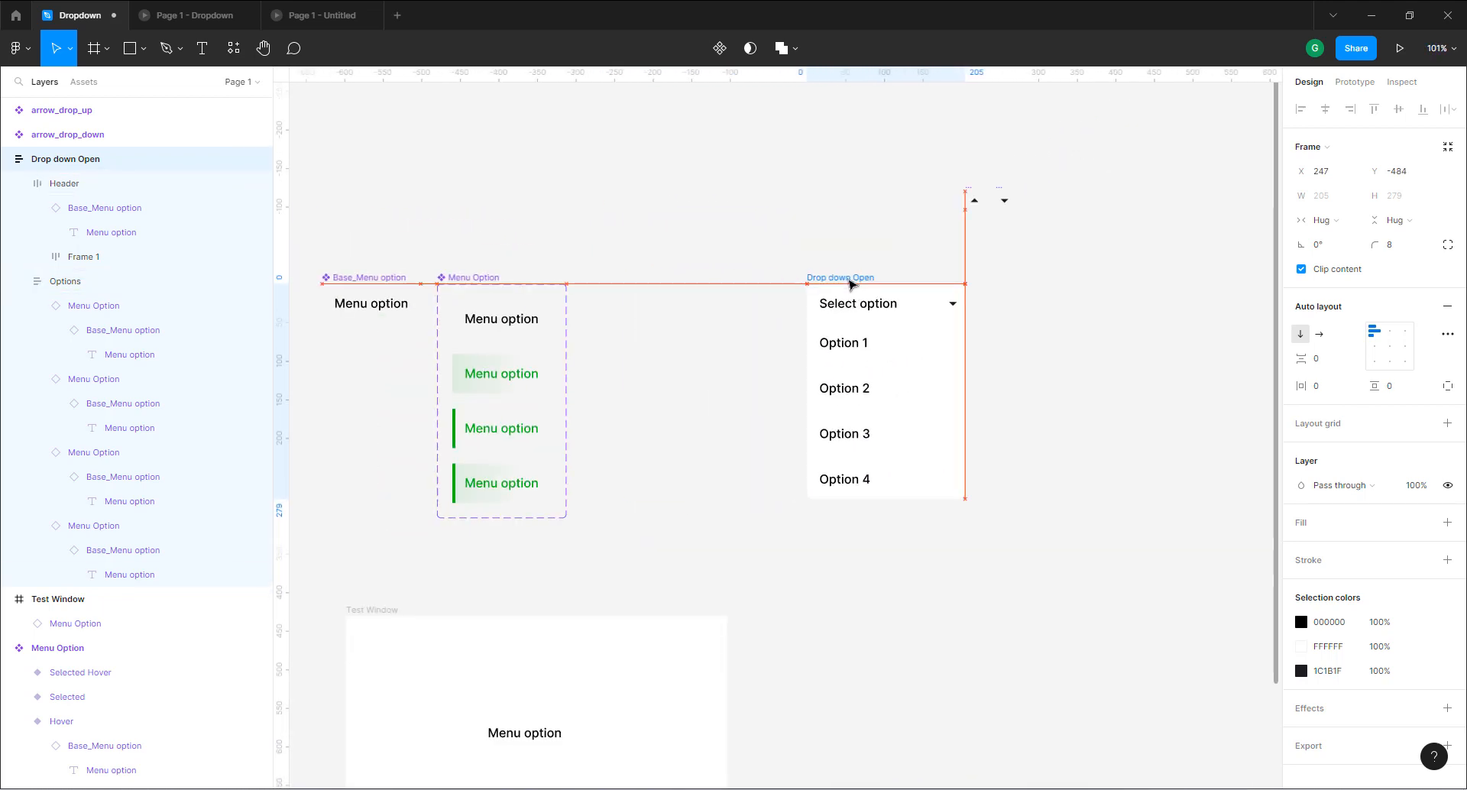
{"action": "scroll", "coordinate": [933, 493], "scroll_direction": "down", "scroll_amount": 2, "text": "ctrl"}
{"action": "scroll", "coordinate": [934, 495], "scroll_direction": "up", "scroll_amount": 1, "text": "ctrl"}
{"action": "scroll", "coordinate": [935, 500], "scroll_direction": "down", "scroll_amount": 1, "text": "ctrl"}
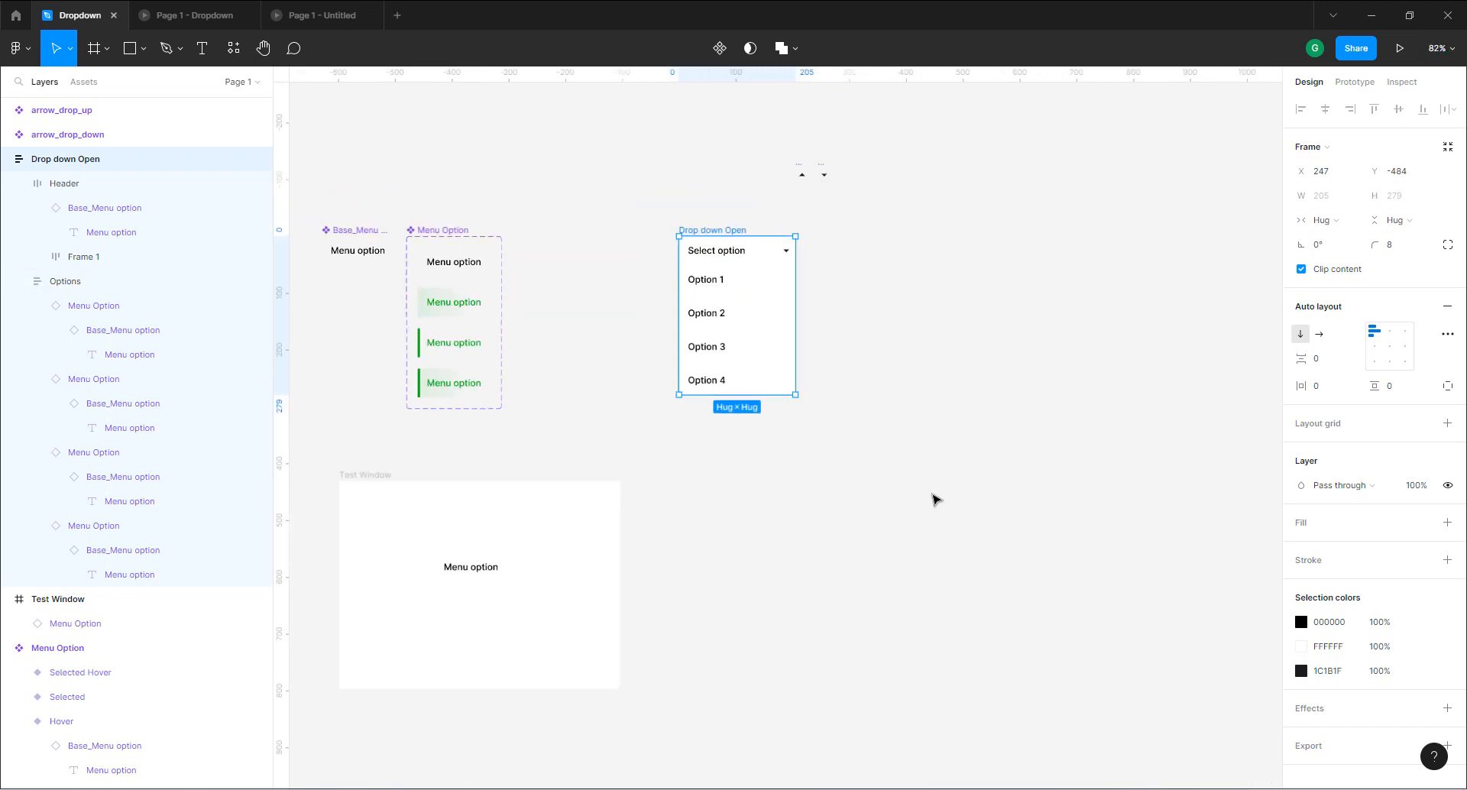
Duplicate the Drop down Open frame directly below the original.
{"action": "scroll", "coordinate": [935, 499], "scroll_direction": "down", "scroll_amount": 1, "text": "ctrl"}
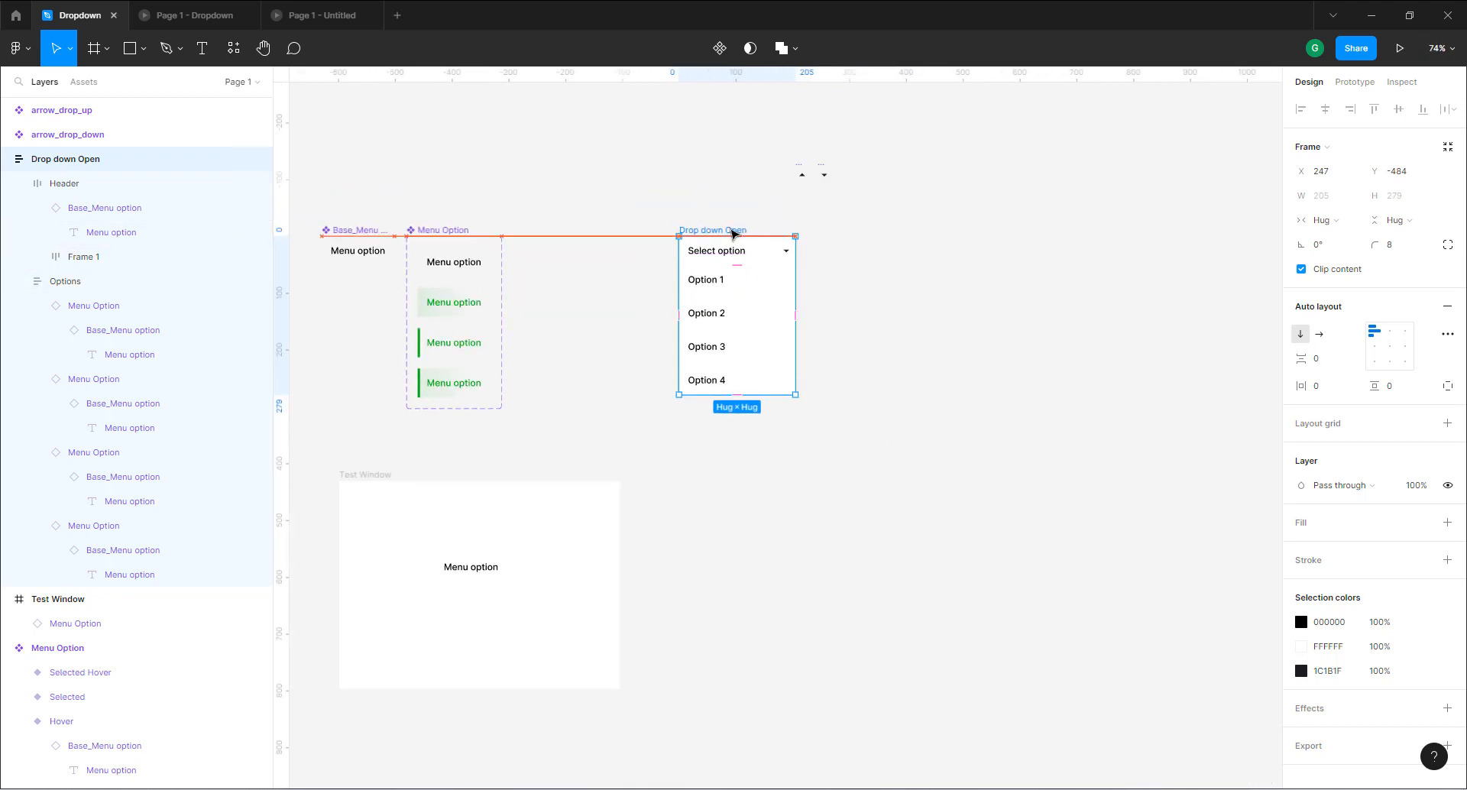
{"action": "left_click_drag", "start_coordinate": [732, 232], "coordinate": [727, 415], "text": "alt"}
{"action": "left_click", "coordinate": [864, 406]}
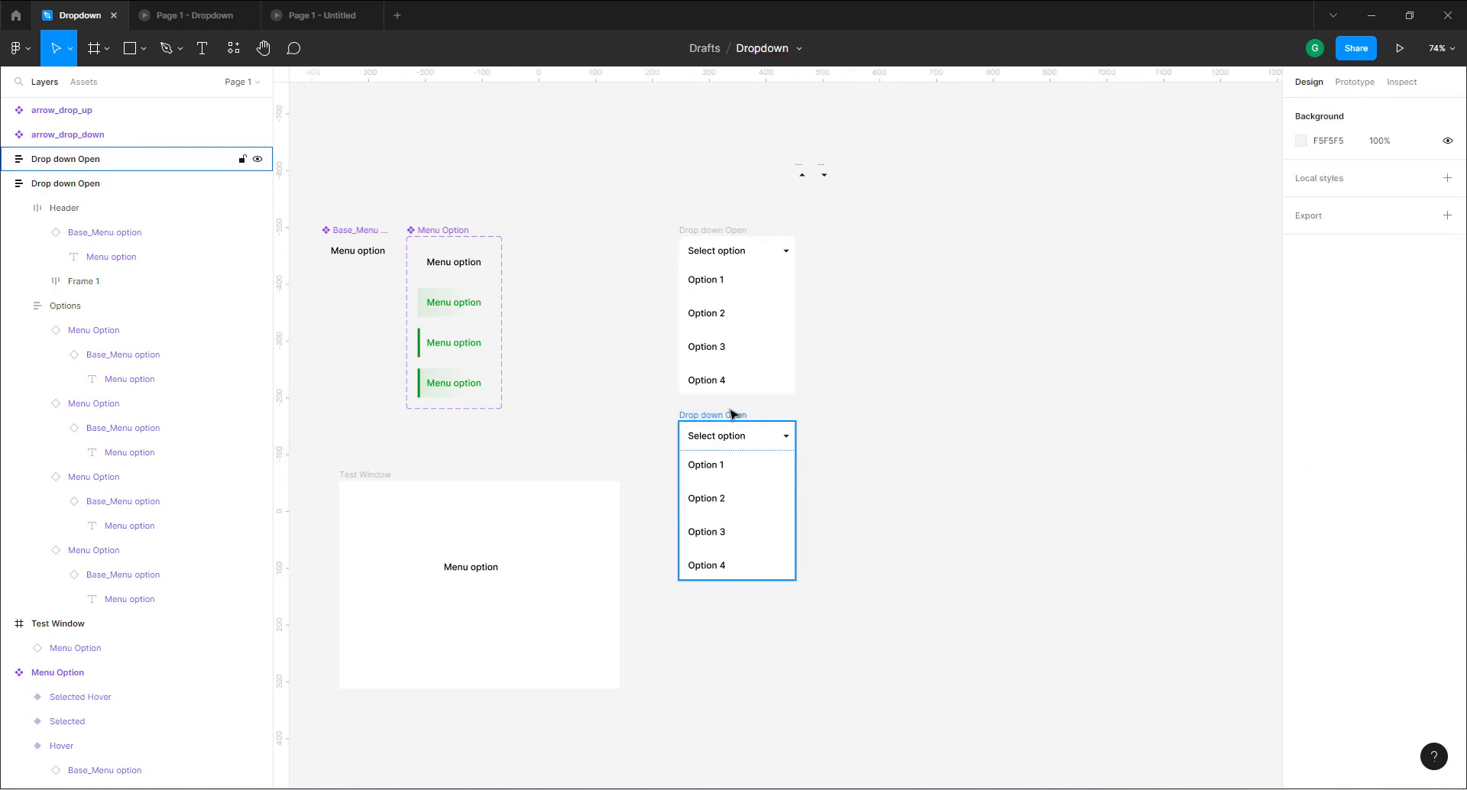
{"action": "left_click", "coordinate": [732, 419]}
Rename the original upper dropdown frame to Drop down Closed.
{"action": "left_click", "coordinate": [738, 232]}
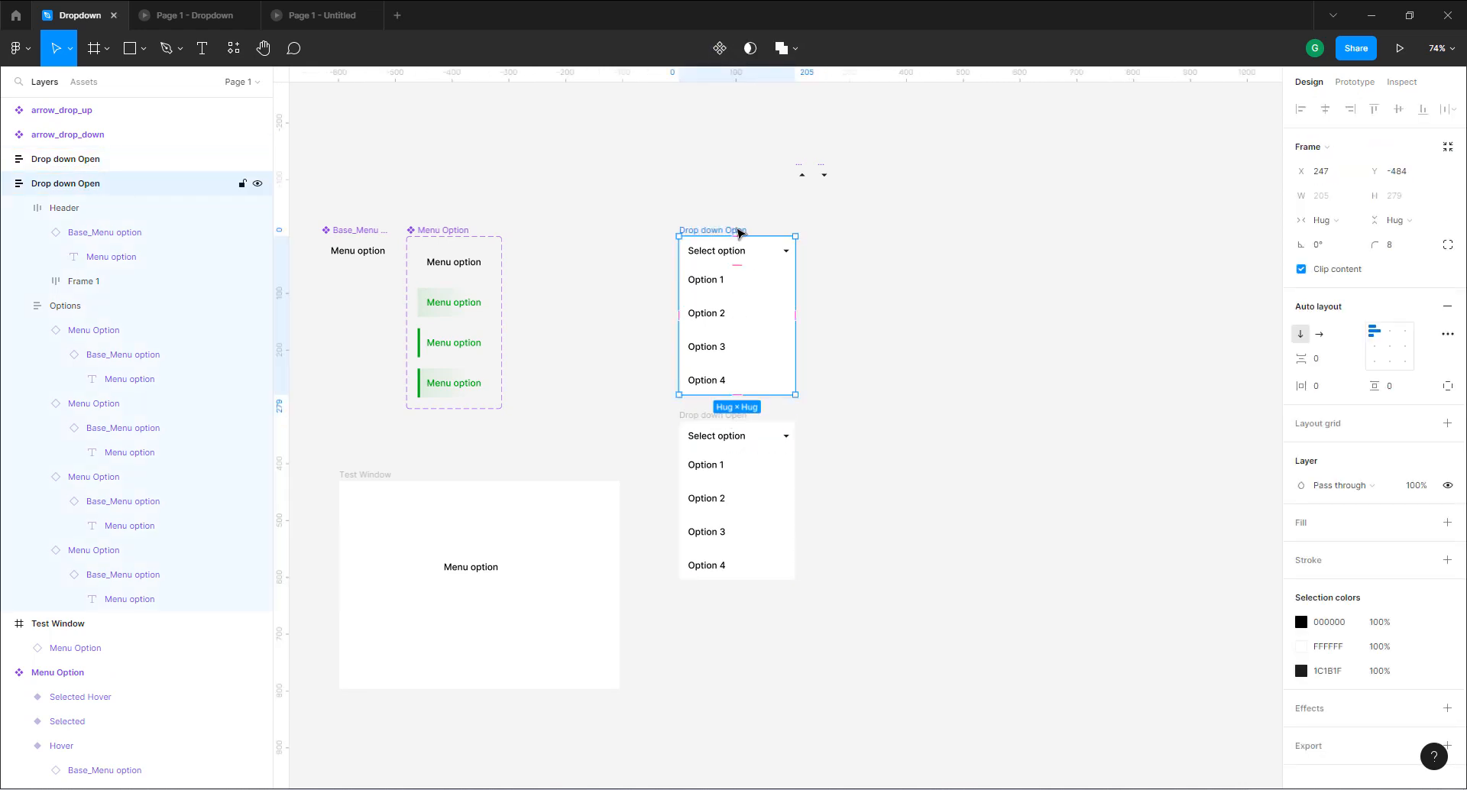
{"action": "double_click", "coordinate": [738, 232]}
{"action": "left_click", "coordinate": [740, 230]}
{"action": "double_click", "coordinate": [747, 229]}
{"action": "type", "text": "Olosed"}
{"action": "key", "text": "Return"}
{"action": "left_click", "coordinate": [923, 295]}
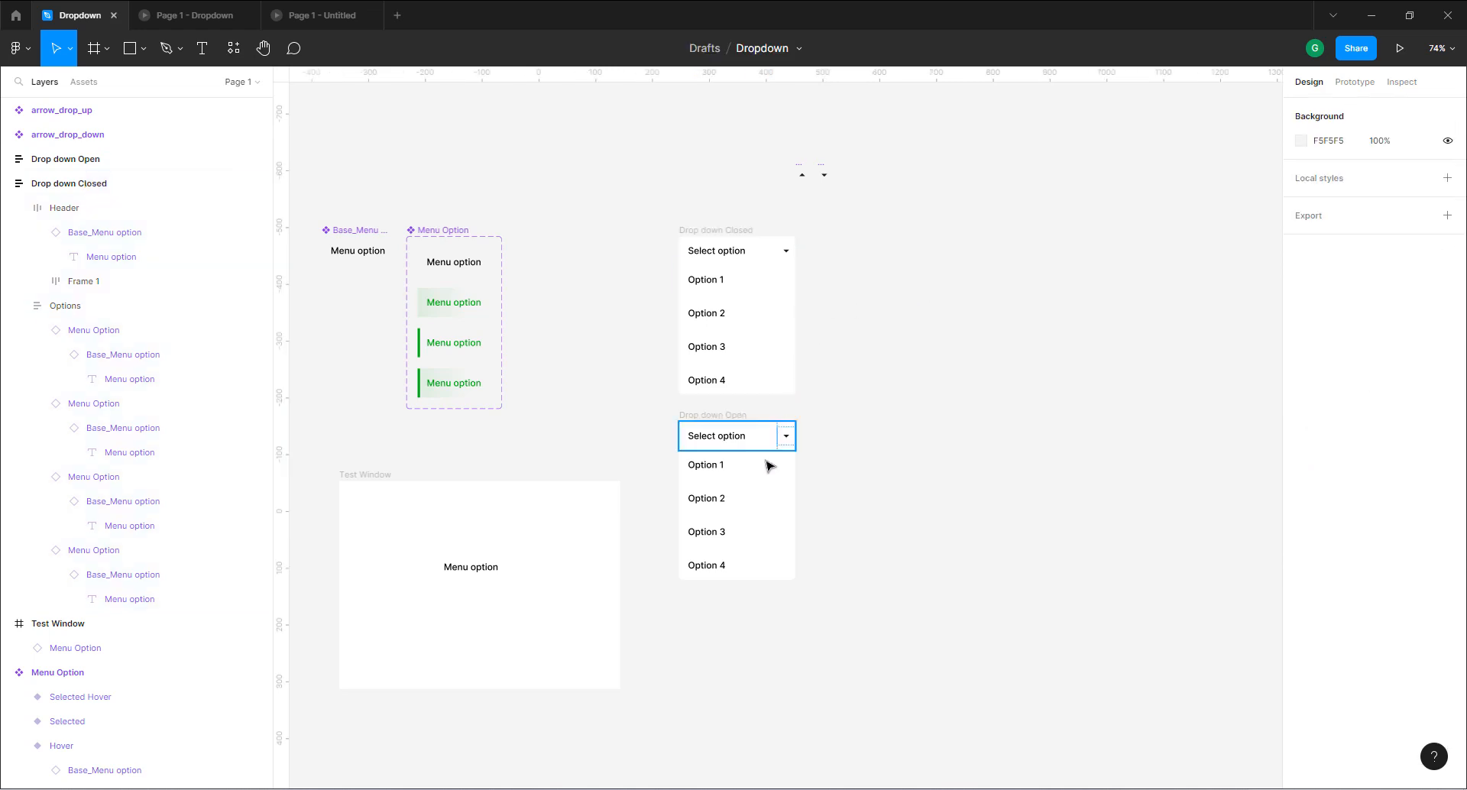
Collapse the Options frame inside Drop down Closed by setting its height to 1.
{"action": "left_click", "coordinate": [731, 420]}
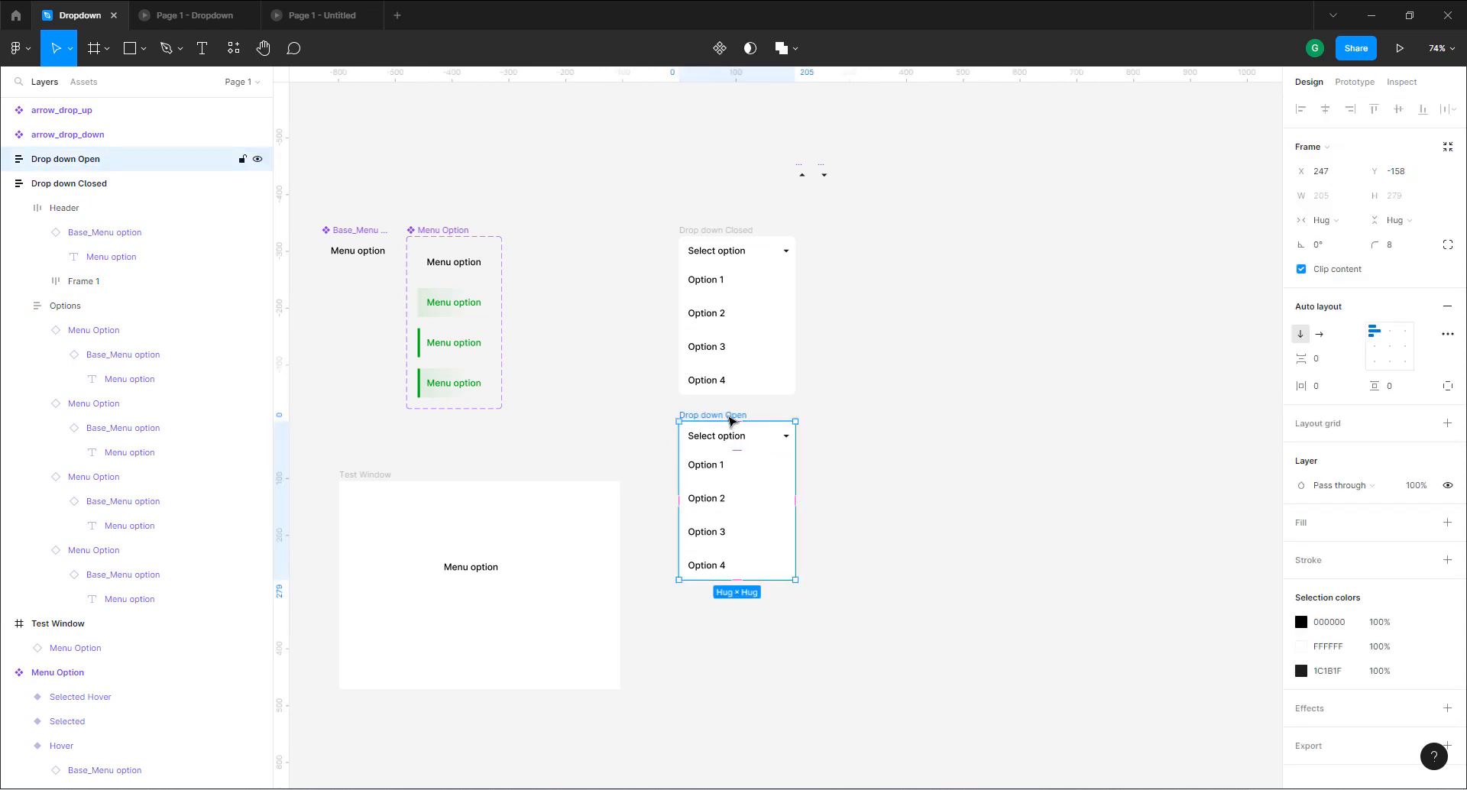
{"action": "left_click", "coordinate": [722, 233]}
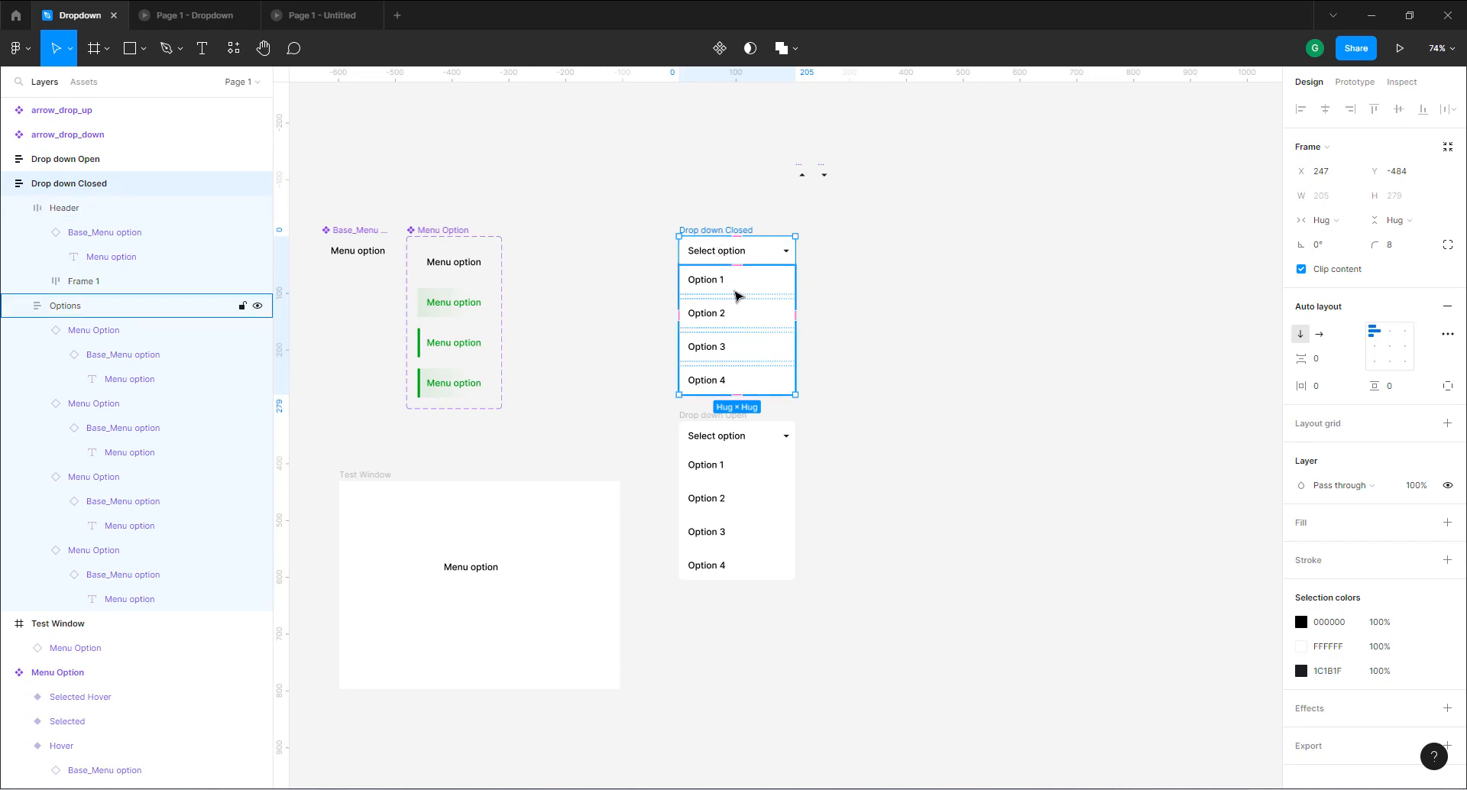
{"action": "left_click", "coordinate": [738, 296]}
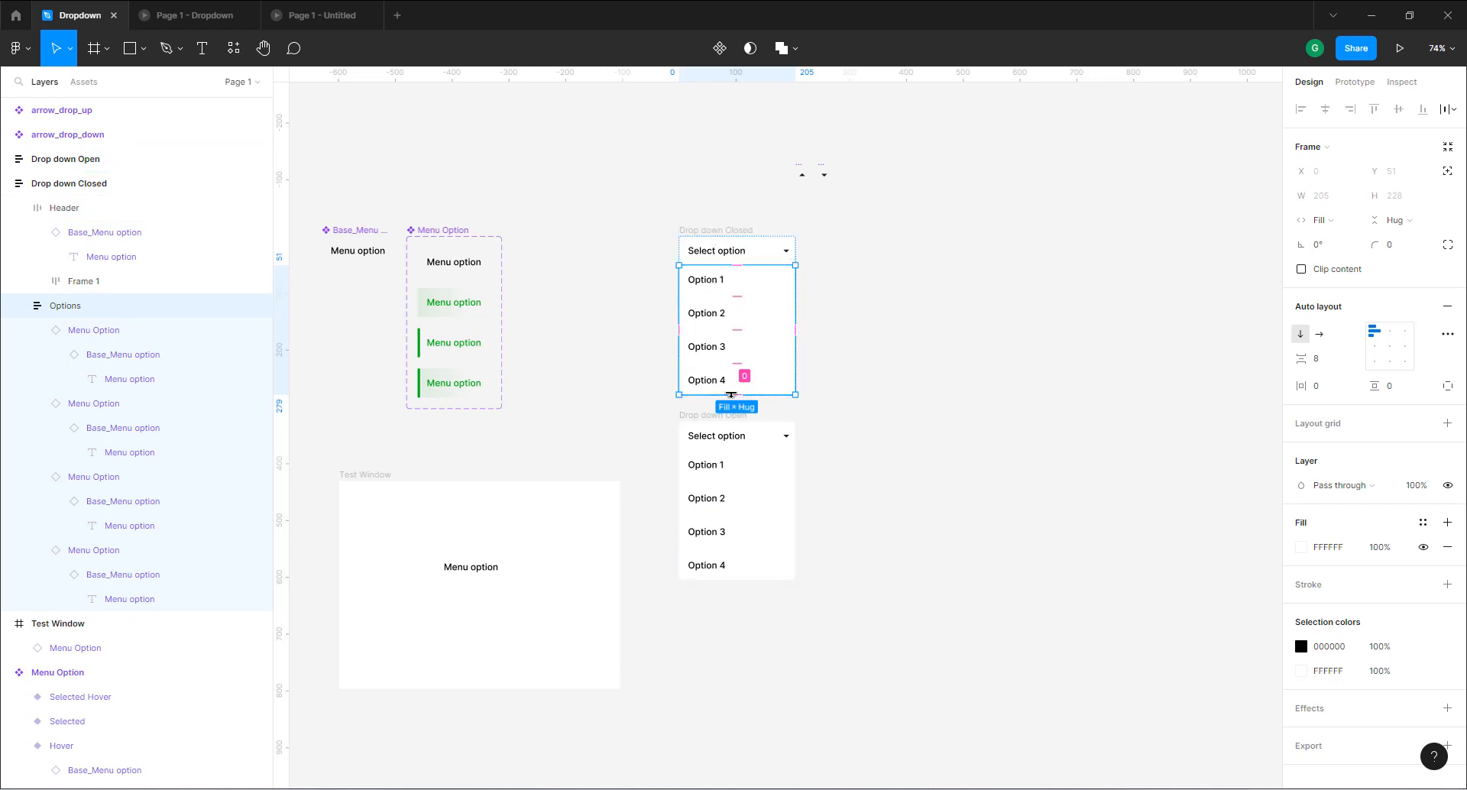
{"action": "left_click_drag", "start_coordinate": [725, 395], "coordinate": [725, 342]}
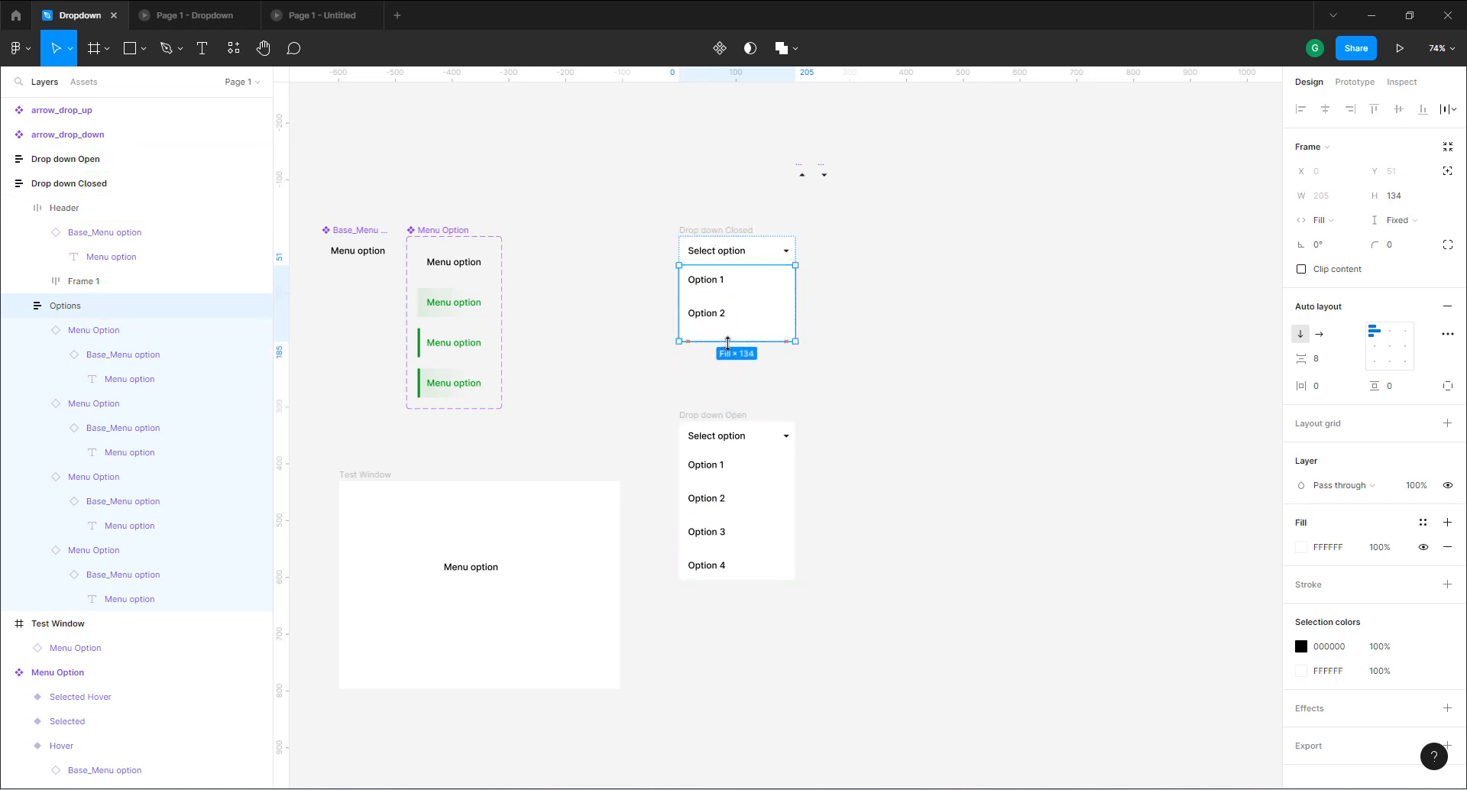
{"action": "left_click", "coordinate": [1395, 197]}
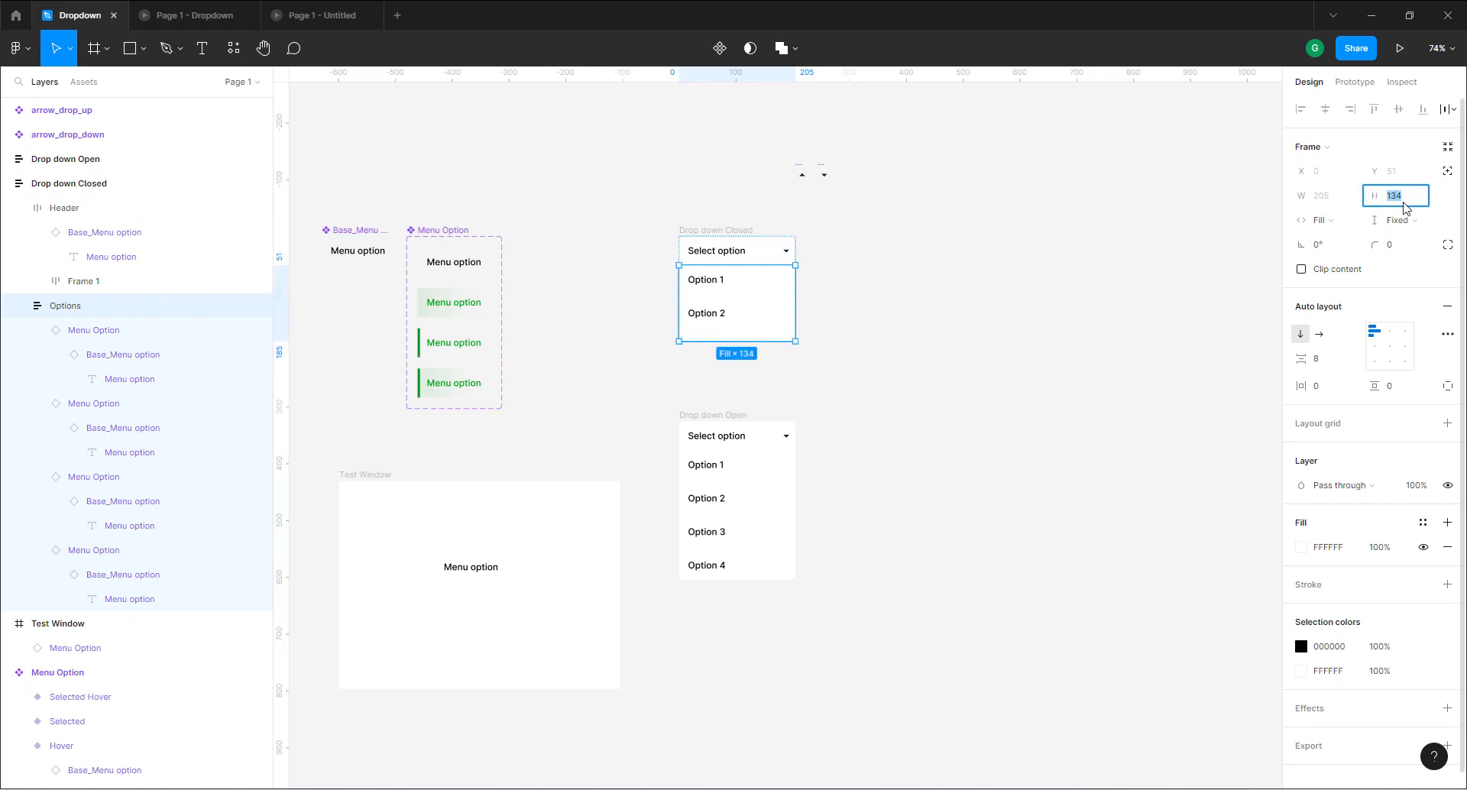
{"action": "key", "text": "Return"}
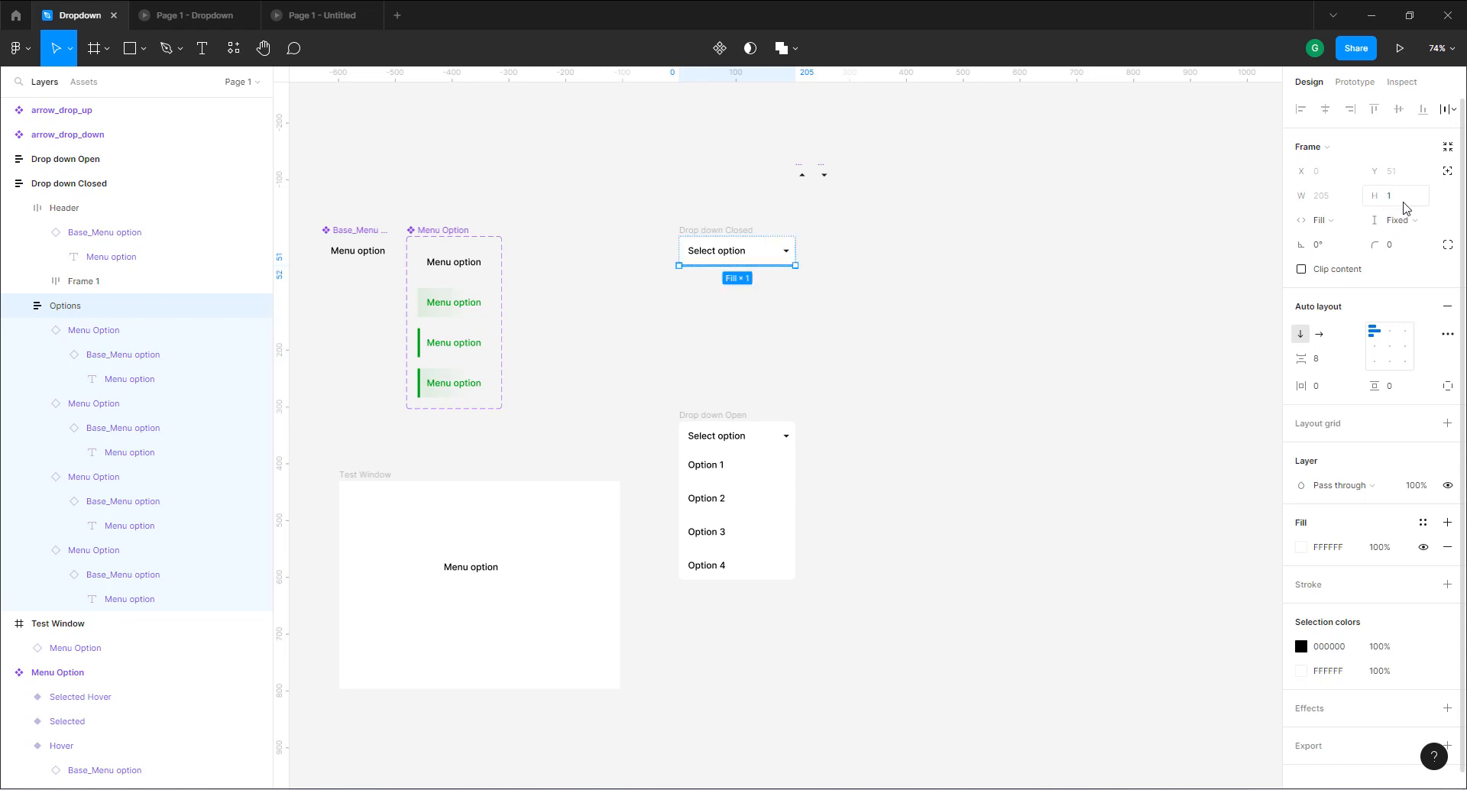
{"action": "left_click", "coordinate": [938, 361]}
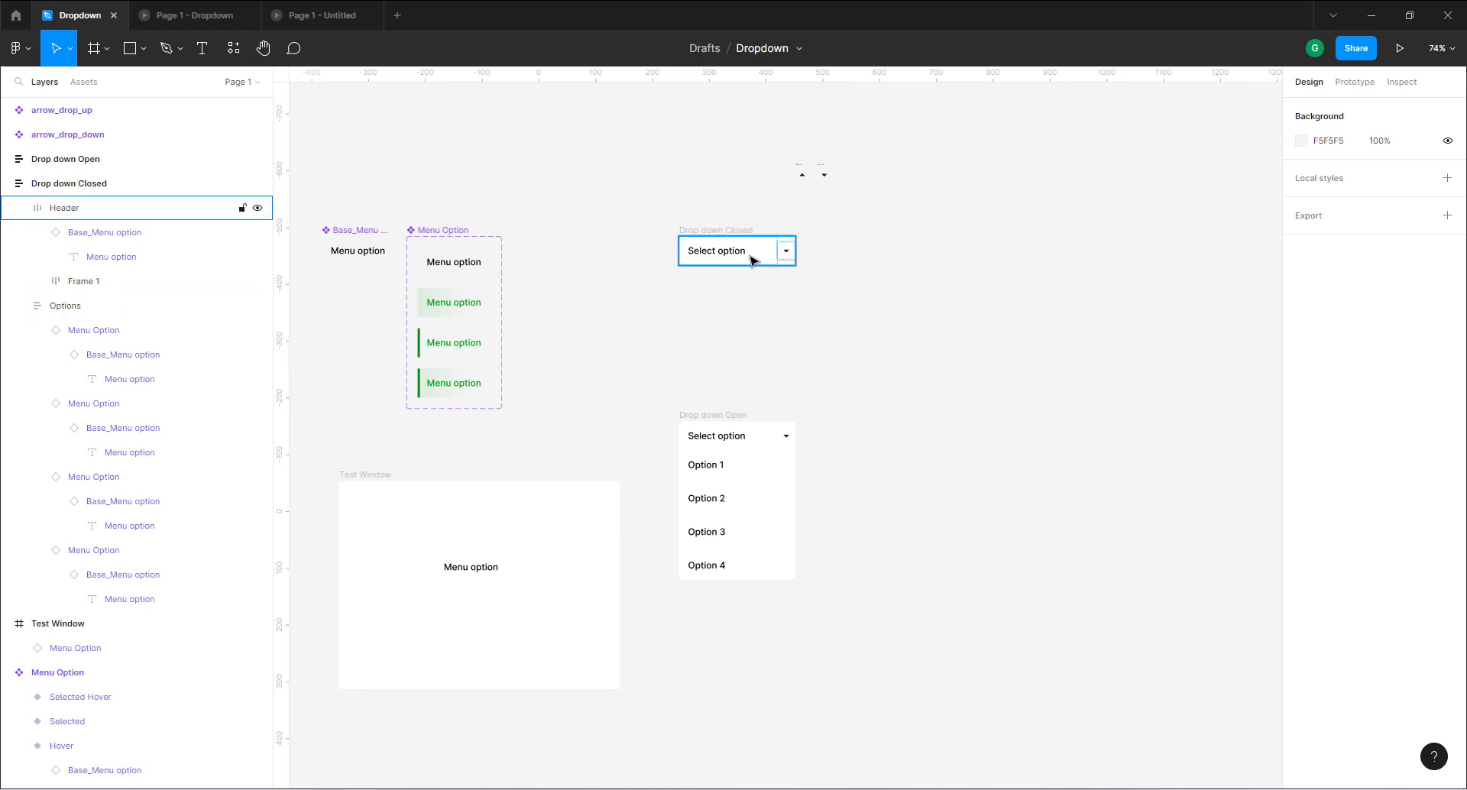
Turn clip content off and back on for the Drop down Closed frame to check how it affects the collapsed options.
{"action": "left_click", "coordinate": [753, 261]}
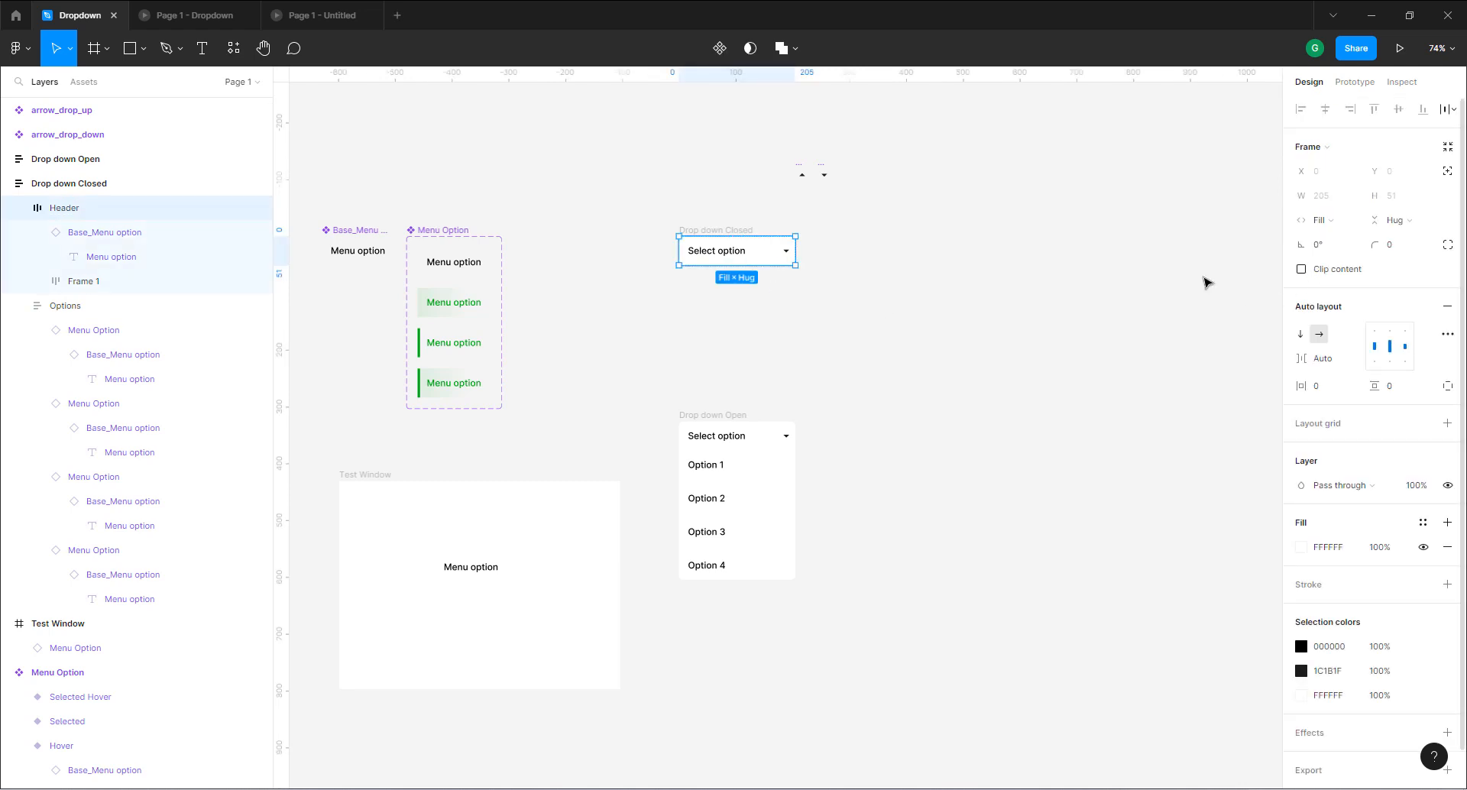
{"action": "left_click", "coordinate": [738, 488]}
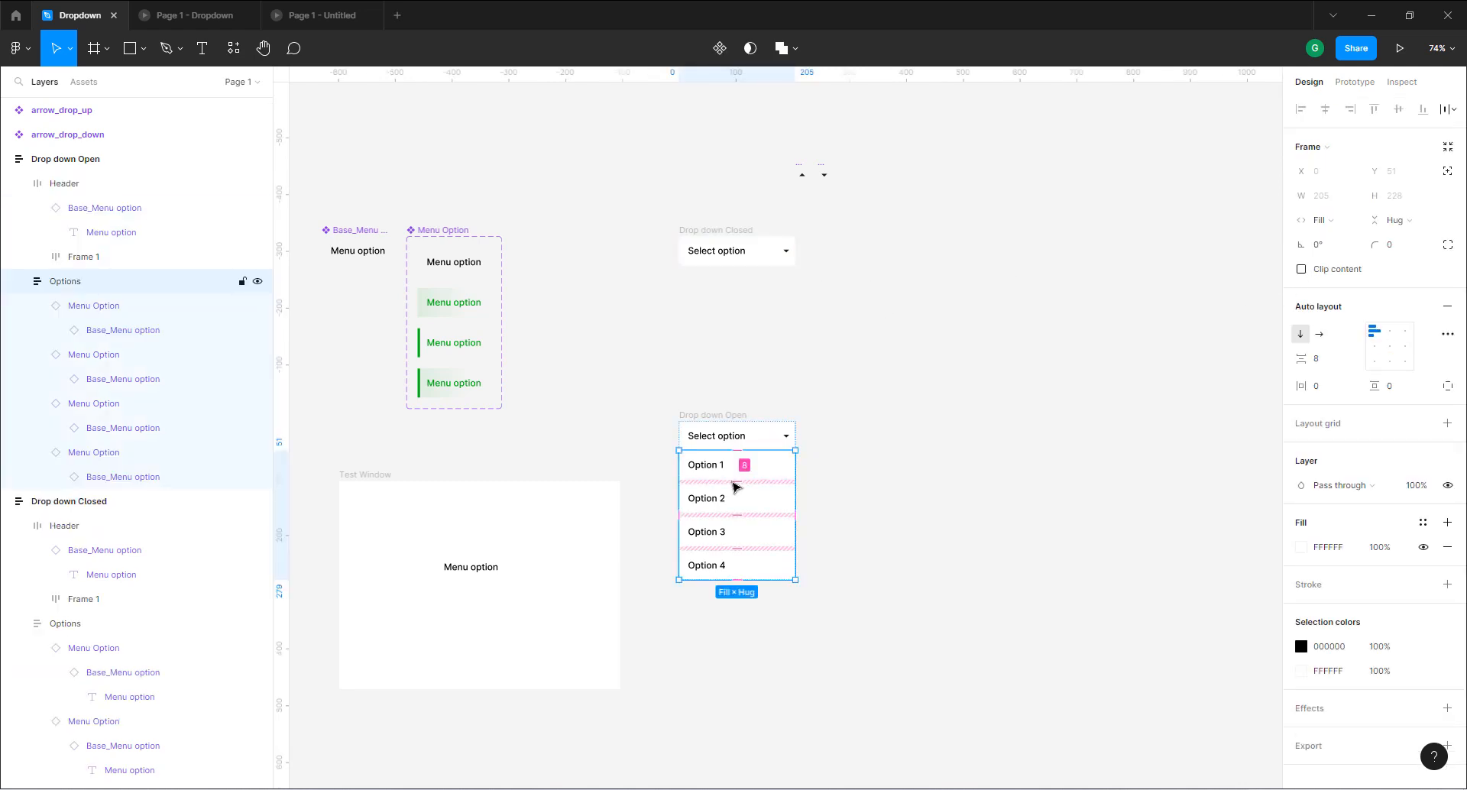
{"action": "left_click", "coordinate": [752, 336]}
{"action": "left_click", "coordinate": [734, 230]}
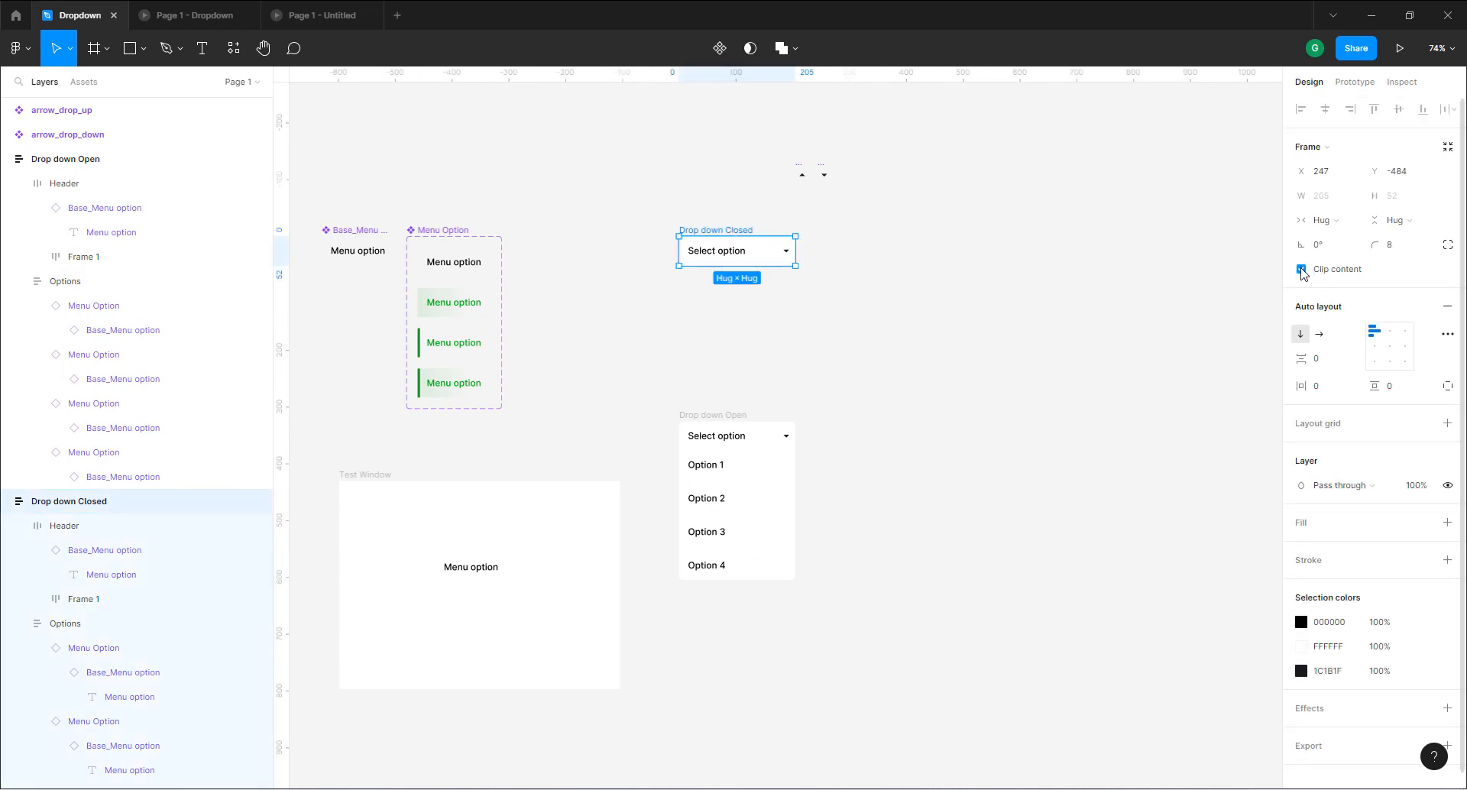
{"action": "left_click", "coordinate": [1301, 269]}
{"action": "left_click", "coordinate": [1302, 270]}
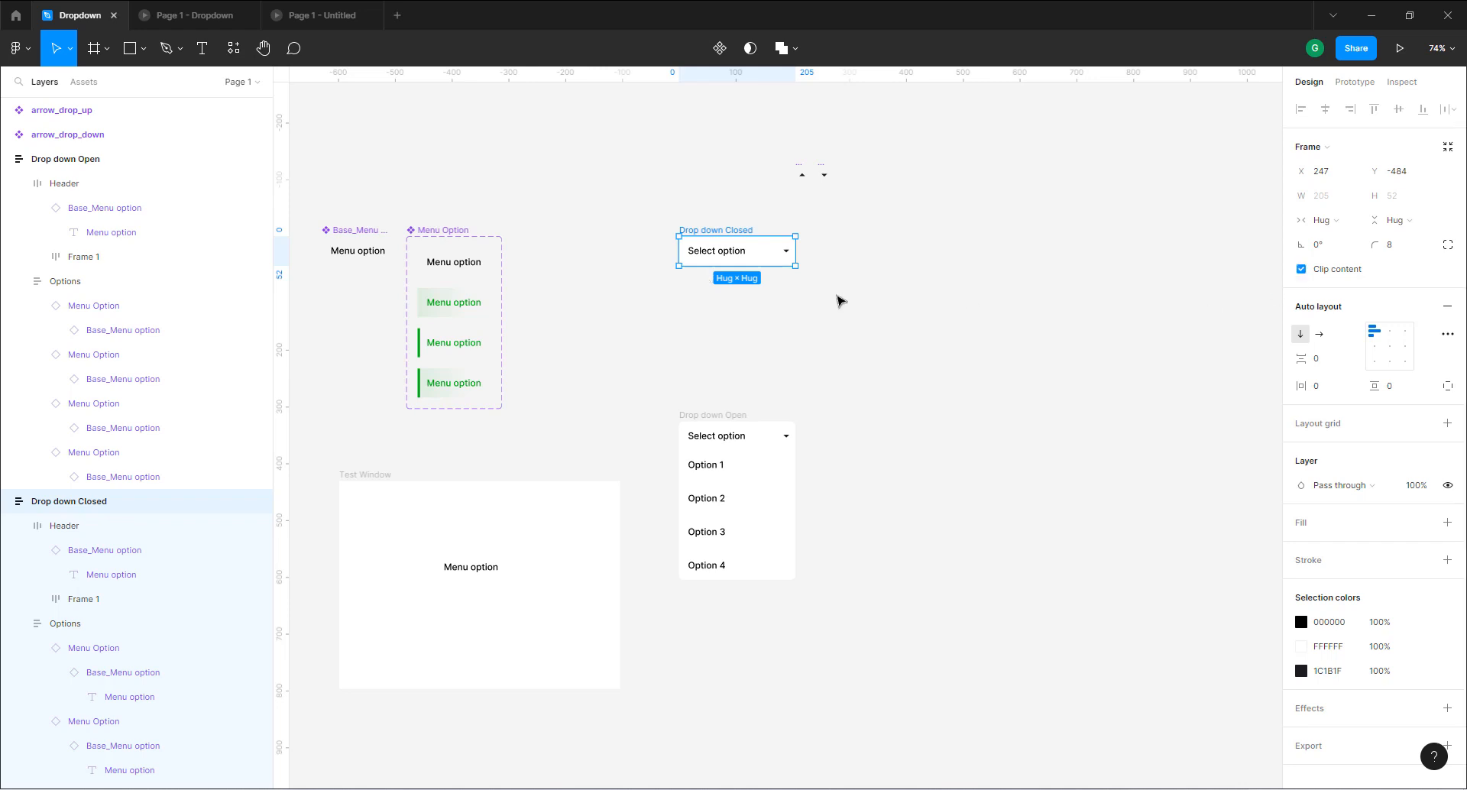
{"action": "left_click", "coordinate": [840, 301]}
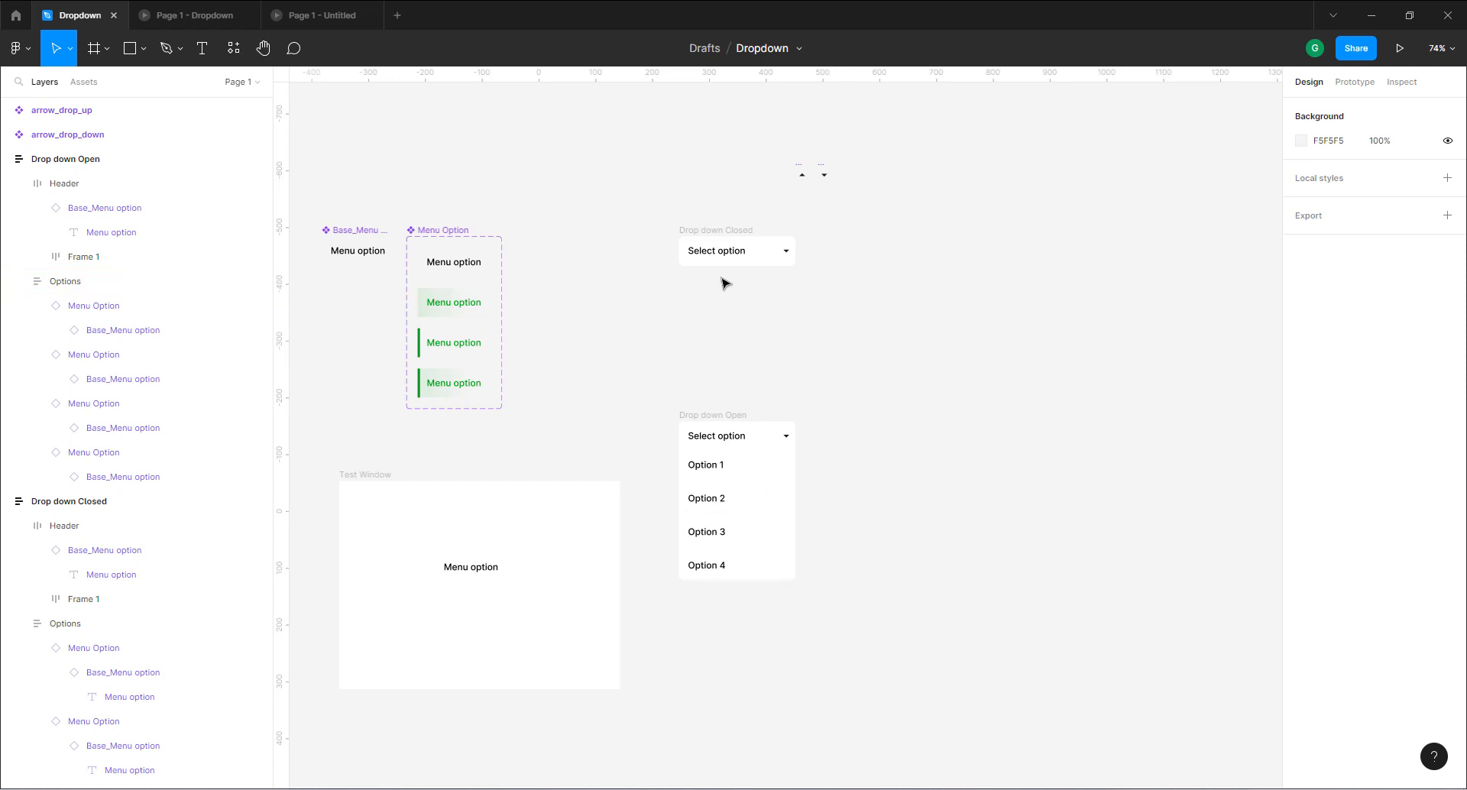
Combine the Drop down Closed and Drop down Open frames into a component set.
{"action": "left_click", "coordinate": [719, 232]}
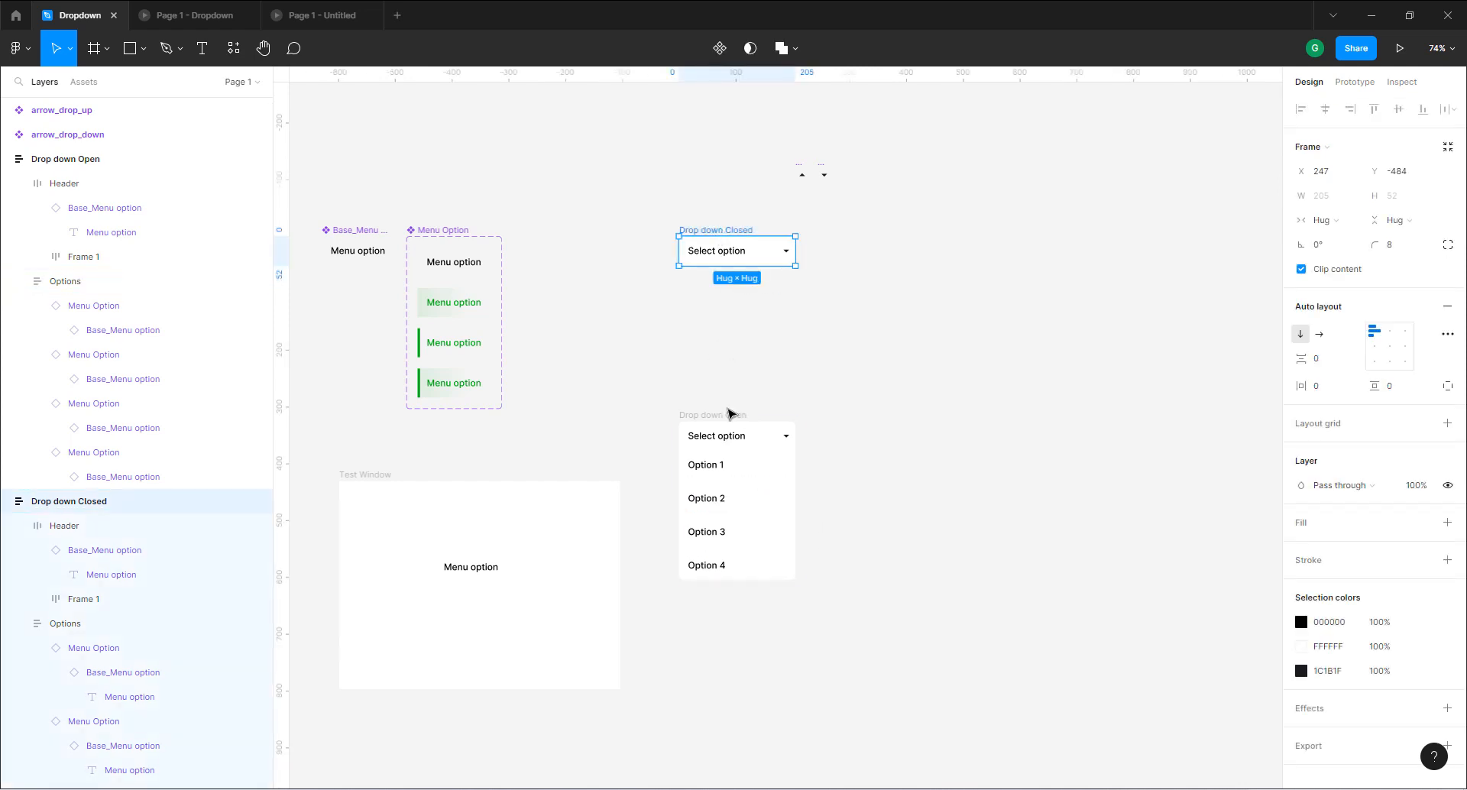
{"action": "left_click", "coordinate": [724, 419]}
{"action": "left_click", "coordinate": [730, 240]}
{"action": "left_click", "coordinate": [719, 419], "text": "shift"}
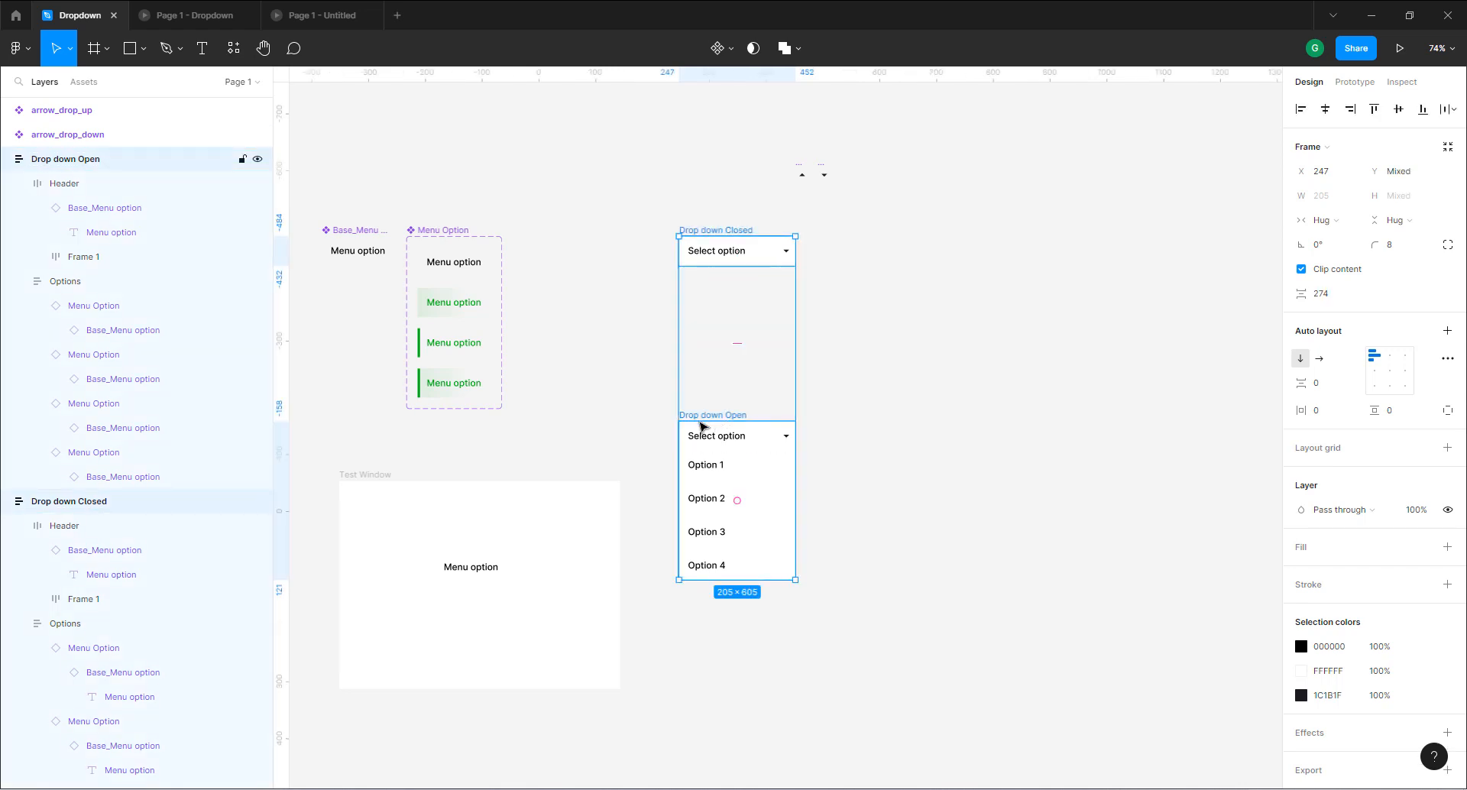
{"action": "left_click", "coordinate": [731, 50]}
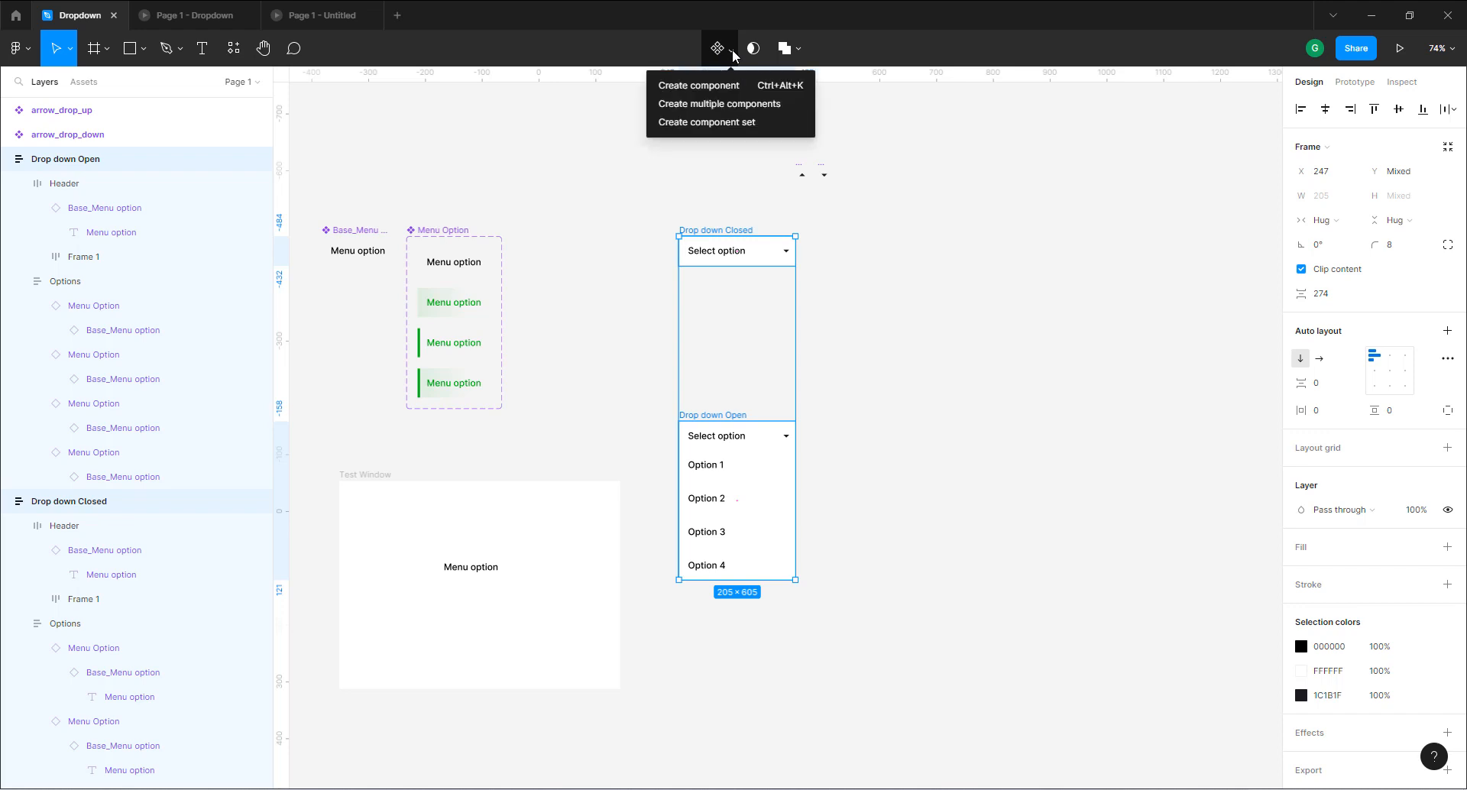
{"action": "left_click", "coordinate": [728, 124]}
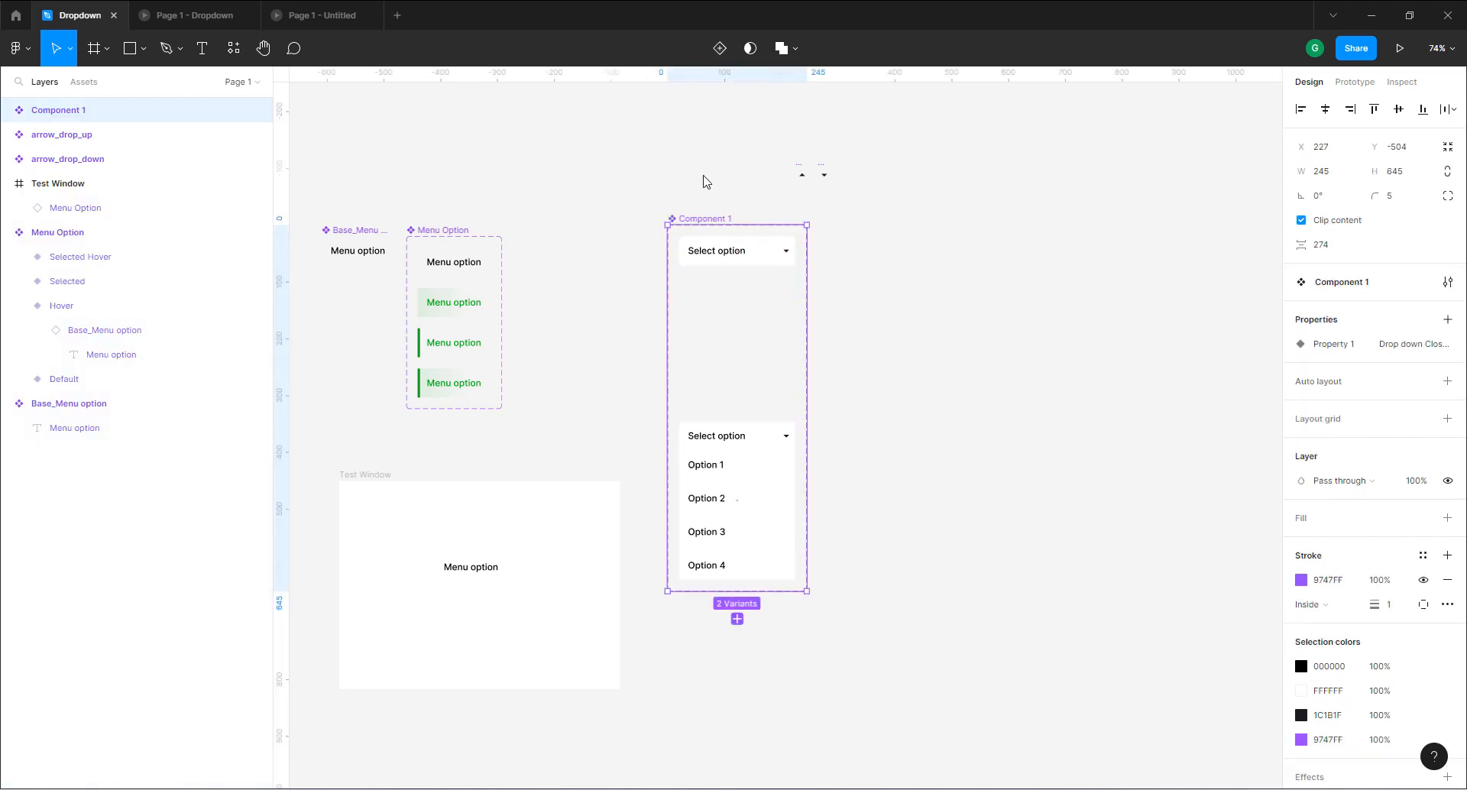
Rename the new component set to Drop Down Menu and its variant property to State.
{"action": "double_click", "coordinate": [716, 220]}
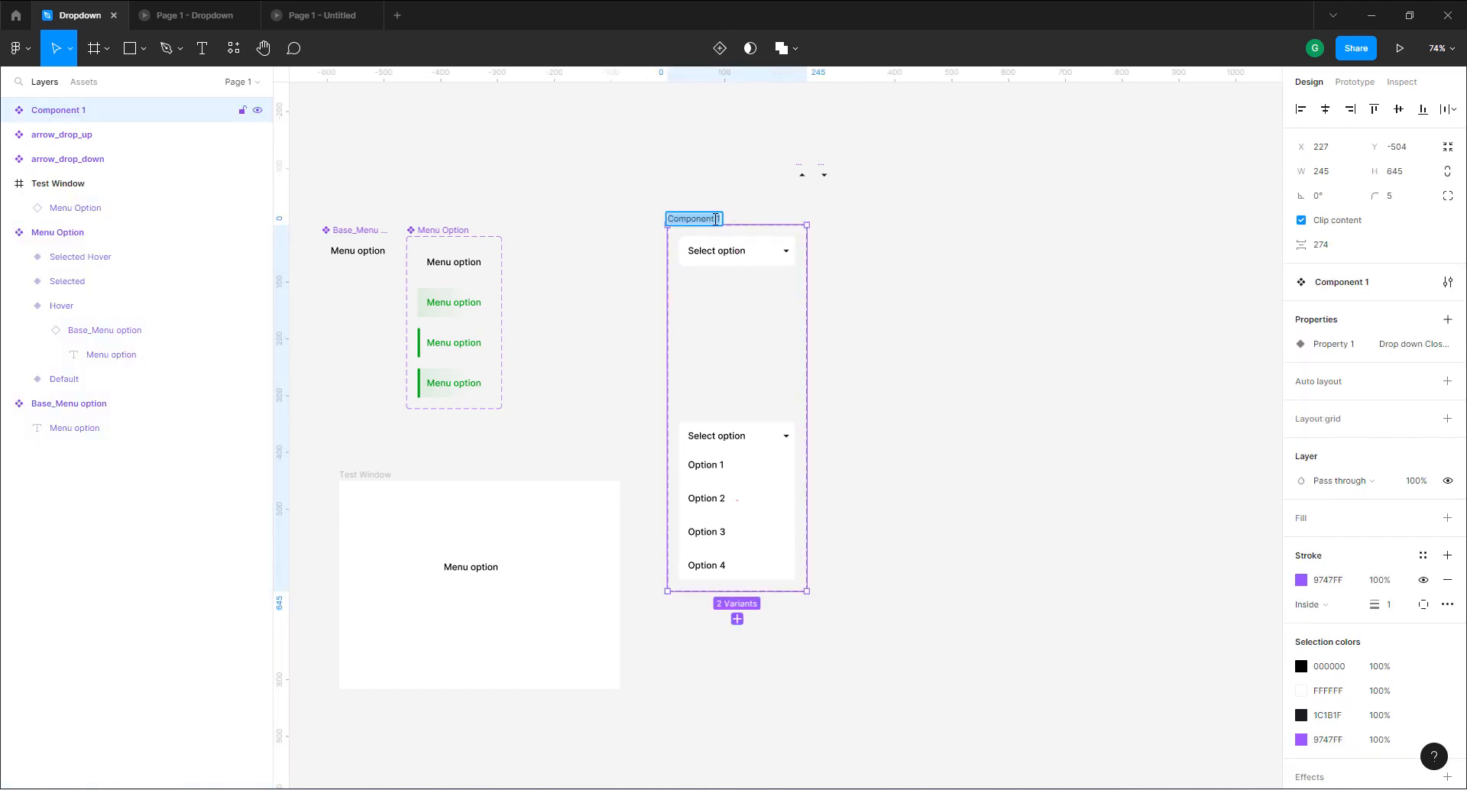
{"action": "type", "text": "Drop Down Menu"}
{"action": "key", "text": "Return"}
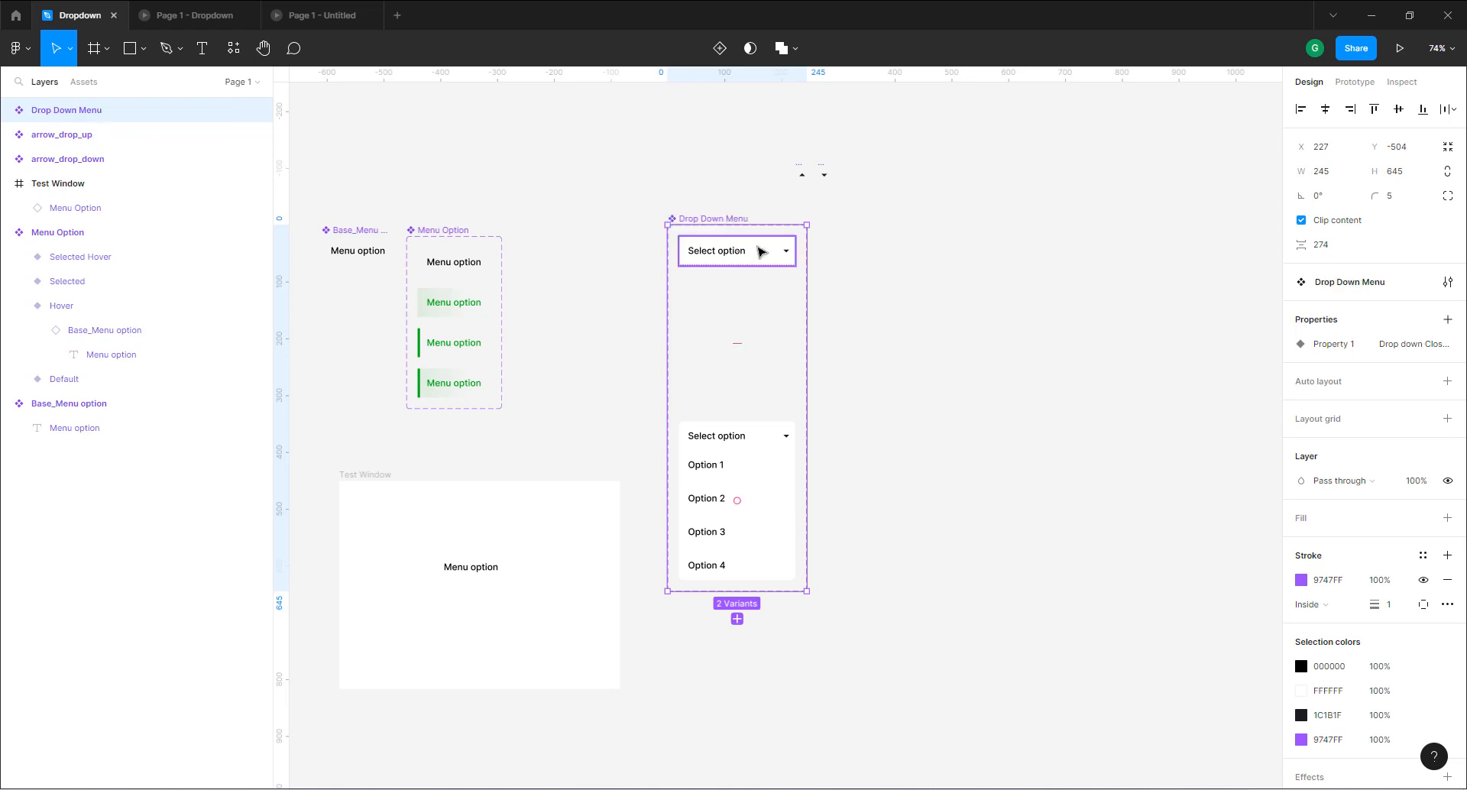
{"action": "double_click", "coordinate": [1344, 345]}
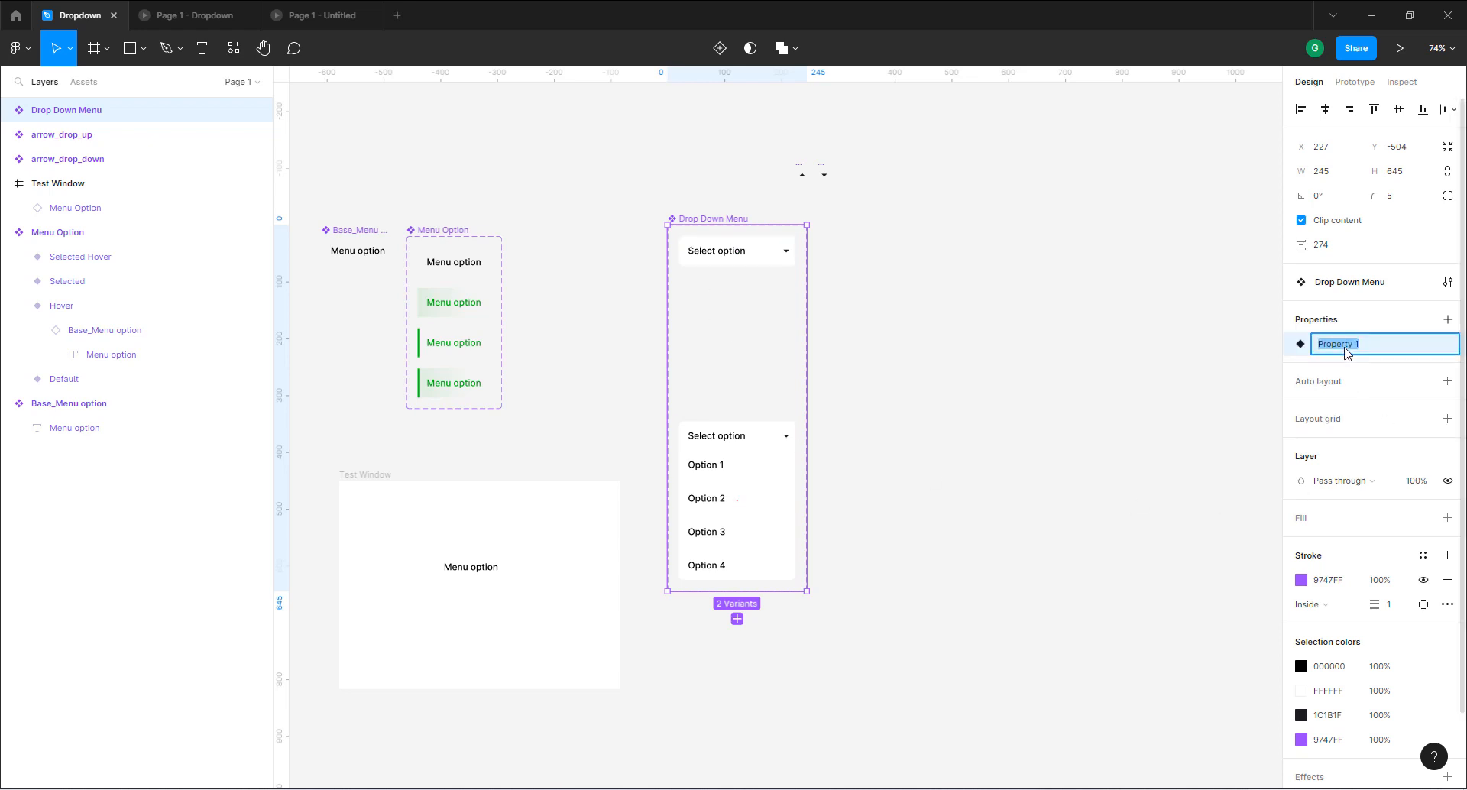
{"action": "type", "text": "State"}
{"action": "key", "text": "Return"}
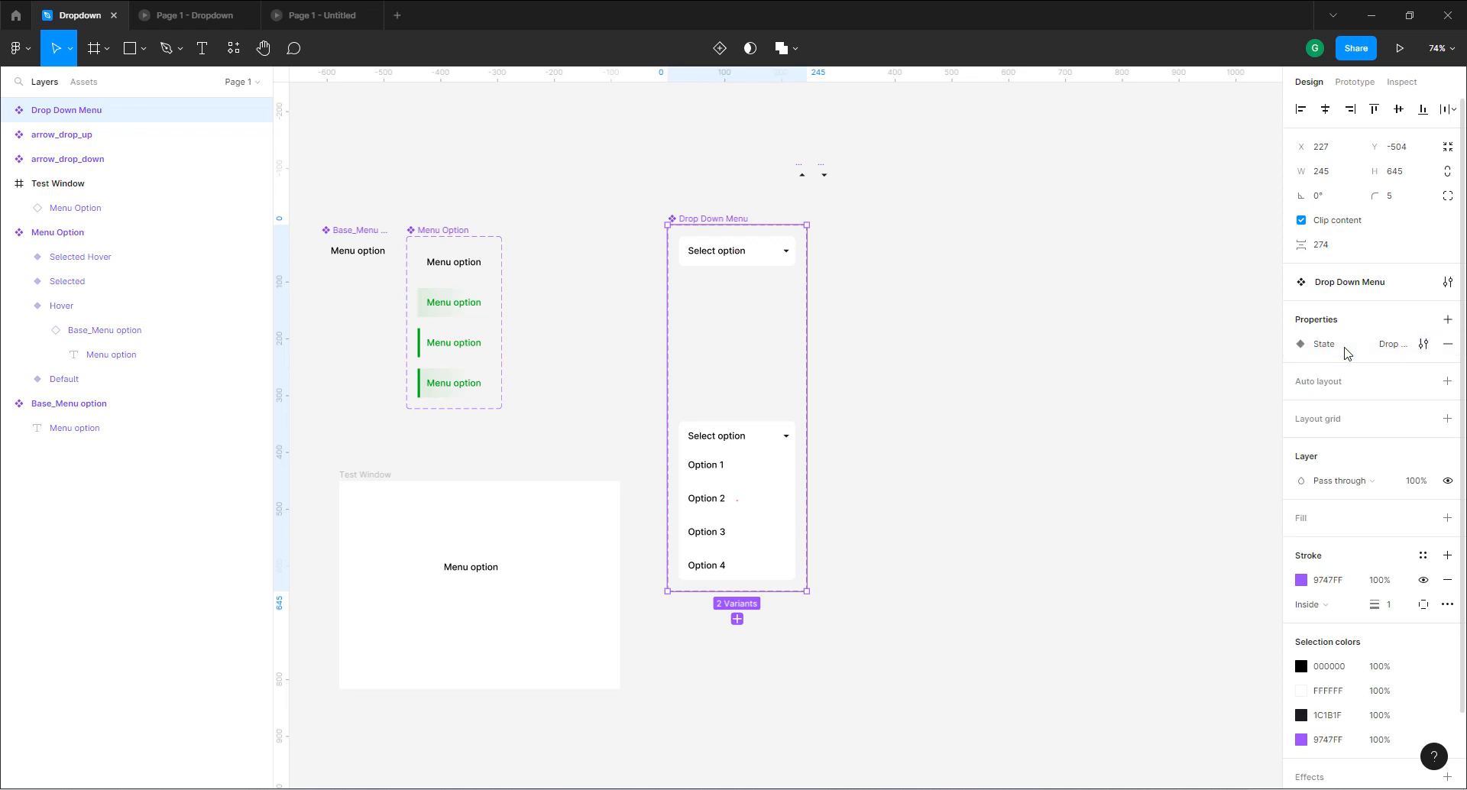
Set the State value to Closed for the collapsed variant and to Open for the variant showing the options.
{"action": "left_click", "coordinate": [708, 259]}
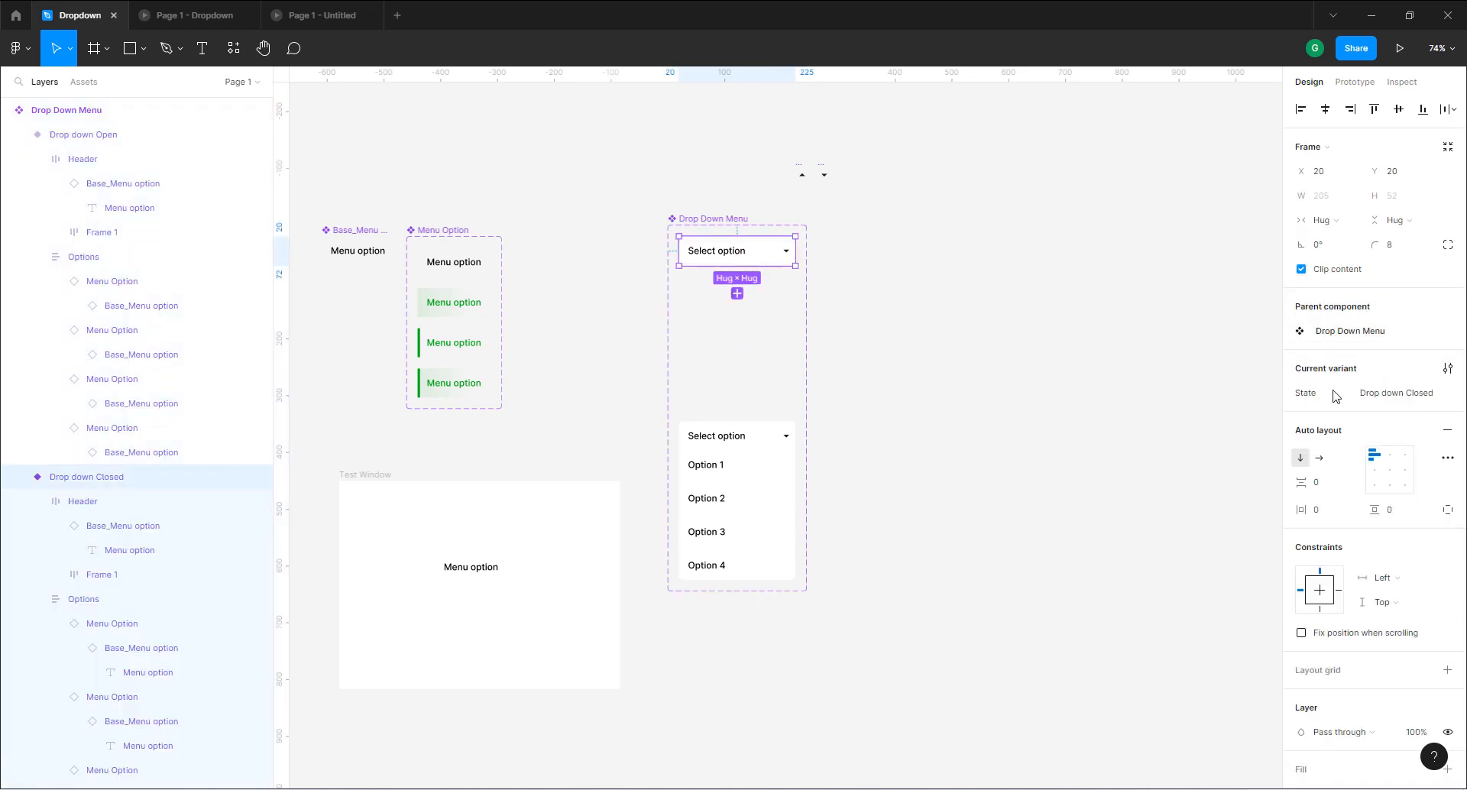
{"action": "left_click", "coordinate": [1393, 401]}
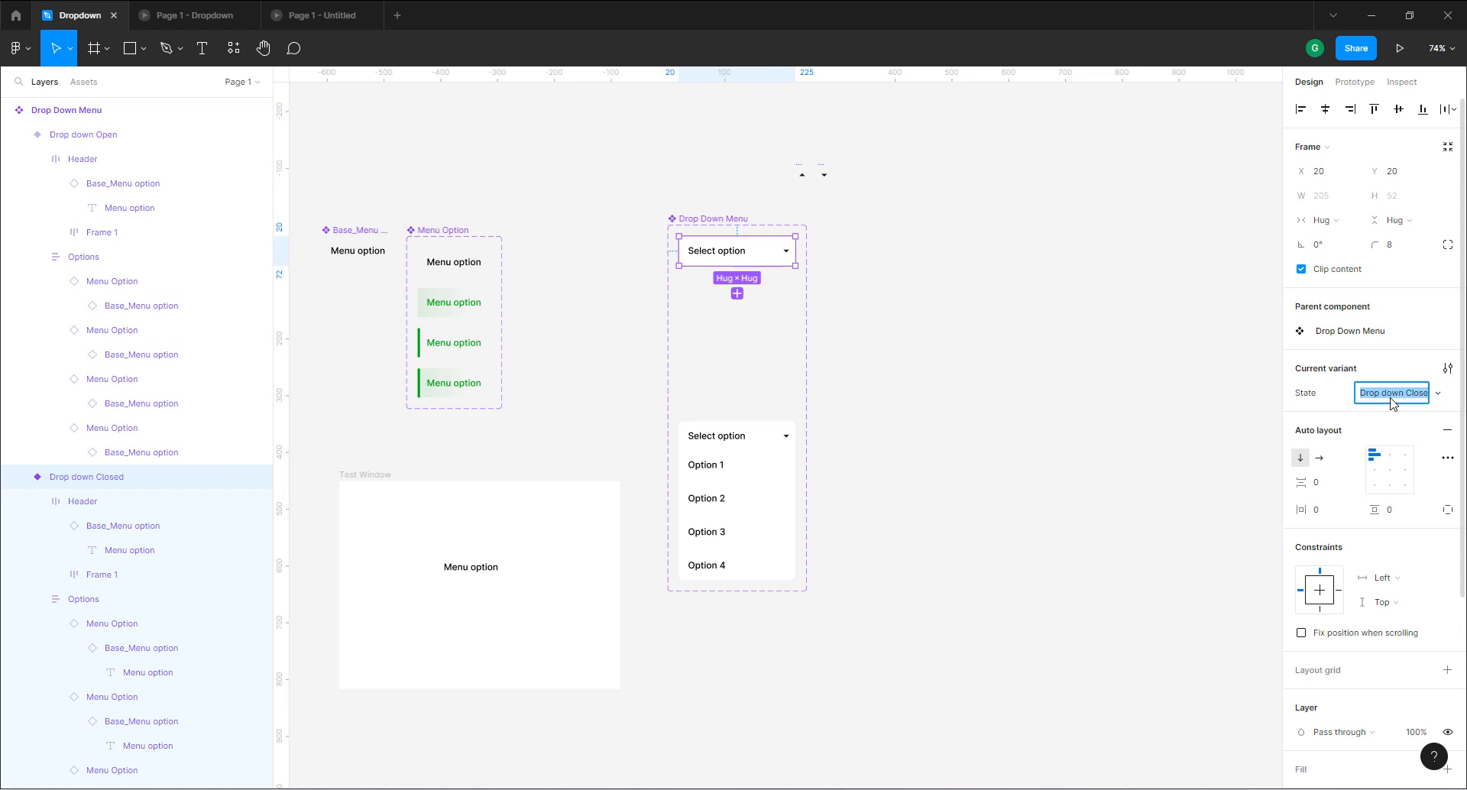
{"action": "type", "text": "Closed"}
{"action": "left_click", "coordinate": [737, 495]}
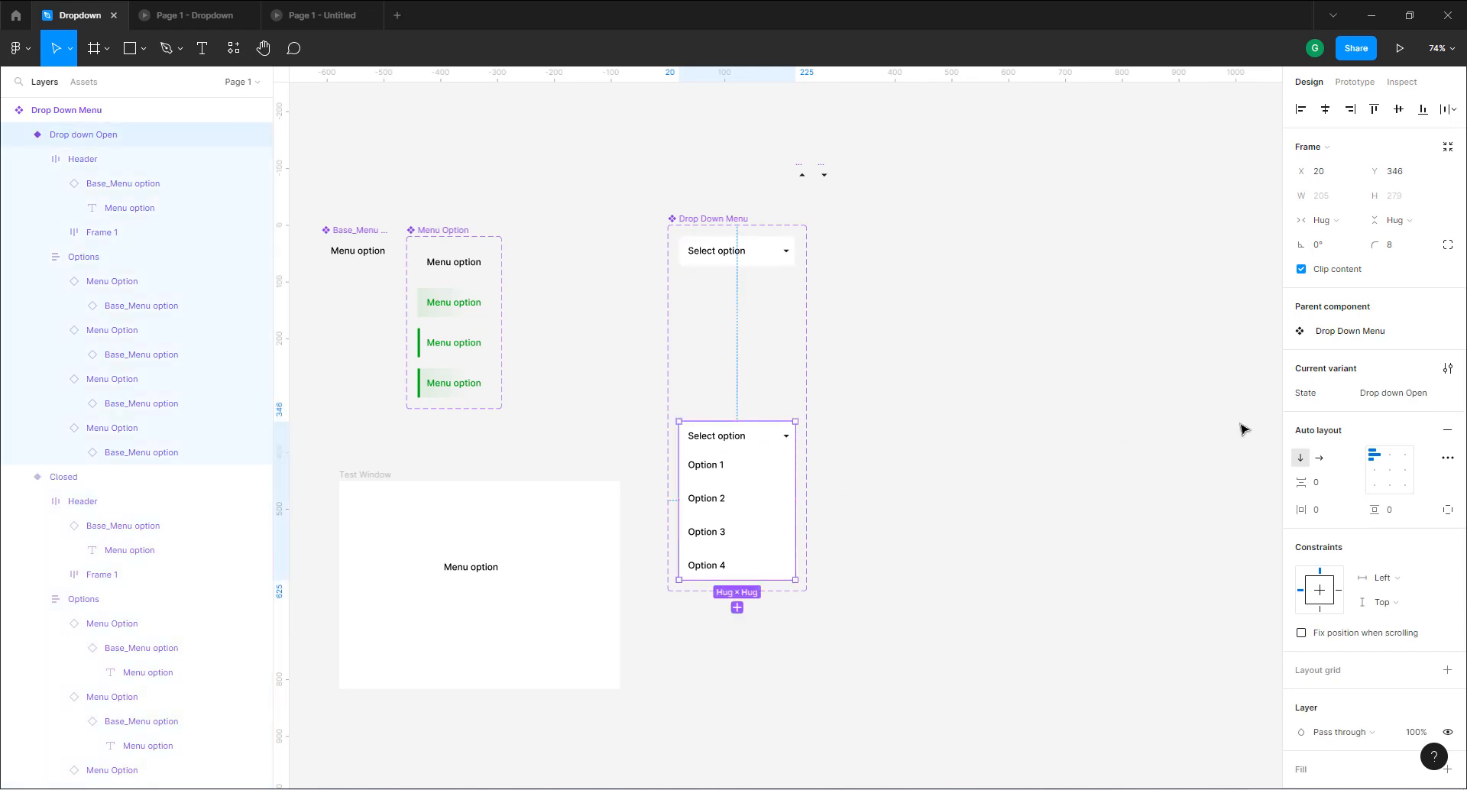
{"action": "left_click", "coordinate": [1405, 396]}
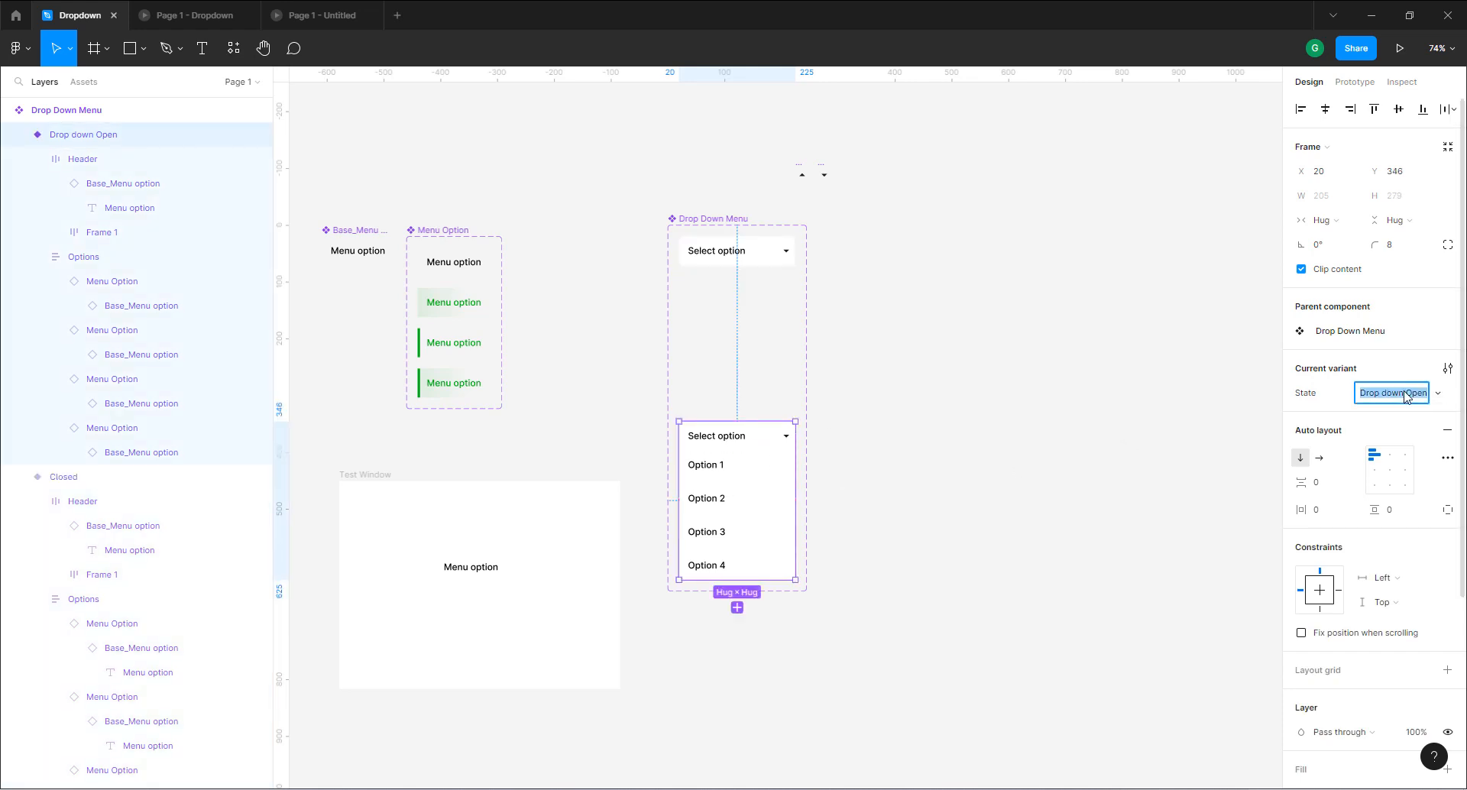
{"action": "type", "text": "O"}
{"action": "key", "text": "Return"}
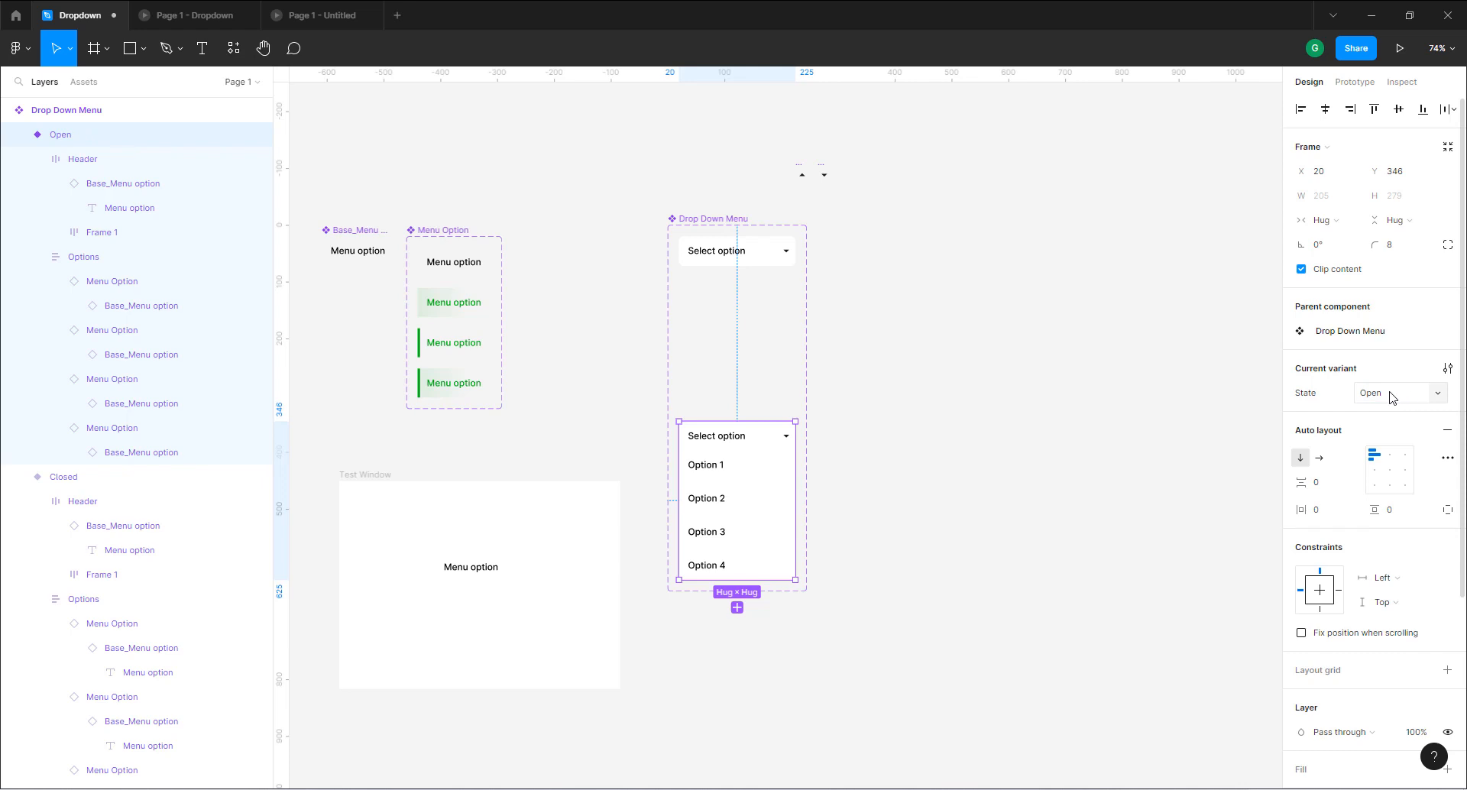
{"action": "left_click", "coordinate": [869, 222]}
Add a variant property named Expanded with the value No to the Drop Down Menu component set.
{"action": "left_click", "coordinate": [726, 225]}
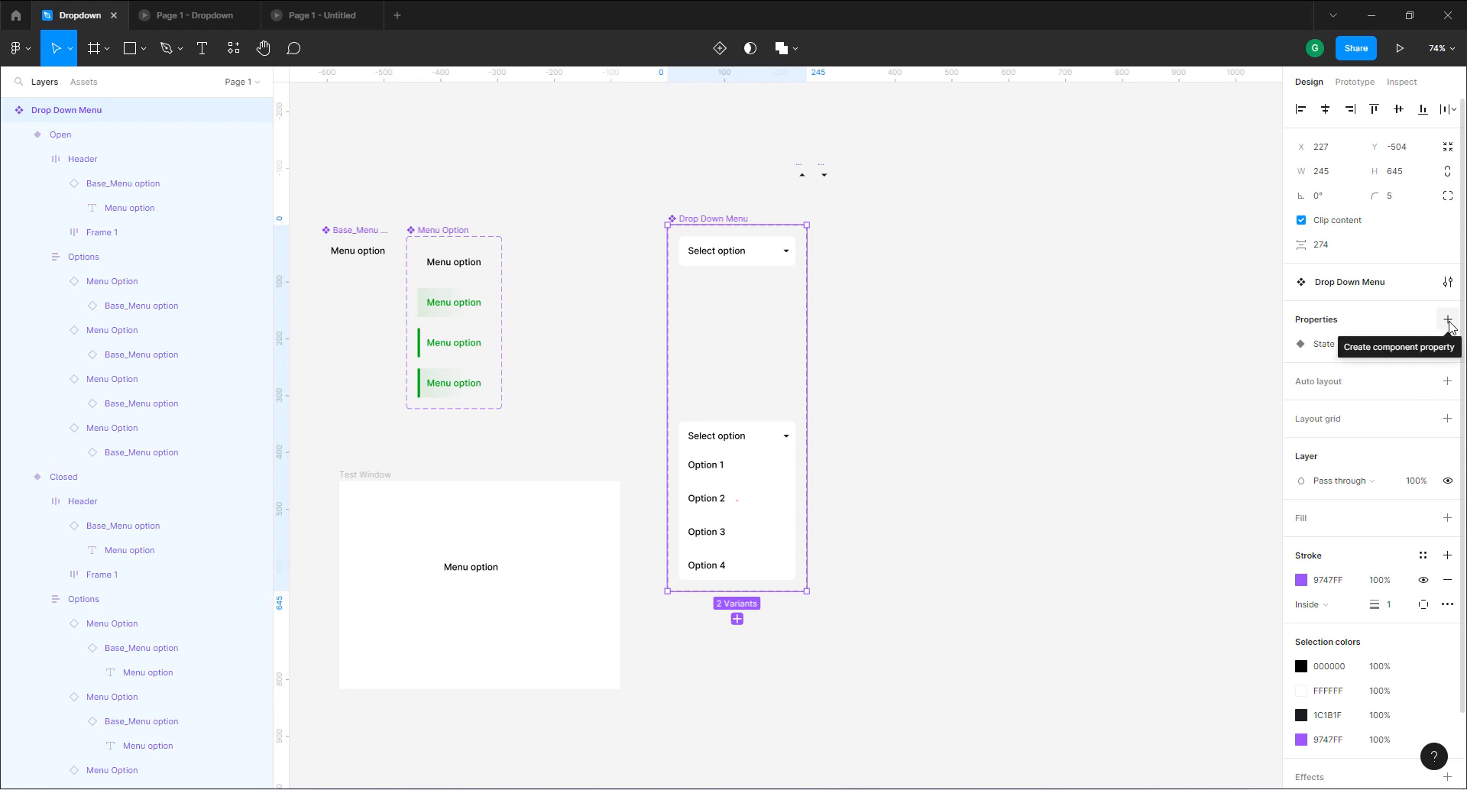
{"action": "left_click", "coordinate": [1449, 320]}
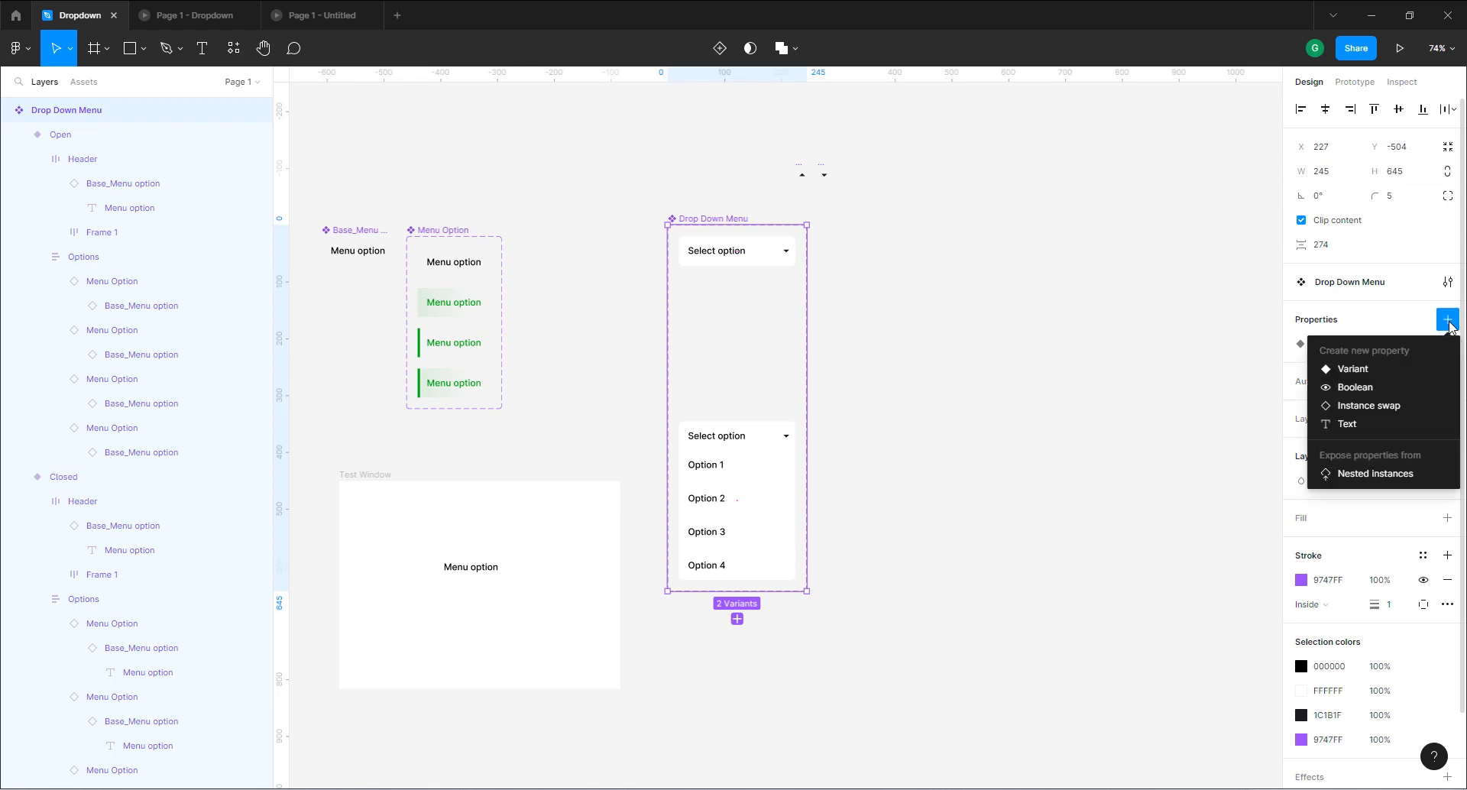
{"action": "left_click", "coordinate": [1360, 369]}
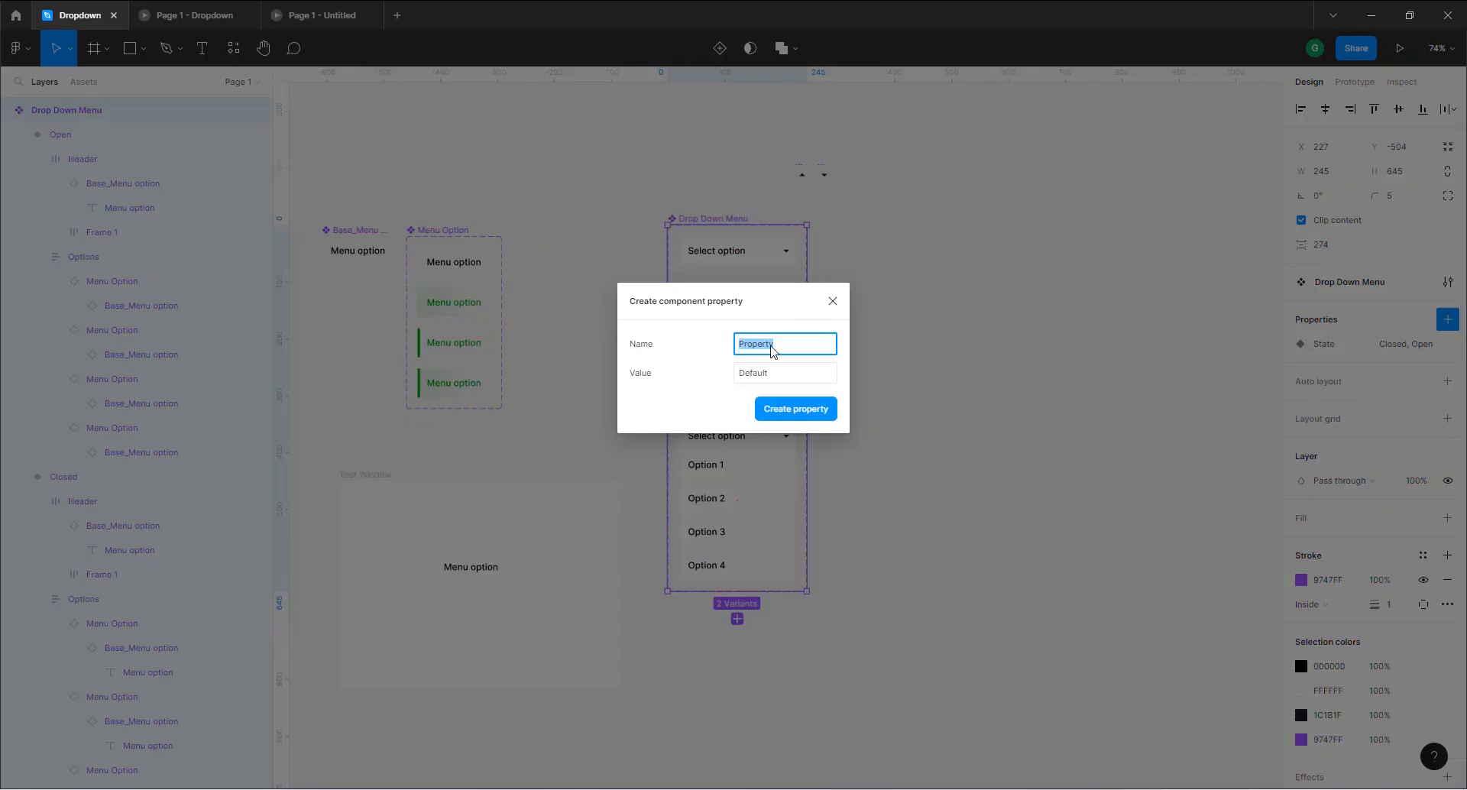
{"action": "type", "text": "Expanded"}
{"action": "left_click", "coordinate": [790, 377]}
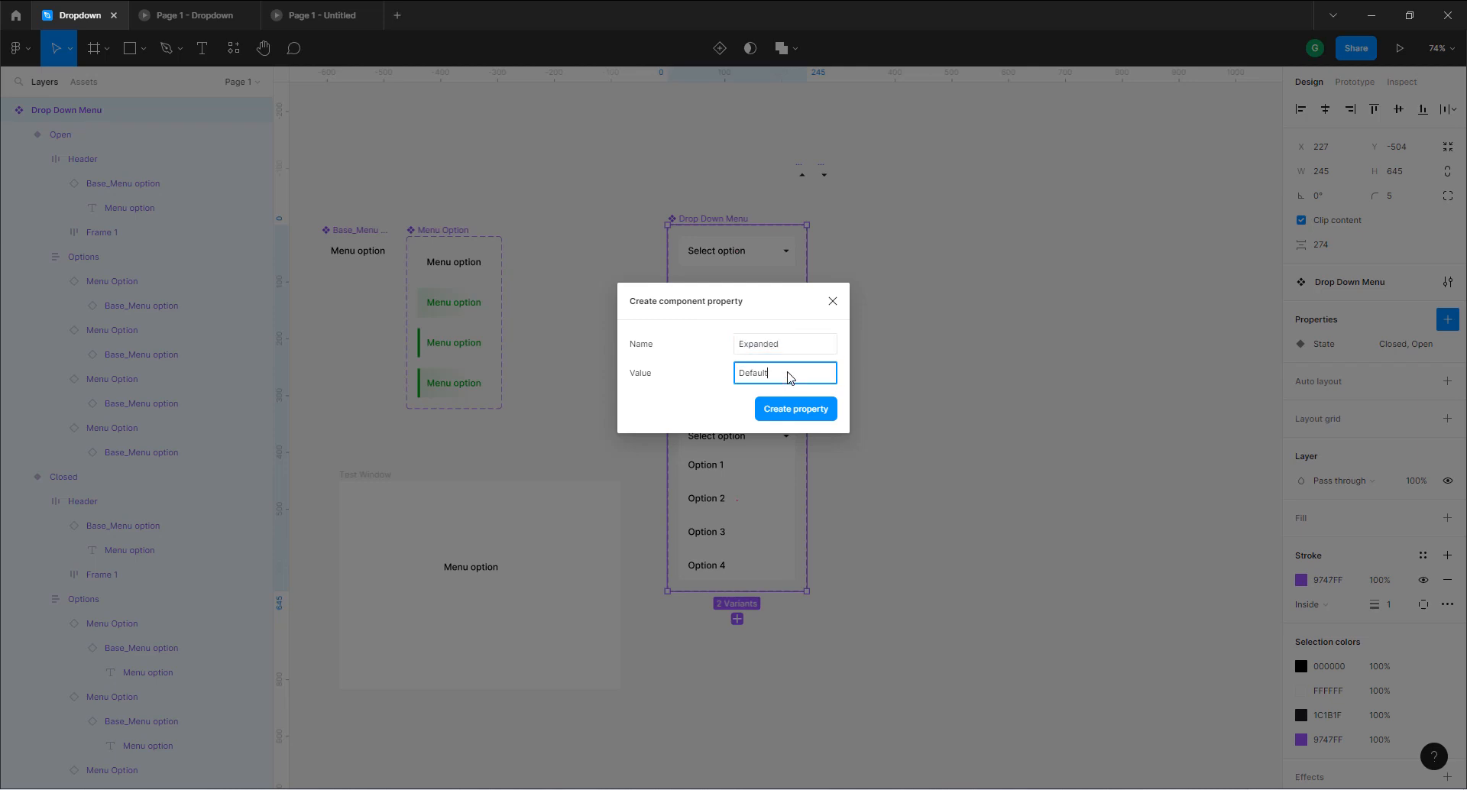
{"action": "left_click_drag", "start_coordinate": [790, 378], "coordinate": [738, 387]}
{"action": "type", "text": "No"}
{"action": "left_click", "coordinate": [782, 415]}
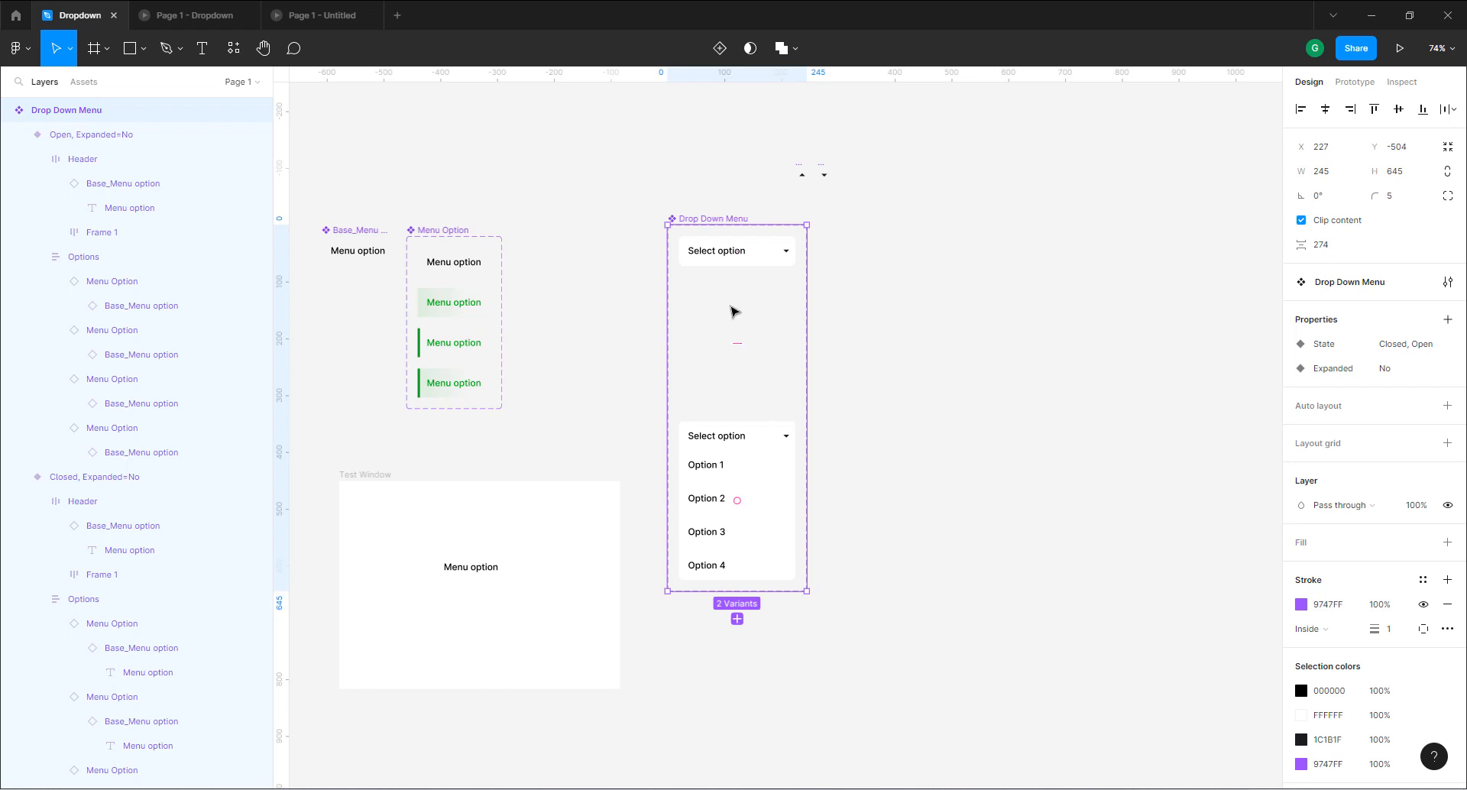
Set the Expanded value of the Open variant to Yes.
{"action": "left_click", "coordinate": [732, 251]}
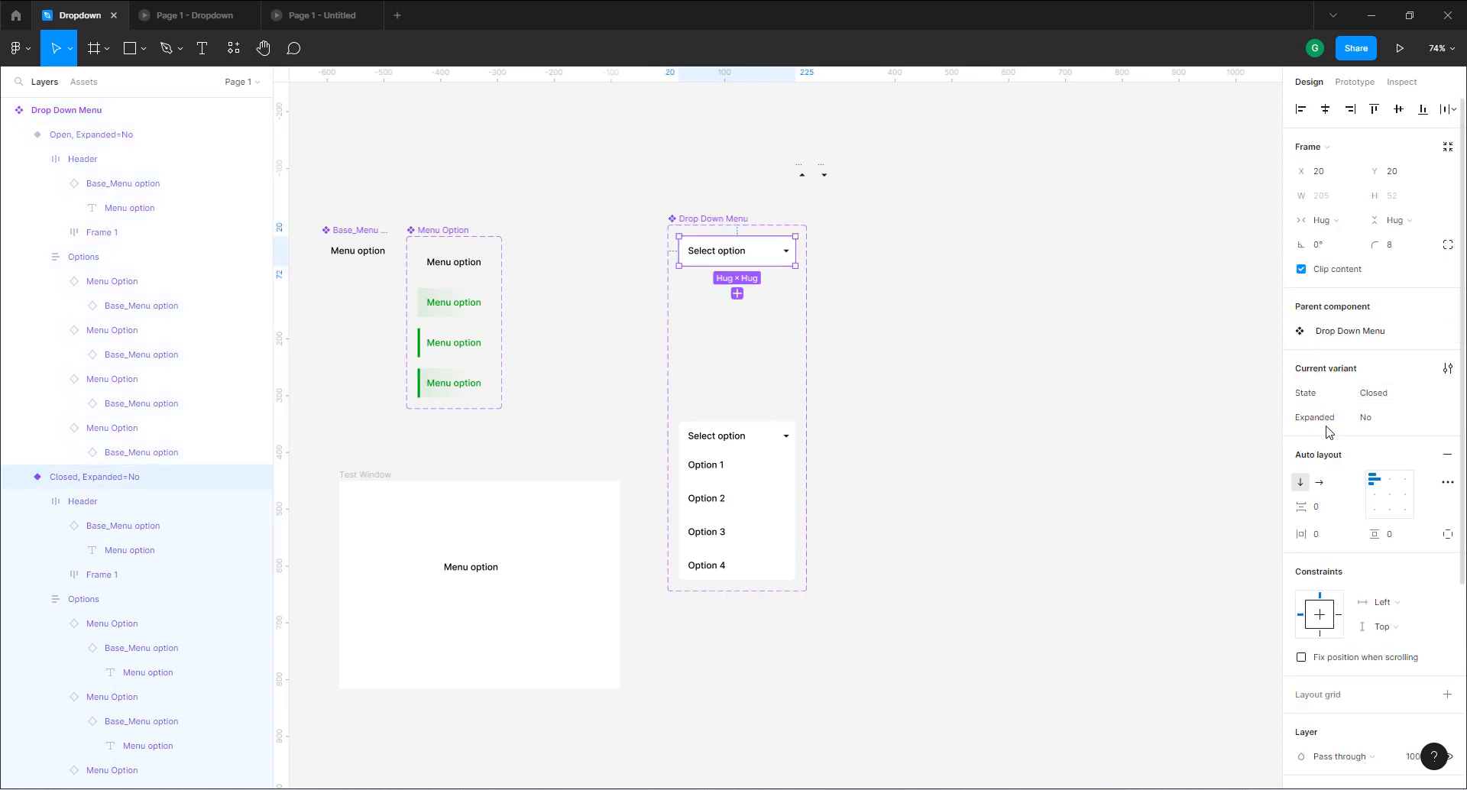
{"action": "left_click", "coordinate": [755, 496]}
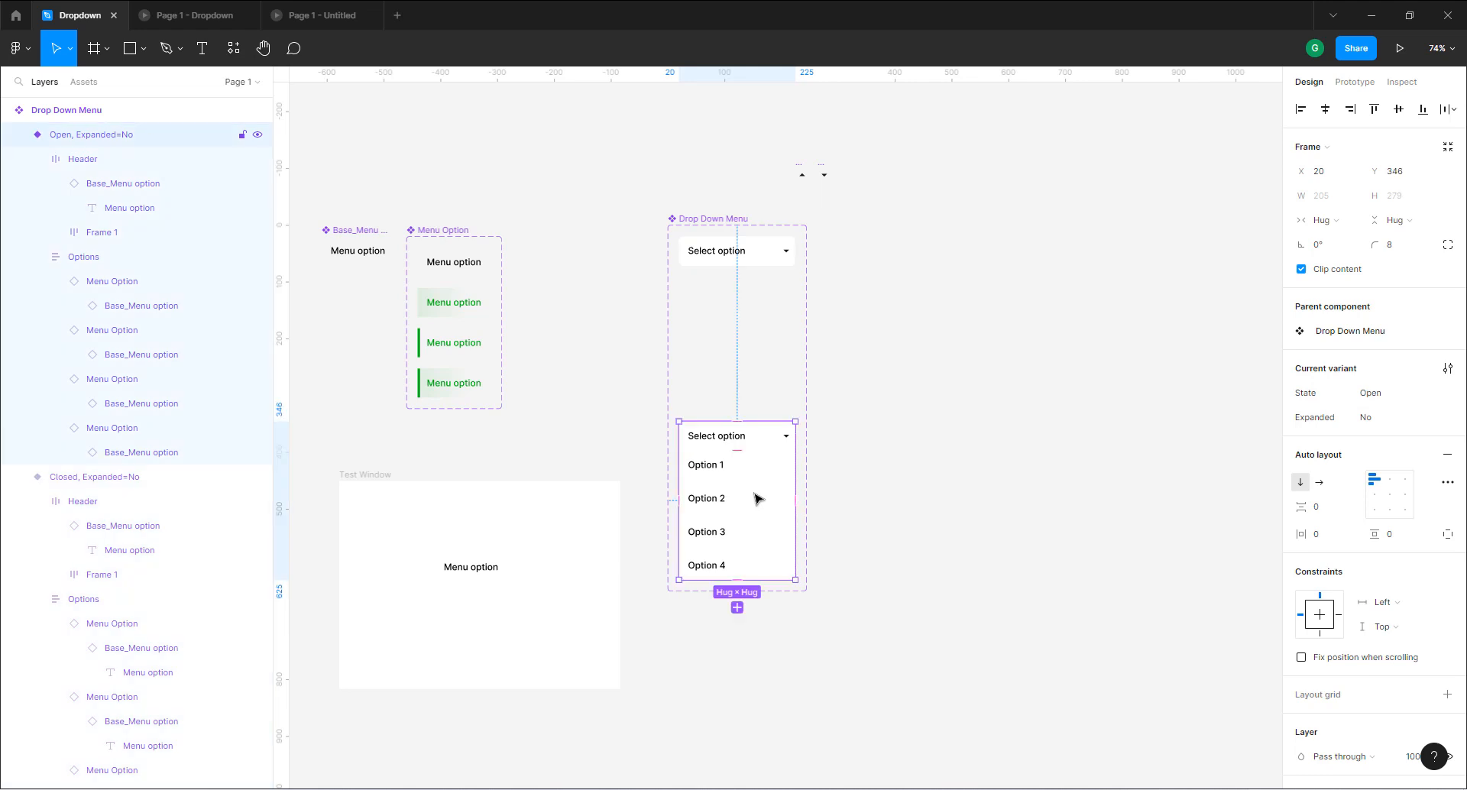
{"action": "left_click", "coordinate": [1376, 423]}
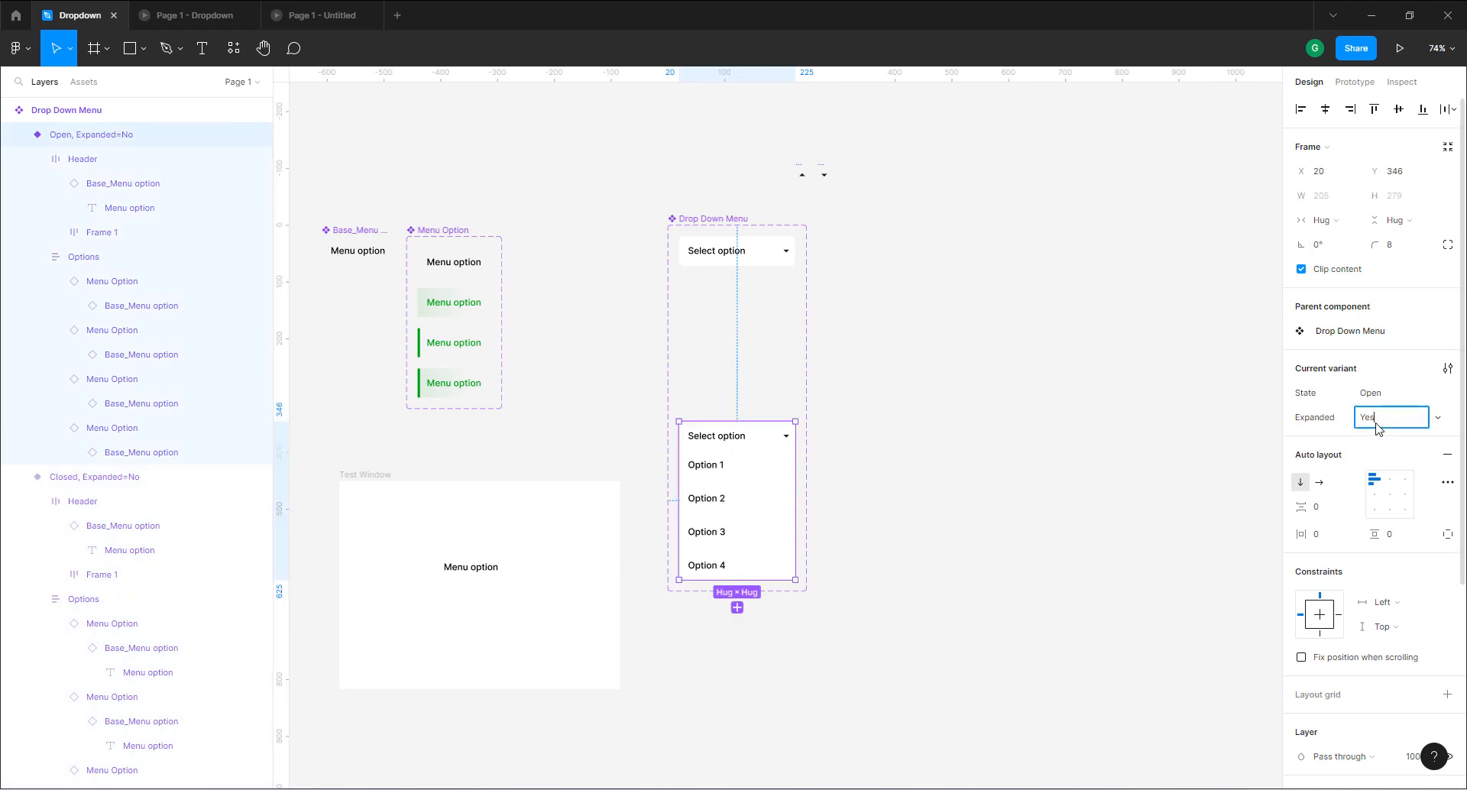
{"action": "left_click", "coordinate": [996, 410]}
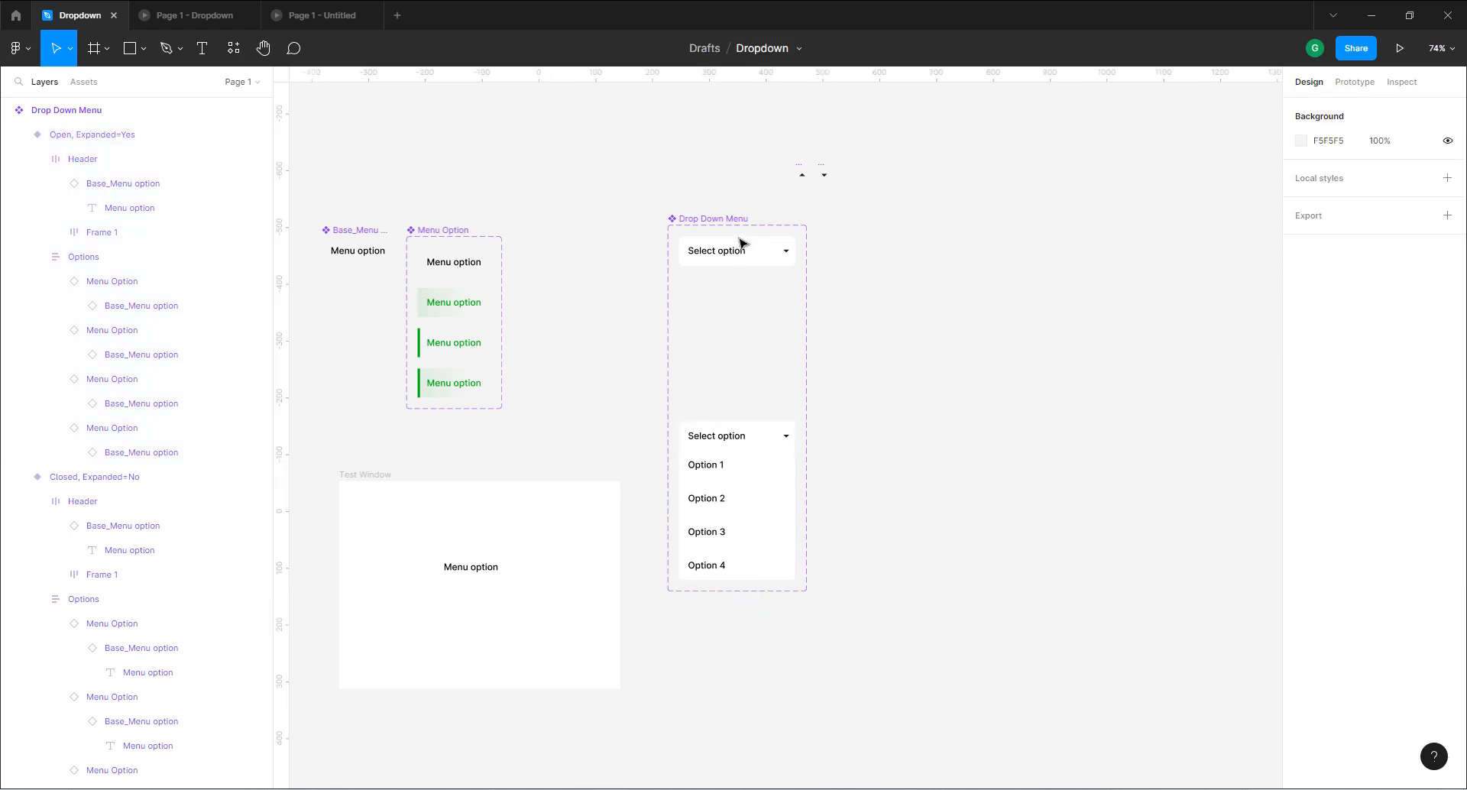
Widen the Drop Down Menu component set to about 1383 px to make room for more variants.
{"action": "left_click", "coordinate": [709, 222]}
{"action": "scroll", "coordinate": [623, 426], "scroll_direction": "down", "scroll_amount": 3}
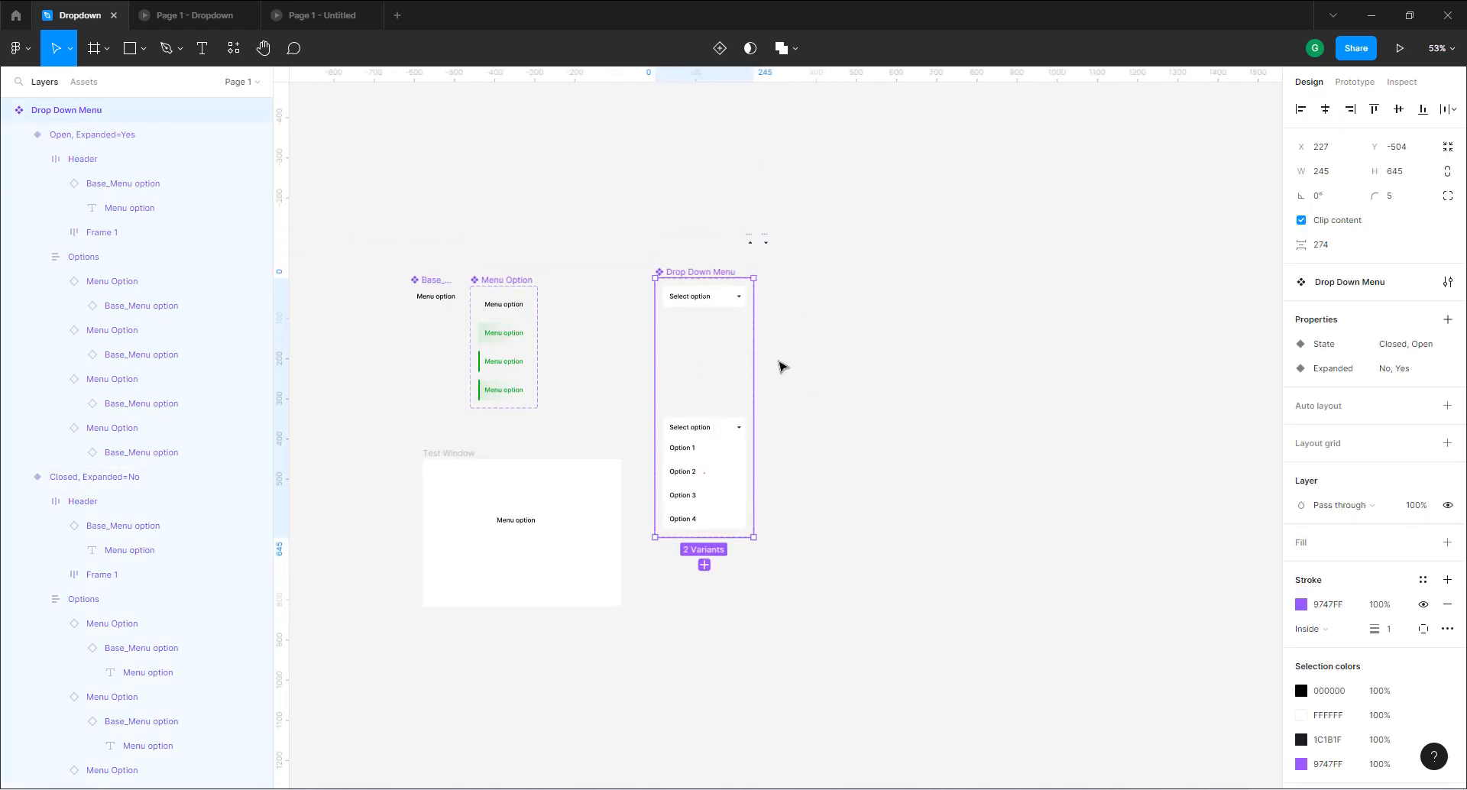
{"action": "left_click_drag", "start_coordinate": [759, 356], "coordinate": [1215, 363]}
{"action": "scroll", "coordinate": [540, 337], "scroll_direction": "down", "scroll_amount": 3}
{"action": "scroll", "coordinate": [1019, 380], "scroll_direction": "up", "scroll_amount": 3}
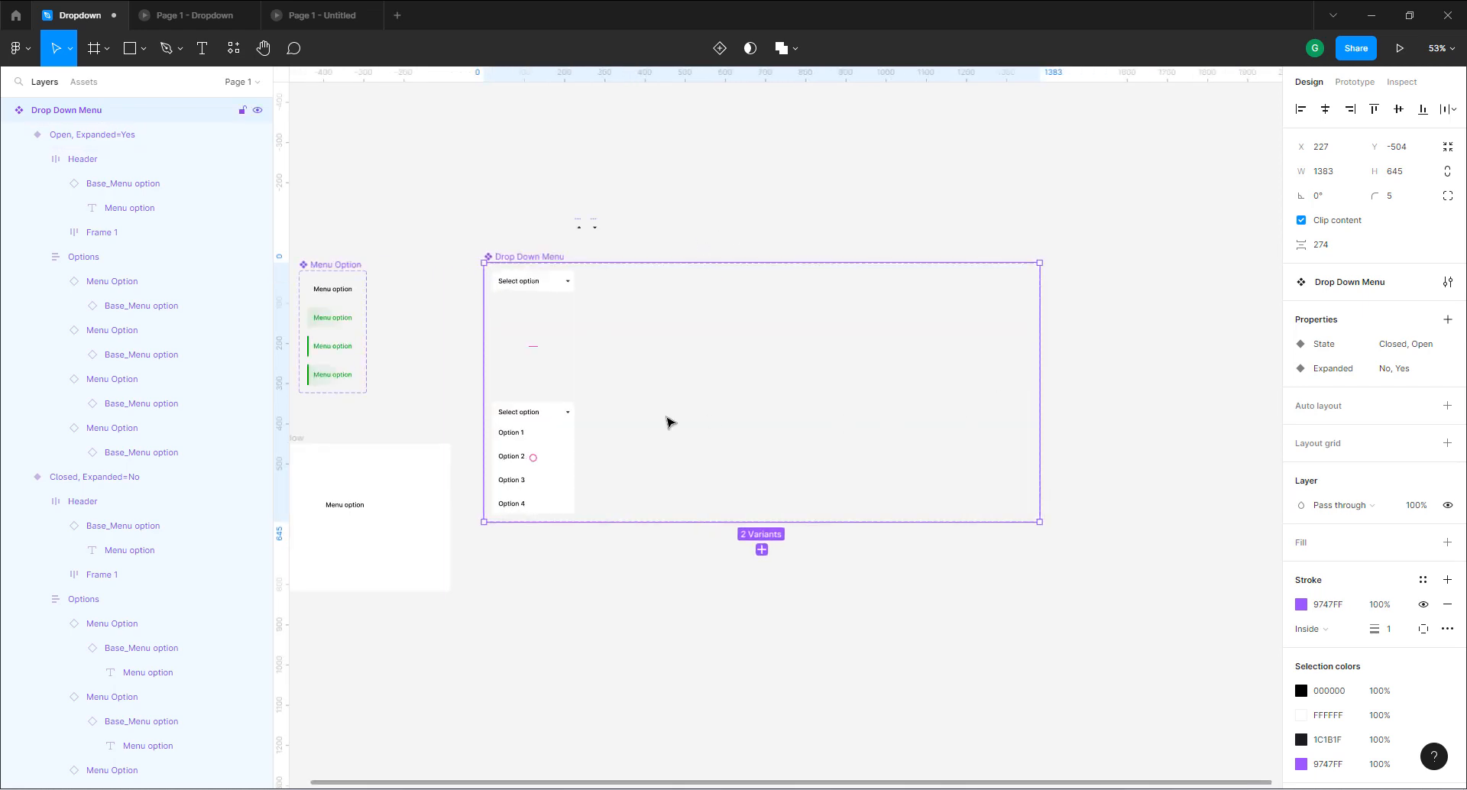
{"action": "scroll", "coordinate": [671, 422], "scroll_direction": "up", "scroll_amount": 1}
{"action": "scroll", "coordinate": [885, 422], "scroll_direction": "up", "scroll_amount": 1}
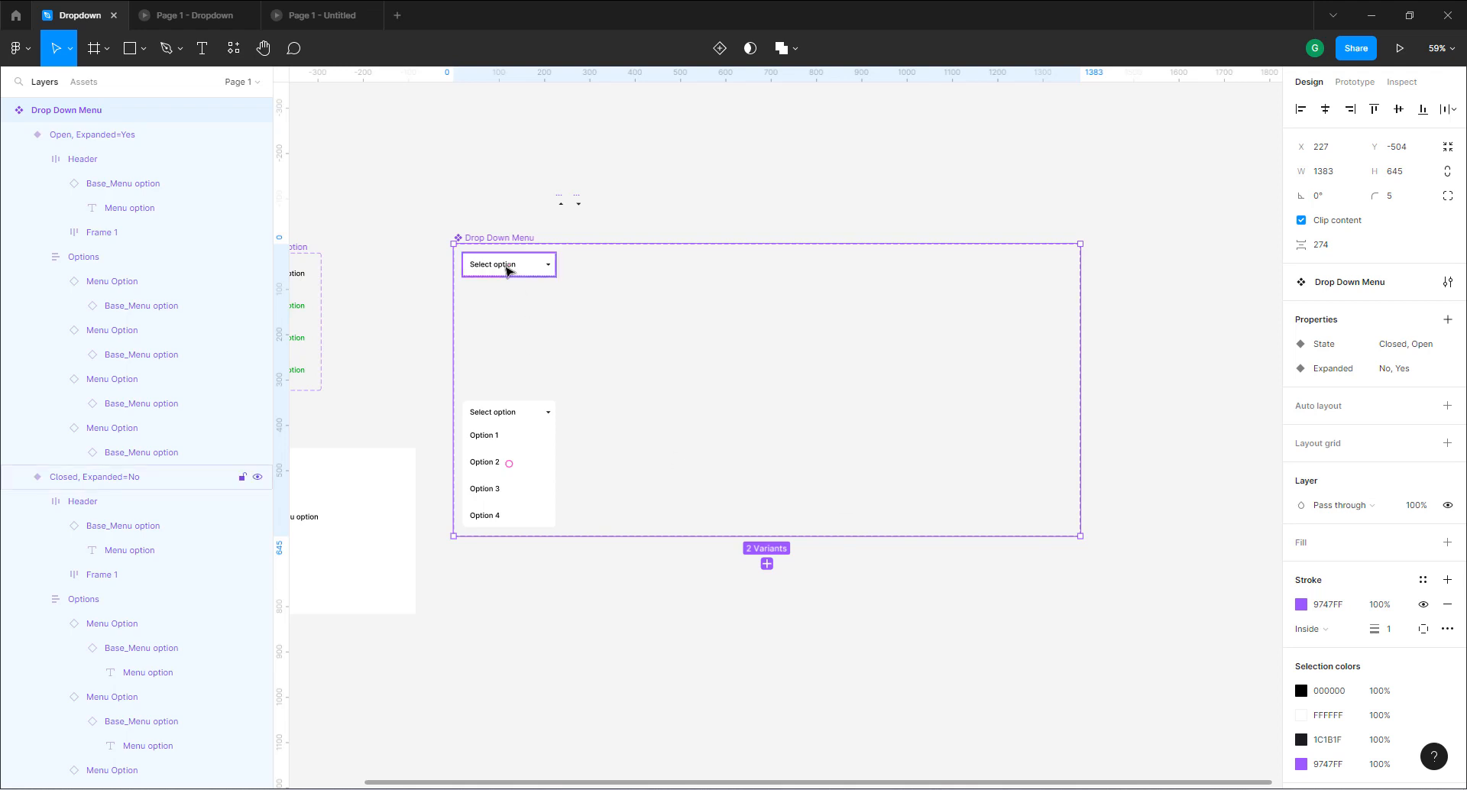
Add a new variant from the closed dropdown and place it beside the original in the same row.
{"action": "left_click", "coordinate": [508, 265]}
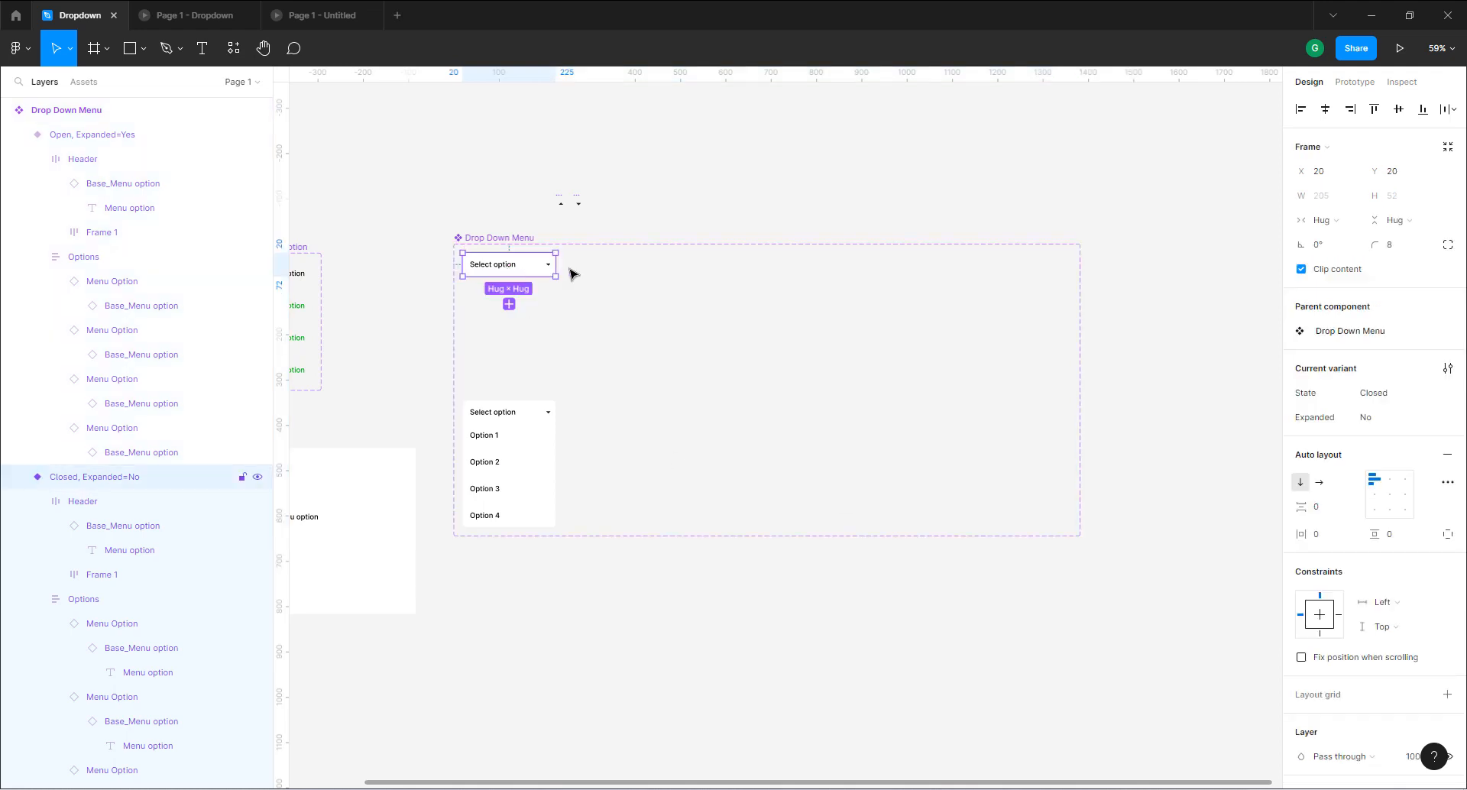
{"action": "left_click", "coordinate": [509, 304]}
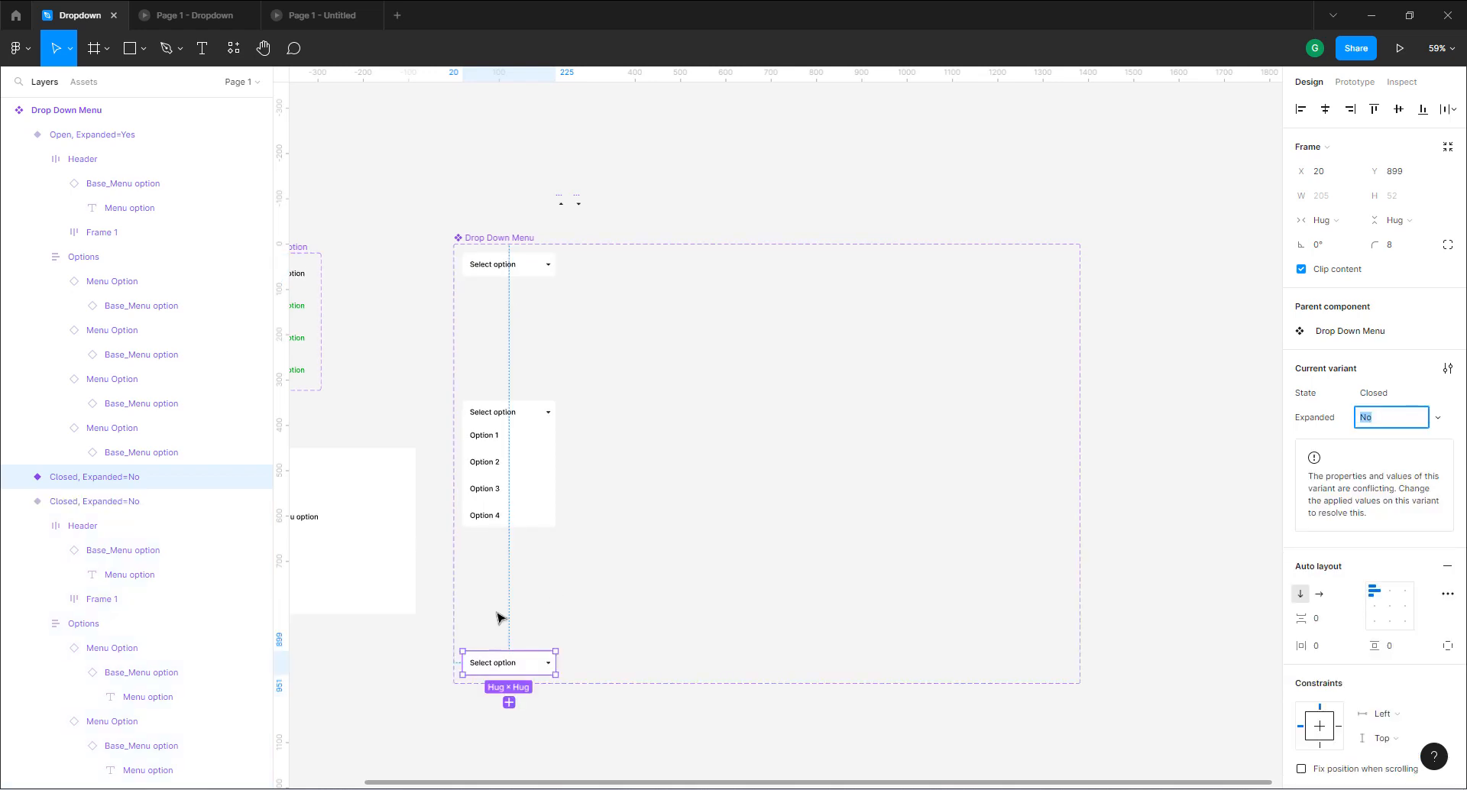
{"action": "left_click_drag", "start_coordinate": [504, 665], "coordinate": [622, 272]}
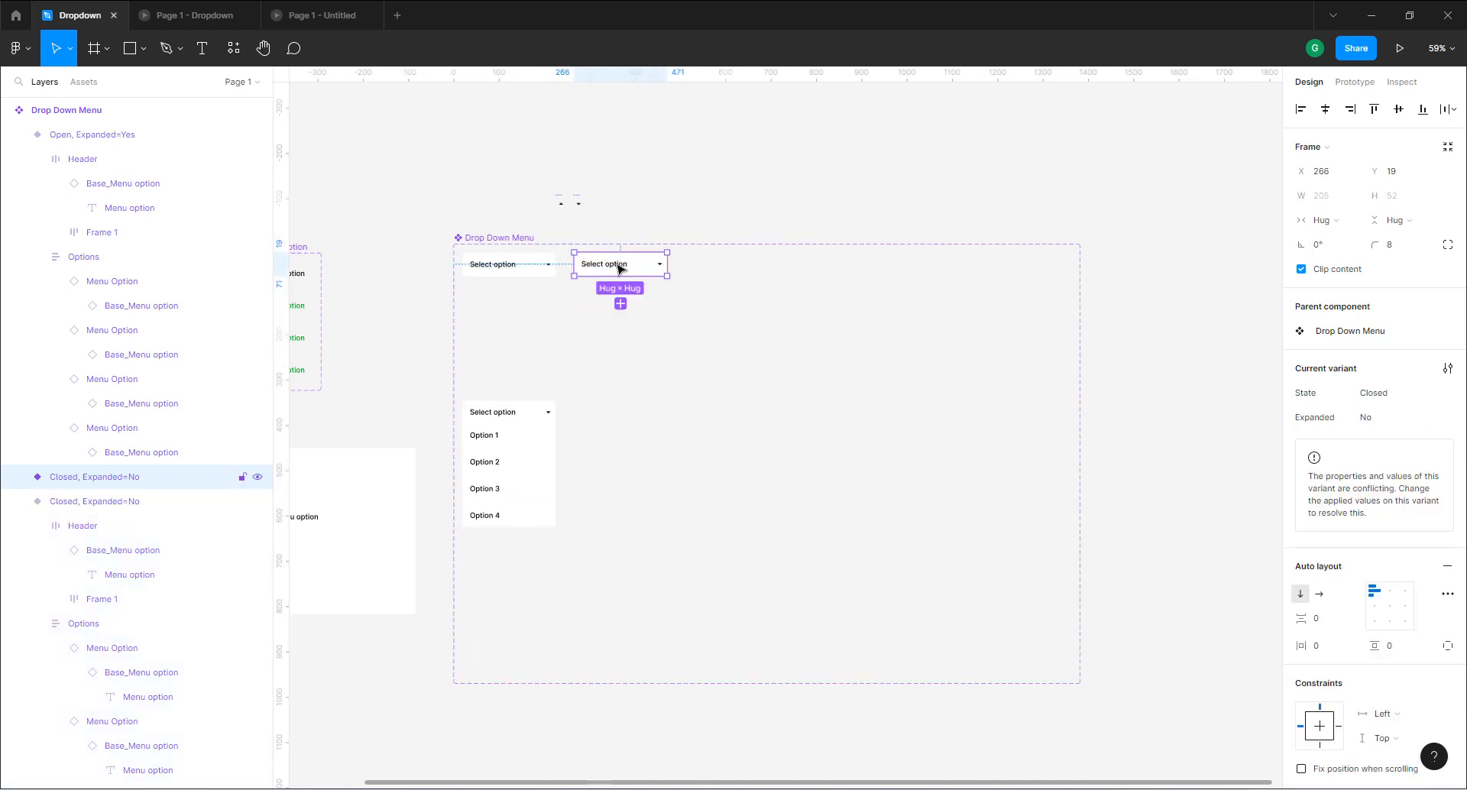
Change the header text of the new closed variant to Option 1.
{"action": "double_click", "coordinate": [620, 266]}
{"action": "double_click", "coordinate": [619, 266]}
{"action": "type", "text": "Option 1"}
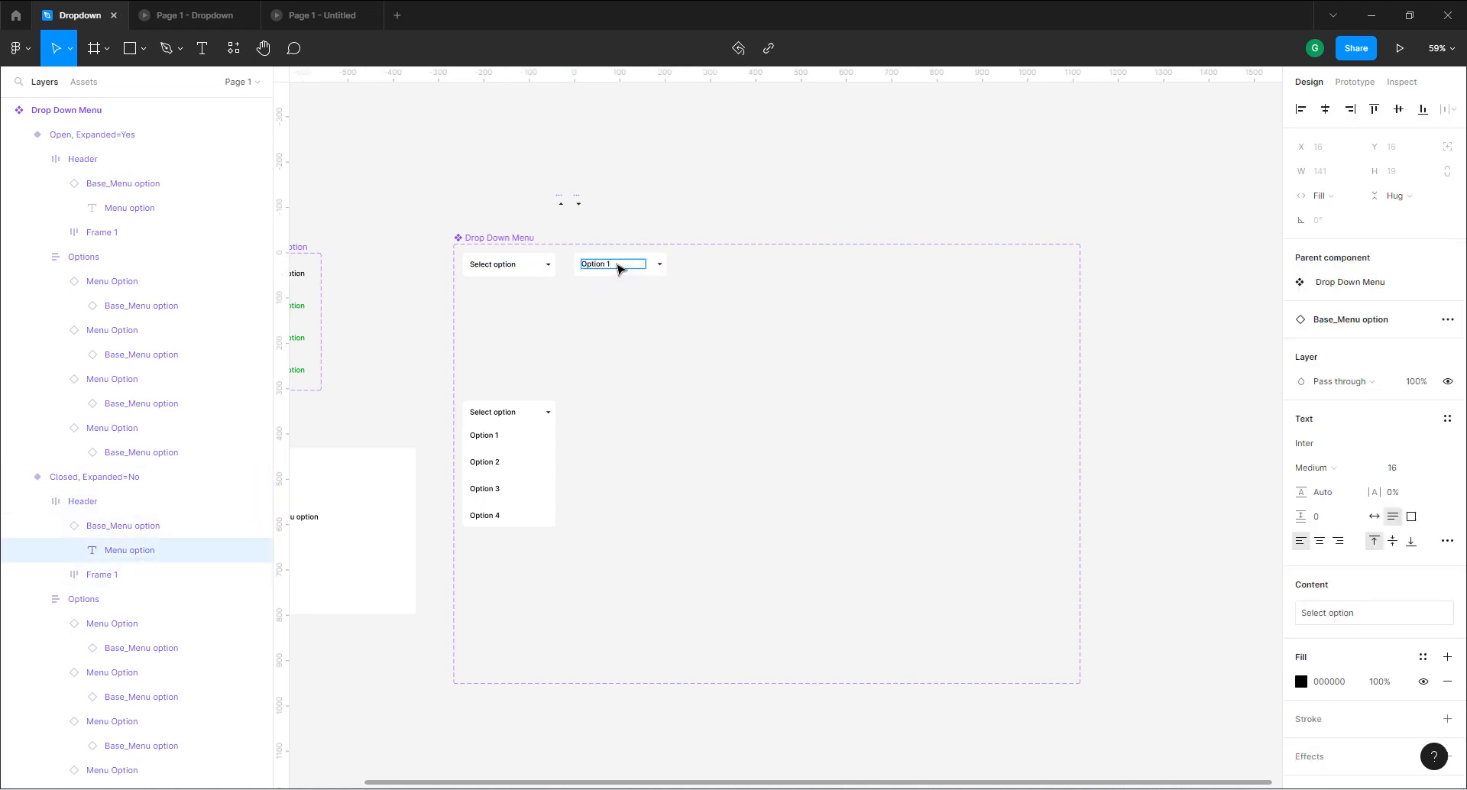
{"action": "key", "text": "ctrl+a"}
{"action": "left_click", "coordinate": [653, 327]}
{"action": "left_click", "coordinate": [687, 314]}
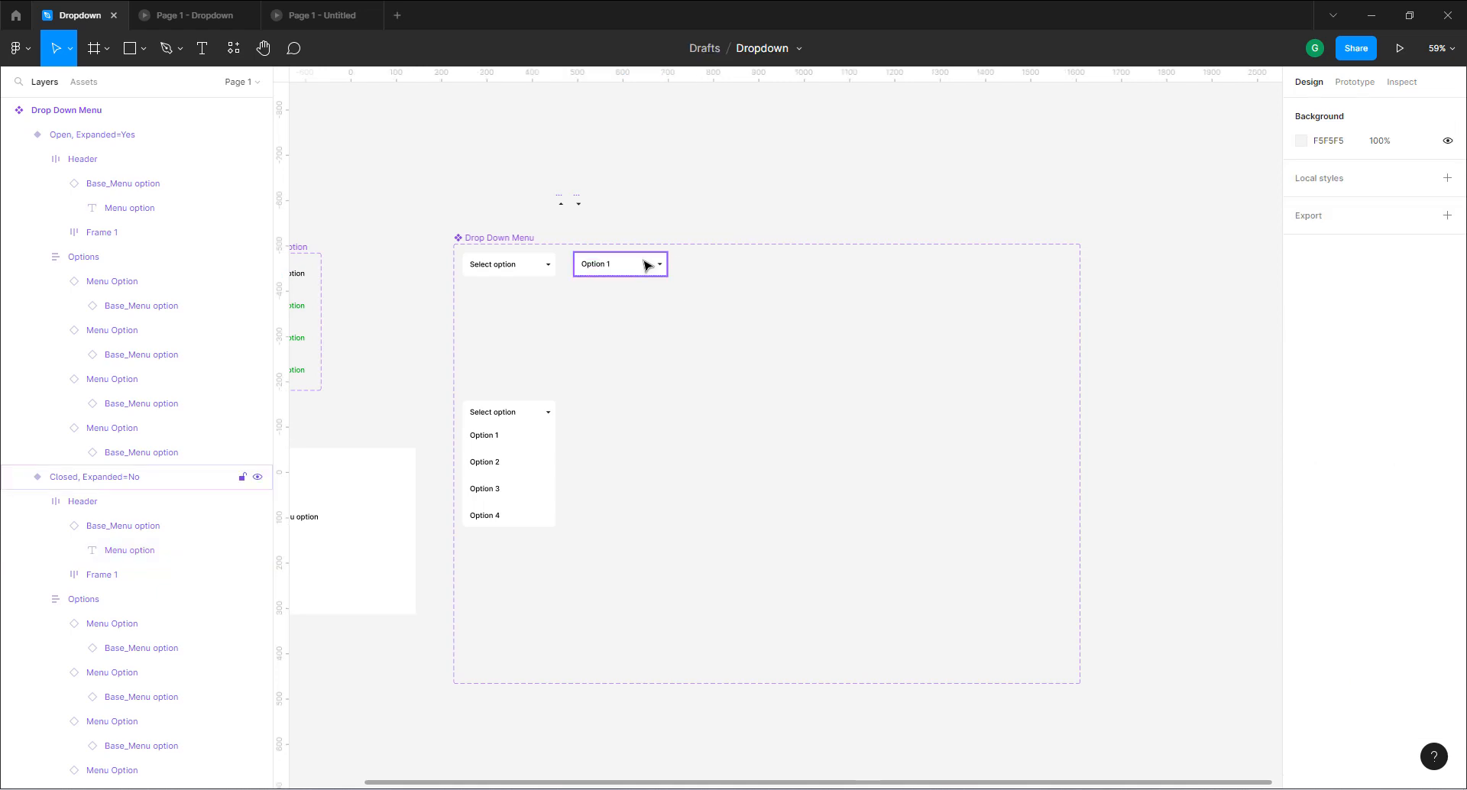
Duplicate the closed Option 1 variant three times along the row and relabel the copies Option 2, Option 3 and Option 4.
{"action": "left_click", "coordinate": [647, 264]}
{"action": "left_click_drag", "start_coordinate": [638, 261], "coordinate": [965, 269], "text": "alt"}
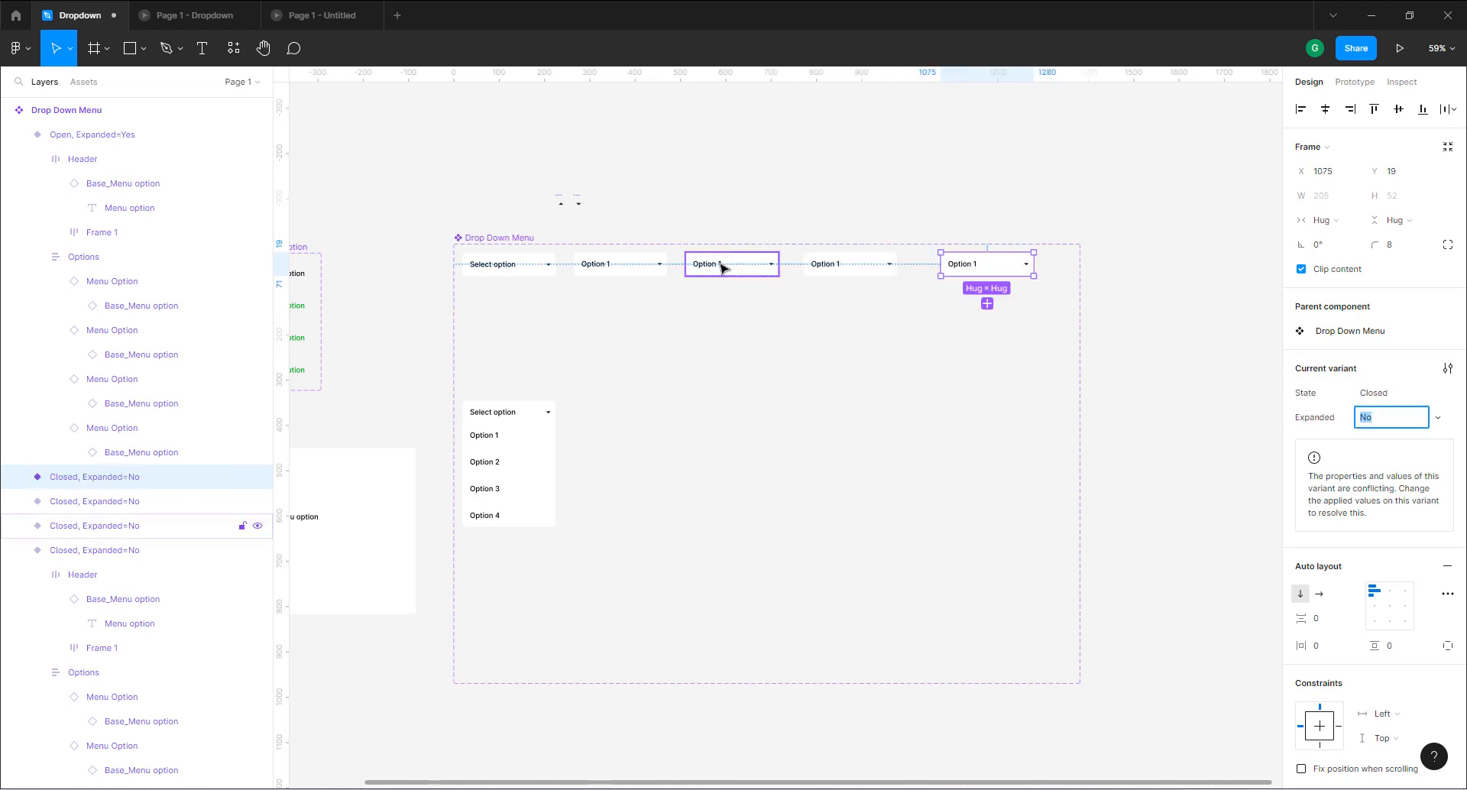
{"action": "double_click", "coordinate": [724, 269]}
{"action": "double_click", "coordinate": [725, 269]}
{"action": "double_click", "coordinate": [725, 269]}
{"action": "key", "text": "ctrl+c"}
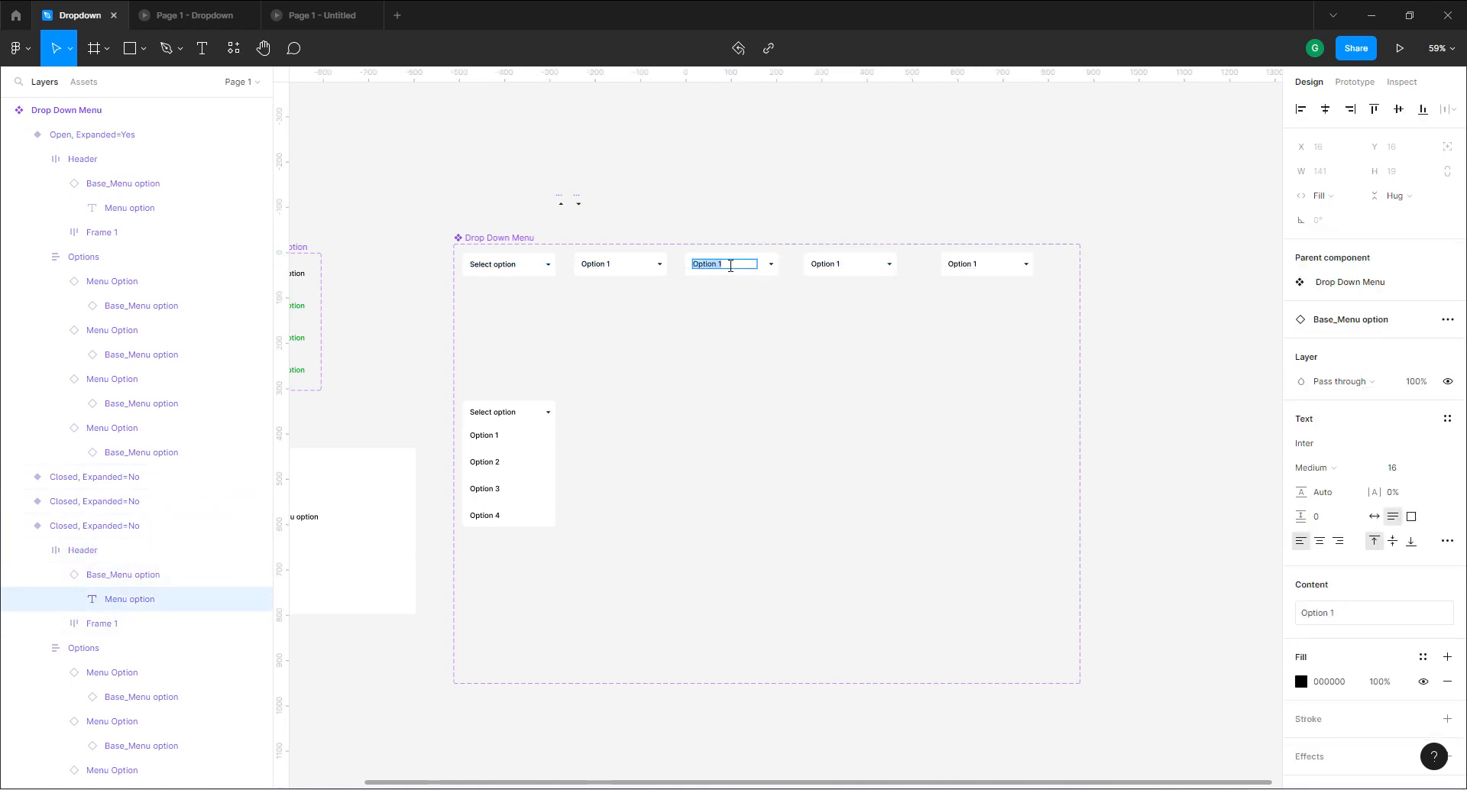
{"action": "left_click", "coordinate": [731, 265]}
{"action": "left_click", "coordinate": [856, 266]}
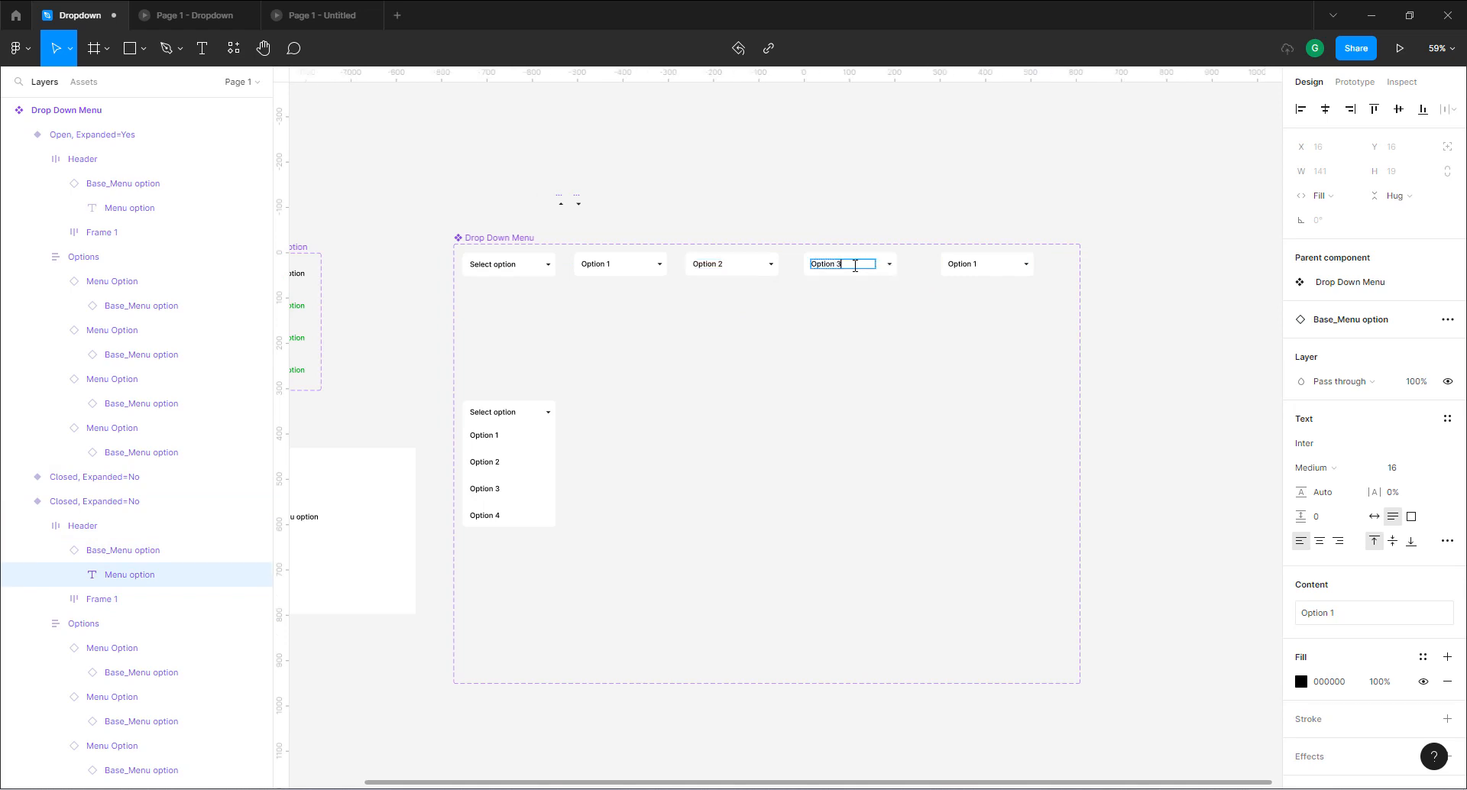
{"action": "left_click", "coordinate": [981, 264]}
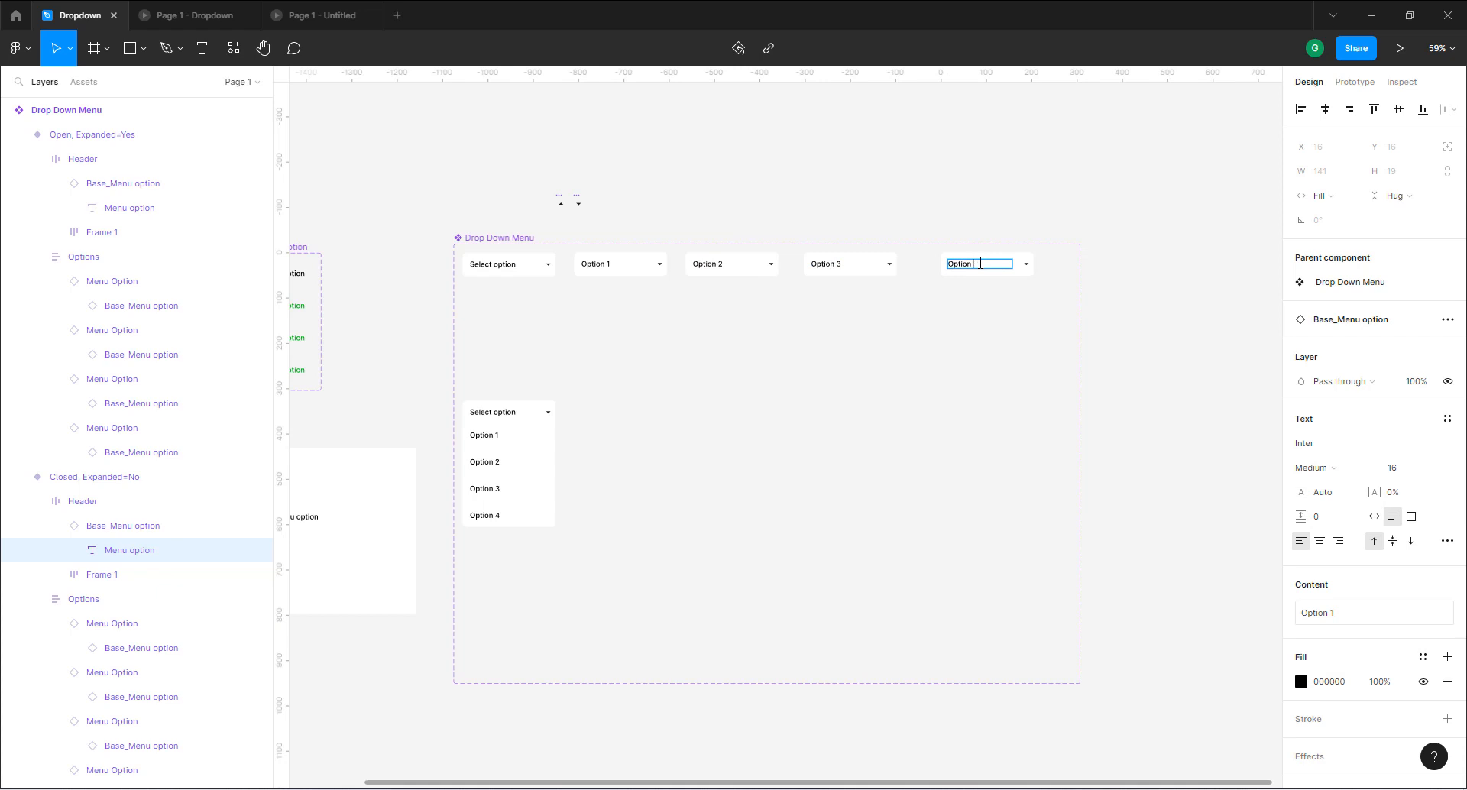
{"action": "type", "text": "4"}
{"action": "key", "text": "Escape"}
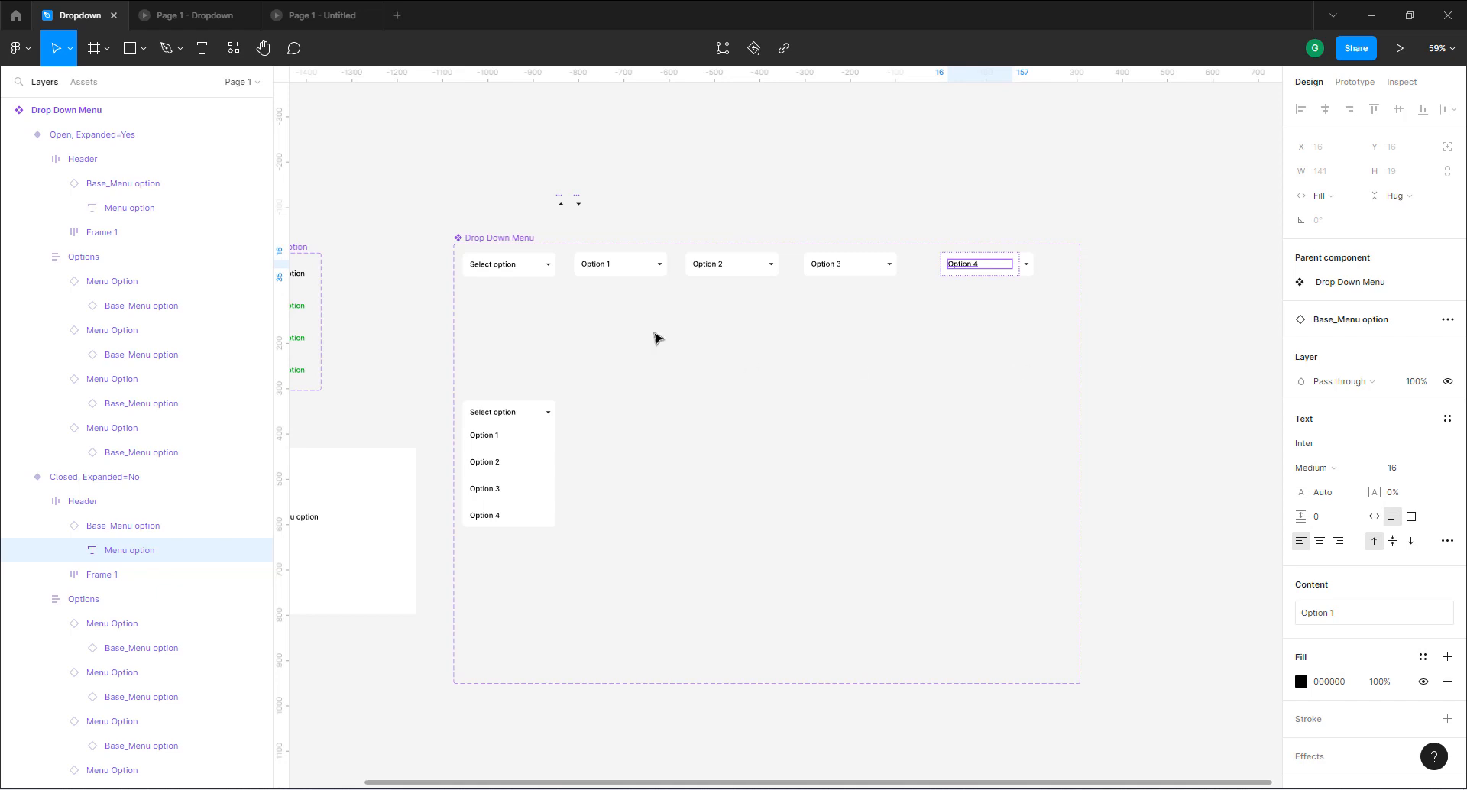
{"action": "left_click", "coordinate": [637, 264]}
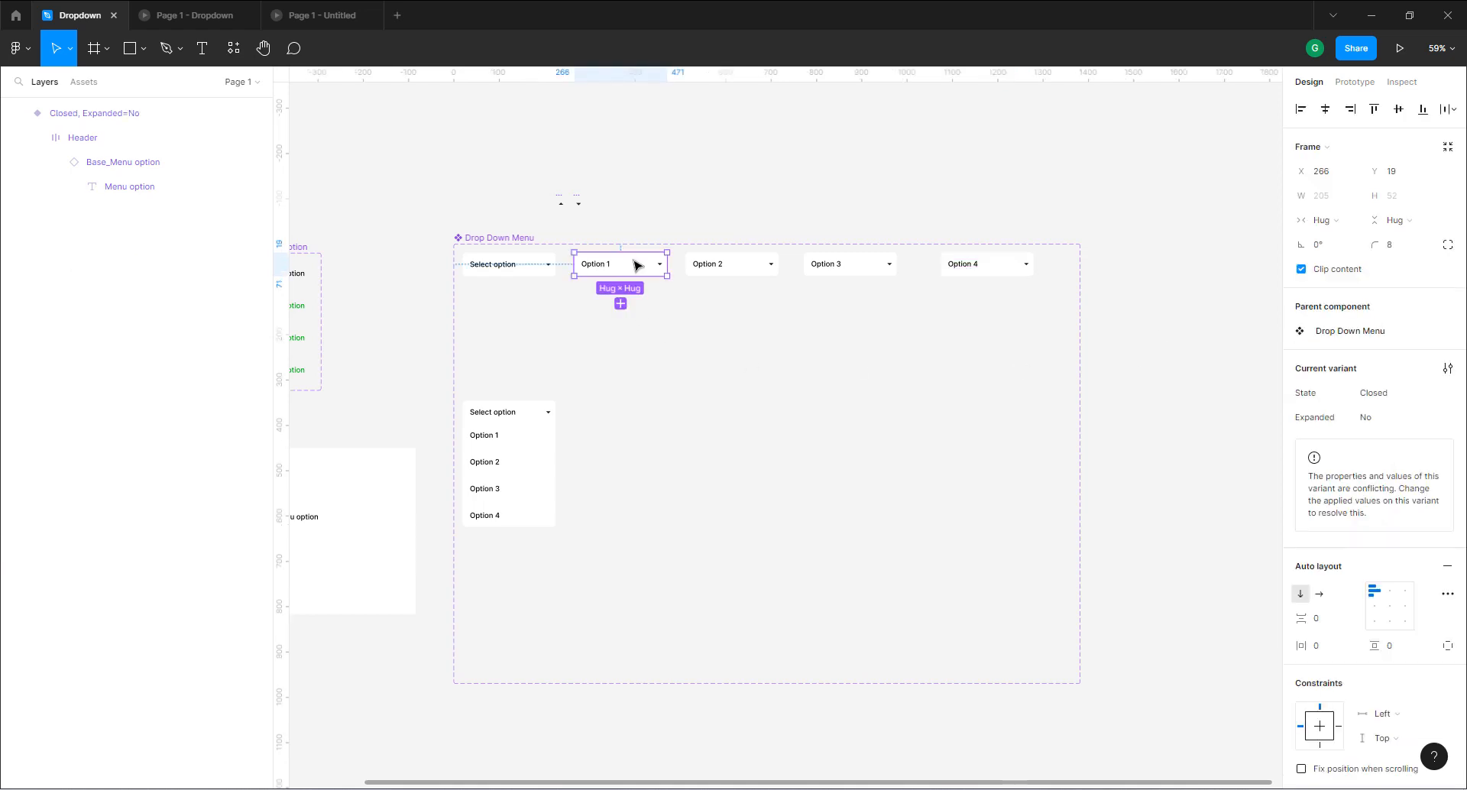
{"action": "left_click", "coordinate": [717, 268]}
{"action": "left_click", "coordinate": [873, 269]}
{"action": "left_click", "coordinate": [984, 269]}
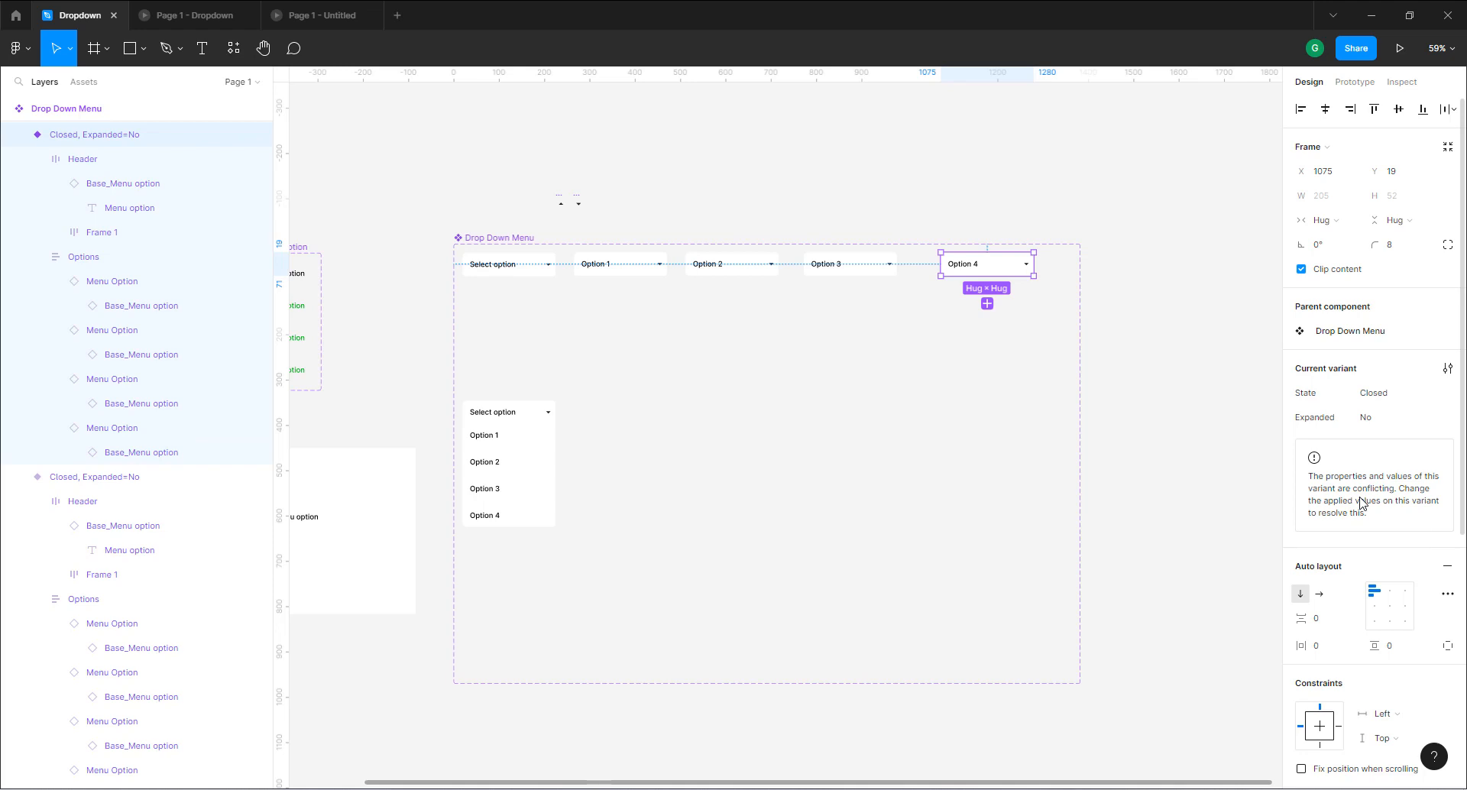
Set the State values of the first two labelled closed variants to Option 1 and Option 2, matching their header texts.
{"action": "left_click", "coordinate": [630, 270]}
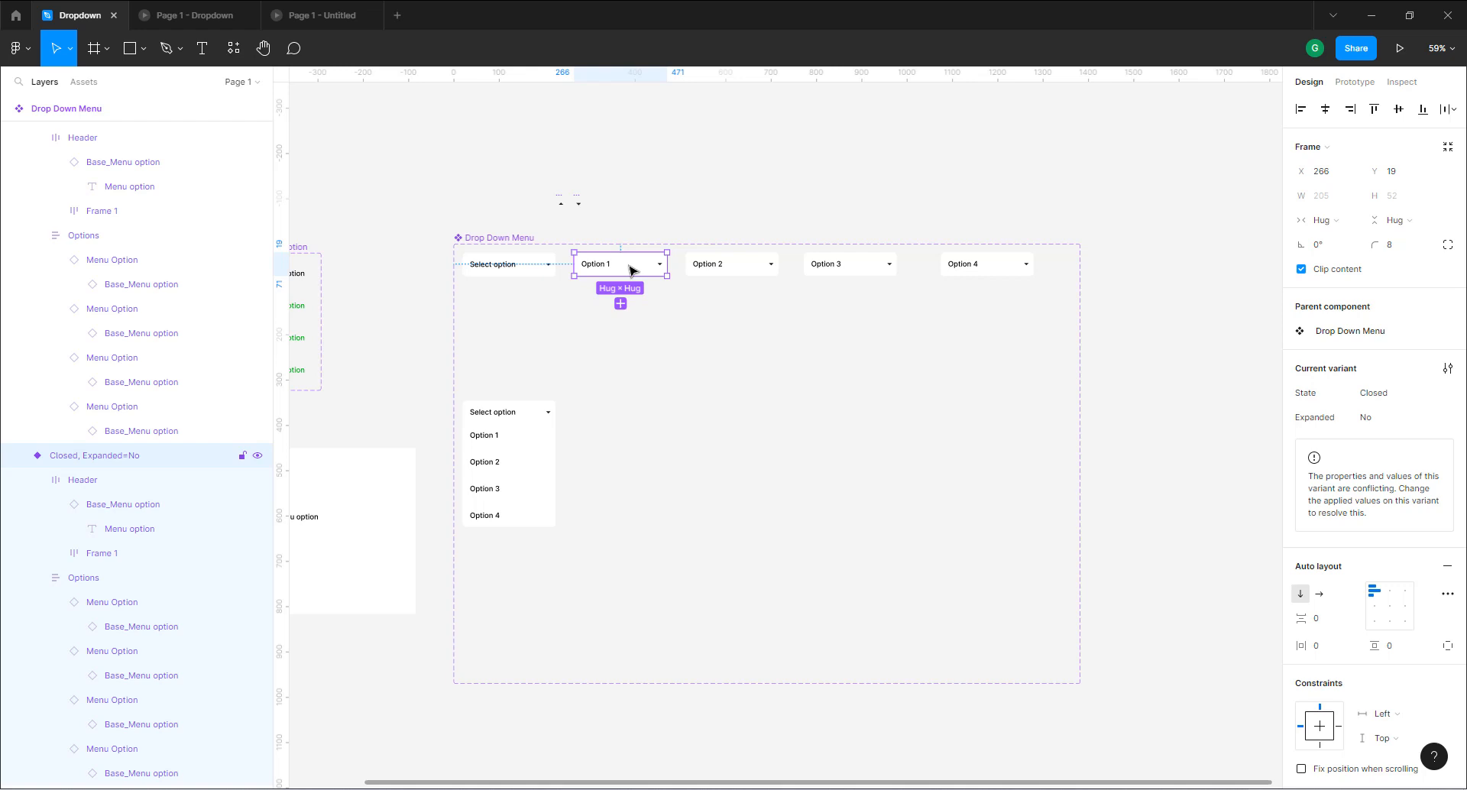
{"action": "left_click", "coordinate": [1380, 397]}
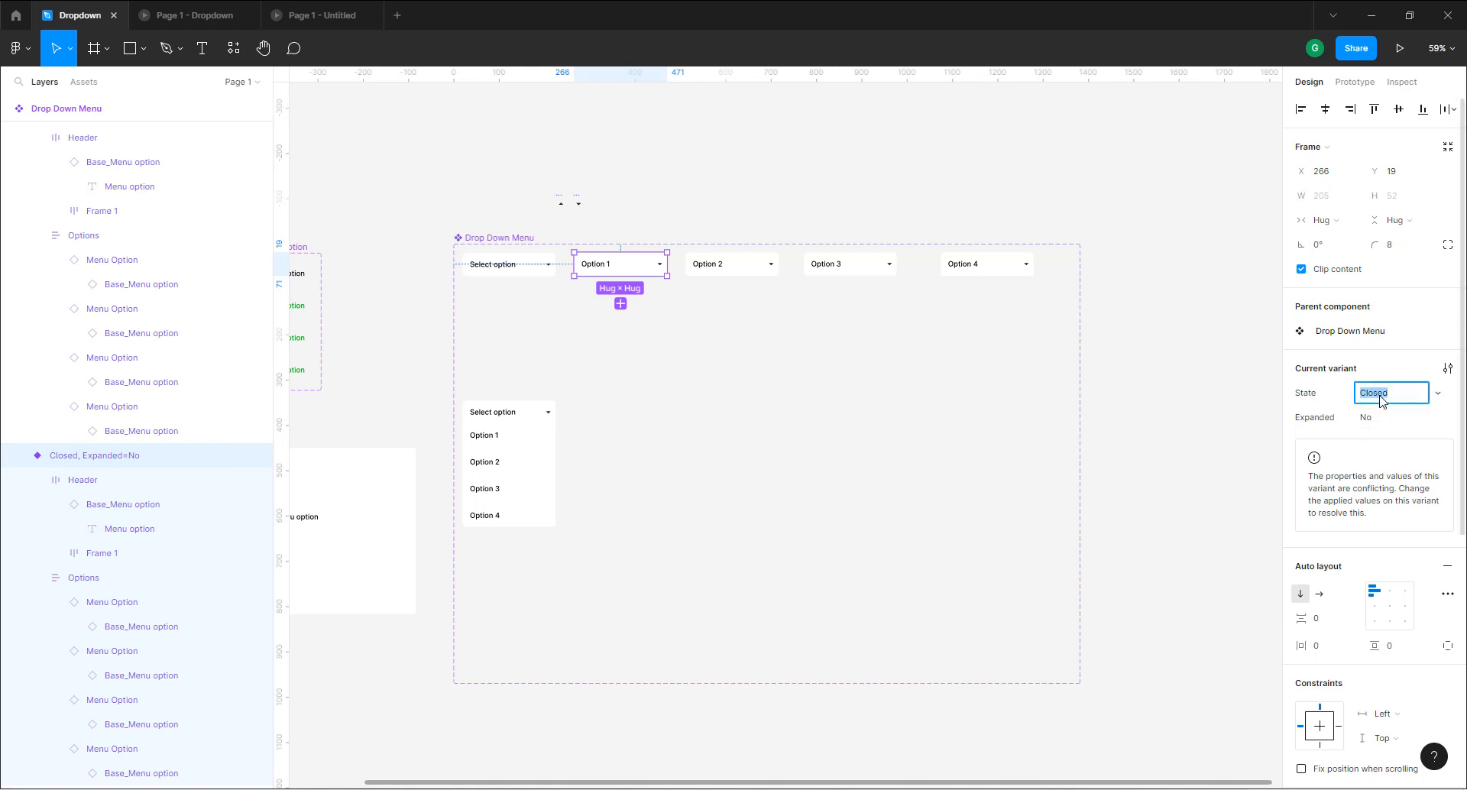
{"action": "type", "text": "Option 1"}
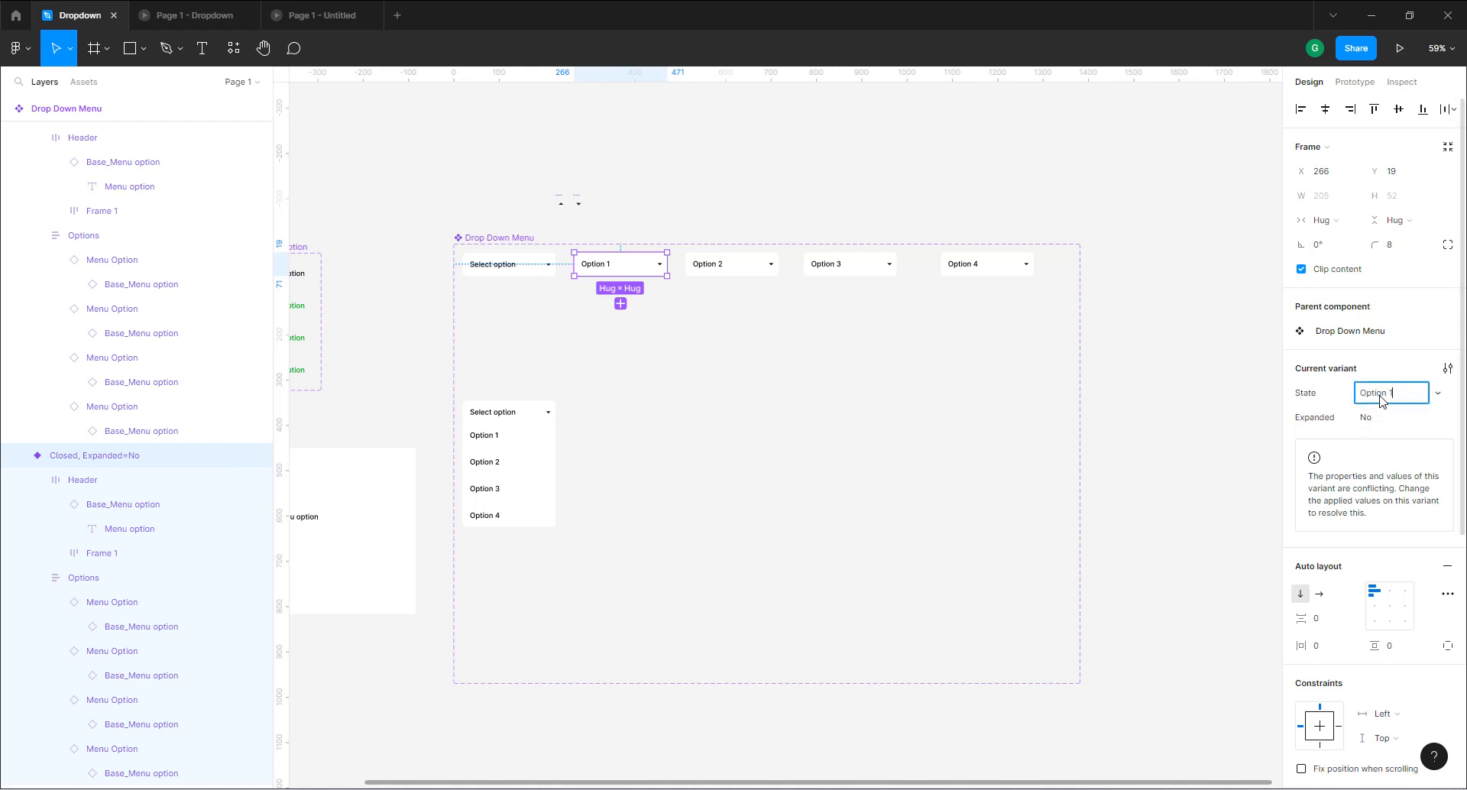
{"action": "left_click", "coordinate": [761, 268]}
{"action": "left_click", "coordinate": [1380, 397]}
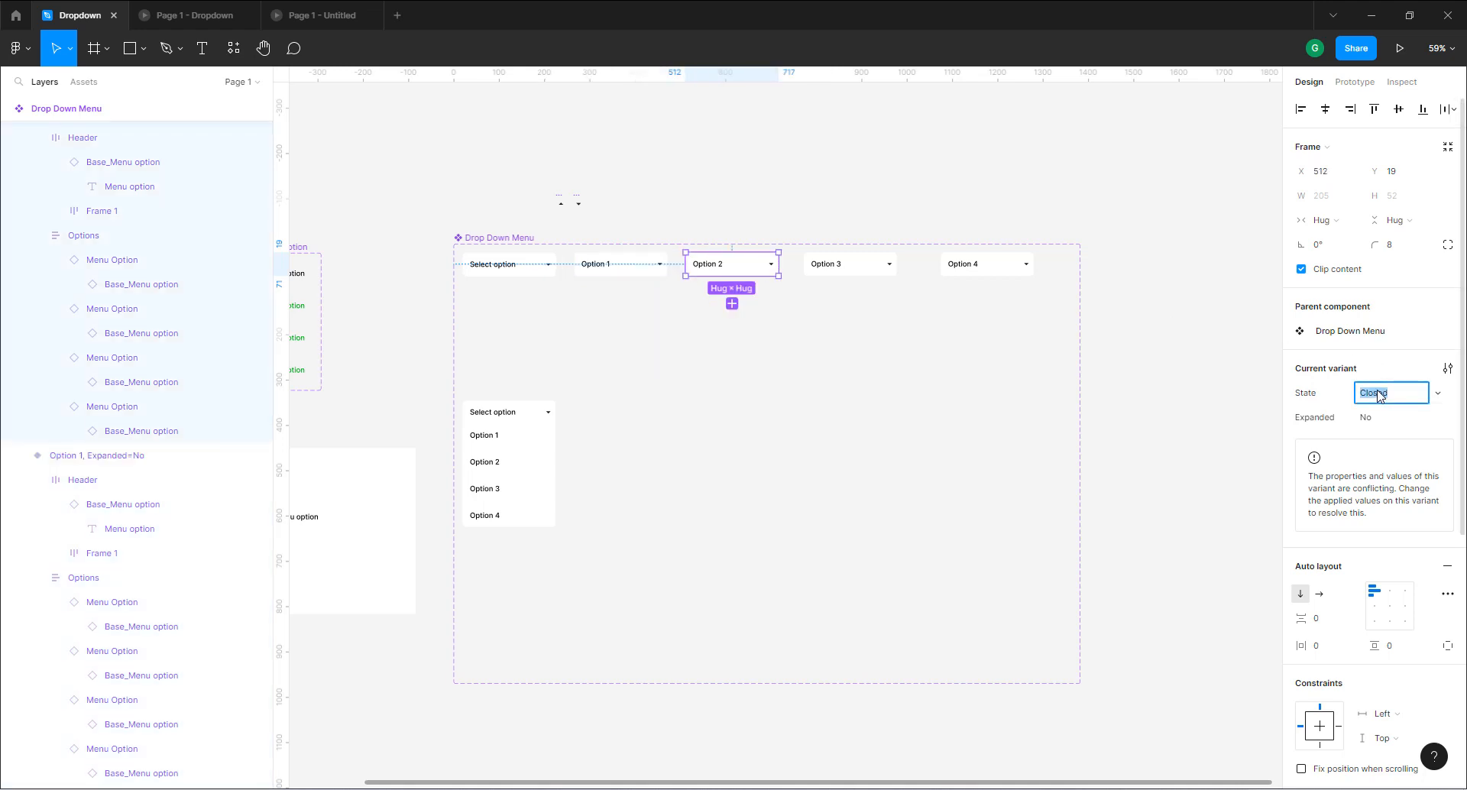
{"action": "type", "text": "Option 1"}
{"action": "type", "text": "n 2"}
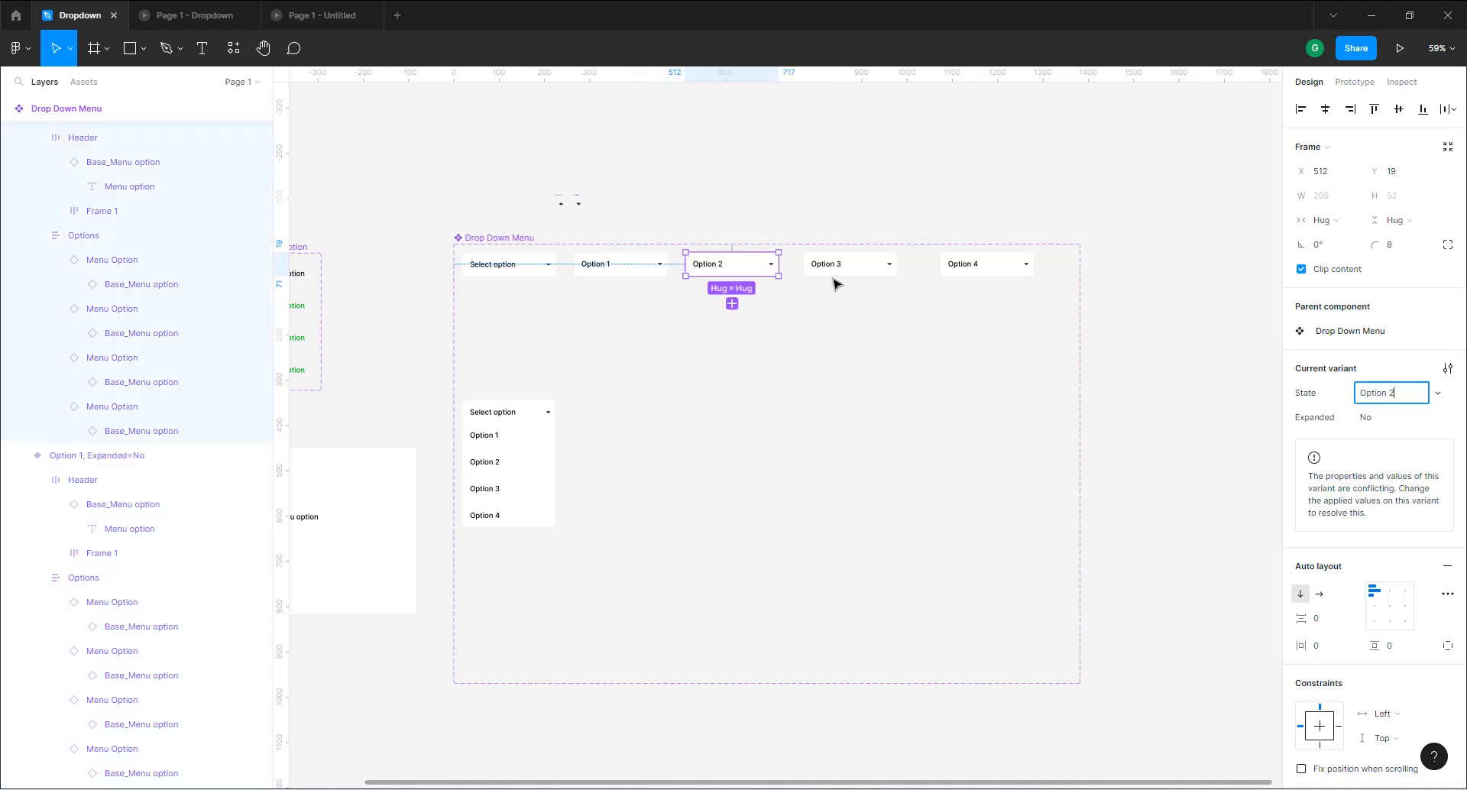
Set the State values of the remaining two closed variants to Option 3 and Option 4, matching their header texts.
{"action": "left_click", "coordinate": [837, 280]}
{"action": "left_click", "coordinate": [1391, 398]}
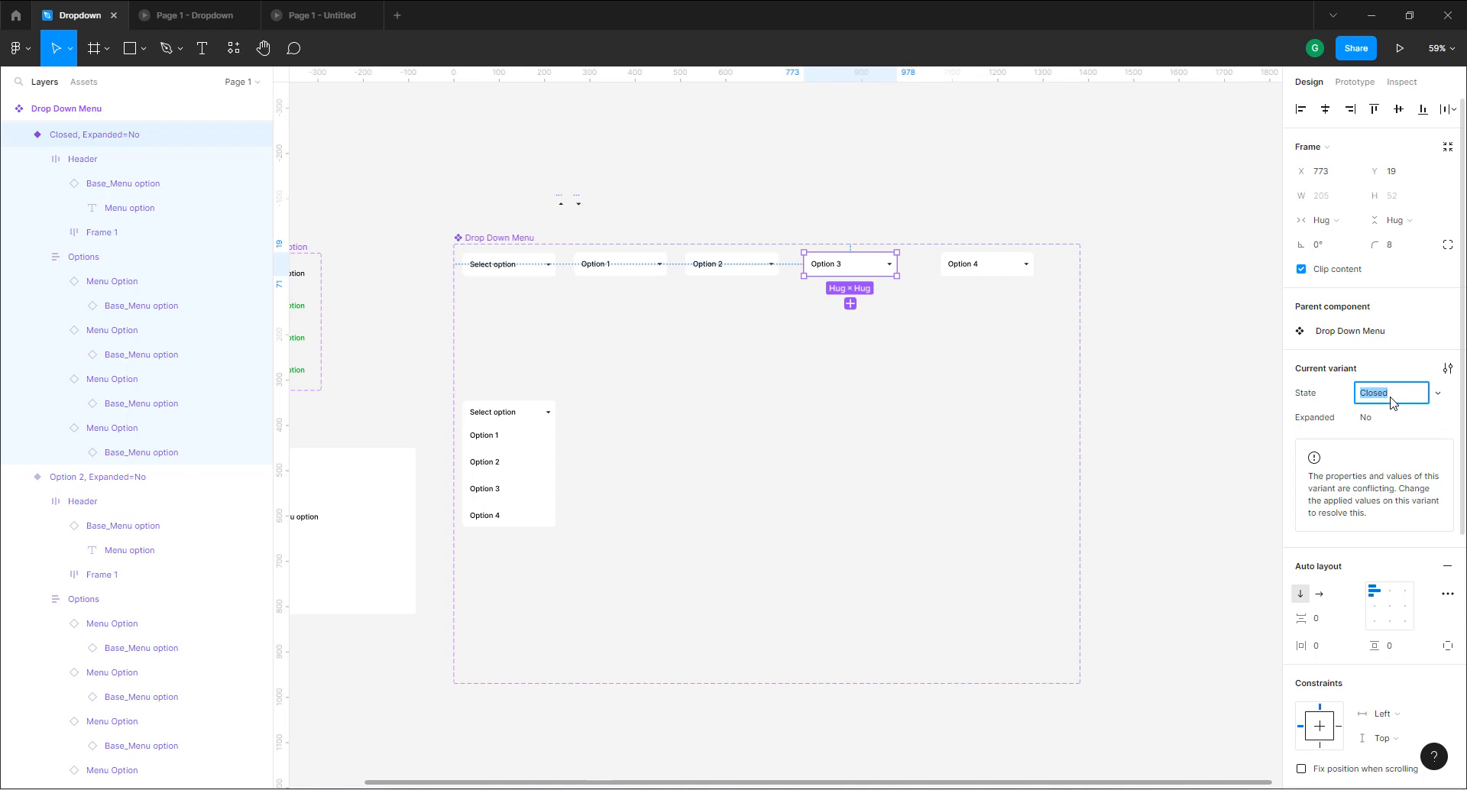
{"action": "type", "text": "Option 3"}
{"action": "left_click", "coordinate": [990, 274]}
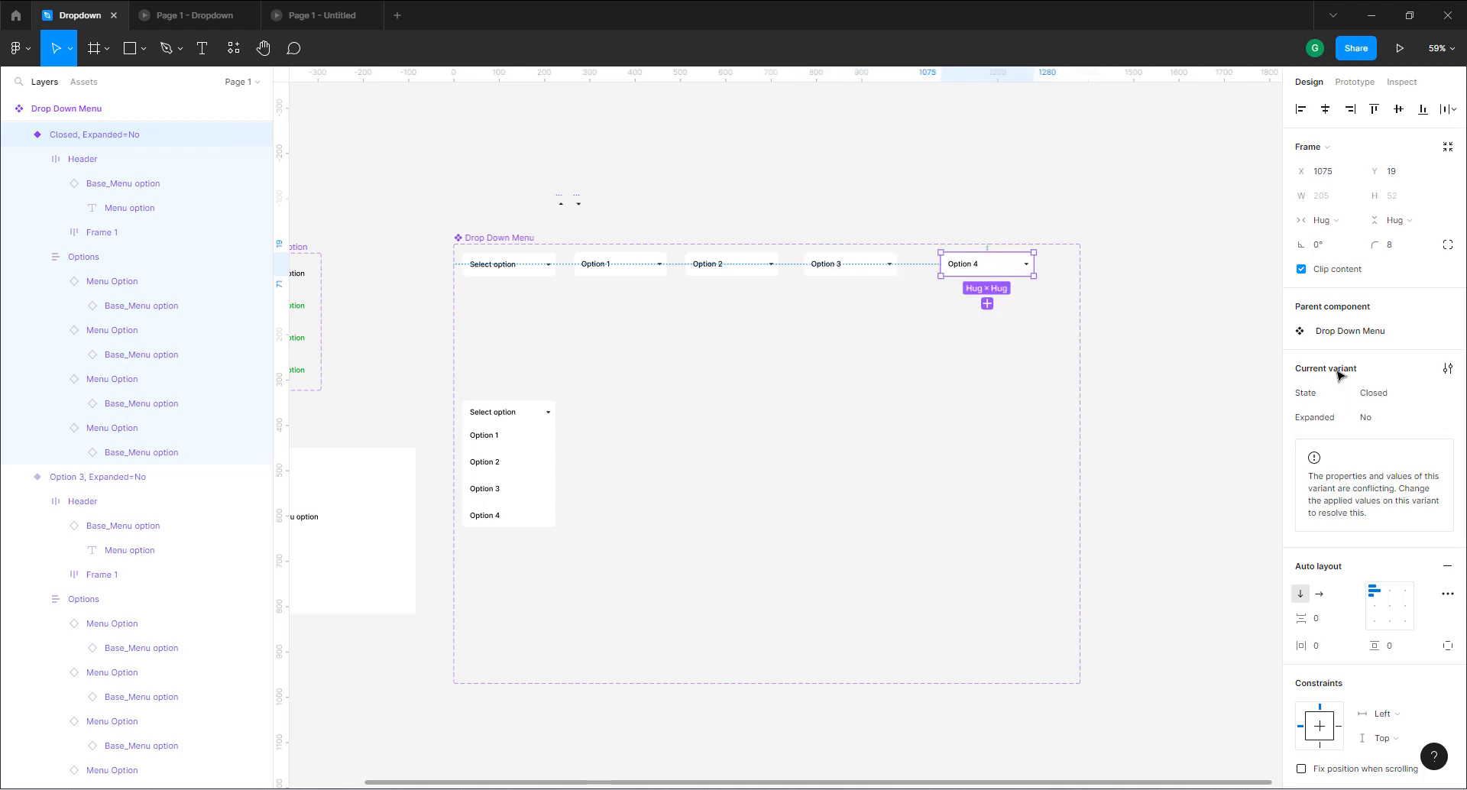
{"action": "left_click", "coordinate": [1396, 398]}
{"action": "type", "text": "Option 1"}
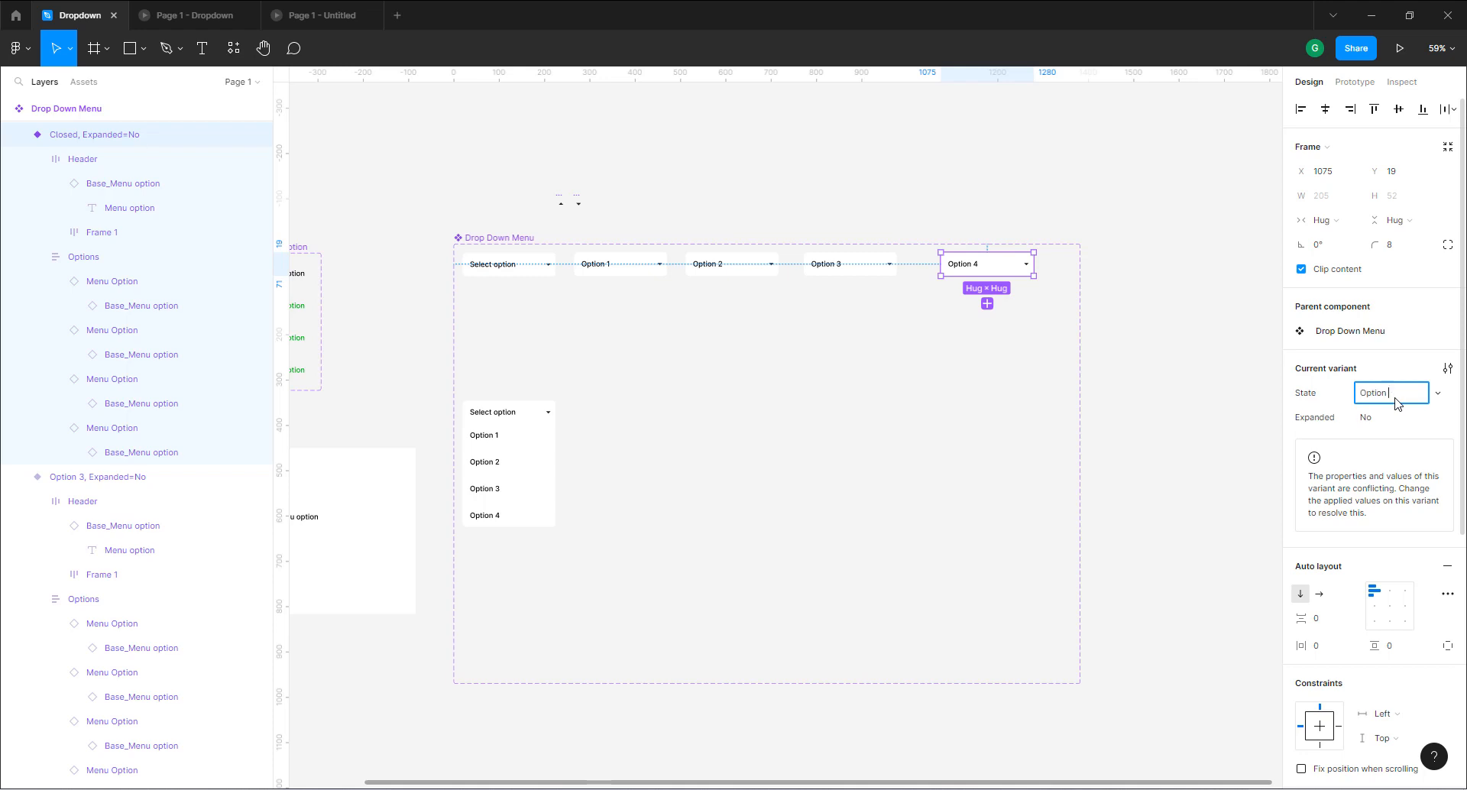
{"action": "type", "text": "4"}
{"action": "left_click", "coordinate": [1153, 241]}
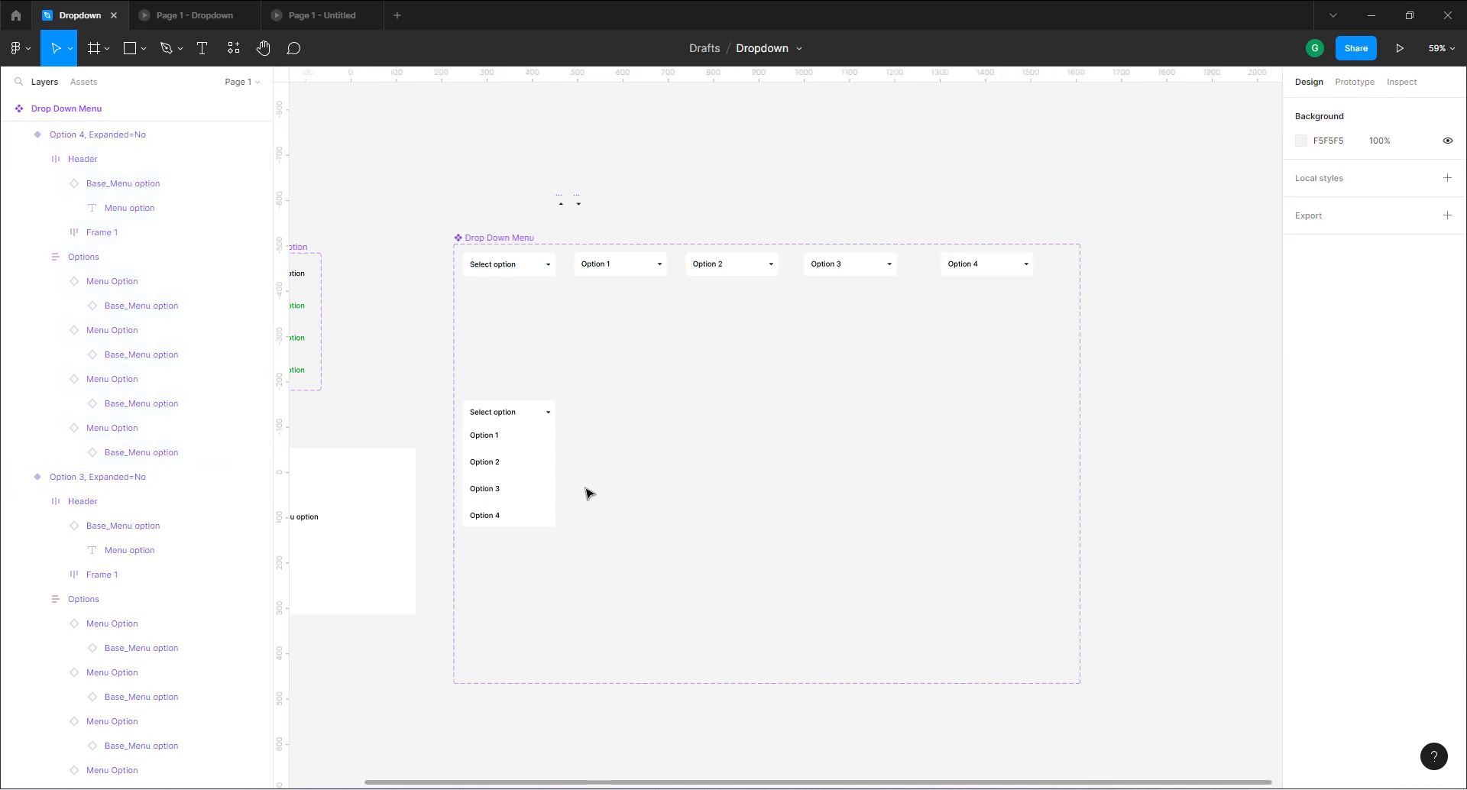
Add a copy of the open variant beneath the closed Option 1 variant and set its State to Option 1.
{"action": "left_click", "coordinate": [511, 472]}
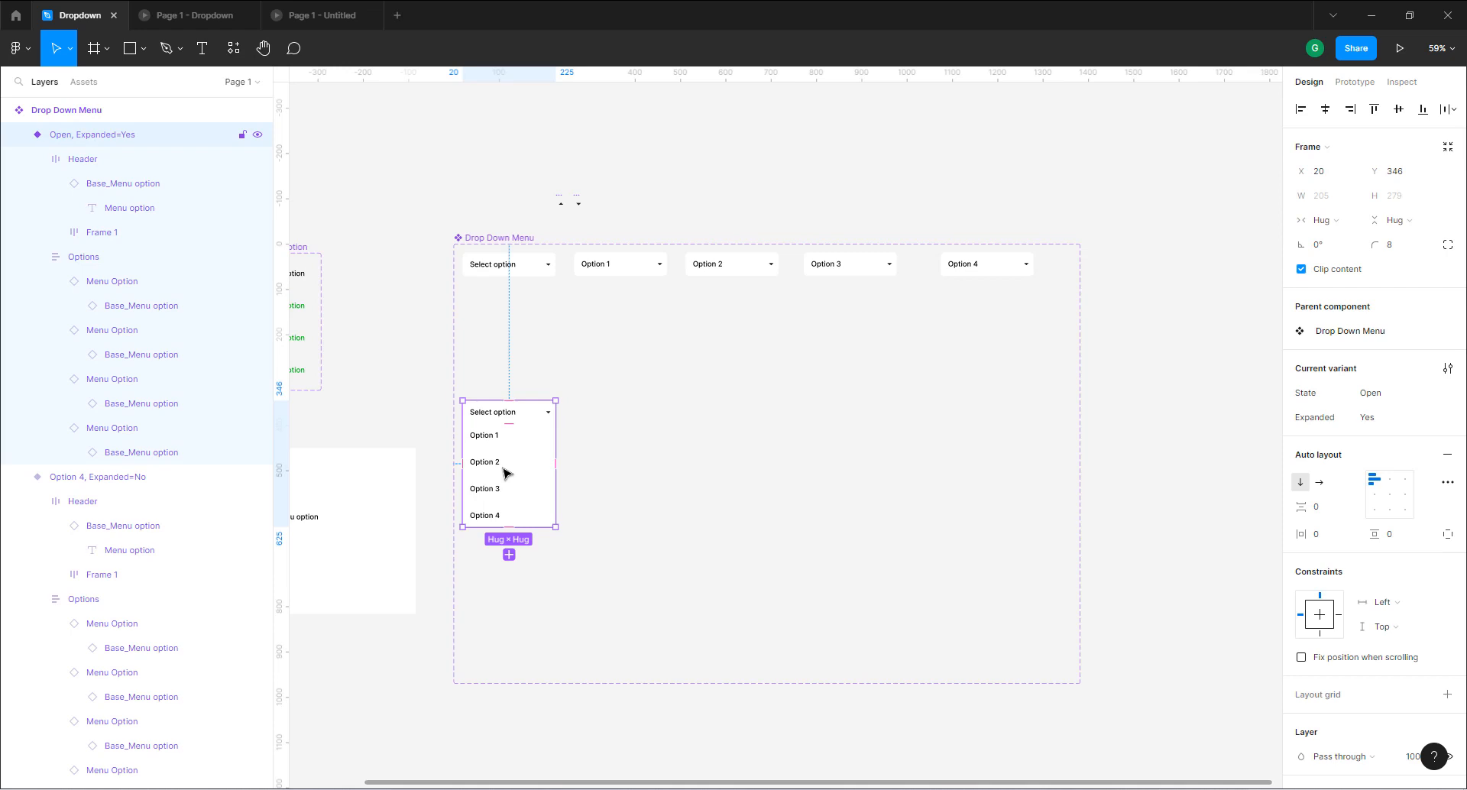
{"action": "left_click", "coordinate": [509, 555]}
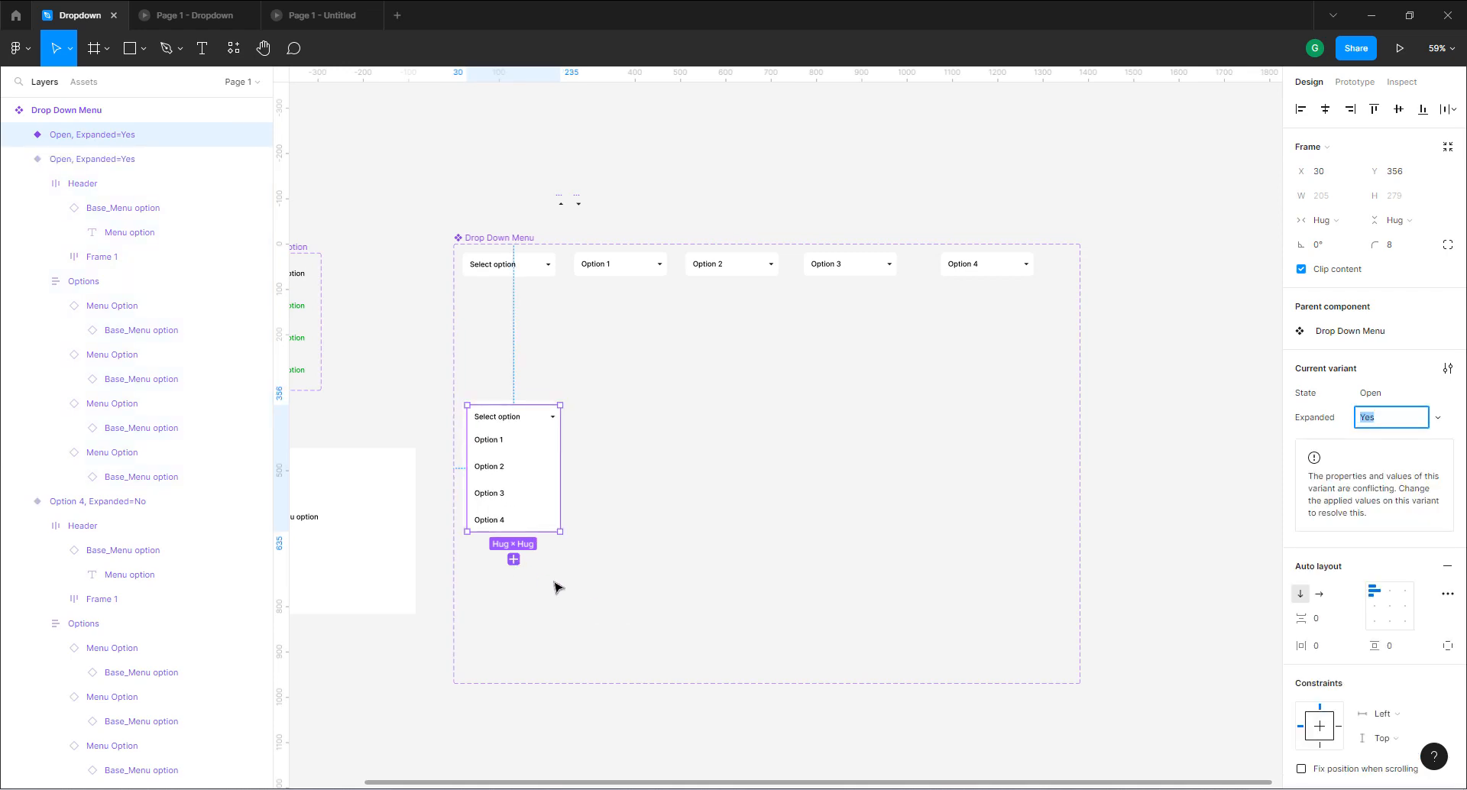
{"action": "left_click_drag", "start_coordinate": [491, 434], "coordinate": [632, 436]}
{"action": "left_click", "coordinate": [1382, 394]}
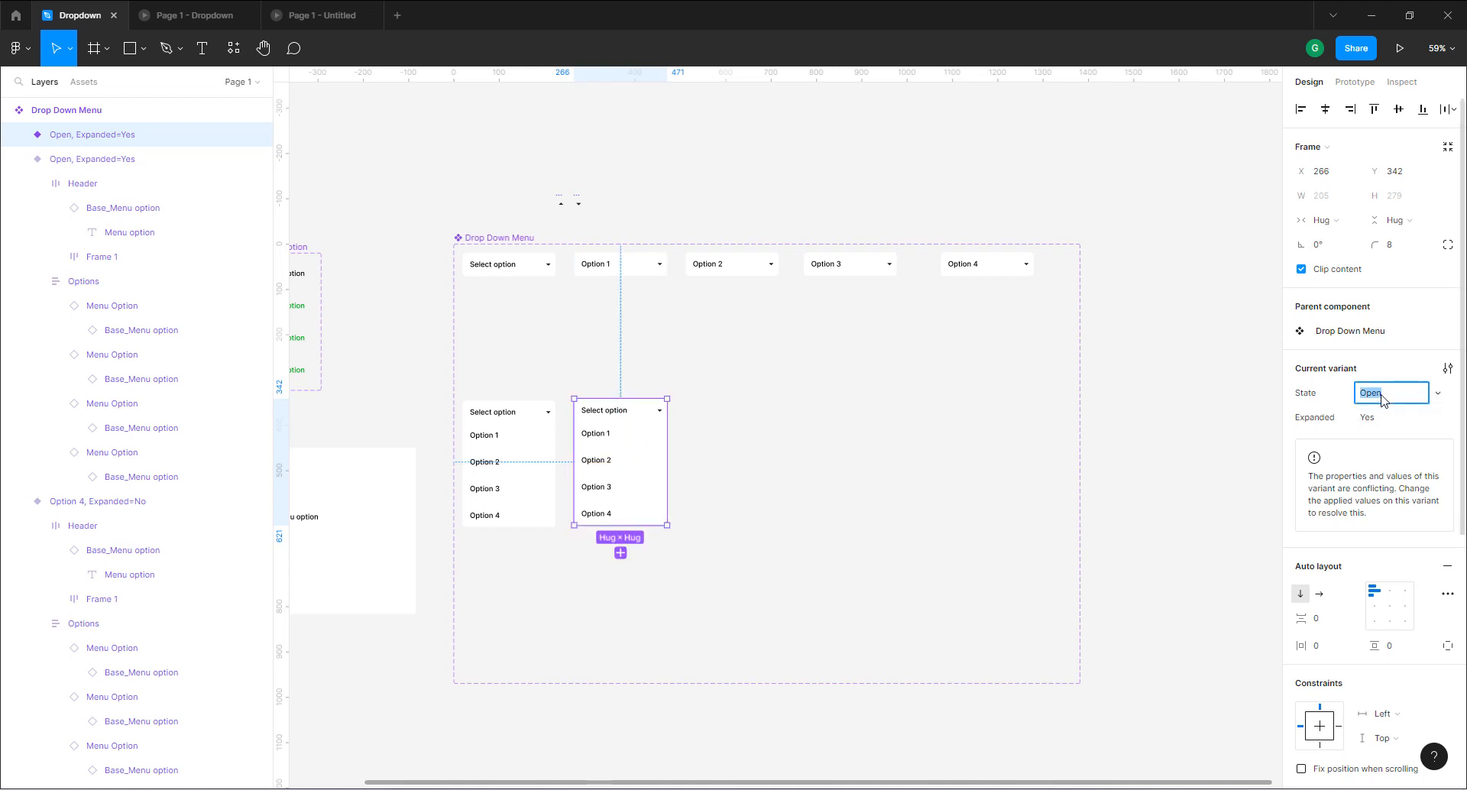
{"action": "type", "text": "Option 1"}
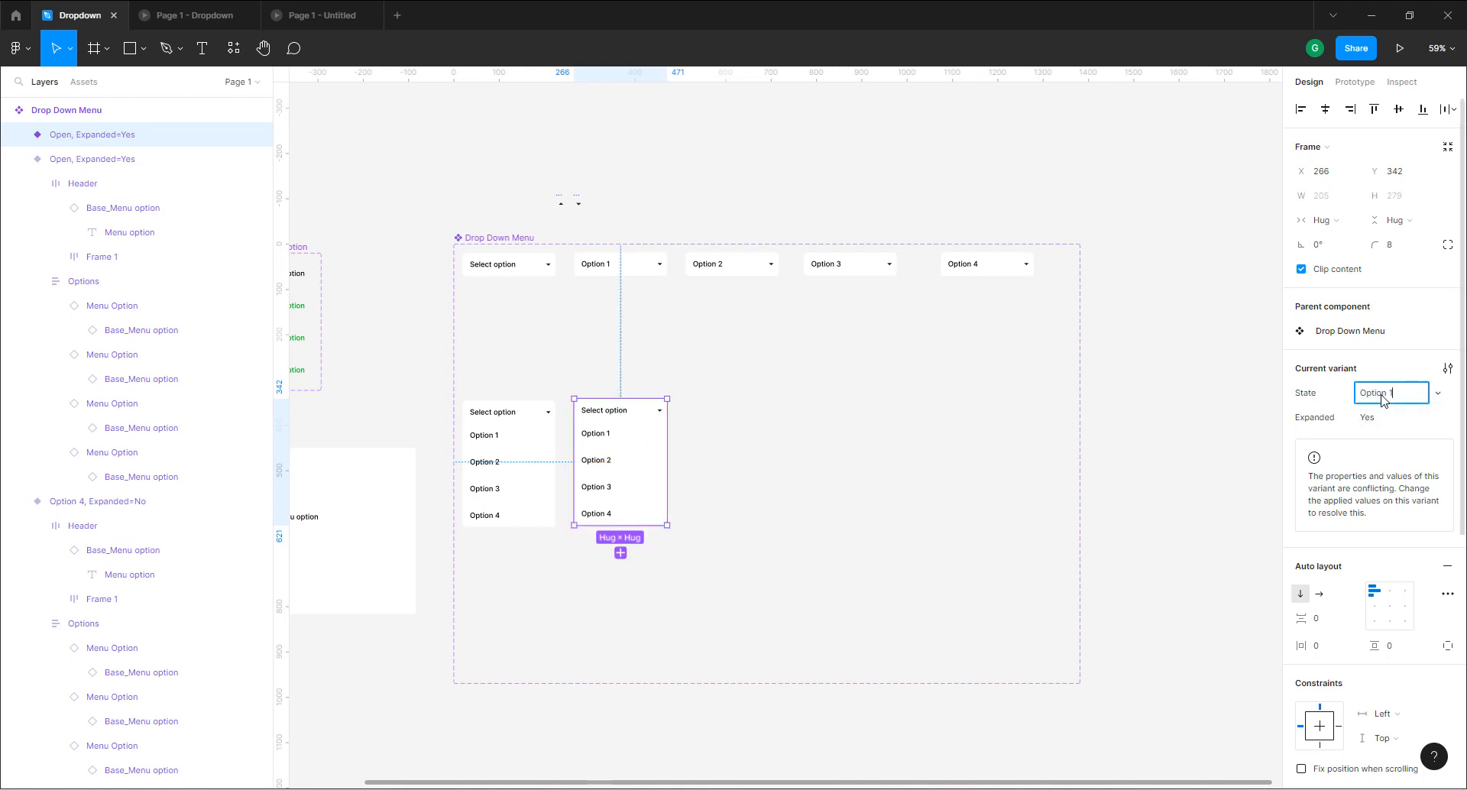
Change the header text of the copied open variant to Option 1 and select the whole variant.
{"action": "left_click", "coordinate": [610, 415], "text": "ctrl"}
{"action": "double_click", "coordinate": [609, 413]}
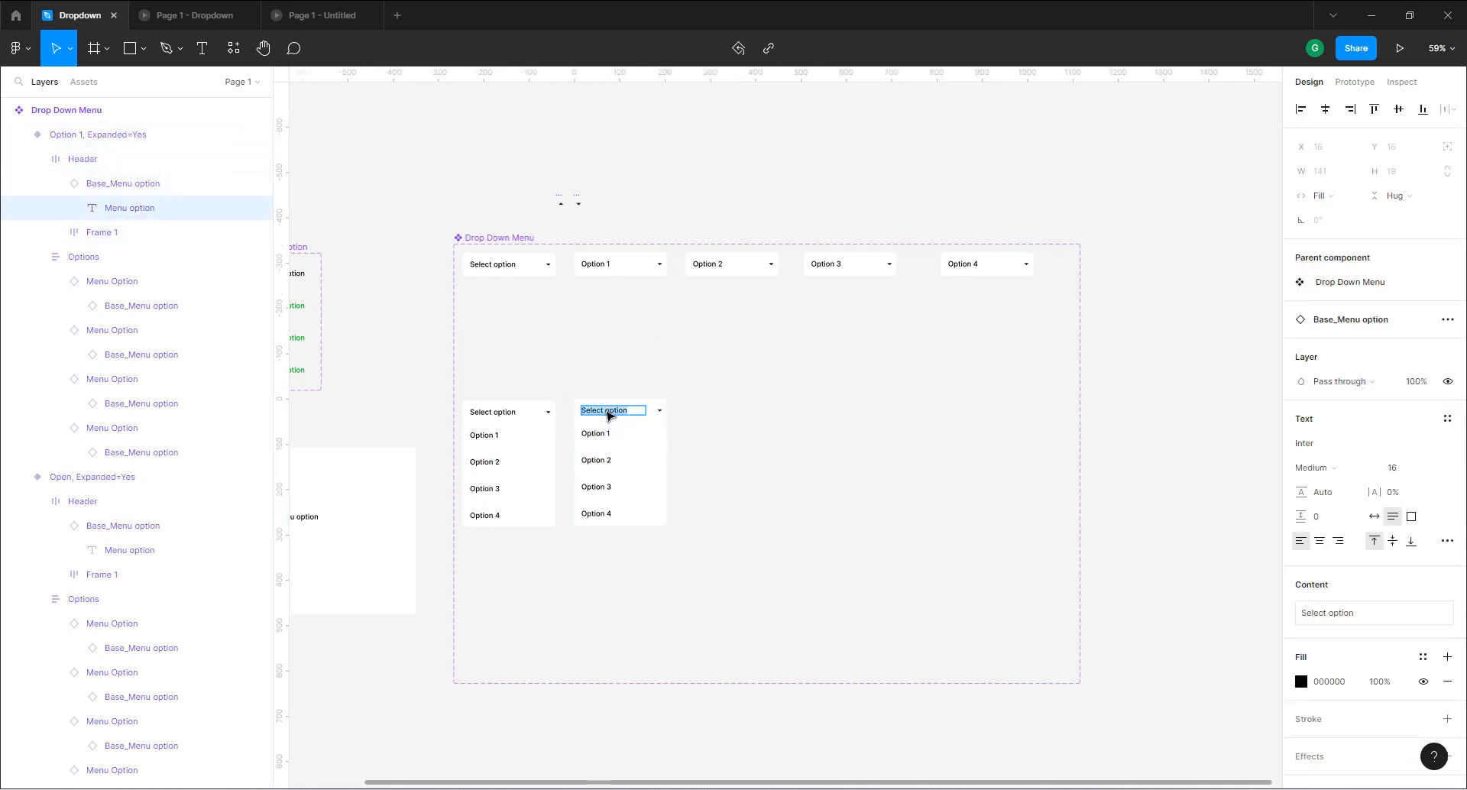
{"action": "key", "text": "ctrl+v"}
{"action": "left_click", "coordinate": [846, 506]}
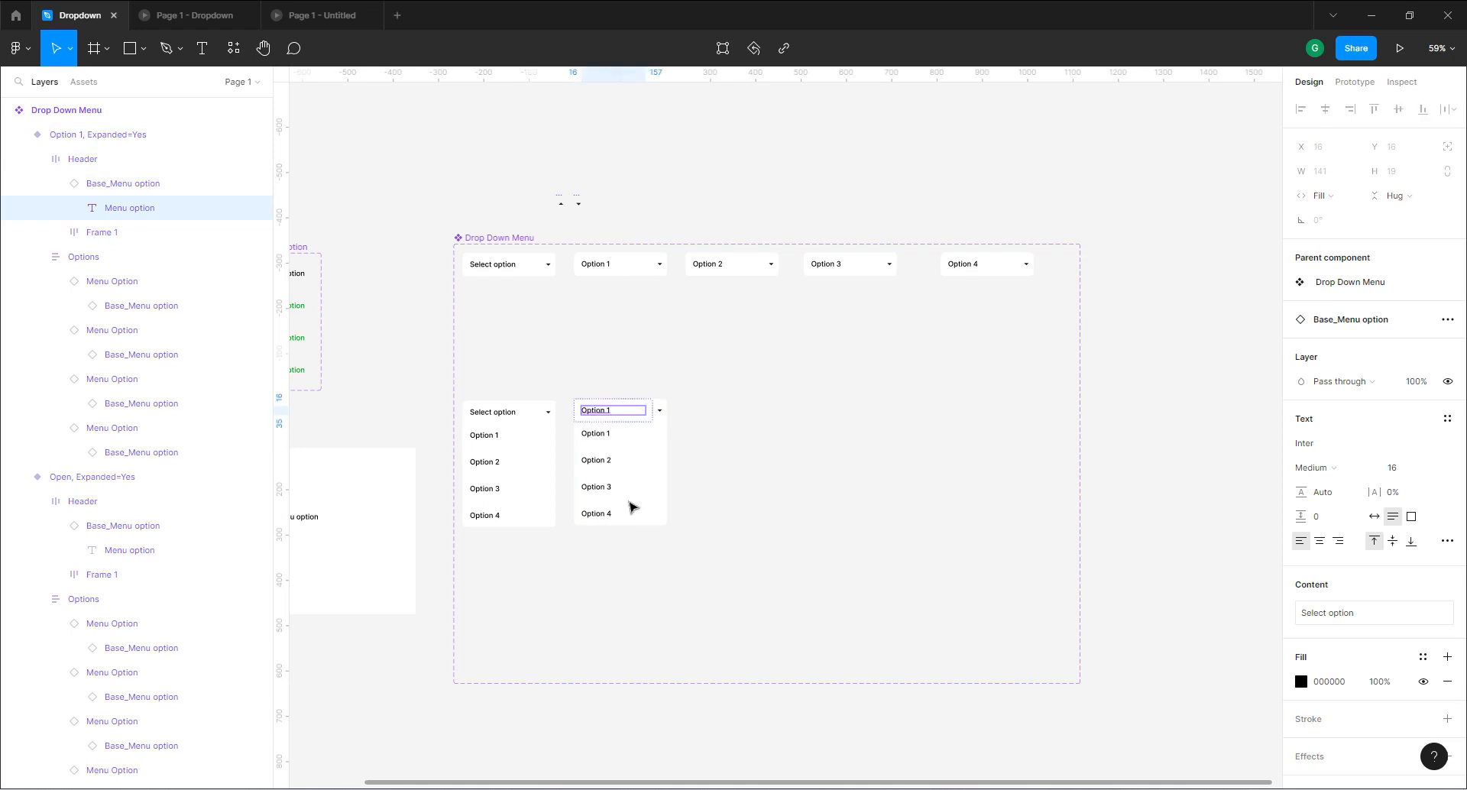
{"action": "left_click", "coordinate": [627, 492]}
{"action": "left_click", "coordinate": [747, 442]}
{"action": "left_click", "coordinate": [622, 429]}
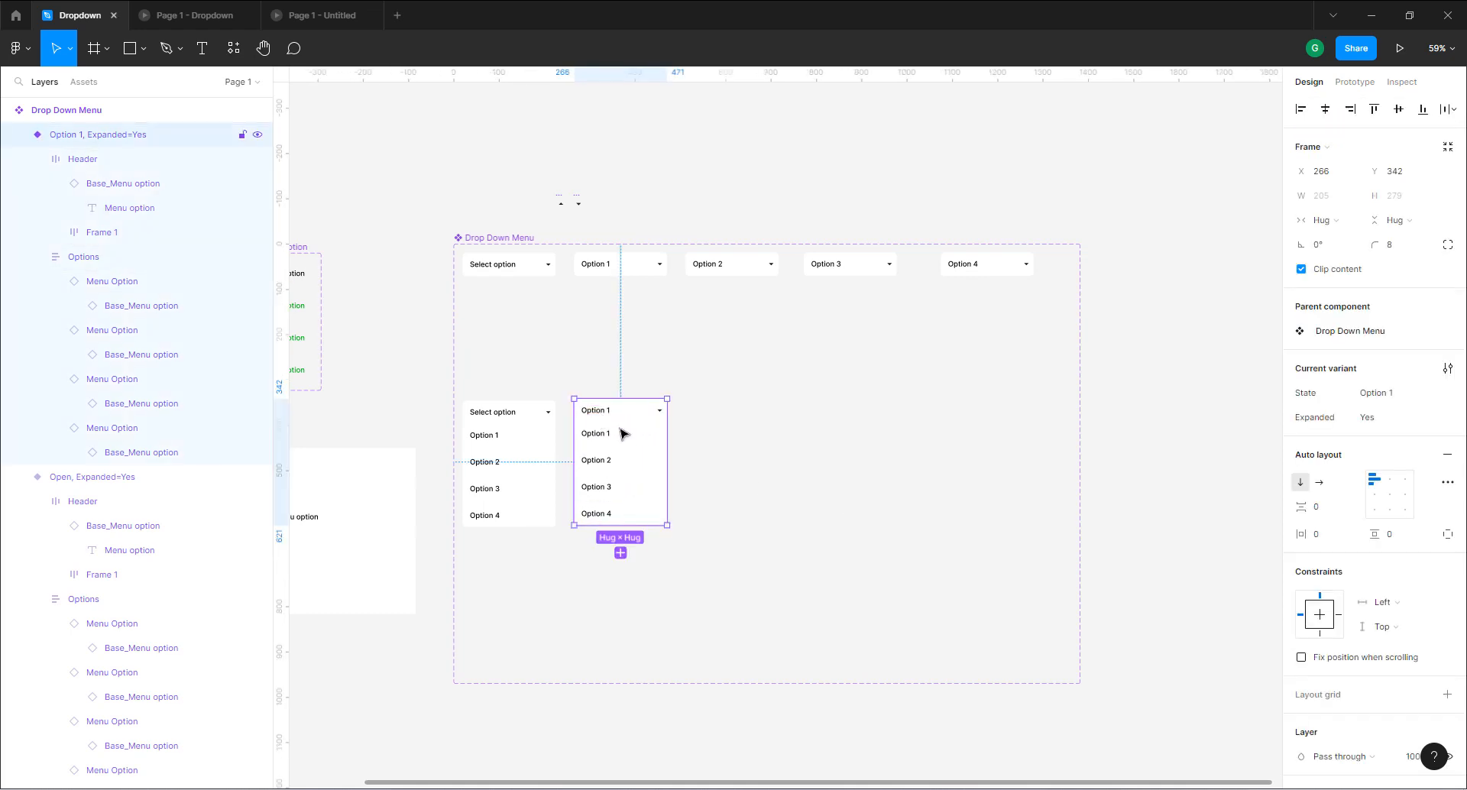
Add copies of the open Option 1 variant beneath the closed Option 2, 3 and 4 variants and change the first copy's header text to Option 2.
{"action": "left_click_drag", "start_coordinate": [622, 441], "coordinate": [969, 441]}
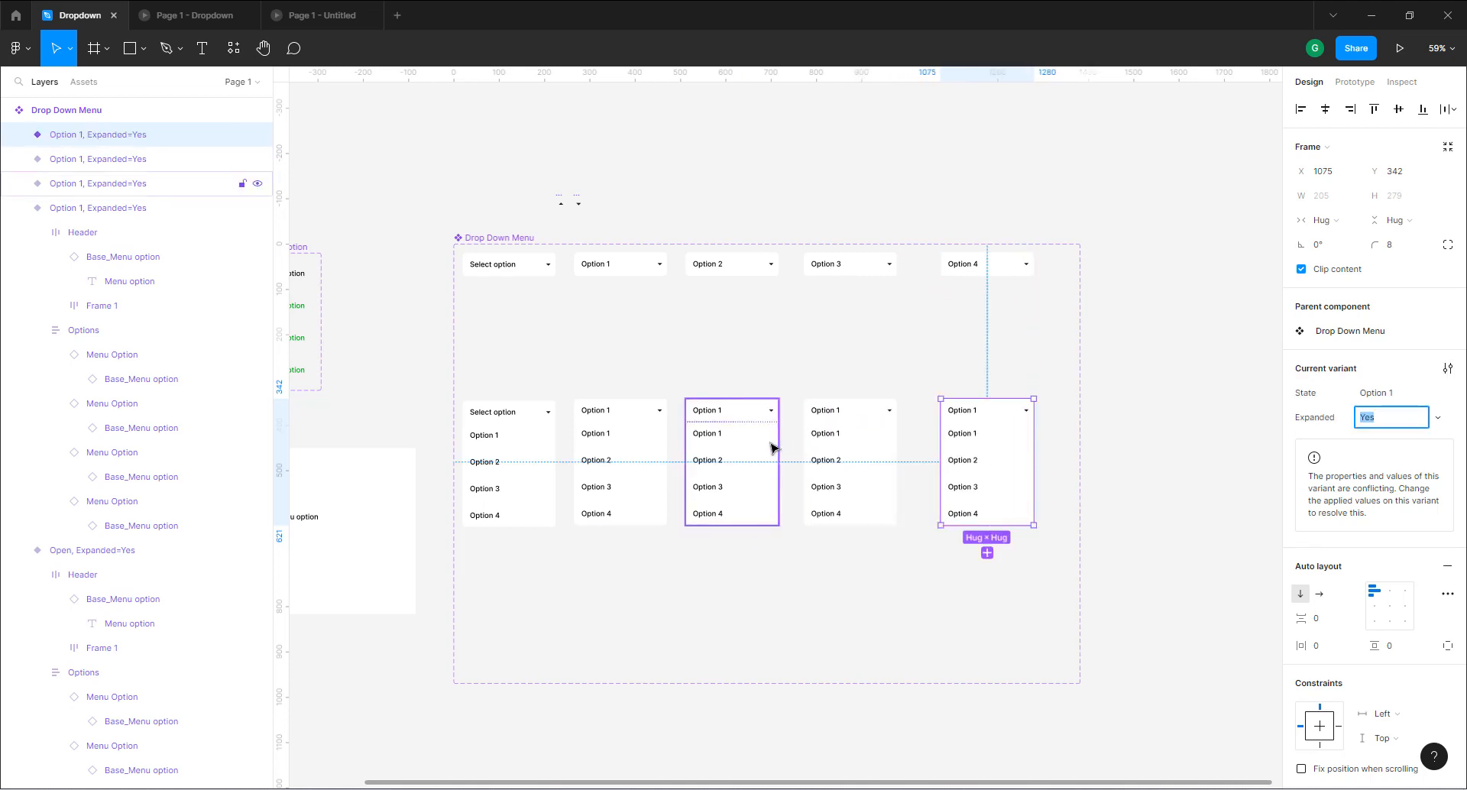
{"action": "left_click", "coordinate": [718, 417]}
{"action": "left_click", "coordinate": [717, 413], "text": "ctrl"}
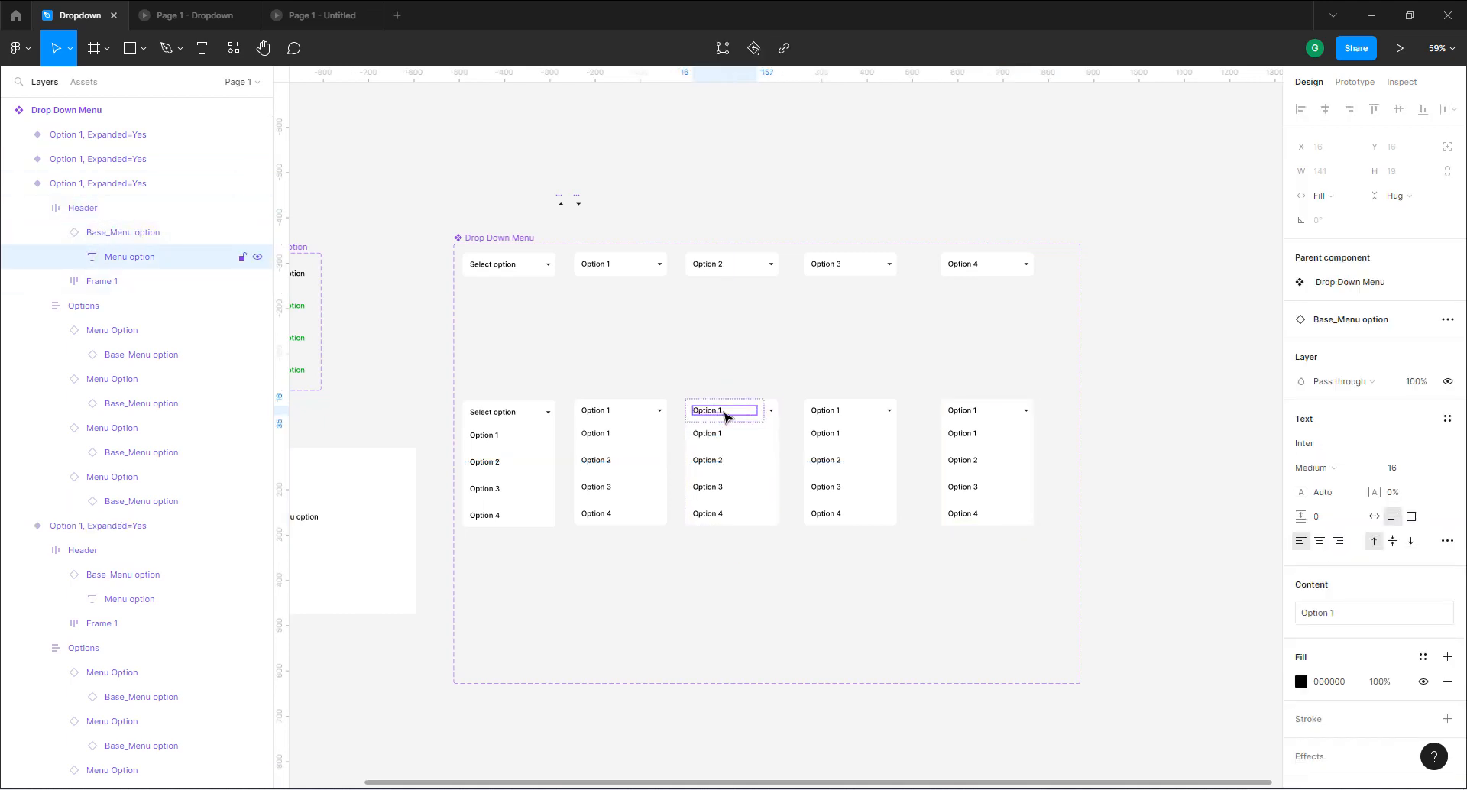
{"action": "left_click", "coordinate": [733, 412], "text": "ctrl"}
{"action": "double_click", "coordinate": [732, 415]}
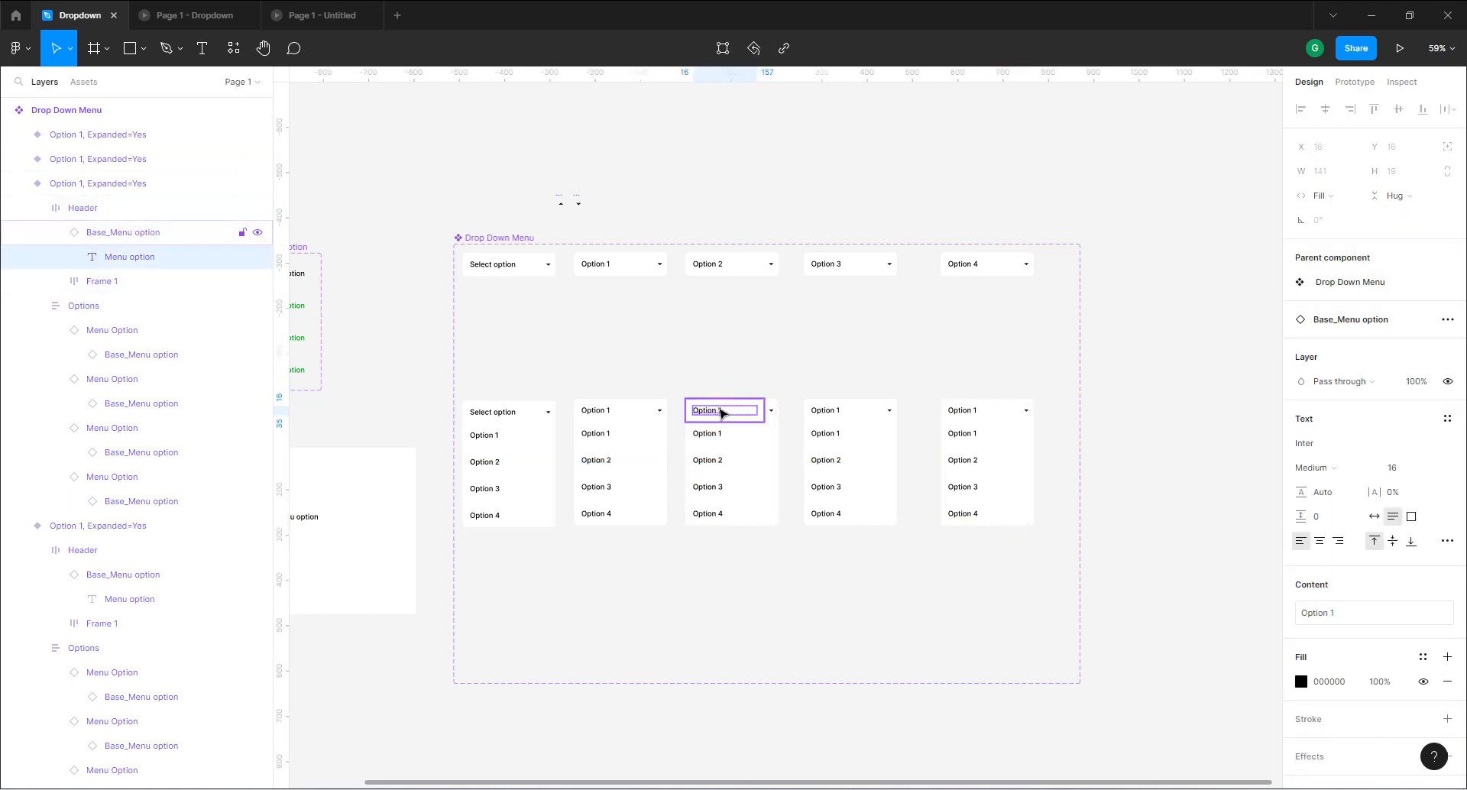
{"action": "double_click", "coordinate": [729, 410]}
{"action": "type", "text": "2"}
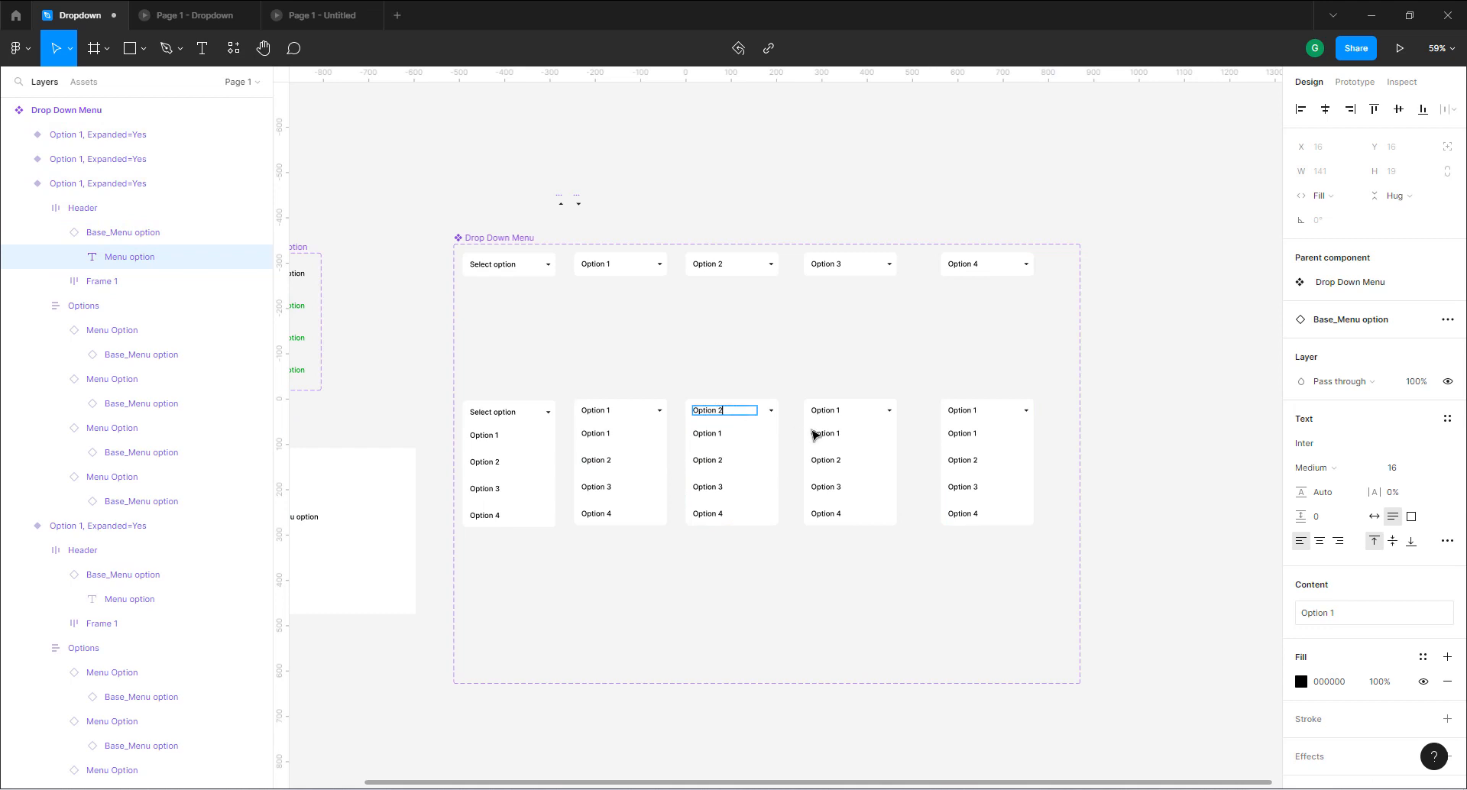
Change the header texts of the remaining two copied open variants to Option 3 and Option 4.
{"action": "double_click", "coordinate": [841, 410]}
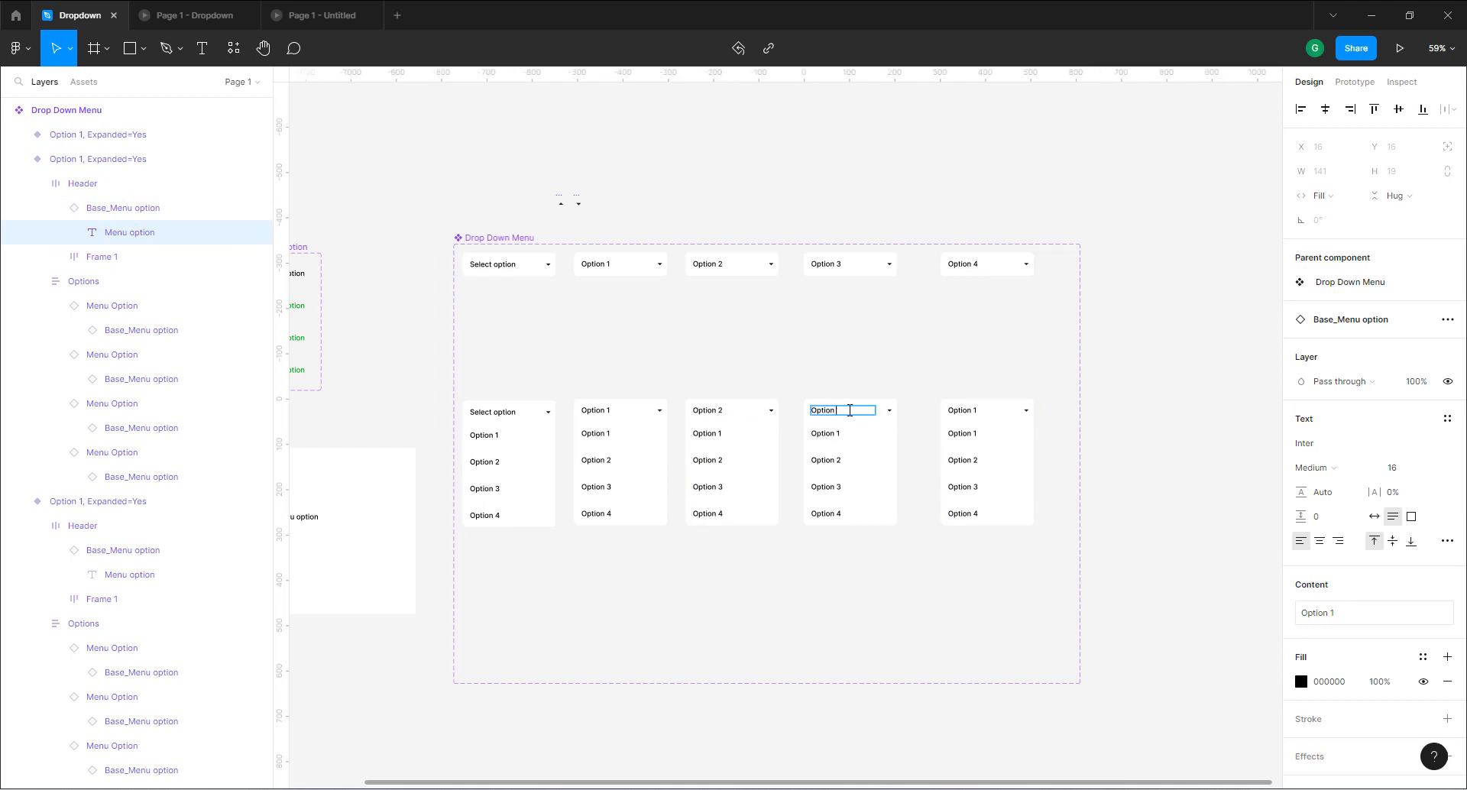
{"action": "type", "text": "3"}
{"action": "double_click", "coordinate": [984, 412]}
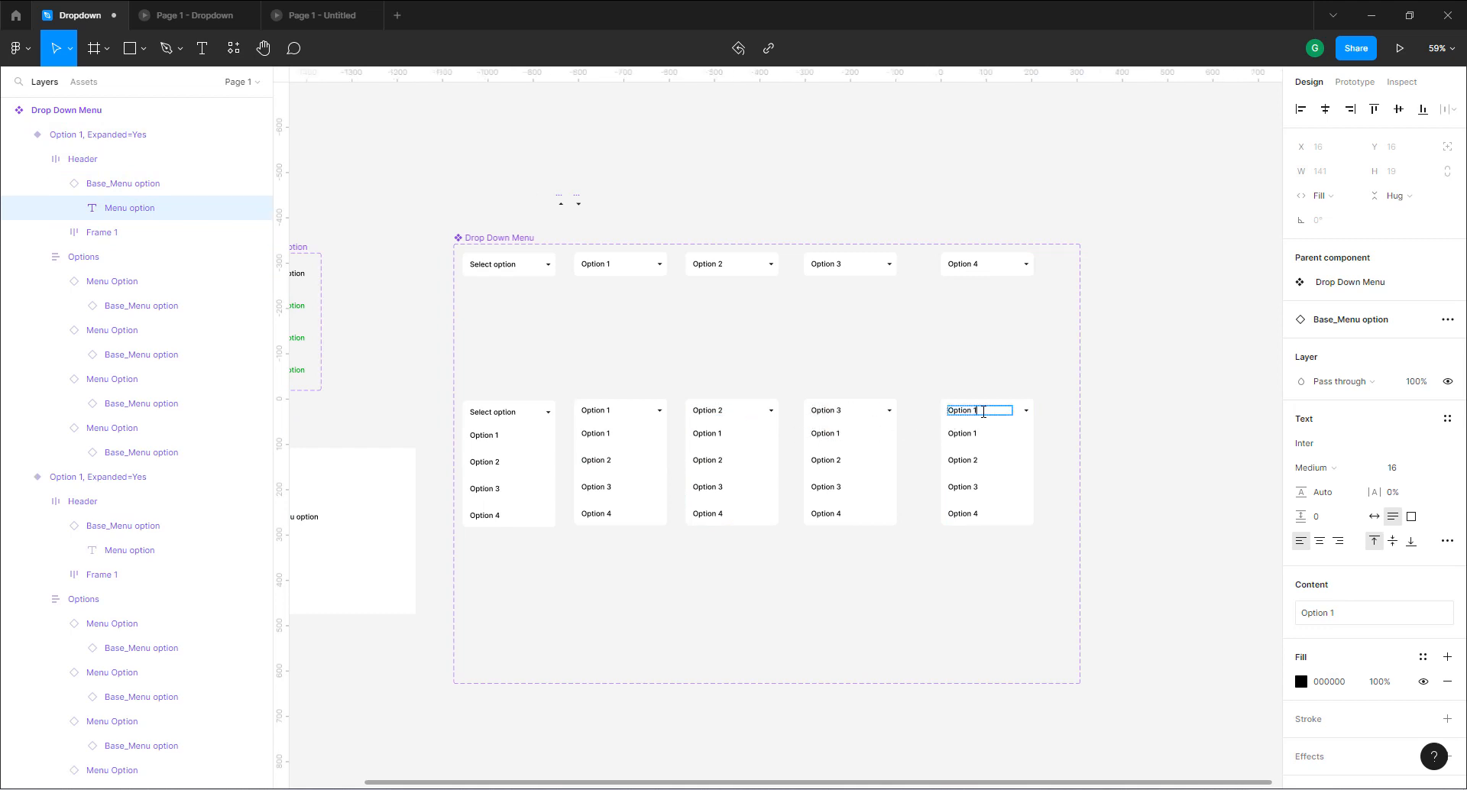
{"action": "type", "text": "4"}
Set the State values of the open variants headed Option 2 and Option 3 to match their header texts.
{"action": "left_click", "coordinate": [649, 460]}
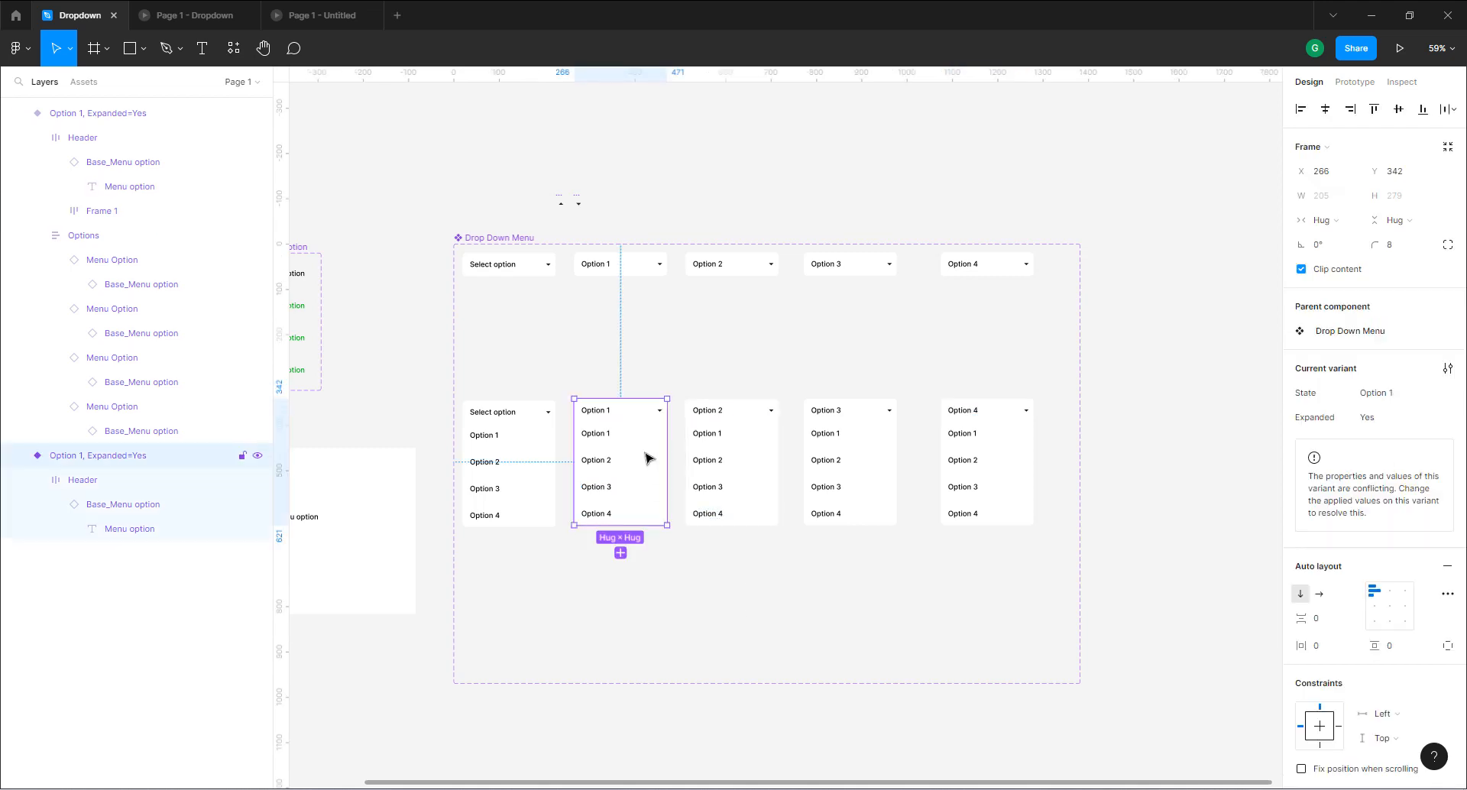
{"action": "left_click", "coordinate": [757, 479]}
{"action": "left_click", "coordinate": [1401, 396]}
{"action": "left_click", "coordinate": [1402, 398]}
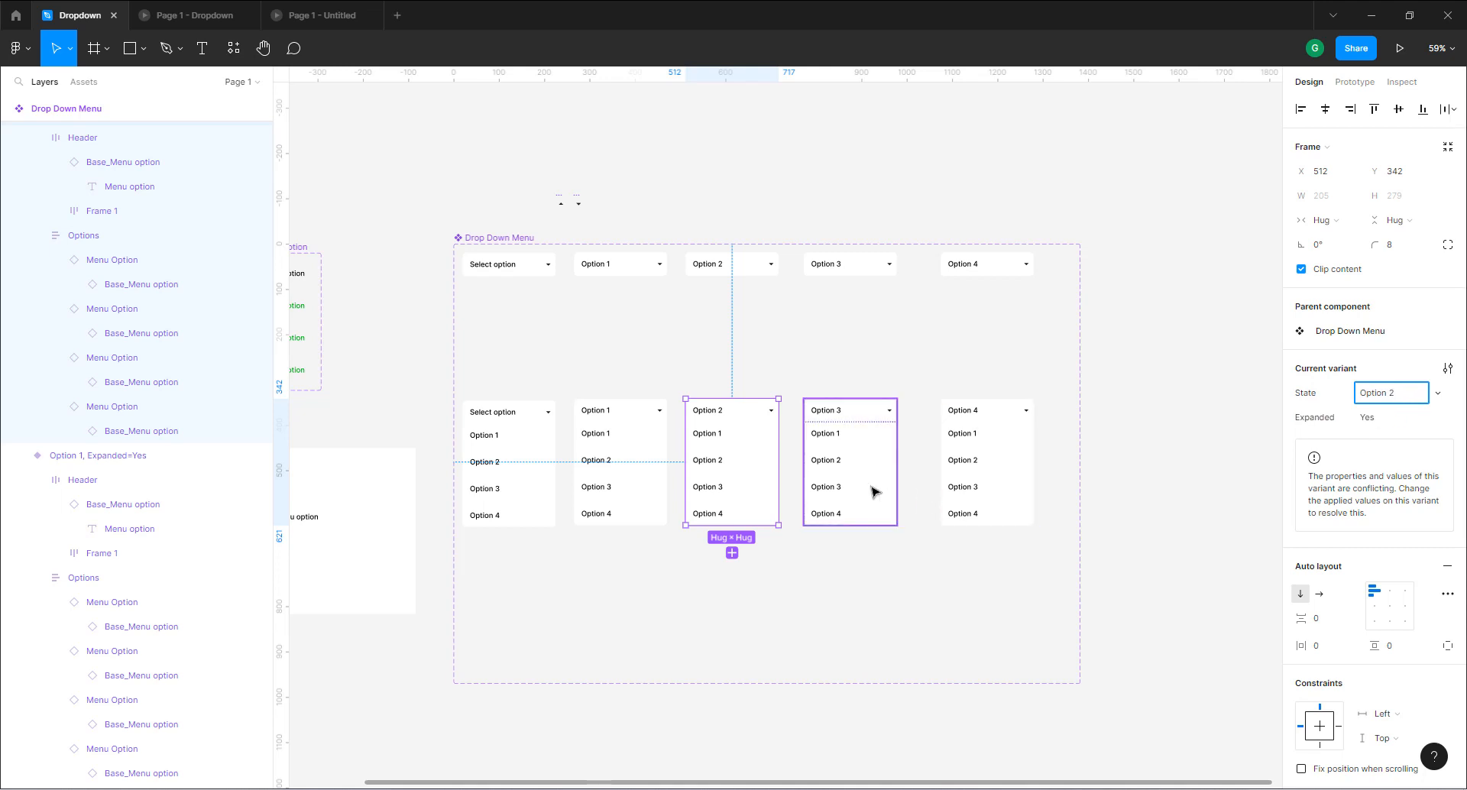
{"action": "left_click", "coordinate": [874, 490]}
{"action": "left_click", "coordinate": [1404, 397]}
{"action": "left_click", "coordinate": [1406, 399]}
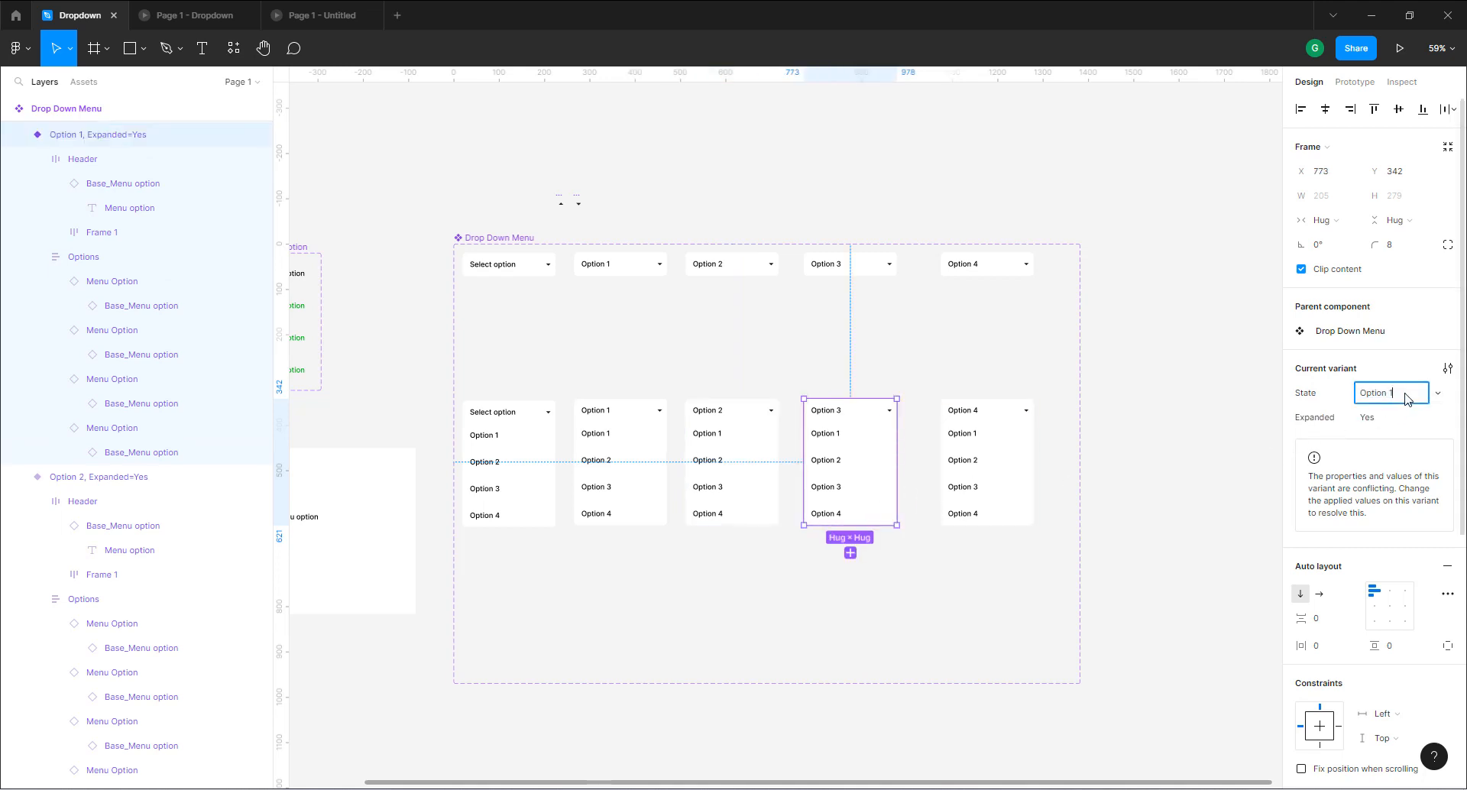
Set the State value of the open variant headed Option 4 to Option 4 and deselect it.
{"action": "left_click", "coordinate": [1006, 484]}
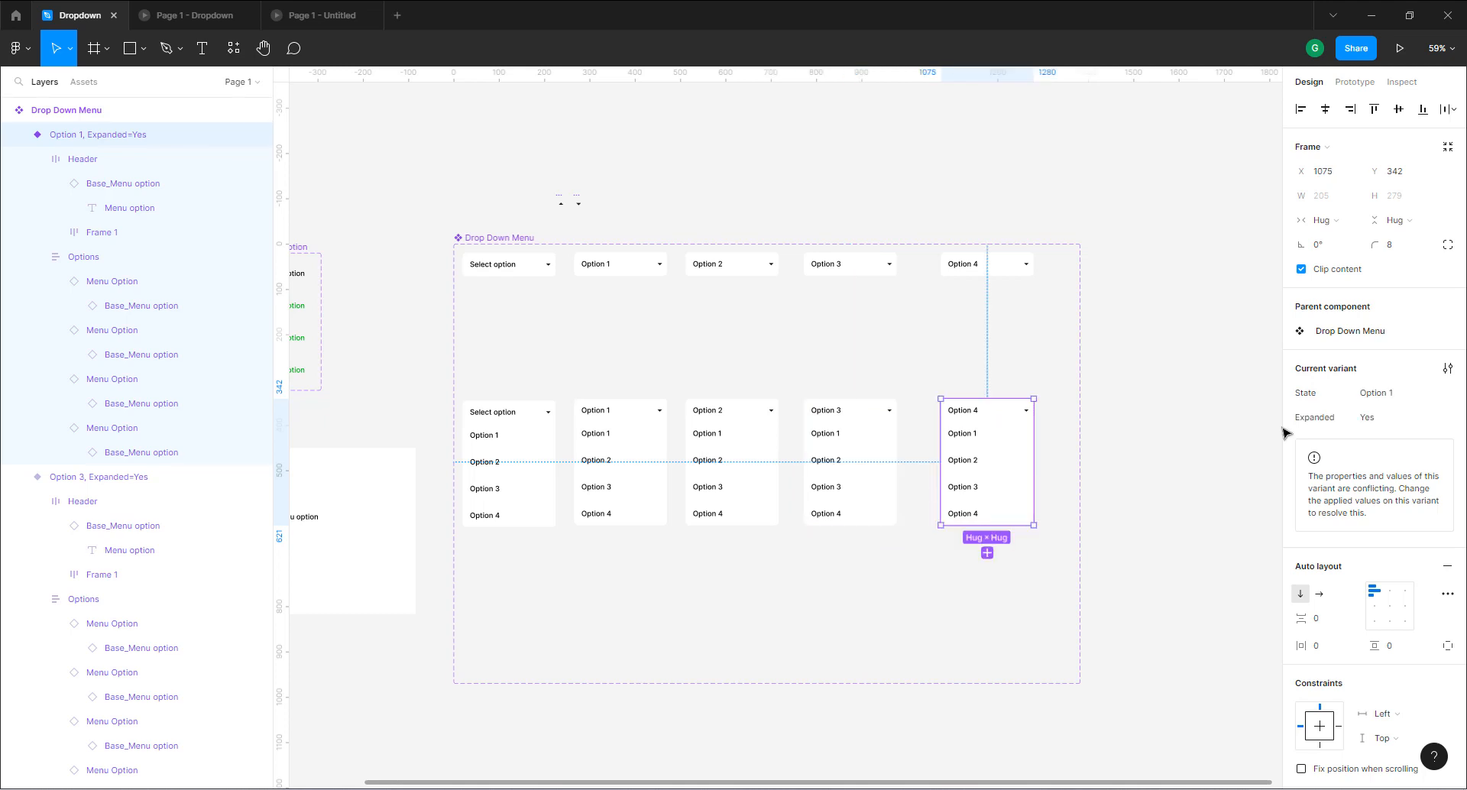
{"action": "left_click", "coordinate": [1414, 397]}
{"action": "left_click", "coordinate": [1406, 398]}
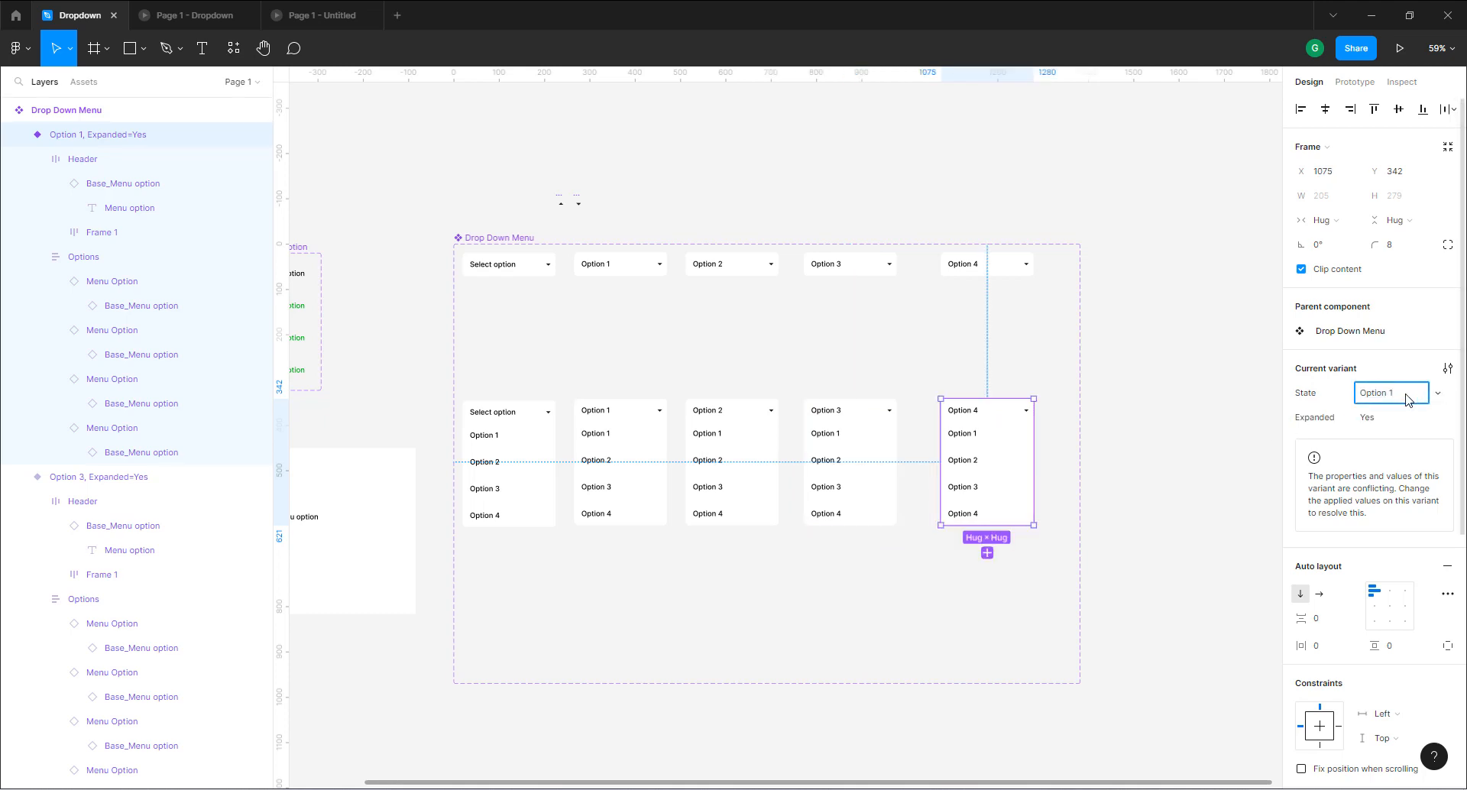
{"action": "type", "text": "4"}
{"action": "left_click", "coordinate": [1160, 426]}
{"action": "left_click", "coordinate": [960, 509]}
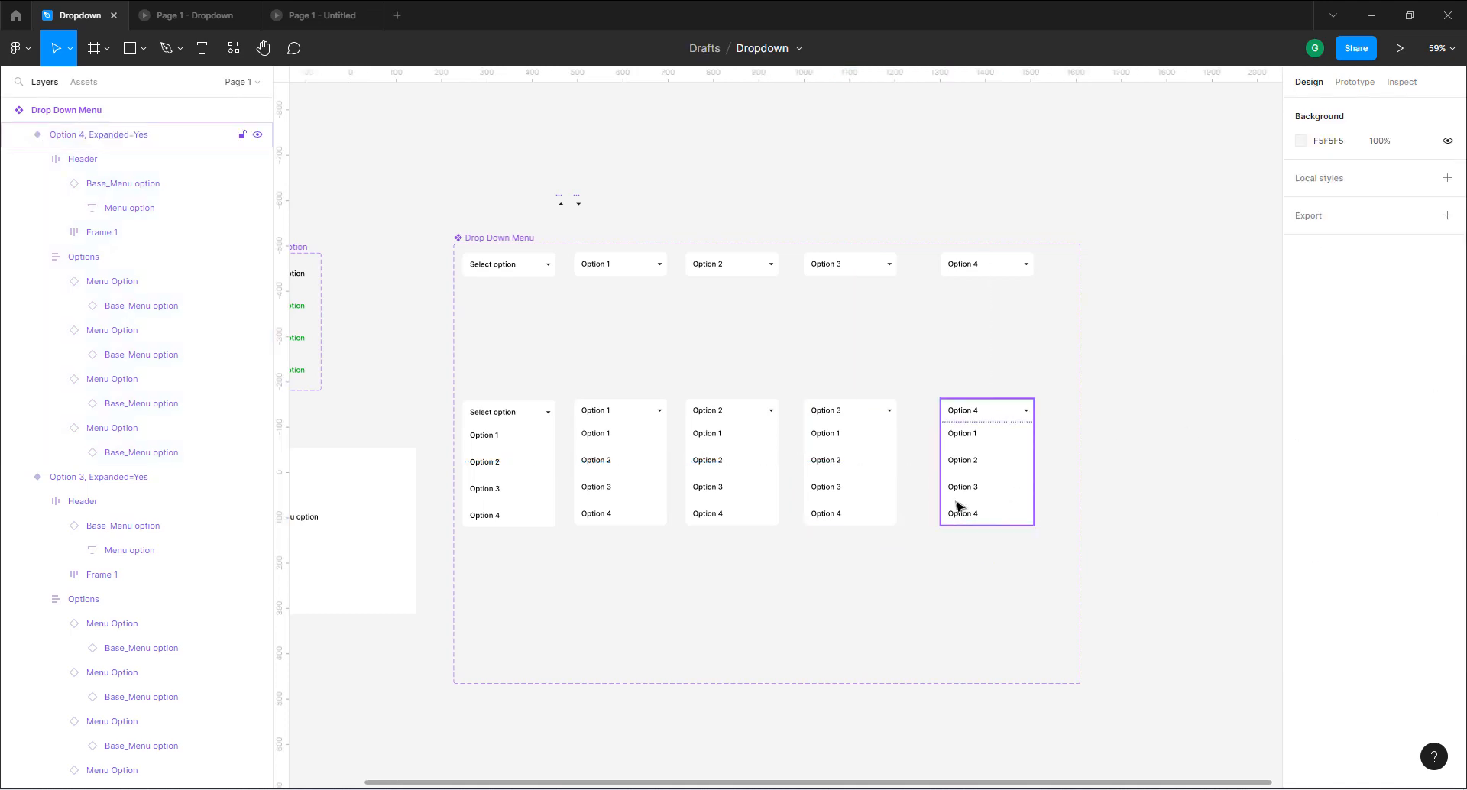
{"action": "left_click", "coordinate": [1160, 392]}
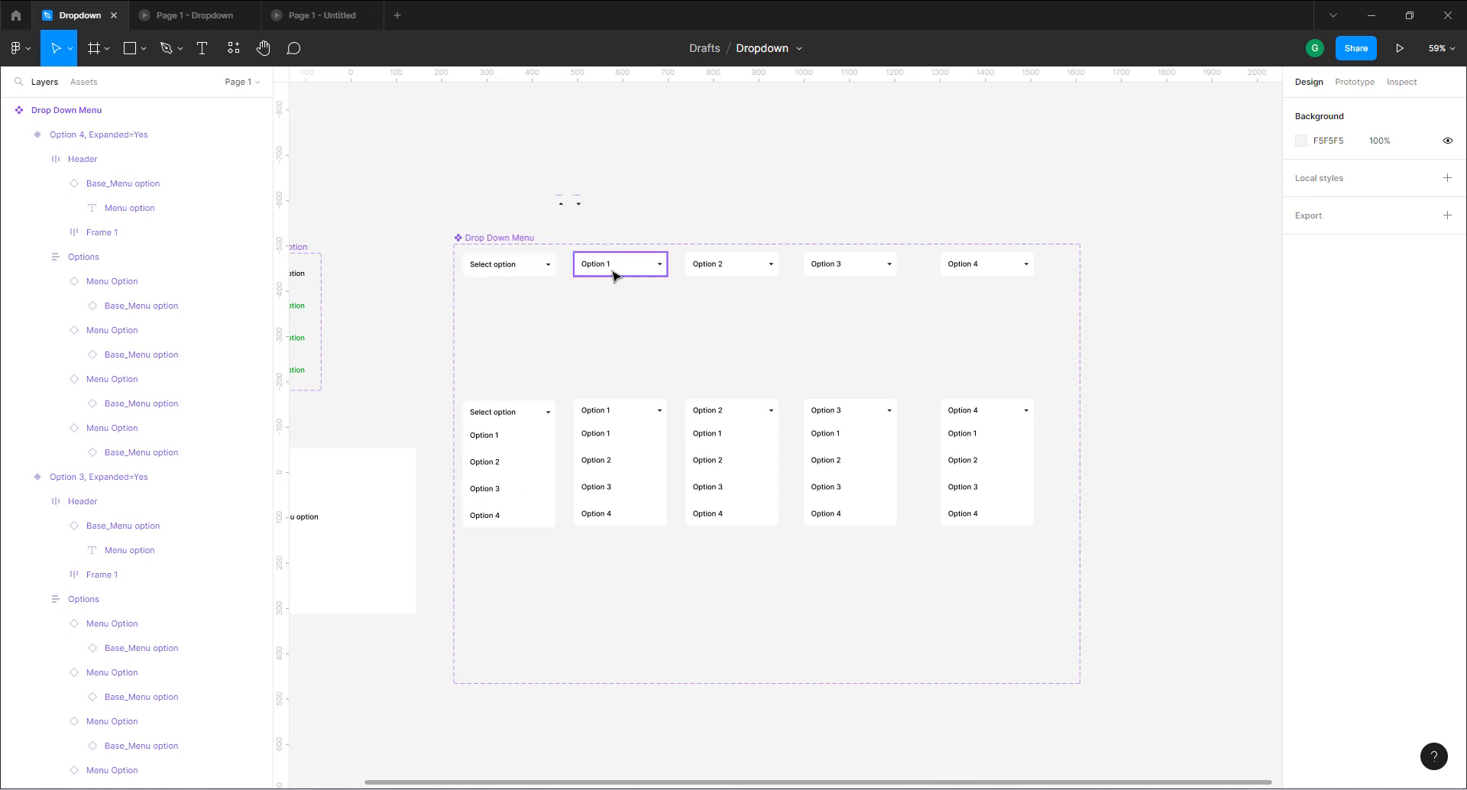
Check the State and Expanded values of the labelled closed and open variants one after another.
{"action": "left_click", "coordinate": [716, 264]}
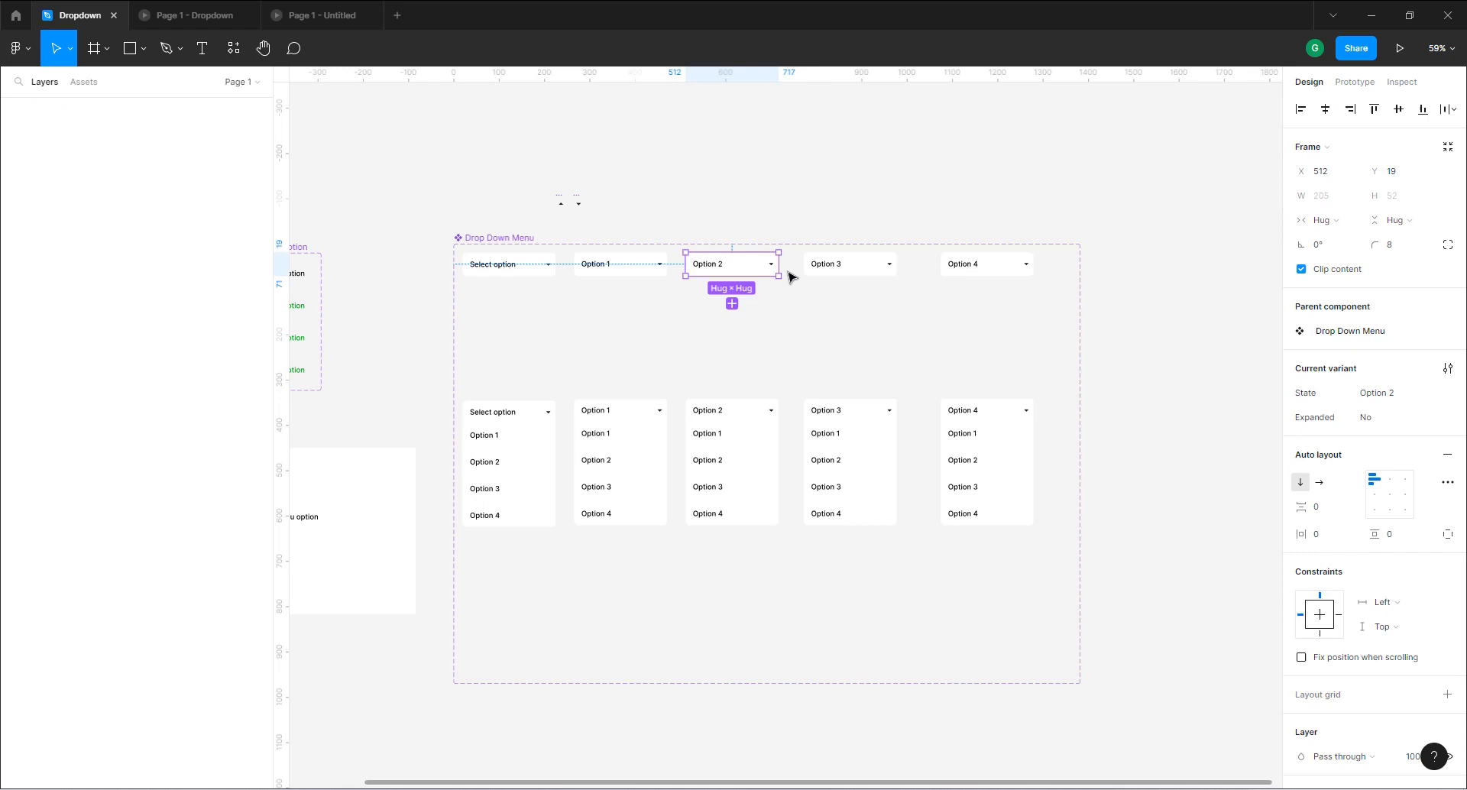
{"action": "left_click", "coordinate": [832, 264]}
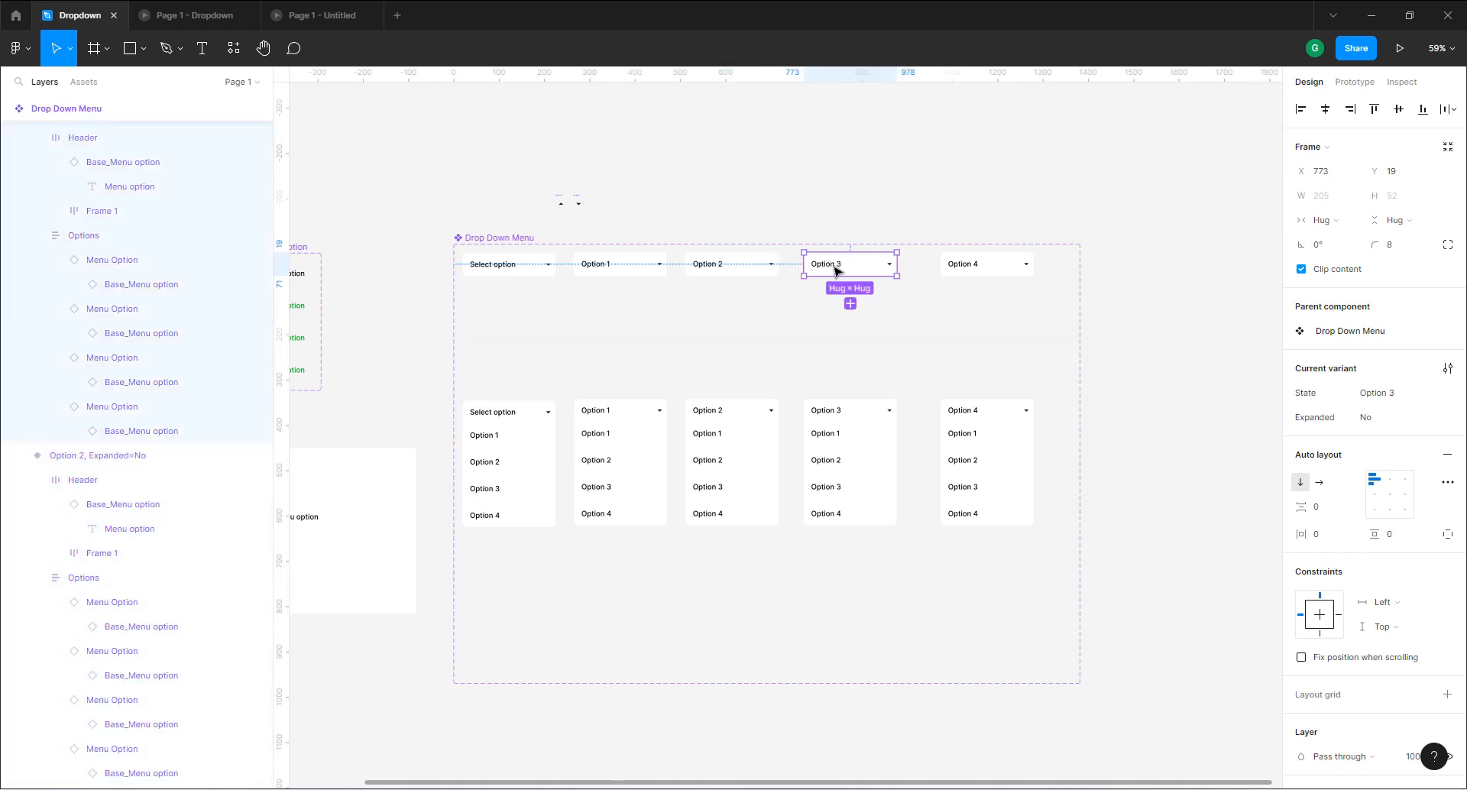
{"action": "left_click", "coordinate": [975, 270]}
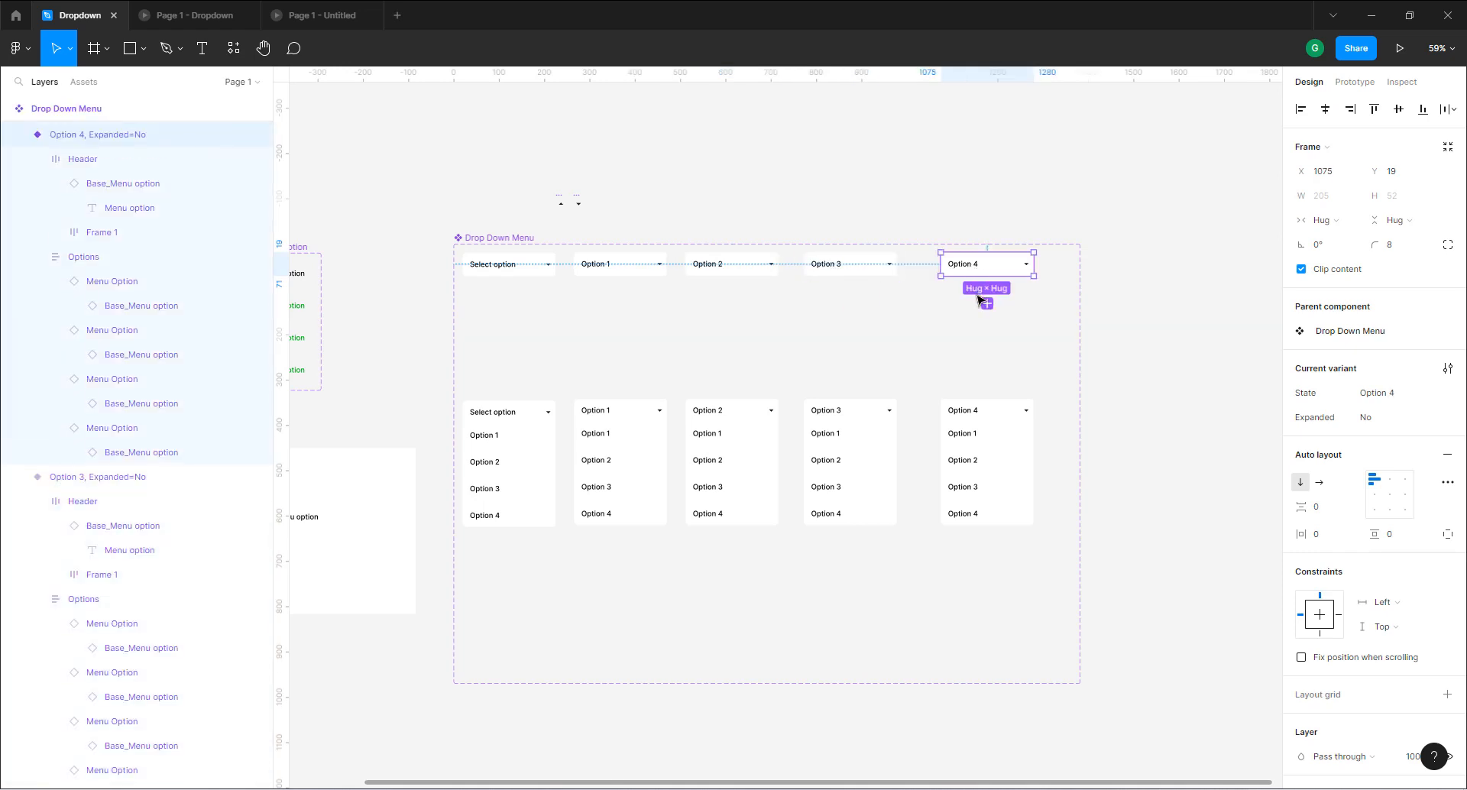
{"action": "left_click", "coordinate": [627, 447]}
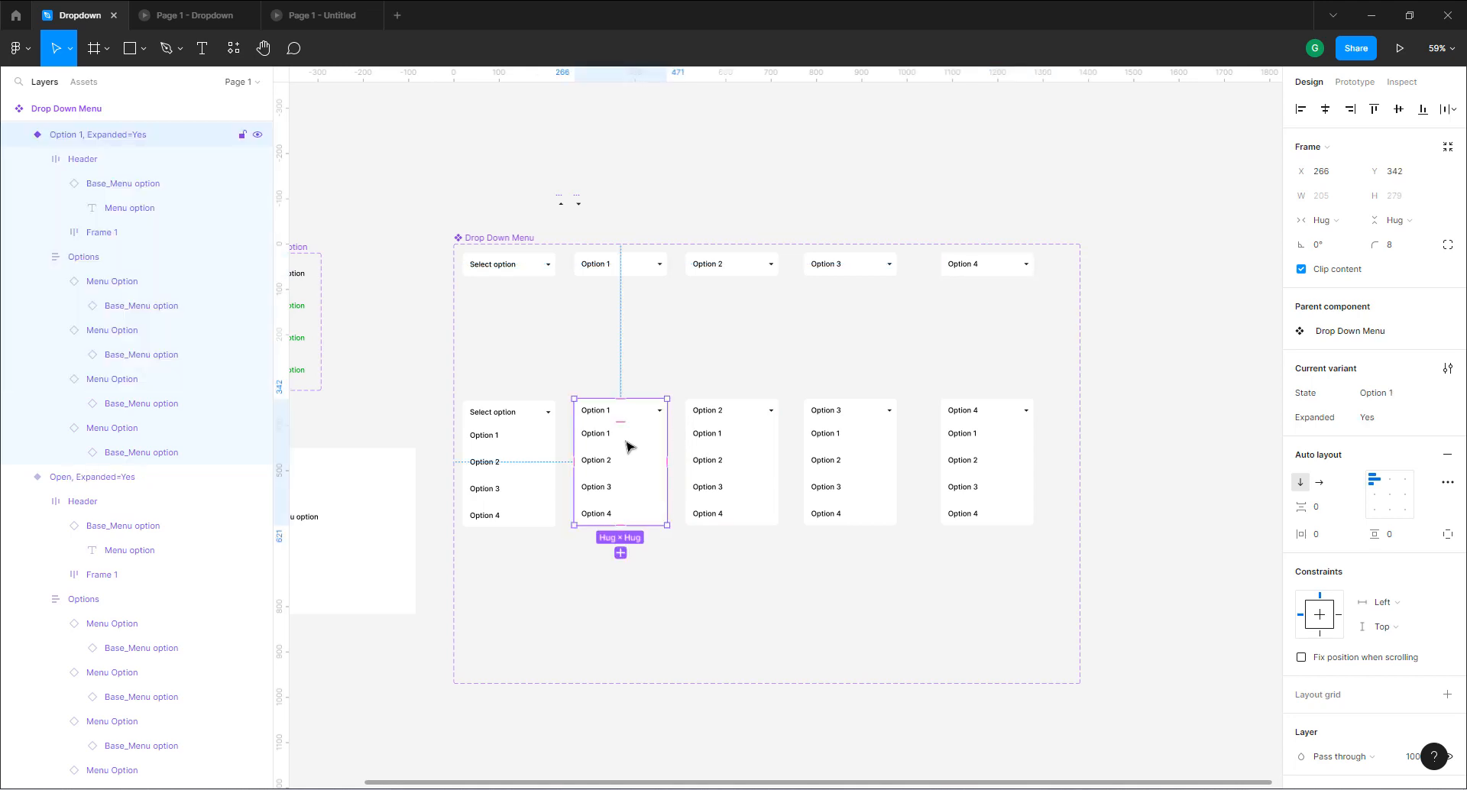
{"action": "left_click", "coordinate": [759, 443]}
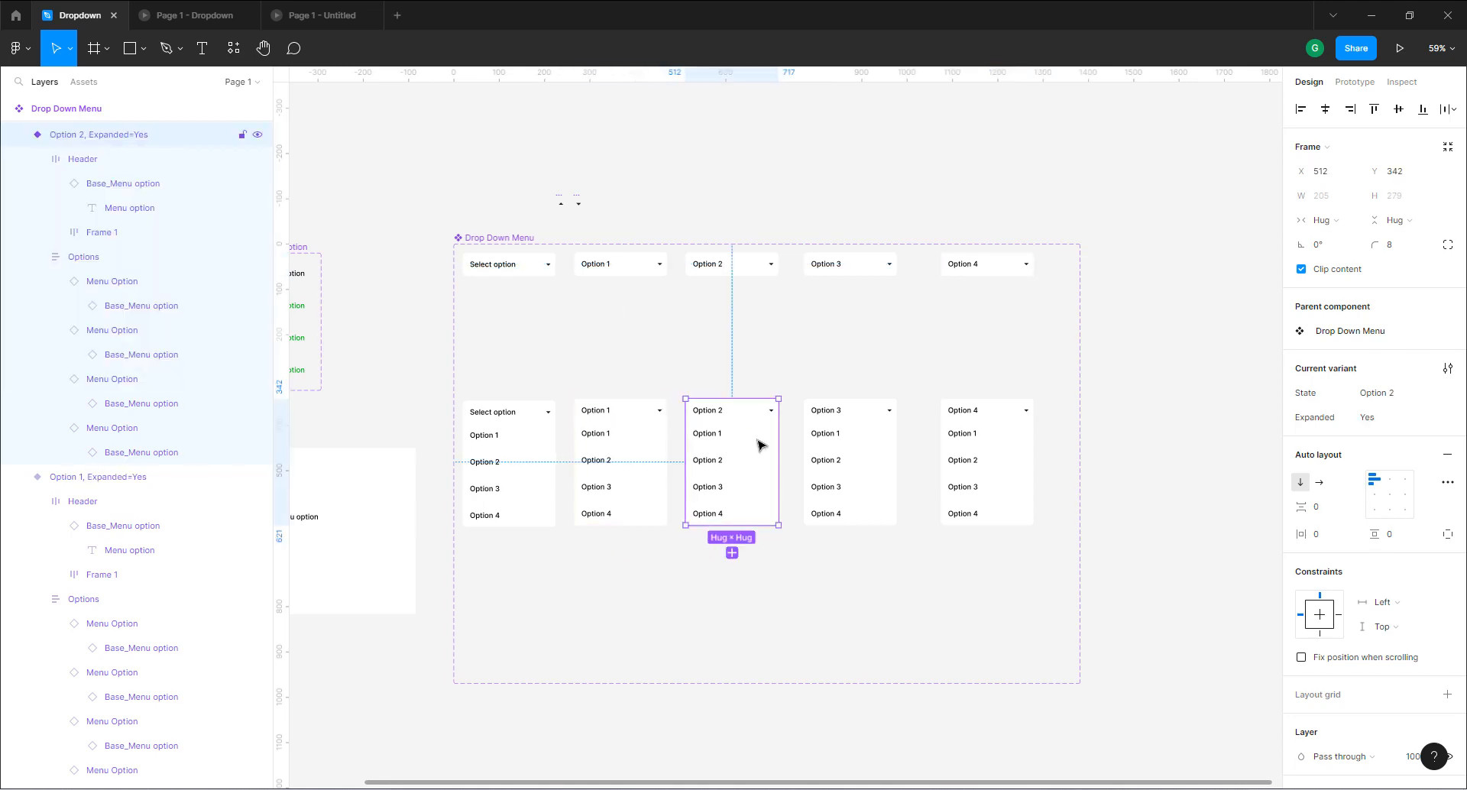
{"action": "left_click", "coordinate": [854, 456]}
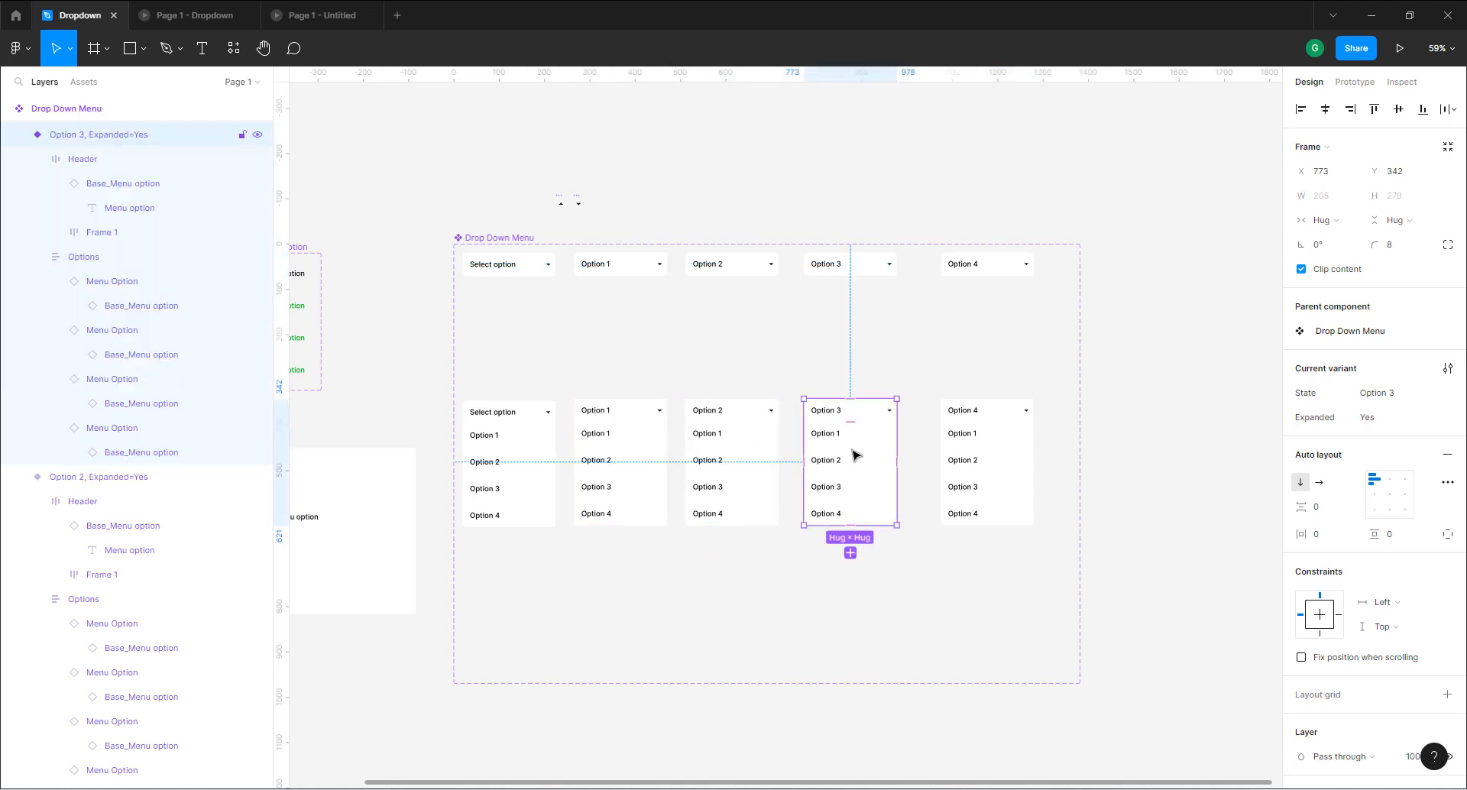
{"action": "left_click", "coordinate": [978, 457]}
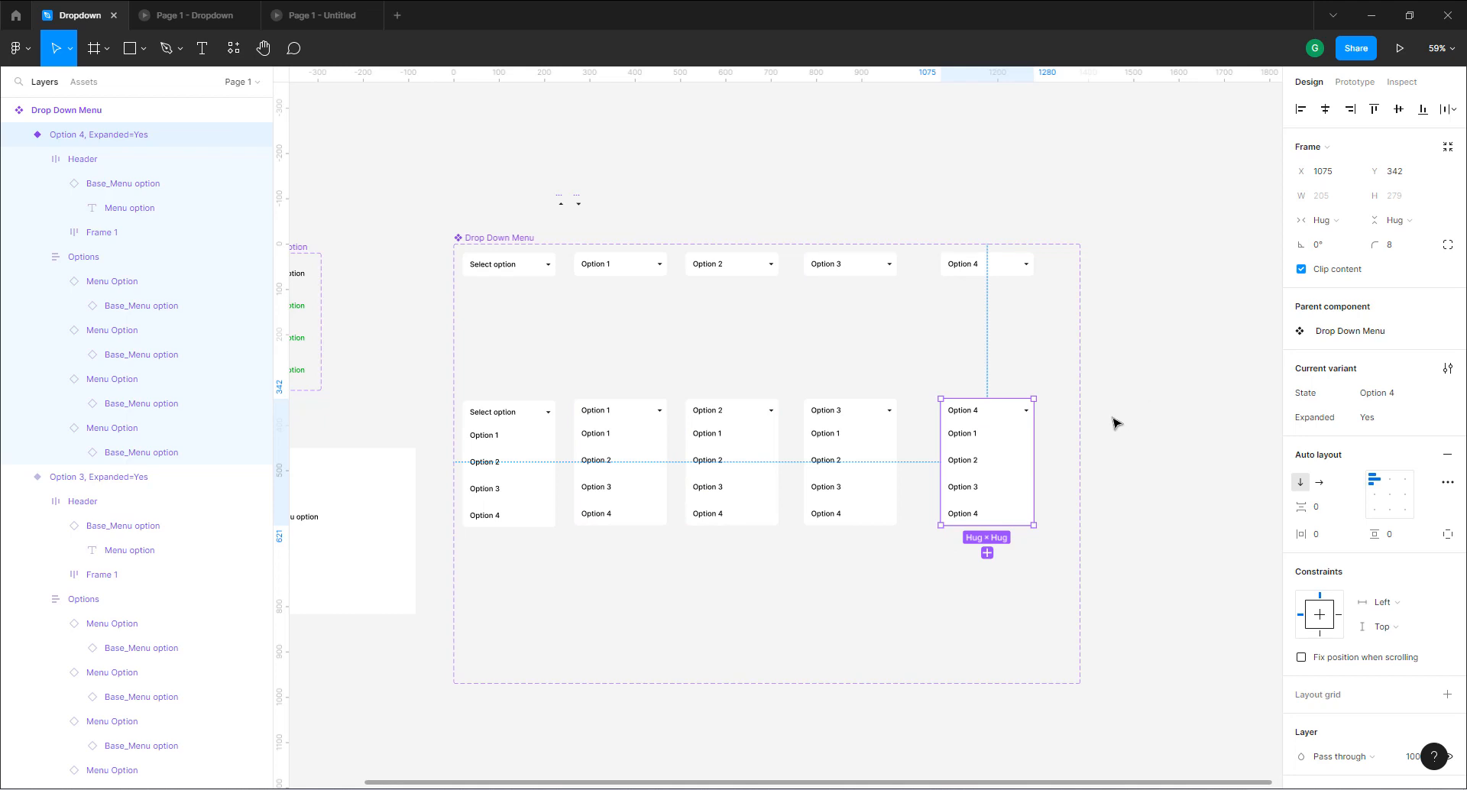
Set the Option 4 row of the open Option 4 variant and the Option 3 row of the open Option 3 variant to the Selected state.
{"action": "double_click", "coordinate": [976, 517]}
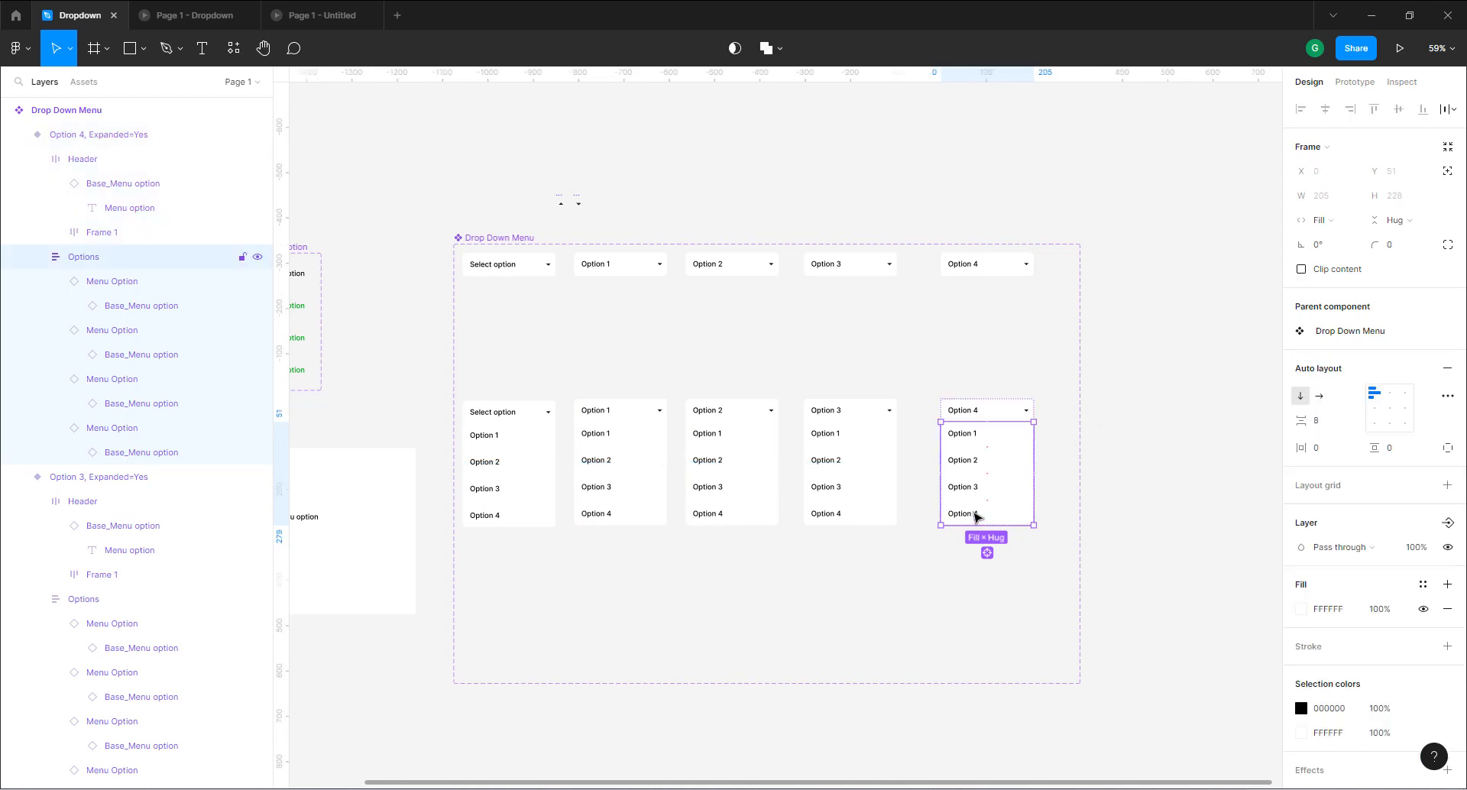
{"action": "double_click", "coordinate": [976, 517]}
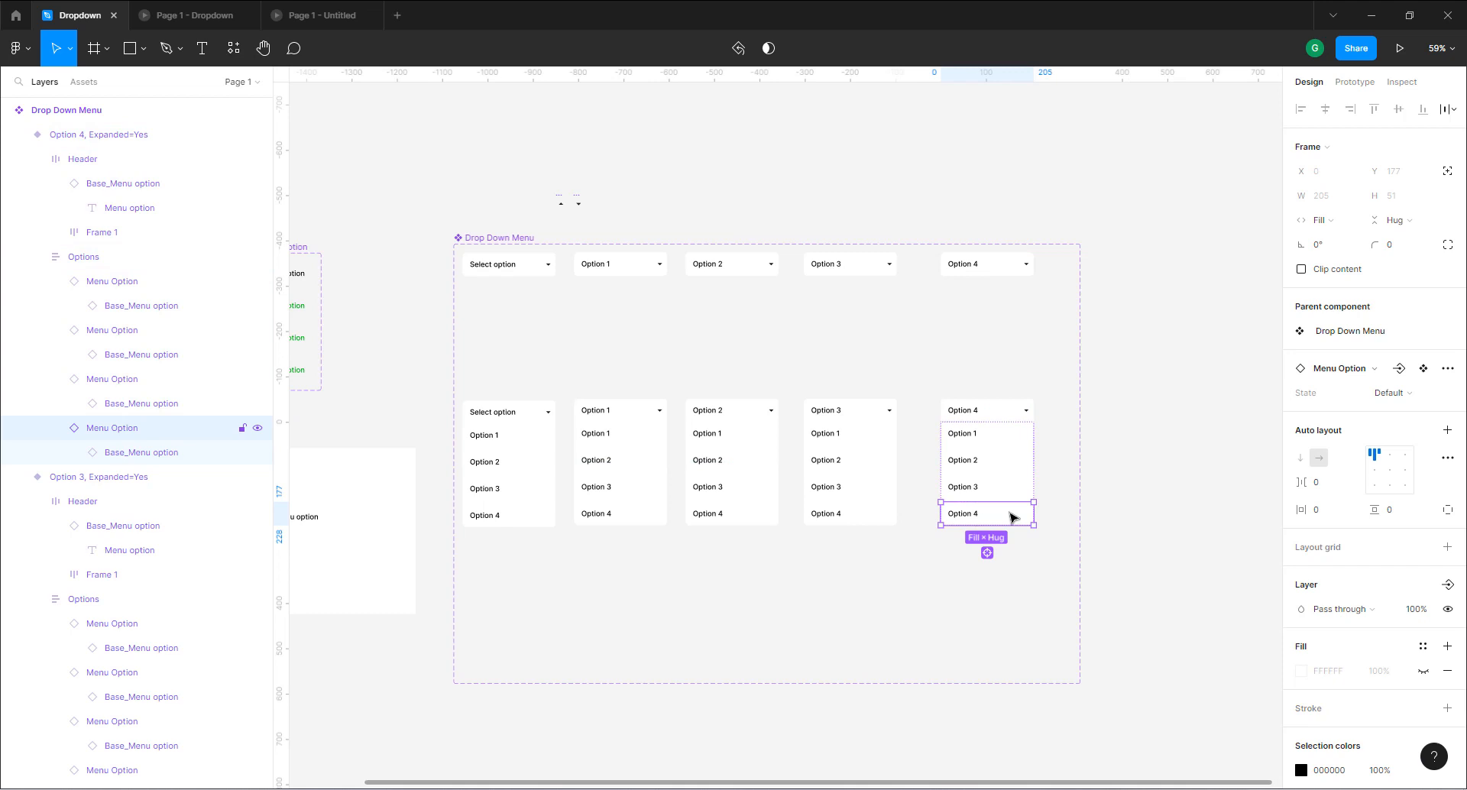
{"action": "left_click", "coordinate": [1412, 395]}
{"action": "left_click", "coordinate": [1384, 429]}
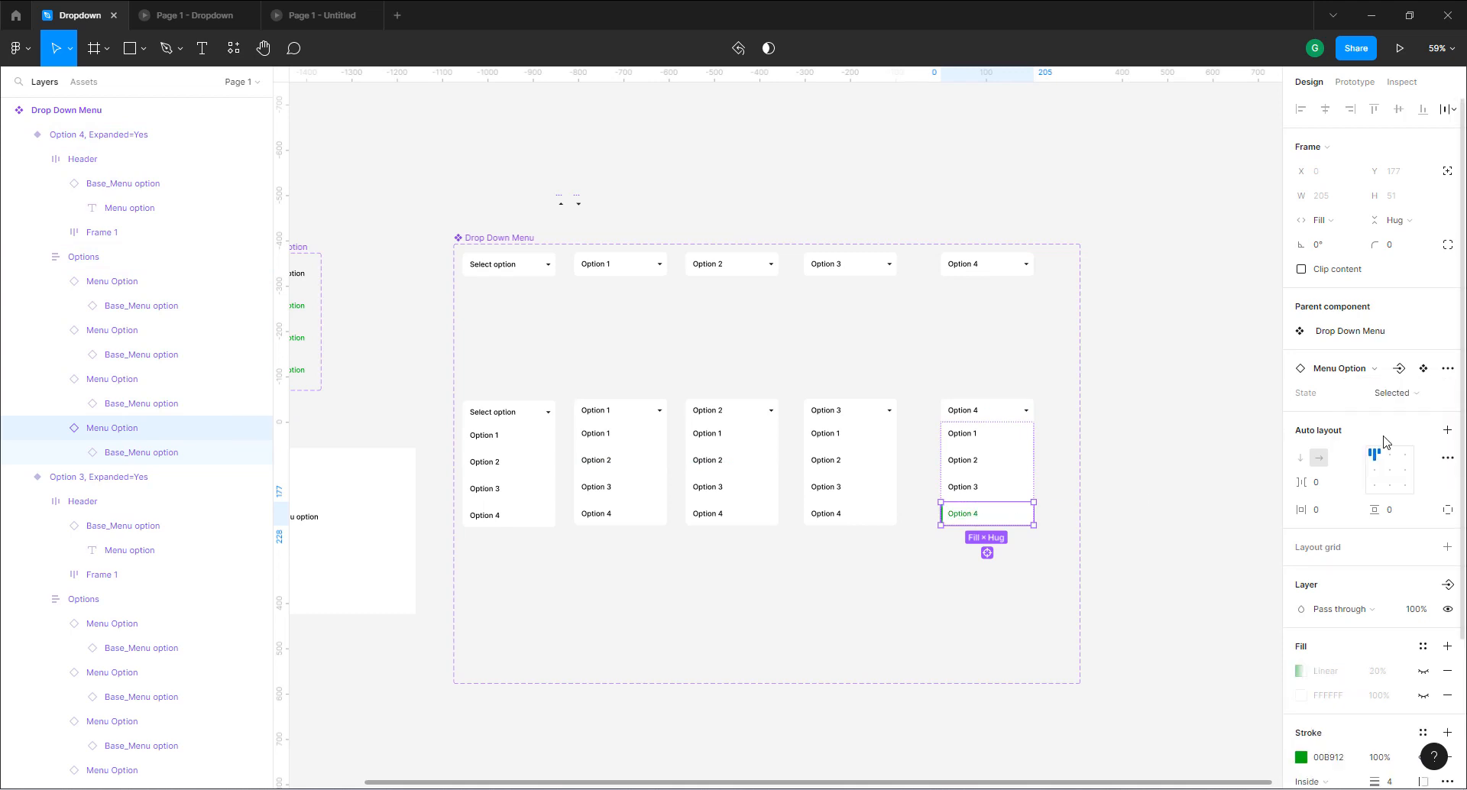
{"action": "left_click", "coordinate": [841, 491]}
{"action": "left_click", "coordinate": [840, 490]}
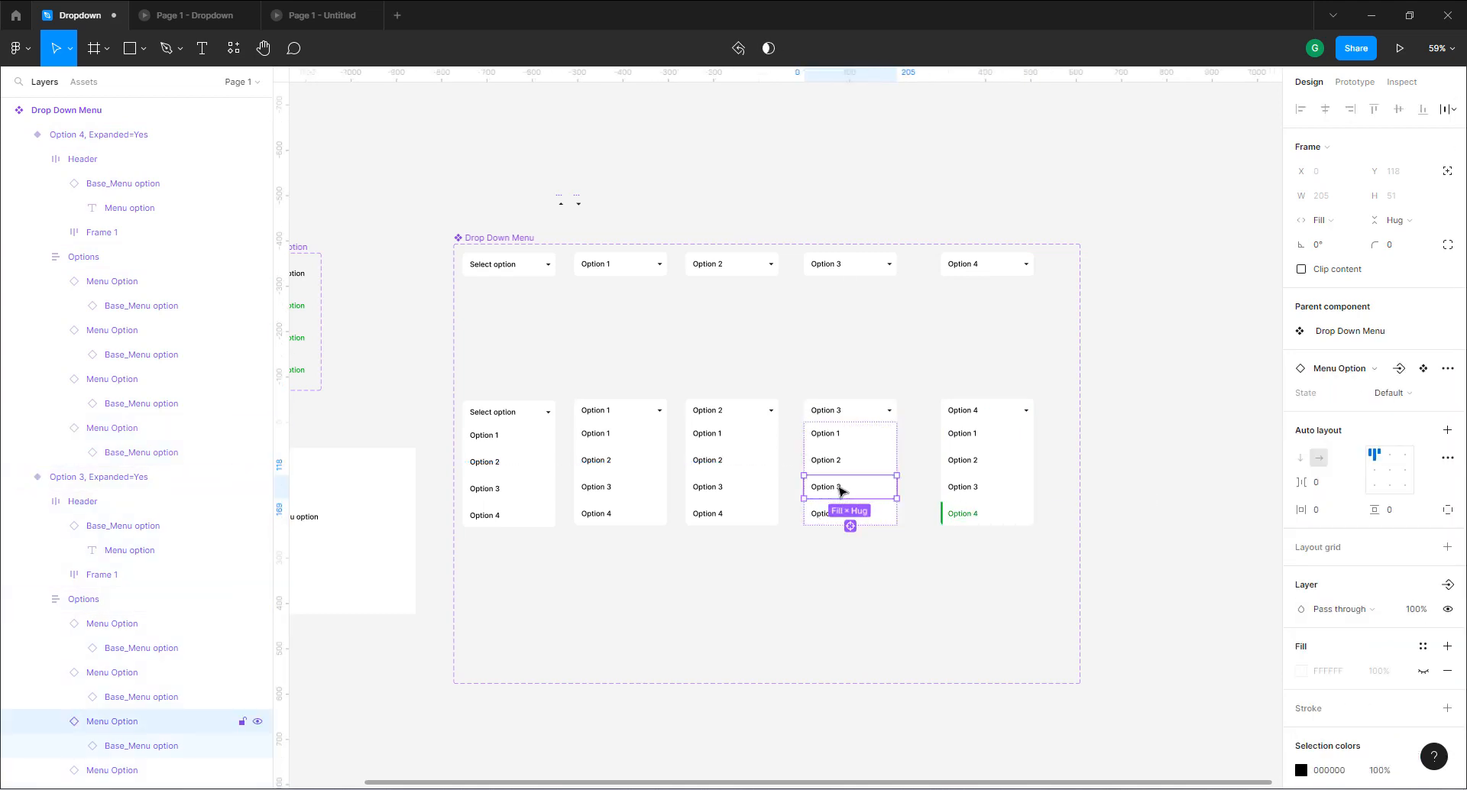
{"action": "left_click", "coordinate": [1400, 396]}
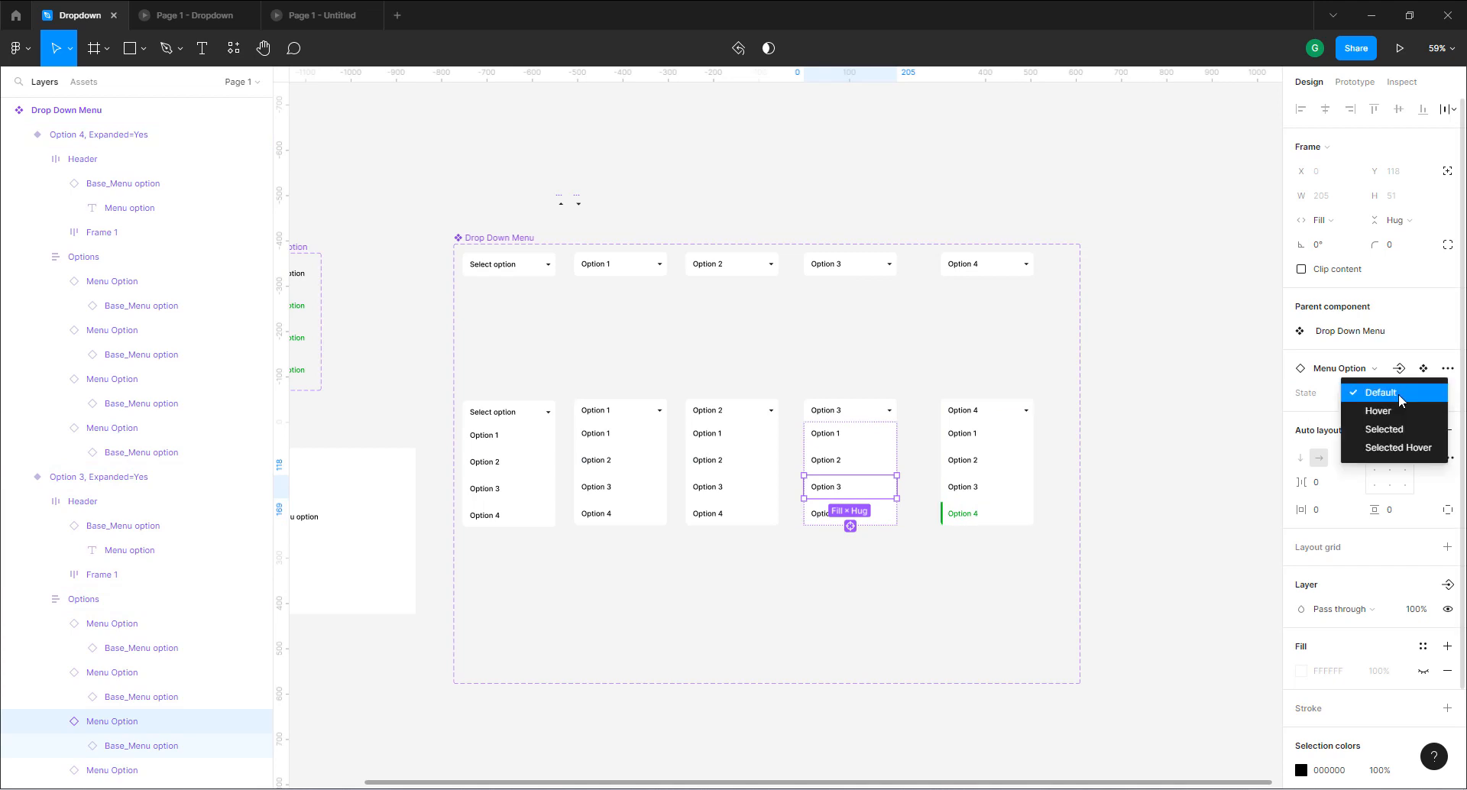
{"action": "left_click", "coordinate": [1387, 437]}
Set the Option 2 row of the open Option 2 variant and the Option 1 row of the open Option 1 variant to the Selected state.
{"action": "left_click", "coordinate": [724, 472]}
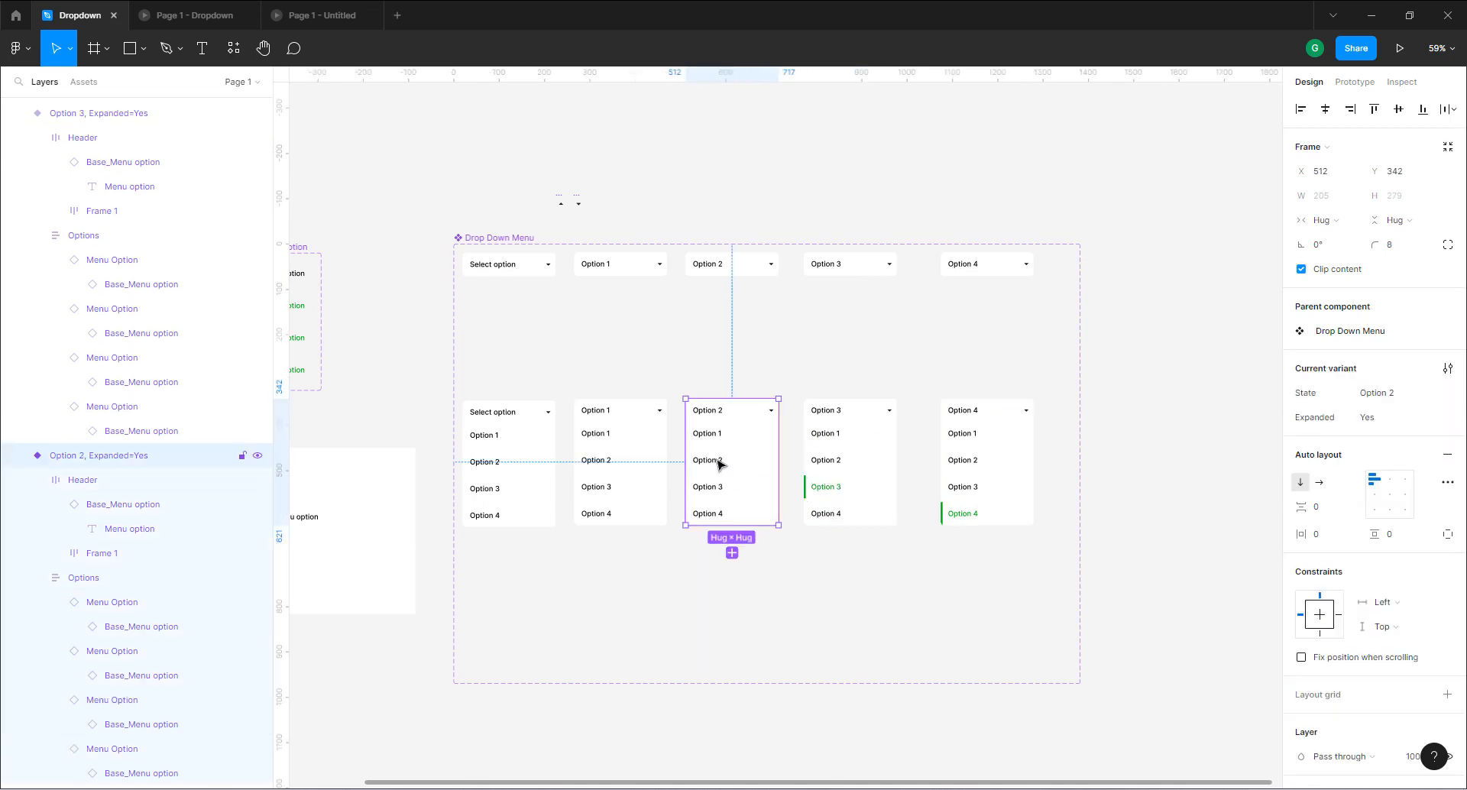
{"action": "left_click", "coordinate": [720, 464]}
{"action": "left_click", "coordinate": [1413, 396]}
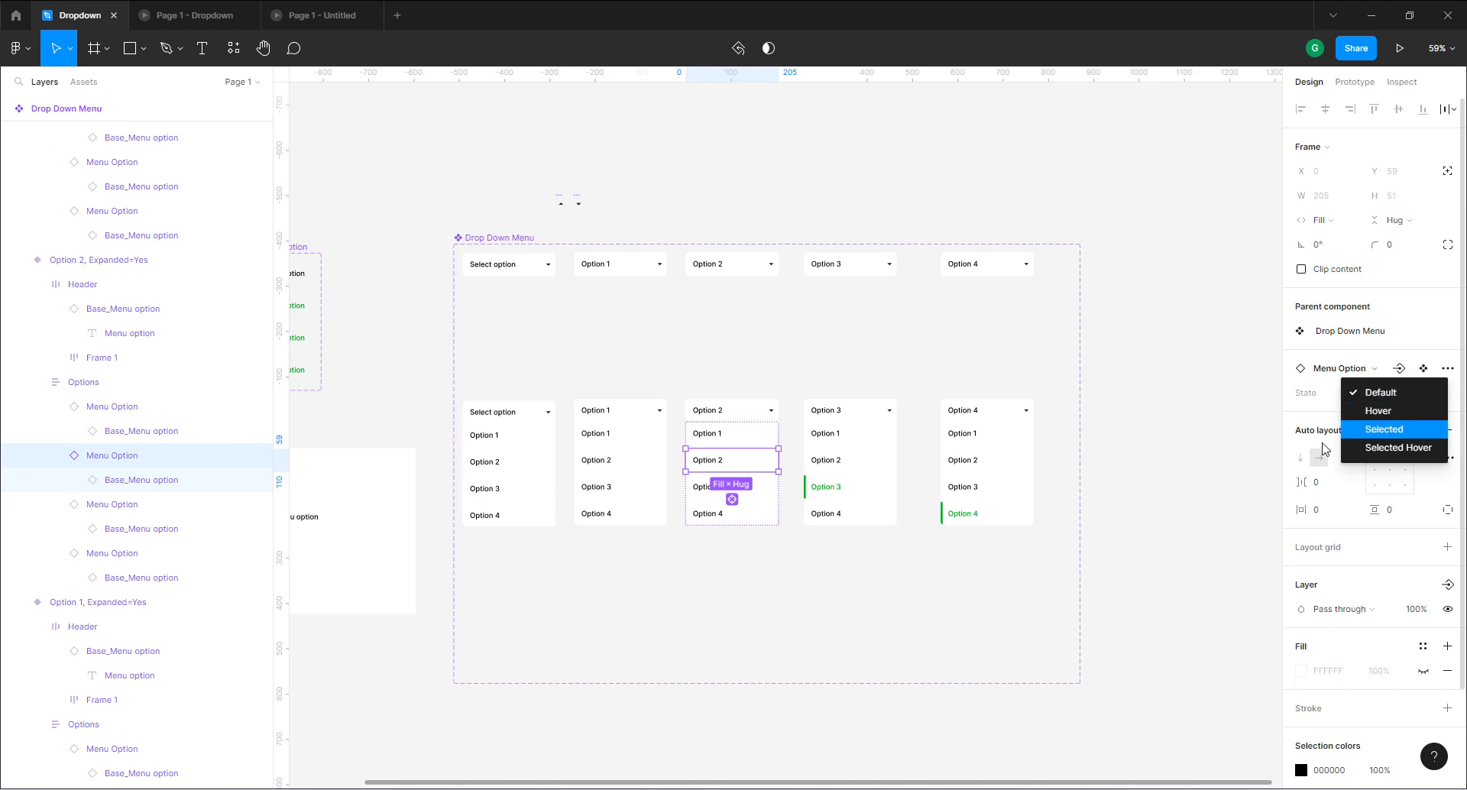
{"action": "left_click", "coordinate": [1388, 430]}
{"action": "double_click", "coordinate": [604, 441]}
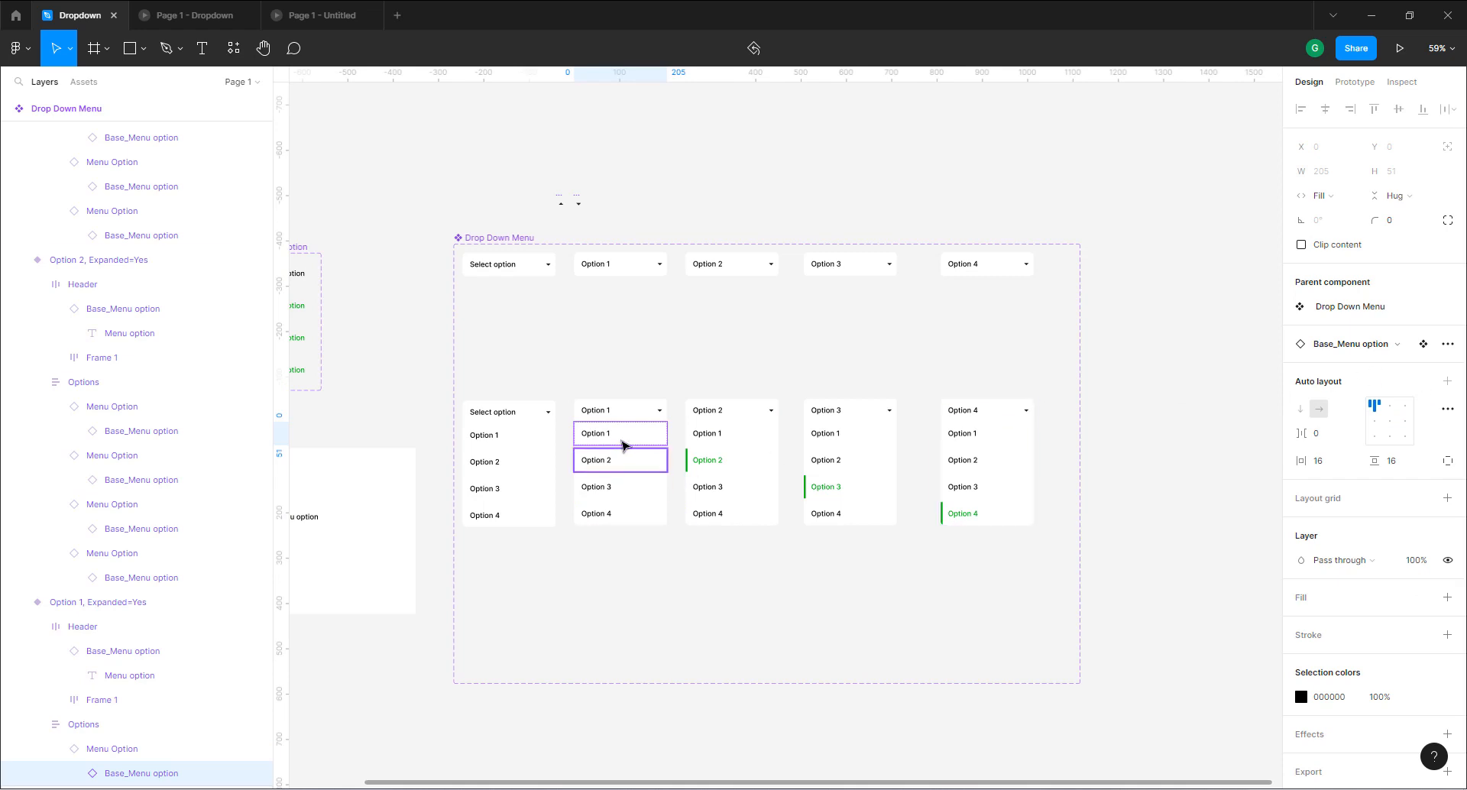
{"action": "left_click", "coordinate": [641, 487]}
{"action": "left_click", "coordinate": [601, 436]}
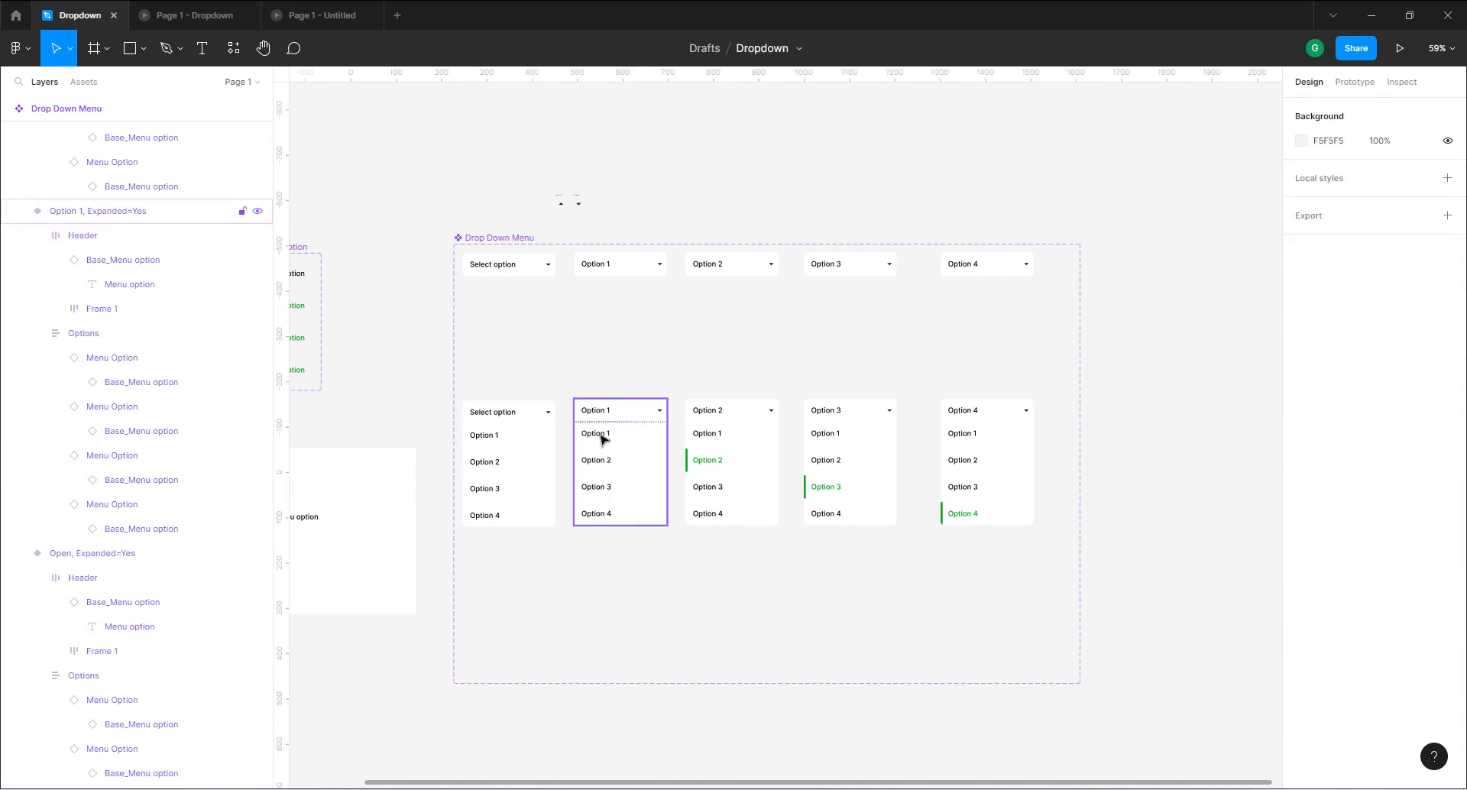
{"action": "left_click", "coordinate": [602, 438]}
{"action": "left_click", "coordinate": [602, 438]}
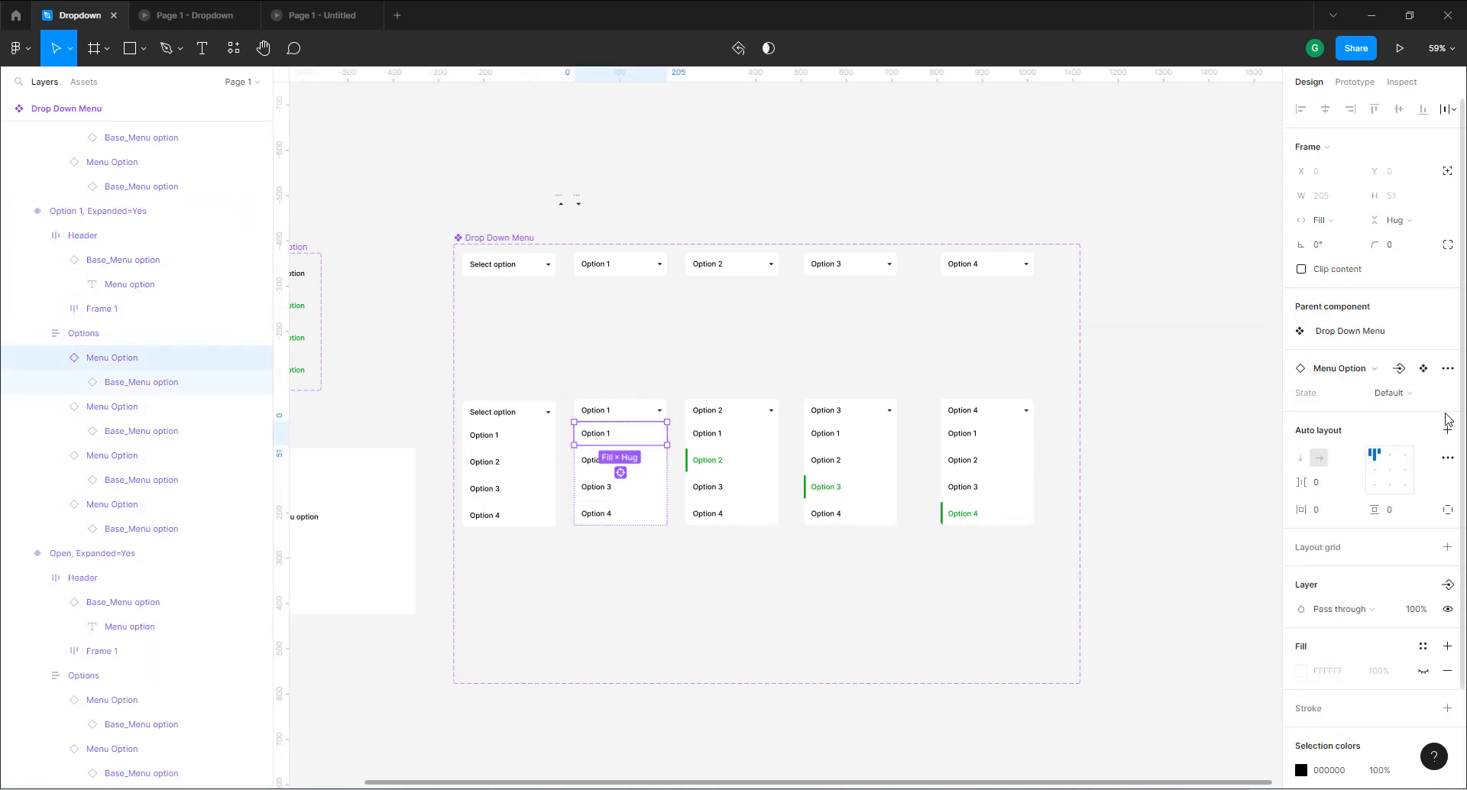
{"action": "left_click", "coordinate": [1424, 399]}
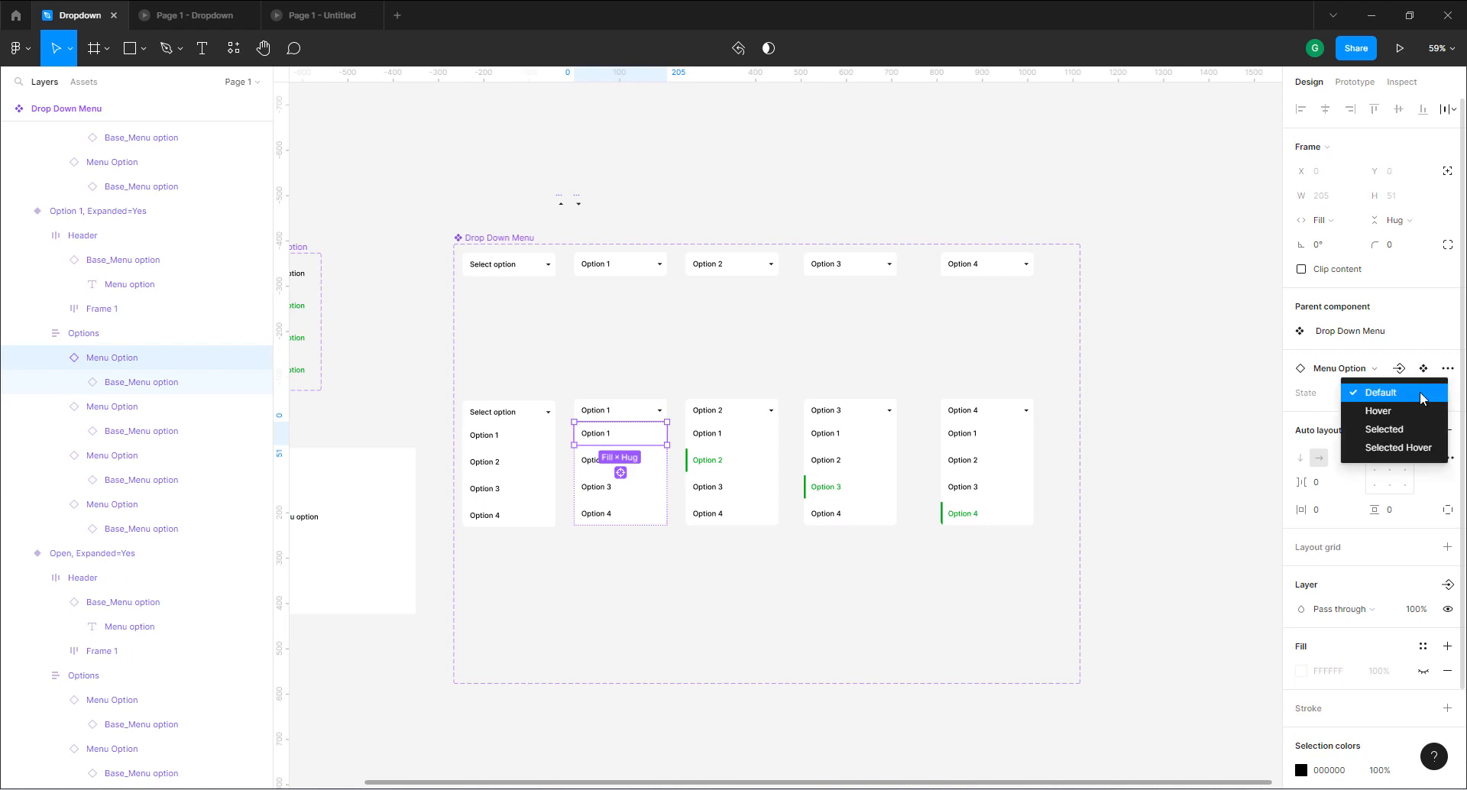
{"action": "left_click", "coordinate": [1401, 430]}
{"action": "left_click", "coordinate": [623, 362]}
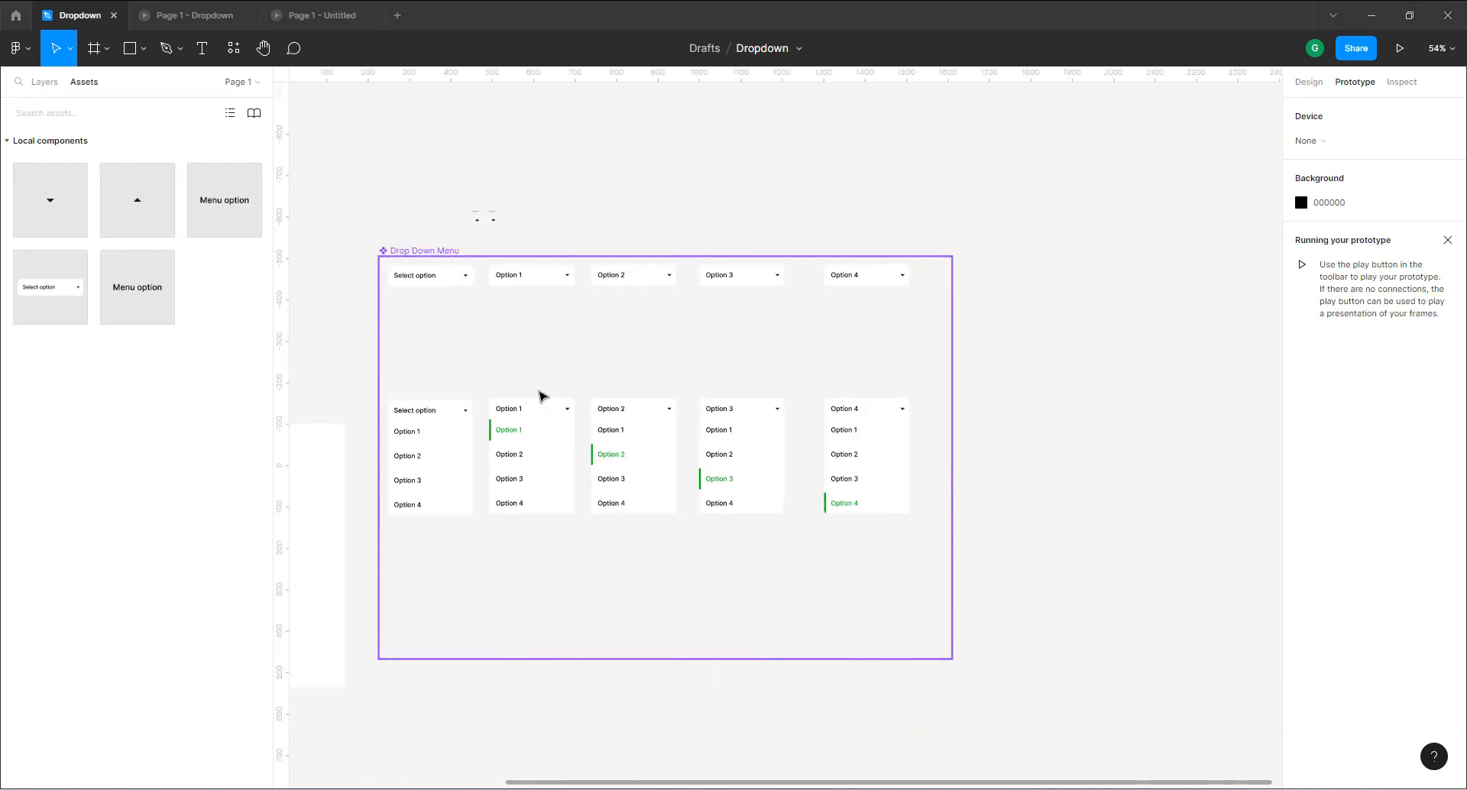
Swap the header arrow of all five open variants to the arrow_drop_up component and deselect them.
{"action": "scroll", "coordinate": [541, 393], "scroll_direction": "up", "scroll_amount": 3}
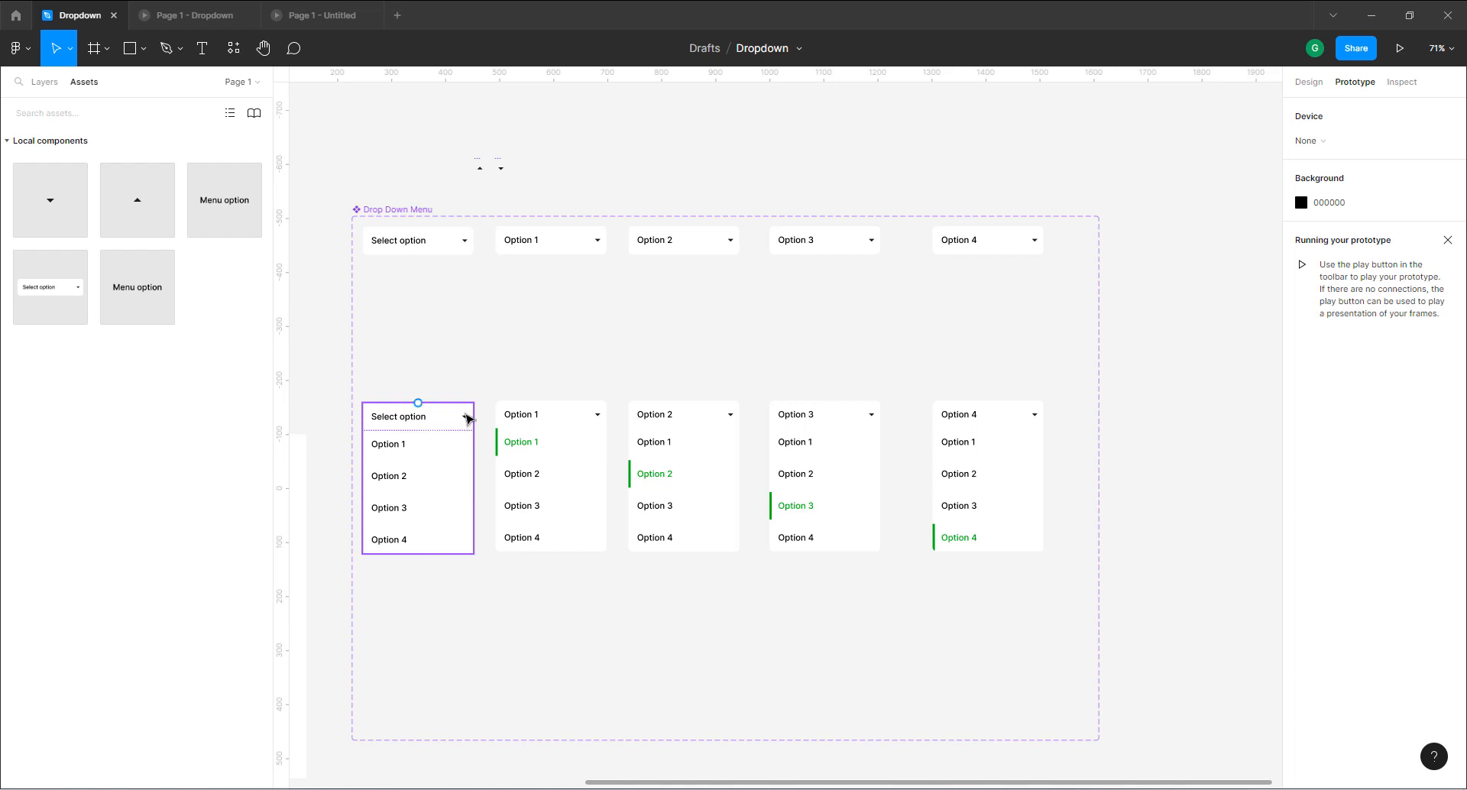
{"action": "double_click", "coordinate": [466, 422]}
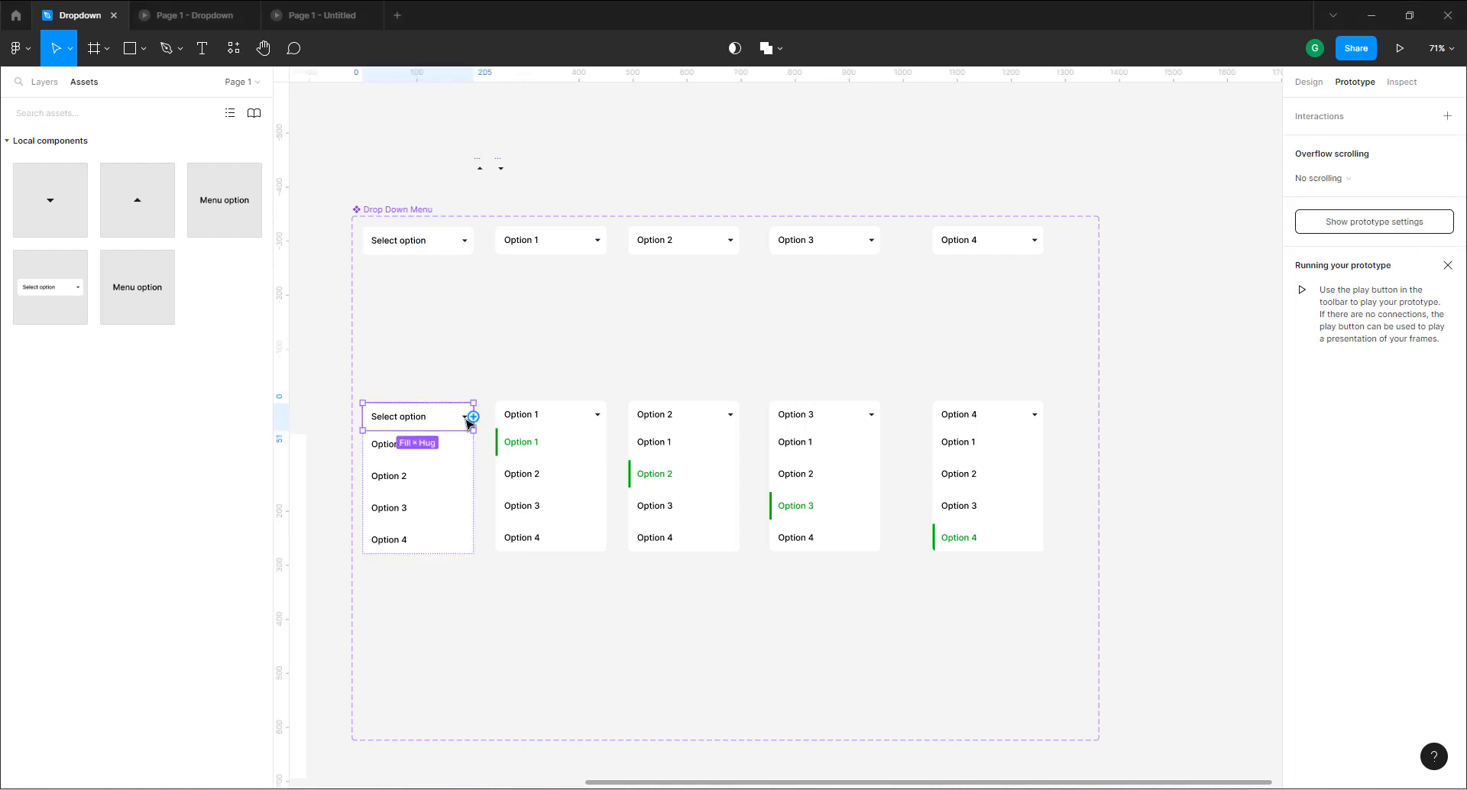
{"action": "left_click", "coordinate": [1311, 83]}
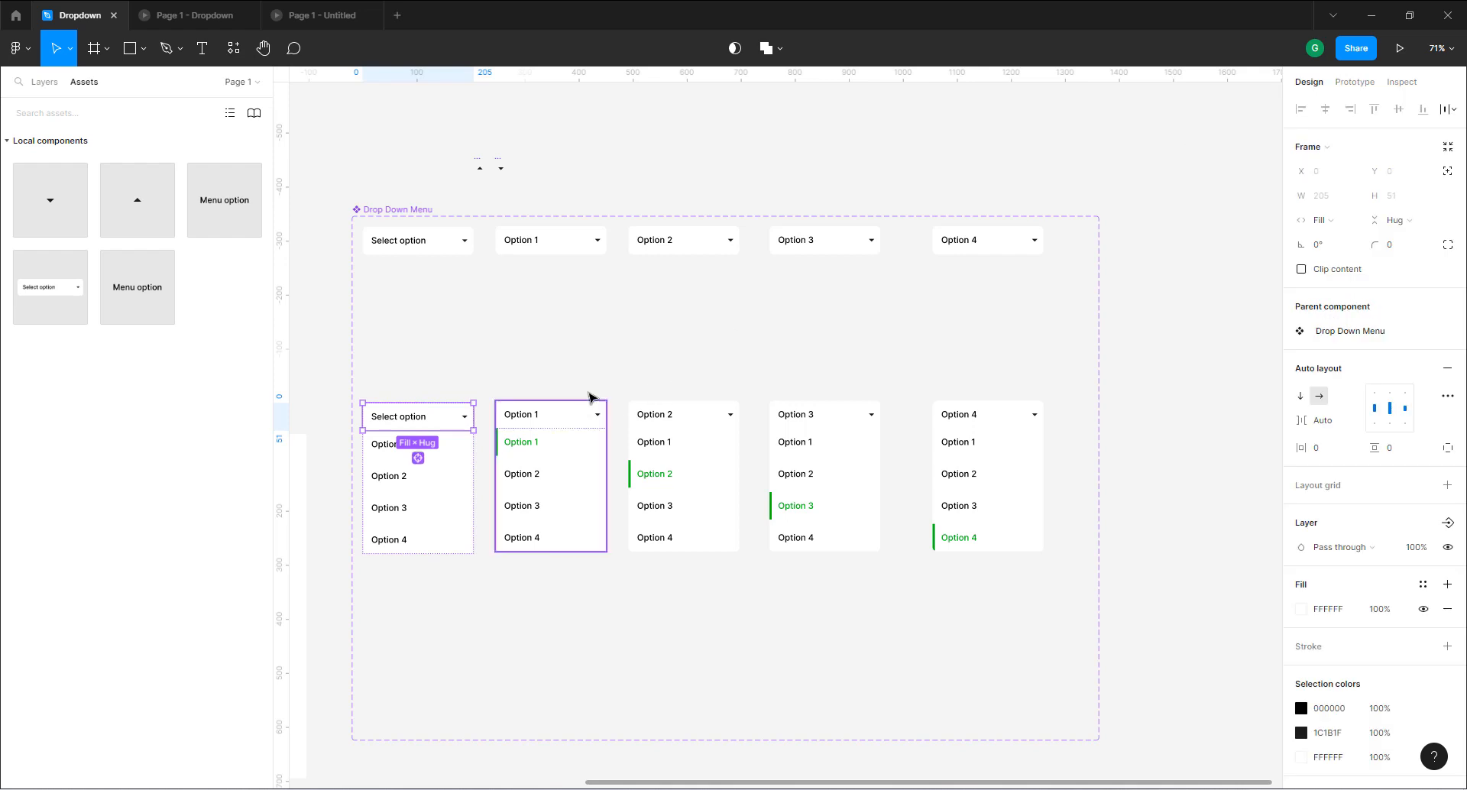
{"action": "double_click", "coordinate": [468, 422]}
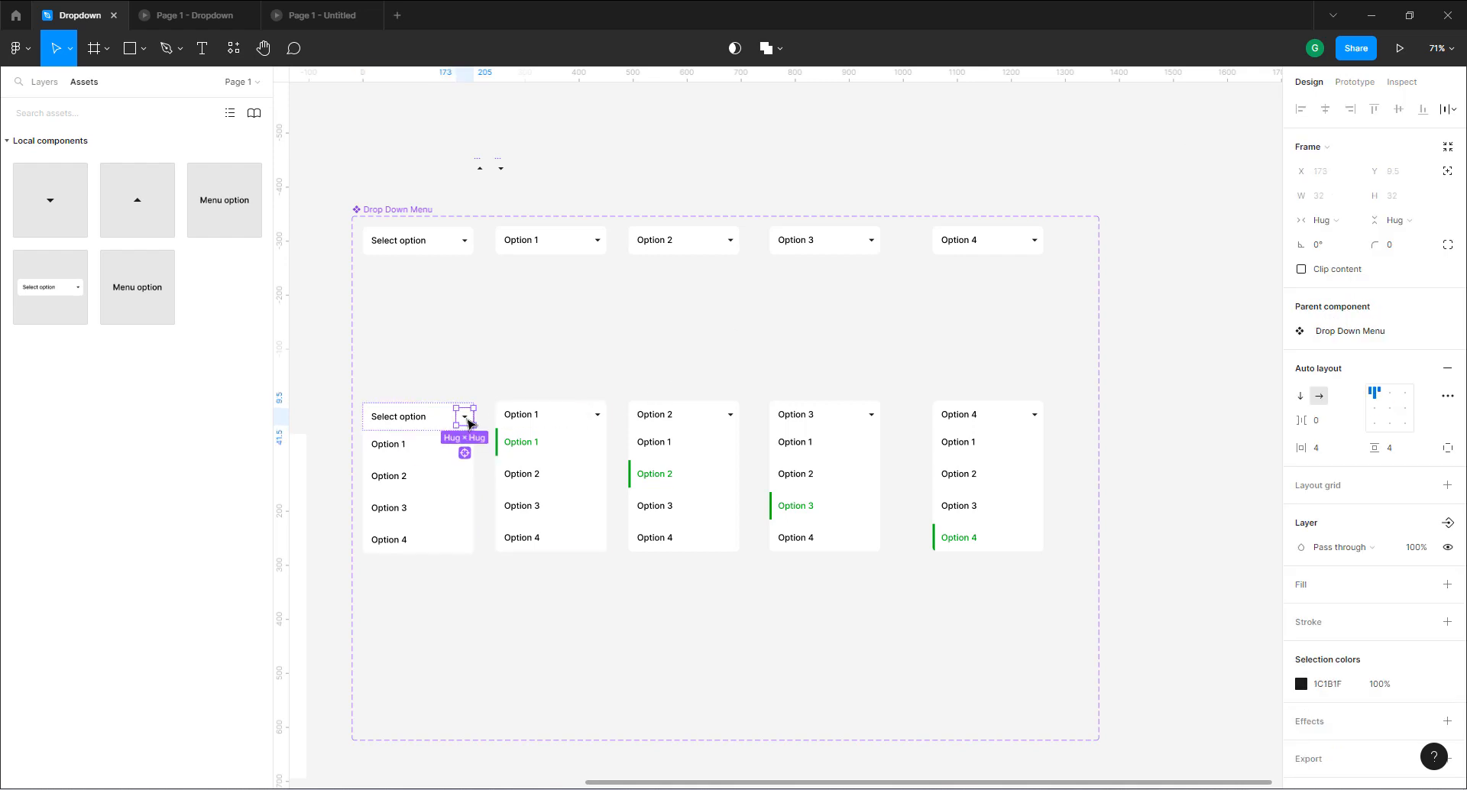
{"action": "double_click", "coordinate": [469, 423]}
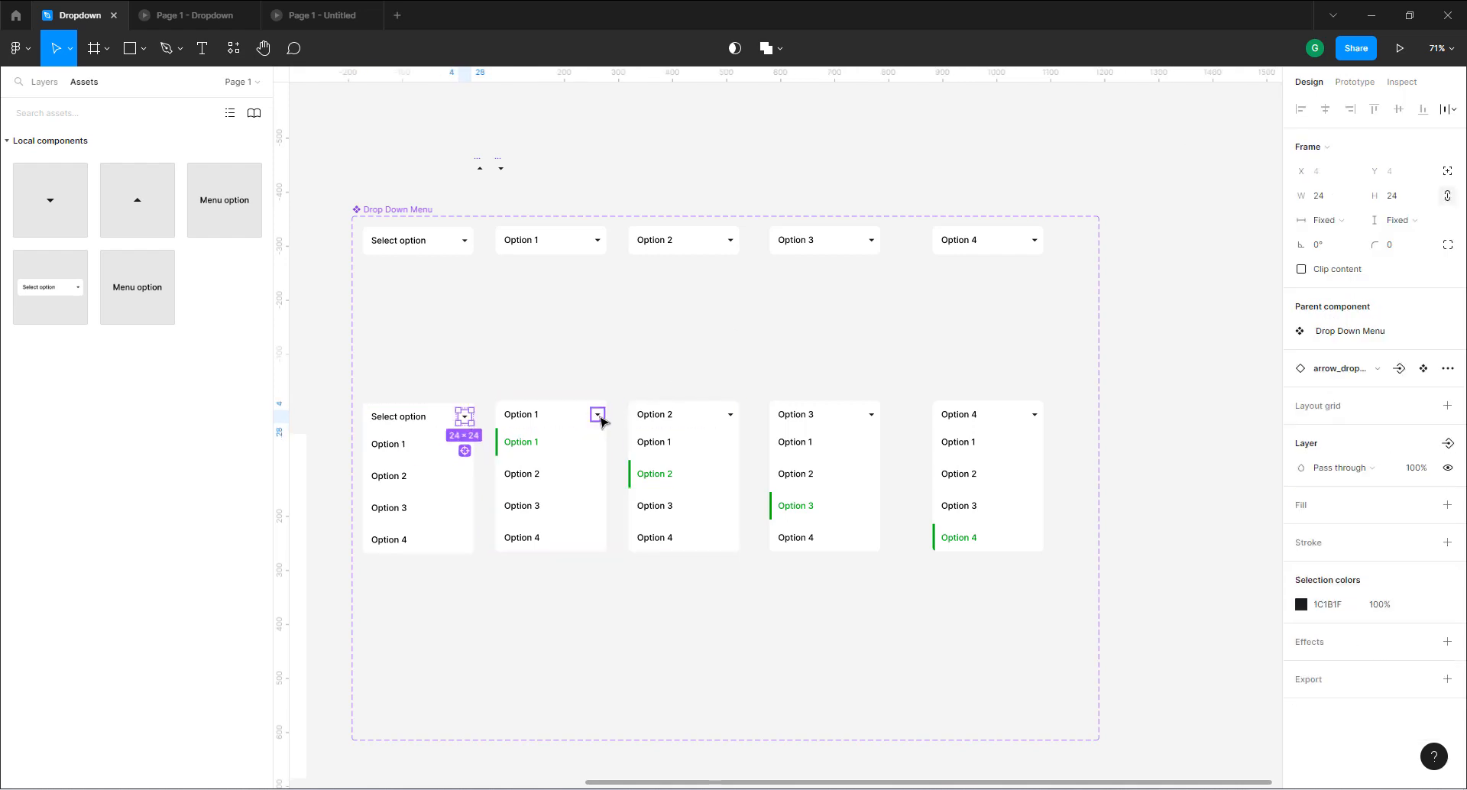
{"action": "left_click", "coordinate": [599, 416], "text": "shift"}
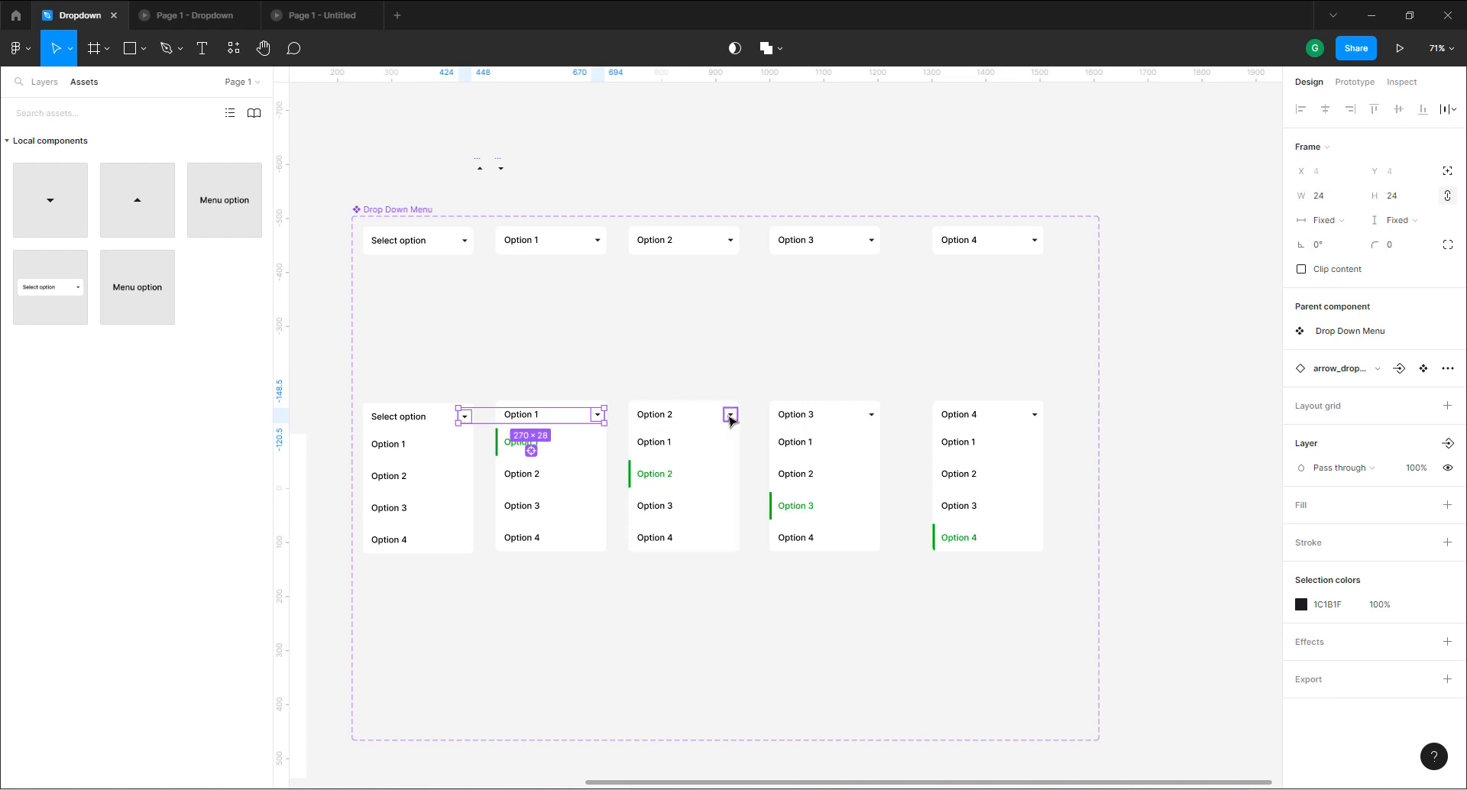
{"action": "left_click", "coordinate": [730, 417], "text": "shift"}
{"action": "left_click", "coordinate": [873, 417], "text": "shift"}
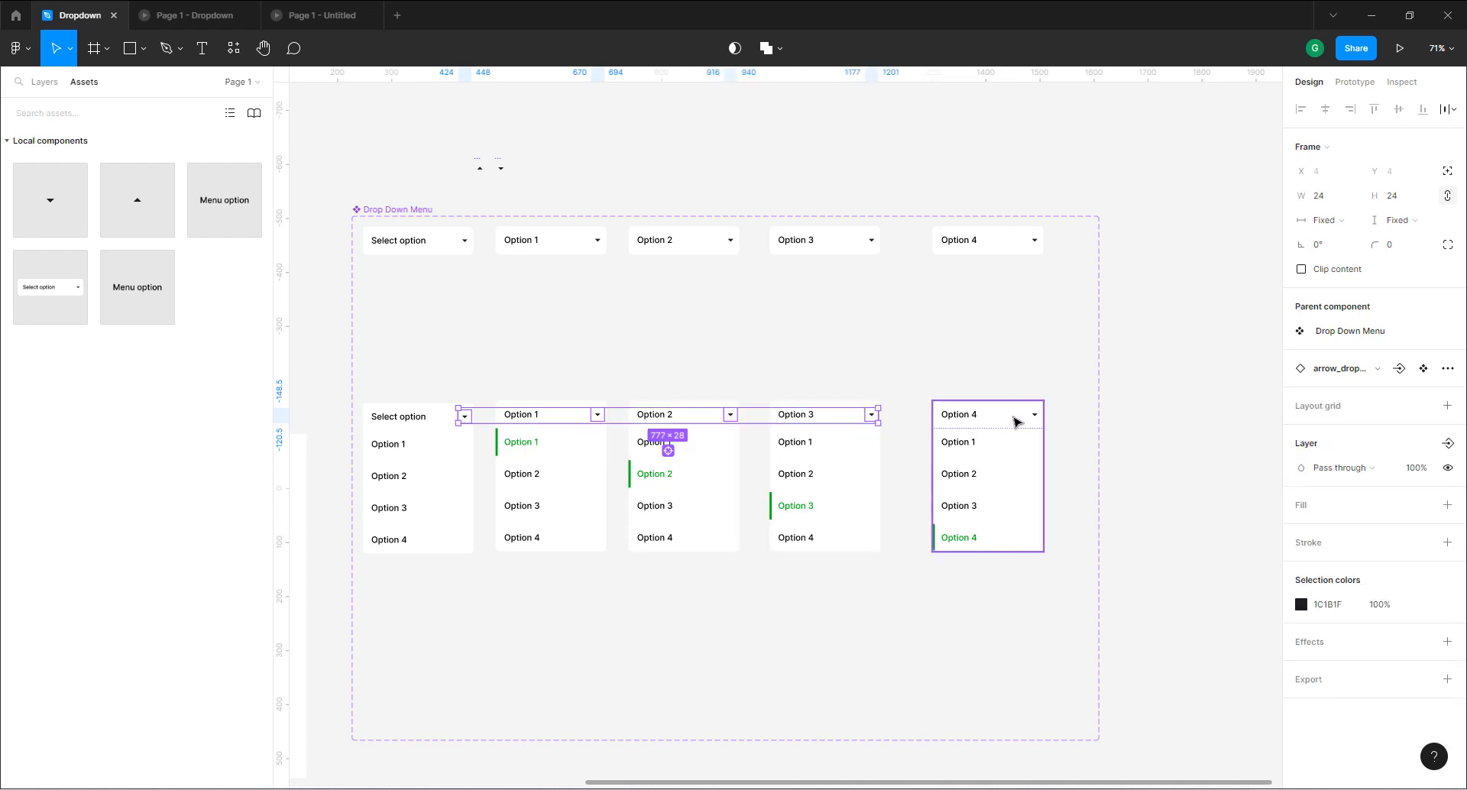
{"action": "left_click", "coordinate": [1035, 416], "text": "shift"}
{"action": "left_click", "coordinate": [1361, 375]}
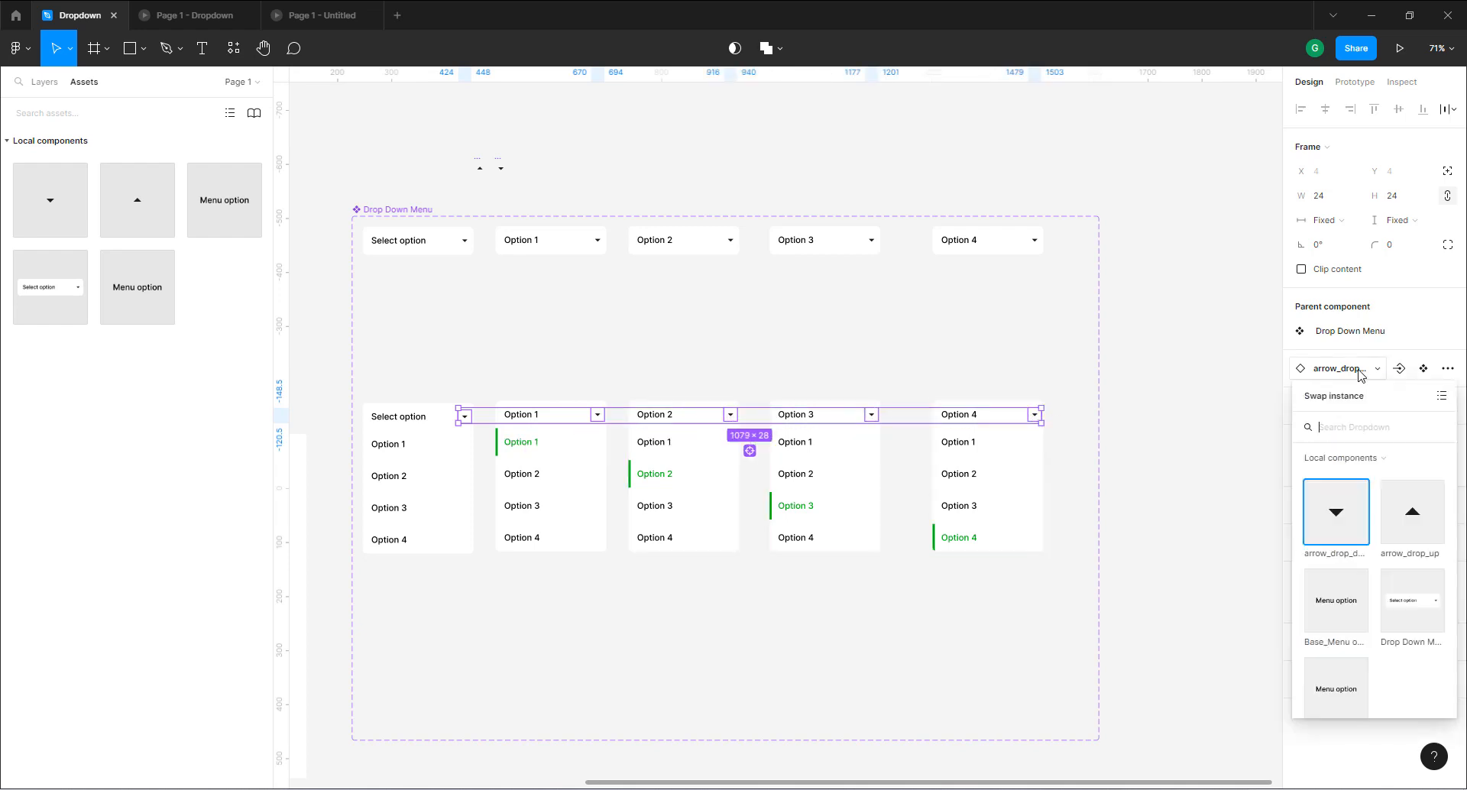
{"action": "left_click", "coordinate": [1410, 514]}
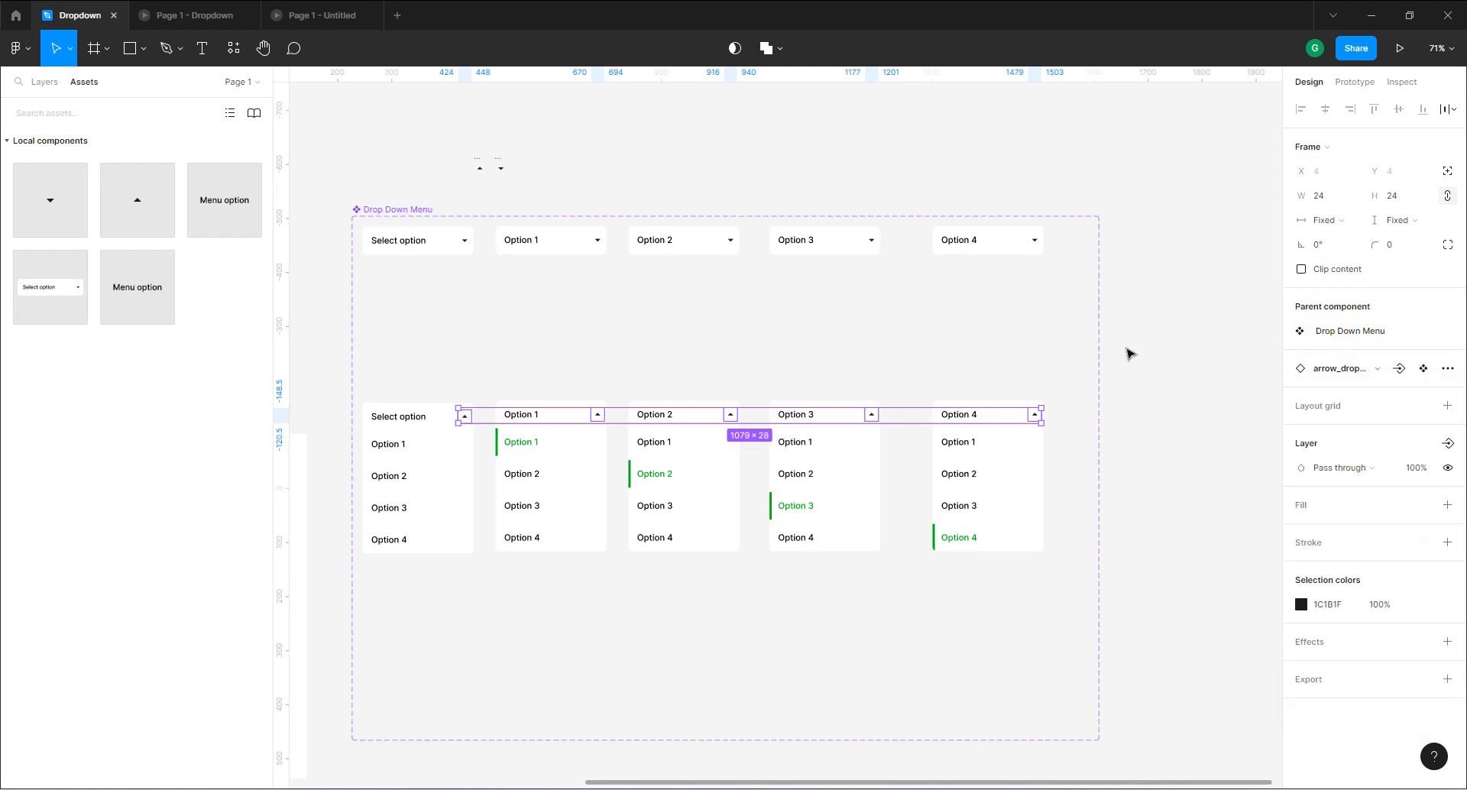
{"action": "left_click", "coordinate": [1132, 352]}
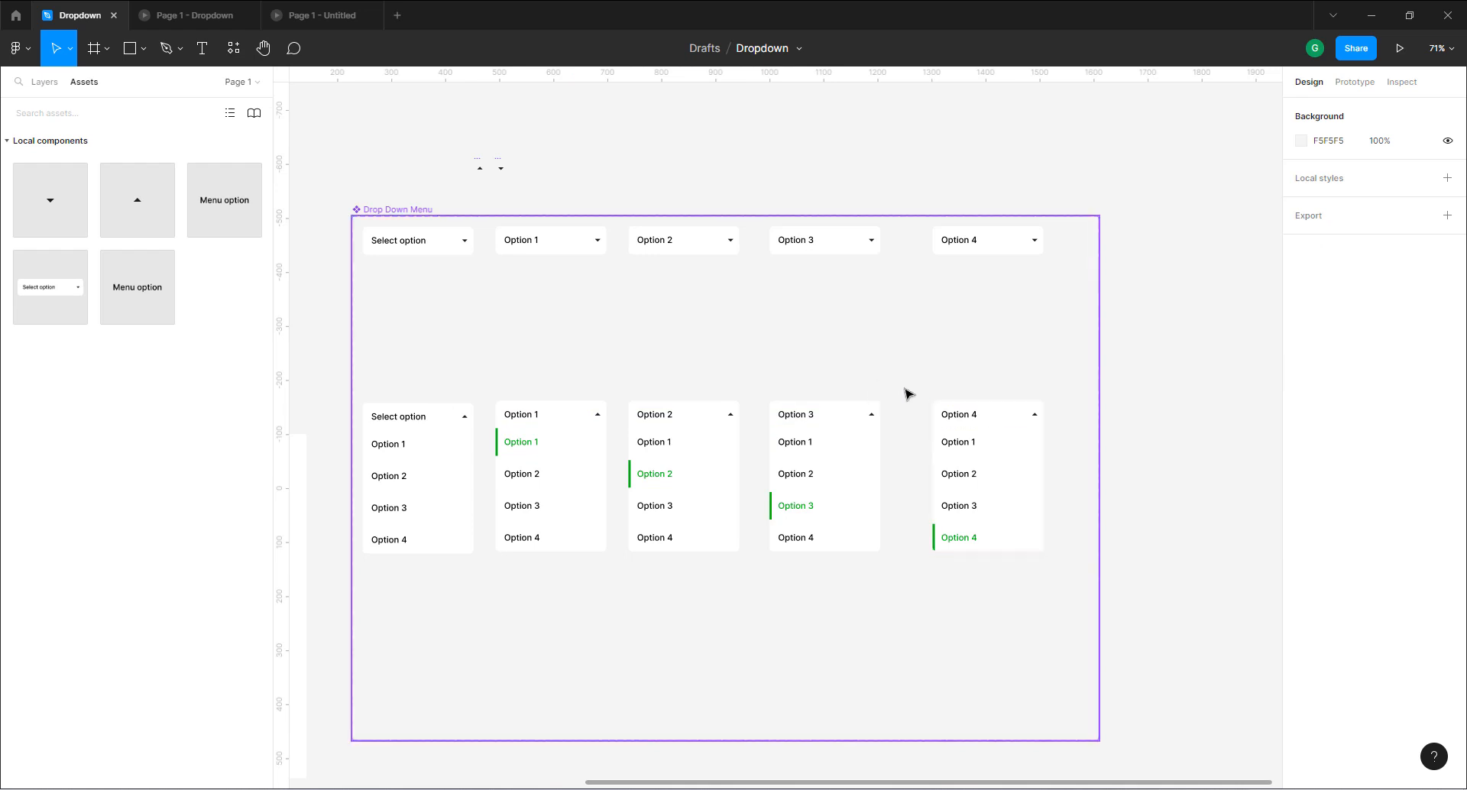
Place a Drop Down Menu instance in the upper part of the Test Window frame and check it in the prototype preview.
{"action": "scroll", "coordinate": [906, 396], "scroll_direction": "down", "scroll_amount": 3, "text": "ctrl"}
{"action": "scroll", "coordinate": [972, 349], "scroll_direction": "down", "scroll_amount": 2, "text": "ctrl"}
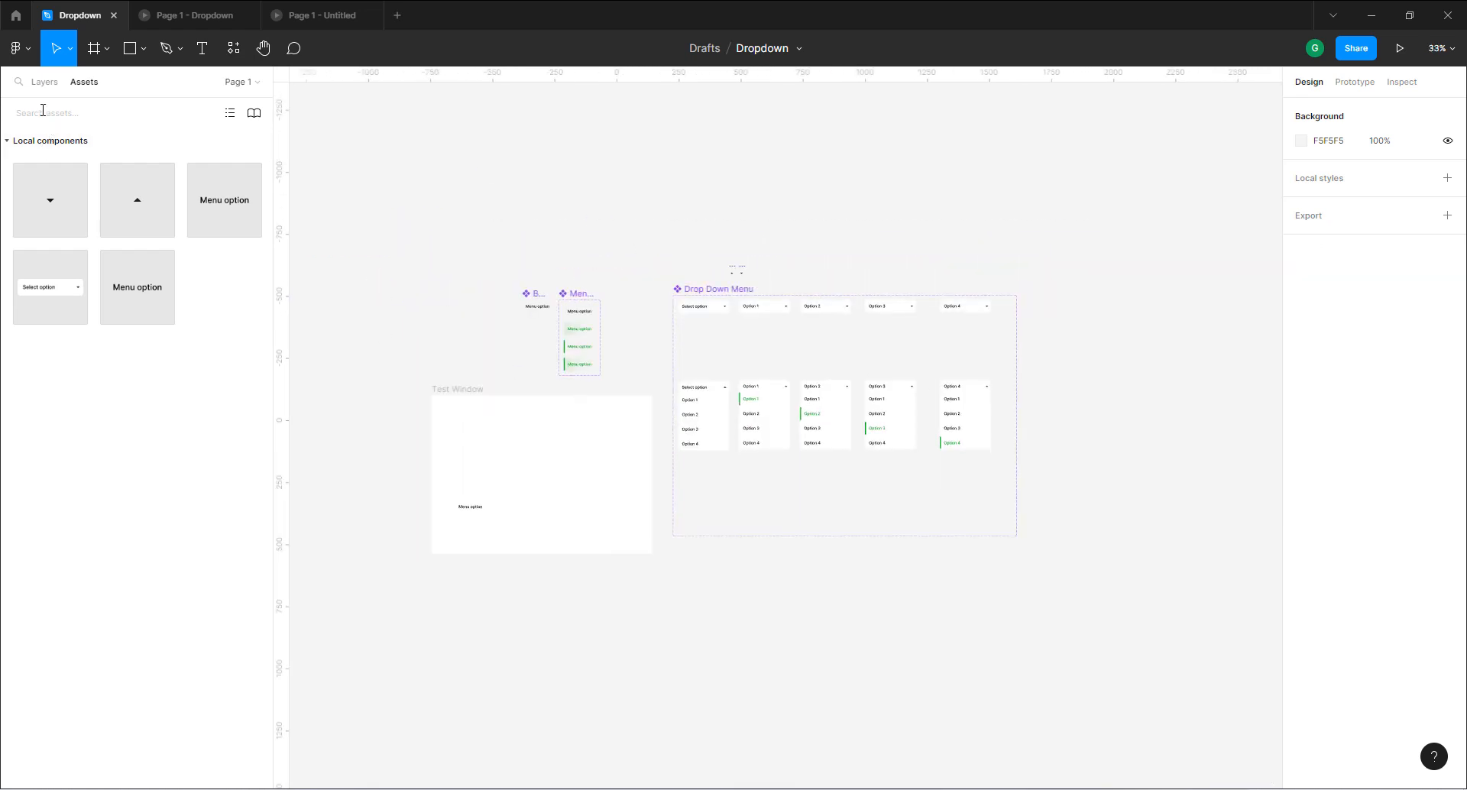
{"action": "left_click_drag", "start_coordinate": [43, 284], "coordinate": [475, 429]}
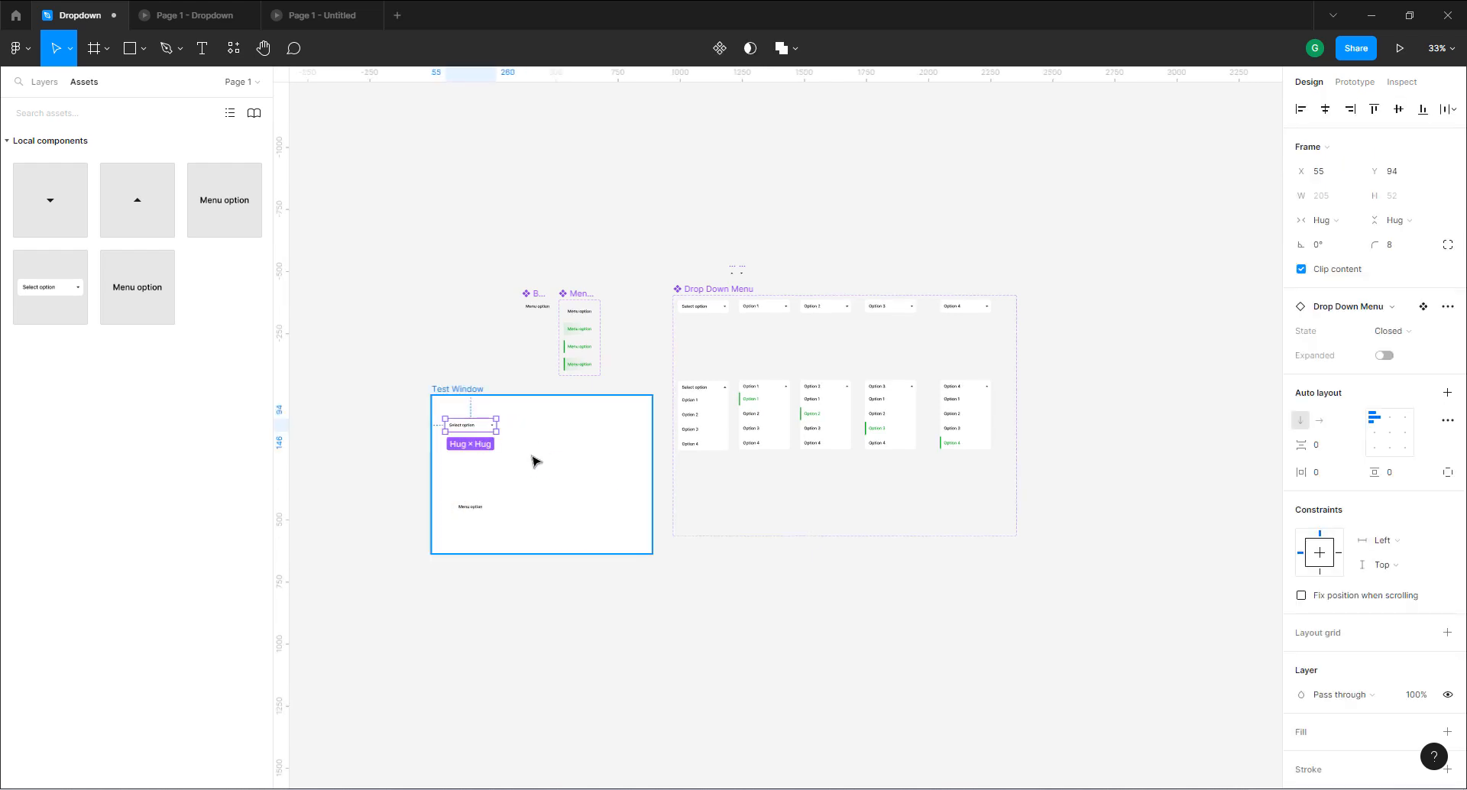
{"action": "scroll", "coordinate": [535, 460], "scroll_direction": "up", "scroll_amount": 3}
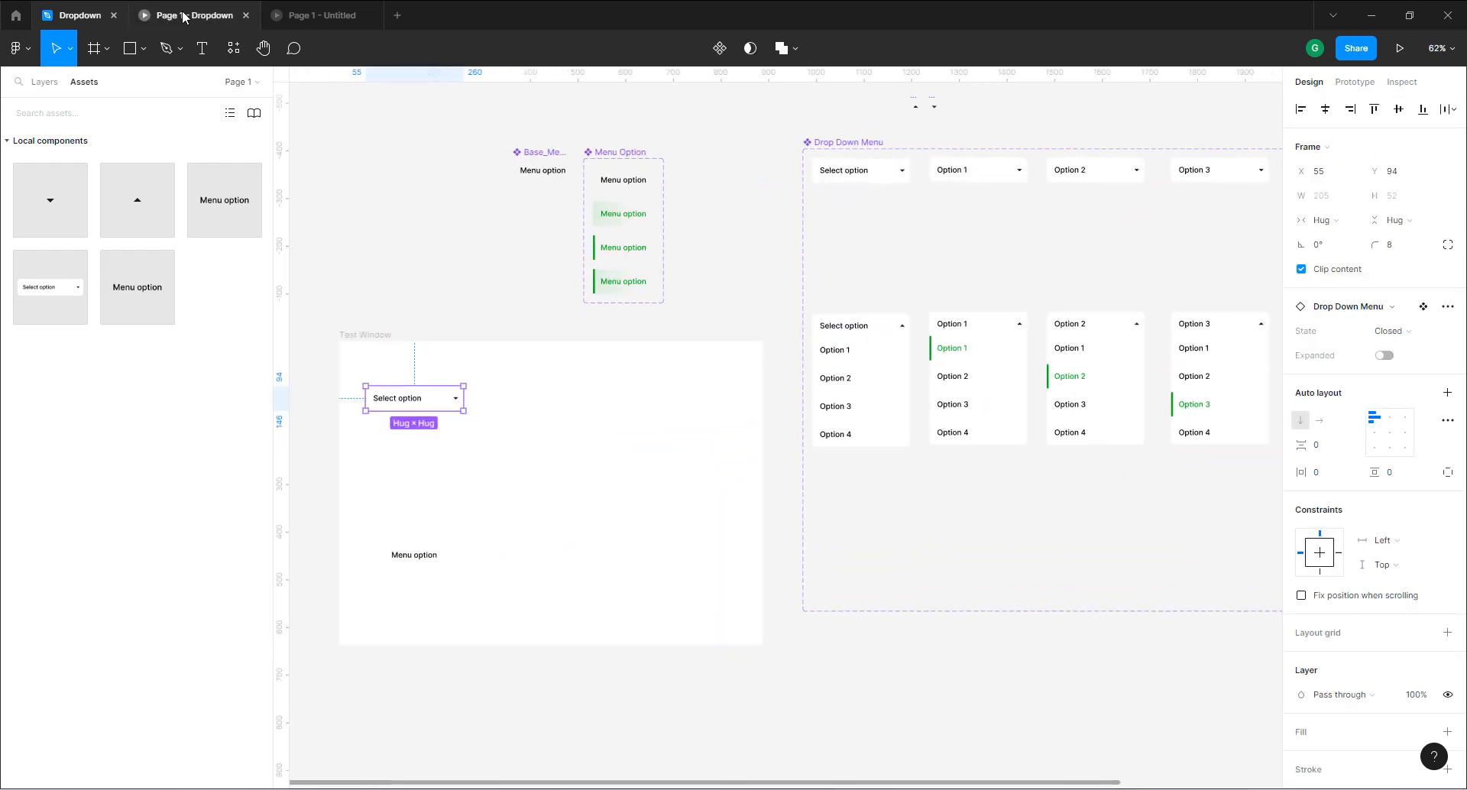
{"action": "left_click", "coordinate": [185, 15]}
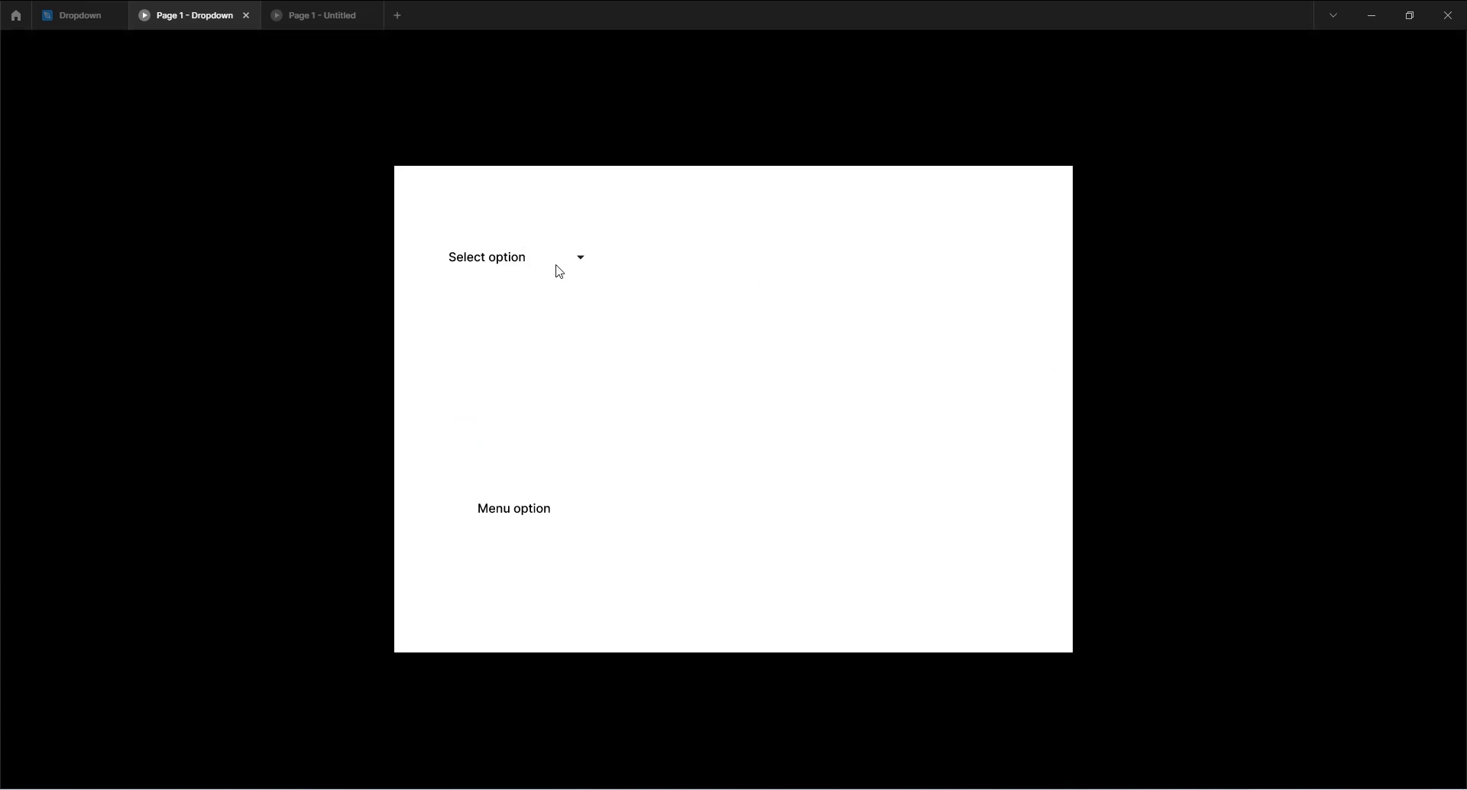
{"action": "left_click", "coordinate": [82, 15]}
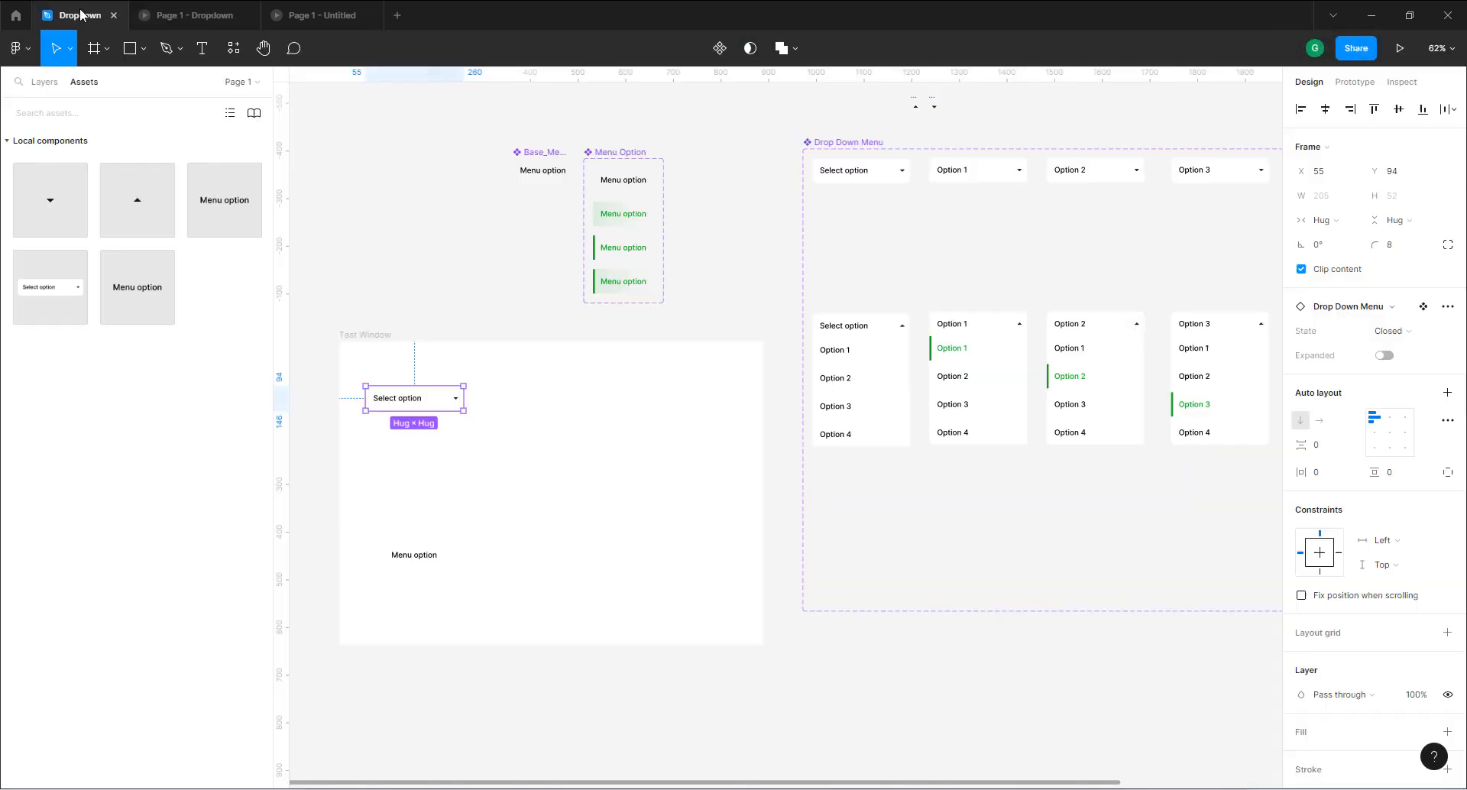
Change the Test Window frame's fill to a very dark green and check it in the prototype preview.
{"action": "left_click", "coordinate": [380, 335]}
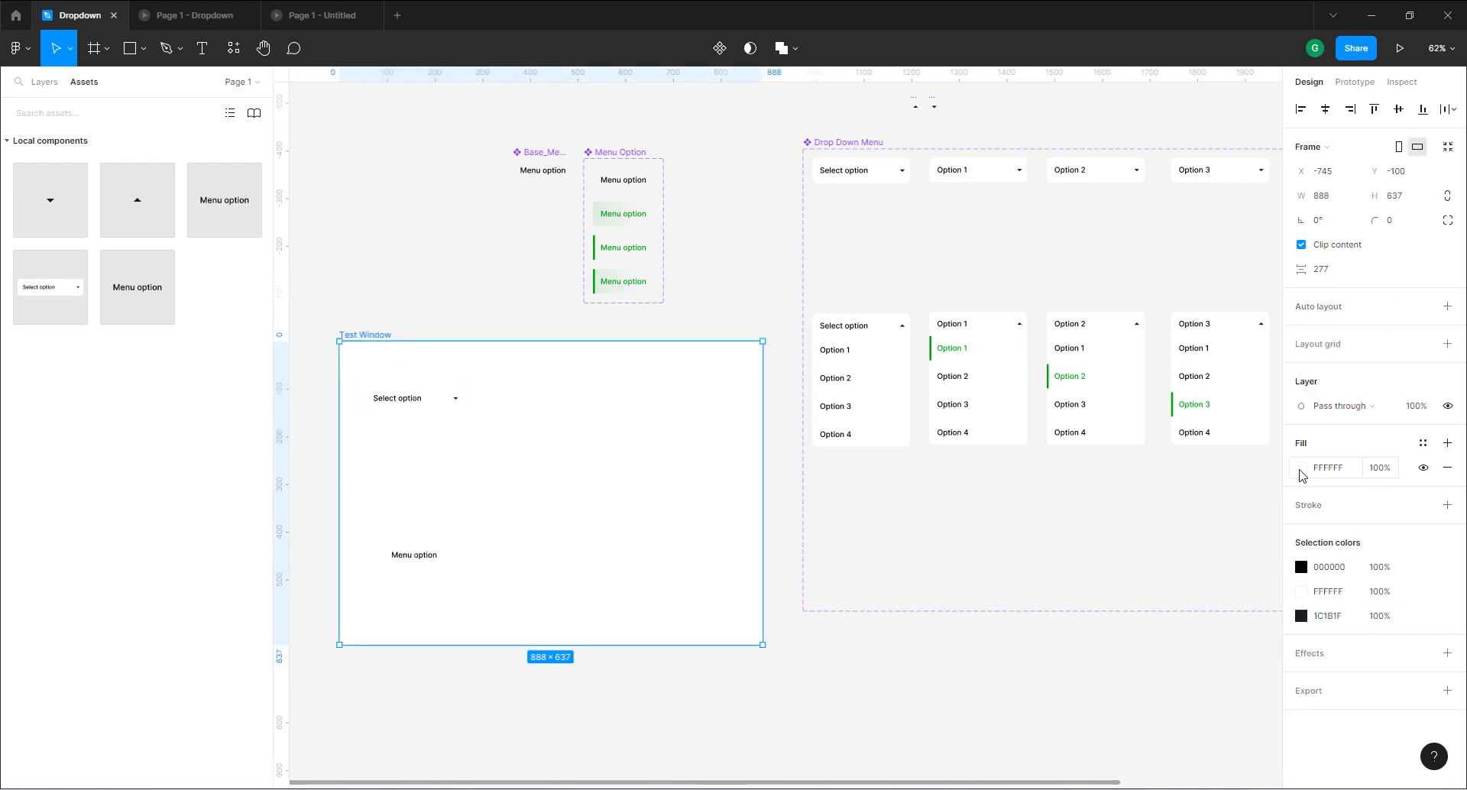
{"action": "left_click", "coordinate": [1300, 469]}
{"action": "left_click", "coordinate": [1197, 714]}
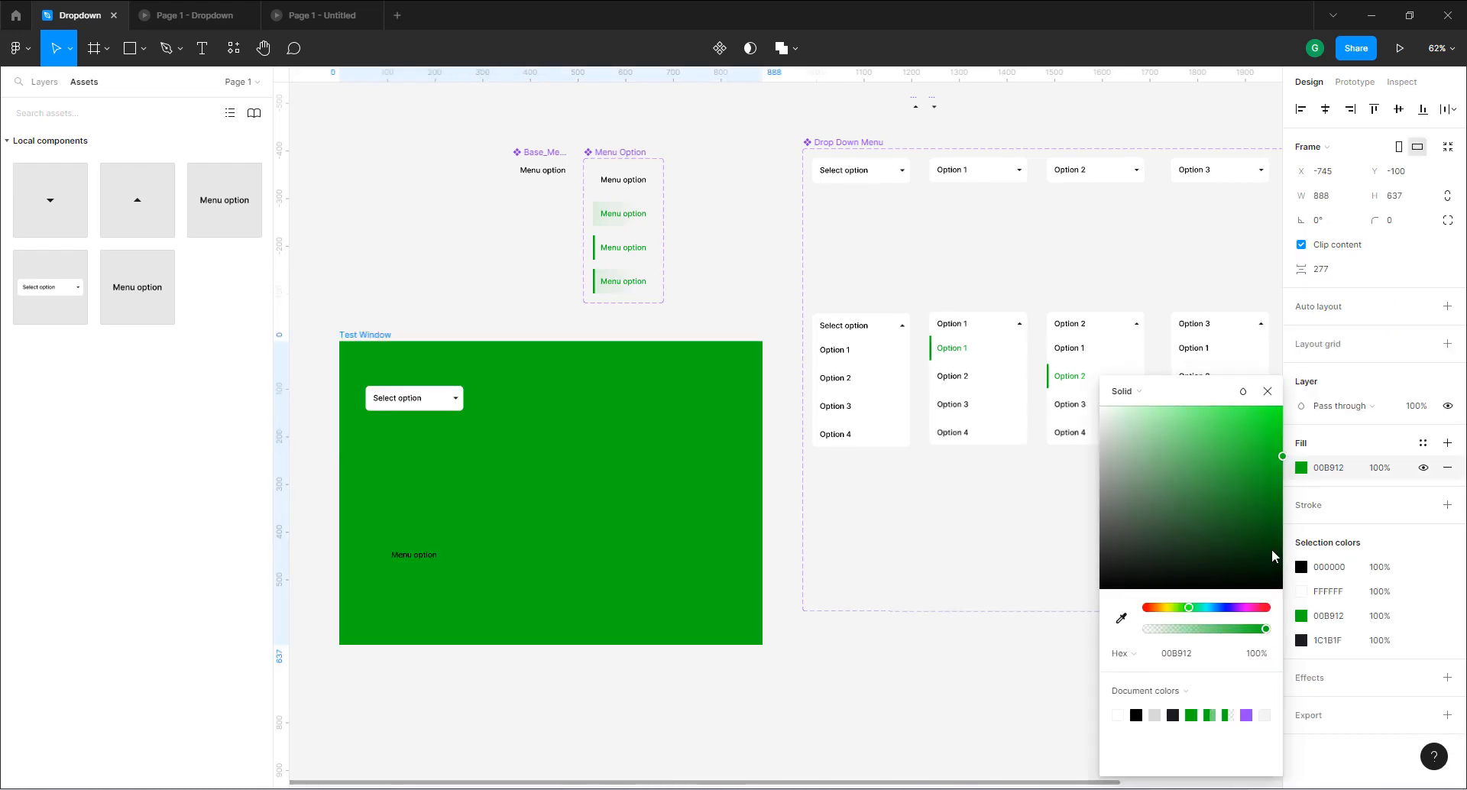
{"action": "left_click", "coordinate": [1275, 542]}
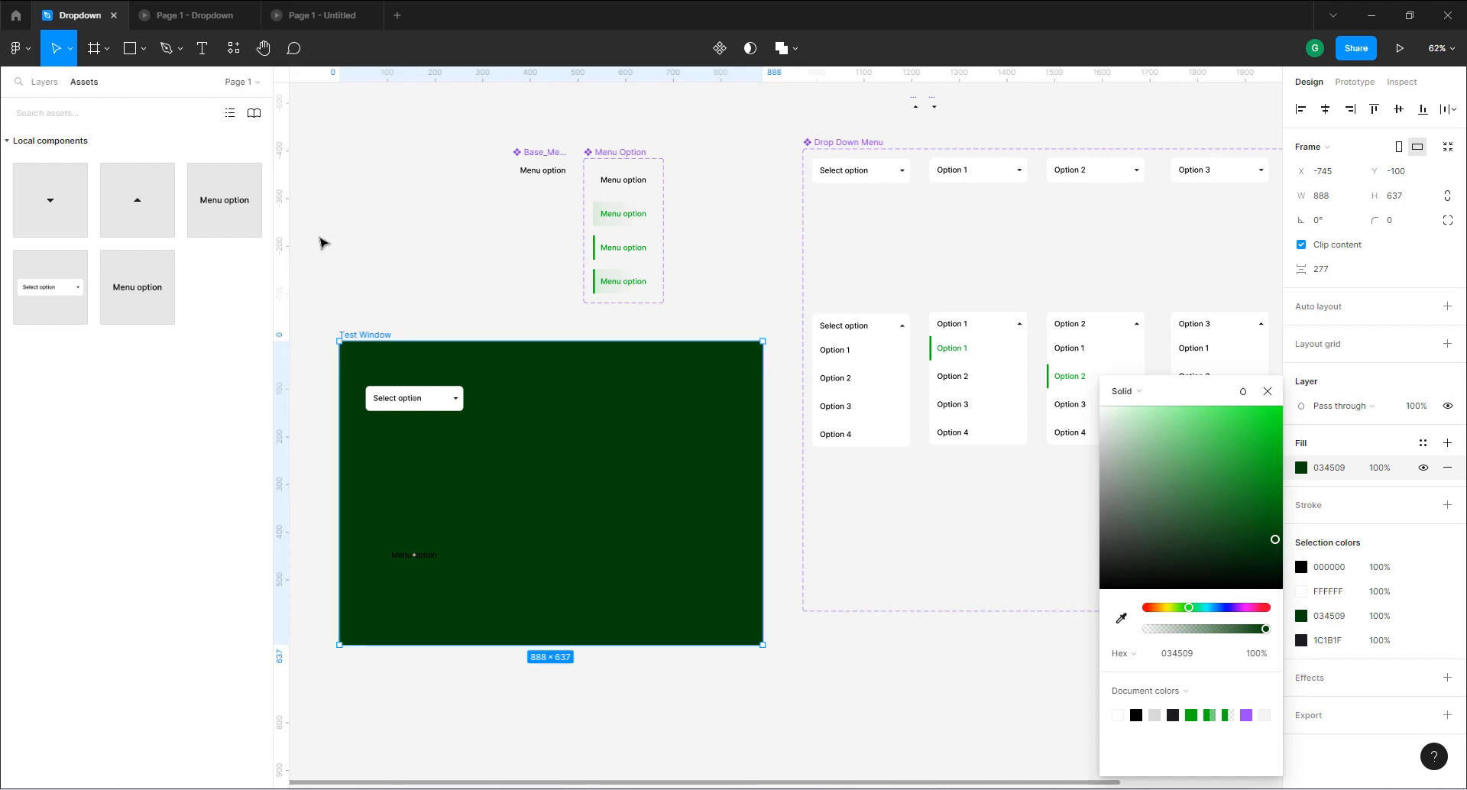
{"action": "left_click_drag", "start_coordinate": [1277, 535], "coordinate": [1276, 520]}
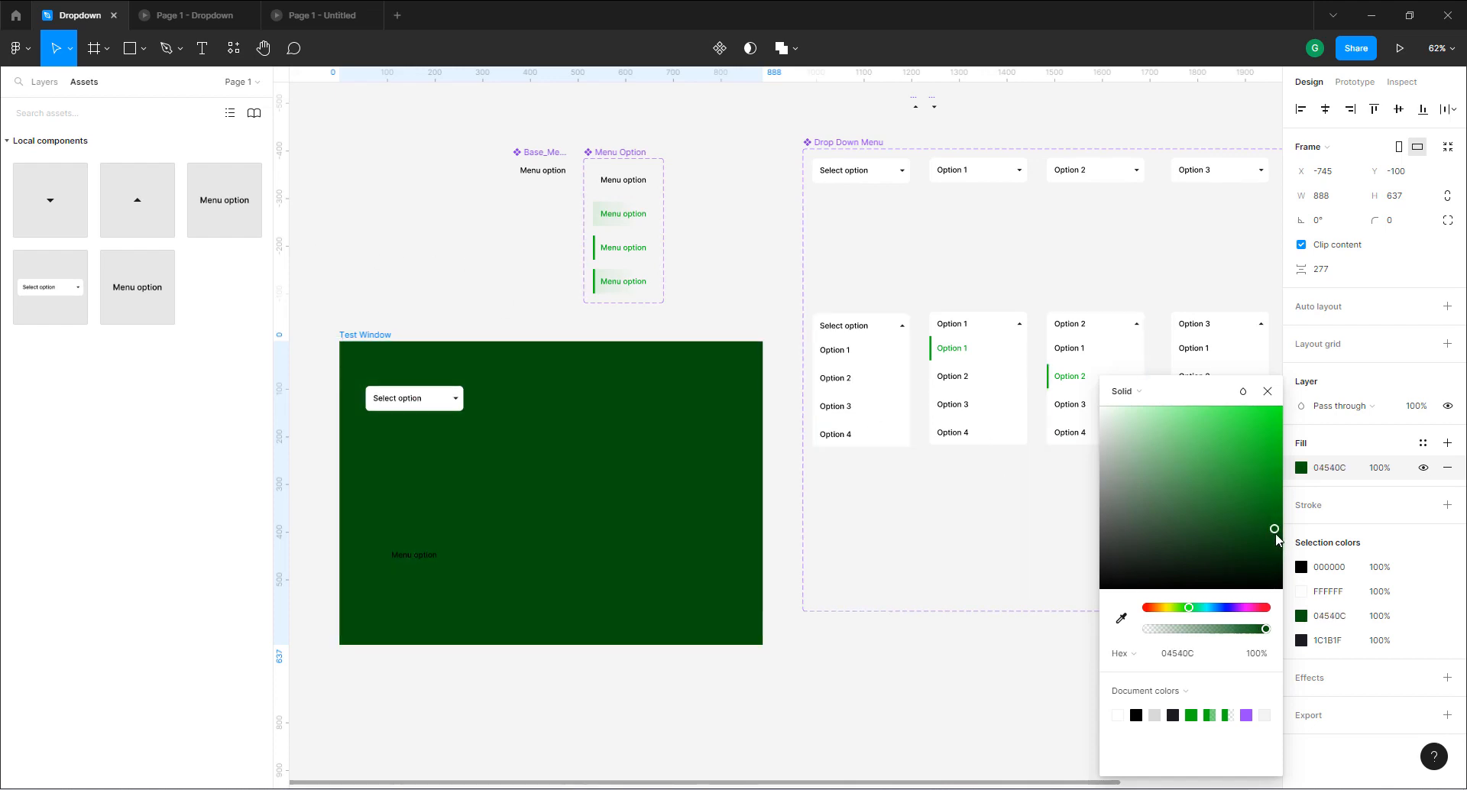
{"action": "left_click", "coordinate": [1275, 547]}
{"action": "left_click", "coordinate": [483, 261]}
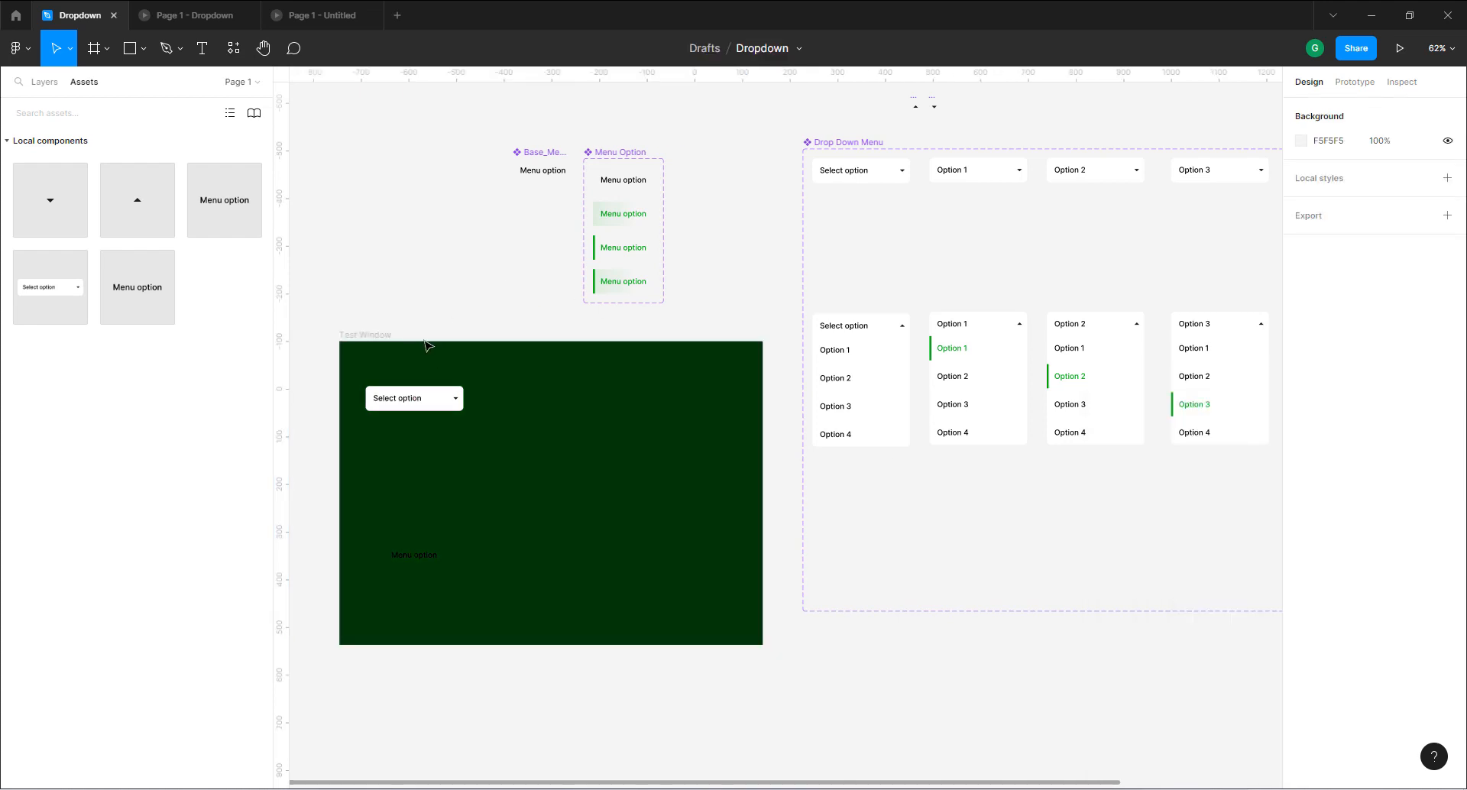
{"action": "left_click", "coordinate": [208, 15]}
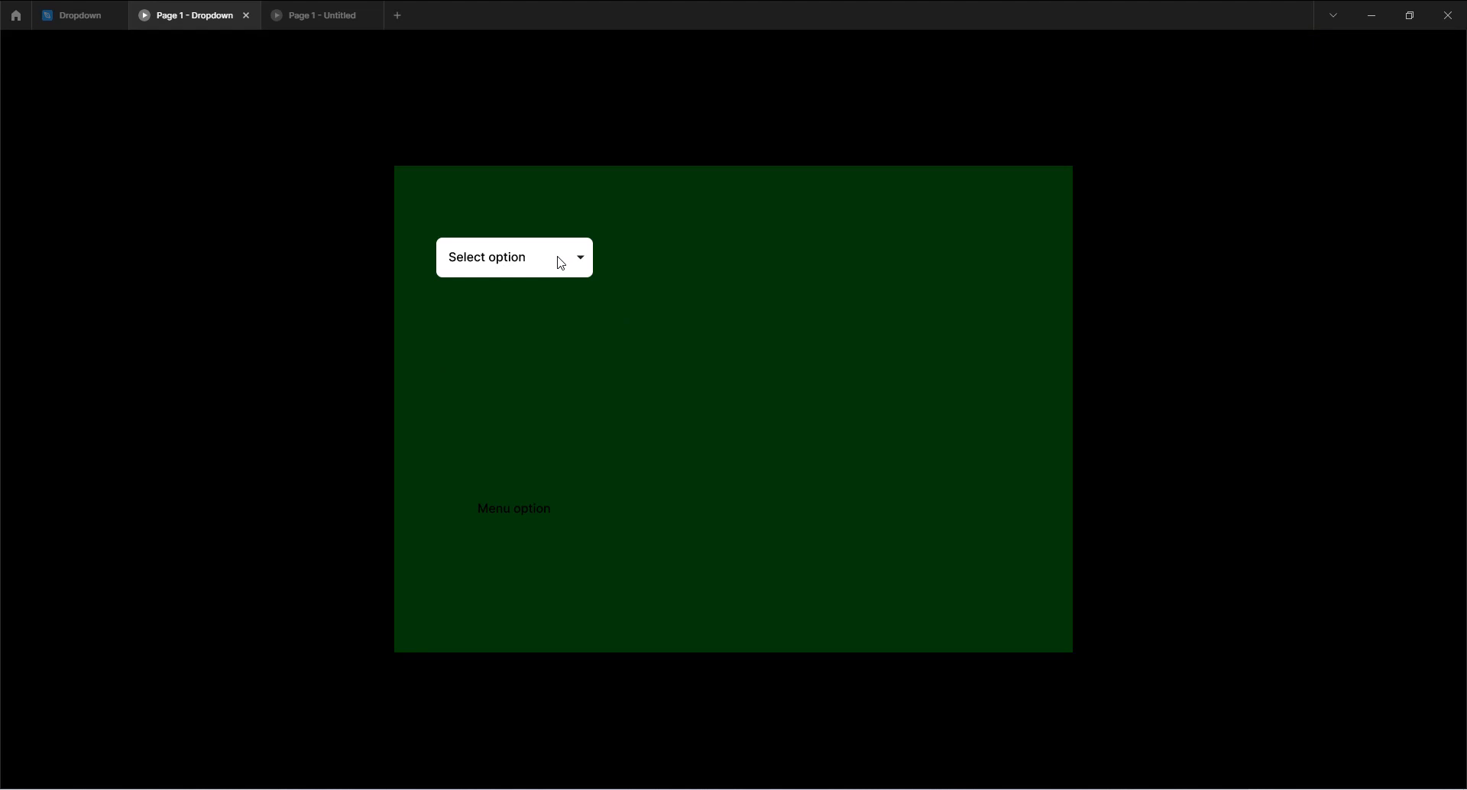
{"action": "left_click", "coordinate": [84, 13]}
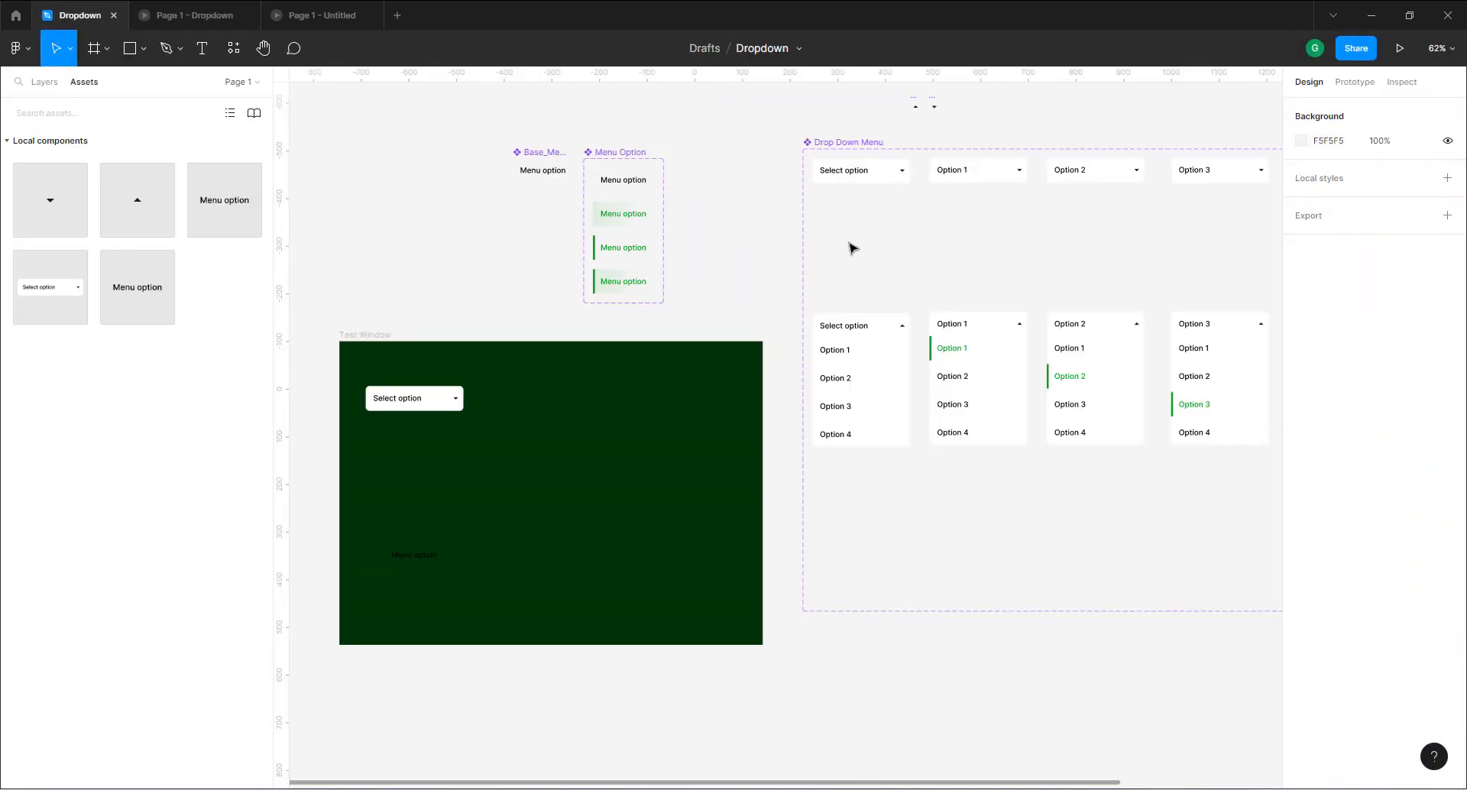
Link the closed Select option variant to the open one below it with an on-click Change to interaction.
{"action": "left_click", "coordinate": [863, 172]}
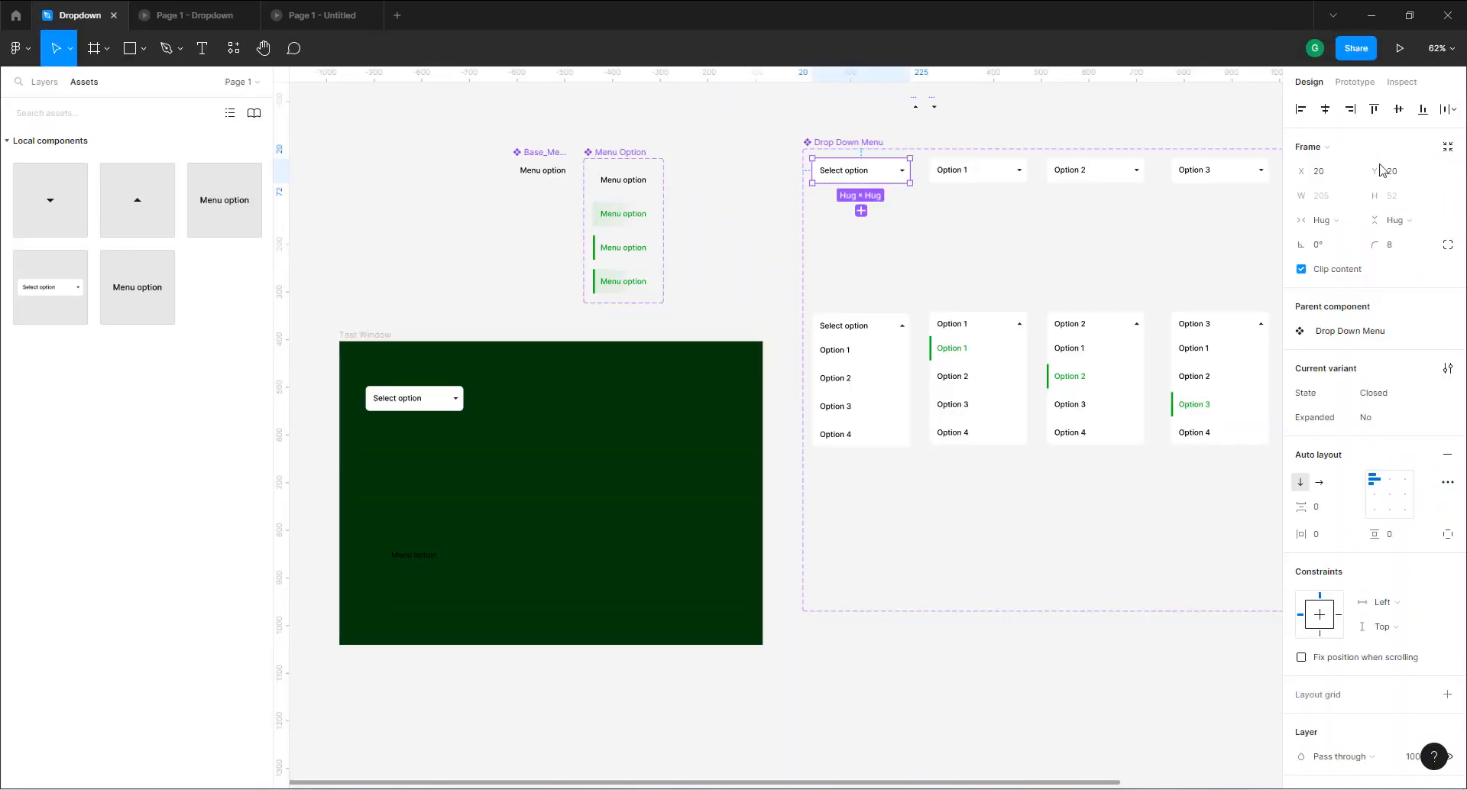
{"action": "left_click", "coordinate": [1356, 84]}
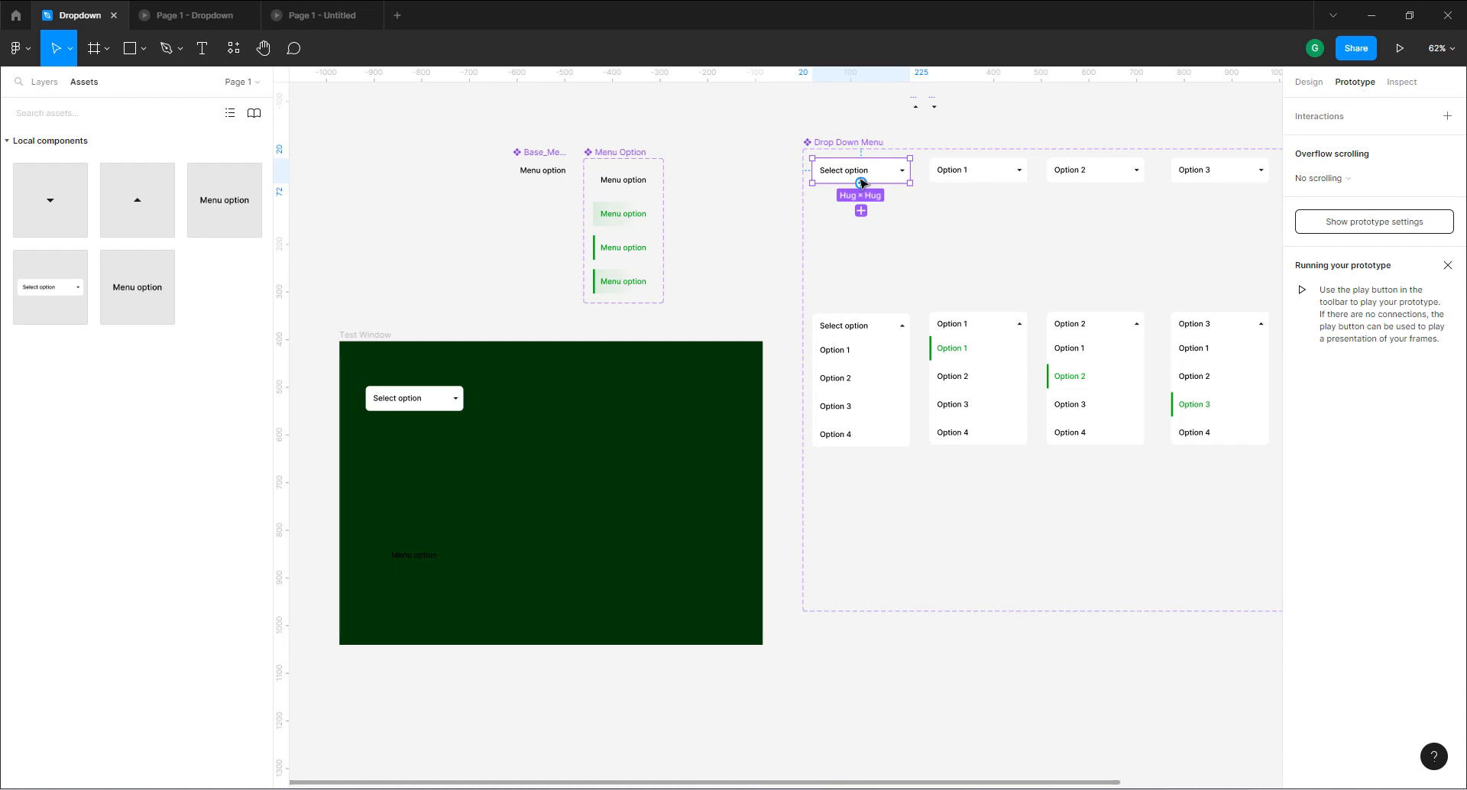
{"action": "left_click_drag", "start_coordinate": [862, 184], "coordinate": [866, 321]}
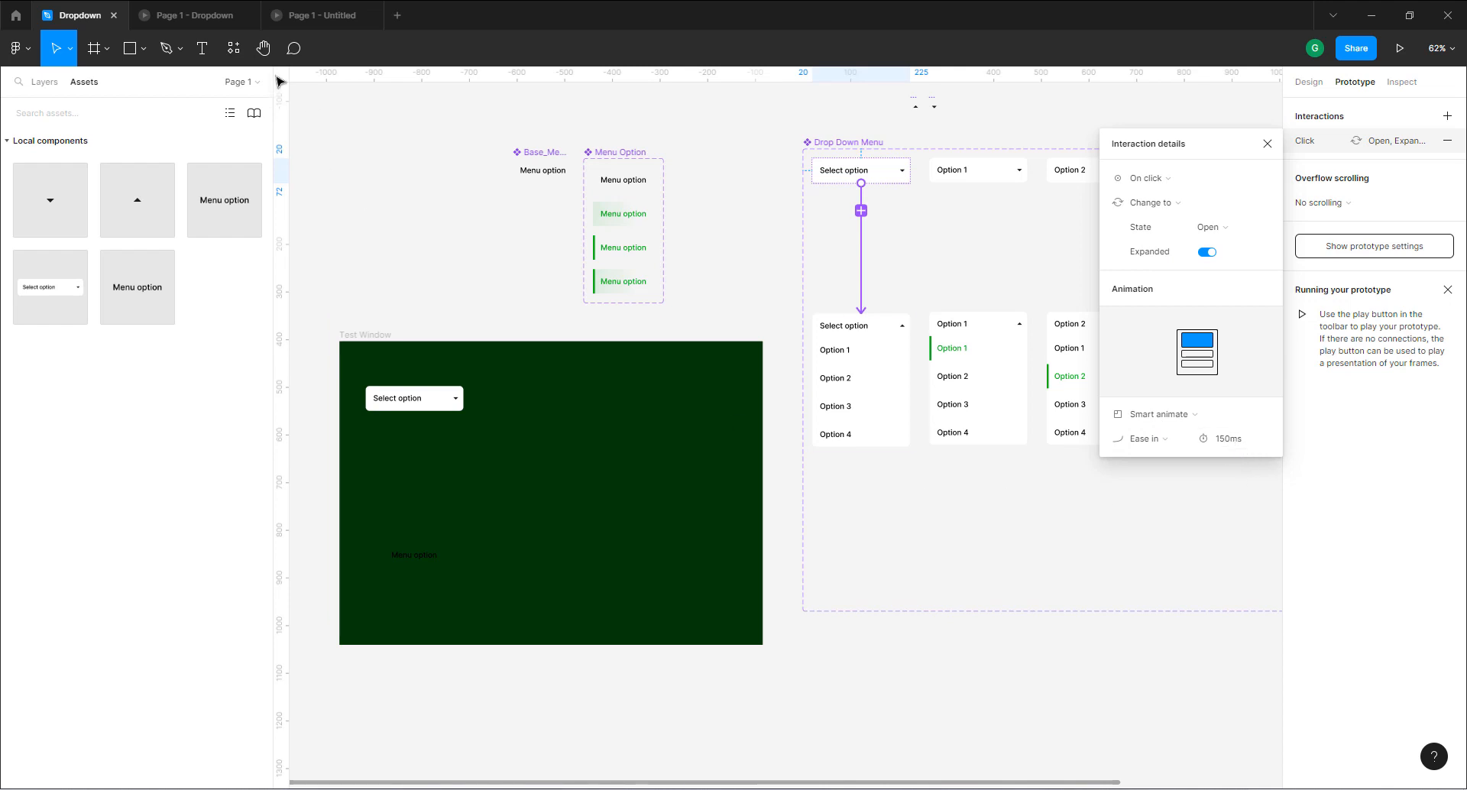
Test opening the Select option dropdown and its option hover states in the prototype preview.
{"action": "left_click", "coordinate": [191, 16]}
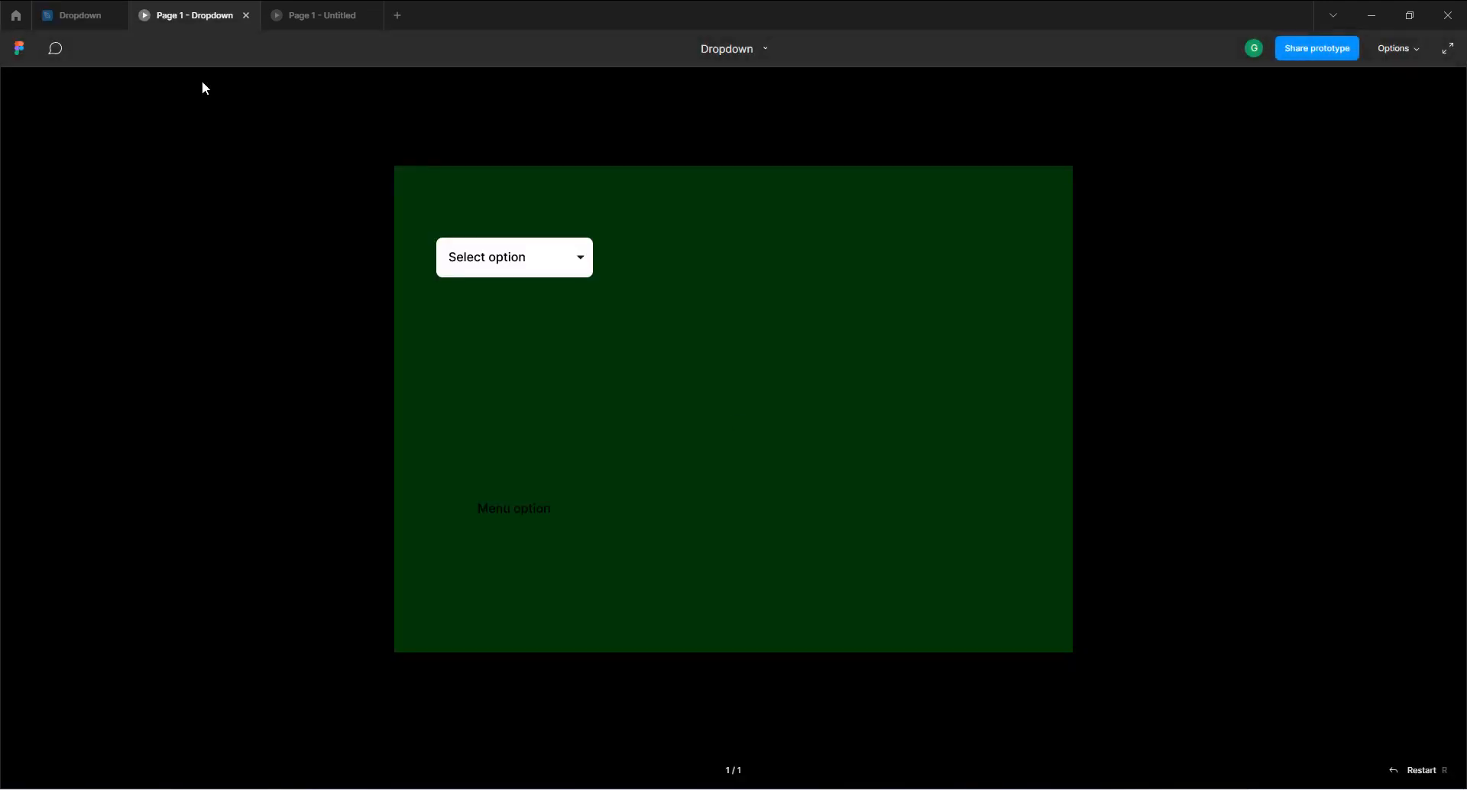
{"action": "left_click", "coordinate": [521, 267]}
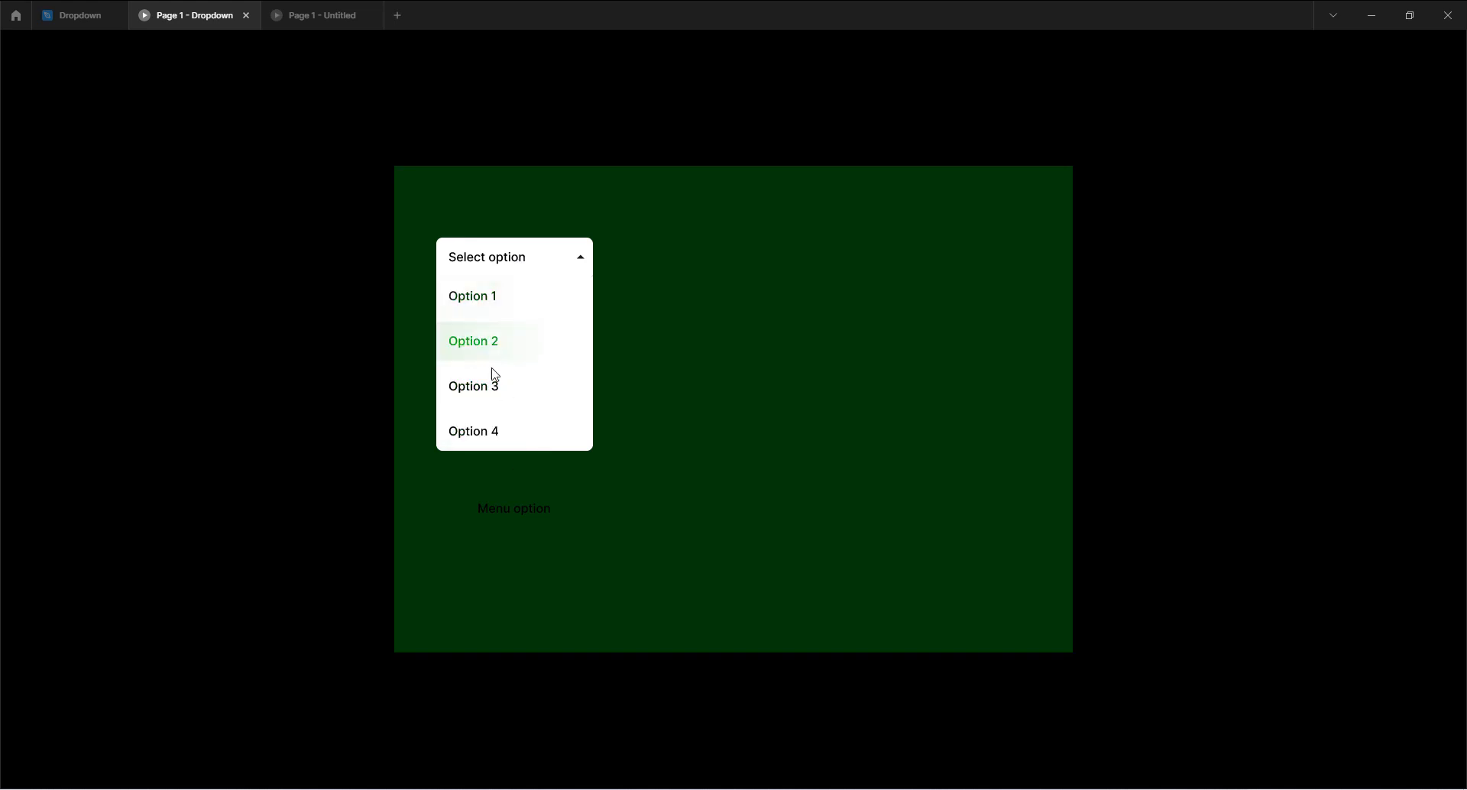
{"action": "left_click", "coordinate": [69, 15]}
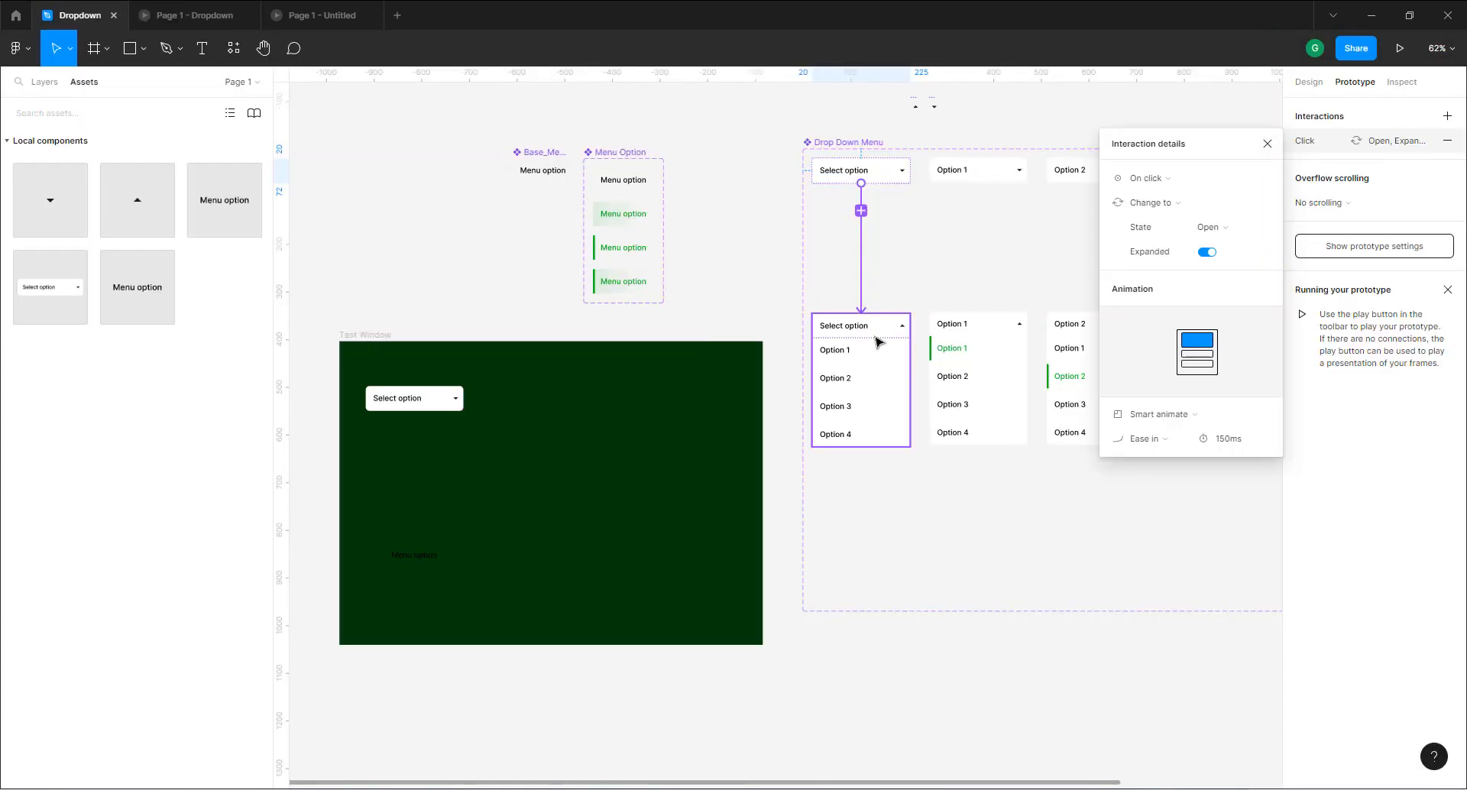
{"action": "left_click", "coordinate": [187, 15]}
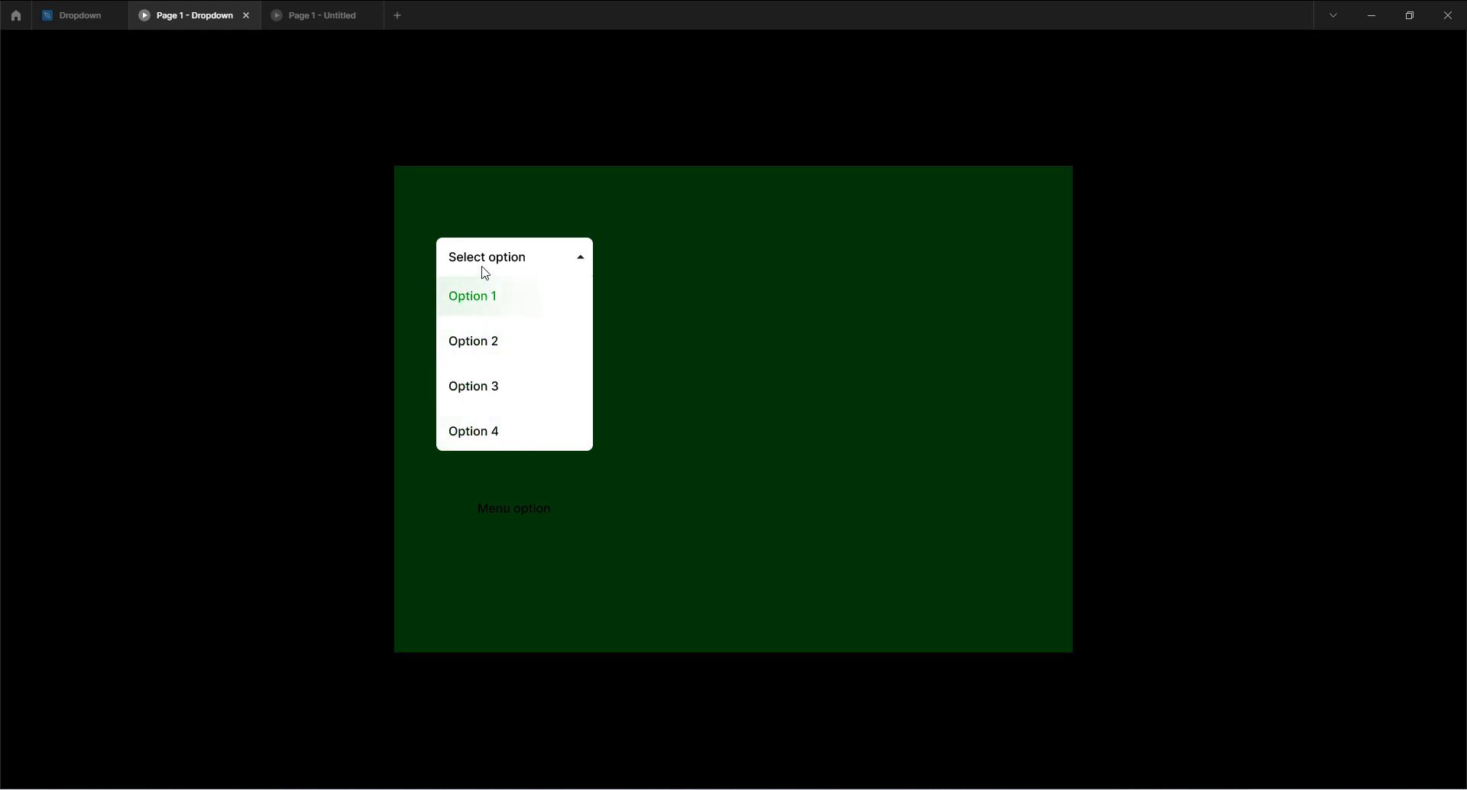
Return to the design file and delete the Menu option instance from the Test Window frame.
{"action": "left_click", "coordinate": [84, 21]}
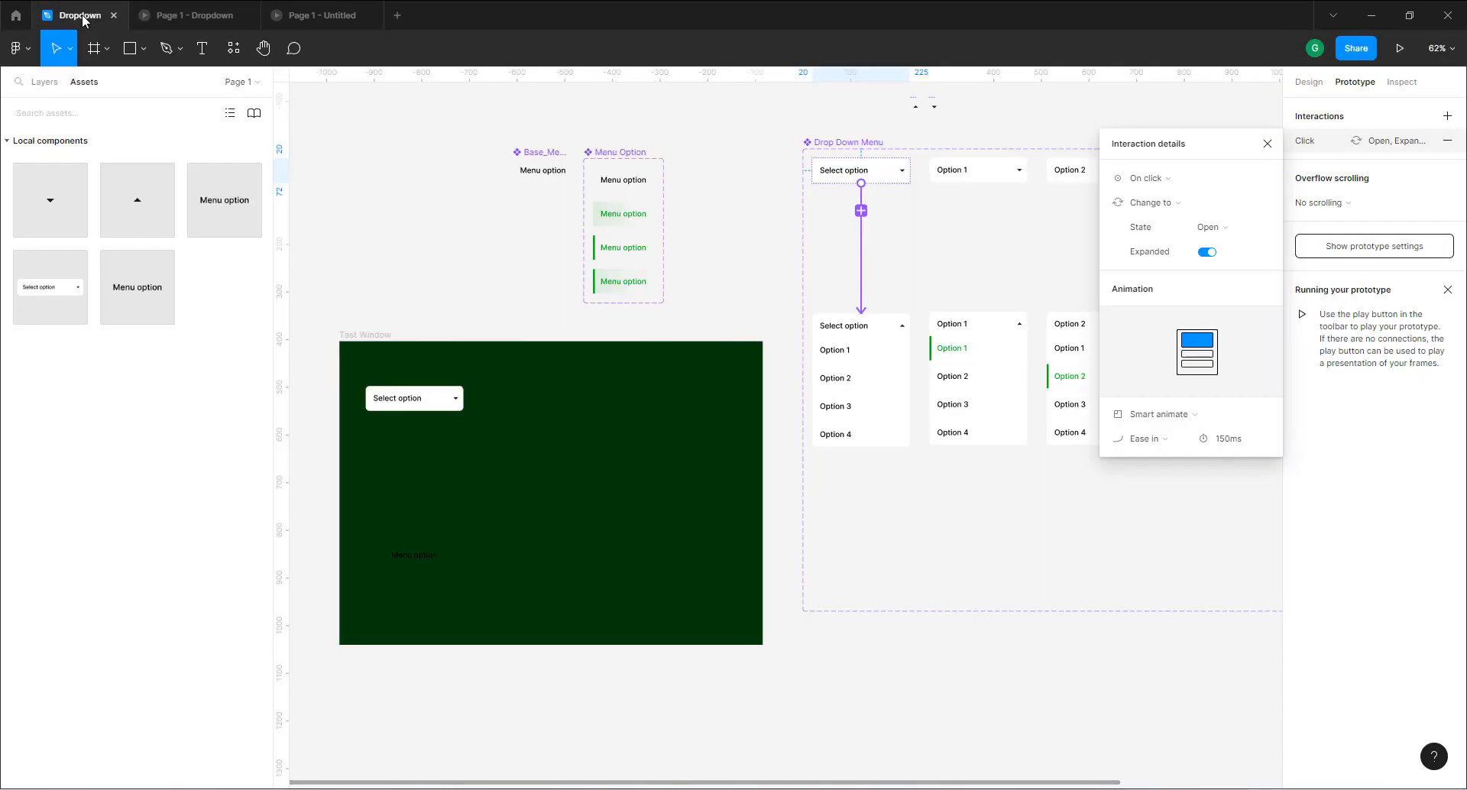
{"action": "left_click", "coordinate": [416, 562]}
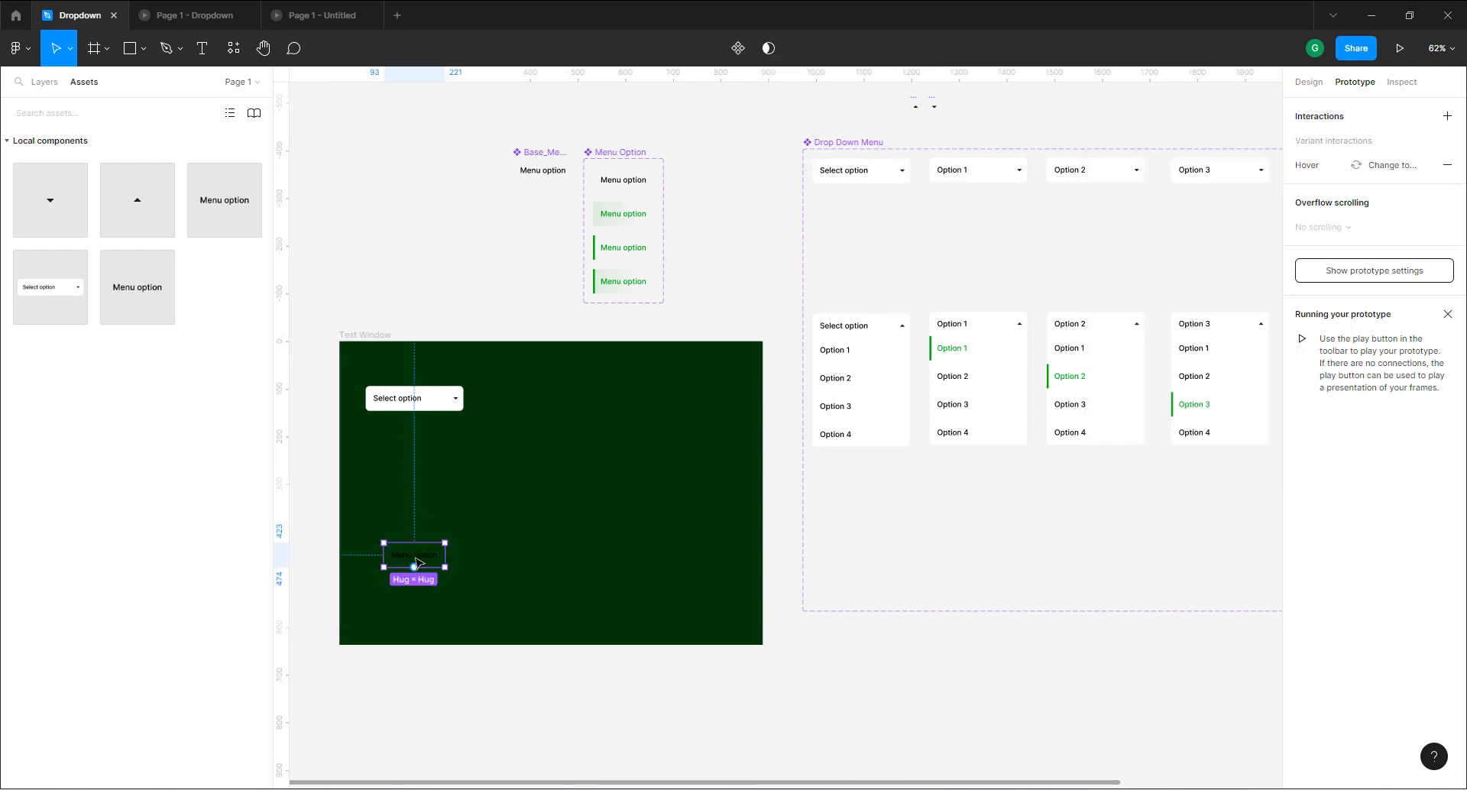
{"action": "key", "text": "Delete"}
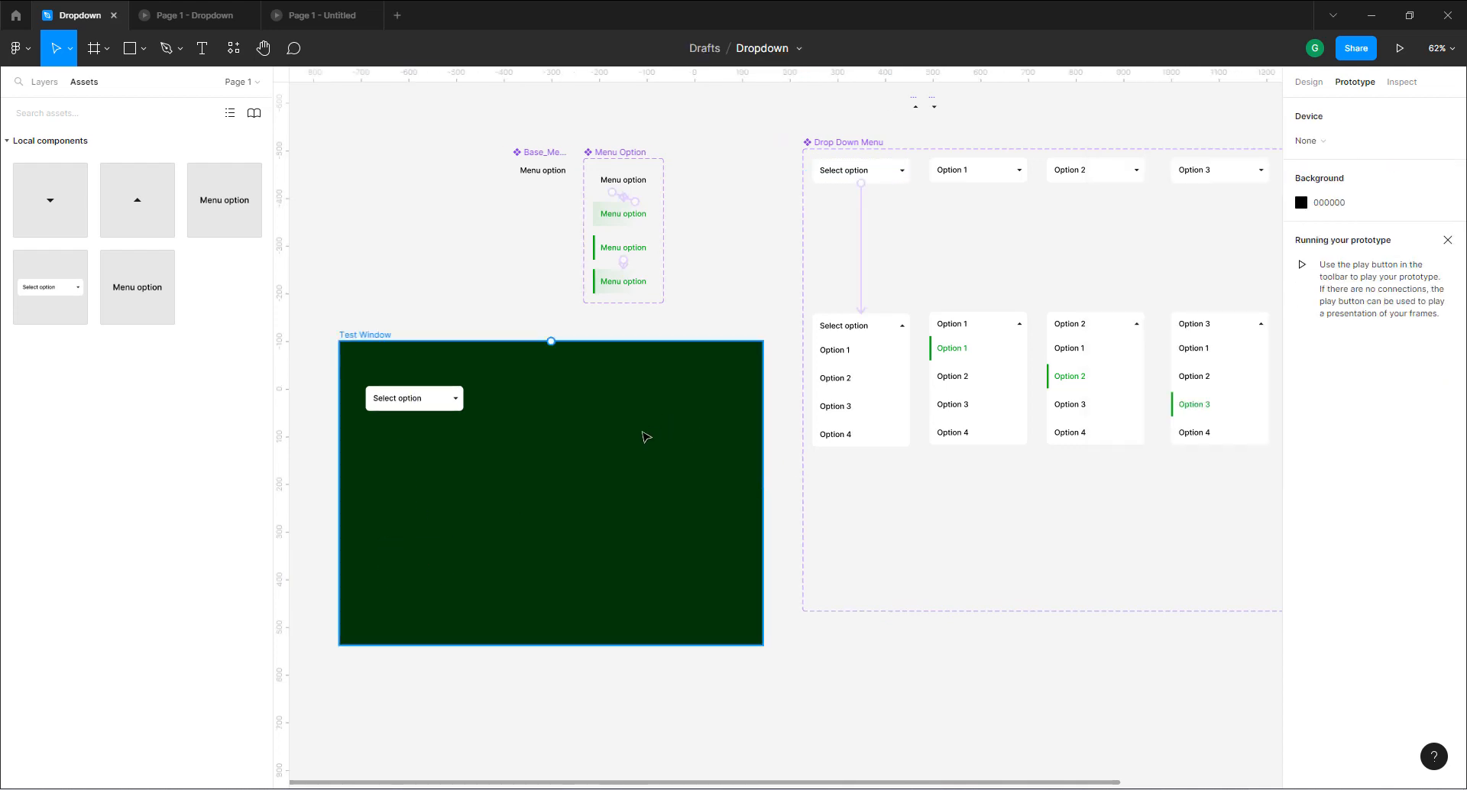
Link the open Select option variant back to the closed one with an on-click Change to interaction and test it in the preview.
{"action": "scroll", "coordinate": [645, 435], "scroll_direction": "down", "scroll_amount": 2}
{"action": "scroll", "coordinate": [1004, 342], "scroll_direction": "up", "scroll_amount": 2}
{"action": "scroll", "coordinate": [801, 246], "scroll_direction": "up", "scroll_amount": 2}
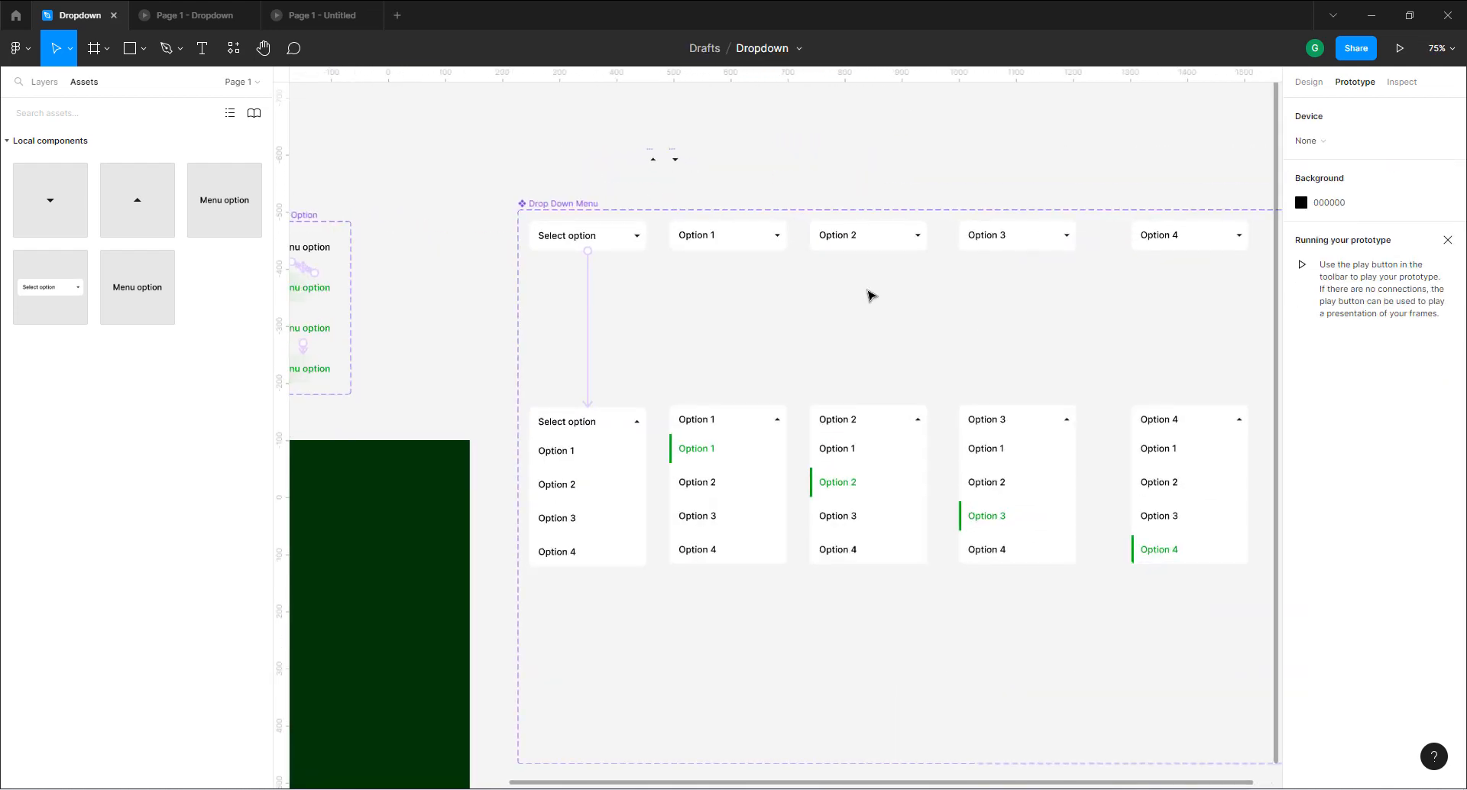
{"action": "left_click", "coordinate": [603, 459]}
{"action": "left_click_drag", "start_coordinate": [602, 411], "coordinate": [627, 242]}
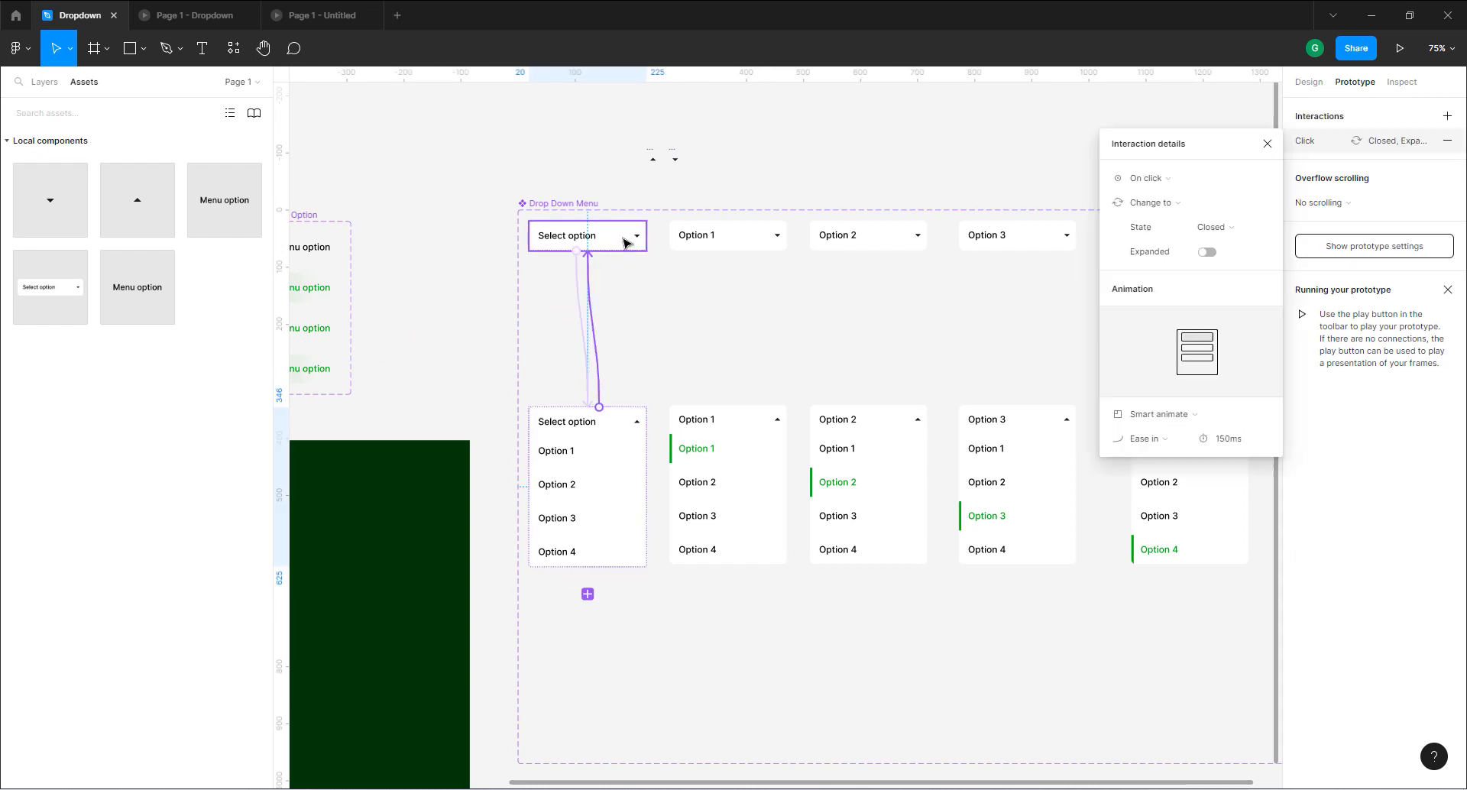
{"action": "left_click", "coordinate": [207, 15]}
{"action": "left_click", "coordinate": [501, 263]}
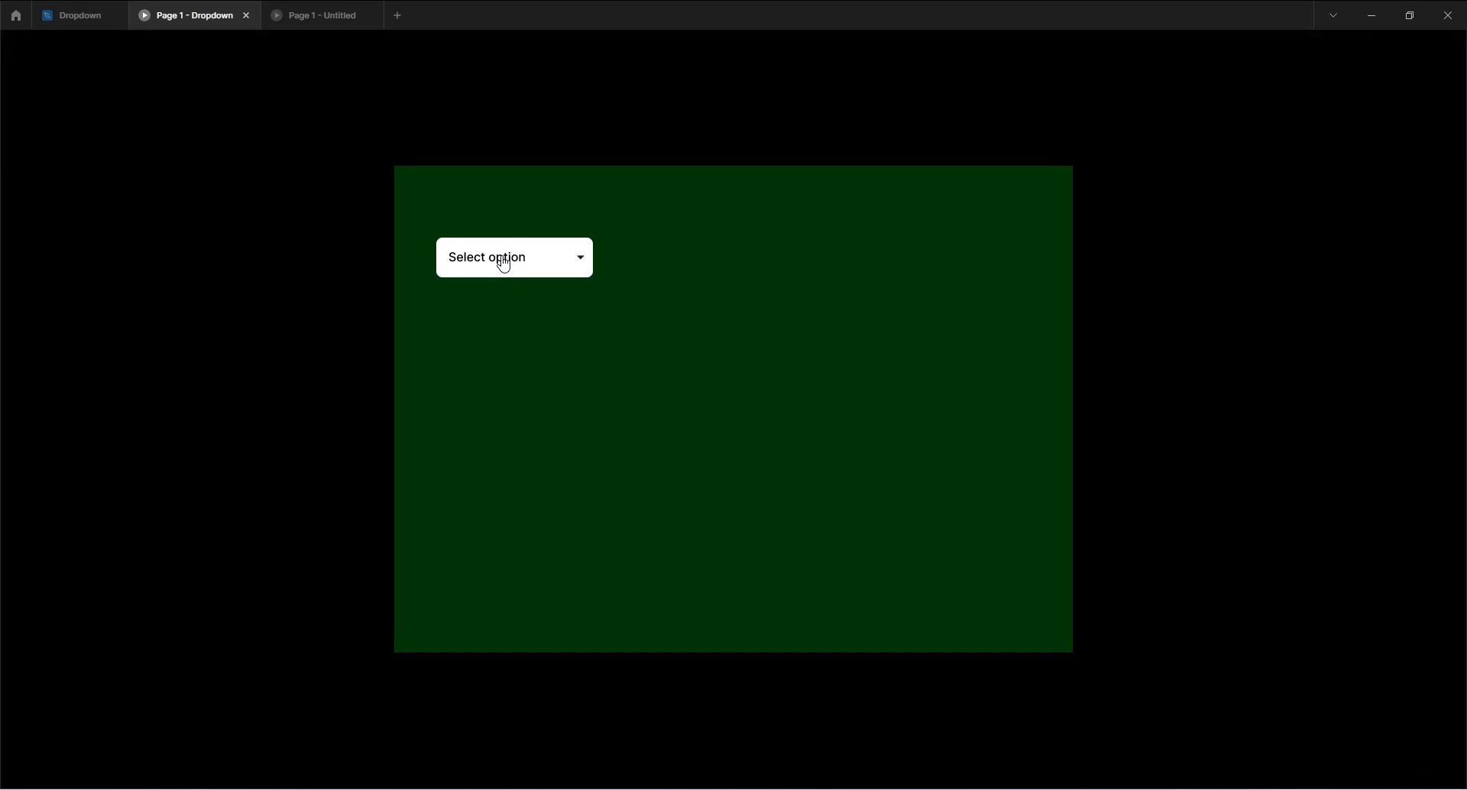
Back in the design file, link the closed Option 1 variant and the open one's header to each other with on-click Change to interactions.
{"action": "left_click", "coordinate": [503, 264]}
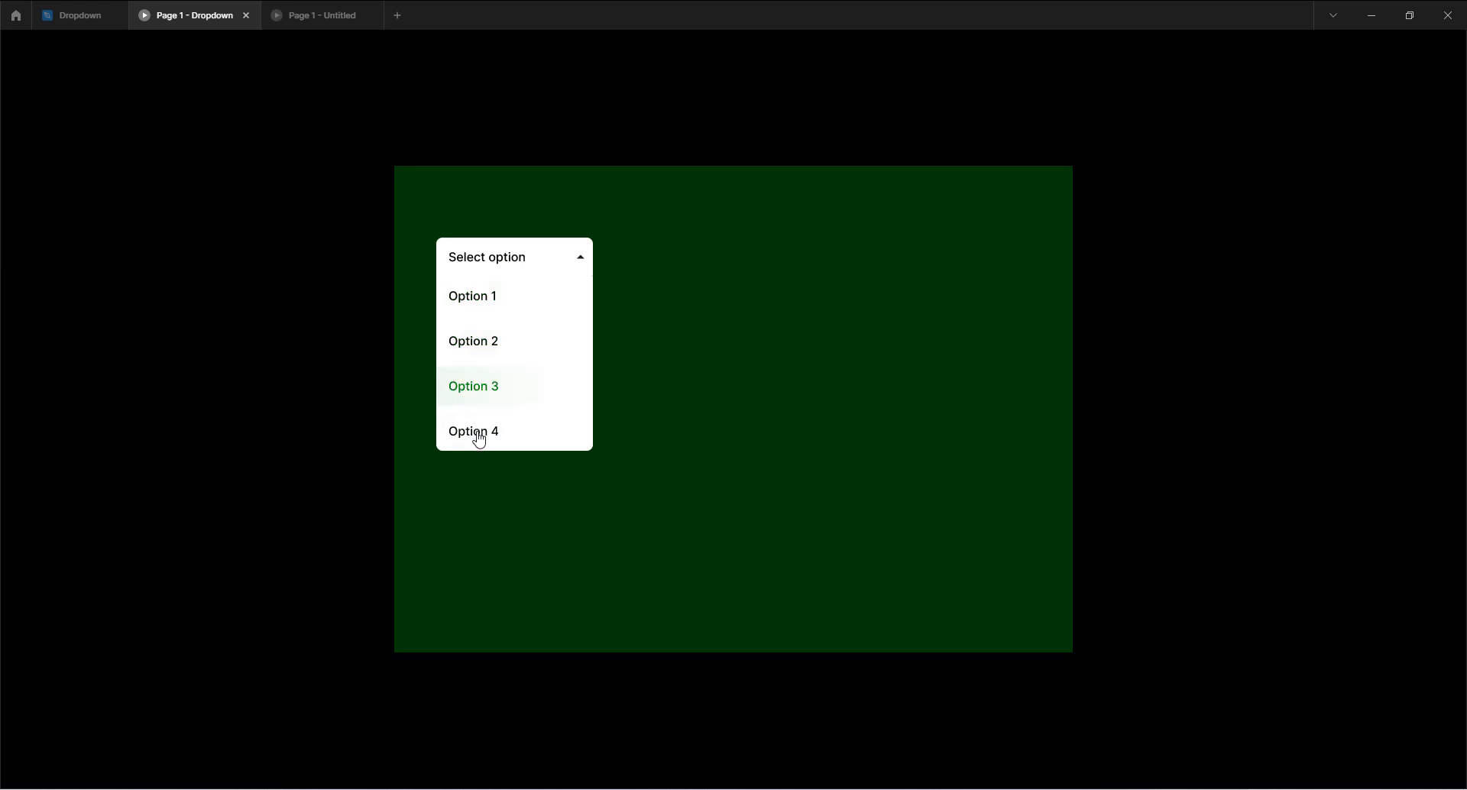
{"action": "left_click", "coordinate": [89, 16]}
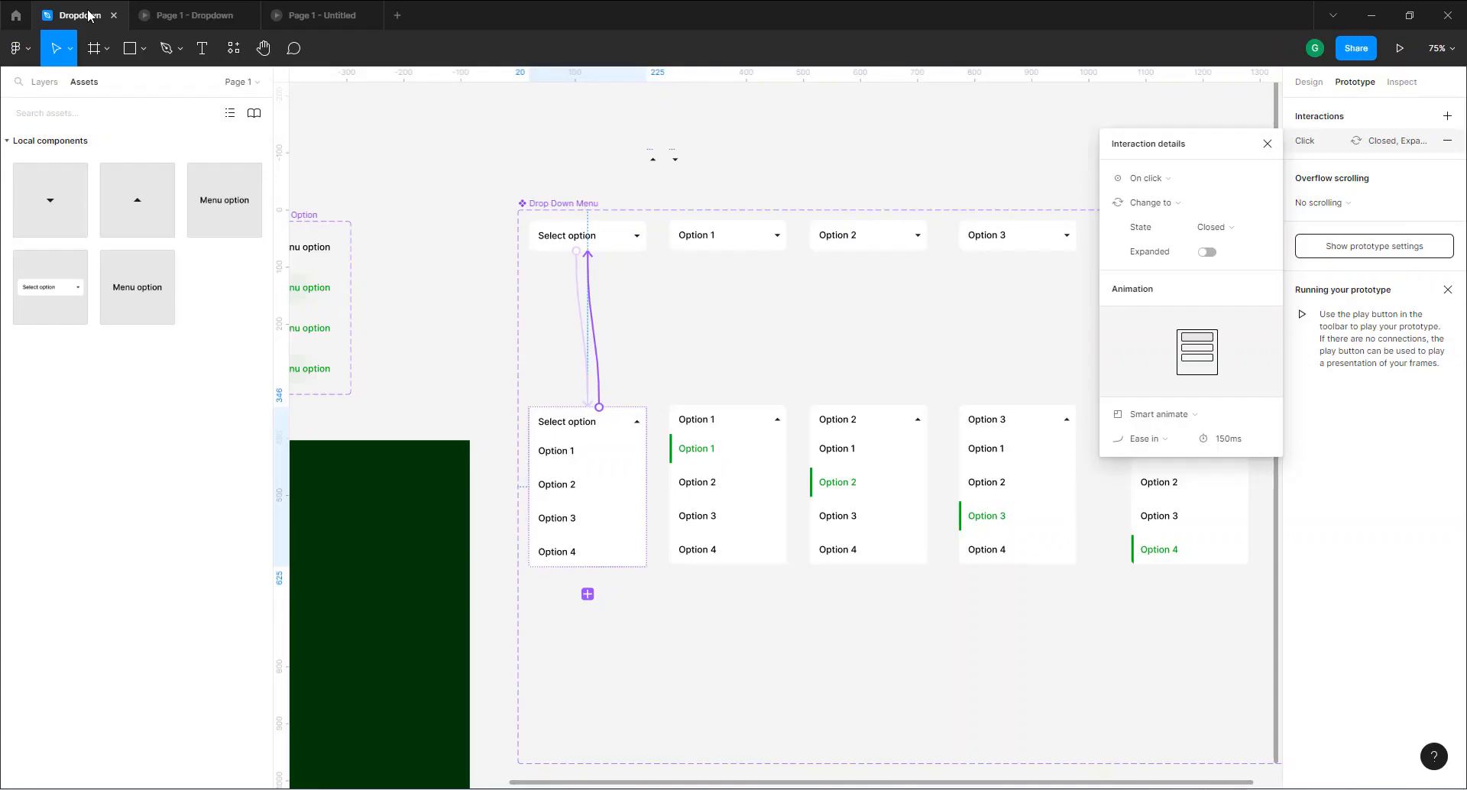
{"action": "left_click", "coordinate": [1267, 143]}
{"action": "left_click", "coordinate": [749, 243]}
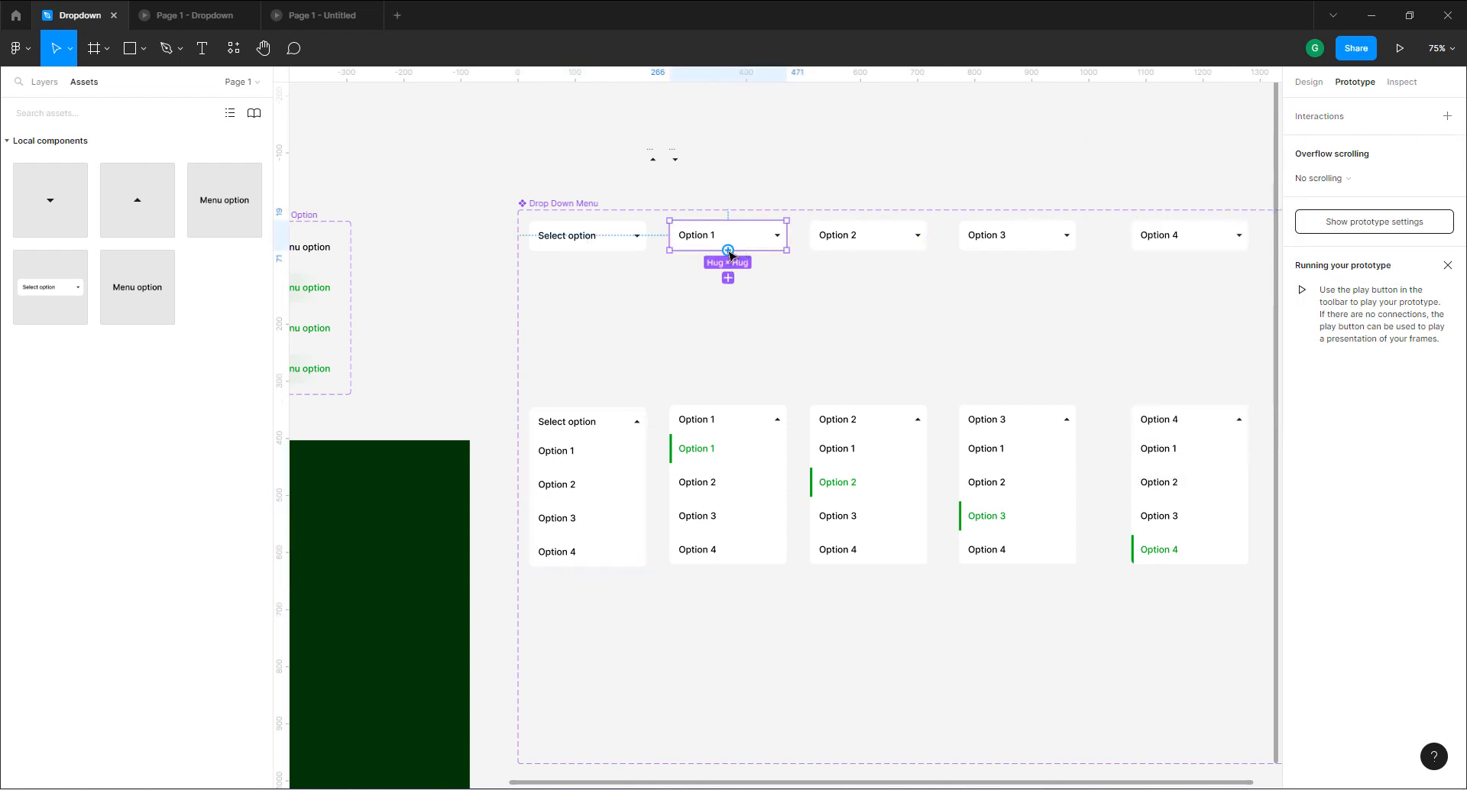
{"action": "left_click_drag", "start_coordinate": [727, 250], "coordinate": [730, 429]}
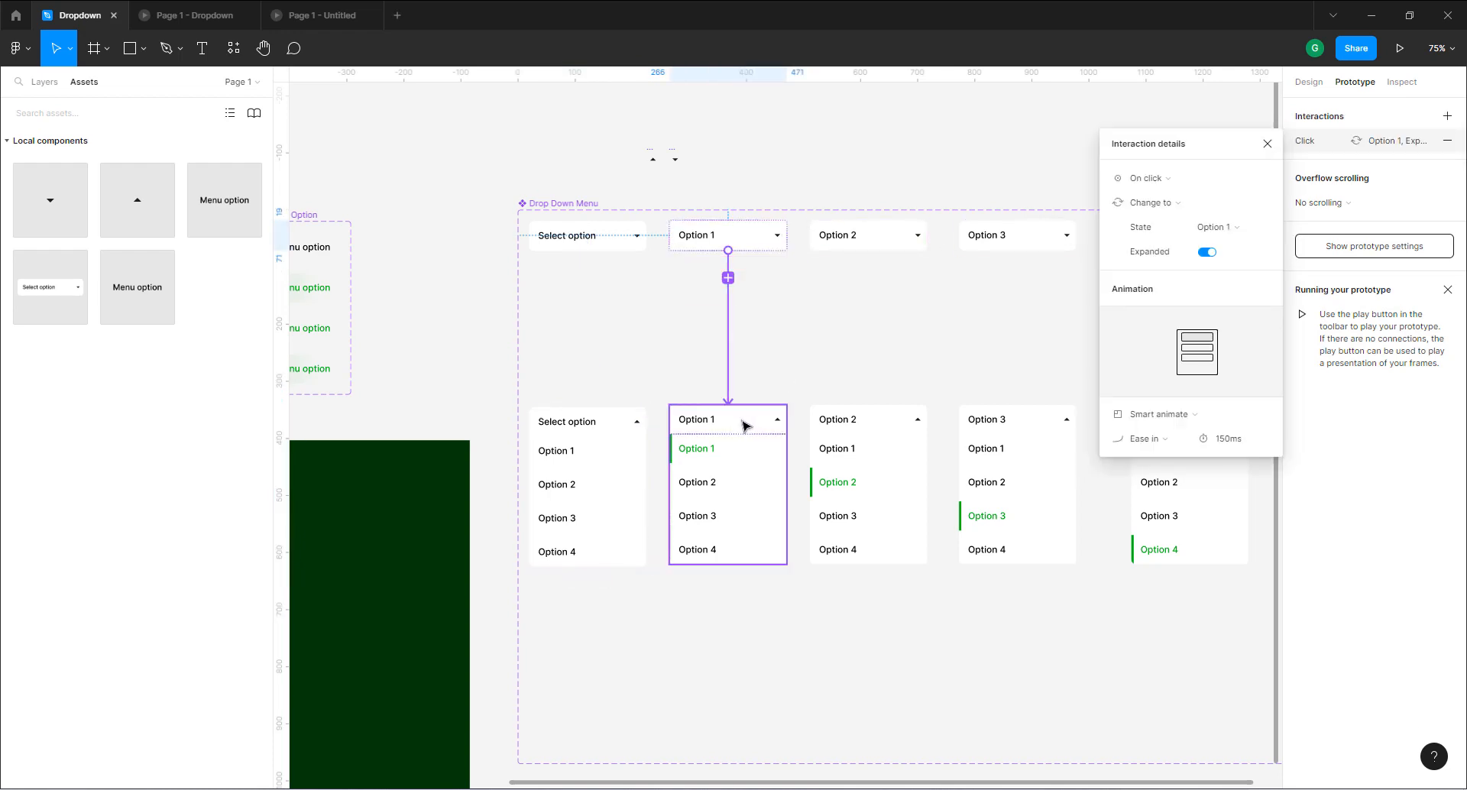
{"action": "left_click", "coordinate": [747, 420]}
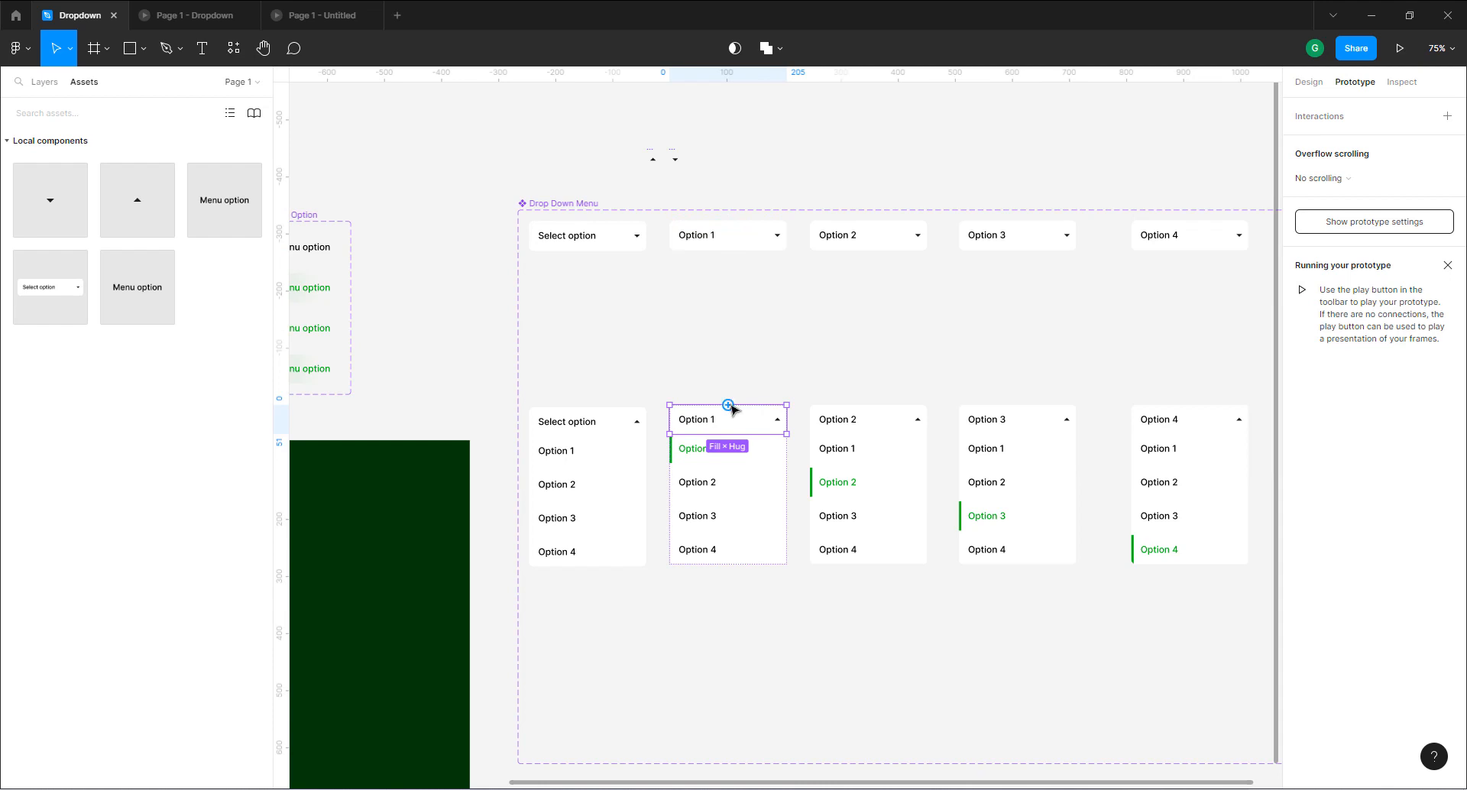
{"action": "left_click_drag", "start_coordinate": [730, 404], "coordinate": [777, 246]}
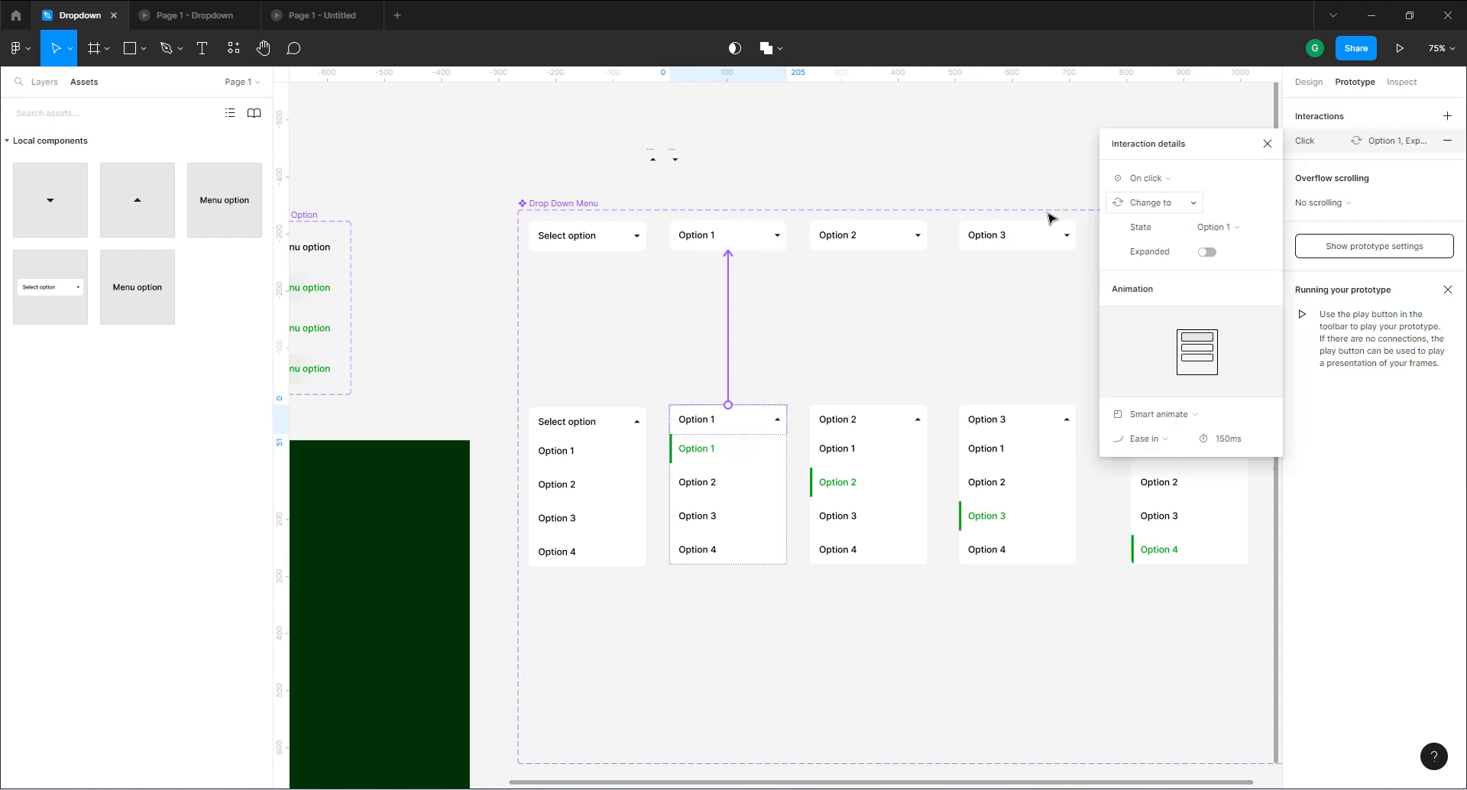
Link the closed Option 2 variant to the open one, and the open one's header row back to the closed variant, on click.
{"action": "left_click", "coordinate": [888, 243]}
{"action": "left_click_drag", "start_coordinate": [869, 250], "coordinate": [894, 425]}
{"action": "left_click", "coordinate": [895, 426]}
{"action": "left_click", "coordinate": [897, 419]}
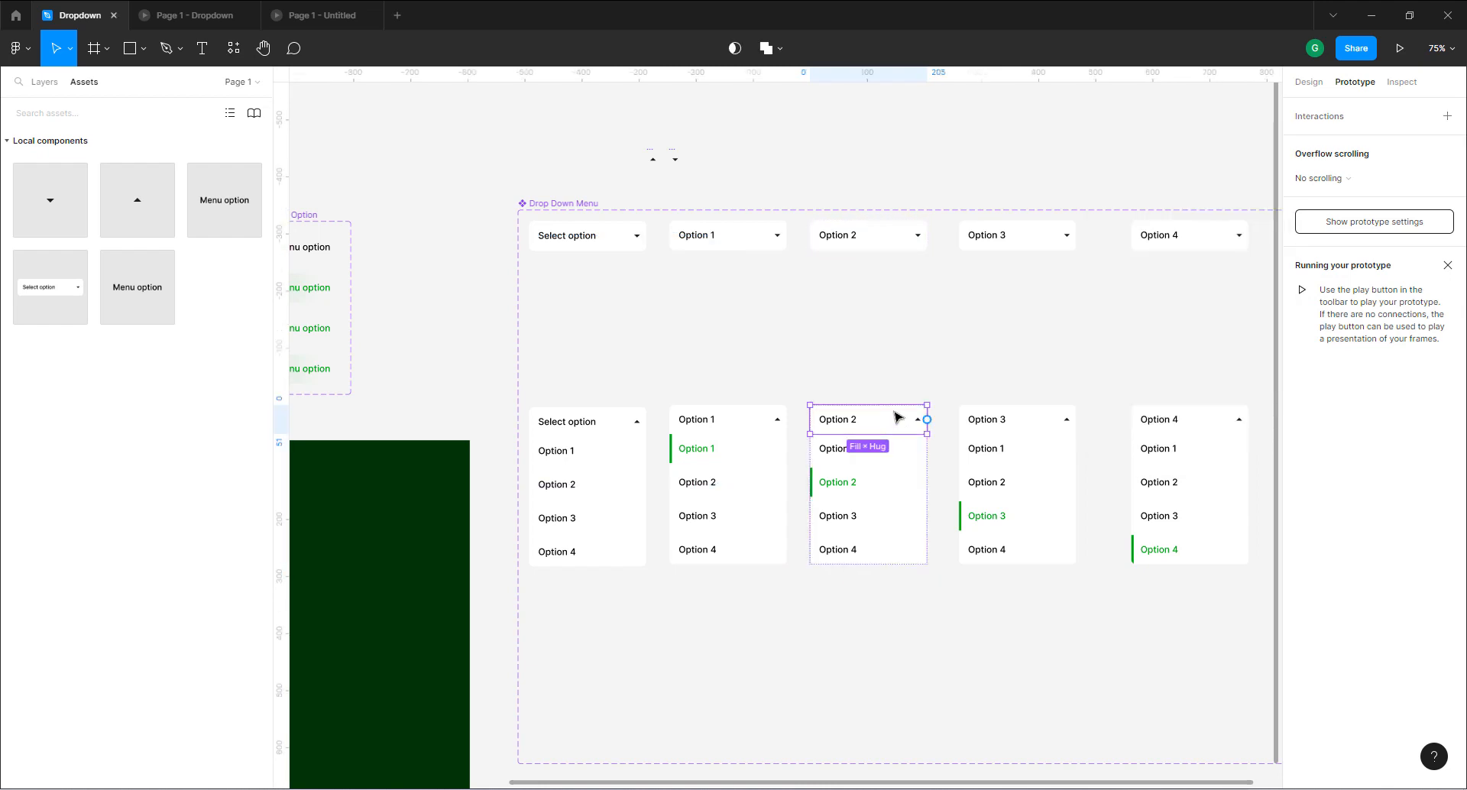
{"action": "left_click", "coordinate": [902, 236]}
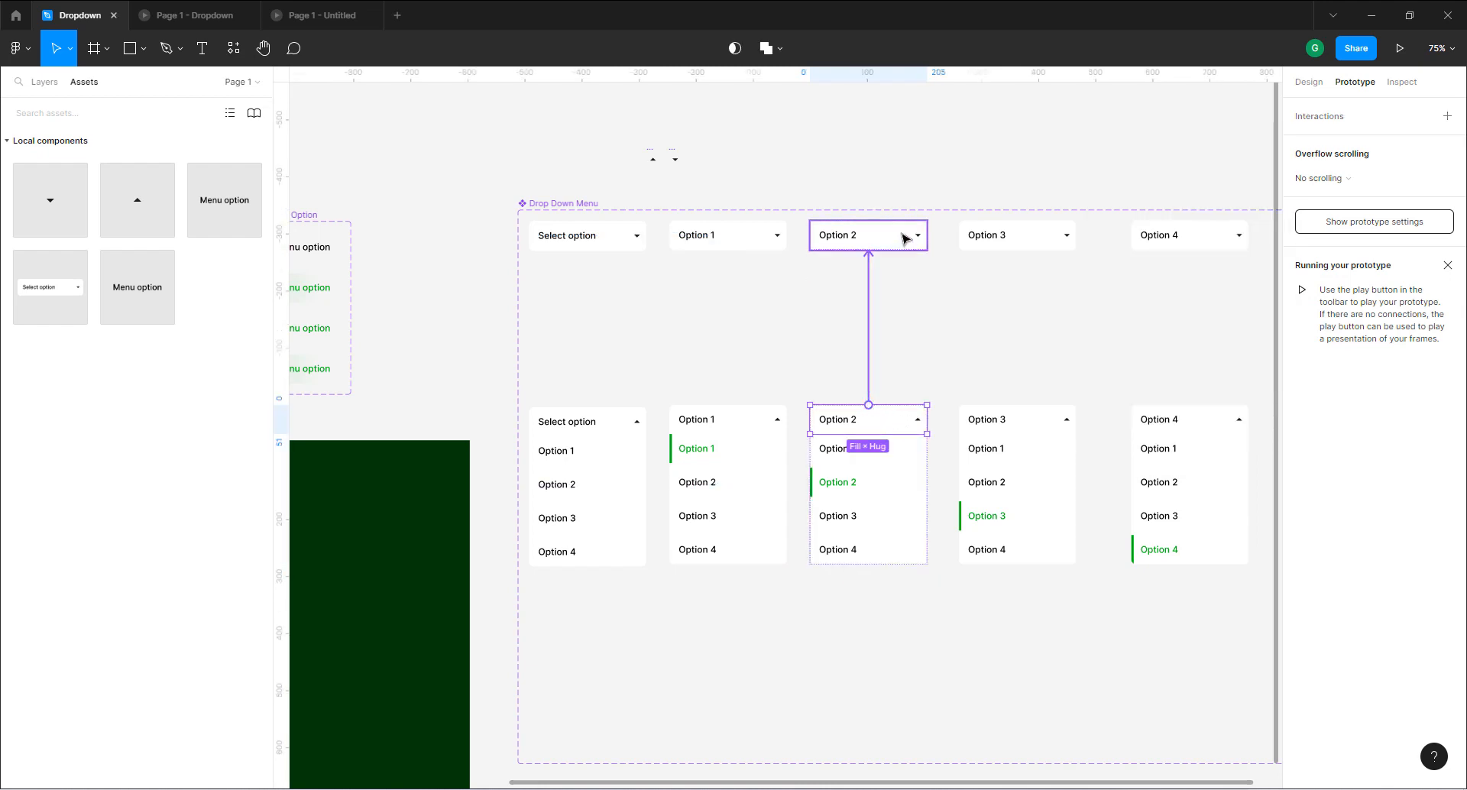
Link the closed Option 3 variant to the open one, and the open one's header row back, with on-click Change to interactions.
{"action": "left_click", "coordinate": [993, 236]}
{"action": "mouse_move", "coordinate": [1017, 251]}
{"action": "left_mouse_down"}
{"action": "mouse_move", "coordinate": [1009, 416]}
{"action": "mouse_move", "coordinate": [1032, 423]}
{"action": "mouse_move", "coordinate": [1041, 249]}
{"action": "left_mouse_up"}
{"action": "left_click", "coordinate": [1031, 426]}
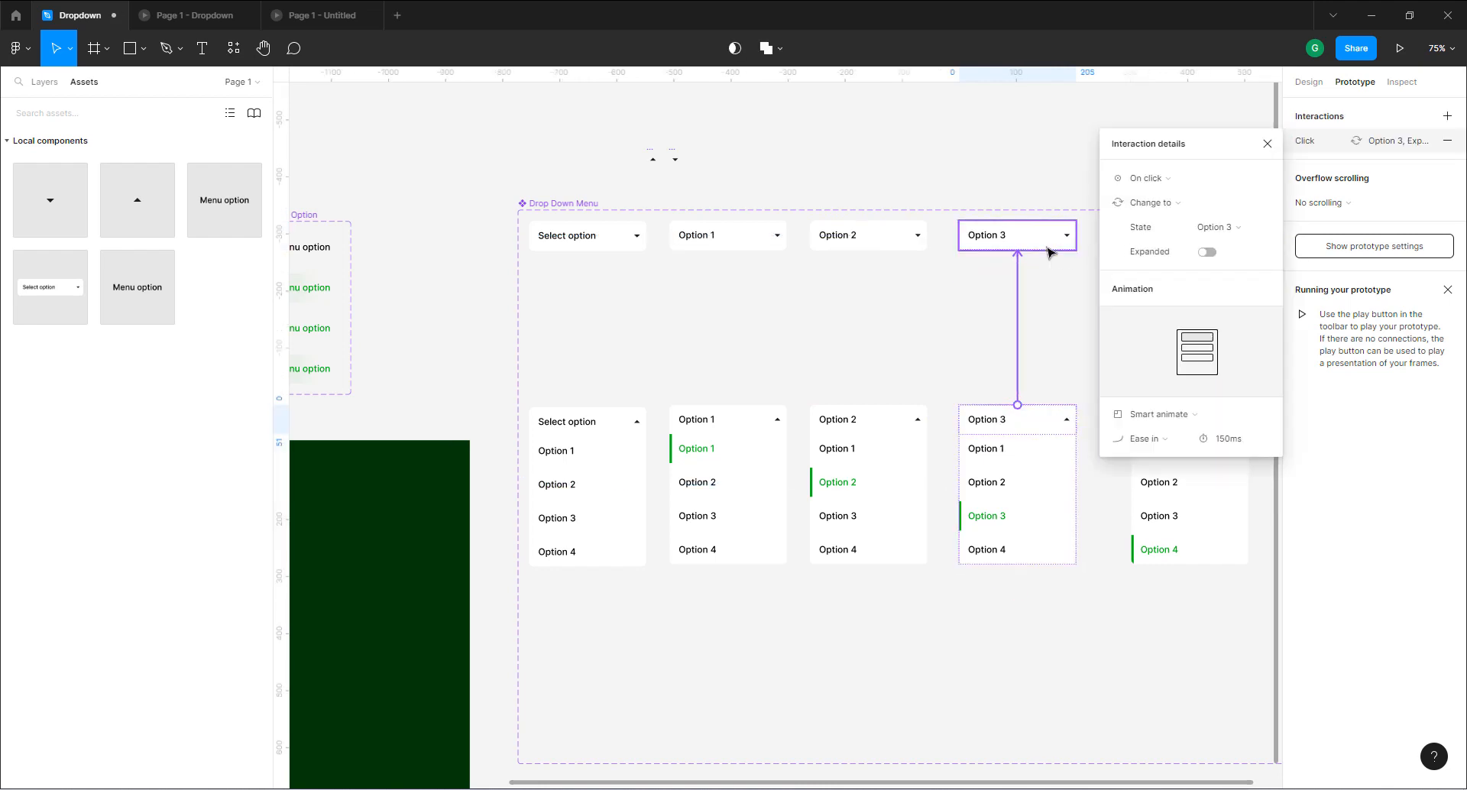
{"action": "key", "text": "Escape"}
Link the closed and open Option 4 variants to each other with on-click Change to interactions.
{"action": "left_click", "coordinate": [1146, 235]}
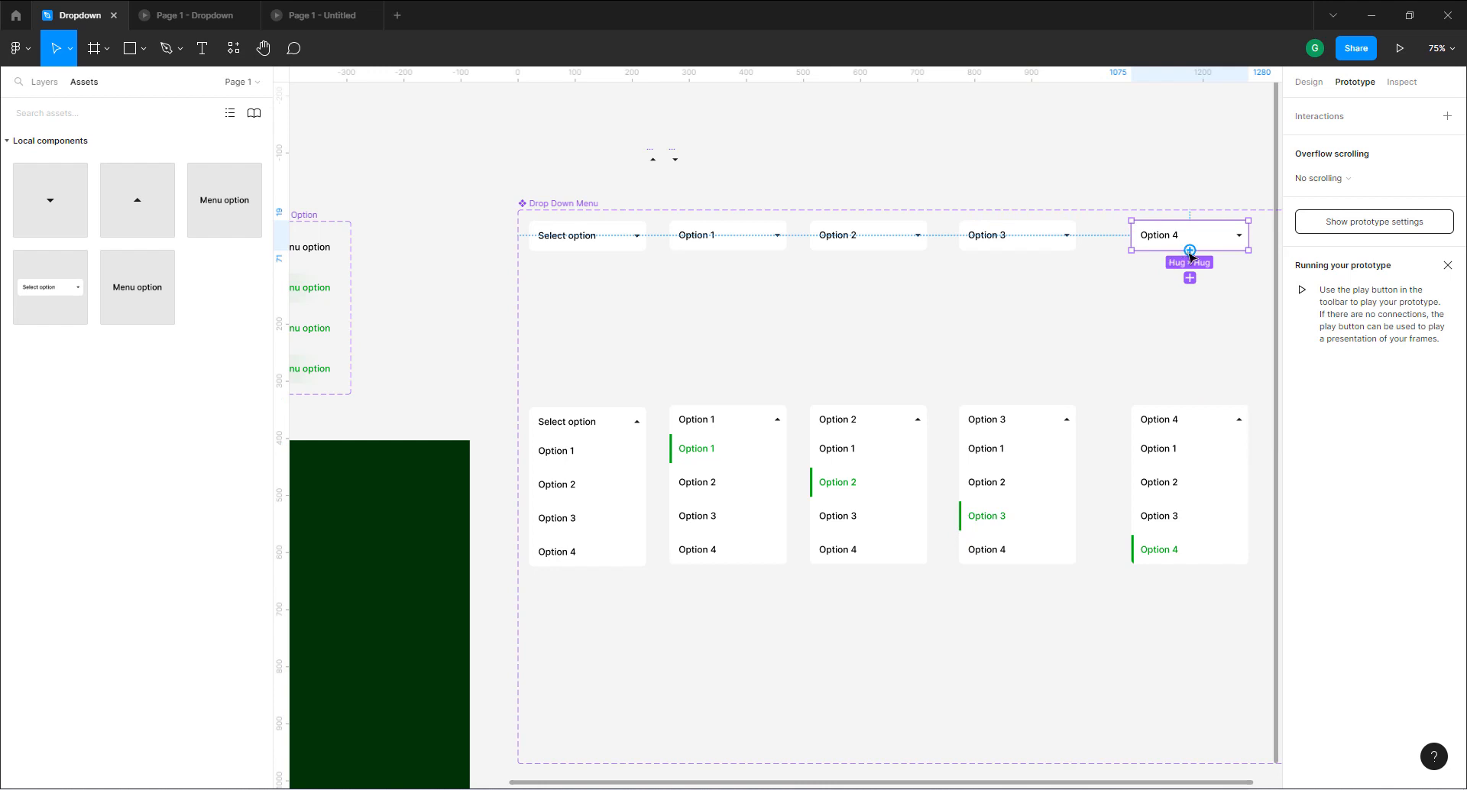
{"action": "left_click_drag", "start_coordinate": [1190, 251], "coordinate": [1177, 422]}
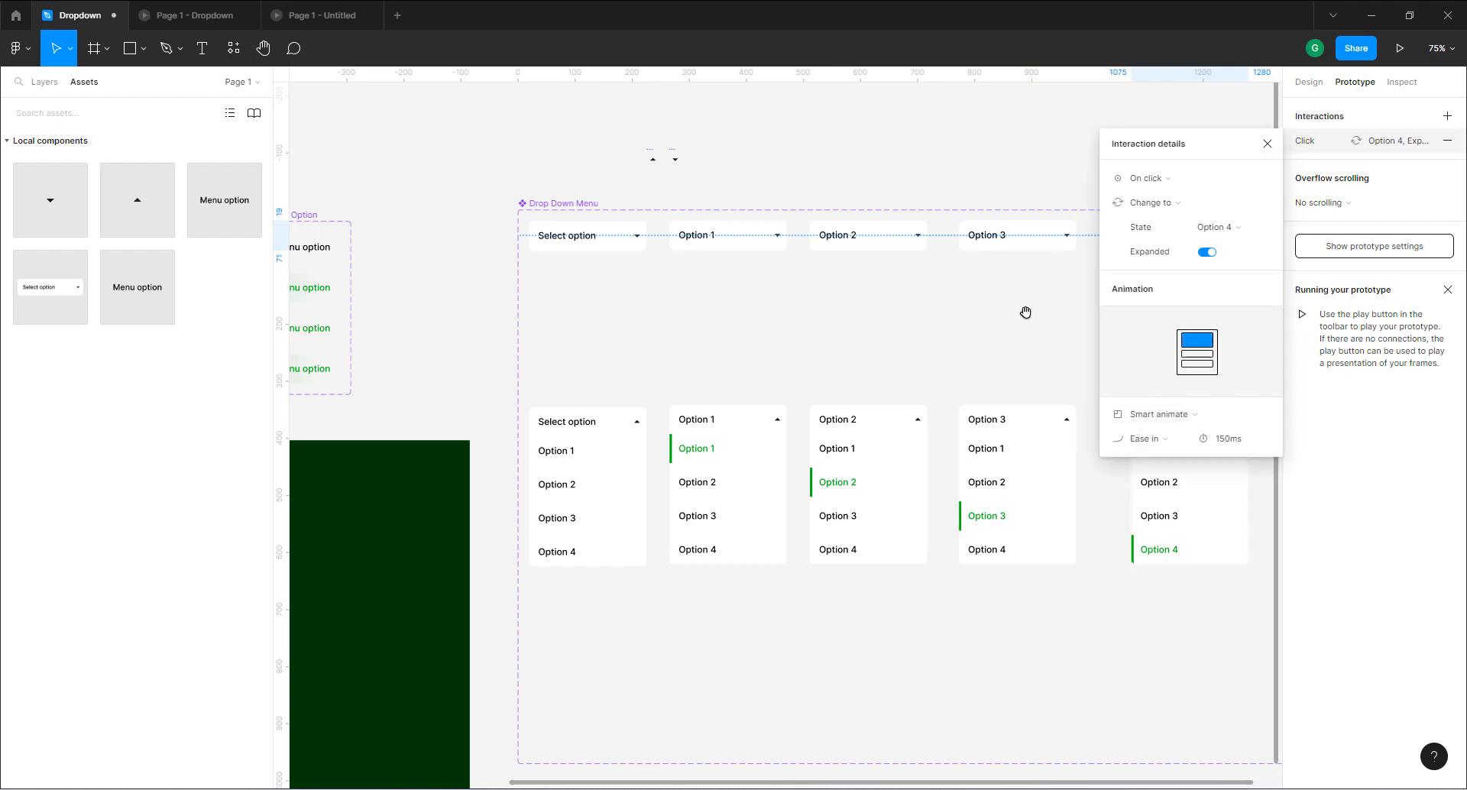
{"action": "left_click_drag", "start_coordinate": [1025, 311], "coordinate": [796, 318]}
{"action": "left_click", "coordinate": [982, 426]}
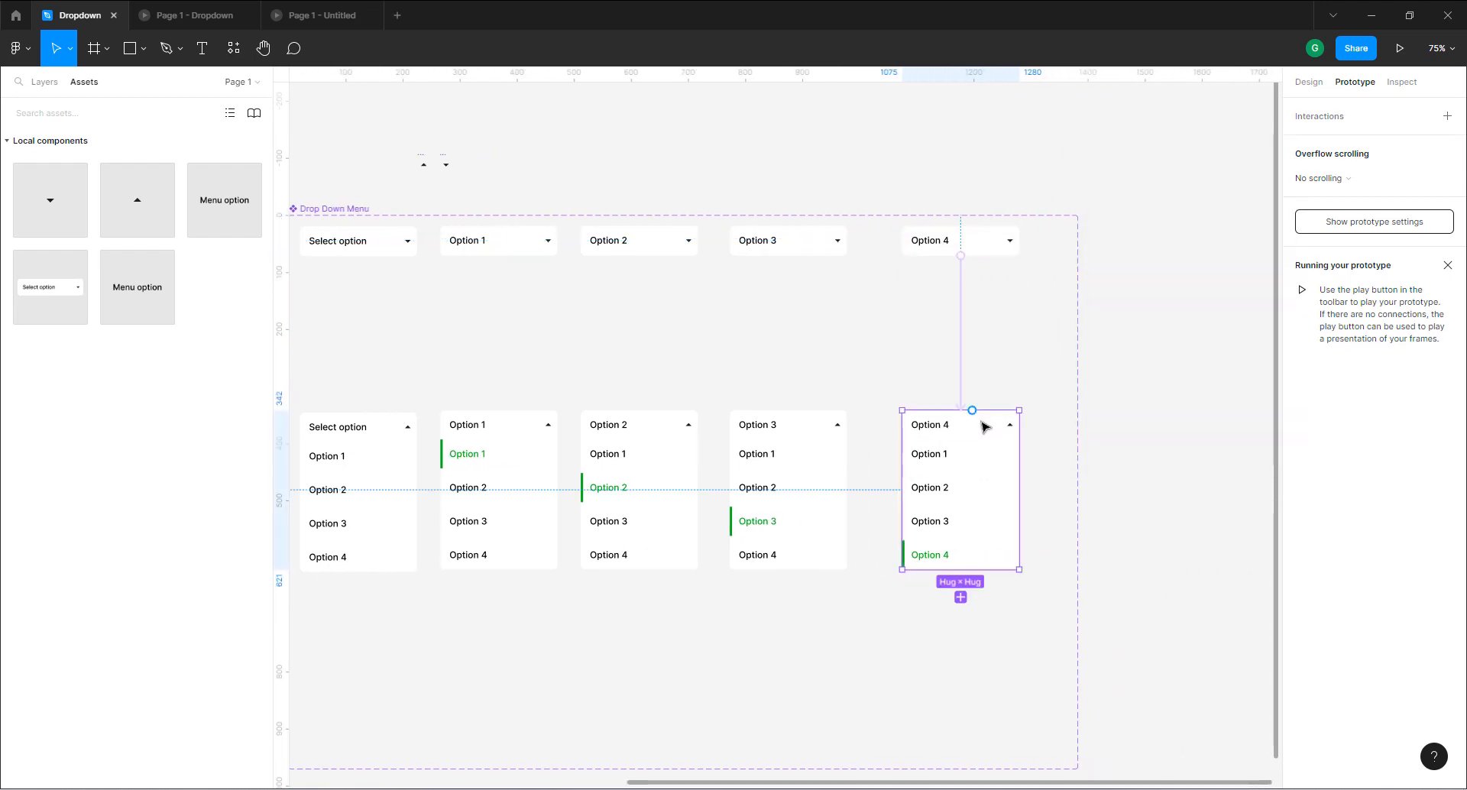
{"action": "left_click_drag", "start_coordinate": [973, 411], "coordinate": [988, 241]}
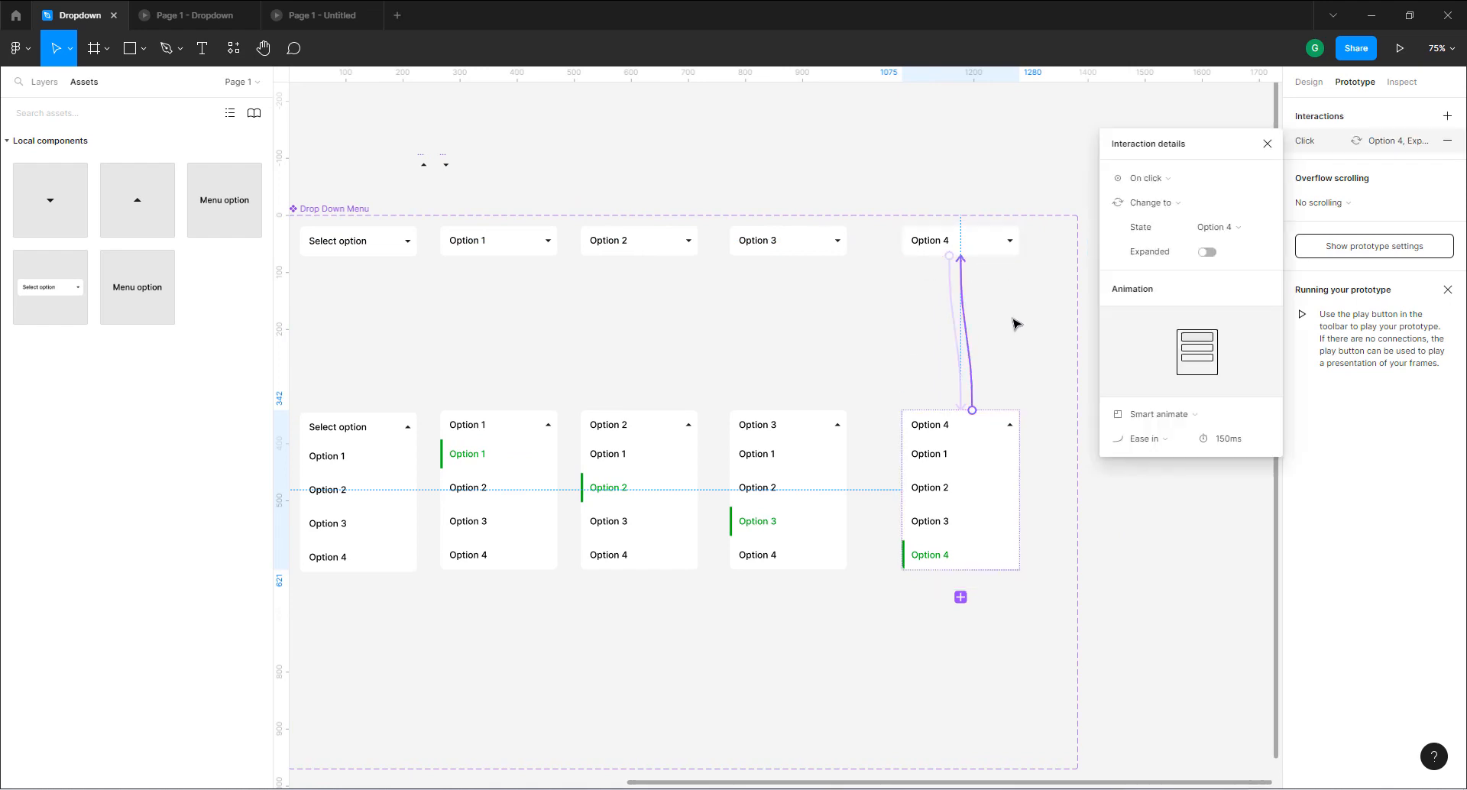
Link the Option 1 to Option 4 rows of the open Select option variant to their matching closed variants with on-click Change to interactions.
{"action": "scroll", "coordinate": [991, 302], "scroll_direction": "down", "scroll_amount": 3}
{"action": "scroll", "coordinate": [665, 308], "scroll_direction": "up", "scroll_amount": 2}
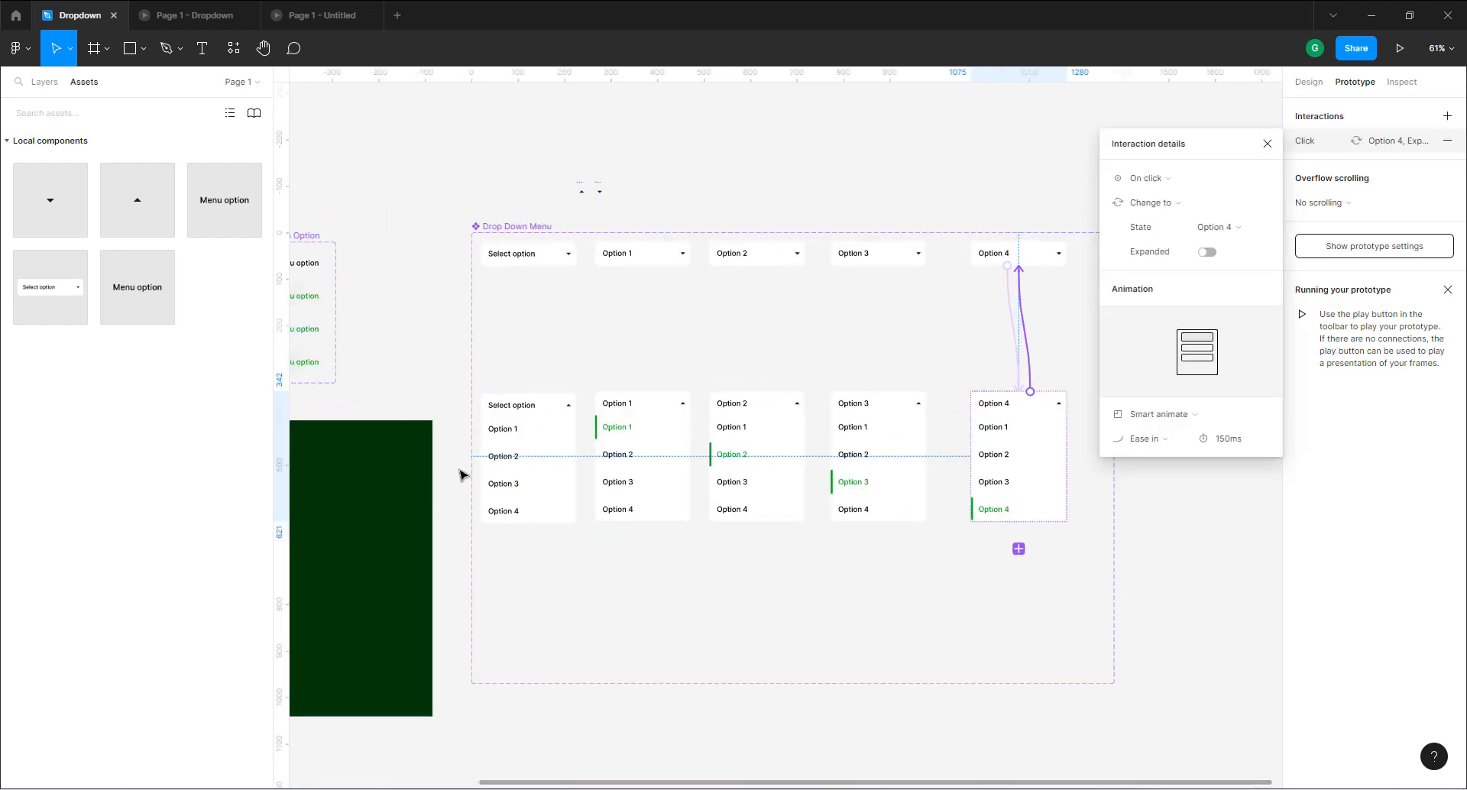
{"action": "left_click", "coordinate": [501, 437]}
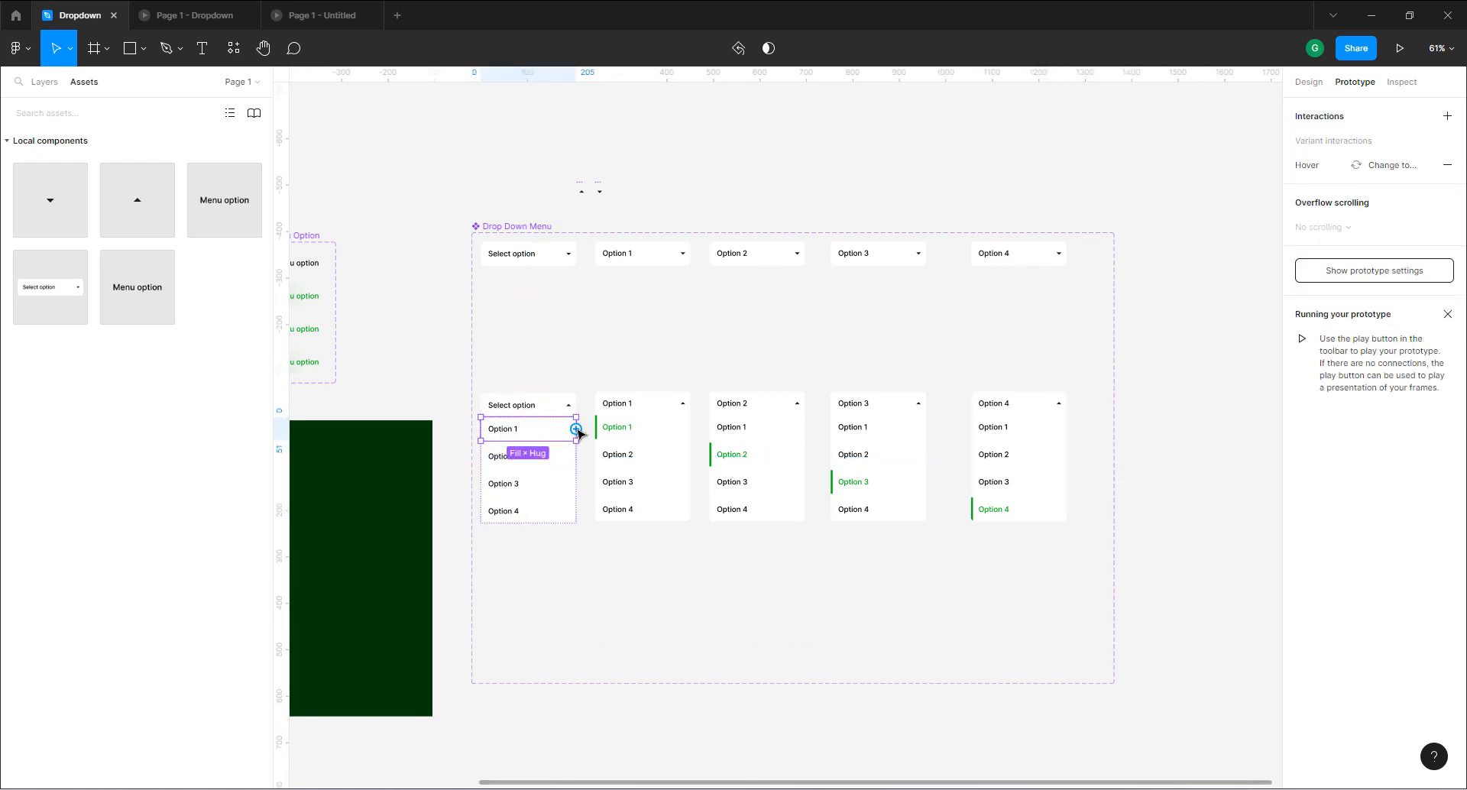
{"action": "left_click_drag", "start_coordinate": [576, 428], "coordinate": [630, 257]}
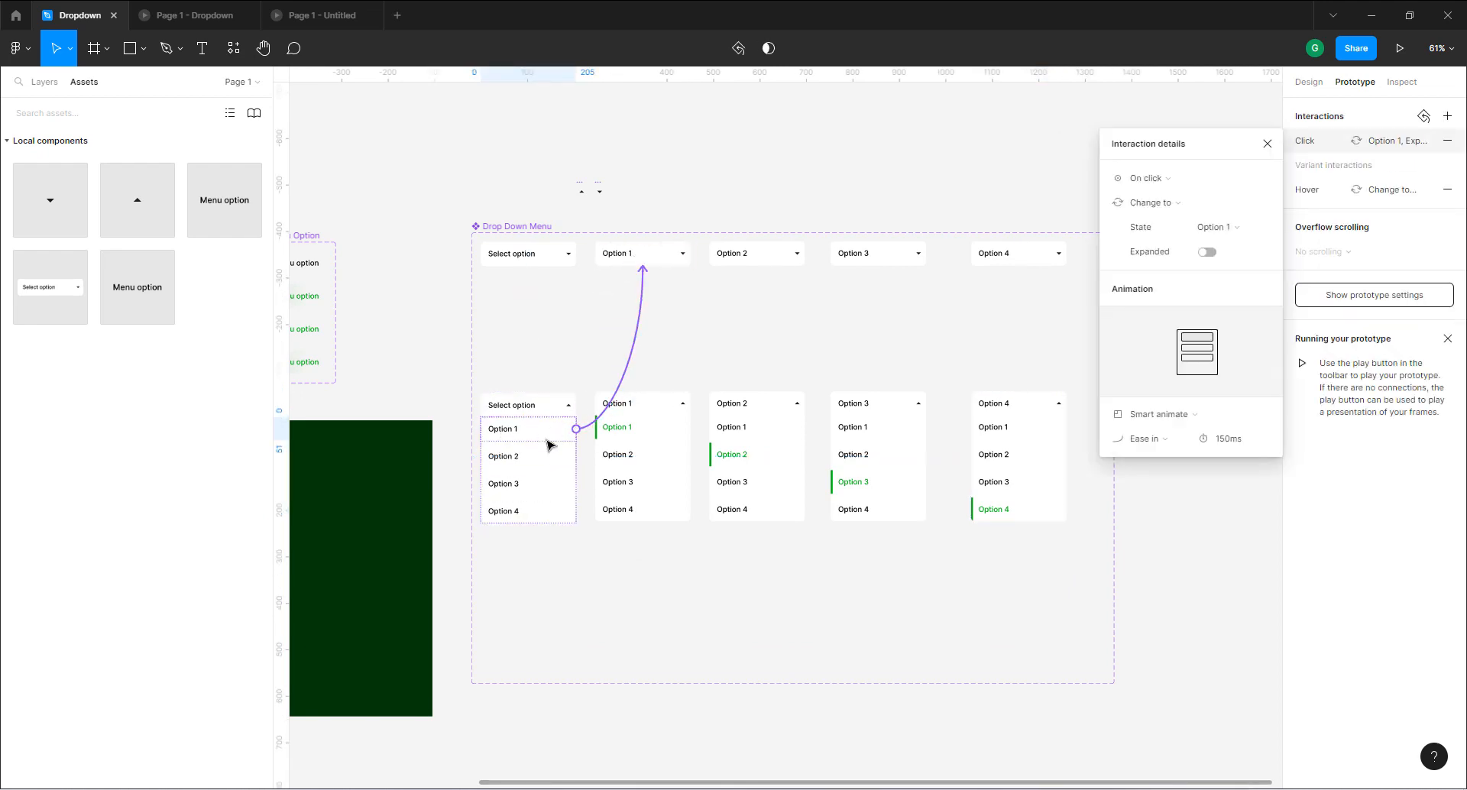
{"action": "left_click", "coordinate": [526, 459]}
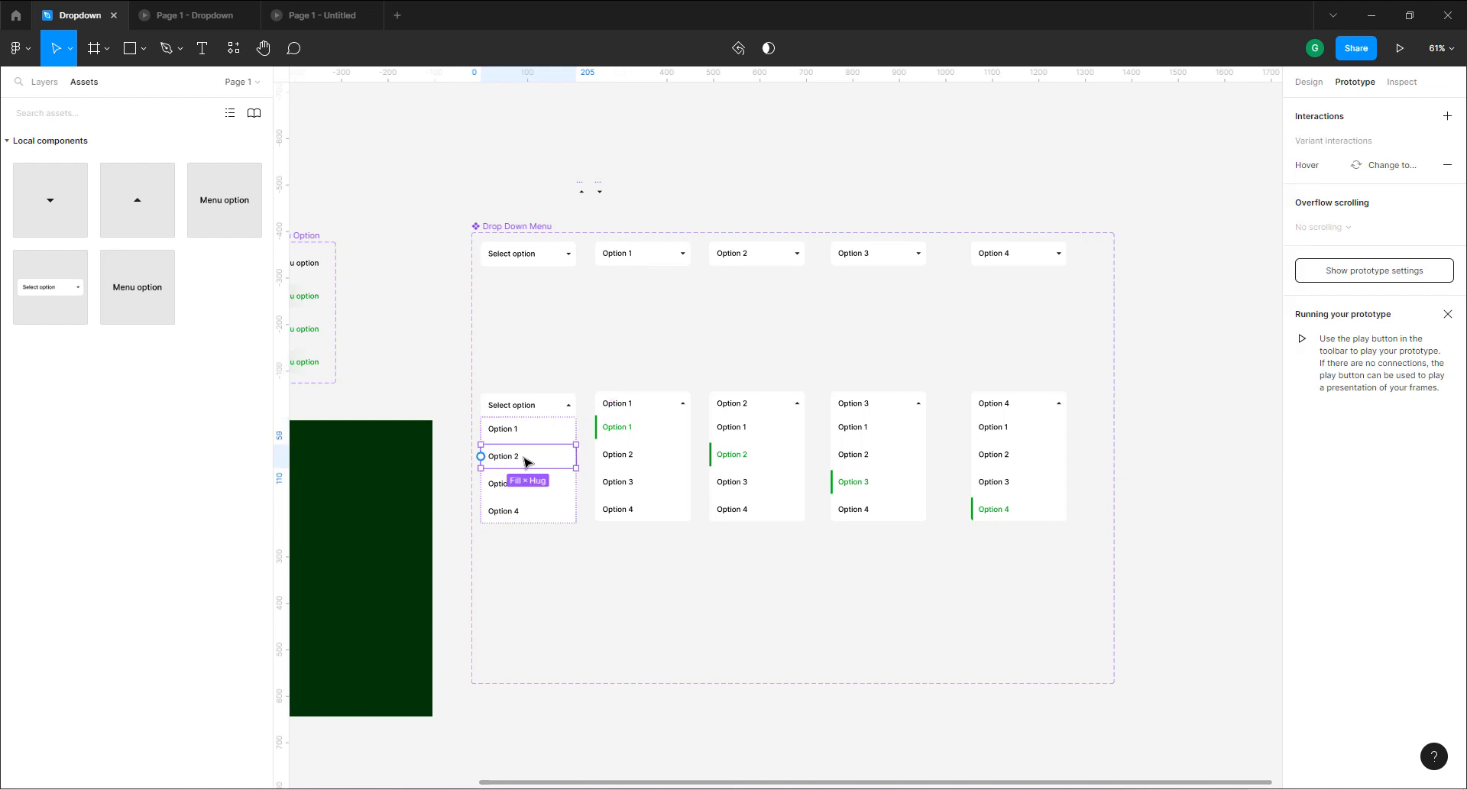
{"action": "left_click_drag", "start_coordinate": [577, 456], "coordinate": [753, 255]}
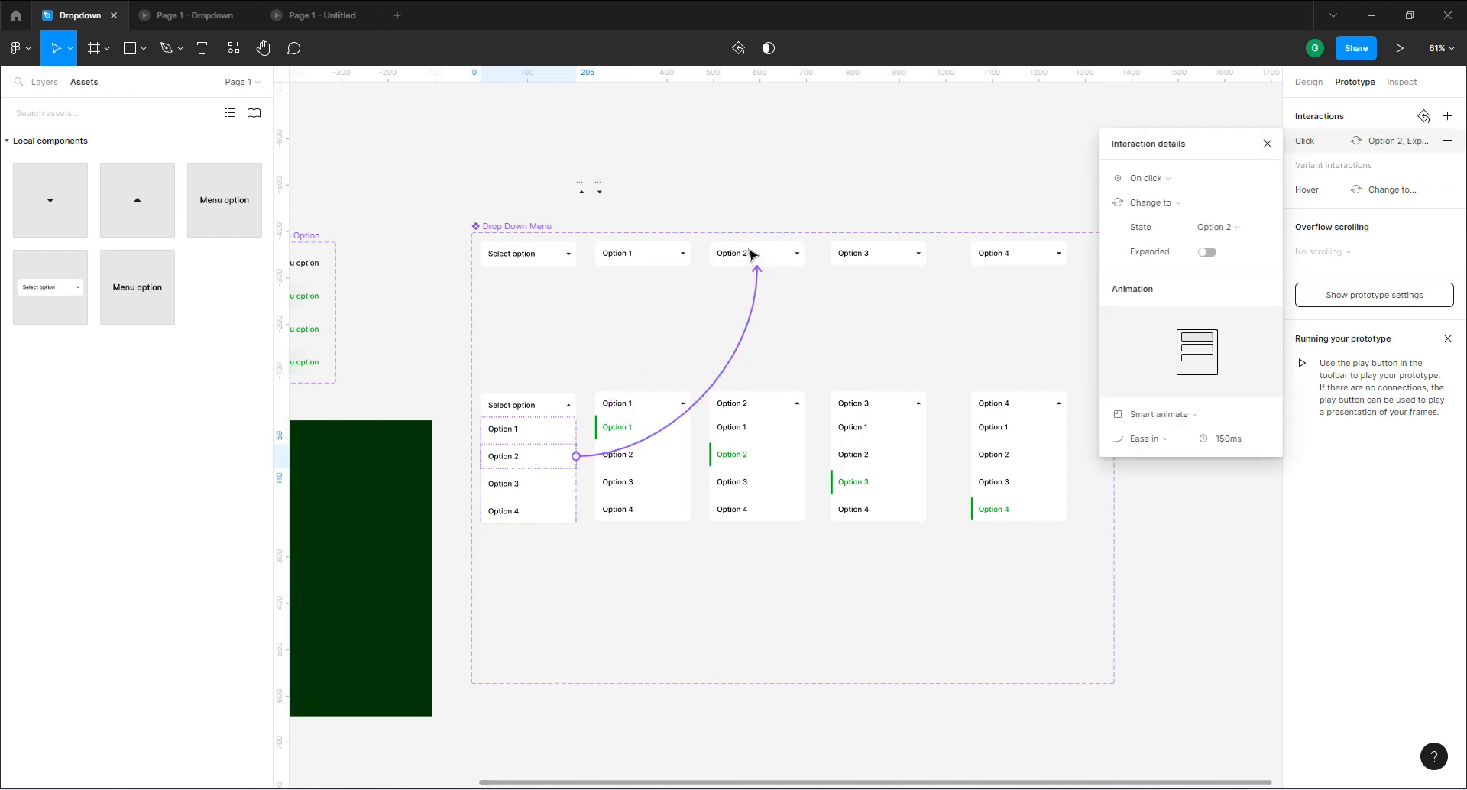
{"action": "left_click", "coordinate": [527, 490]}
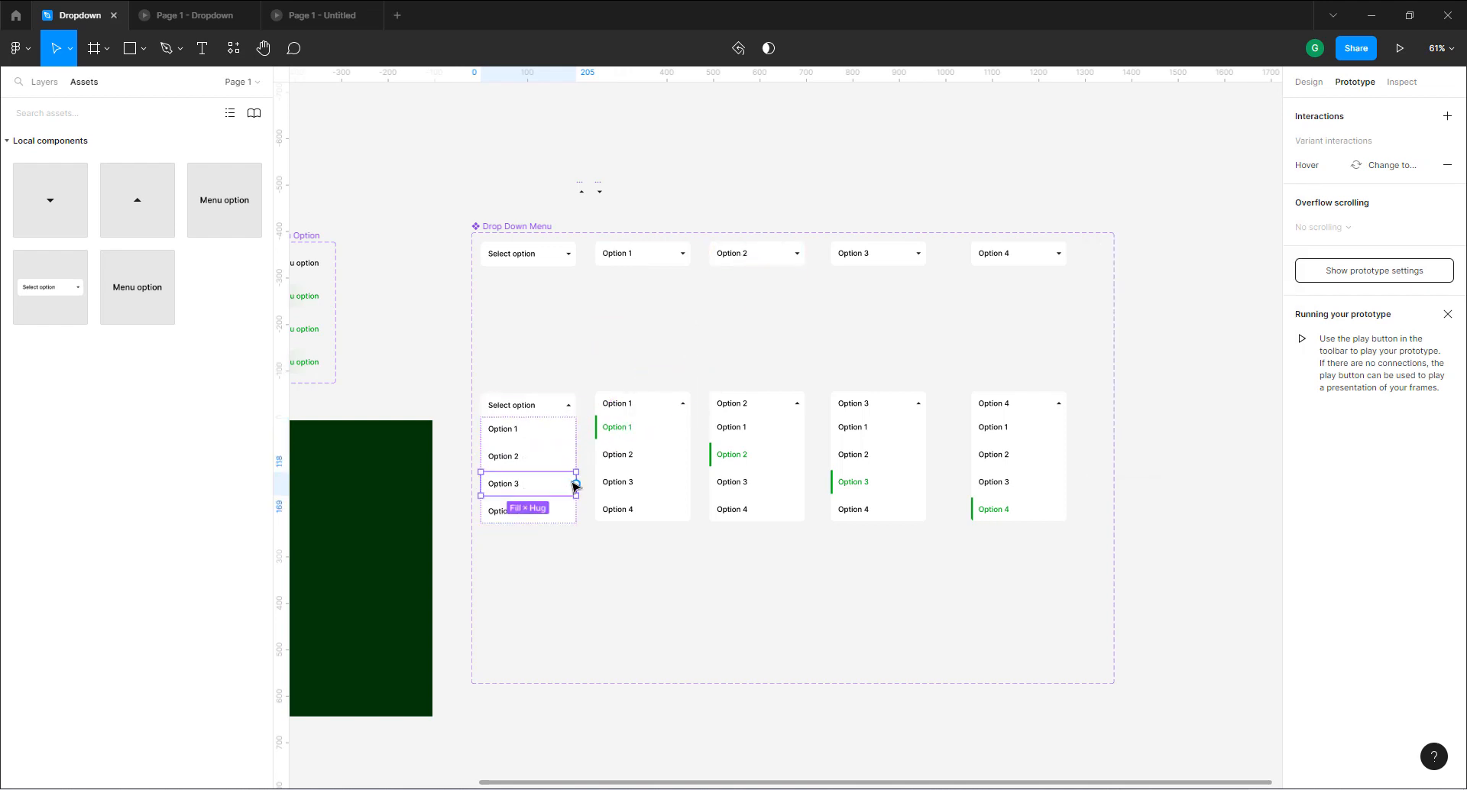
{"action": "left_click_drag", "start_coordinate": [576, 484], "coordinate": [878, 266]}
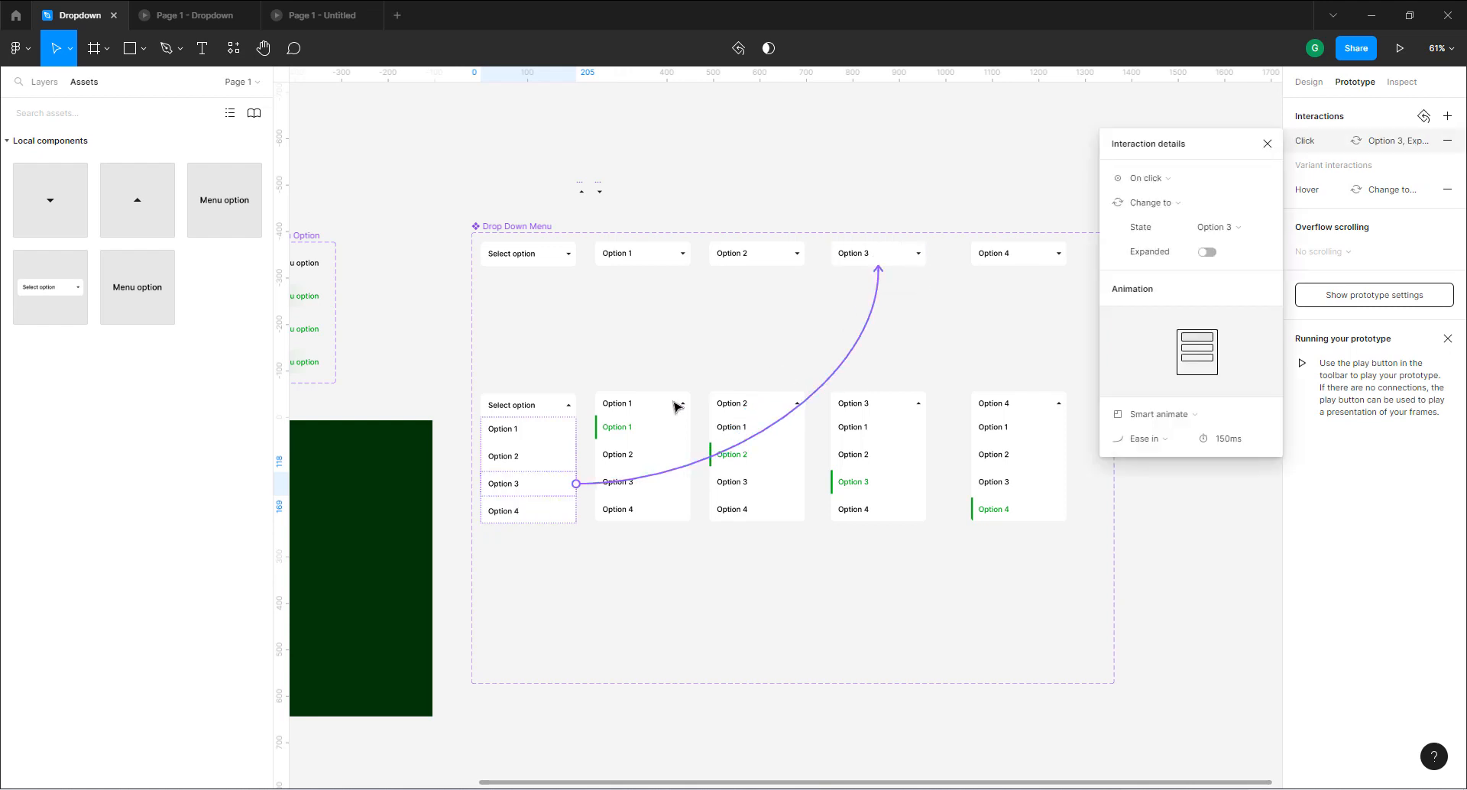
{"action": "left_click", "coordinate": [539, 514]}
{"action": "left_click_drag", "start_coordinate": [576, 510], "coordinate": [1044, 266]}
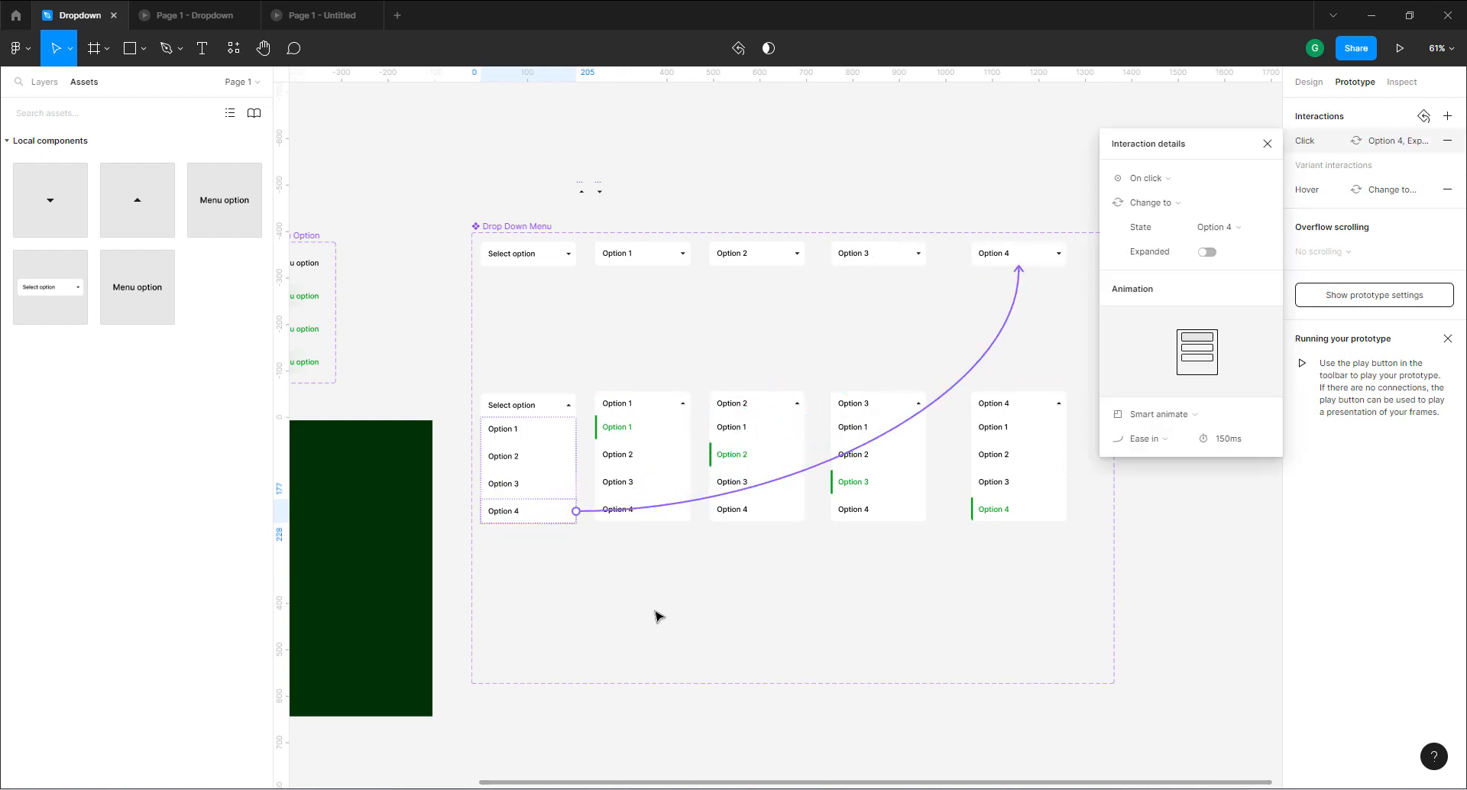
Test the dropdown in the prototype preview by choosing Option 2, then reopening and closing the menu.
{"action": "left_click", "coordinate": [211, 16]}
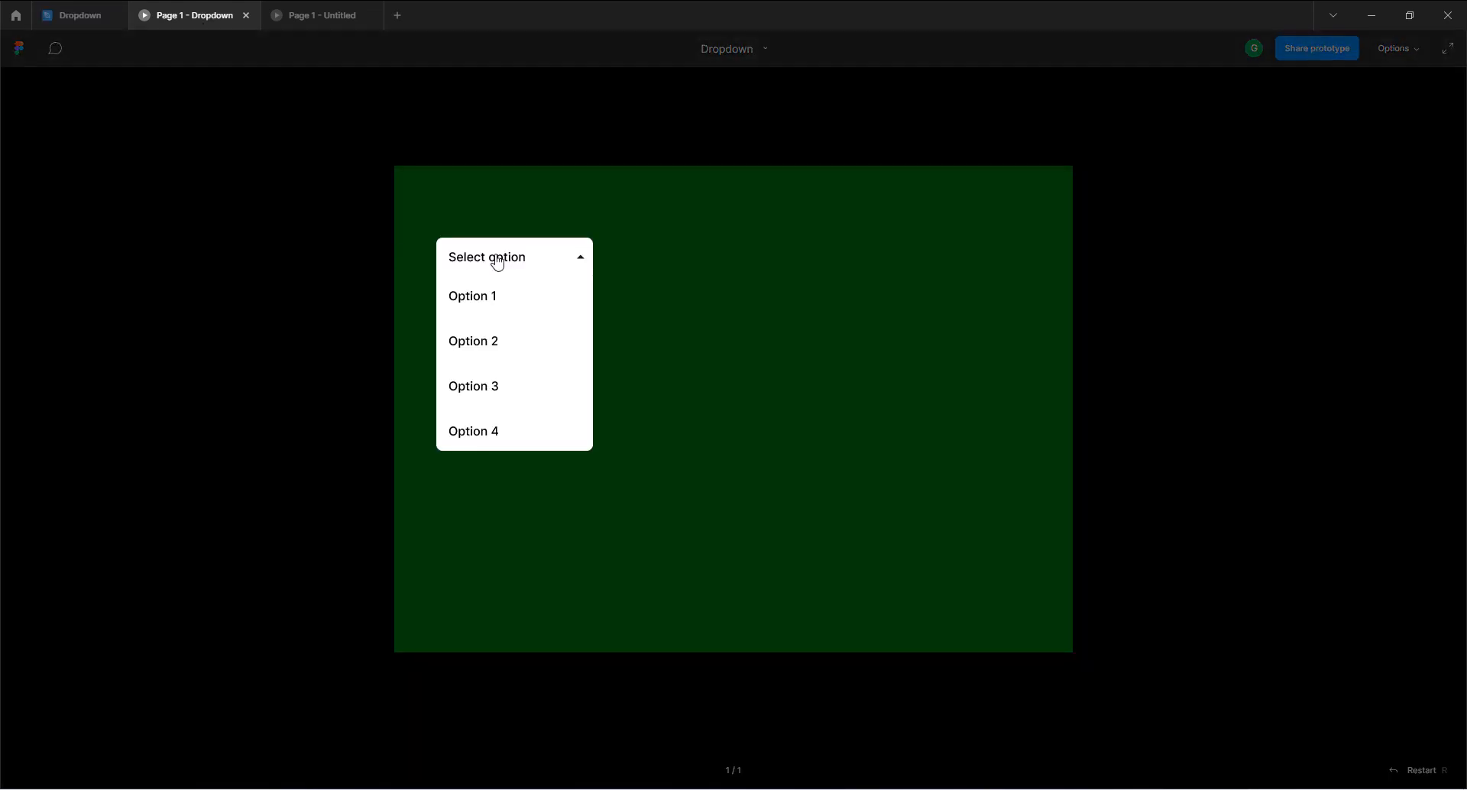
{"action": "left_click", "coordinate": [498, 263]}
{"action": "left_click", "coordinate": [498, 263]}
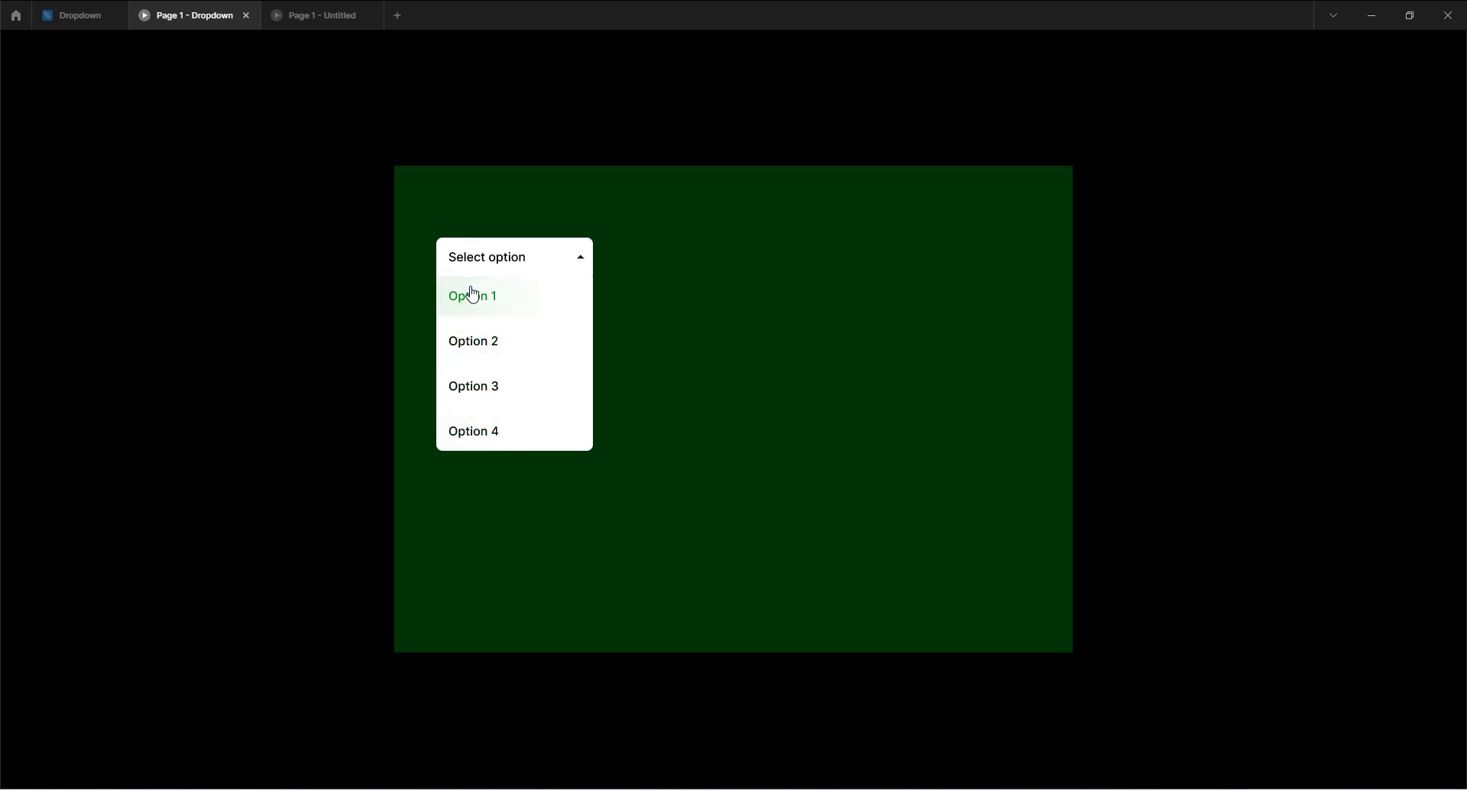
{"action": "left_click", "coordinate": [470, 350]}
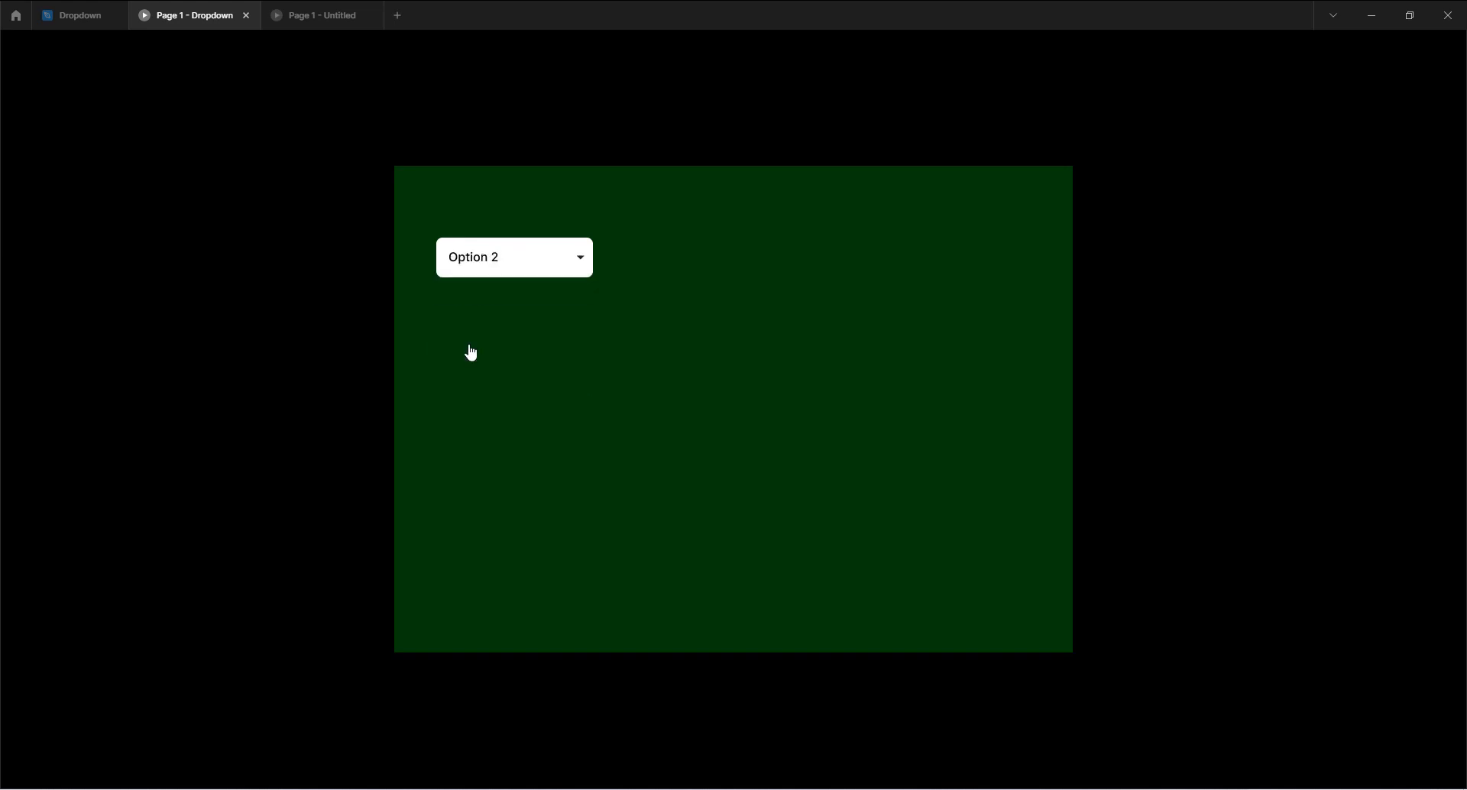
{"action": "left_click", "coordinate": [494, 272]}
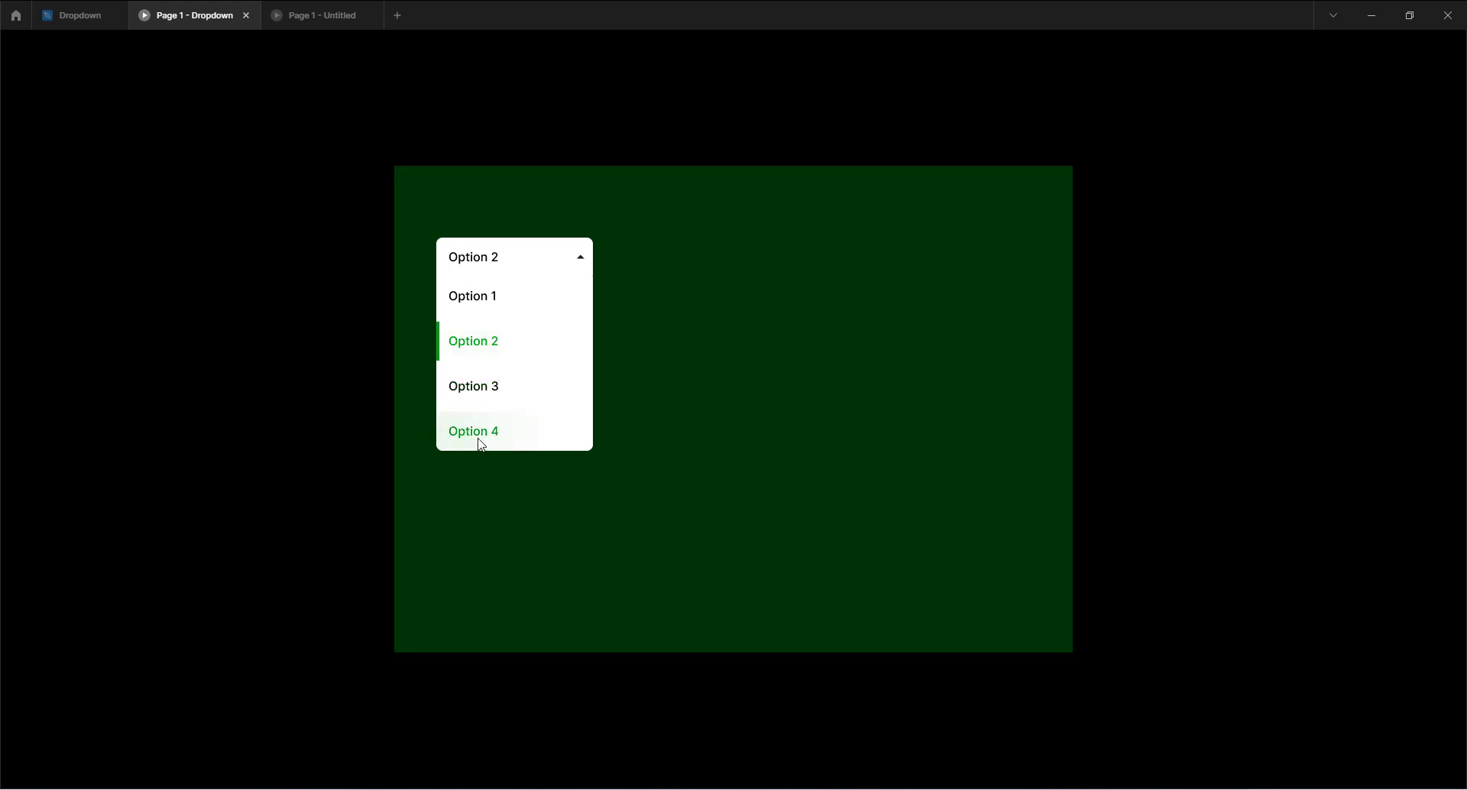
{"action": "left_click", "coordinate": [494, 262]}
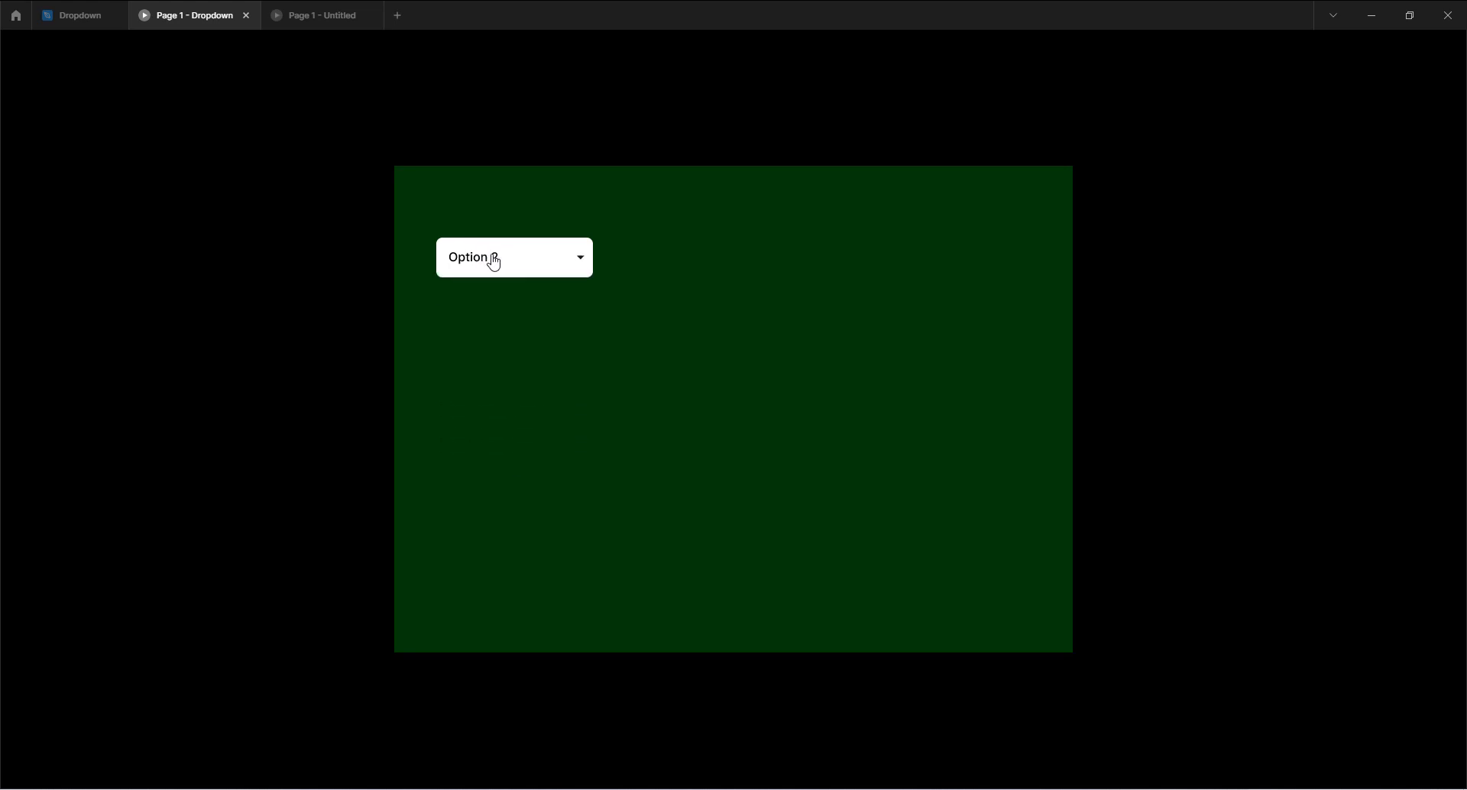
Return to the design file and link the four option rows of the open Option 1 variant to their matching closed variants on click.
{"action": "left_click", "coordinate": [100, 16]}
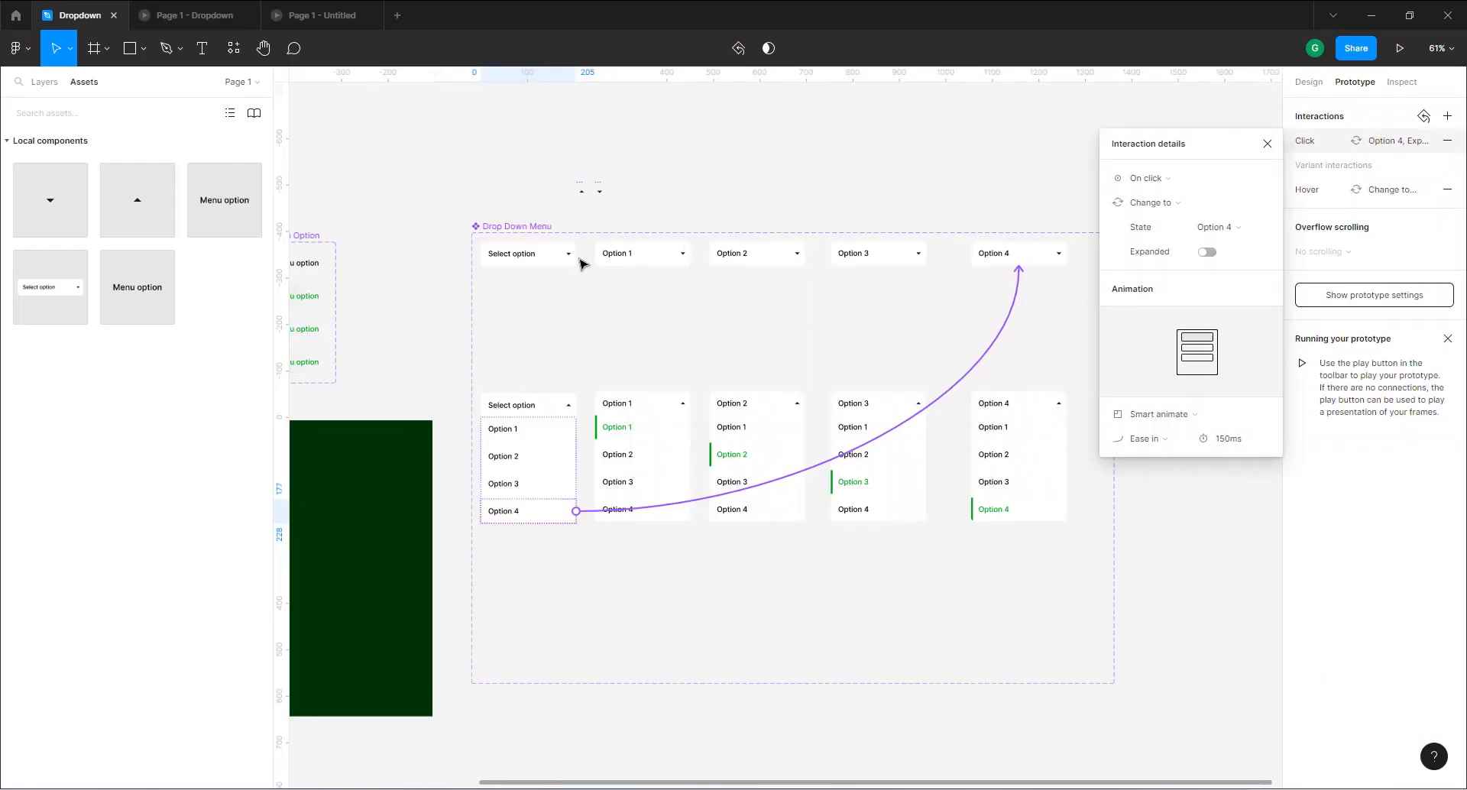
{"action": "left_click", "coordinate": [646, 434]}
{"action": "scroll", "coordinate": [847, 429], "scroll_direction": "up", "scroll_amount": 3}
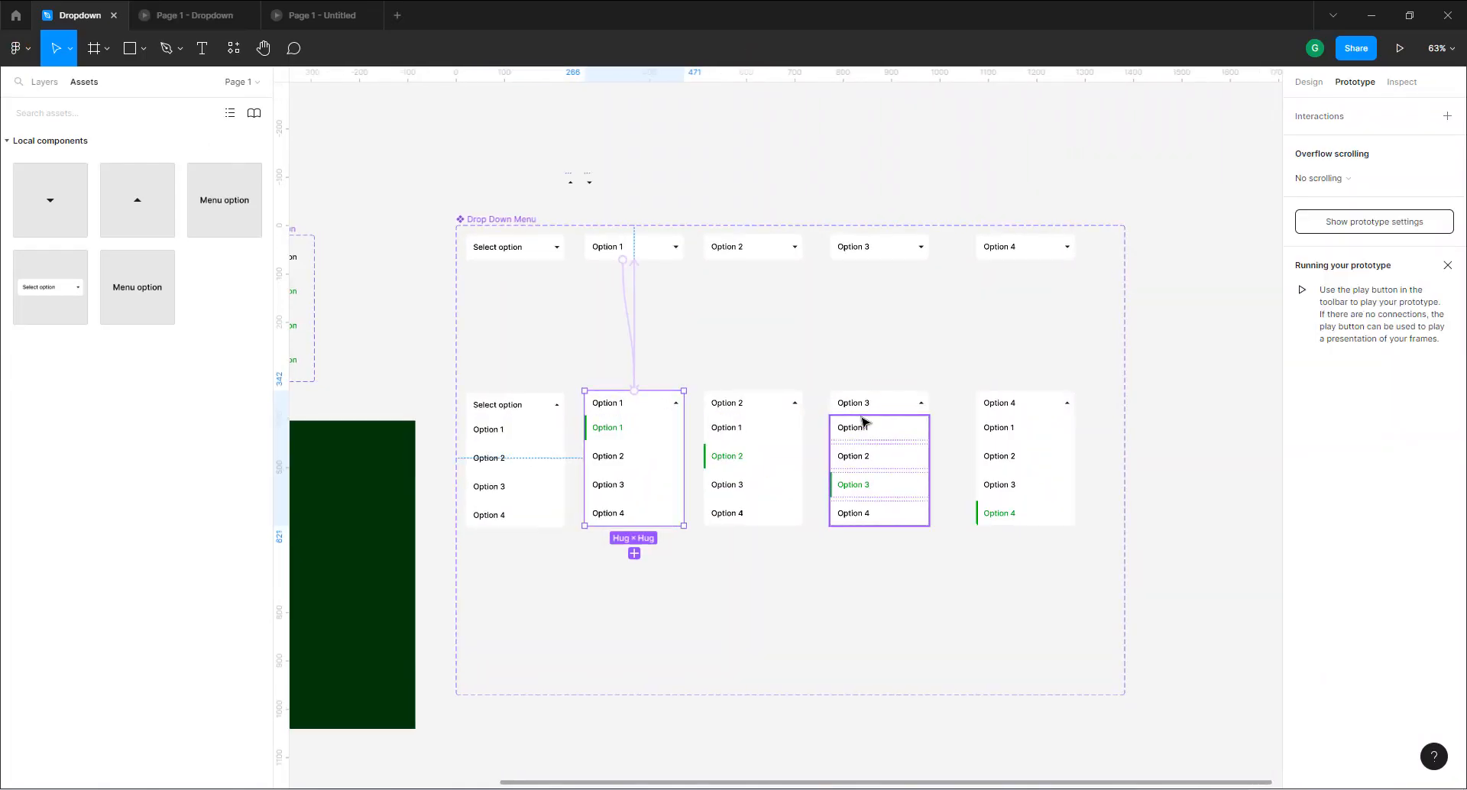
{"action": "scroll", "coordinate": [862, 421], "scroll_direction": "up", "scroll_amount": 1}
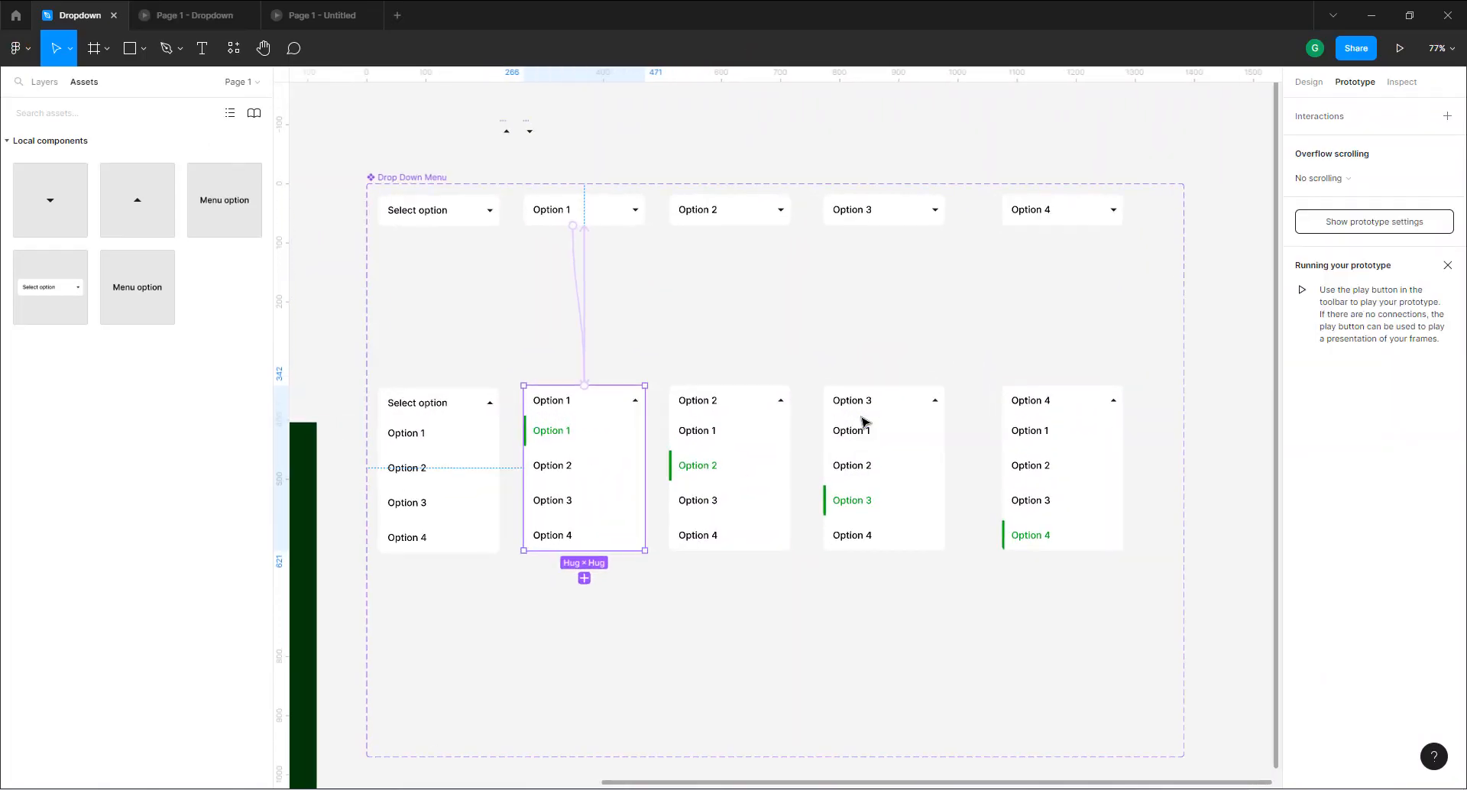
{"action": "left_click", "coordinate": [564, 431]}
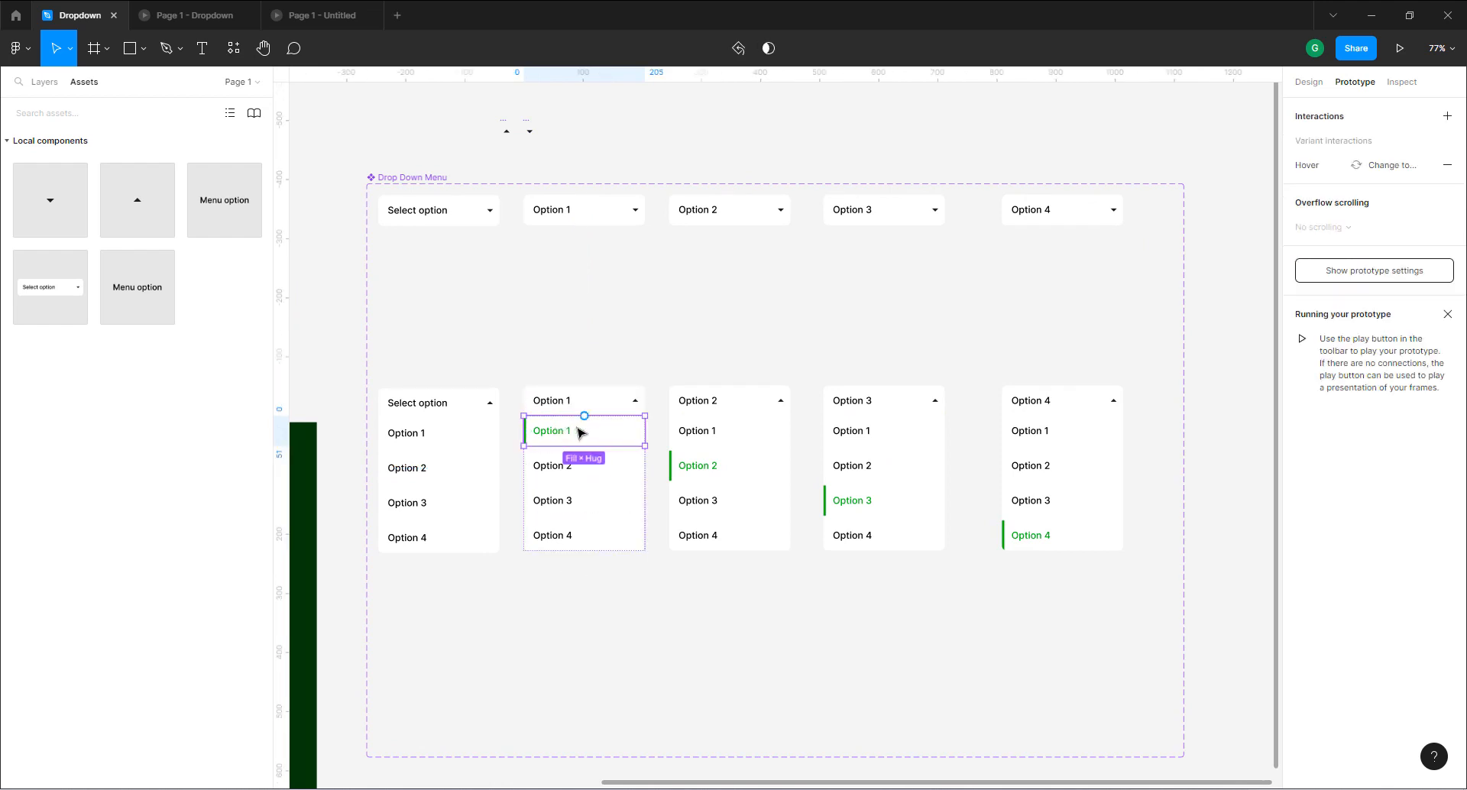
{"action": "left_click_drag", "start_coordinate": [585, 422], "coordinate": [585, 225]}
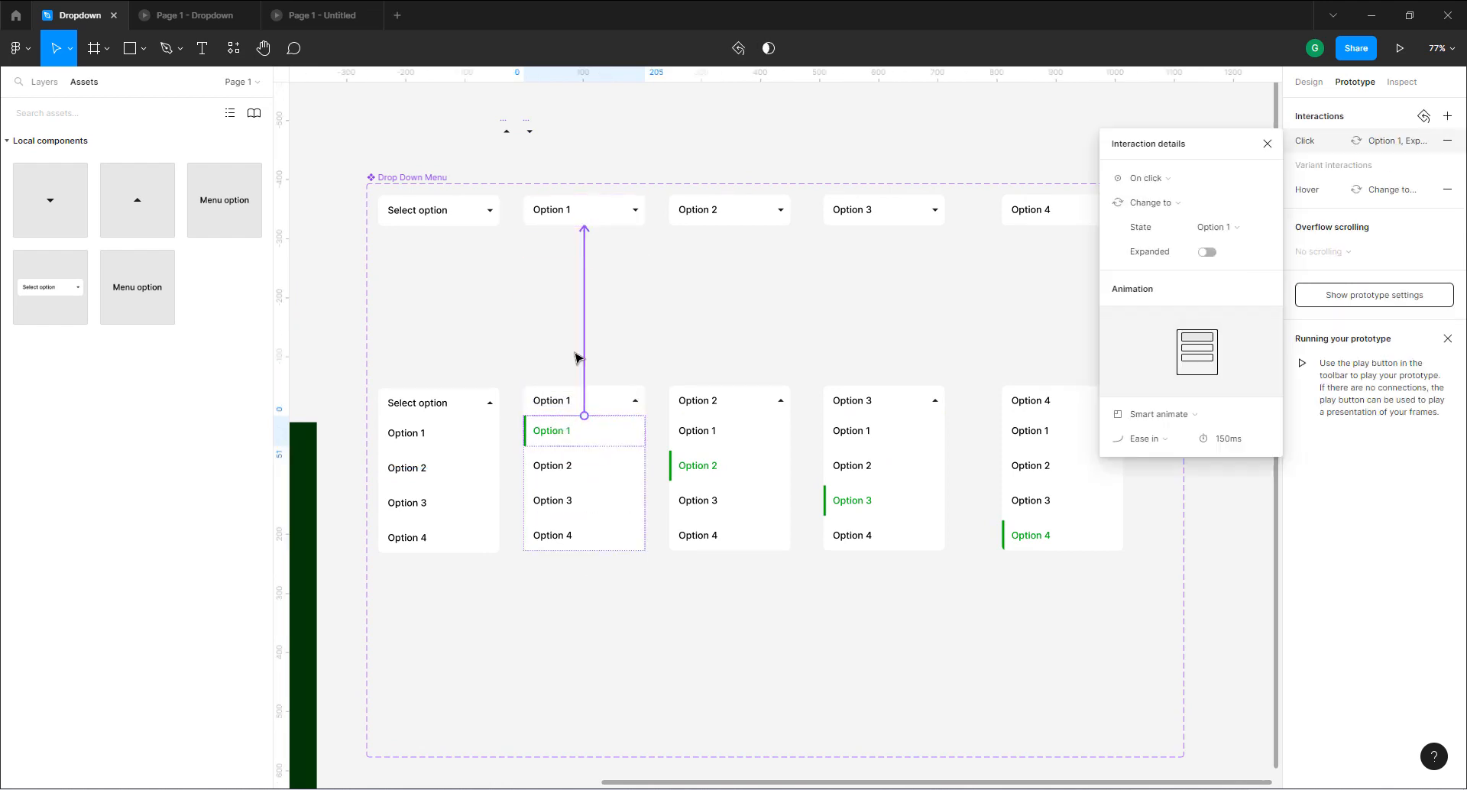
{"action": "left_click", "coordinate": [562, 475]}
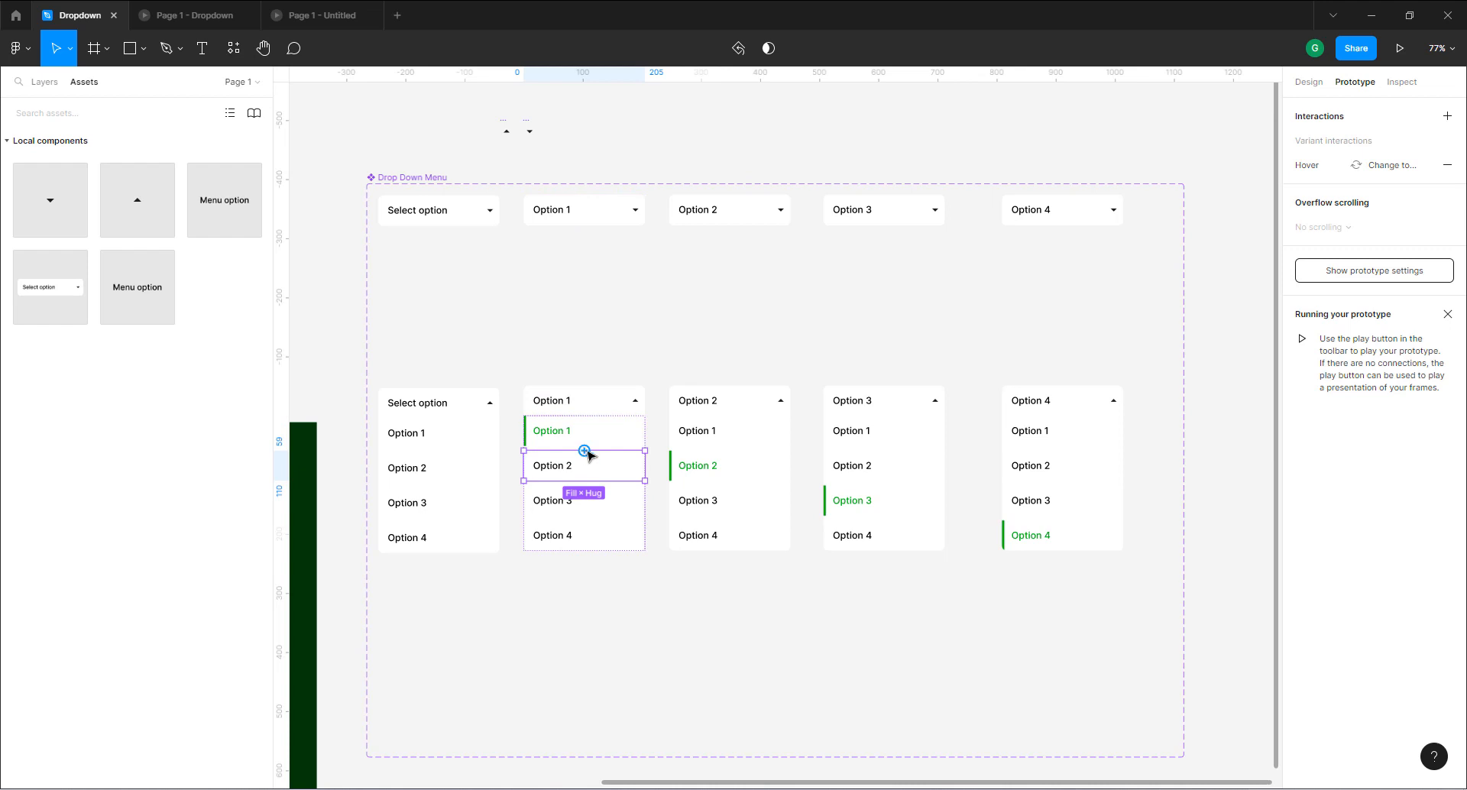
{"action": "left_click_drag", "start_coordinate": [585, 451], "coordinate": [726, 215]}
{"action": "left_click", "coordinate": [556, 502]}
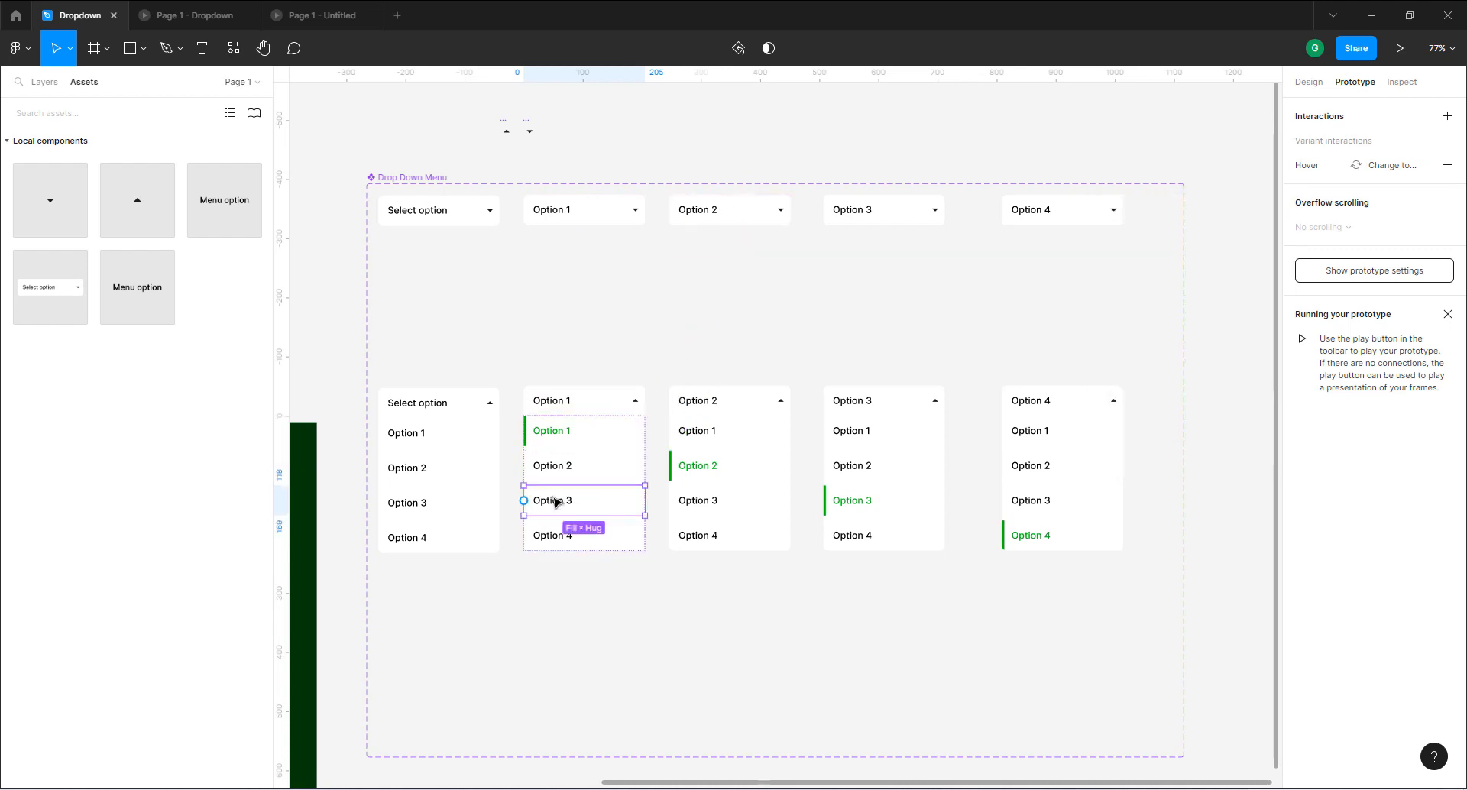
{"action": "left_click_drag", "start_coordinate": [645, 501], "coordinate": [861, 214]}
{"action": "left_click", "coordinate": [589, 534]}
{"action": "left_click_drag", "start_coordinate": [645, 535], "coordinate": [1063, 214]}
Link the four option rows of the open Option 2 variant to their matching closed variants with on-click Change to interactions.
{"action": "left_click", "coordinate": [722, 433]}
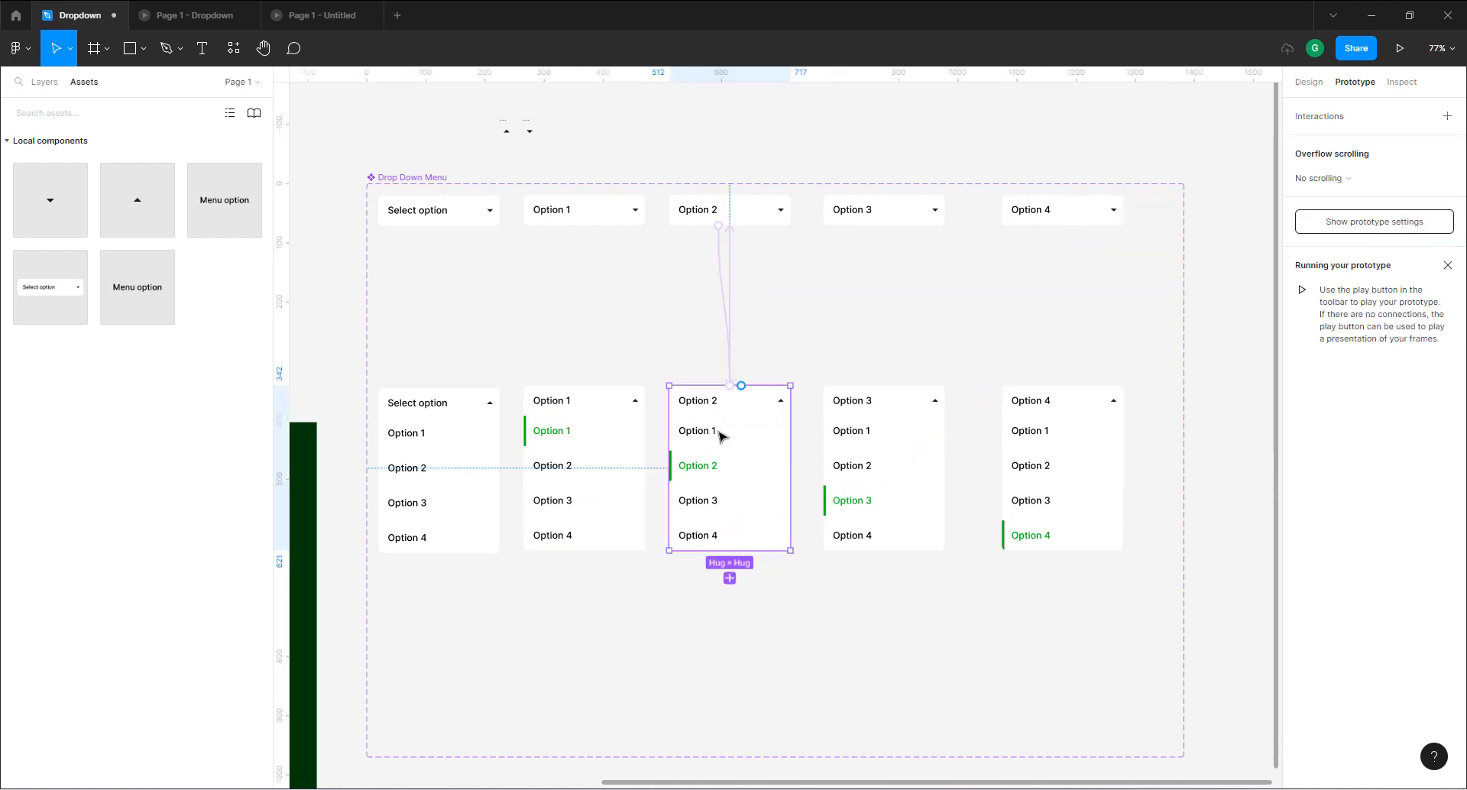
{"action": "left_click", "coordinate": [721, 434]}
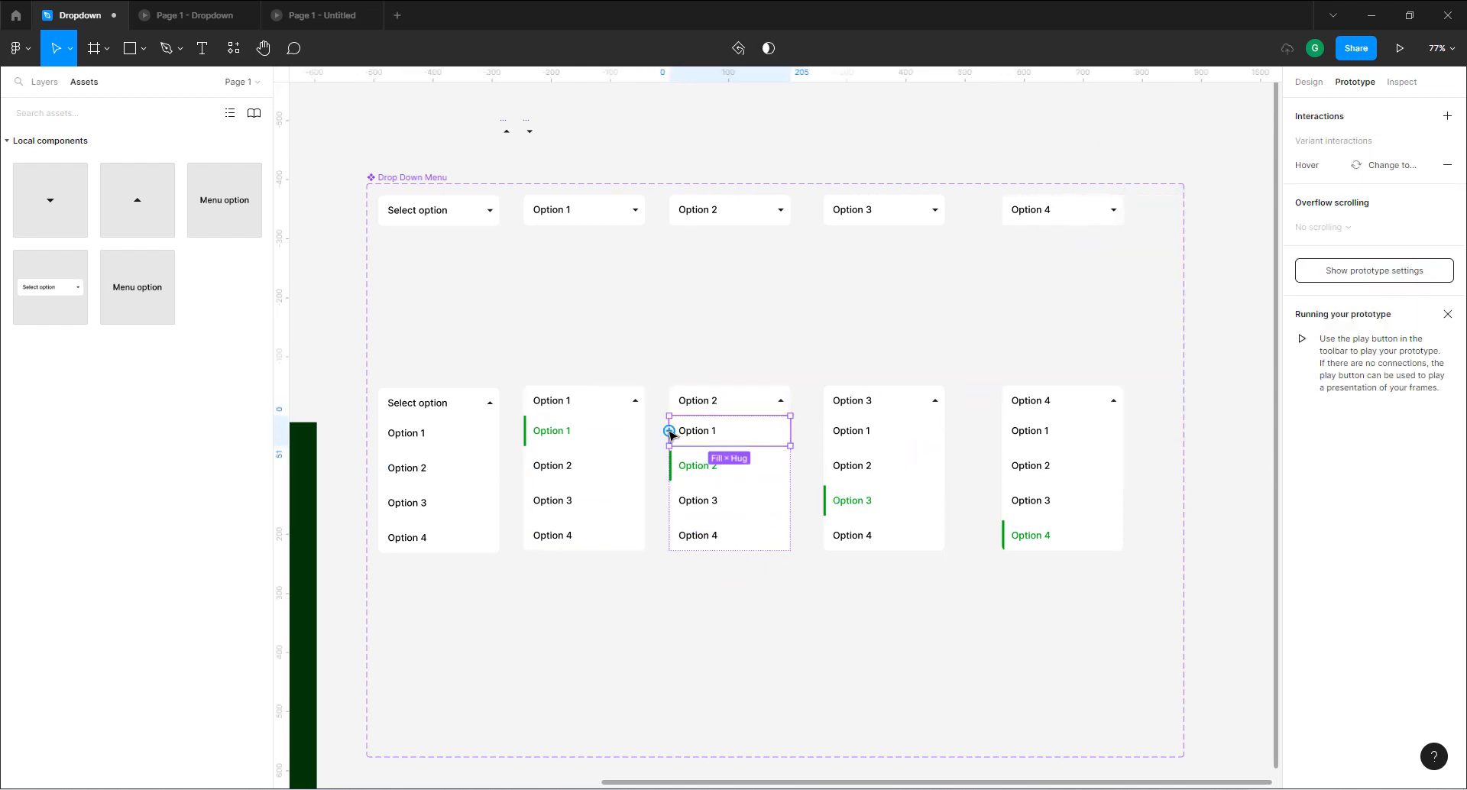
{"action": "left_click_drag", "start_coordinate": [630, 366], "coordinate": [583, 210]}
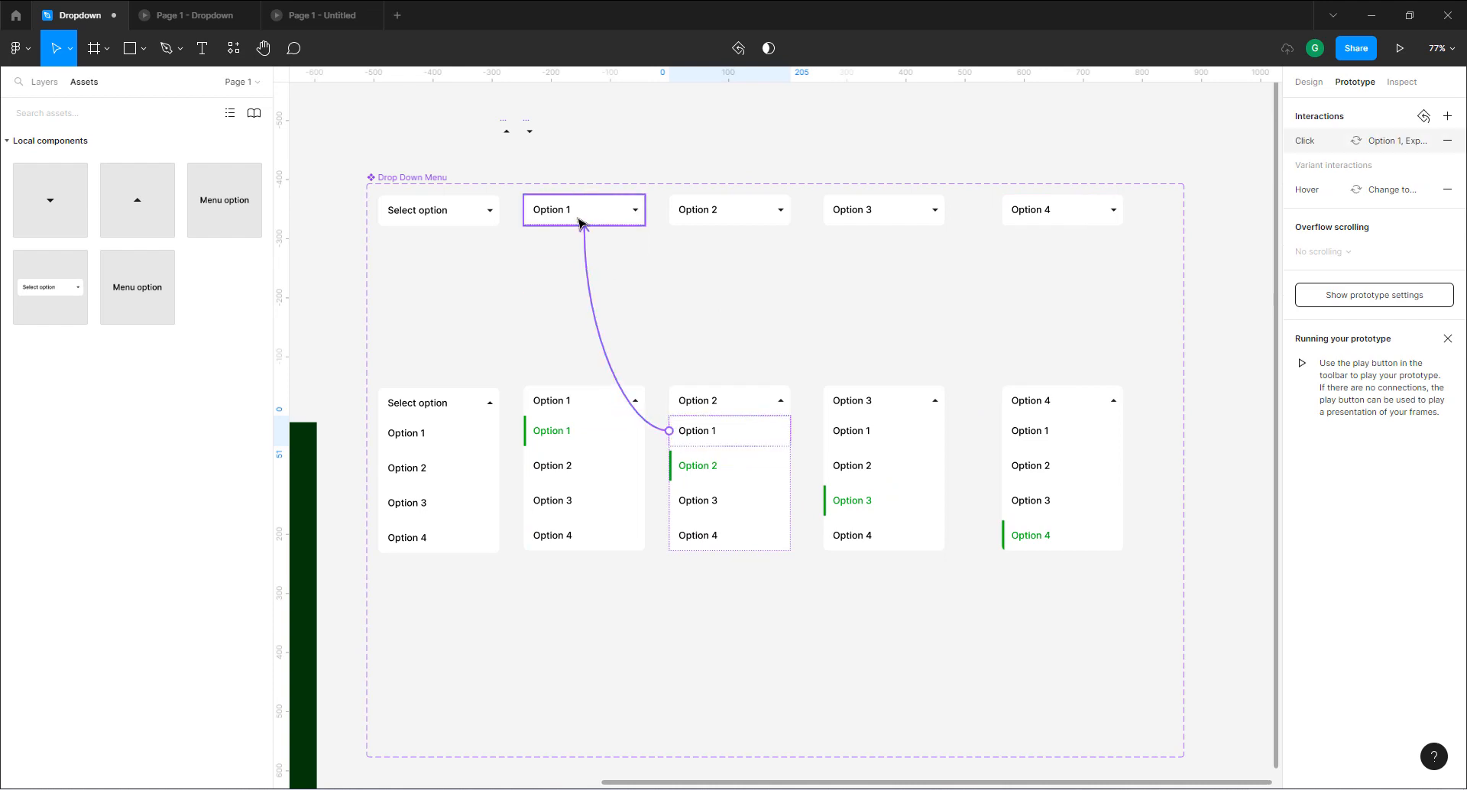
{"action": "left_click", "coordinate": [722, 468]}
{"action": "left_click_drag", "start_coordinate": [730, 451], "coordinate": [732, 218]}
{"action": "left_click", "coordinate": [706, 496]}
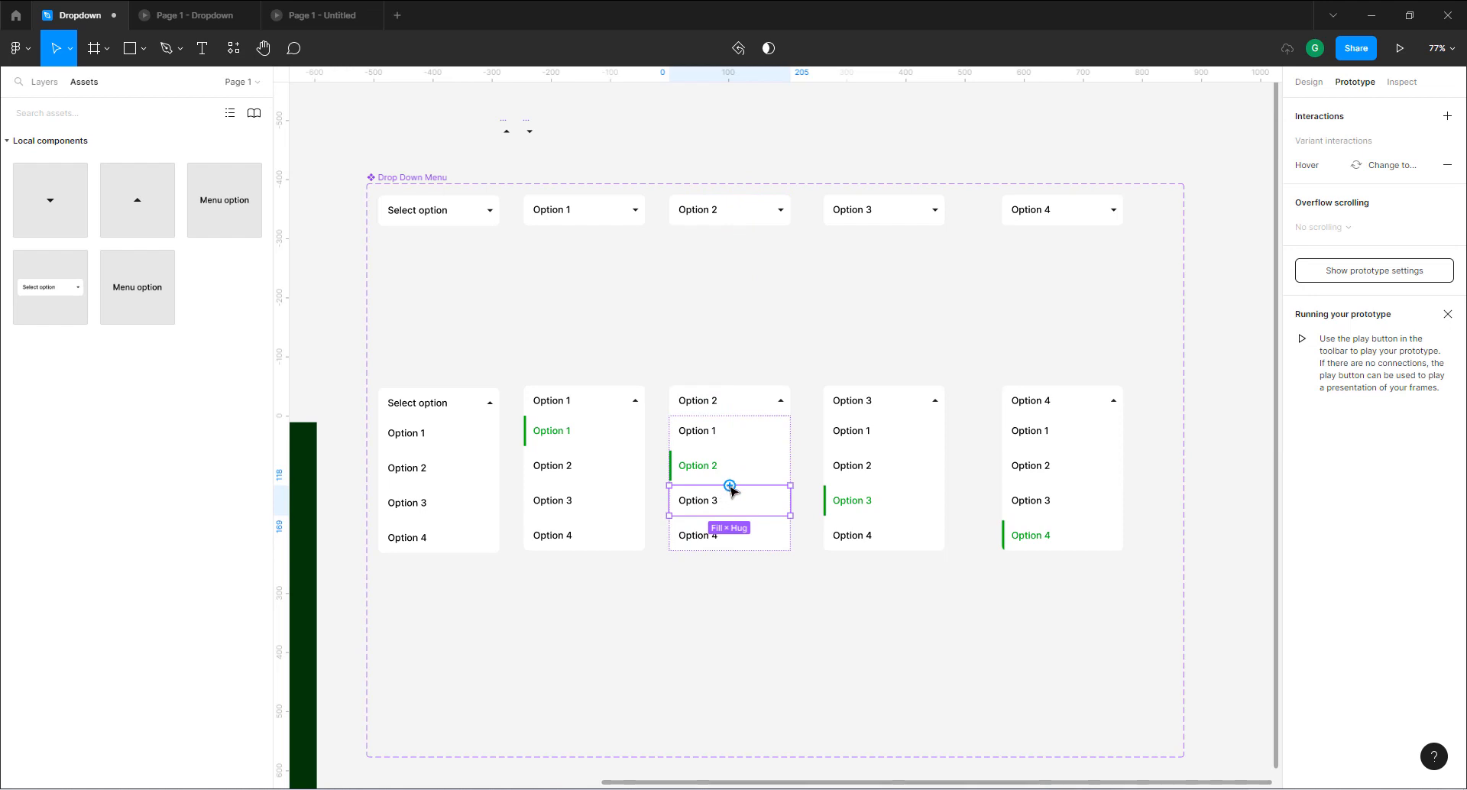
{"action": "left_click_drag", "start_coordinate": [731, 488], "coordinate": [879, 217]}
{"action": "left_click", "coordinate": [722, 539]}
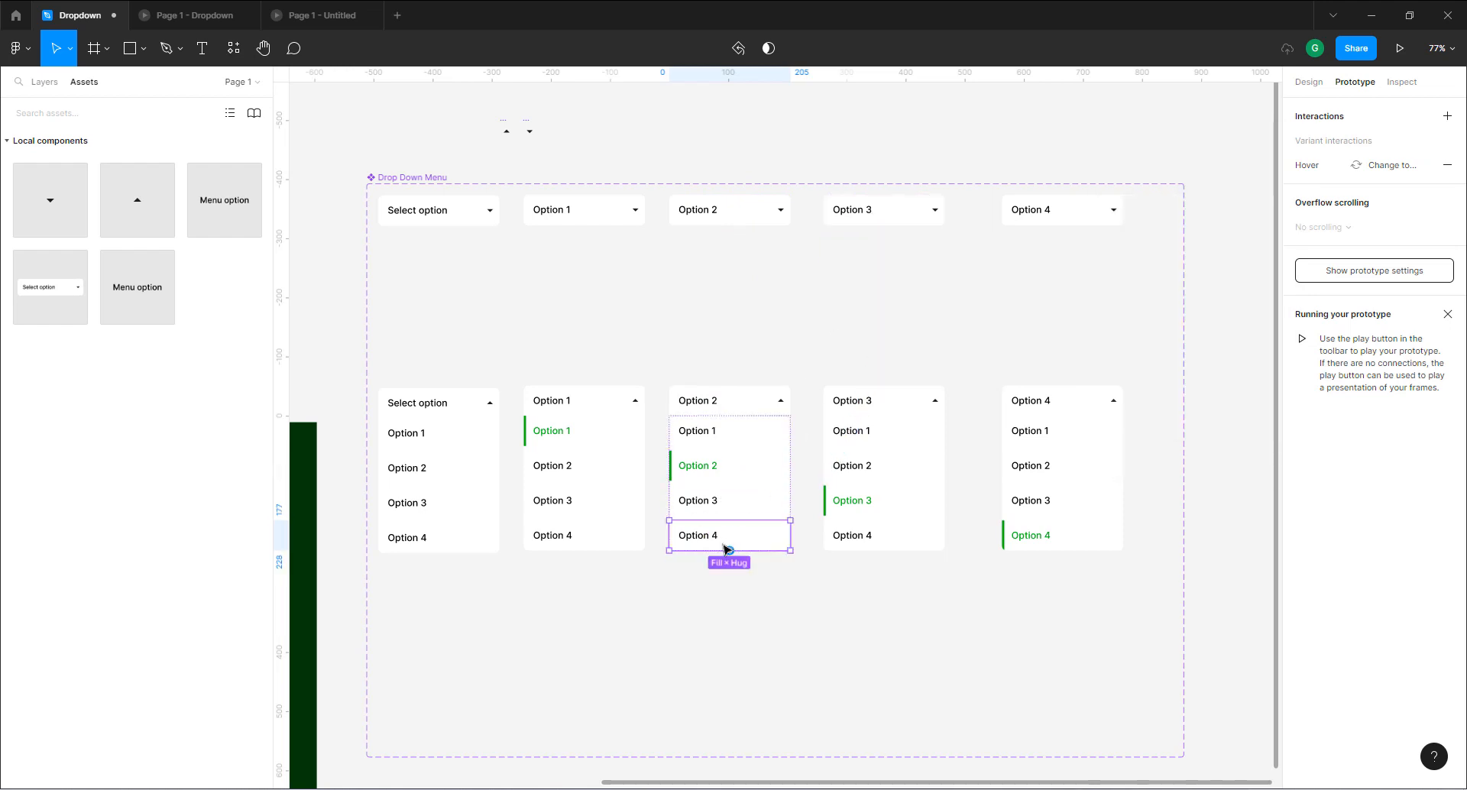
{"action": "left_click_drag", "start_coordinate": [732, 552], "coordinate": [1061, 214]}
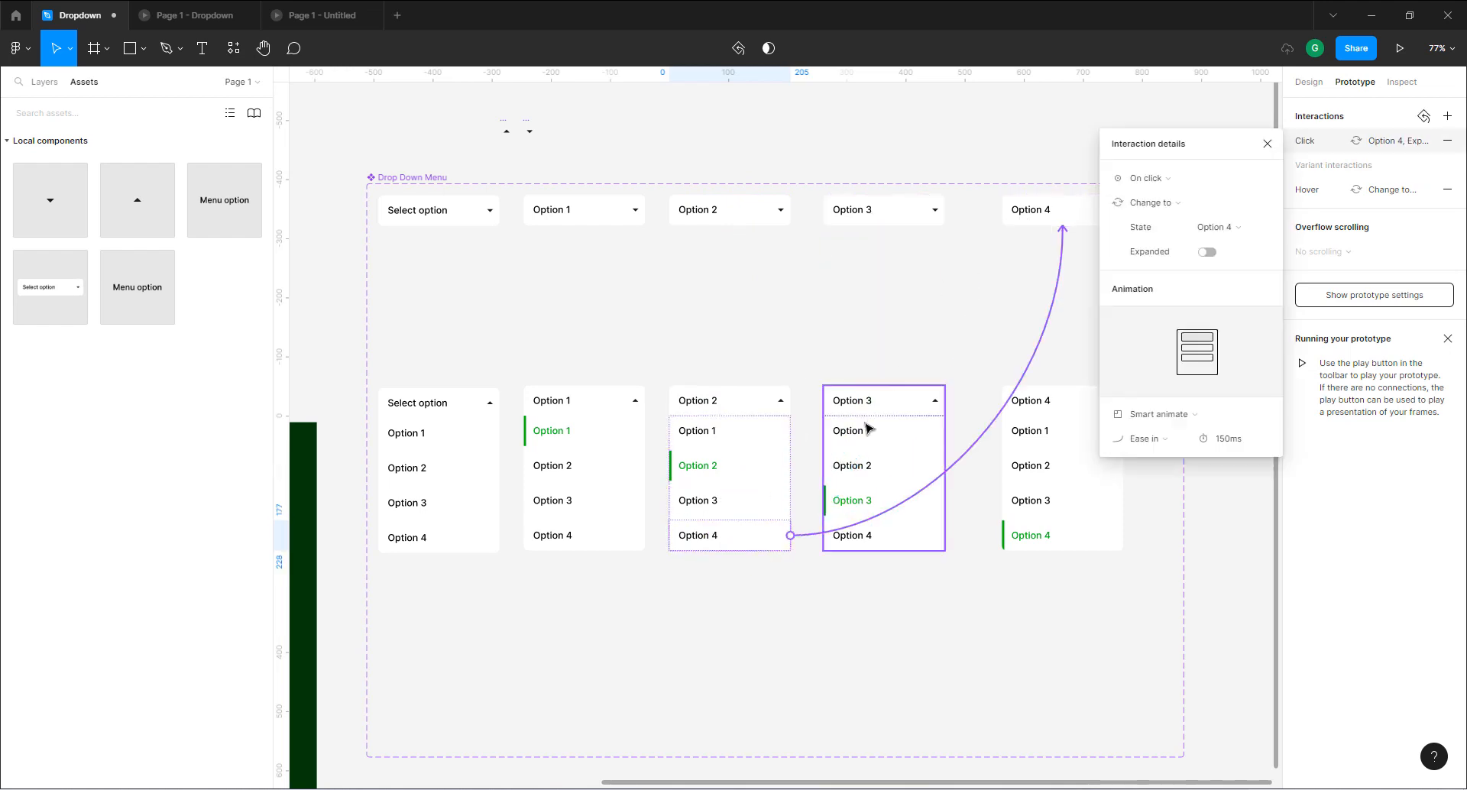
Link the four option rows of the open Option 3 variant to their matching closed variants with on-click Change to interactions.
{"action": "left_click", "coordinate": [862, 439]}
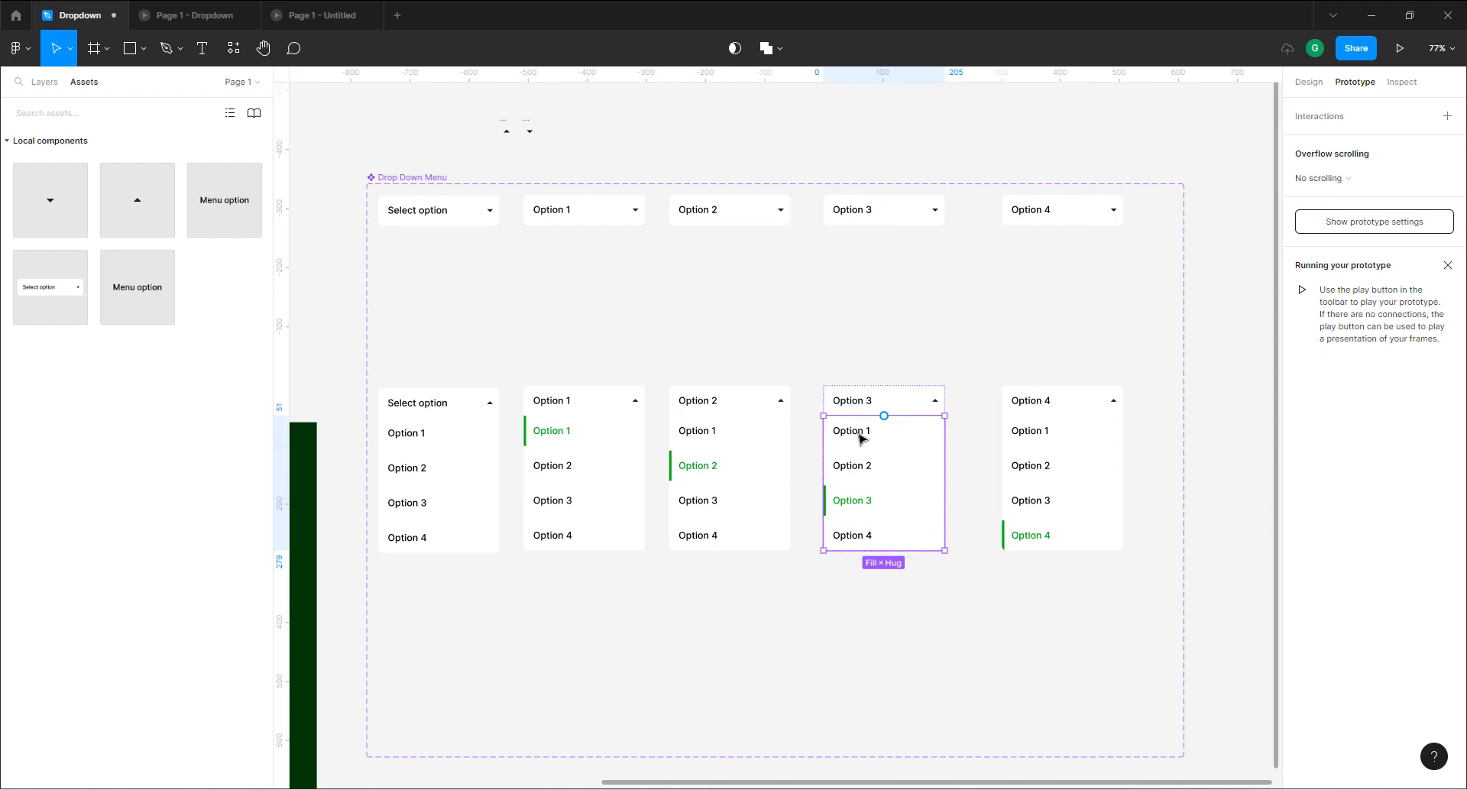
{"action": "left_click", "coordinate": [861, 439]}
{"action": "left_click_drag", "start_coordinate": [823, 433], "coordinate": [583, 222]}
{"action": "left_click", "coordinate": [868, 467]}
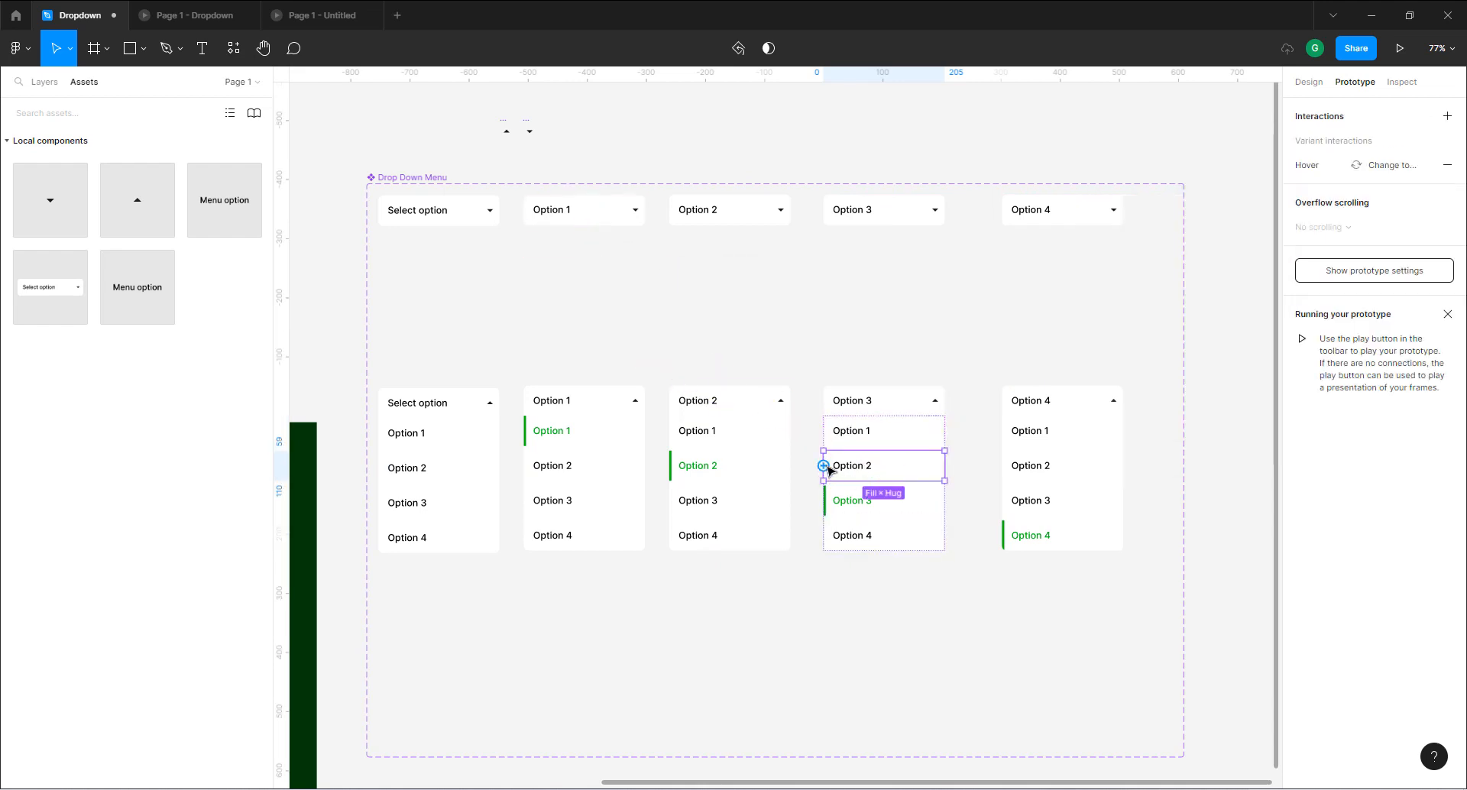
{"action": "left_click_drag", "start_coordinate": [829, 469], "coordinate": [711, 205]}
{"action": "left_click", "coordinate": [864, 493]}
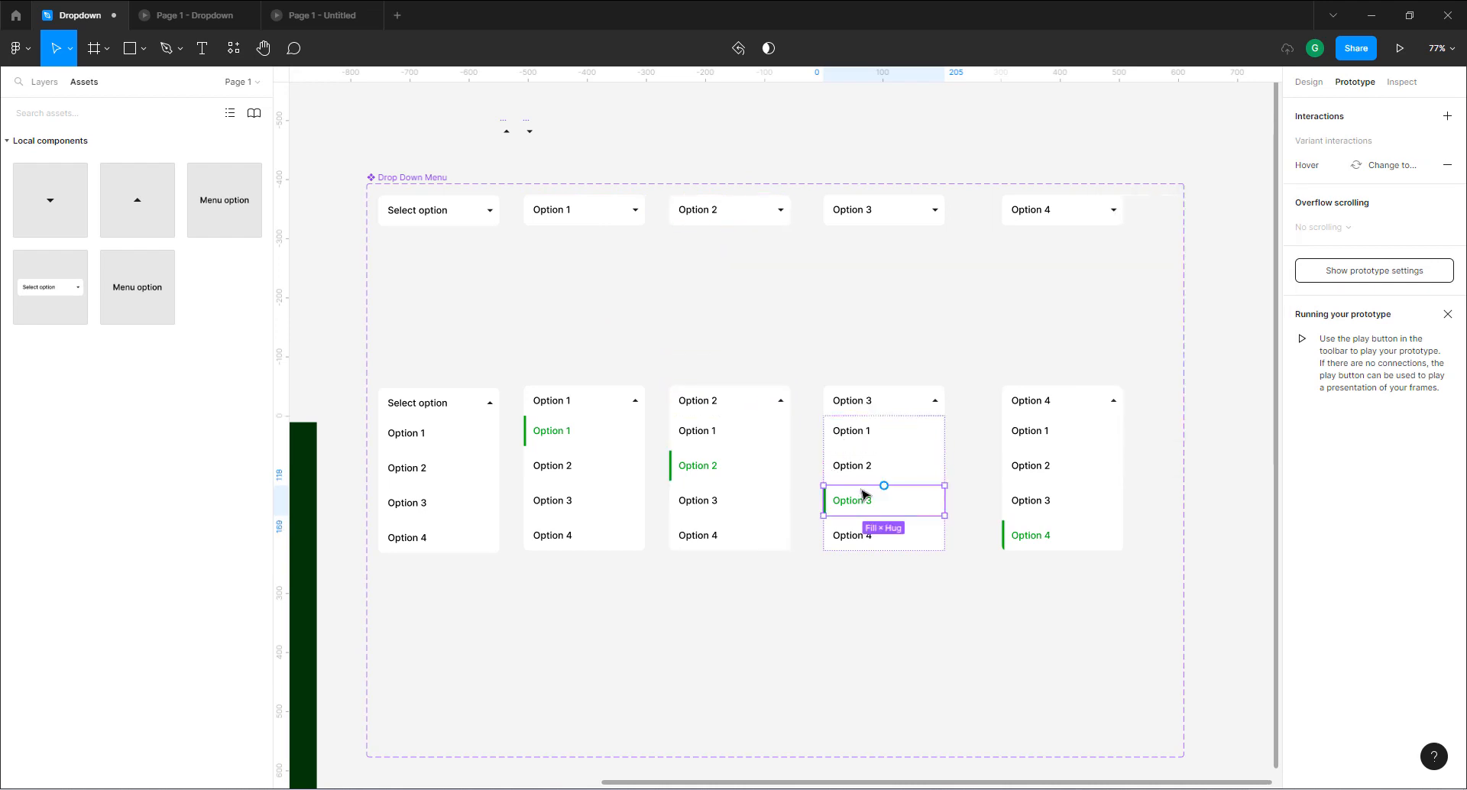
{"action": "left_click_drag", "start_coordinate": [884, 486], "coordinate": [891, 214]}
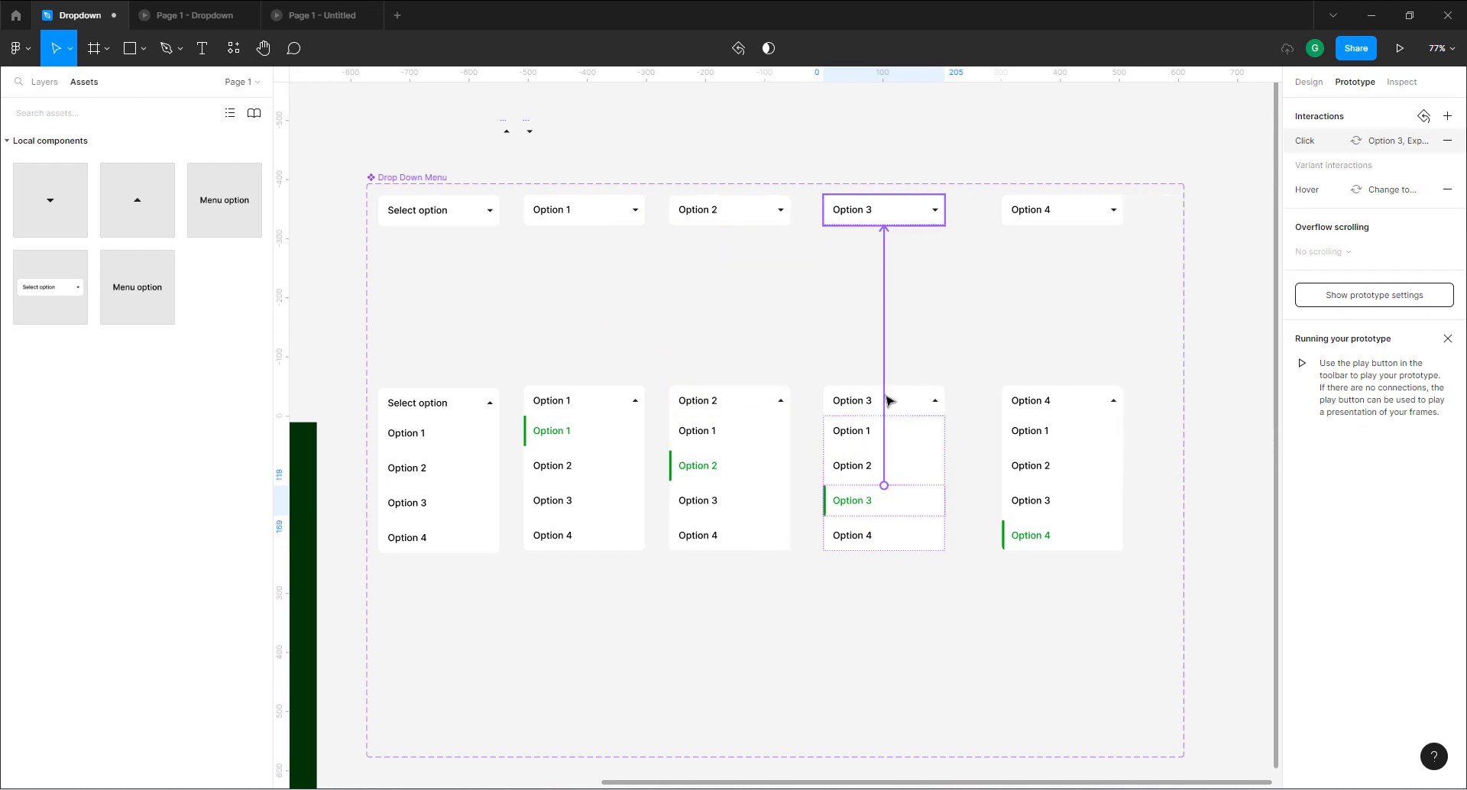
{"action": "left_click", "coordinate": [887, 534]}
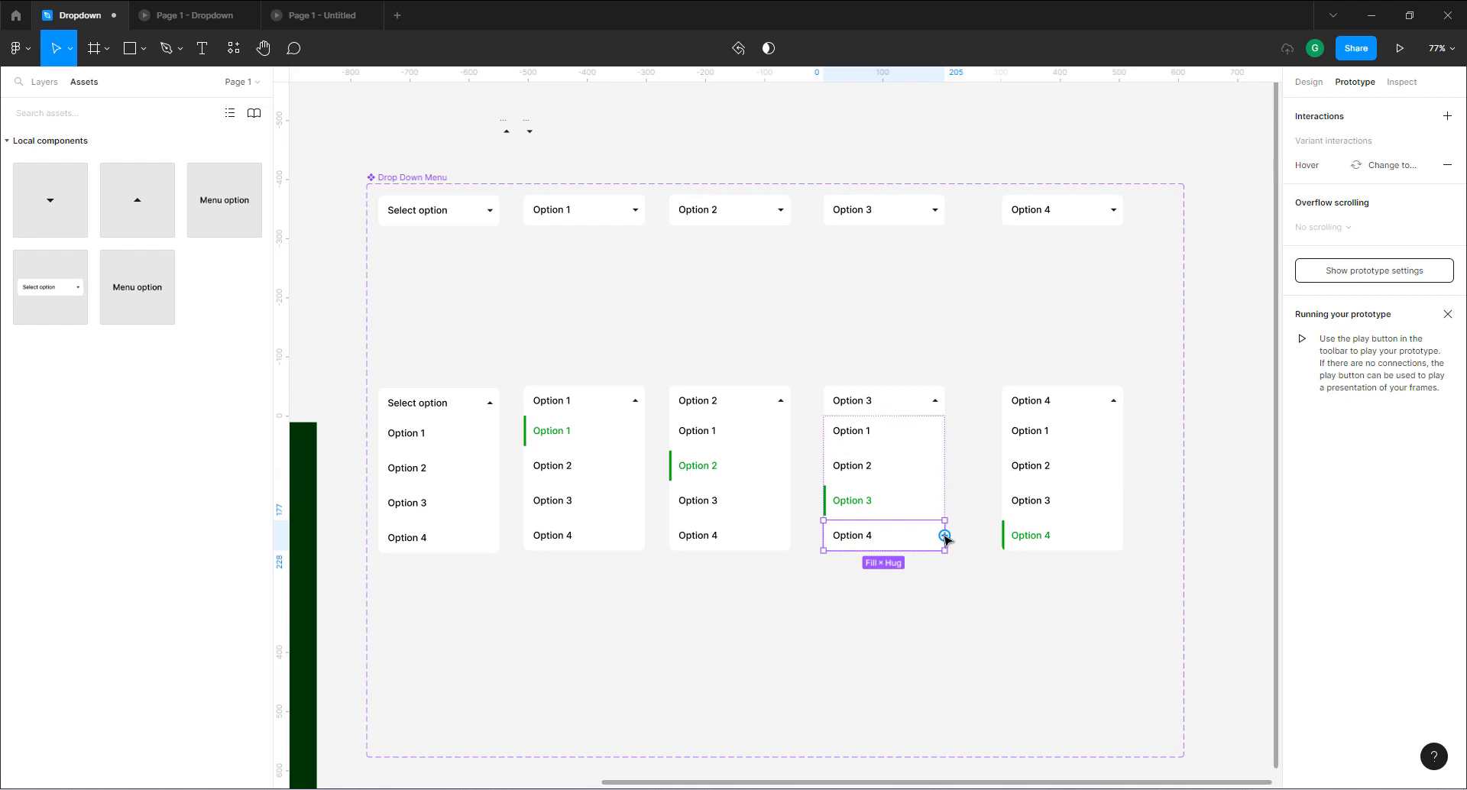
{"action": "left_click_drag", "start_coordinate": [946, 536], "coordinate": [1025, 223]}
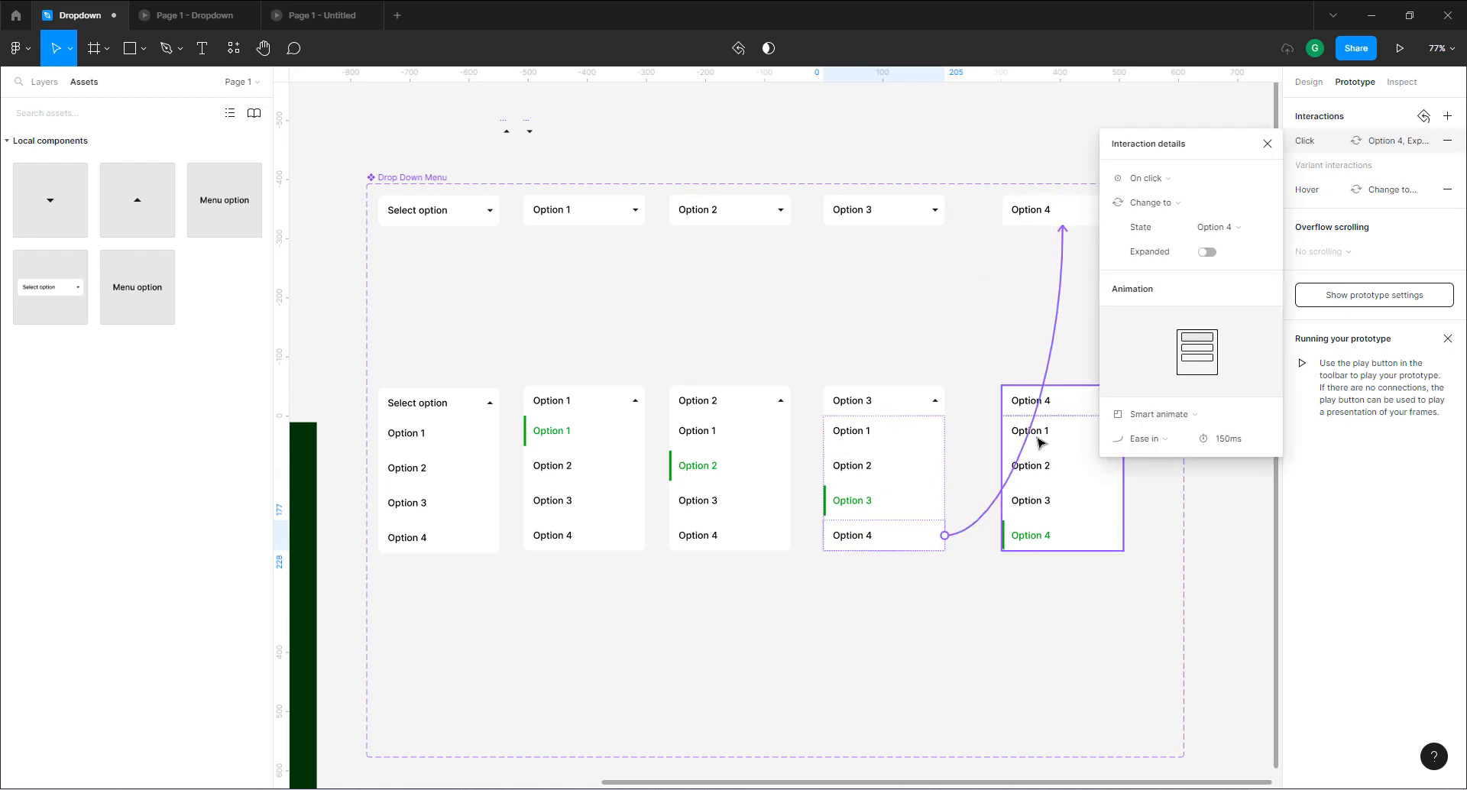
Link the four option rows of the open Option 4 variant to their matching closed variants with on-click Change to interactions.
{"action": "left_click", "coordinate": [1041, 443]}
{"action": "double_click", "coordinate": [1040, 443]}
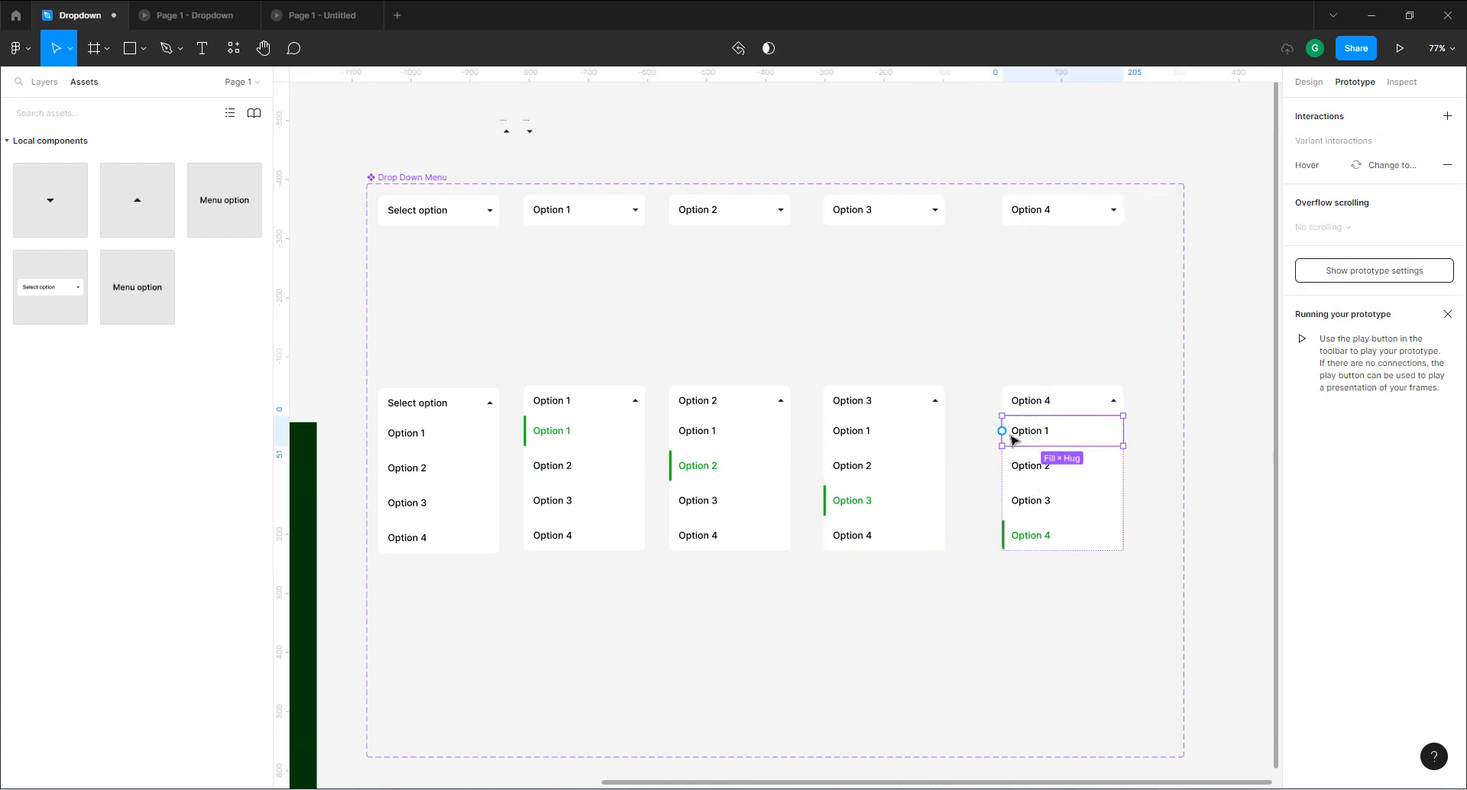
{"action": "left_click_drag", "start_coordinate": [1003, 432], "coordinate": [557, 223]}
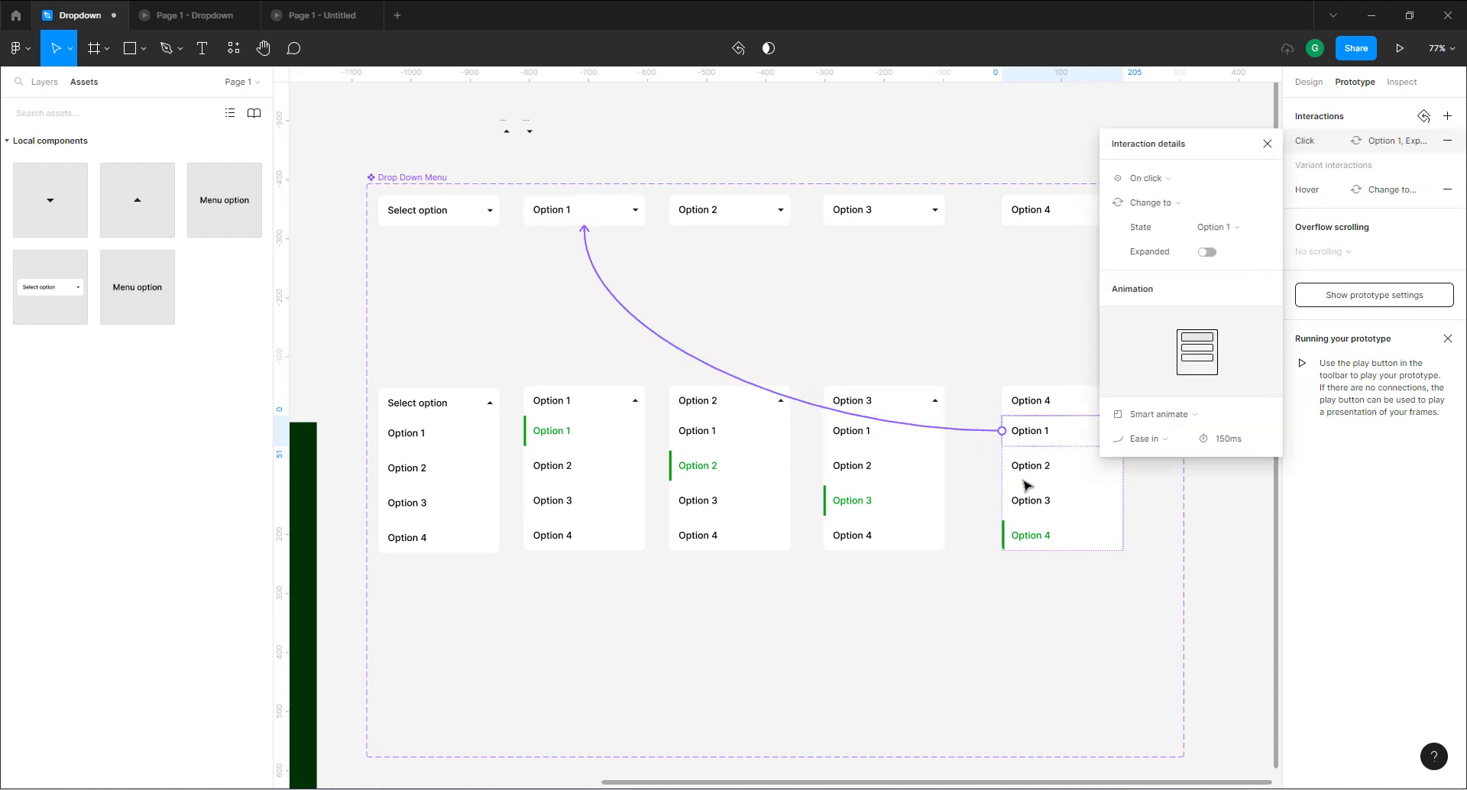
{"action": "left_click", "coordinate": [1027, 477]}
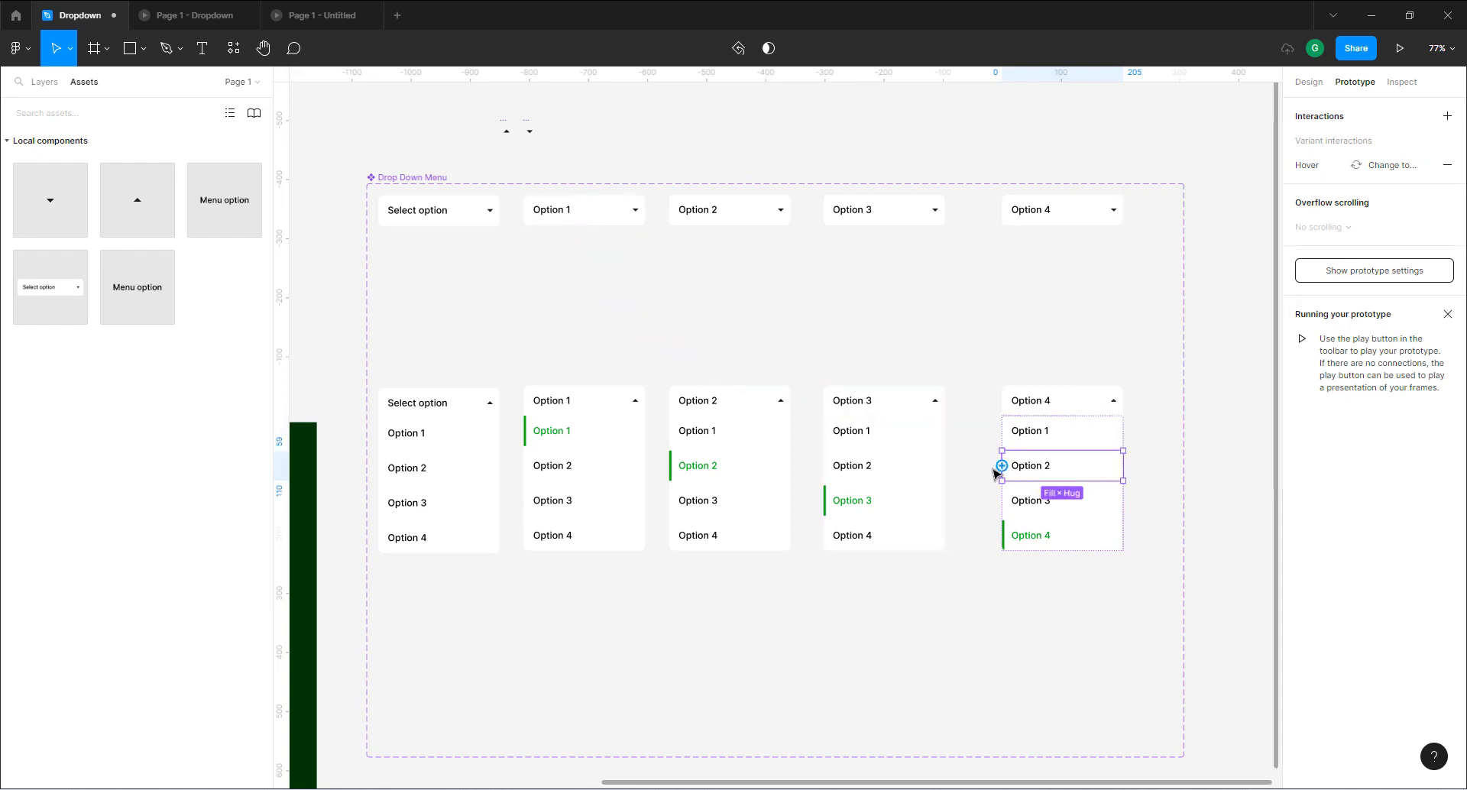
{"action": "left_click_drag", "start_coordinate": [996, 471], "coordinate": [699, 218]}
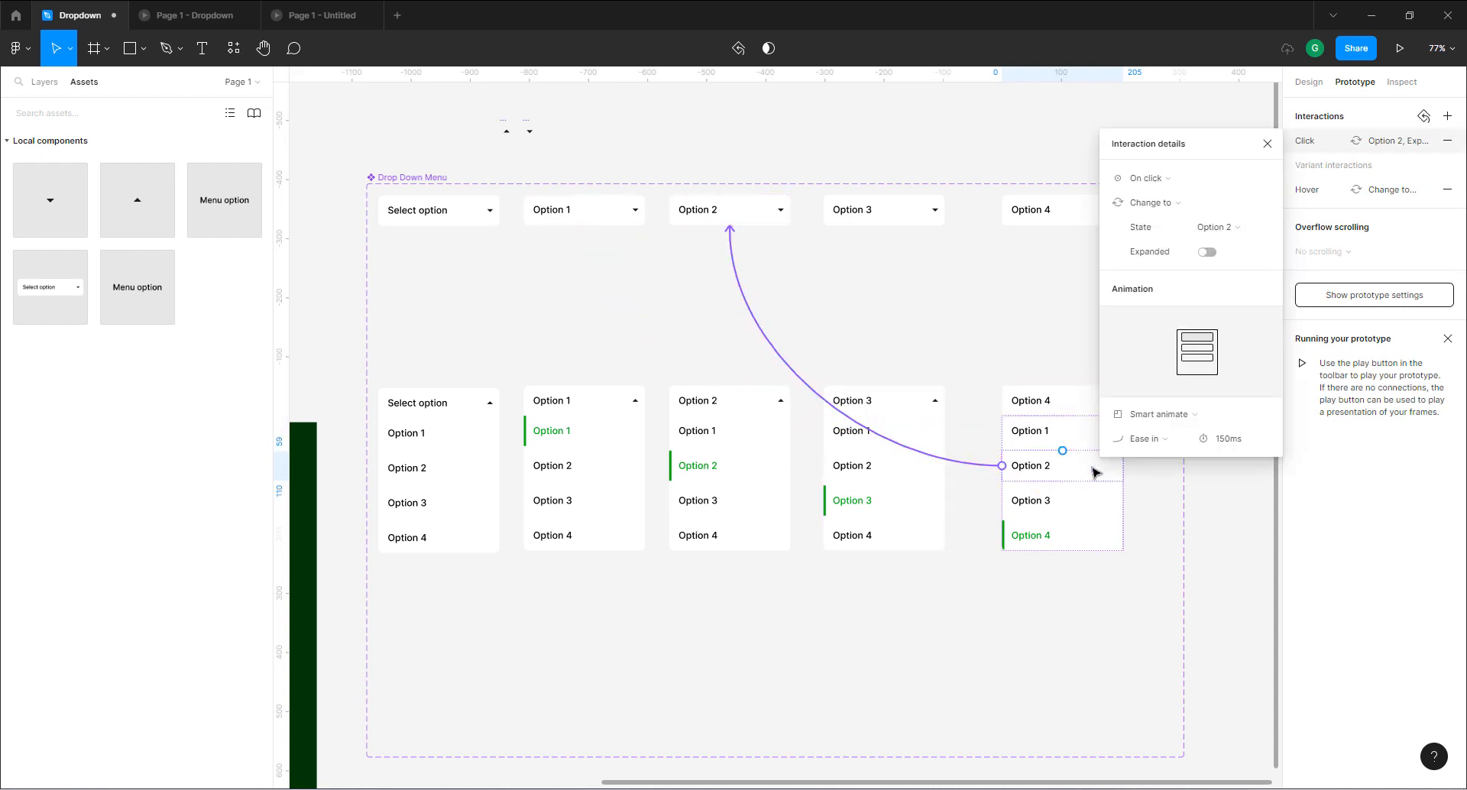
{"action": "left_click", "coordinate": [1065, 502]}
{"action": "left_click_drag", "start_coordinate": [1002, 501], "coordinate": [889, 223]}
{"action": "left_click", "coordinate": [1069, 541]}
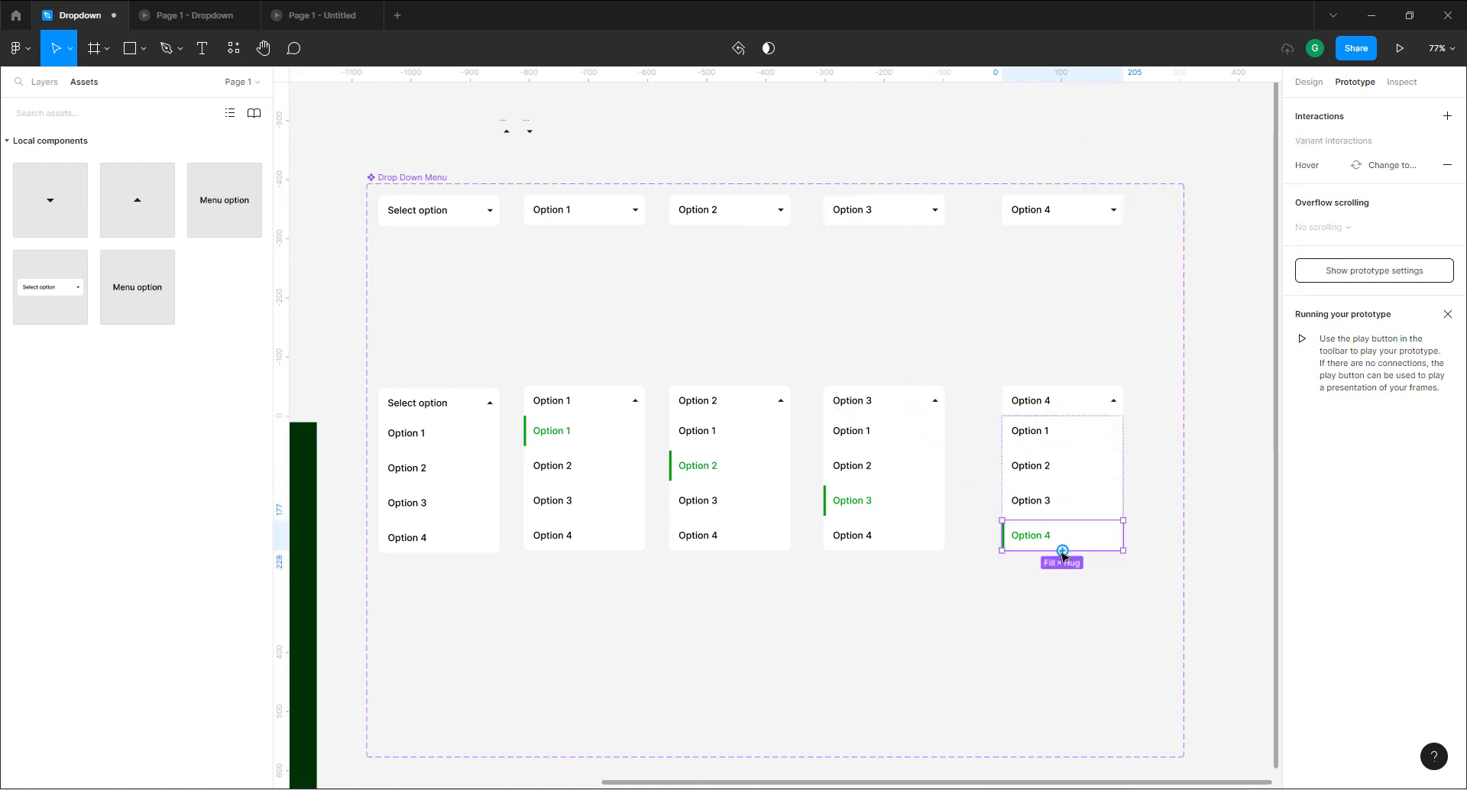
{"action": "left_click_drag", "start_coordinate": [1062, 550], "coordinate": [1059, 227]}
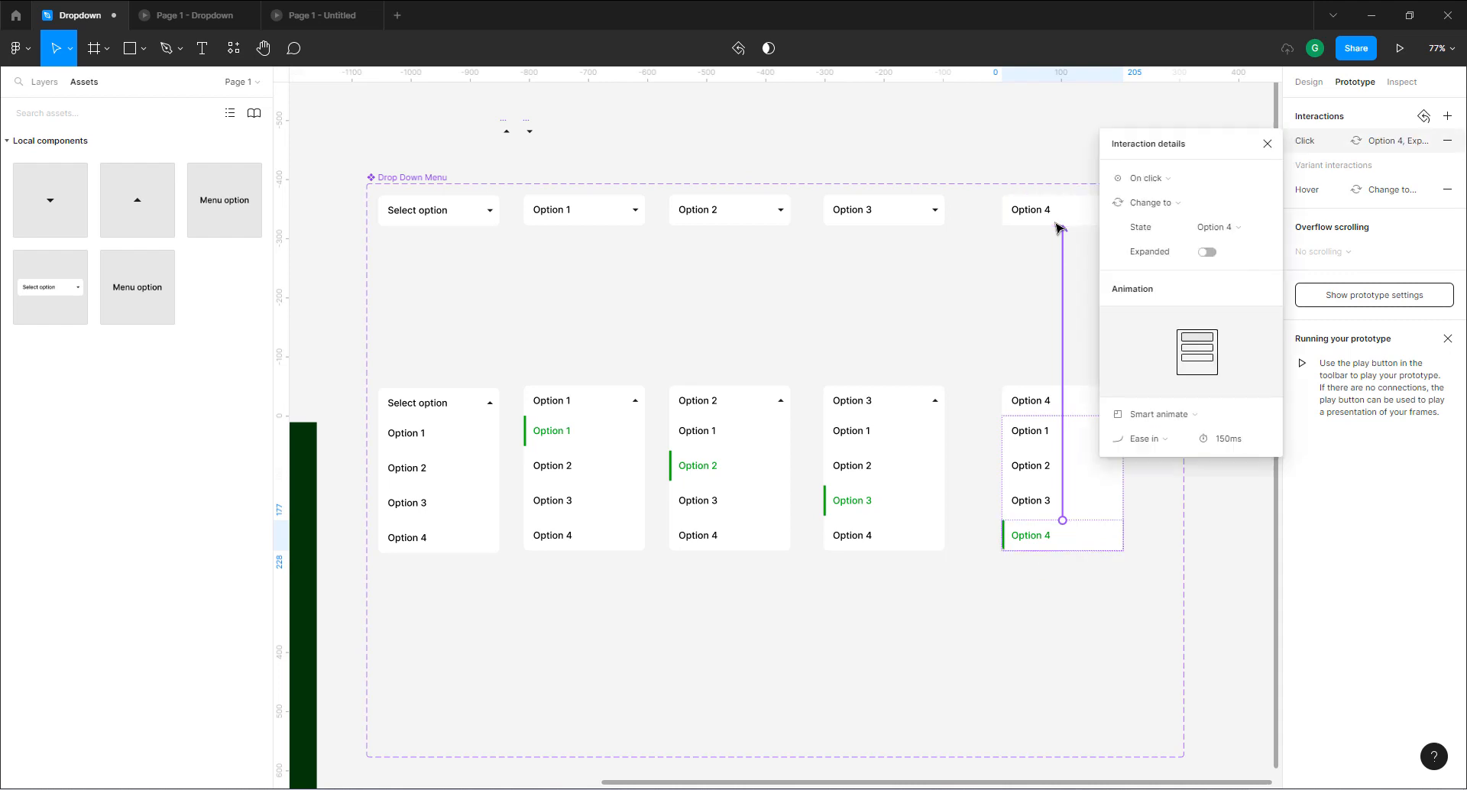
{"action": "left_click", "coordinate": [892, 334]}
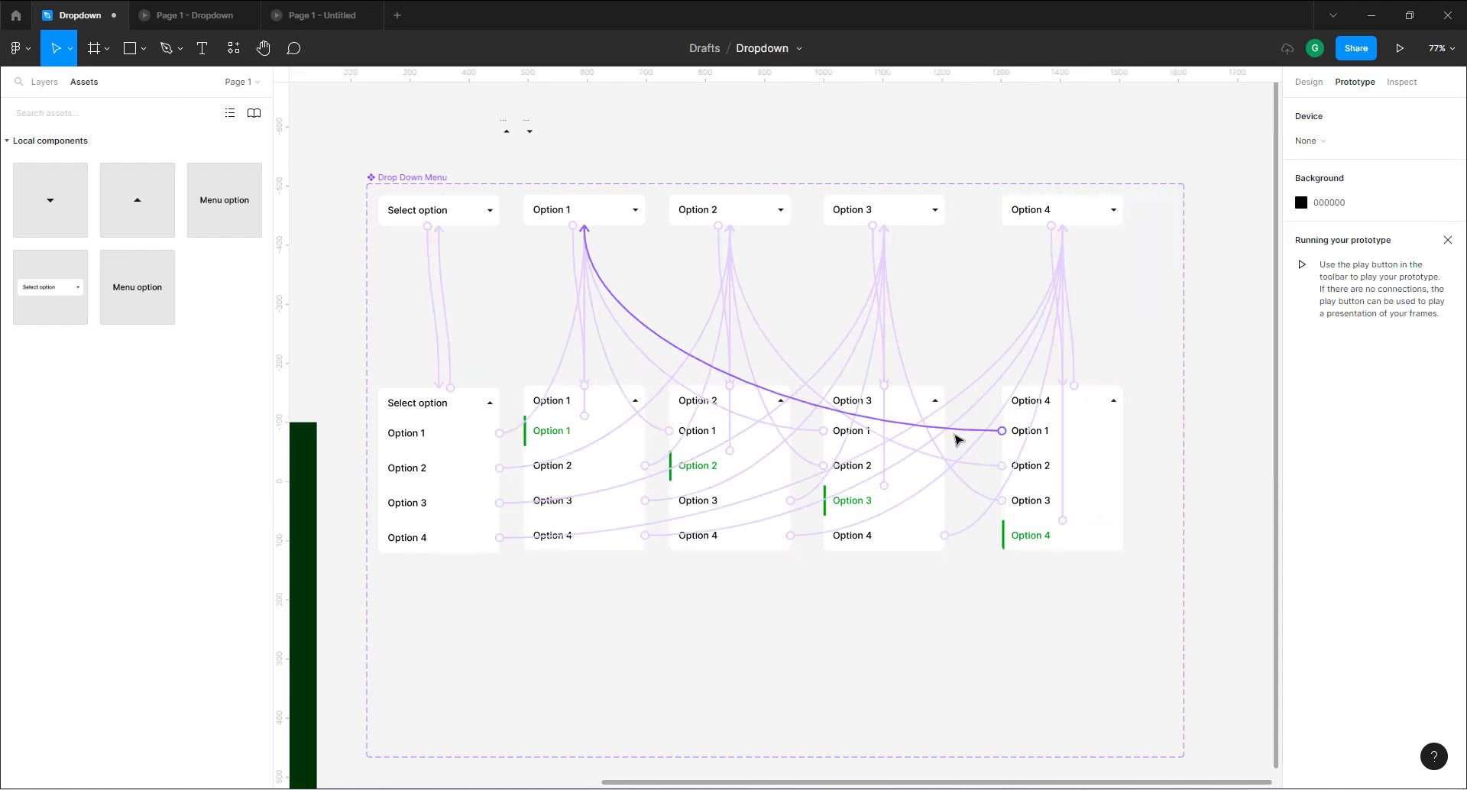
Test the dropdown in the prototype preview by choosing Options 4, 1, 2, 3 and 4 in turn, then toggling the menu from its header.
{"action": "left_click", "coordinate": [201, 13]}
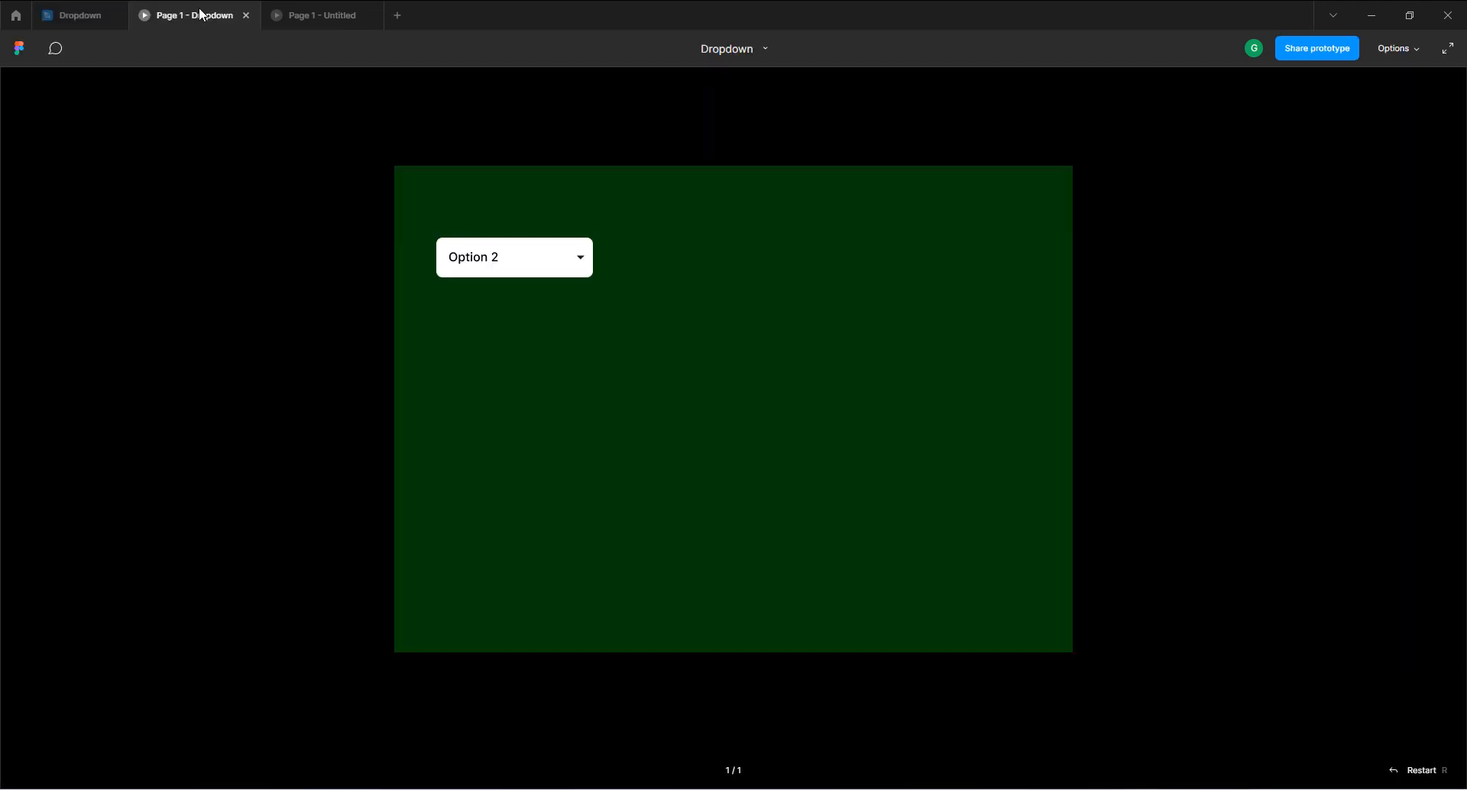
{"action": "left_click", "coordinate": [523, 262]}
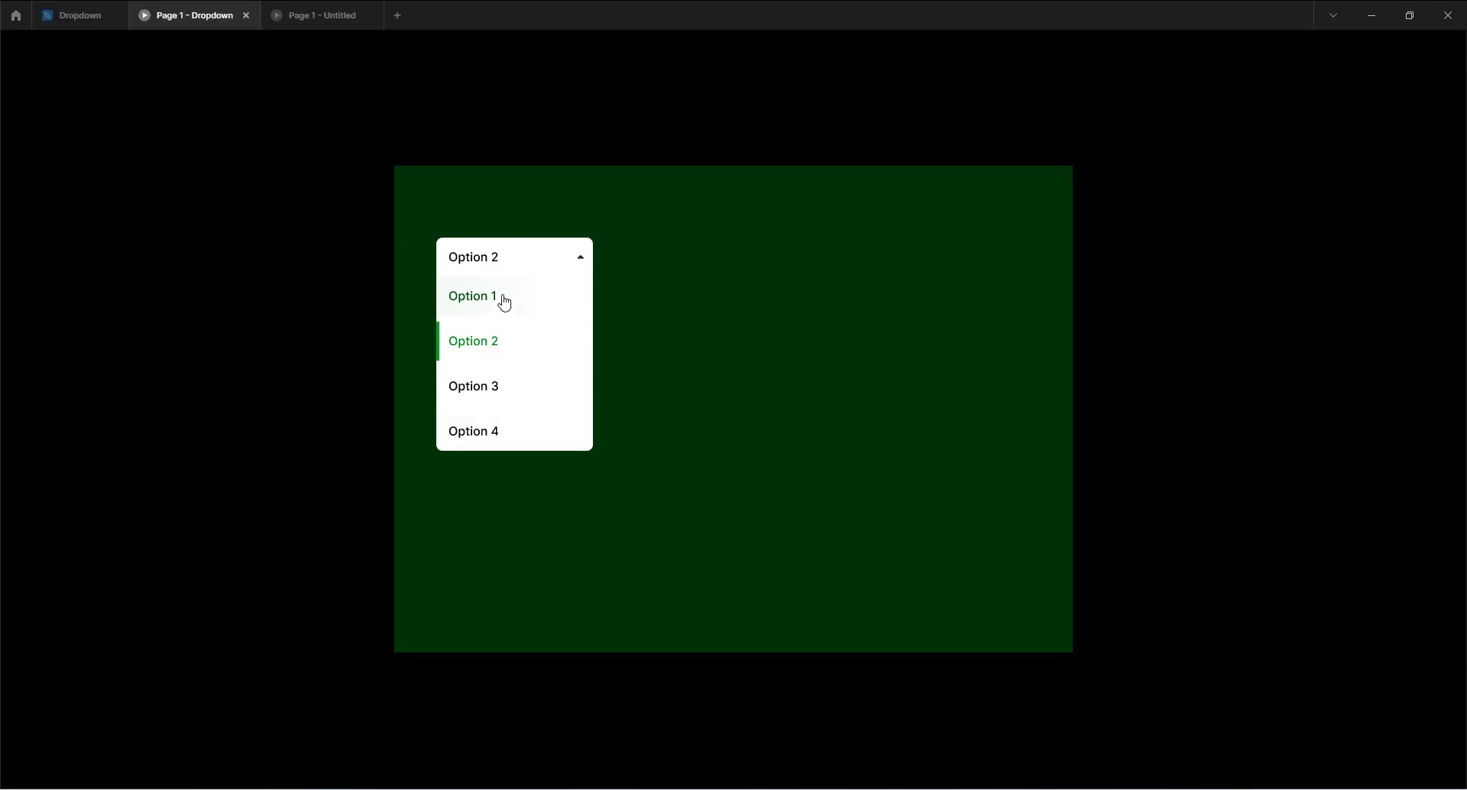
{"action": "left_click", "coordinate": [483, 436]}
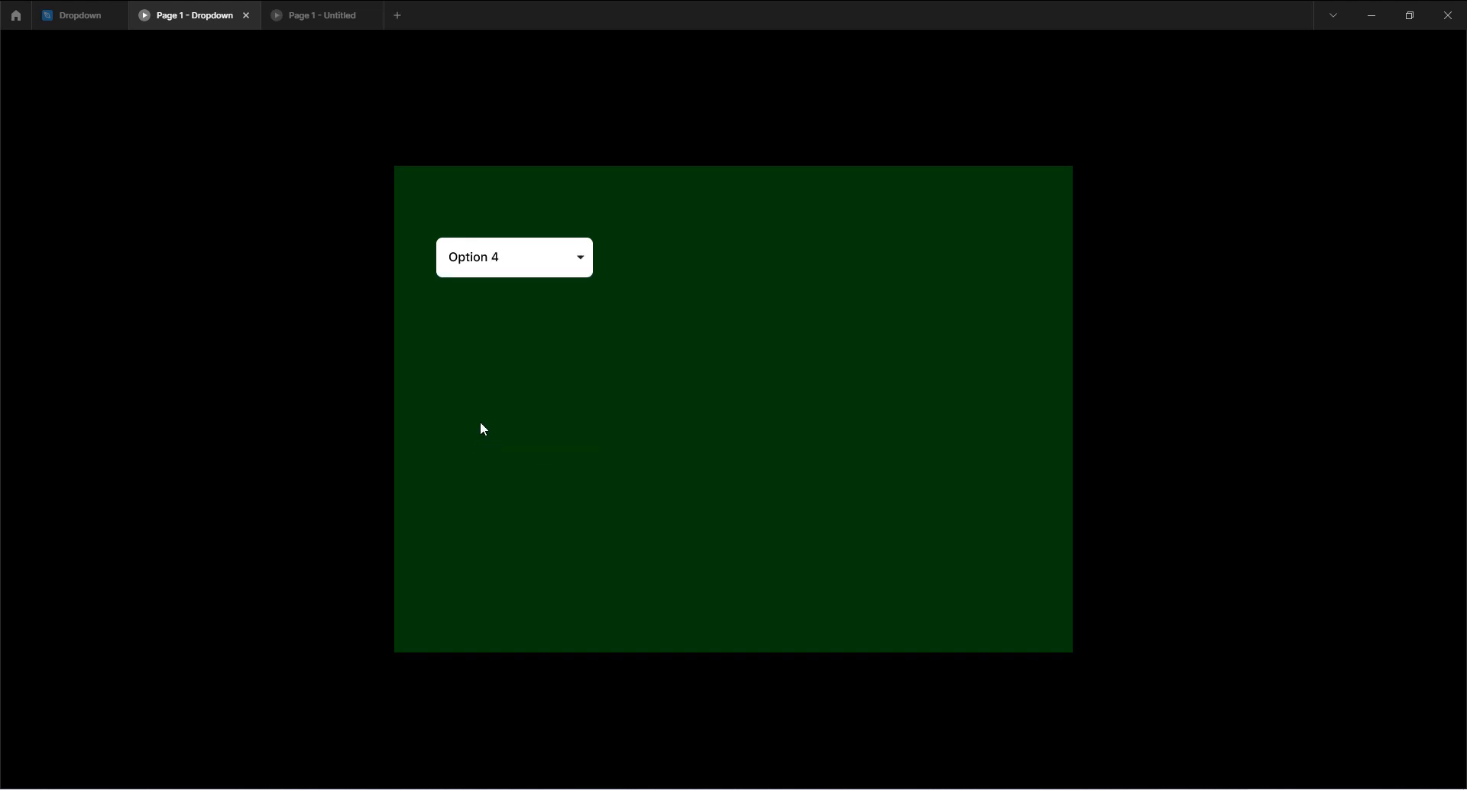
{"action": "left_click", "coordinate": [480, 272]}
{"action": "left_click", "coordinate": [480, 302]}
{"action": "left_click", "coordinate": [481, 269]}
{"action": "left_click", "coordinate": [485, 342]}
{"action": "left_click", "coordinate": [494, 267]}
{"action": "left_click", "coordinate": [490, 386]}
{"action": "left_click", "coordinate": [484, 265]}
{"action": "left_click", "coordinate": [484, 431]}
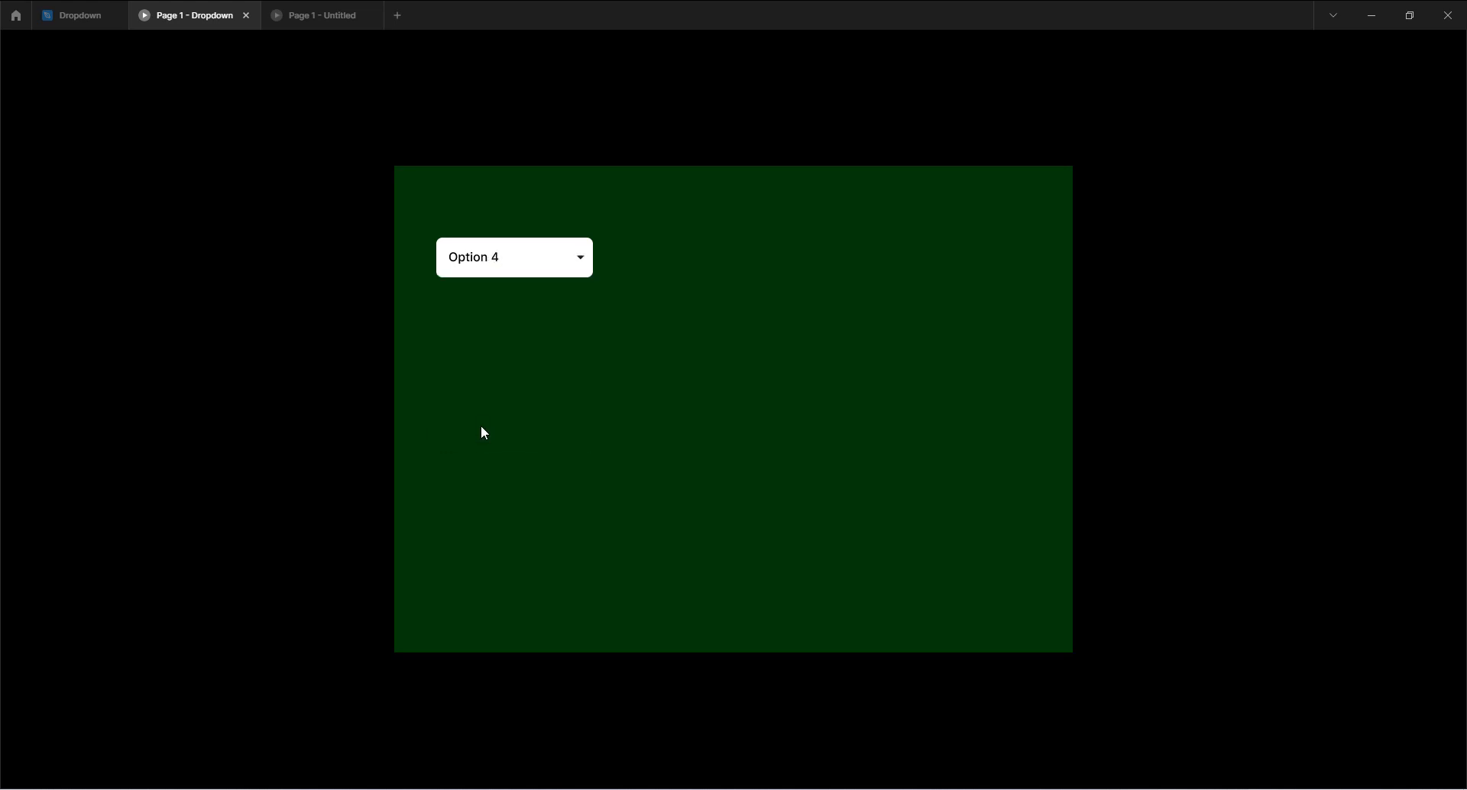
{"action": "left_click", "coordinate": [525, 273]}
{"action": "left_click", "coordinate": [526, 273]}
{"action": "left_click", "coordinate": [525, 273]}
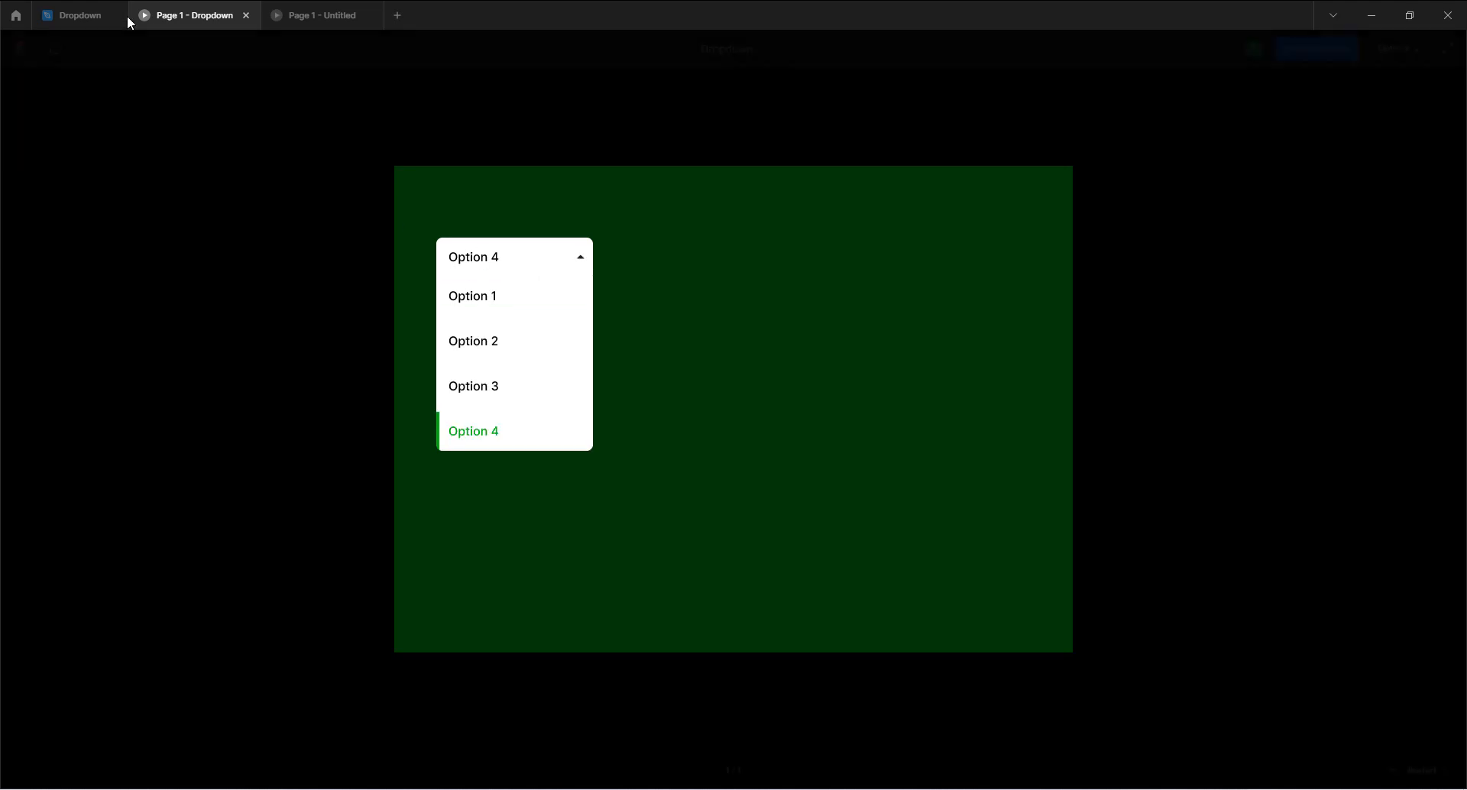
Return to the design file, move the Drop Down Menu set next to the Menu Option set, and place the Test Window frame to its right.
{"action": "left_click", "coordinate": [47, 15]}
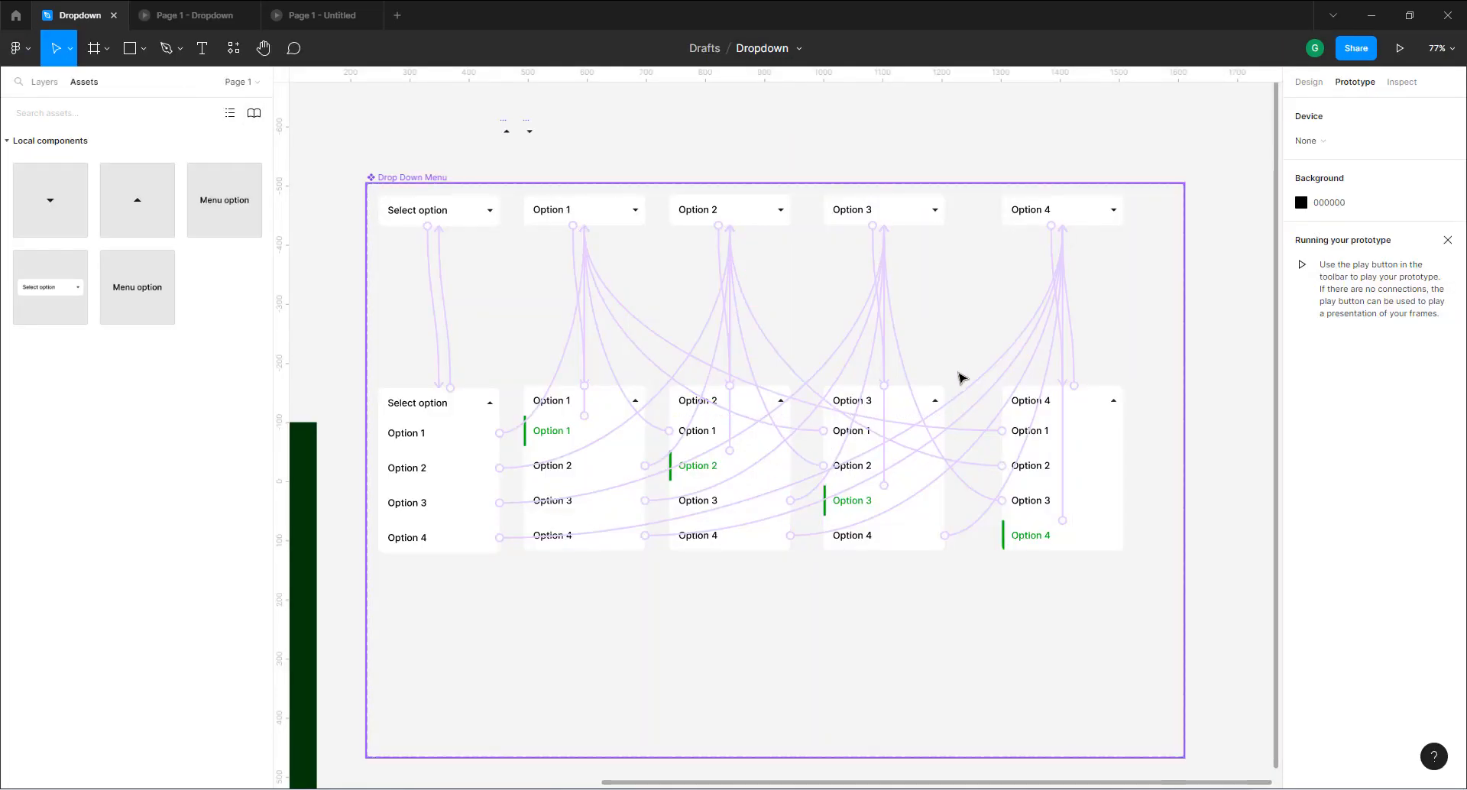
{"action": "scroll", "coordinate": [960, 377], "scroll_direction": "down", "scroll_amount": 5}
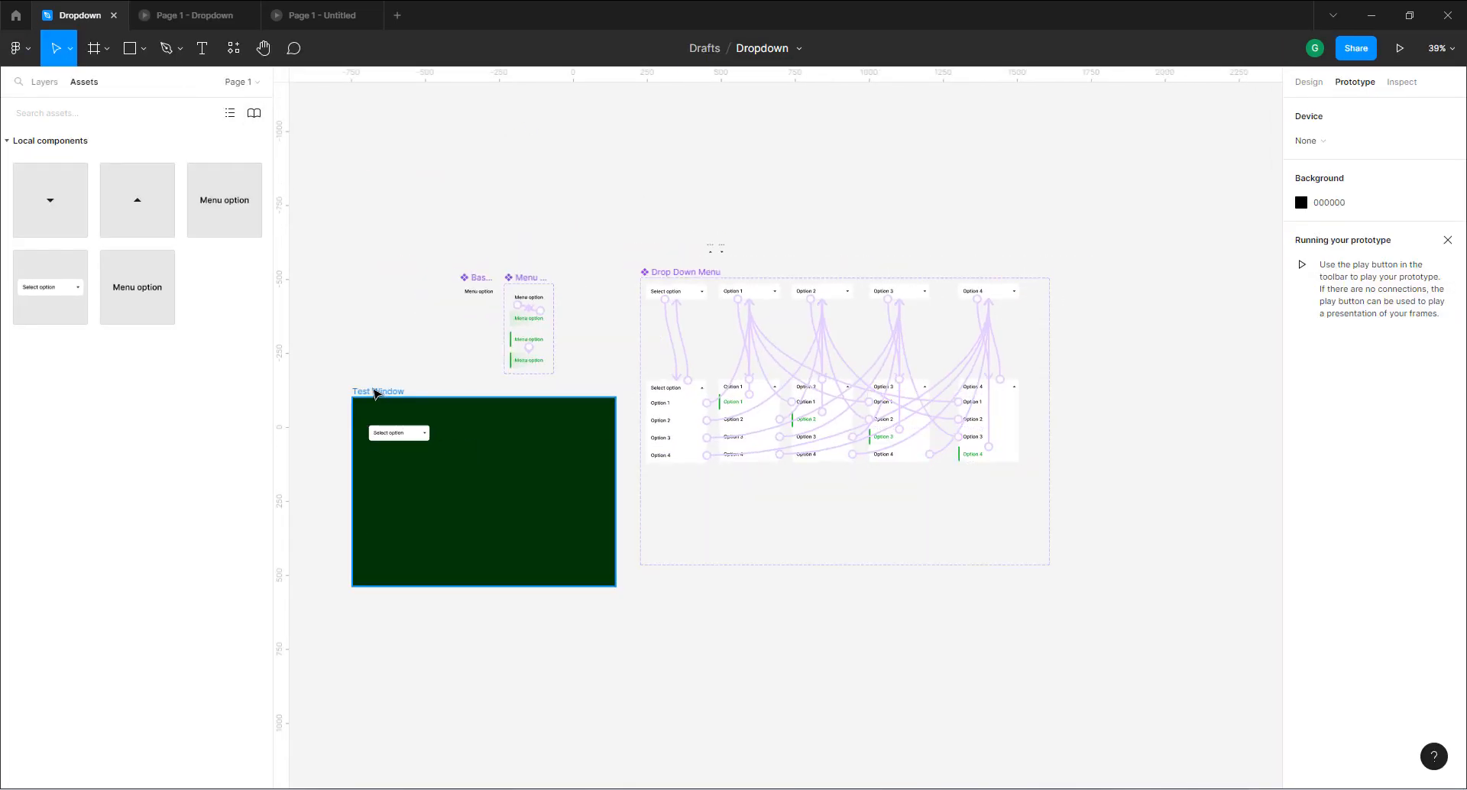
{"action": "left_click_drag", "start_coordinate": [376, 394], "coordinate": [452, 553]}
{"action": "left_click", "coordinate": [1318, 84]}
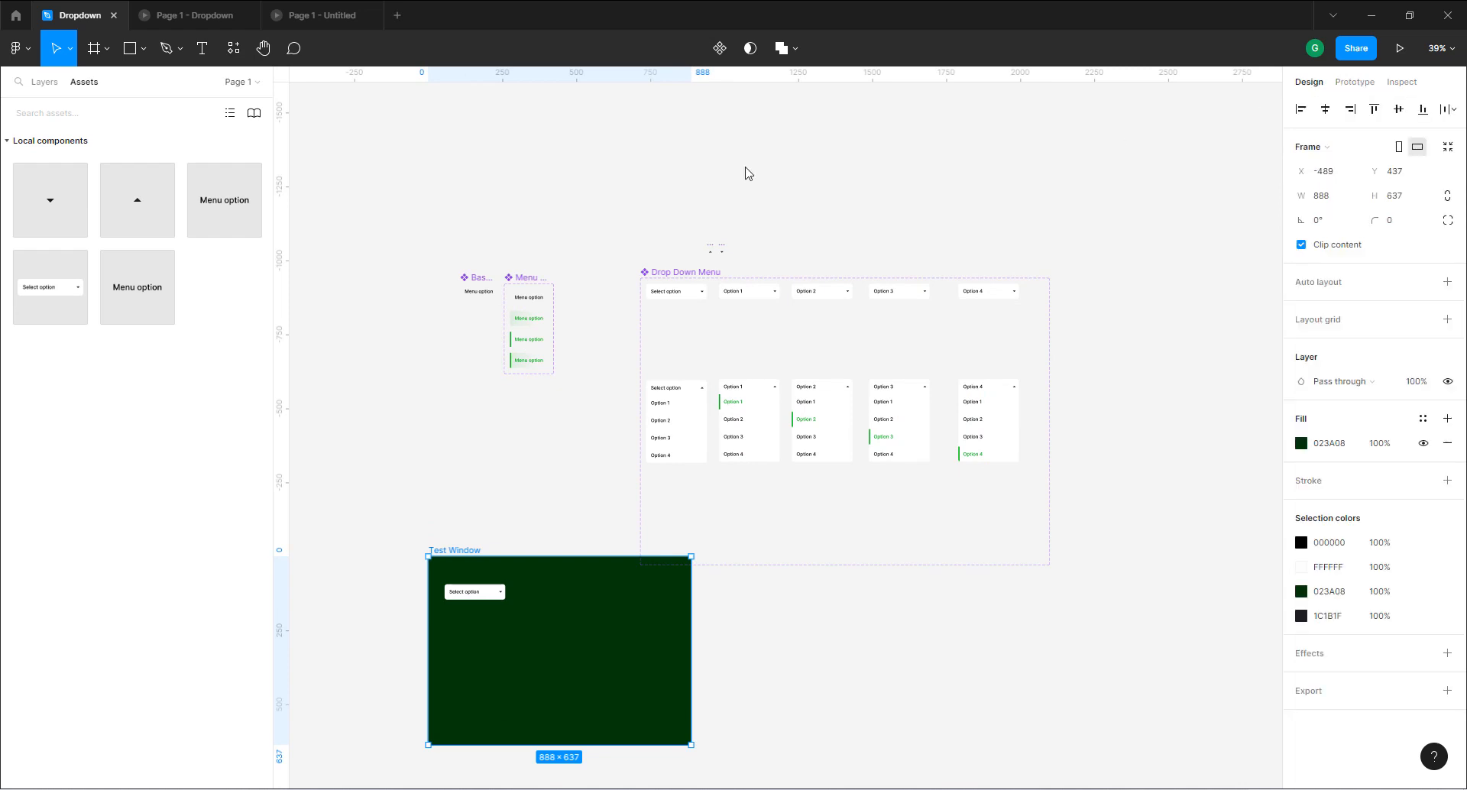
{"action": "left_click_drag", "start_coordinate": [678, 279], "coordinate": [632, 278]}
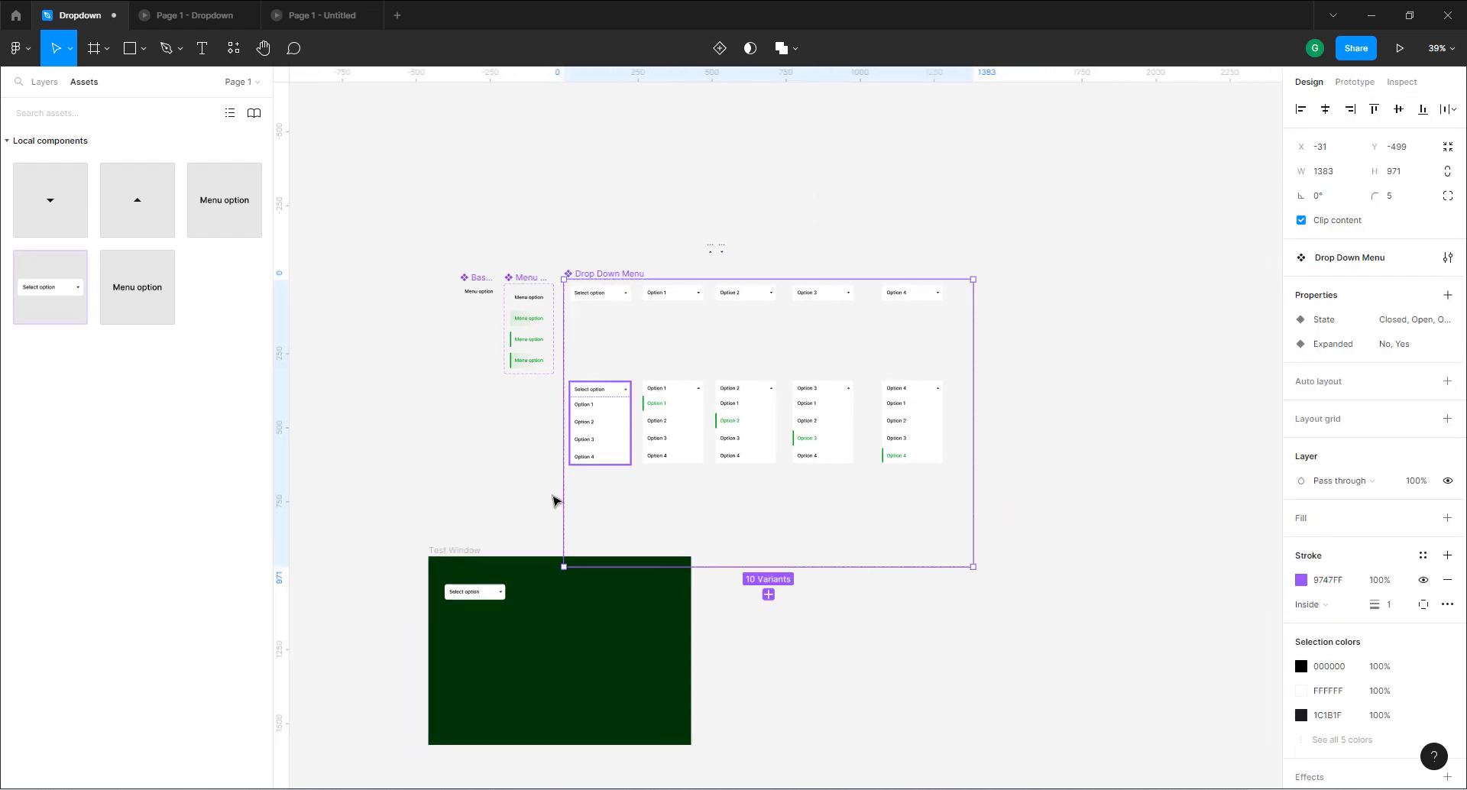
{"action": "left_click_drag", "start_coordinate": [593, 580], "coordinate": [1154, 306]}
Open the Material Symbols plugin and search its symbols for "menu".
{"action": "scroll", "coordinate": [482, 310], "scroll_direction": "up", "scroll_amount": 10}
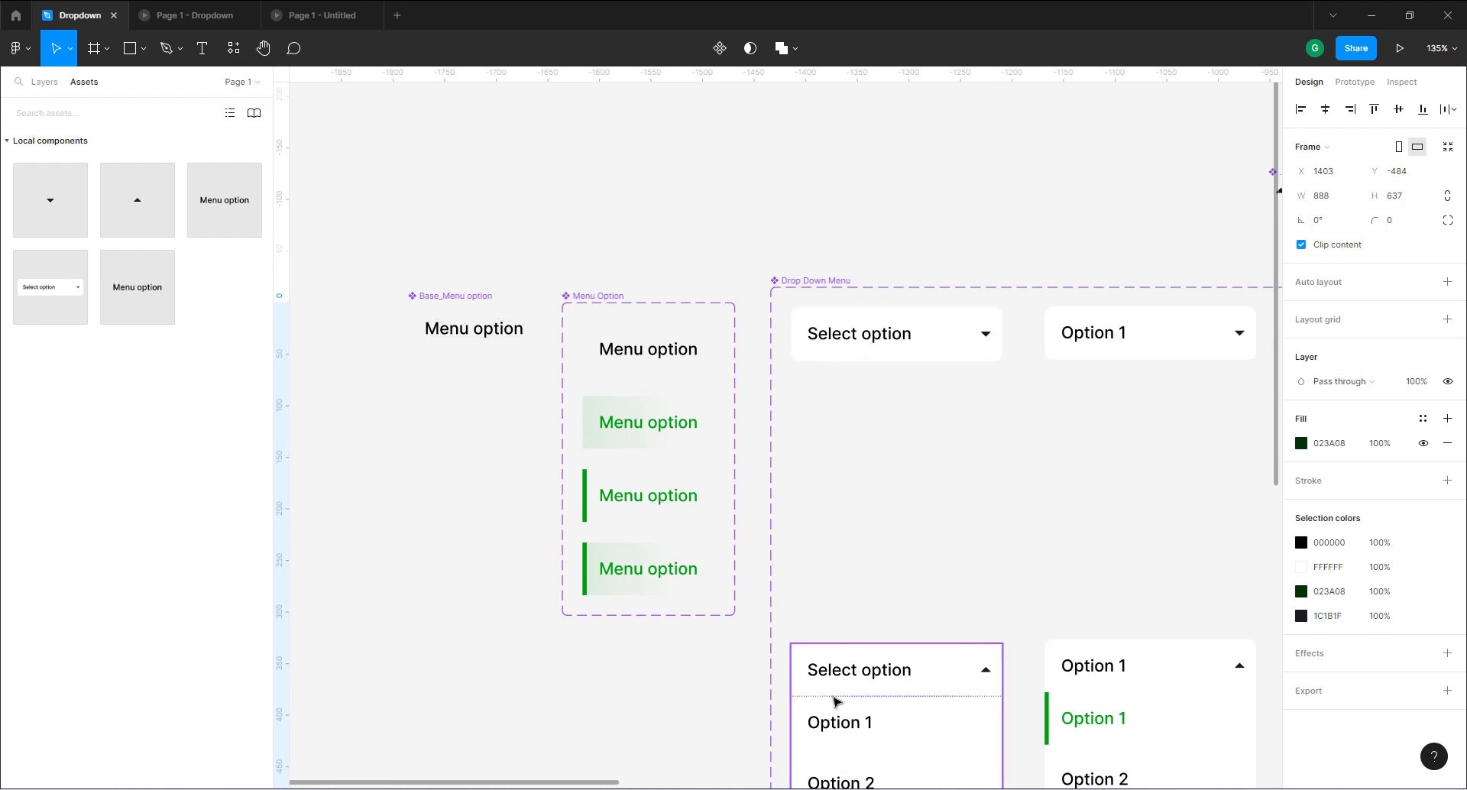
{"action": "scroll", "coordinate": [426, 344], "scroll_direction": "up", "scroll_amount": 5}
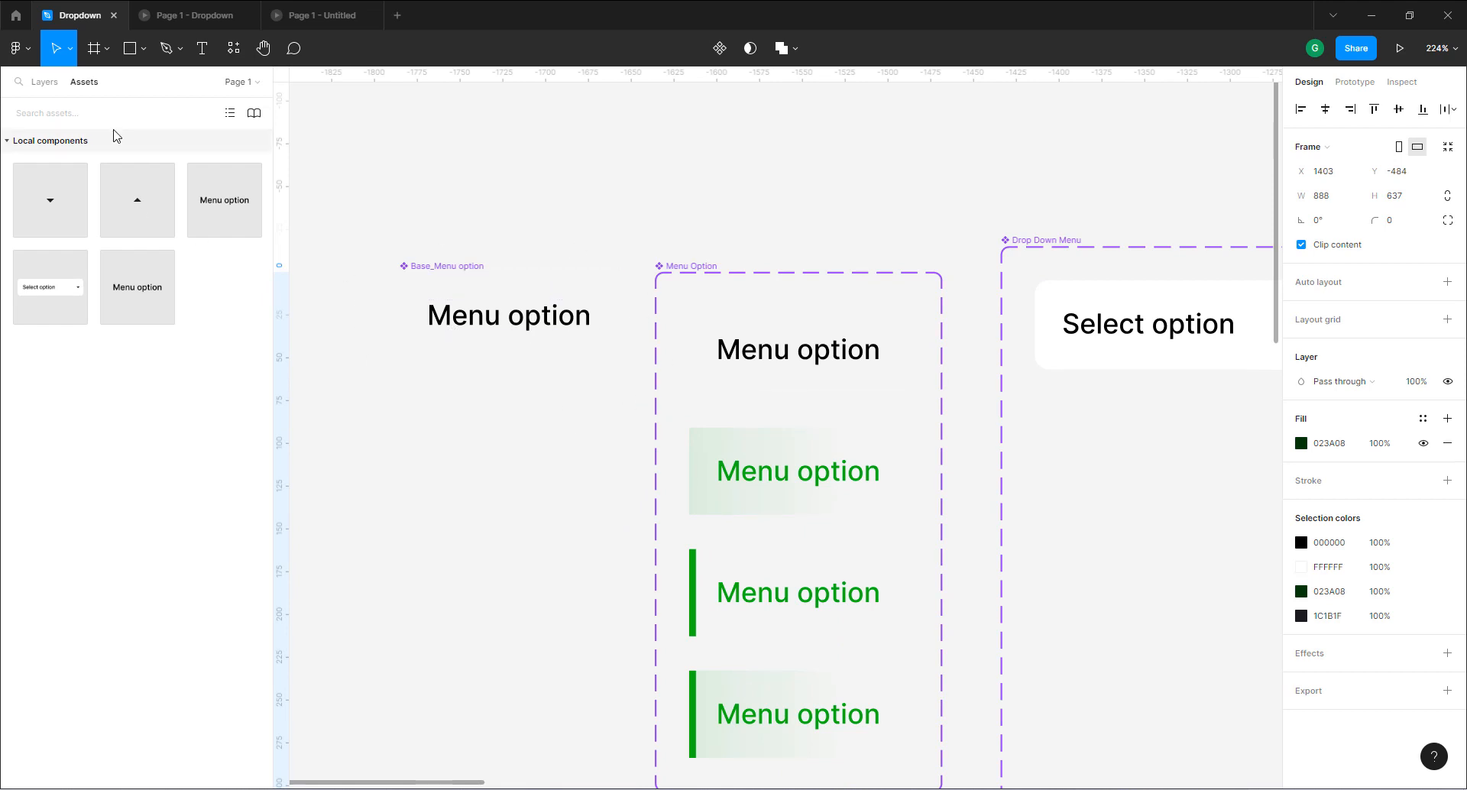
{"action": "left_click", "coordinate": [17, 48]}
{"action": "mouse_move", "coordinate": [69, 262]}
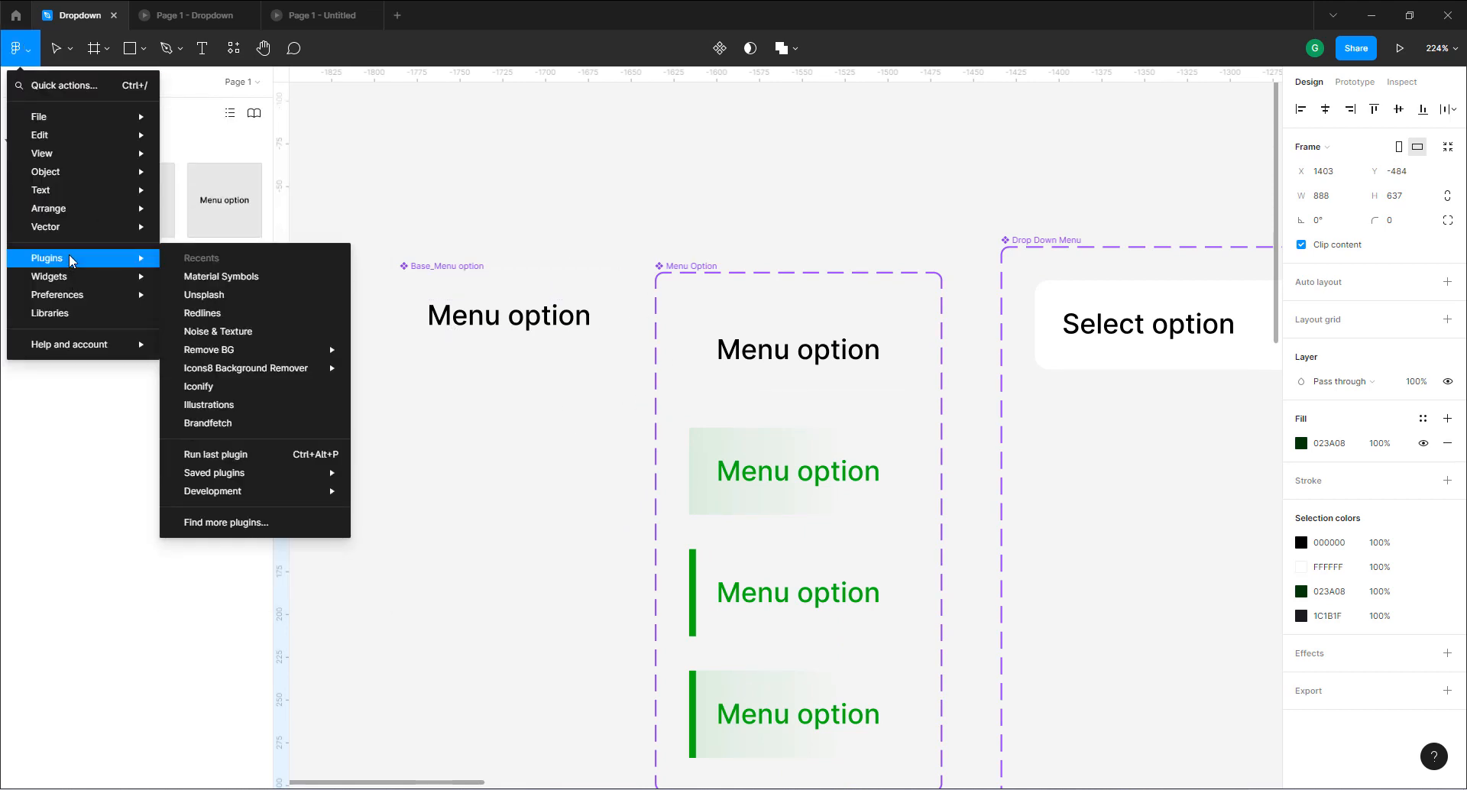
{"action": "left_click", "coordinate": [237, 279]}
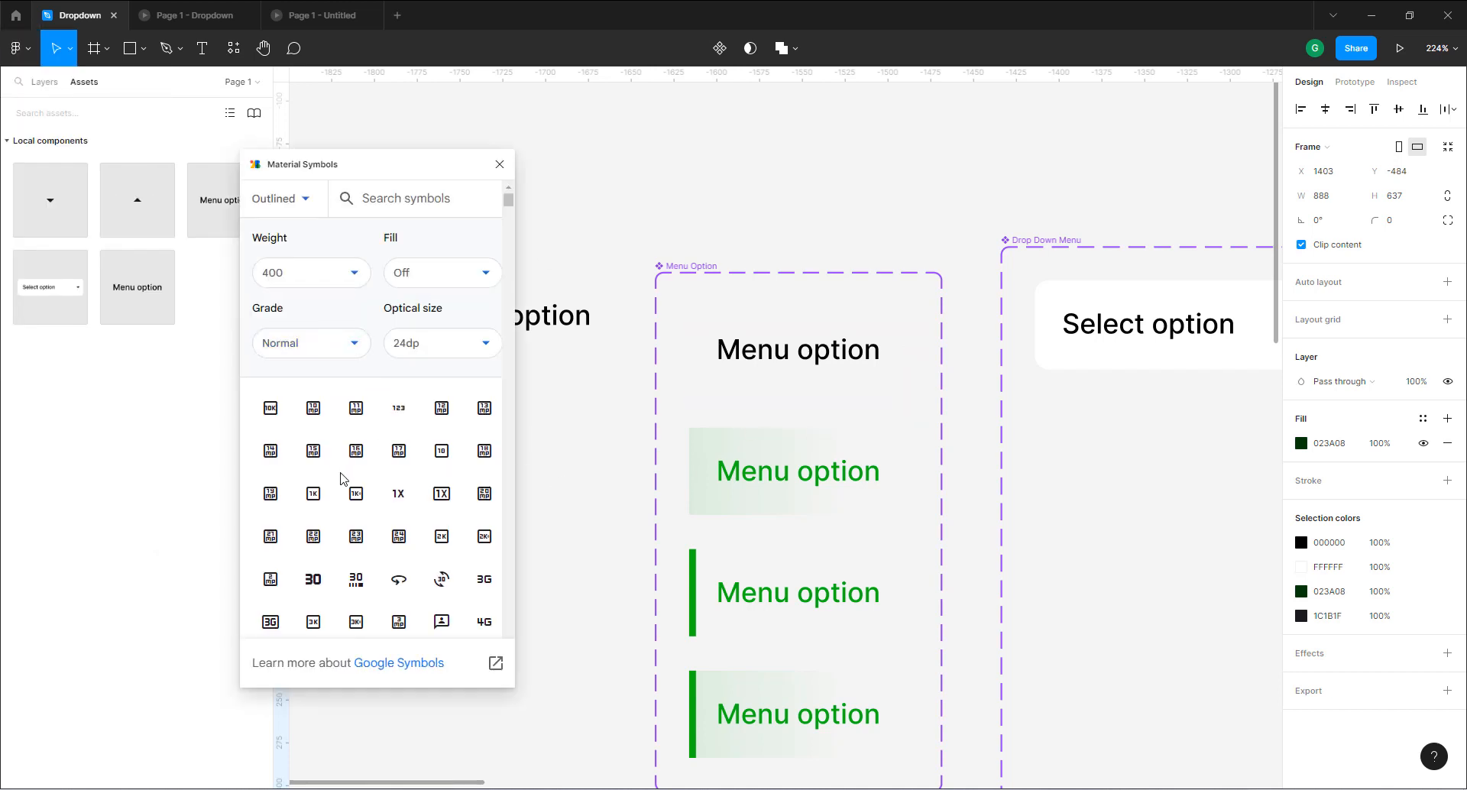
{"action": "scroll", "coordinate": [347, 486], "scroll_direction": "down", "scroll_amount": 3}
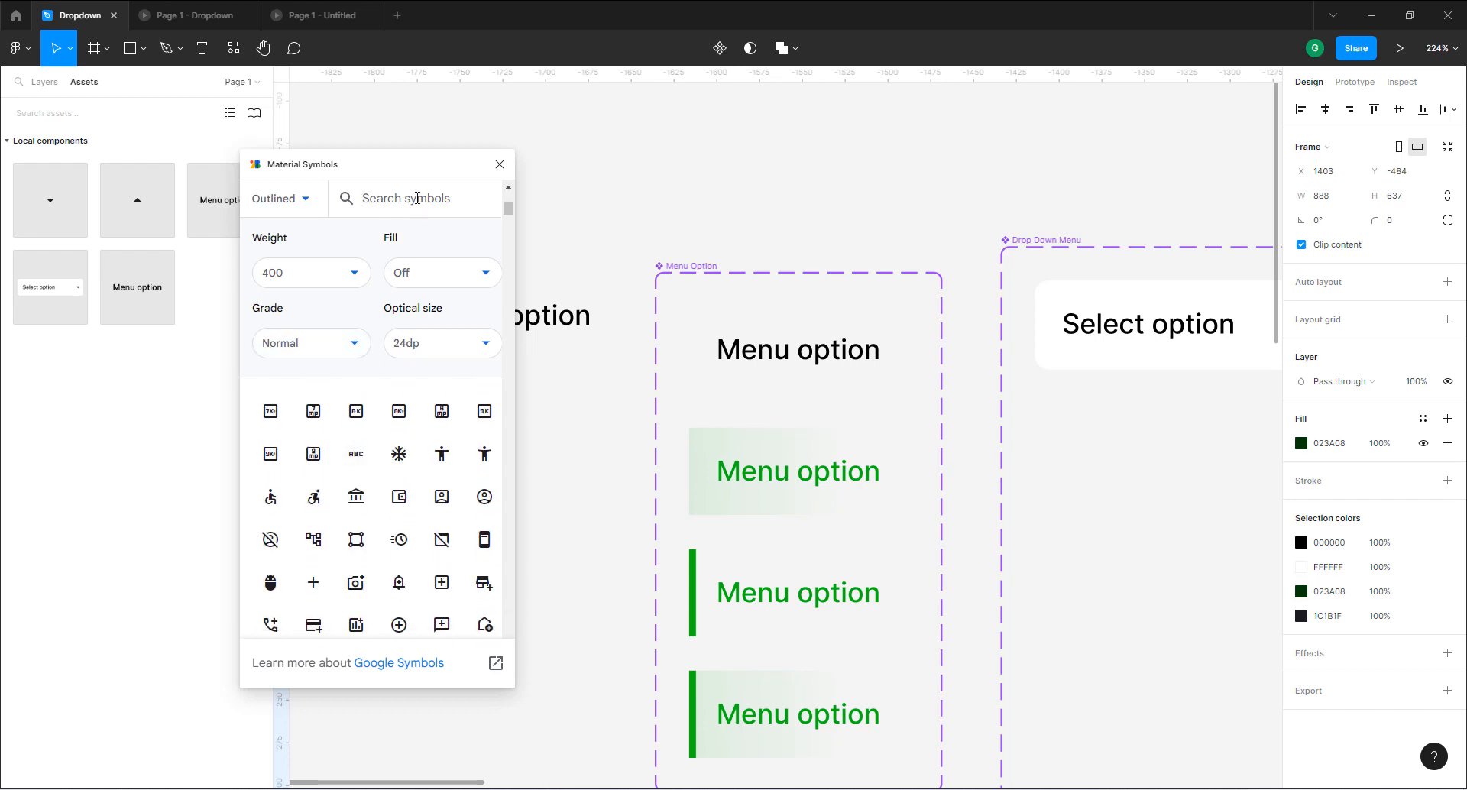
{"action": "left_click", "coordinate": [418, 198]}
{"action": "type", "text": "menu"}
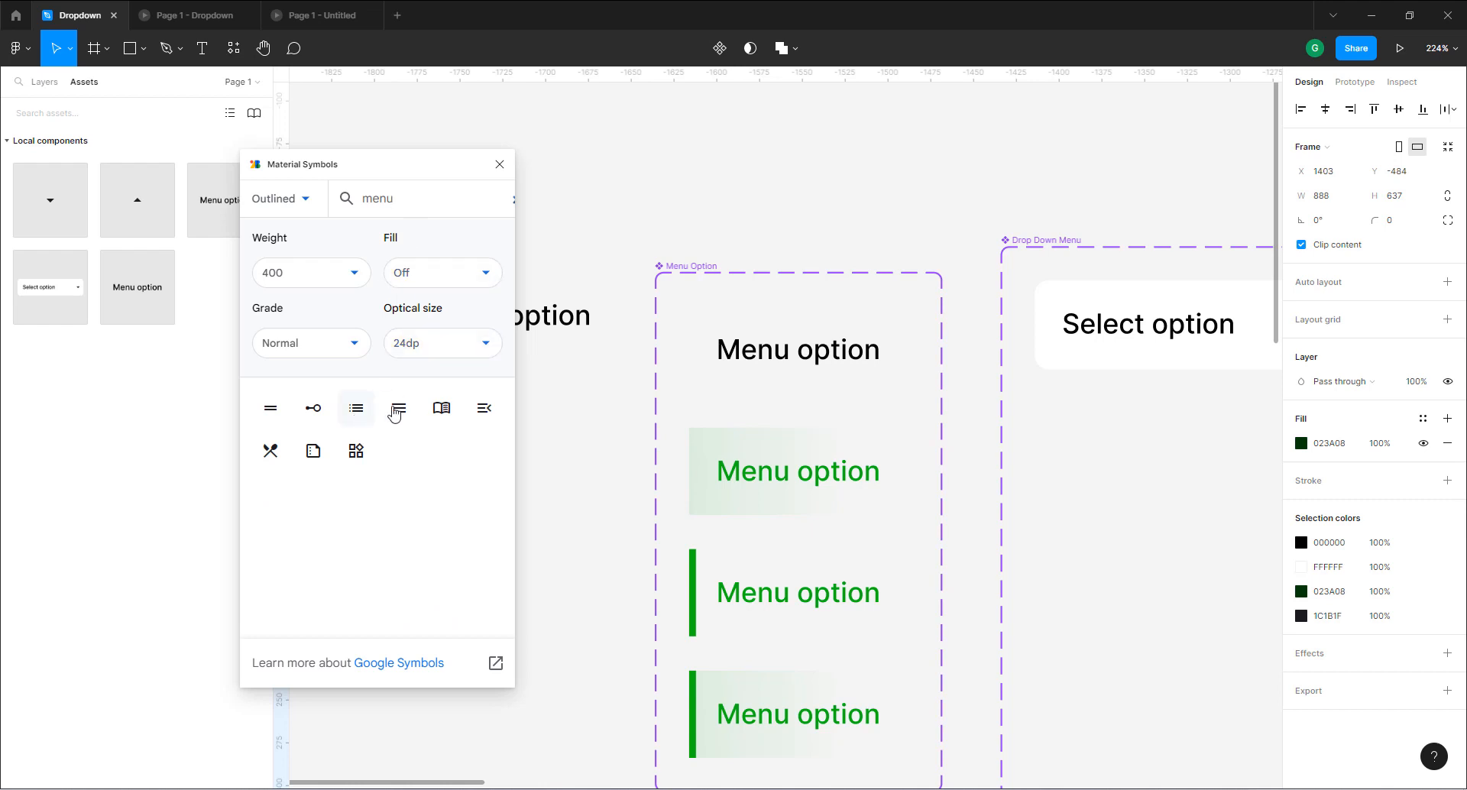
Insert the three-line menu symbol onto the canvas at 24dp and close the Material Symbols plugin.
{"action": "left_click_drag", "start_coordinate": [398, 413], "coordinate": [598, 210]}
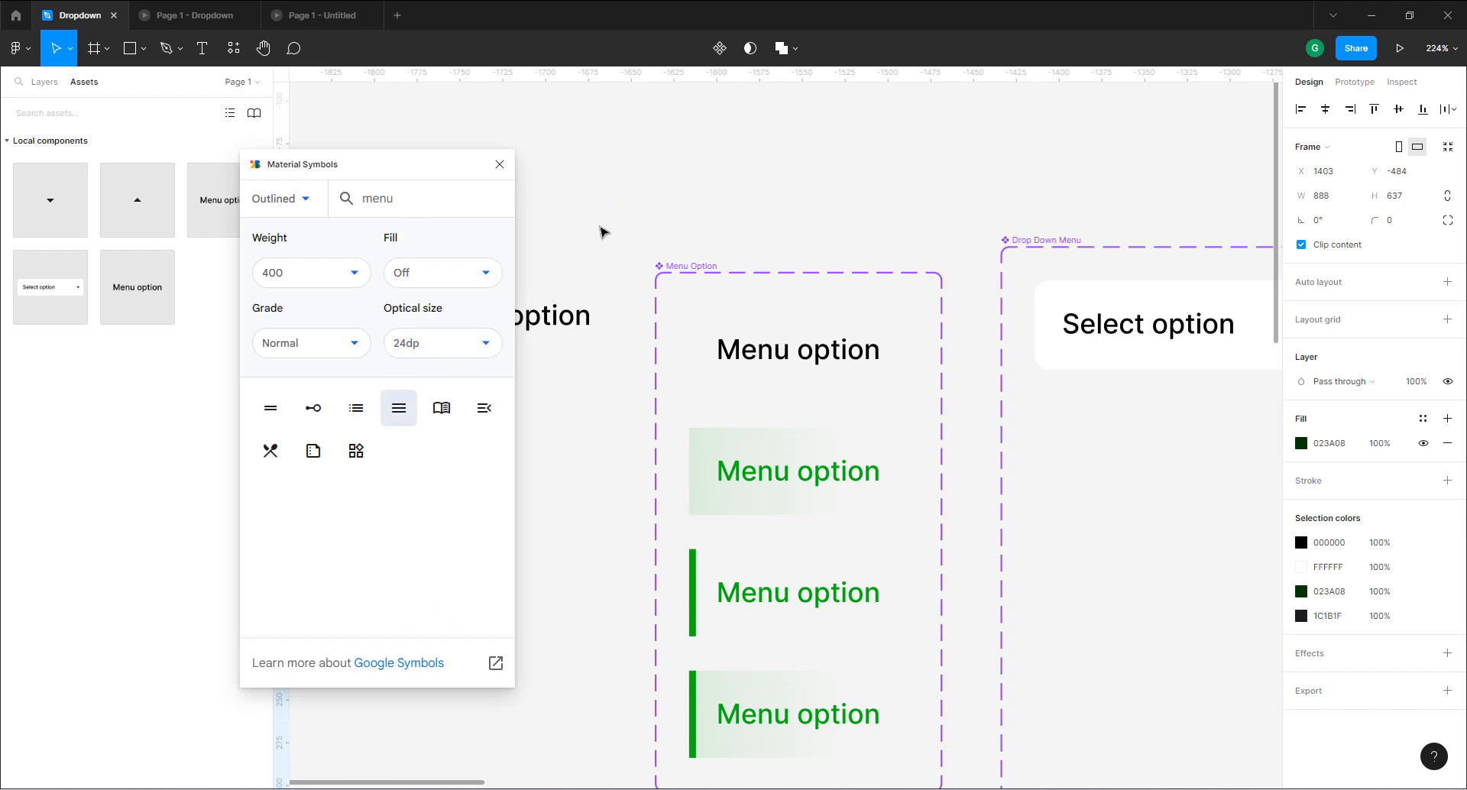
{"action": "left_click", "coordinate": [599, 245]}
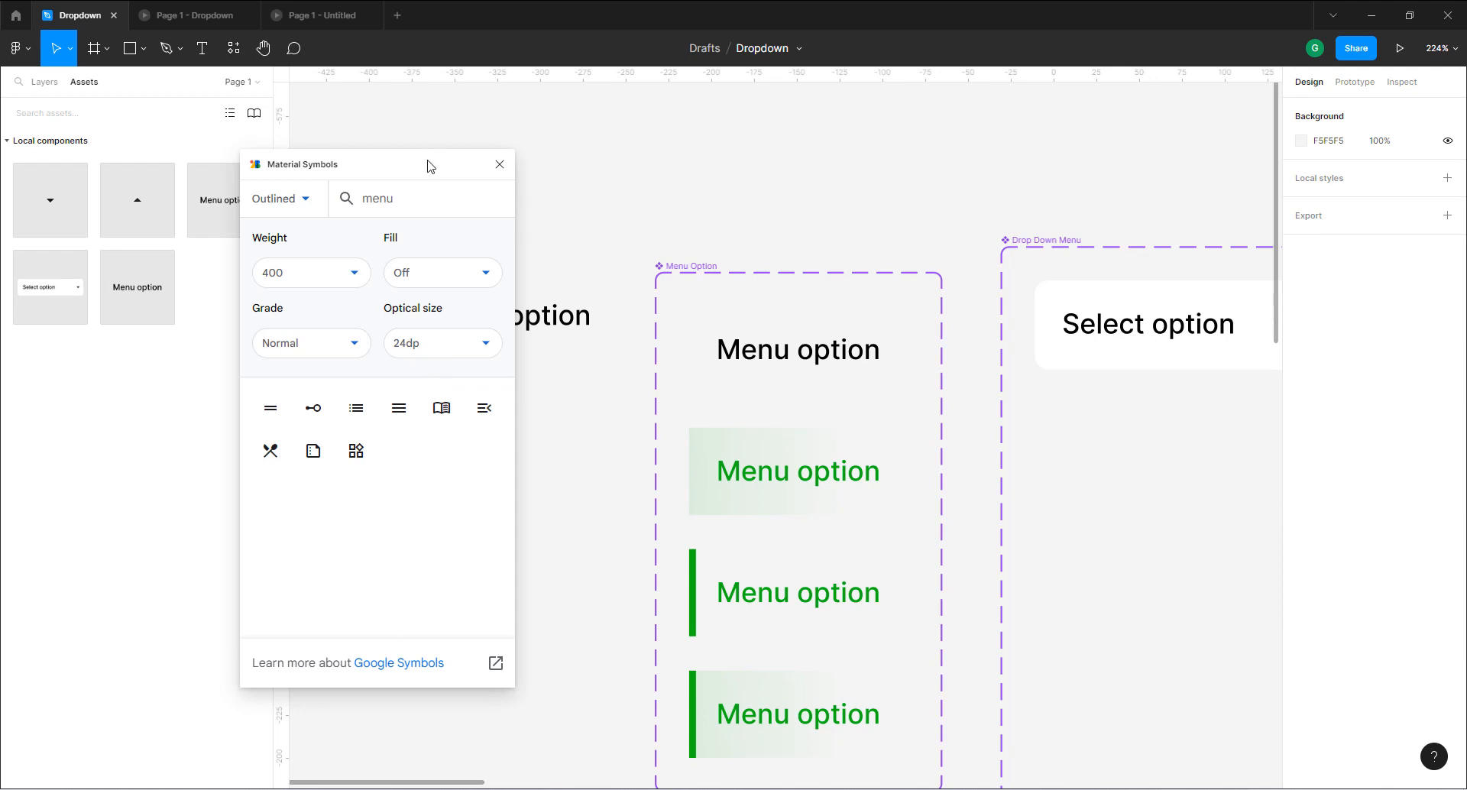
{"action": "left_click_drag", "start_coordinate": [430, 166], "coordinate": [492, 192]}
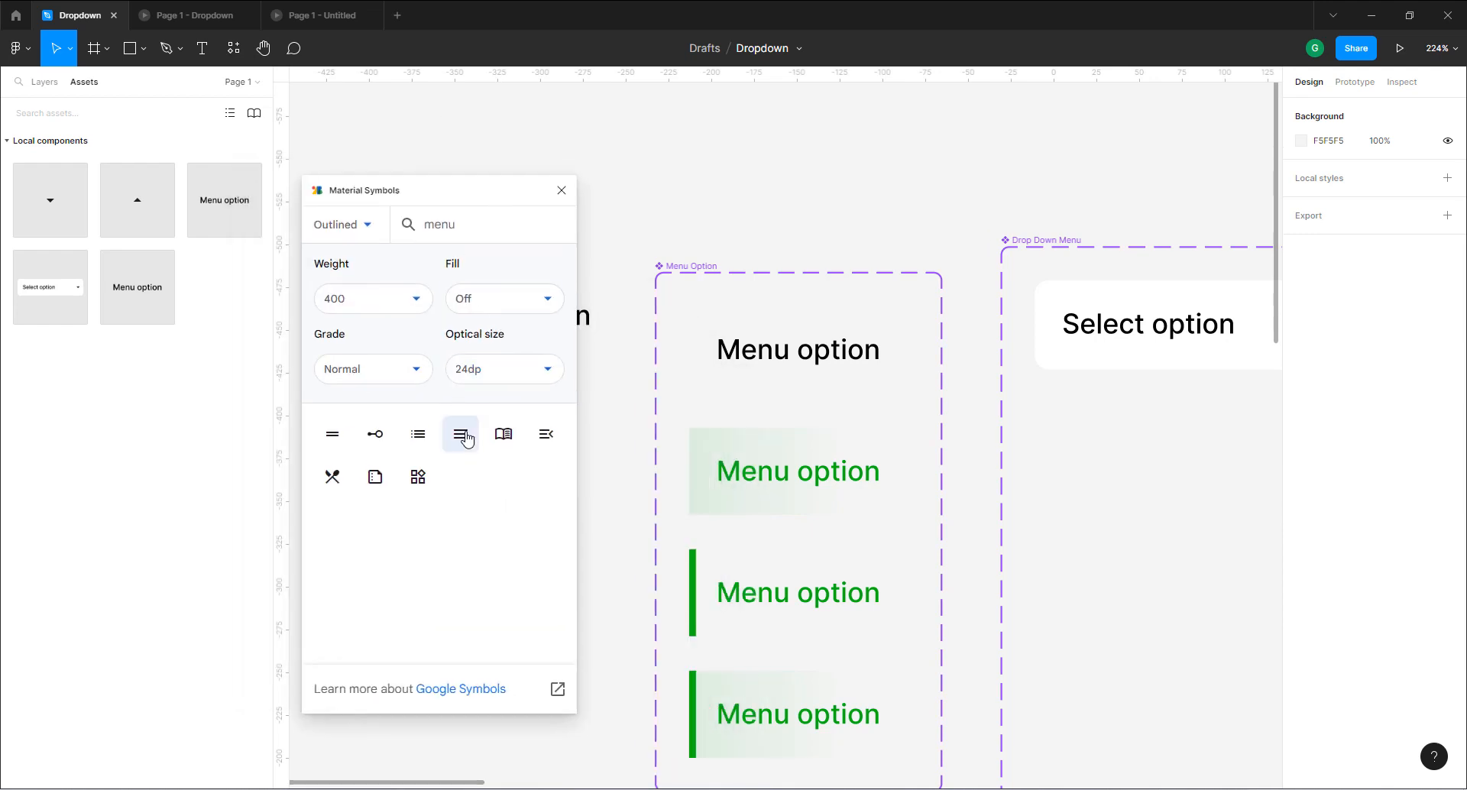
{"action": "left_click", "coordinate": [467, 439]}
{"action": "left_click", "coordinate": [562, 190]}
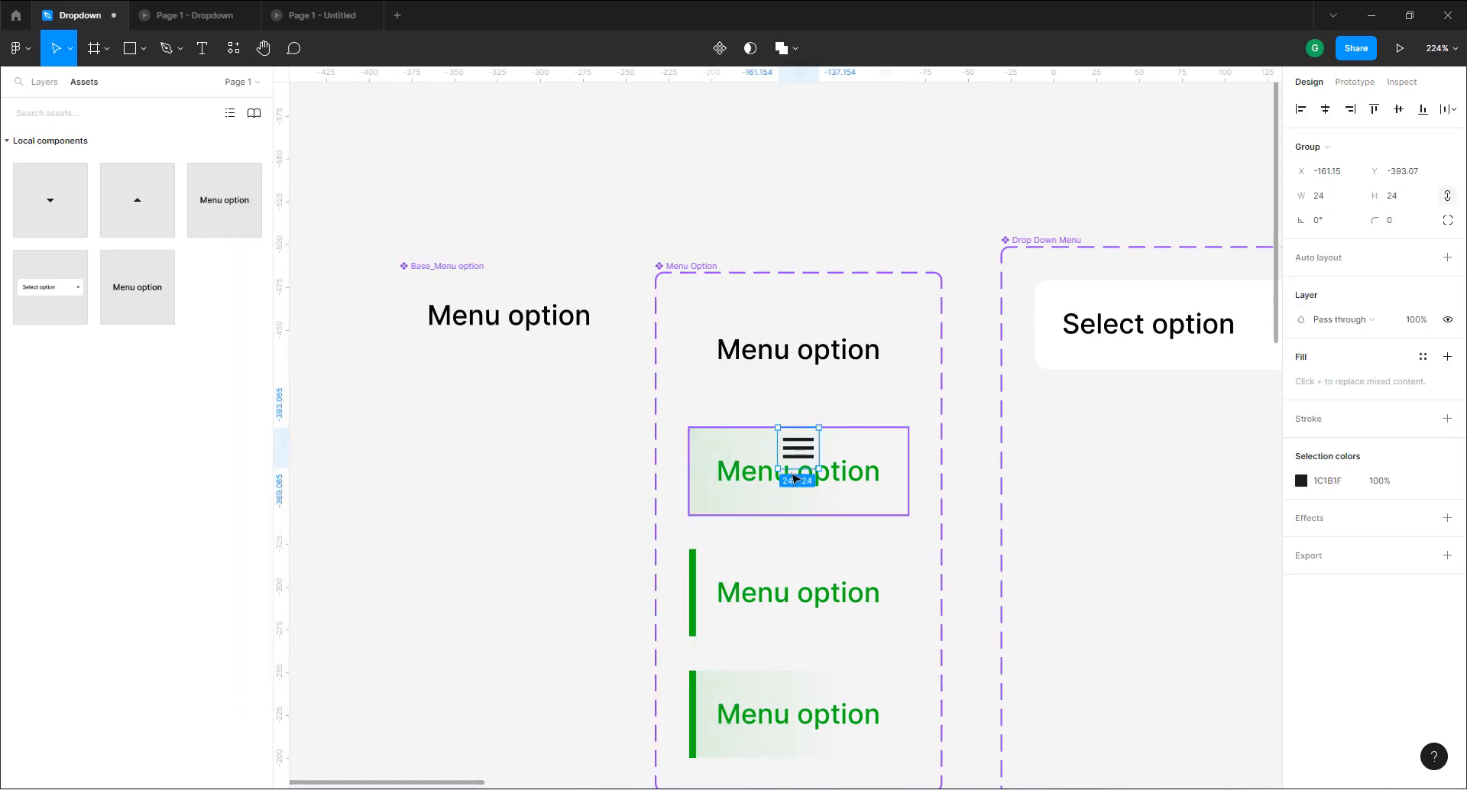
Move the menu icon into the Base_Menu option component, in front of its text, and review the variants that inherit it.
{"action": "left_click_drag", "start_coordinate": [795, 479], "coordinate": [392, 418]}
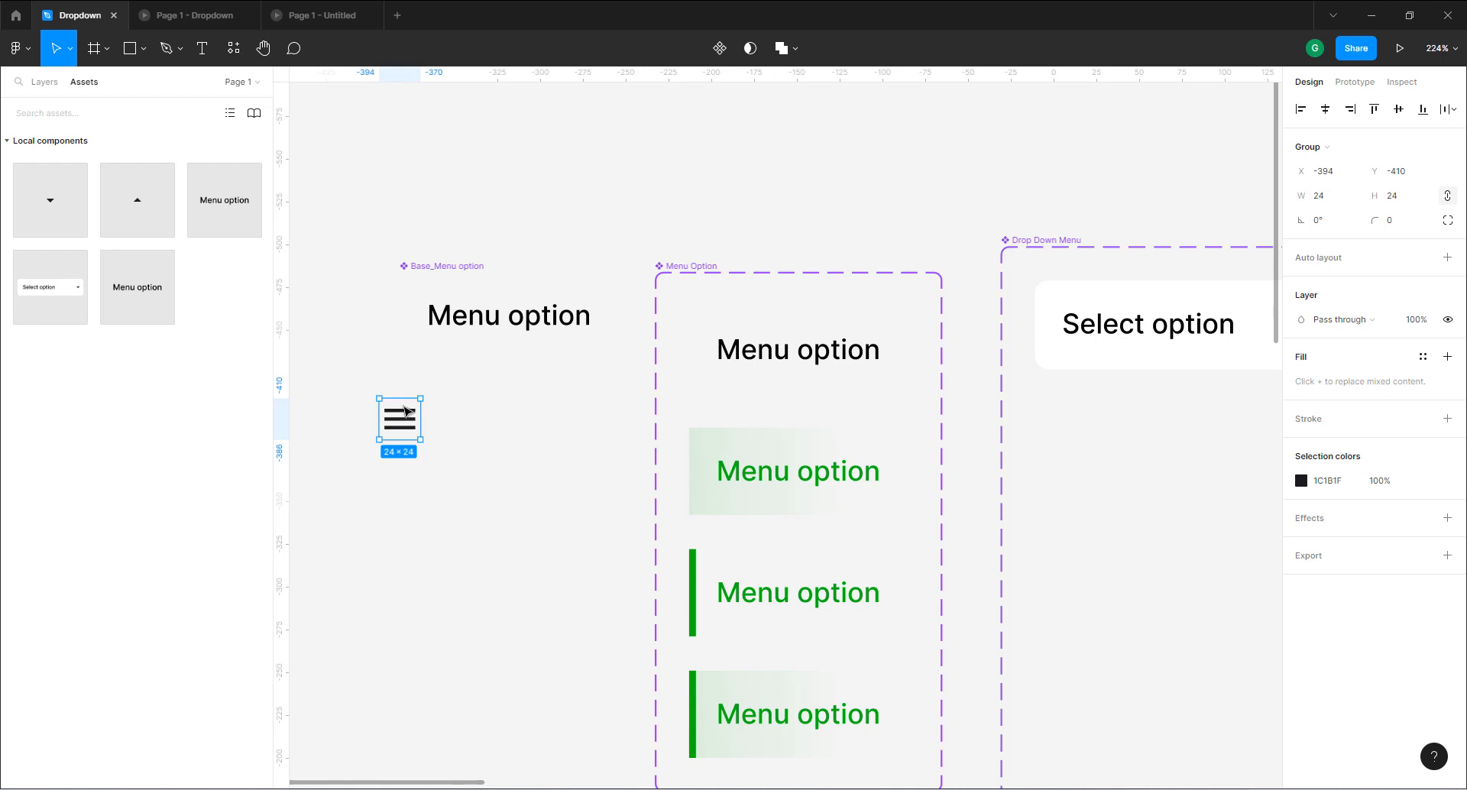
{"action": "left_click_drag", "start_coordinate": [403, 400], "coordinate": [425, 318]}
{"action": "scroll", "coordinate": [403, 359], "scroll_direction": "down", "scroll_amount": 5, "text": "ctrl"}
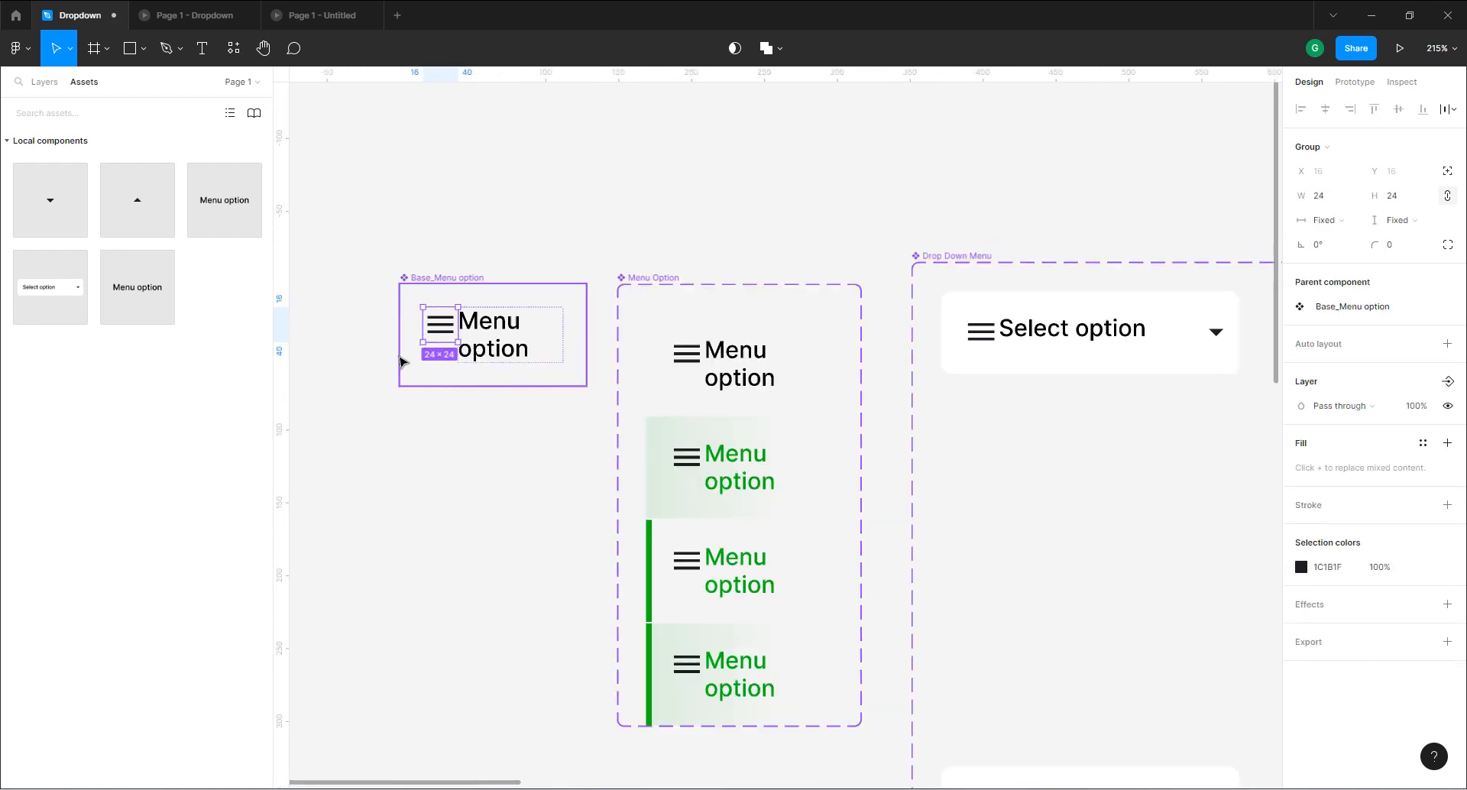
{"action": "scroll", "coordinate": [672, 524], "scroll_direction": "down", "scroll_amount": 4, "text": "ctrl"}
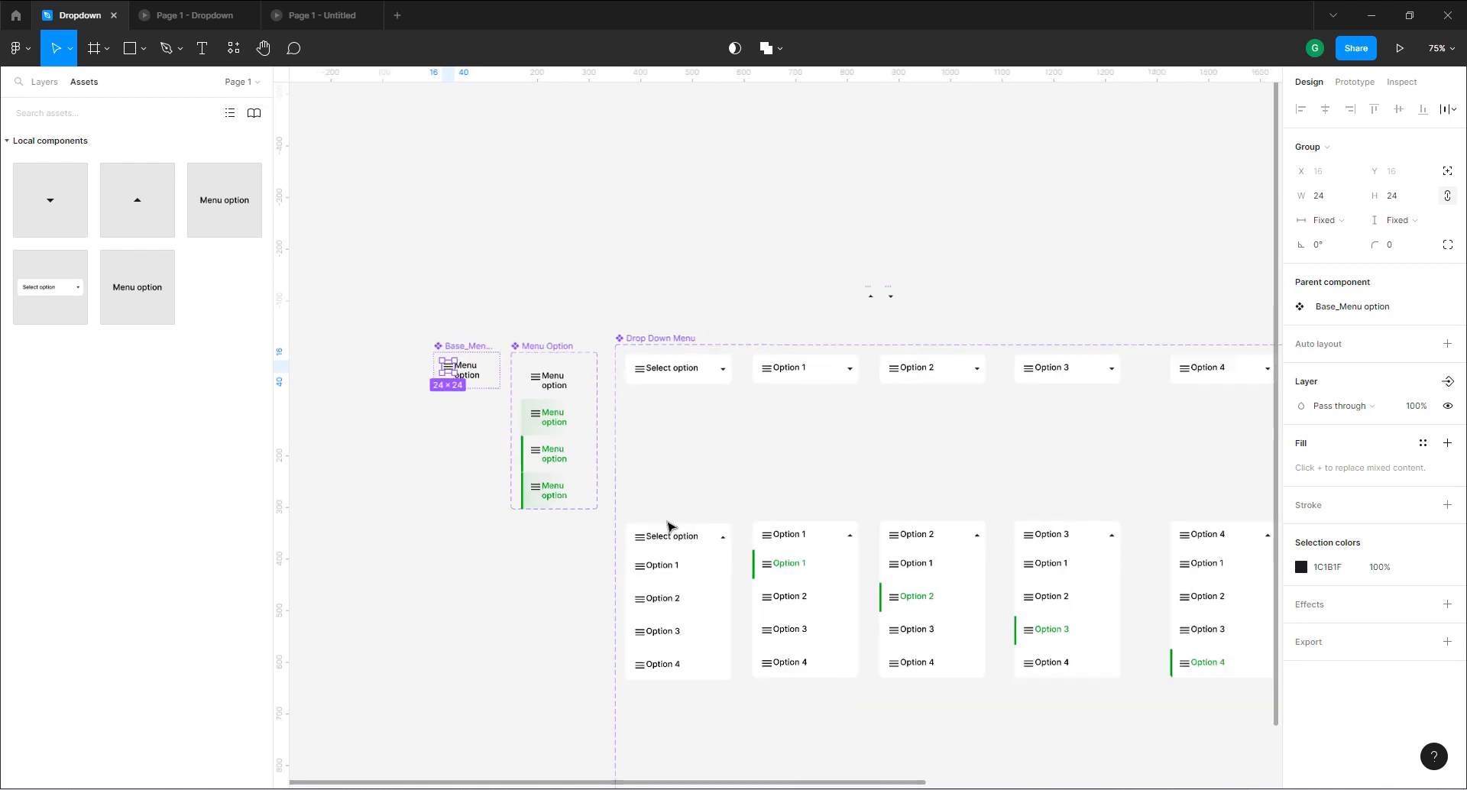
{"action": "left_click", "coordinate": [191, 15]}
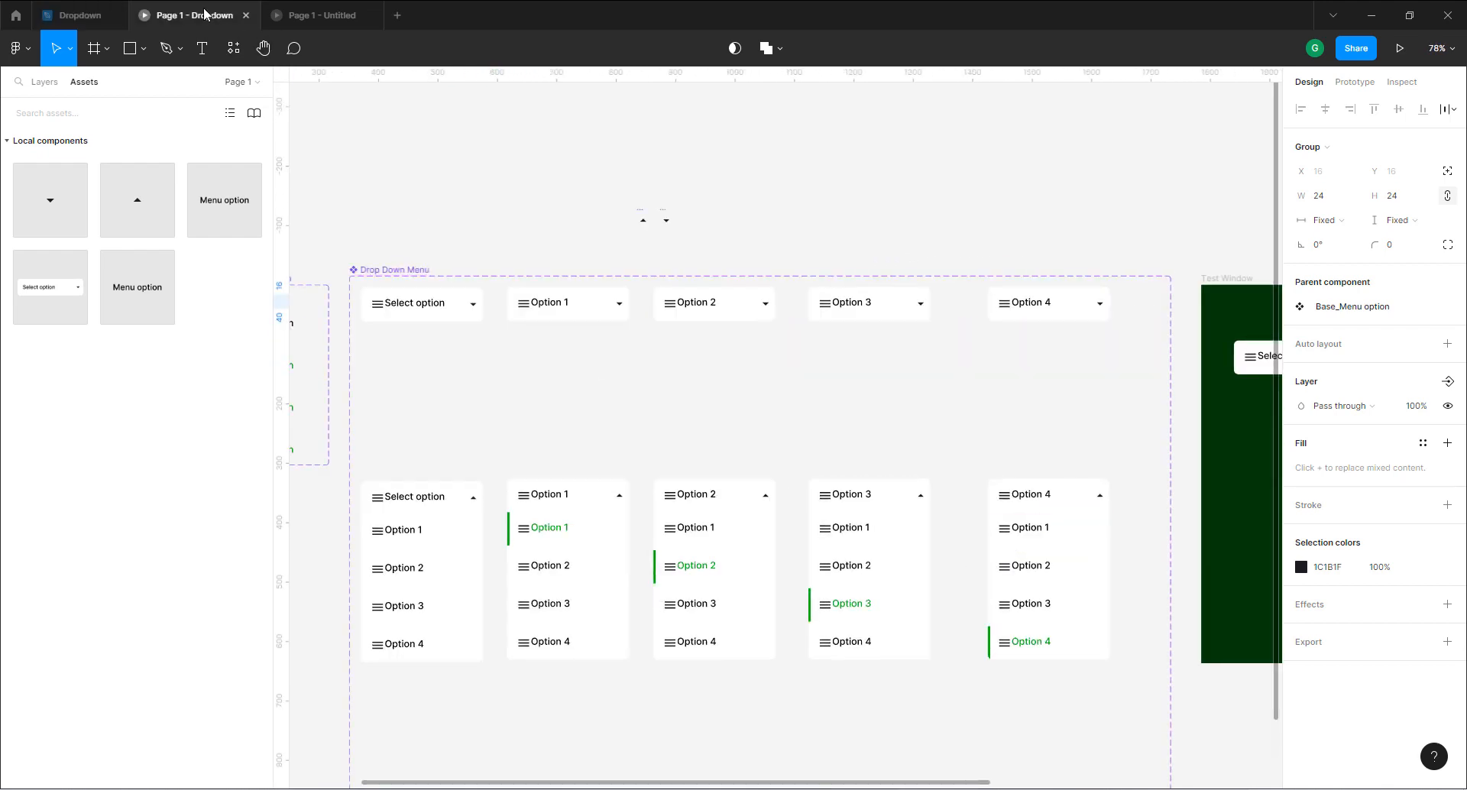
{"action": "left_click", "coordinate": [86, 14]}
Set the auto layout spacing between the icon and text of the Base_Menu option component to 4.
{"action": "scroll", "coordinate": [877, 386], "scroll_direction": "down", "scroll_amount": 2, "text": "ctrl"}
{"action": "scroll", "coordinate": [363, 334], "scroll_direction": "up", "scroll_amount": 8, "text": "ctrl"}
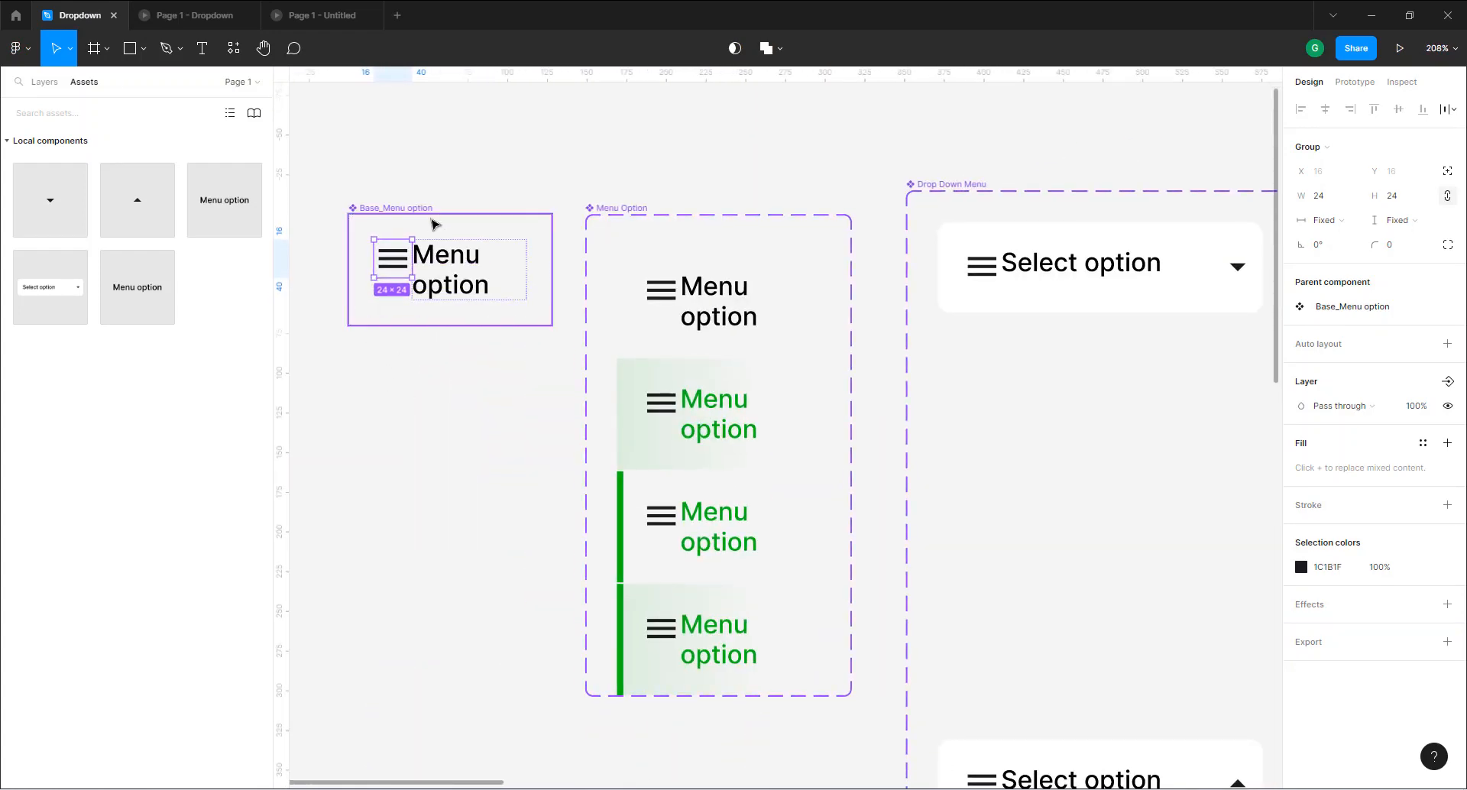
{"action": "left_click", "coordinate": [432, 223]}
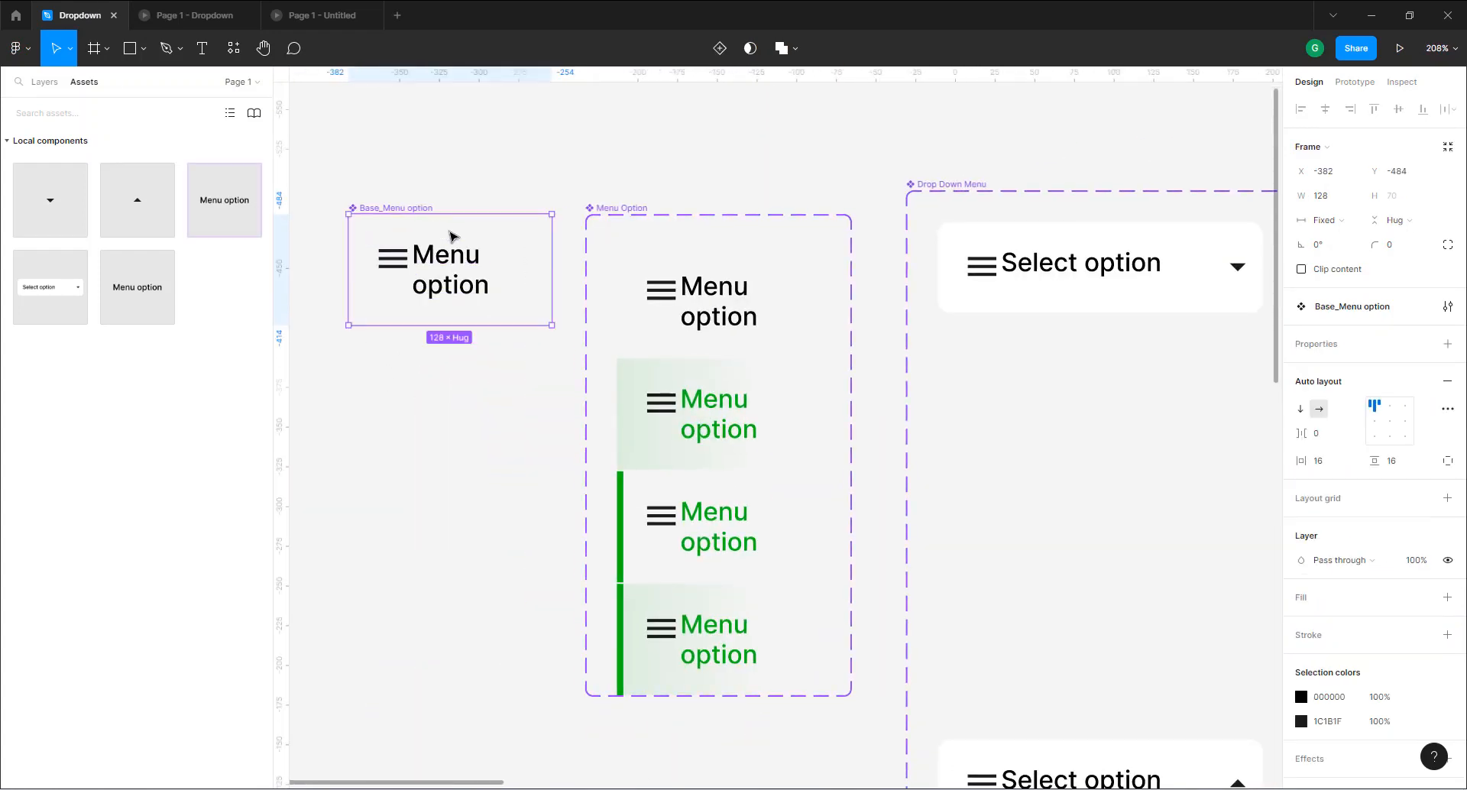
{"action": "left_click", "coordinate": [1327, 433]}
{"action": "type", "text": "4"}
{"action": "key", "text": "Return"}
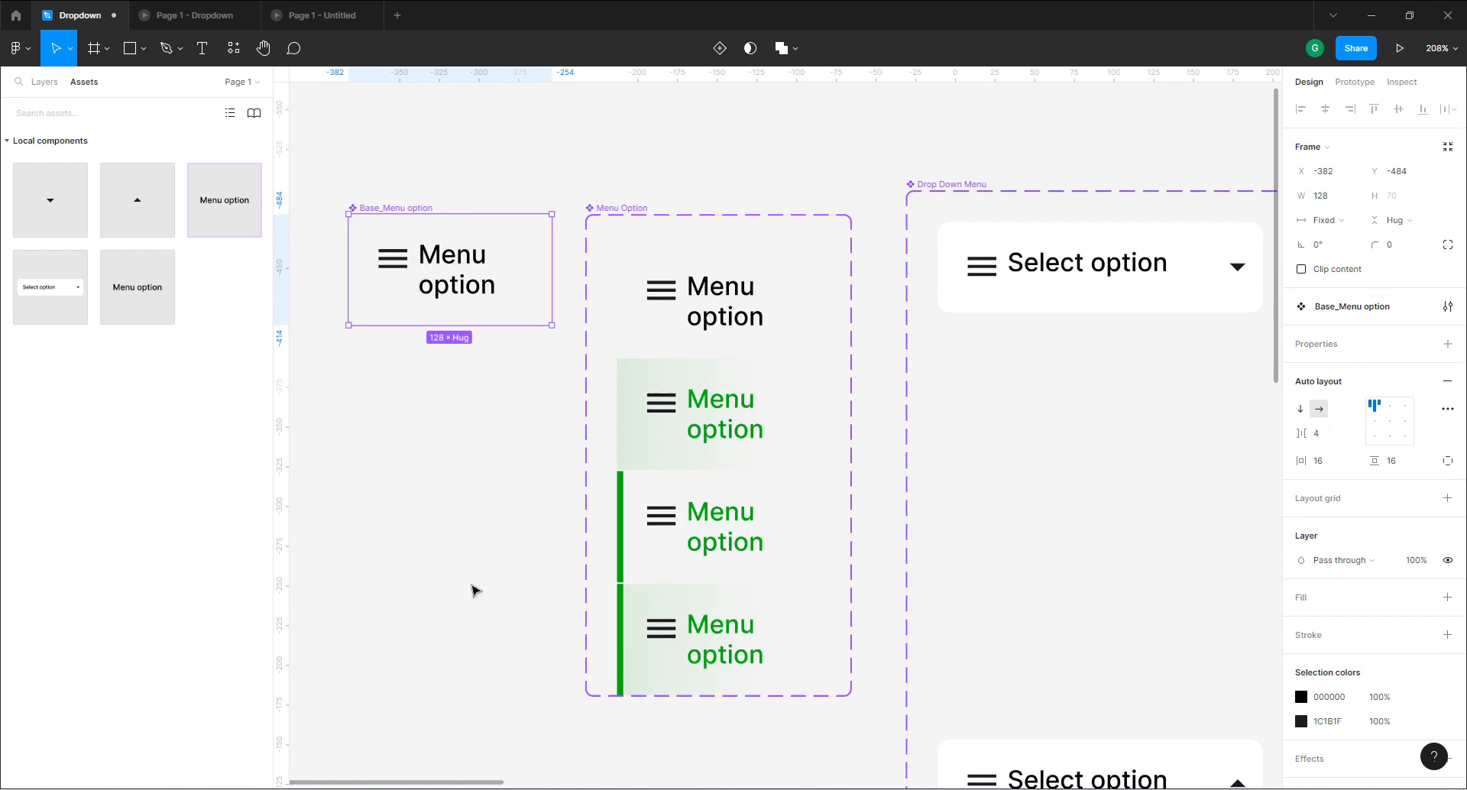
Change the font of the Menu option text in the Base_Menu option component to Poppins.
{"action": "left_click", "coordinate": [472, 549]}
{"action": "scroll", "coordinate": [469, 423], "scroll_direction": "down", "scroll_amount": 10}
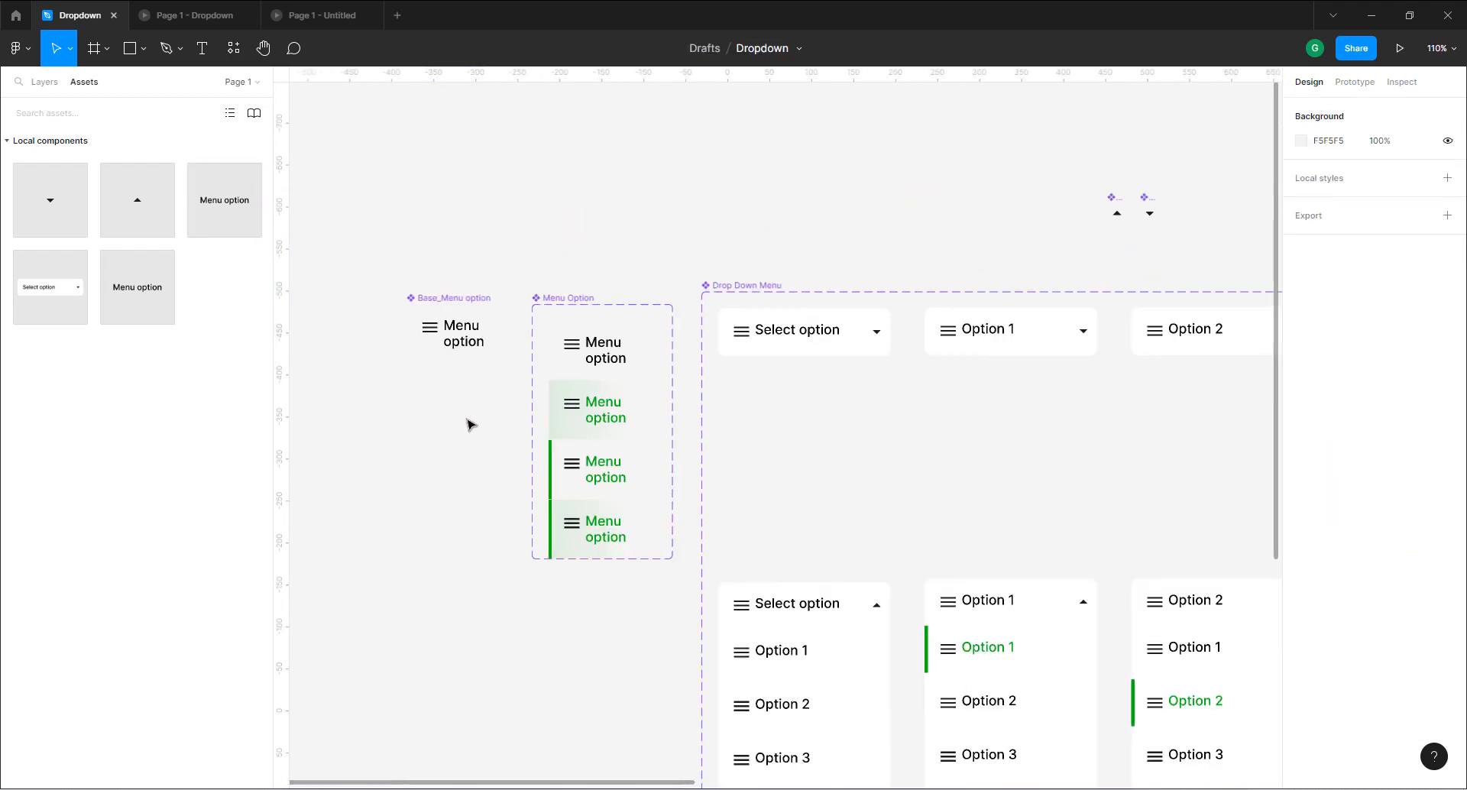
{"action": "scroll", "coordinate": [822, 523], "scroll_direction": "up", "scroll_amount": 5}
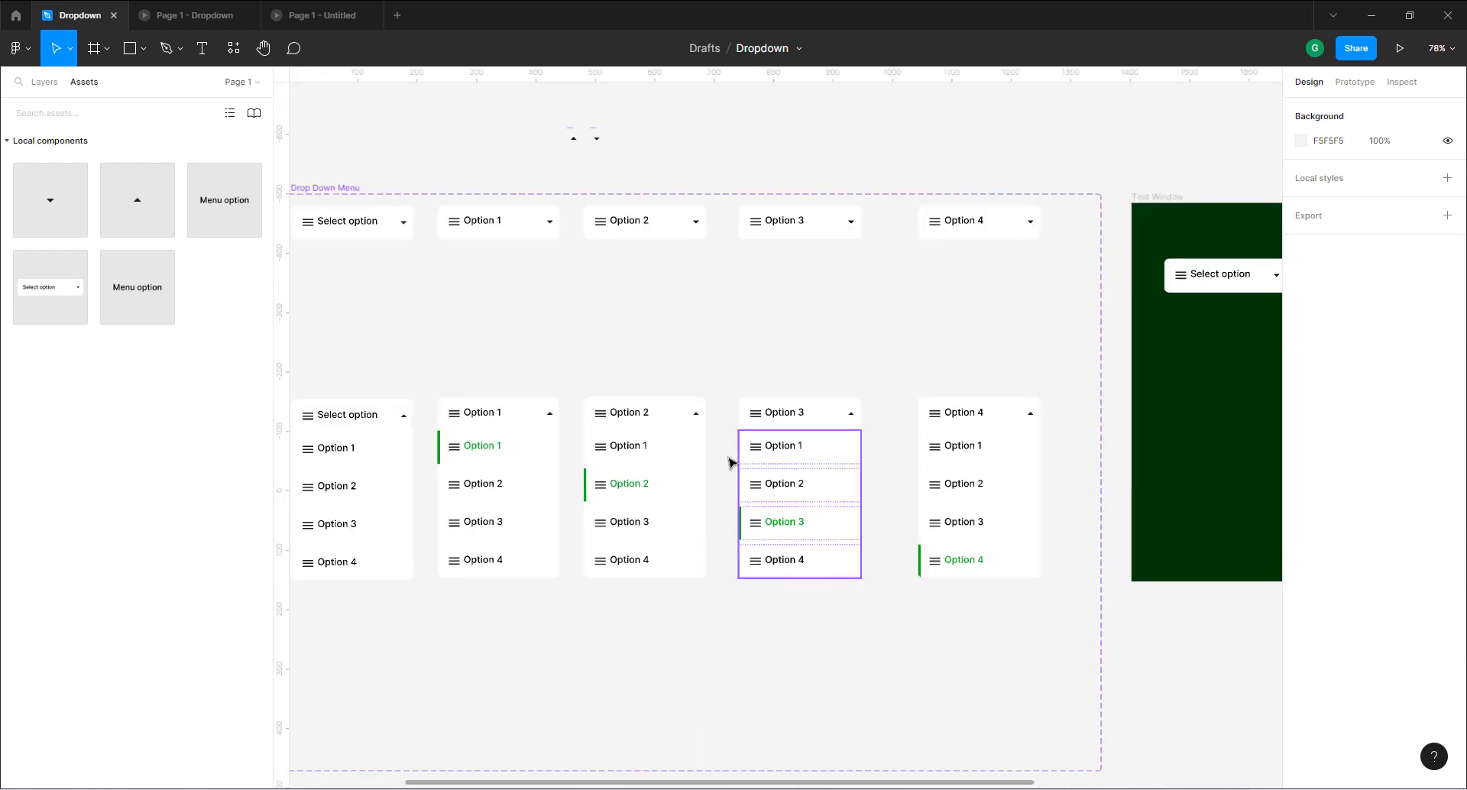
{"action": "scroll", "coordinate": [951, 466], "scroll_direction": "down", "scroll_amount": 3}
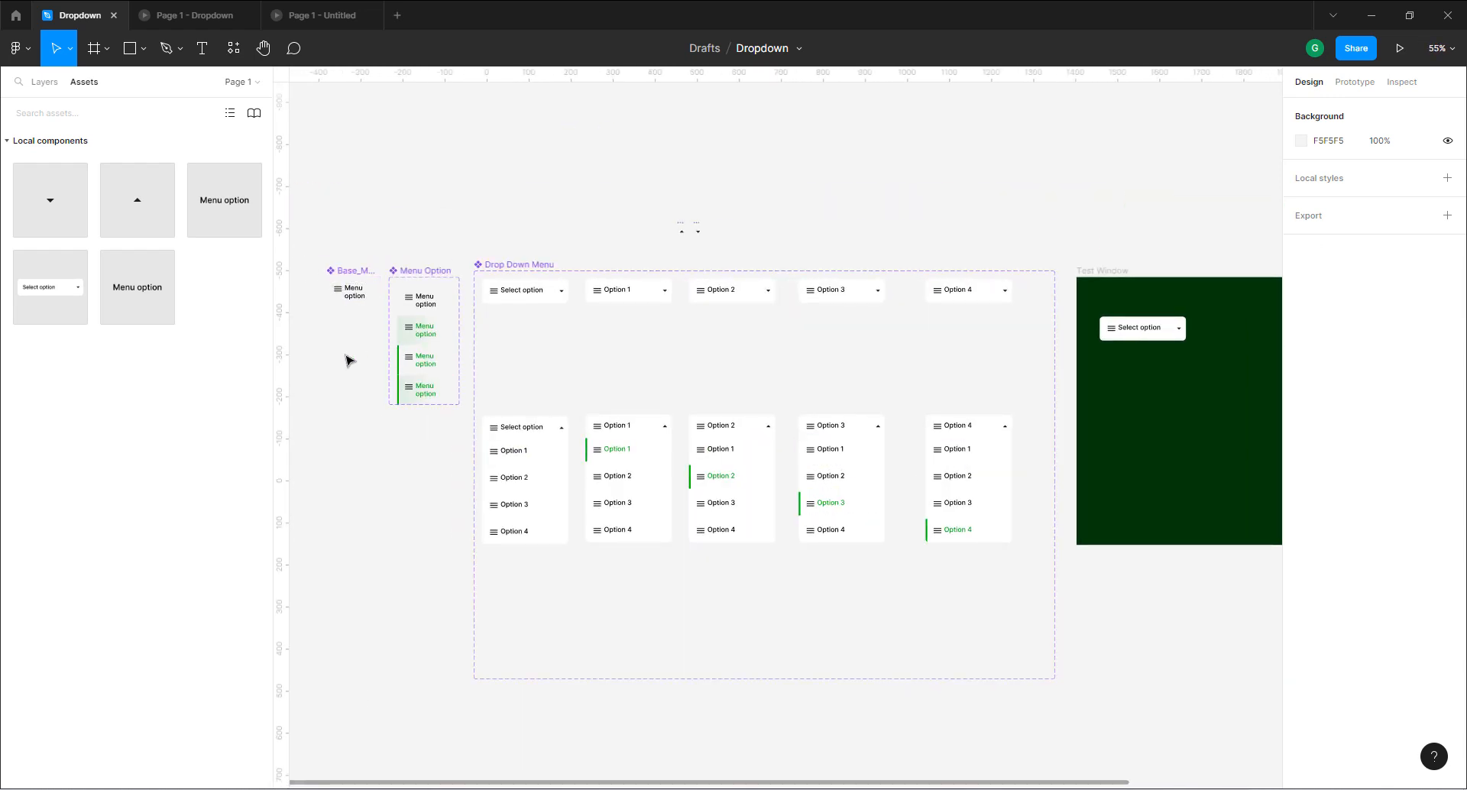
{"action": "scroll", "coordinate": [318, 279], "scroll_direction": "up", "scroll_amount": 5}
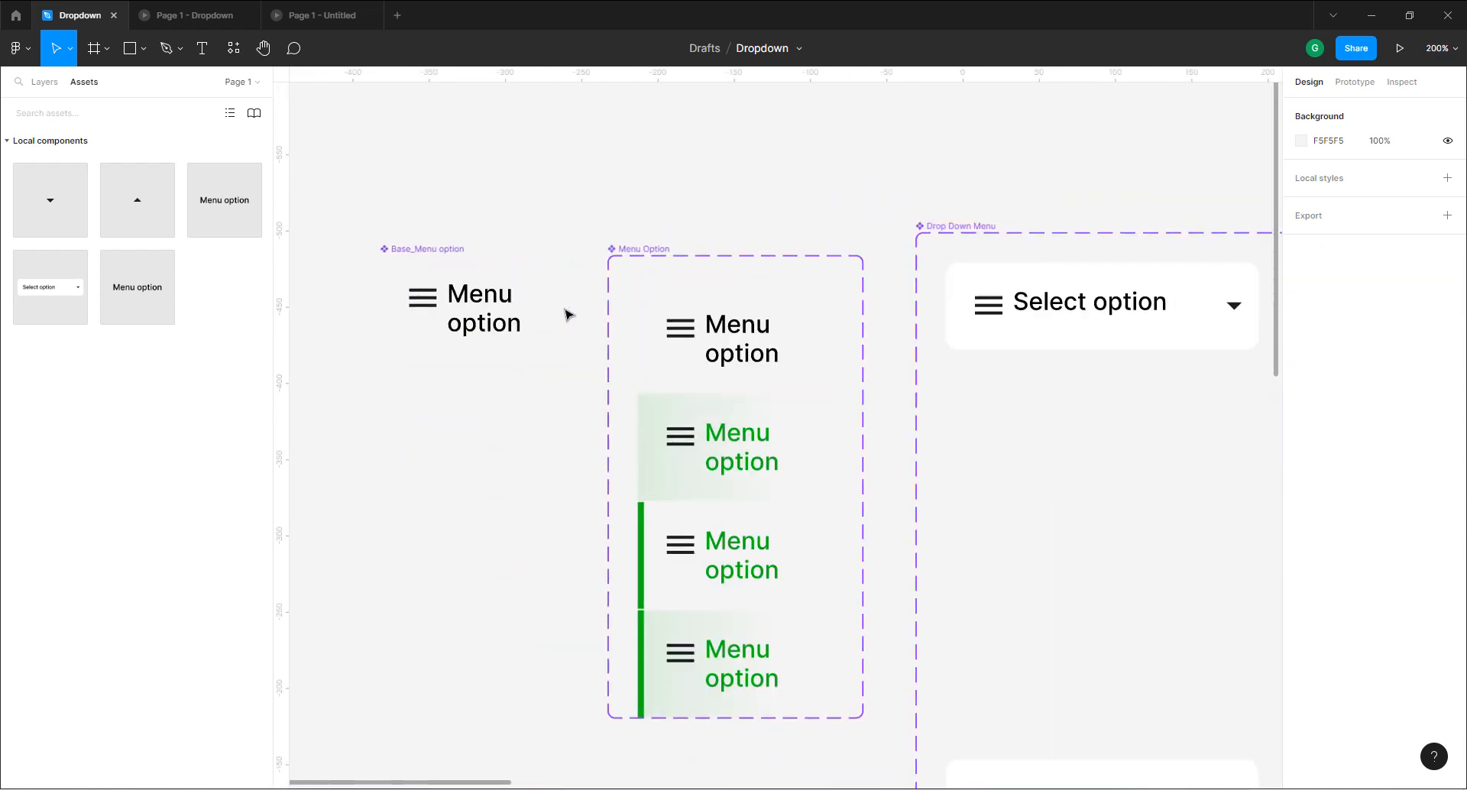
{"action": "double_click", "coordinate": [506, 302]}
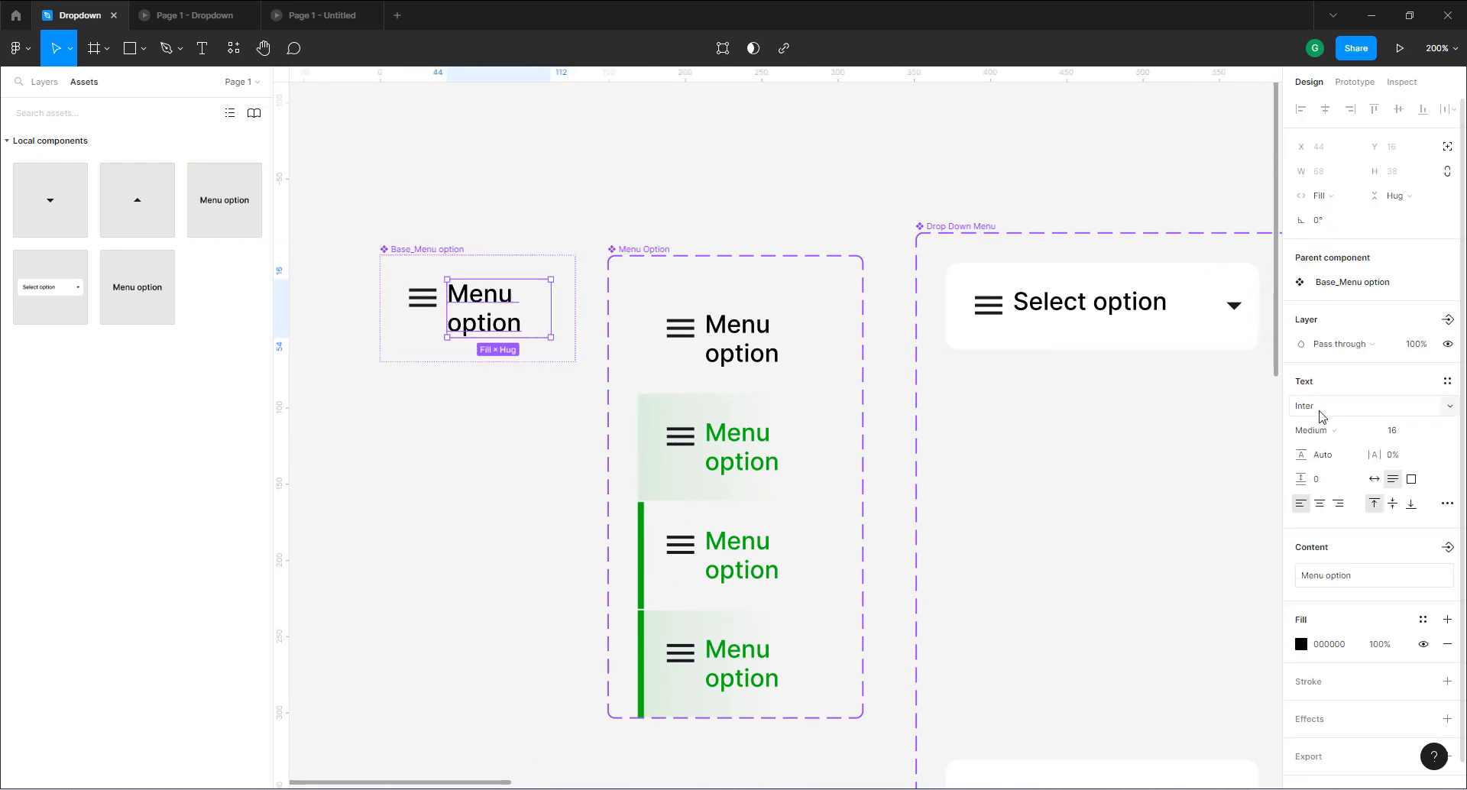
{"action": "left_click", "coordinate": [1322, 416]}
{"action": "type", "text": "Poppins"}
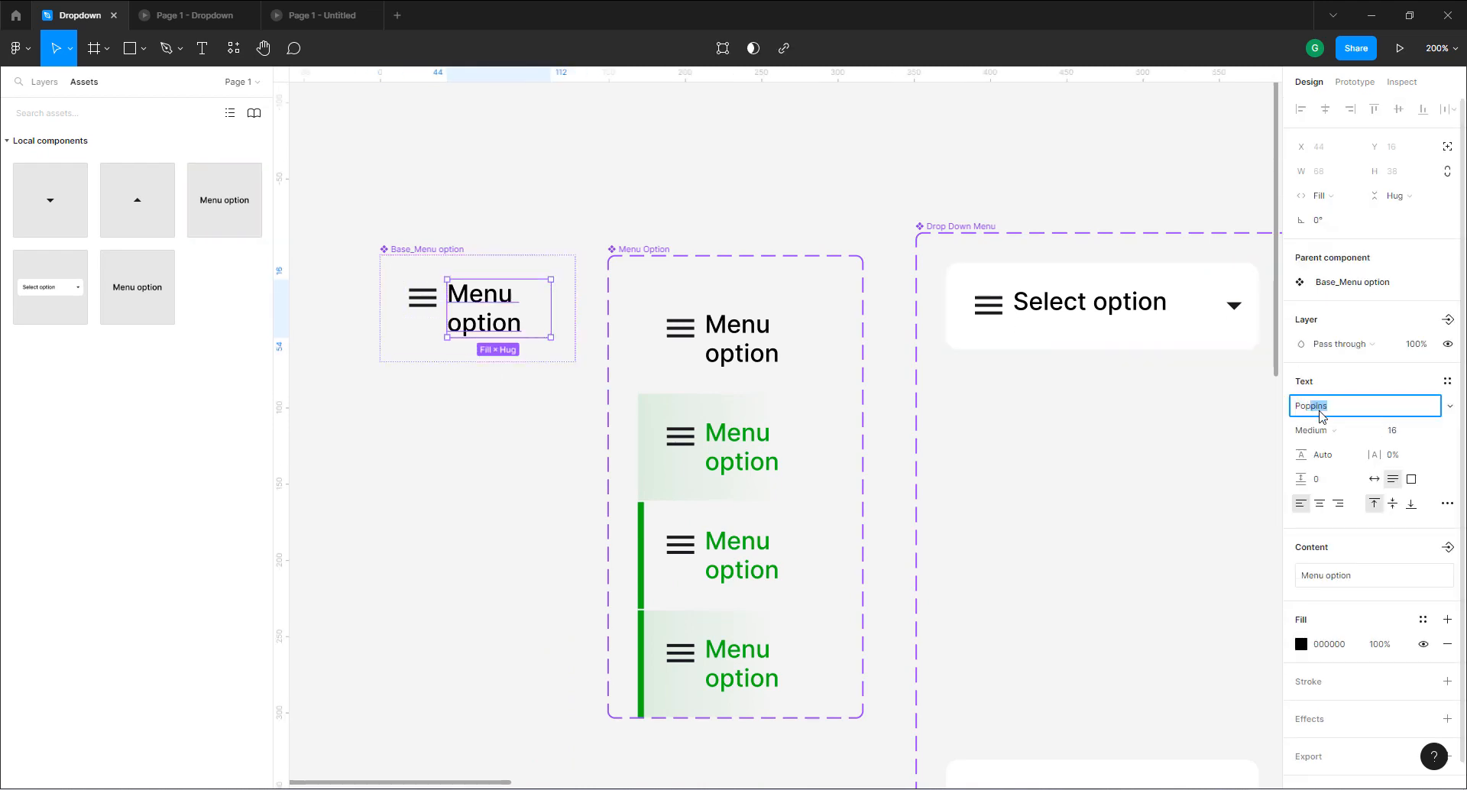
{"action": "key", "text": "Return"}
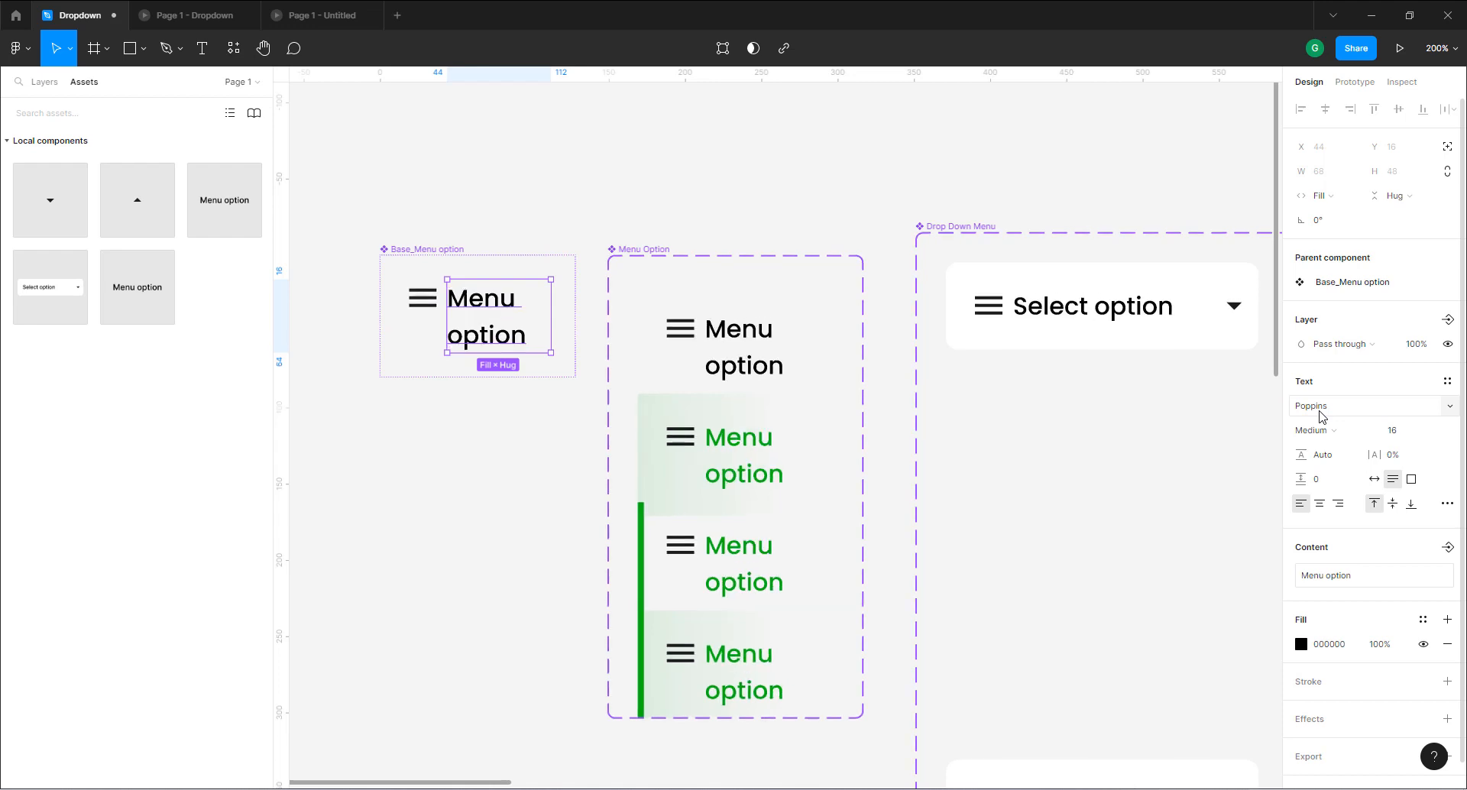
Check the icons and new font across the variants and in the prototype preview, and return to the design file.
{"action": "scroll", "coordinate": [405, 382], "scroll_direction": "down", "scroll_amount": 2}
{"action": "scroll", "coordinate": [405, 394], "scroll_direction": "down", "scroll_amount": 4}
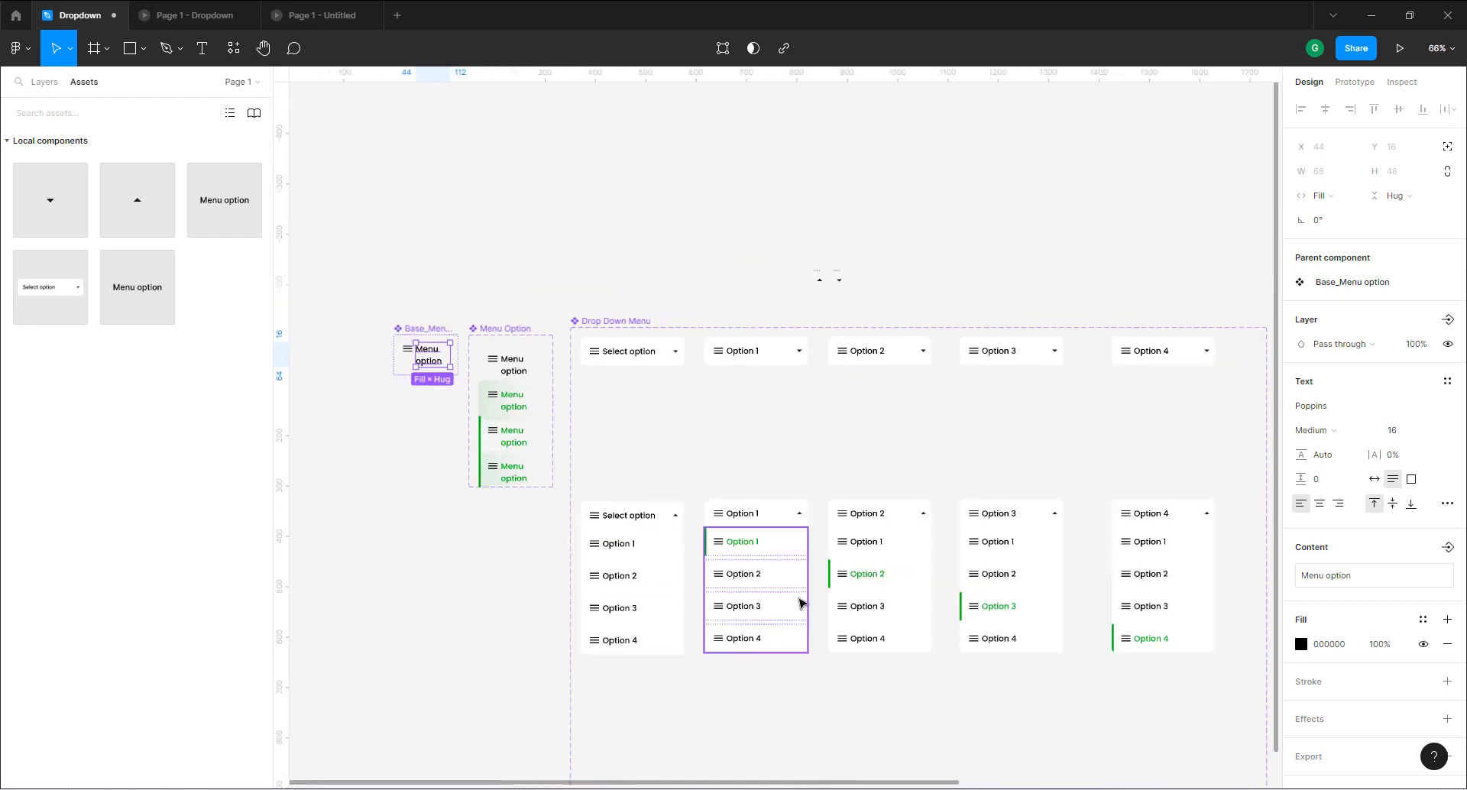
{"action": "scroll", "coordinate": [967, 644], "scroll_direction": "up", "scroll_amount": 2}
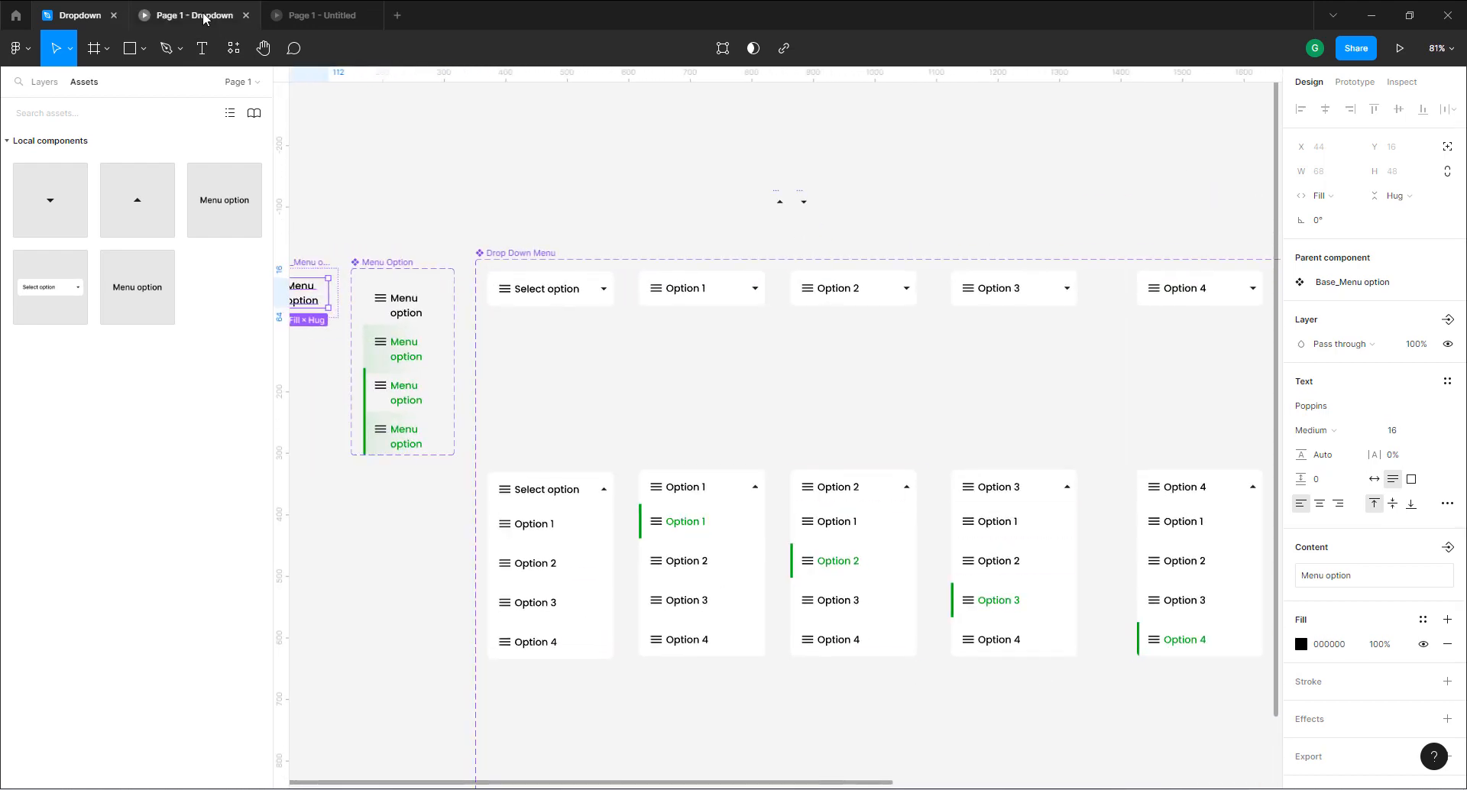
{"action": "left_click", "coordinate": [200, 15]}
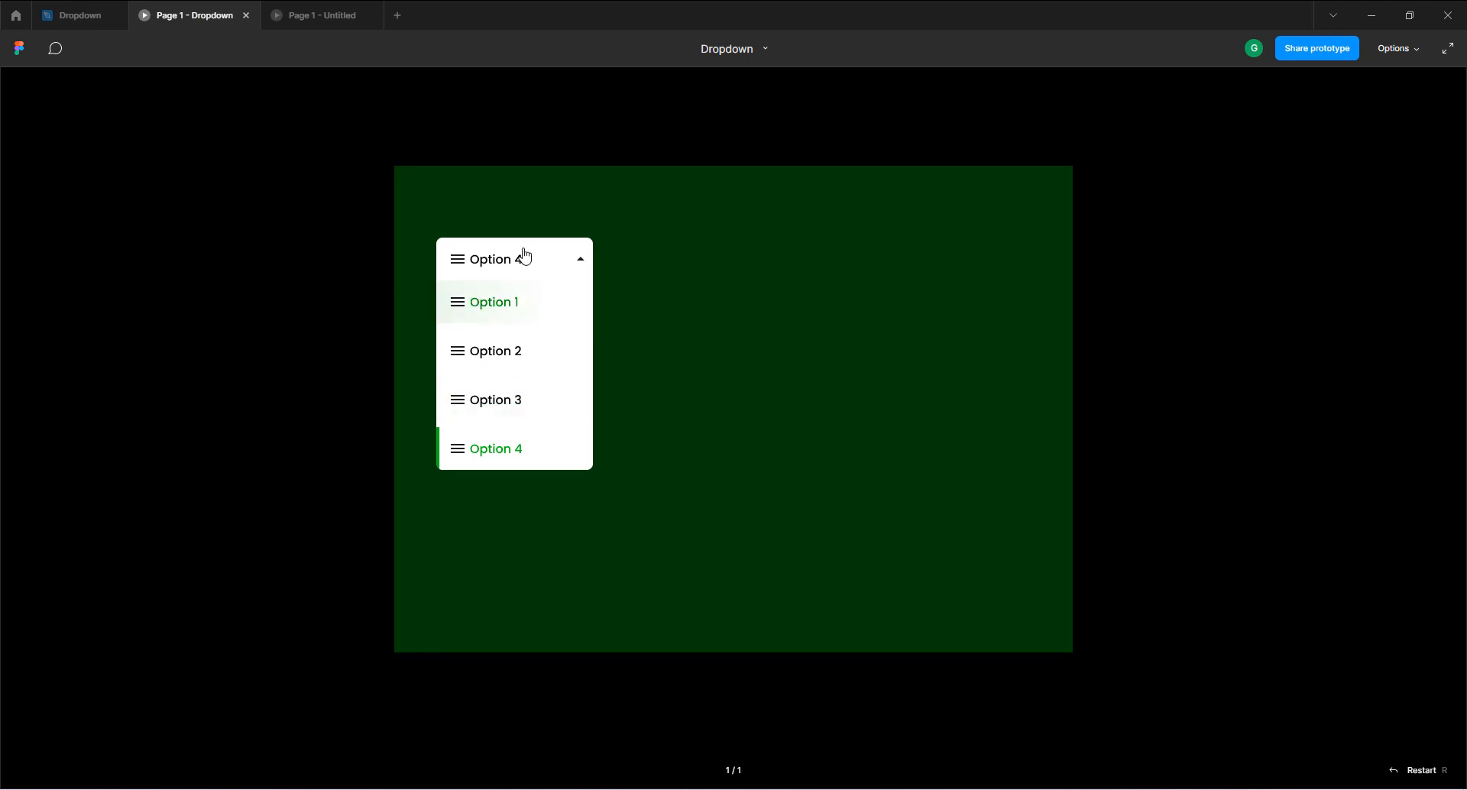
{"action": "left_click", "coordinate": [82, 18]}
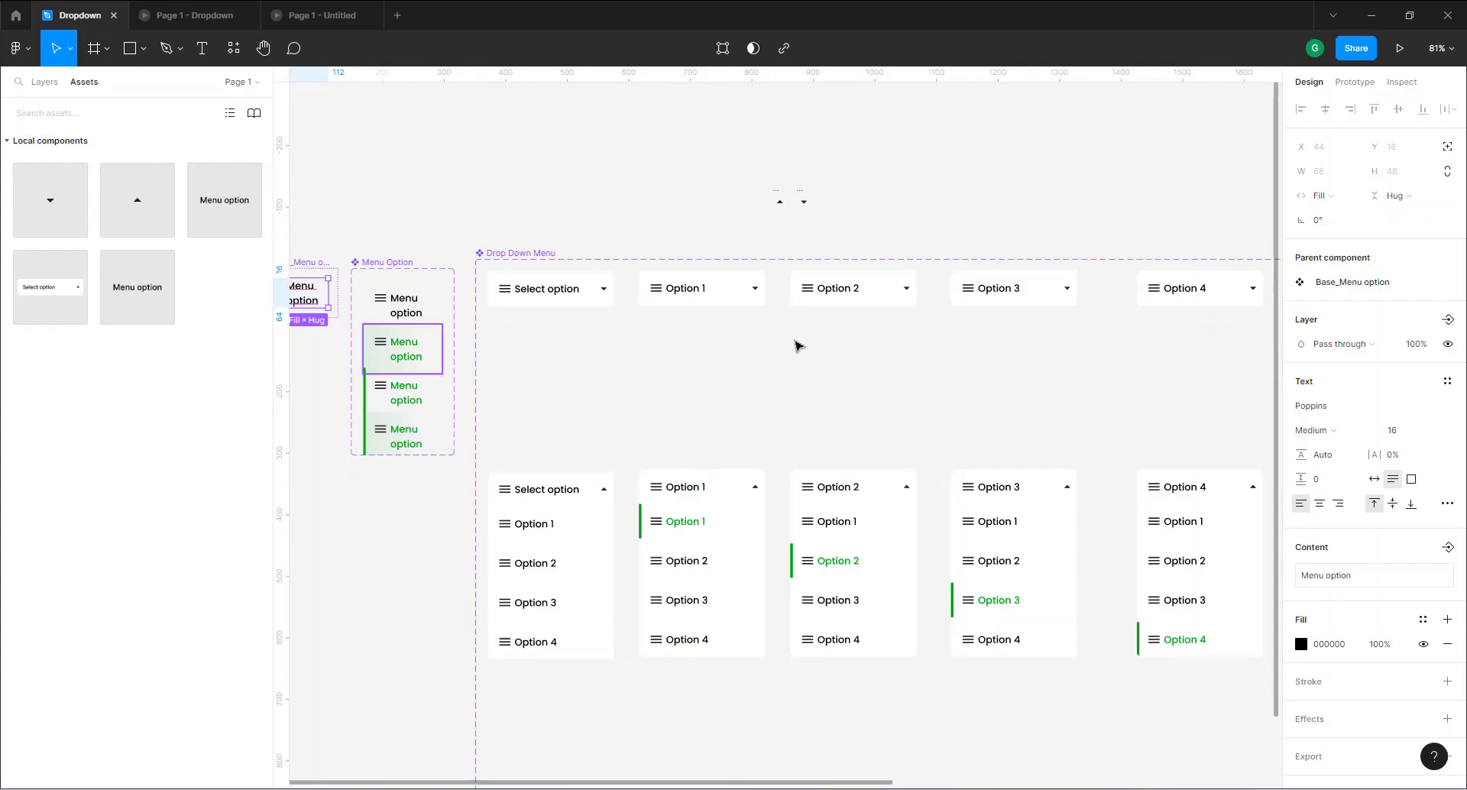
Hide the menu icon layer inside the Base_Menu option component.
{"action": "scroll", "coordinate": [386, 311], "scroll_direction": "up", "scroll_amount": 5}
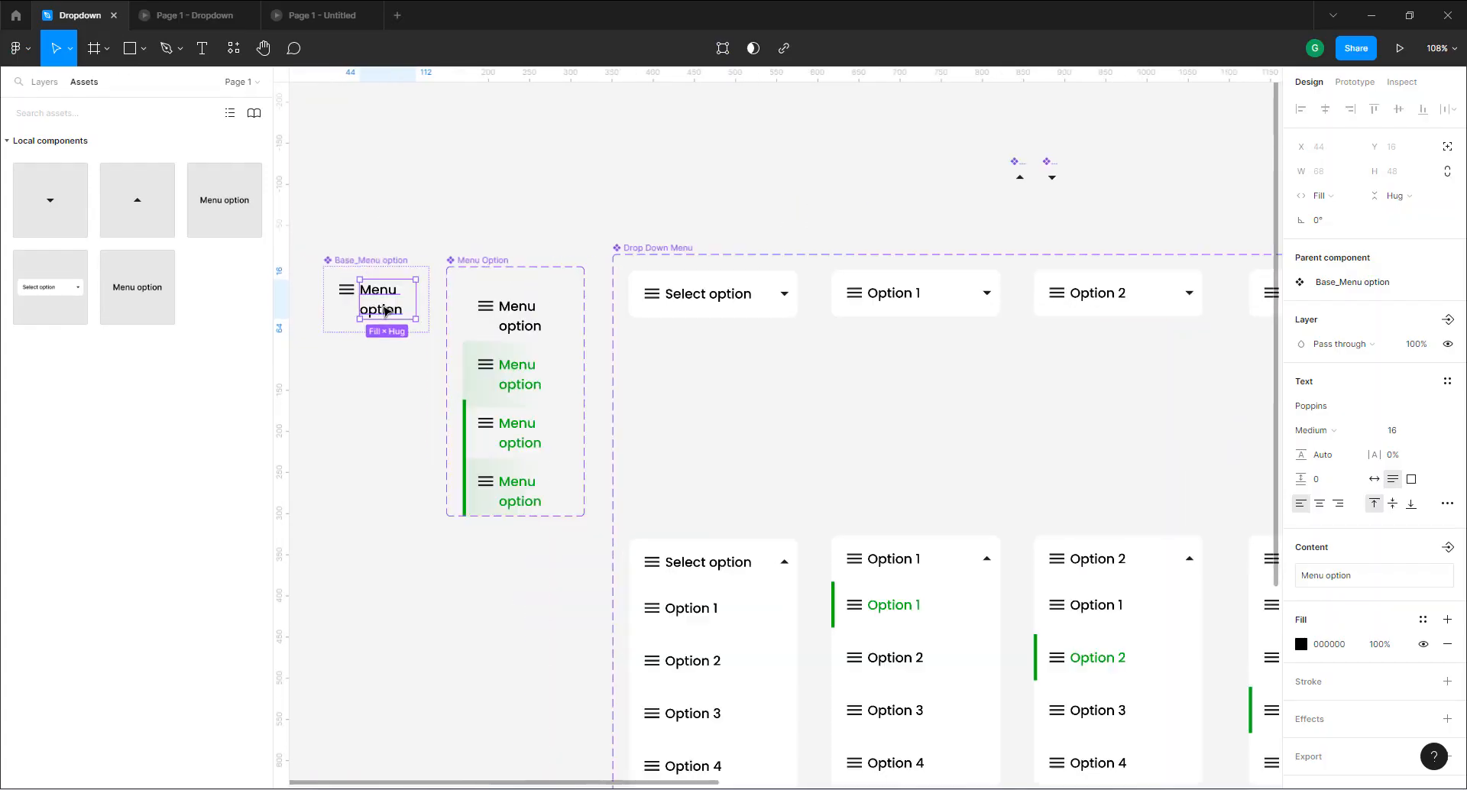
{"action": "left_click", "coordinate": [347, 289]}
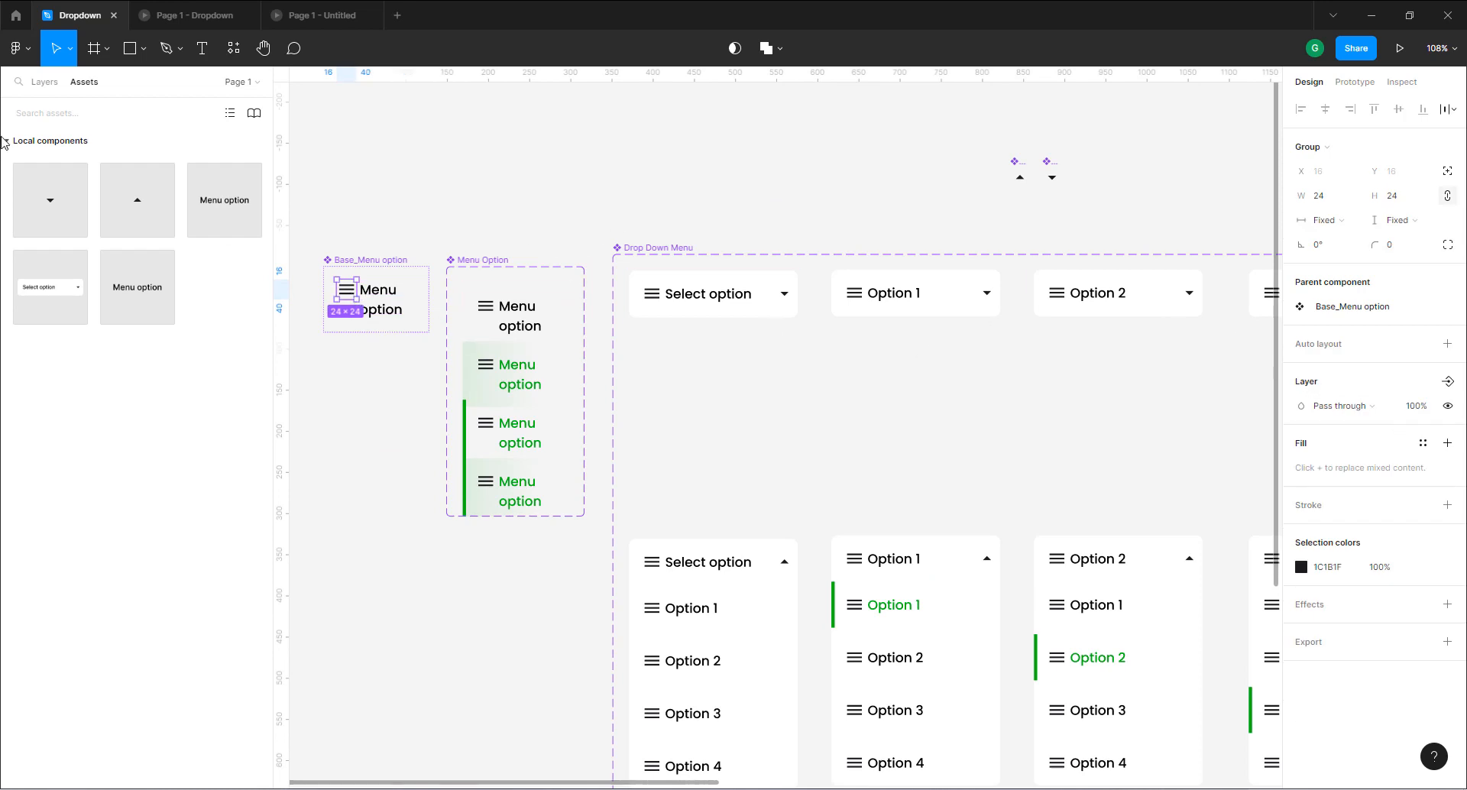
{"action": "left_click", "coordinate": [44, 82]}
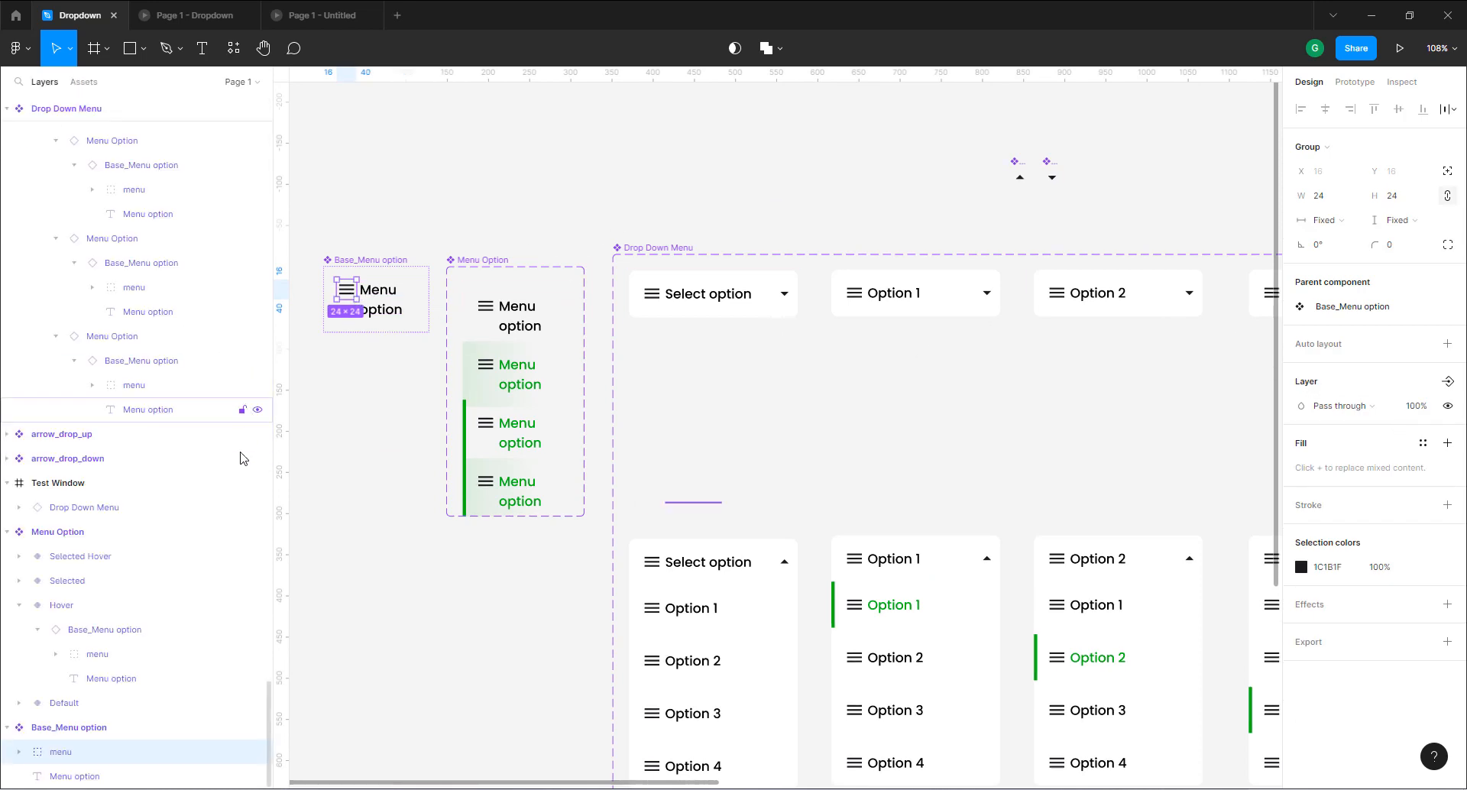
{"action": "left_click", "coordinate": [255, 753]}
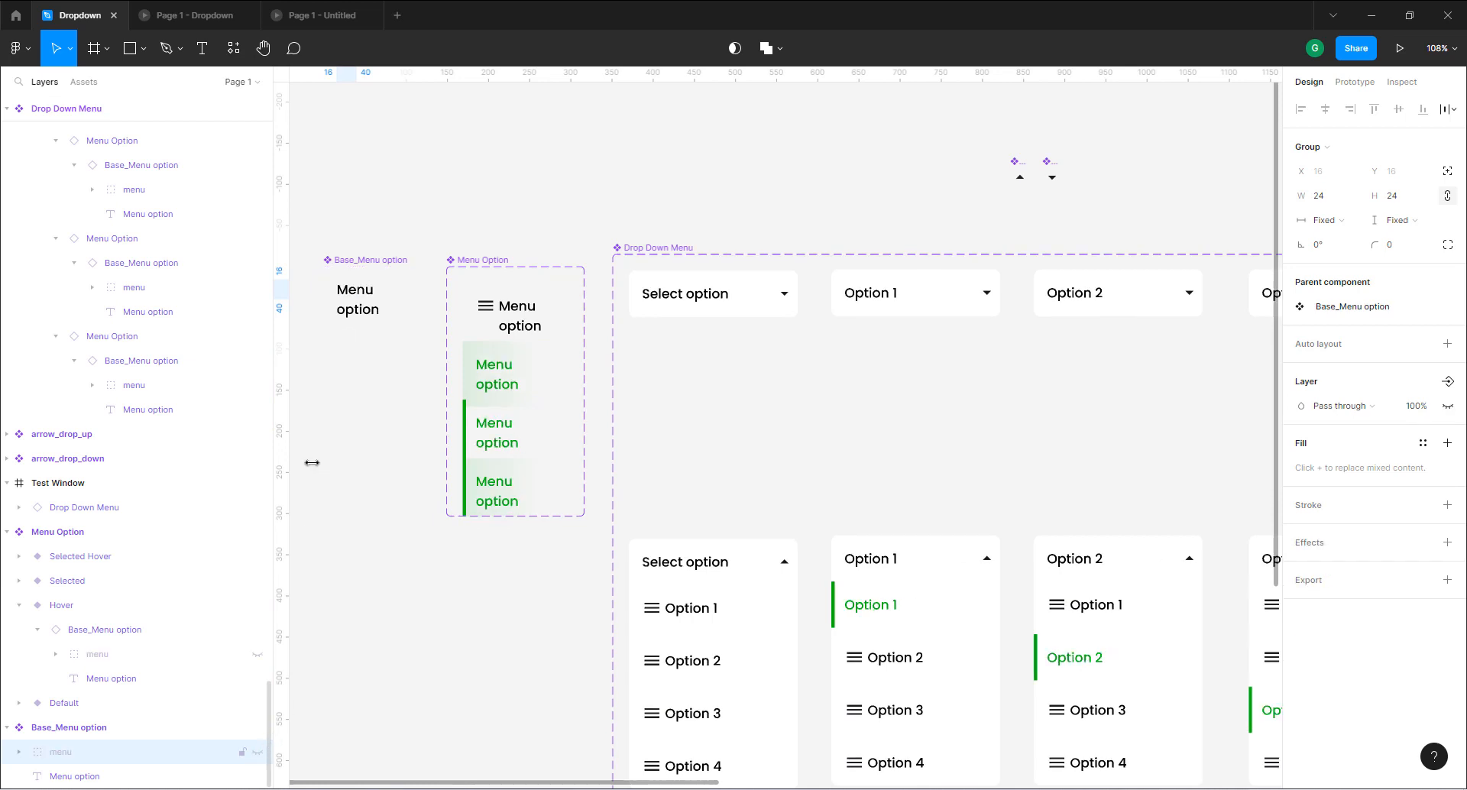
{"action": "left_click", "coordinate": [341, 432]}
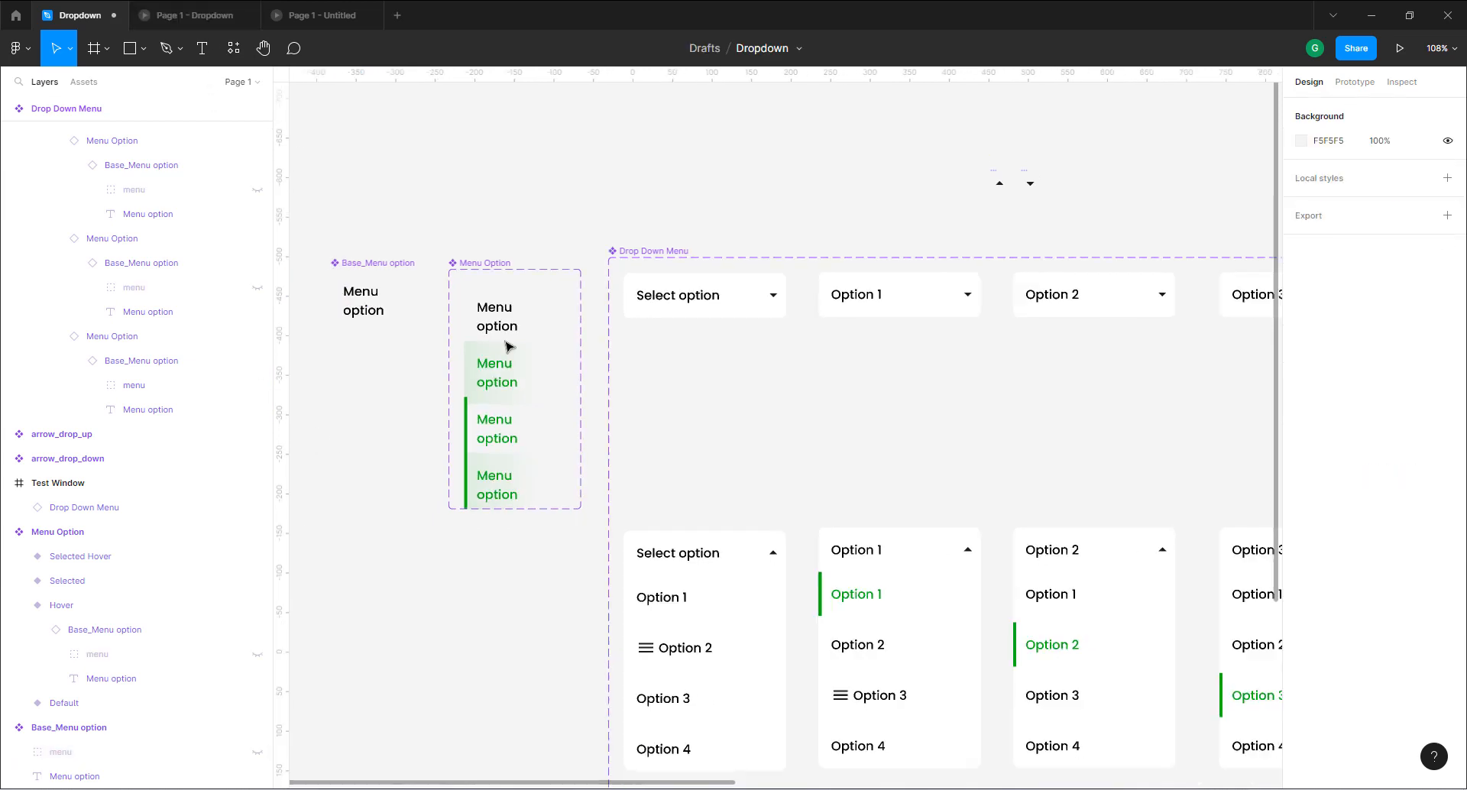
Review the variants without icons, and test the dropdown in the prototype preview by choosing Option 3 and reopening the menu.
{"action": "scroll", "coordinate": [552, 343], "scroll_direction": "down", "scroll_amount": 5}
{"action": "scroll", "coordinate": [844, 473], "scroll_direction": "down", "scroll_amount": 2}
{"action": "scroll", "coordinate": [891, 412], "scroll_direction": "up", "scroll_amount": 3}
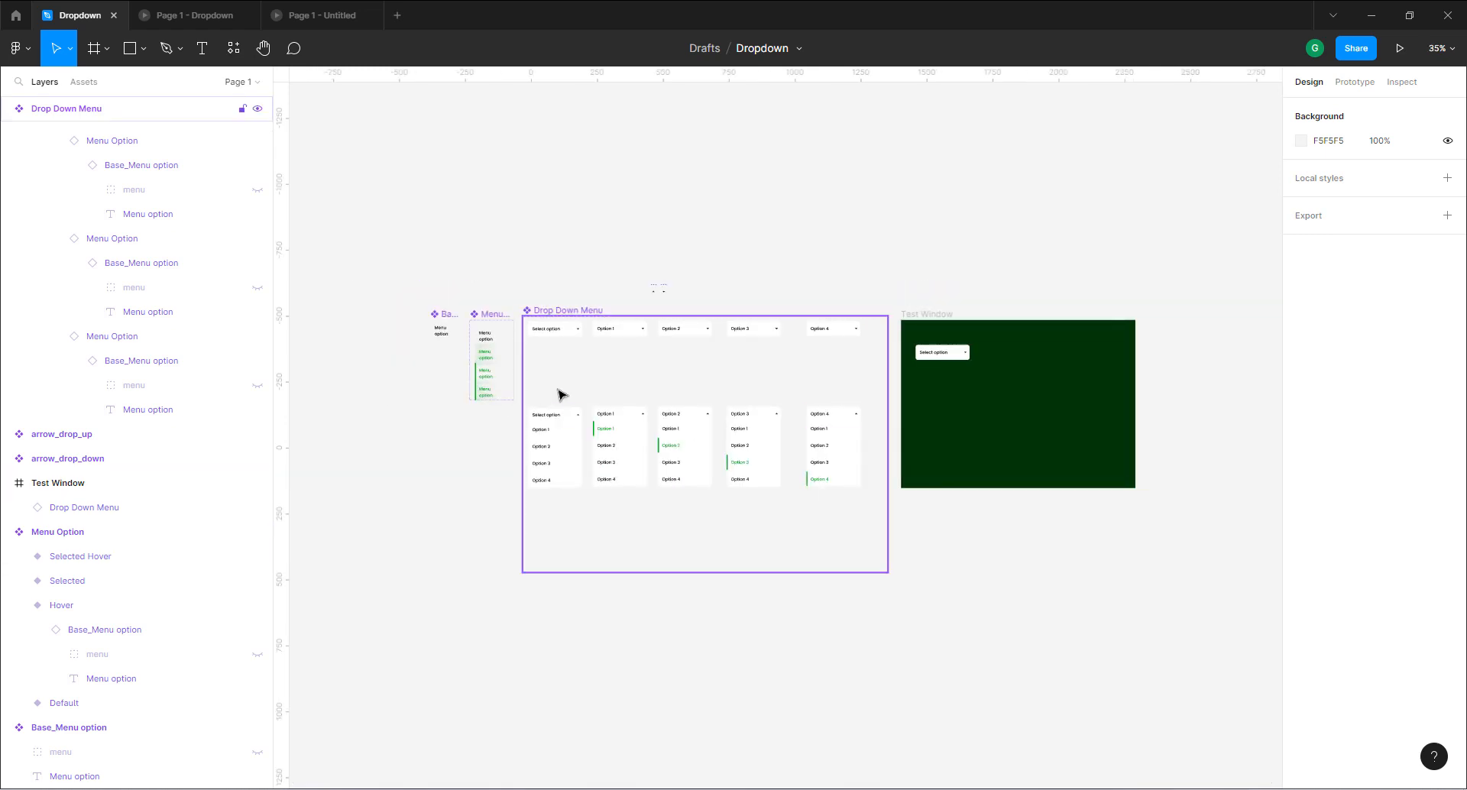
{"action": "scroll", "coordinate": [560, 392], "scroll_direction": "up", "scroll_amount": 3}
{"action": "scroll", "coordinate": [466, 386], "scroll_direction": "up", "scroll_amount": 1}
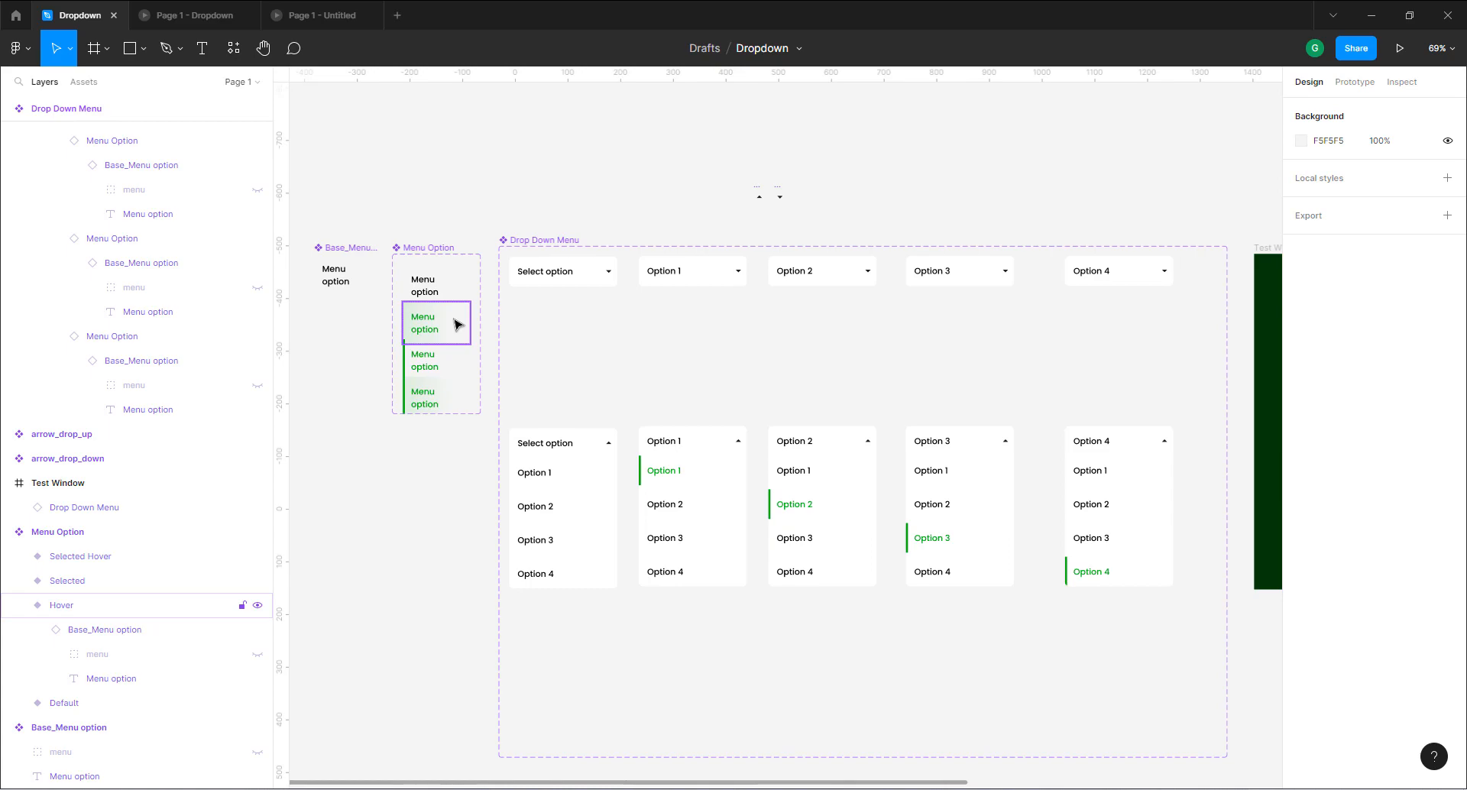
{"action": "left_click", "coordinate": [194, 16]}
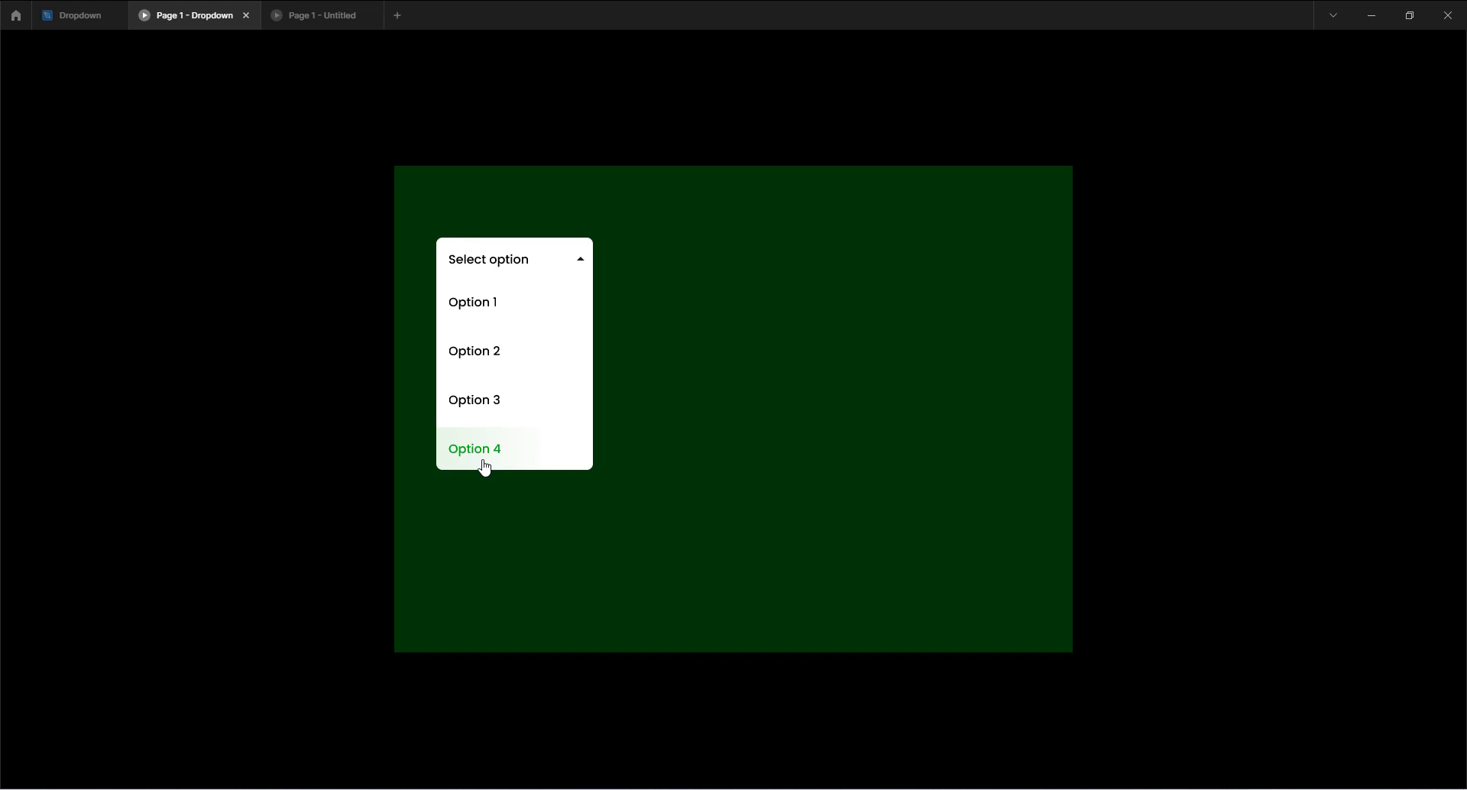
{"action": "left_click", "coordinate": [490, 404]}
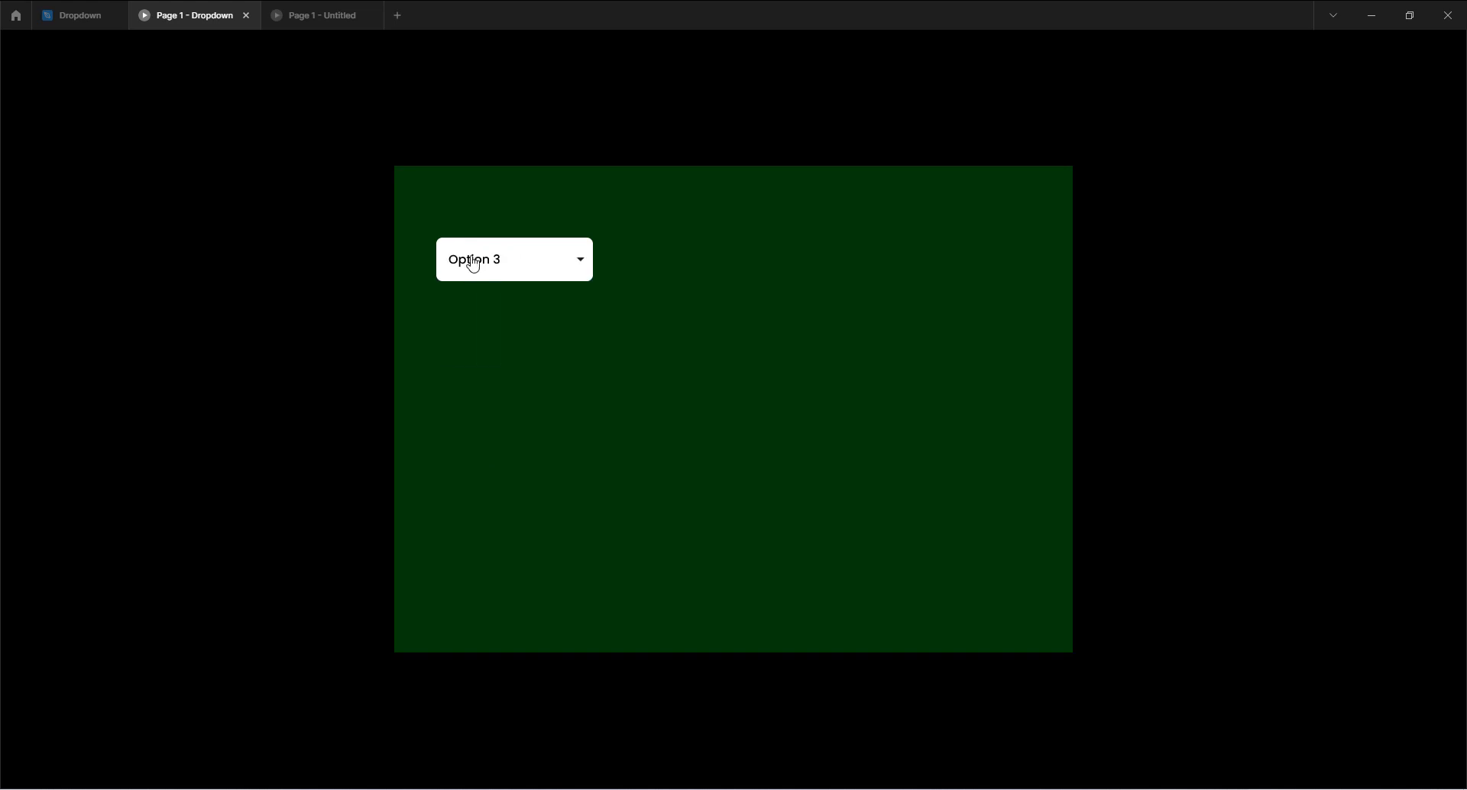
{"action": "left_click", "coordinate": [474, 262]}
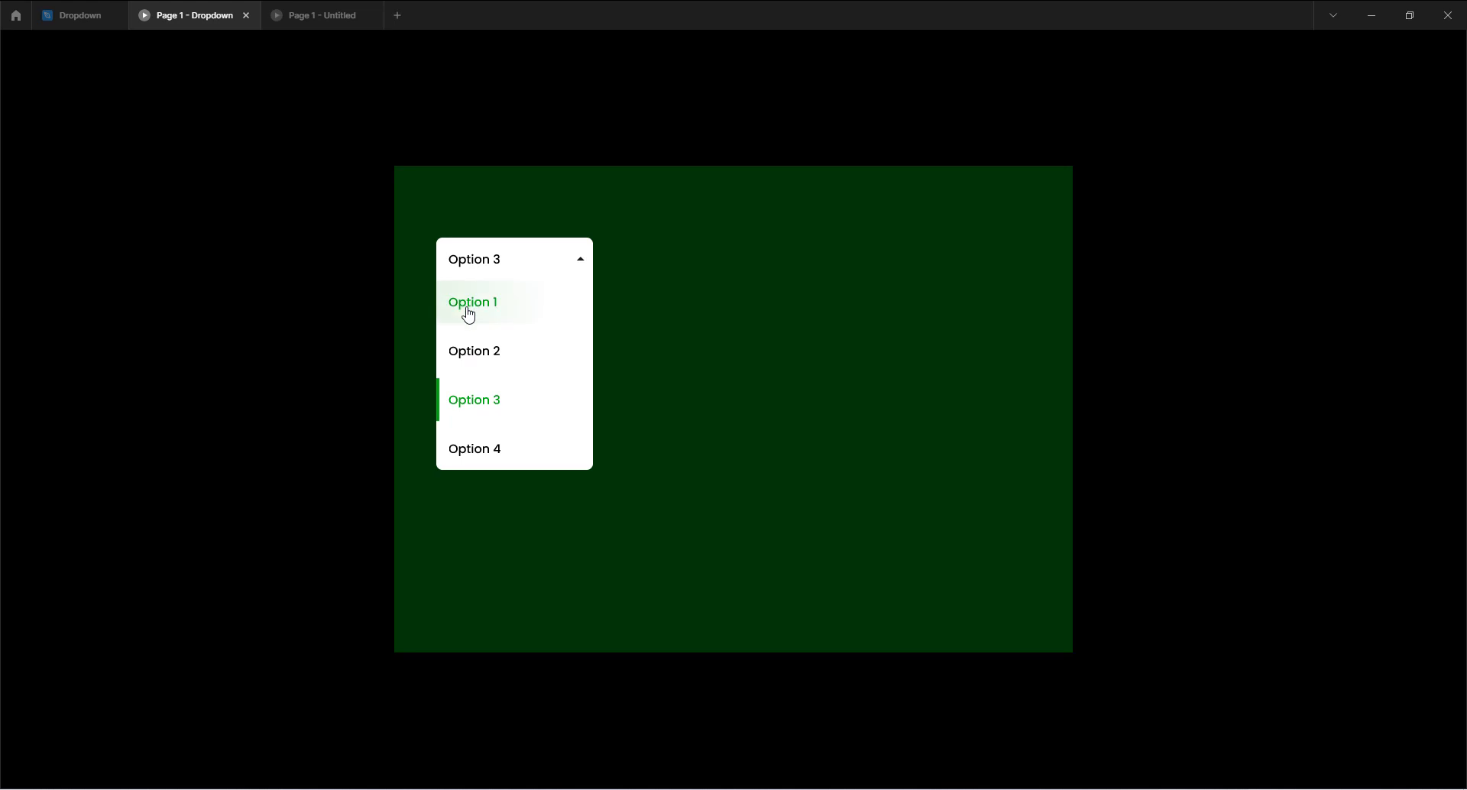